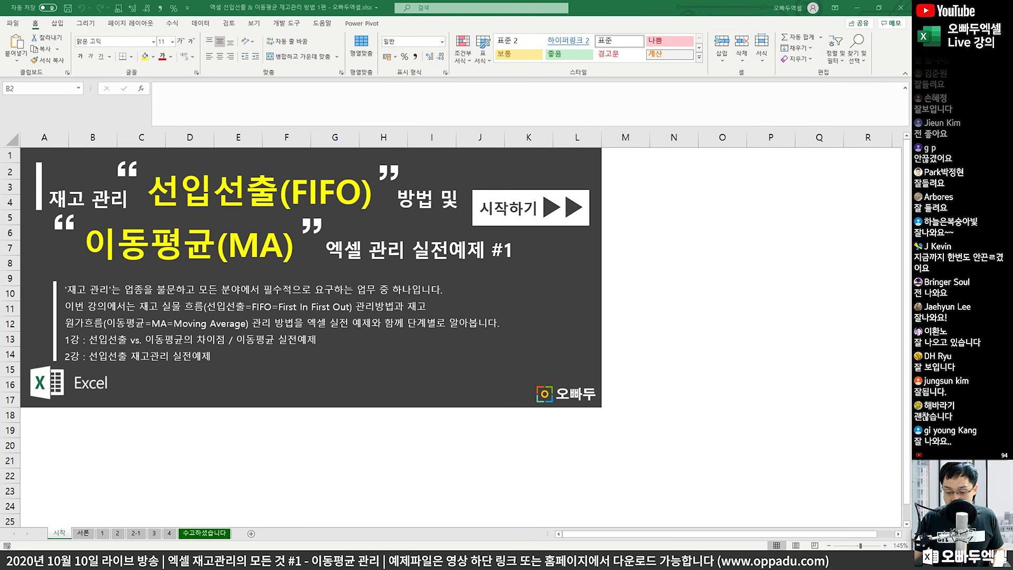
- Circle the FIFO and MA titles on the start sheet and handwrite a branching list with 영업, 인사, 기획 and IT in red pen
left_click_drag(241, 159, 261, 182)
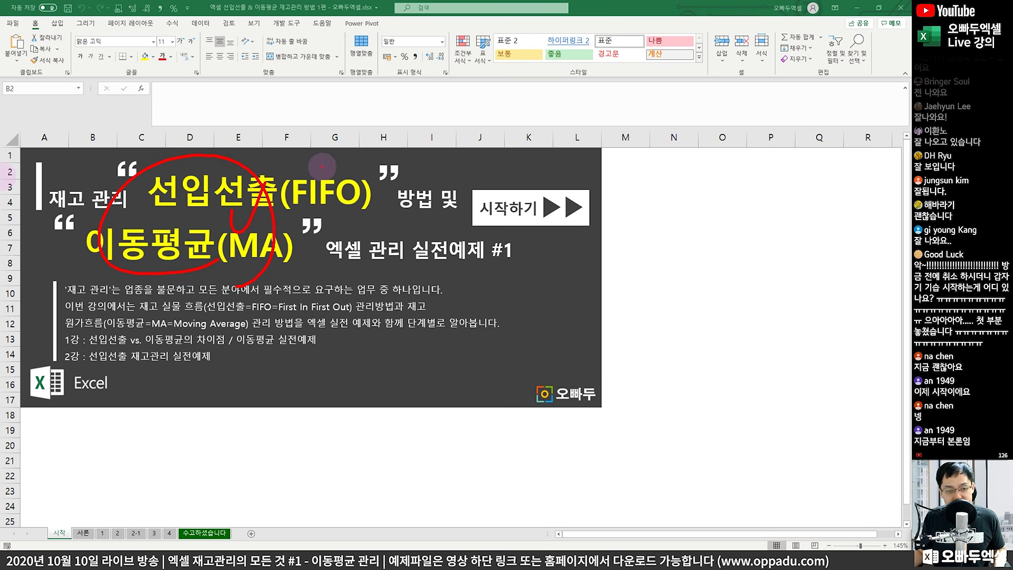
mouse_move(409, 253)
left_mouse_down()
mouse_move(397, 269)
mouse_move(448, 282)
mouse_move(396, 303)
mouse_move(458, 291)
left_mouse_up()
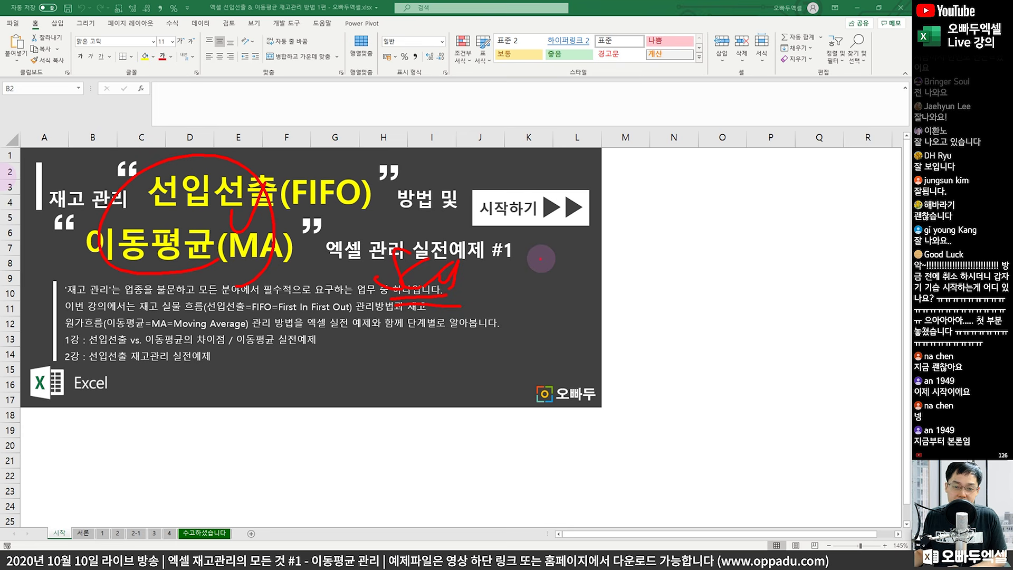
mouse_move(539, 232)
left_mouse_down()
mouse_move(518, 285)
mouse_move(560, 236)
mouse_move(574, 248)
mouse_move(604, 232)
mouse_move(615, 245)
left_mouse_up()
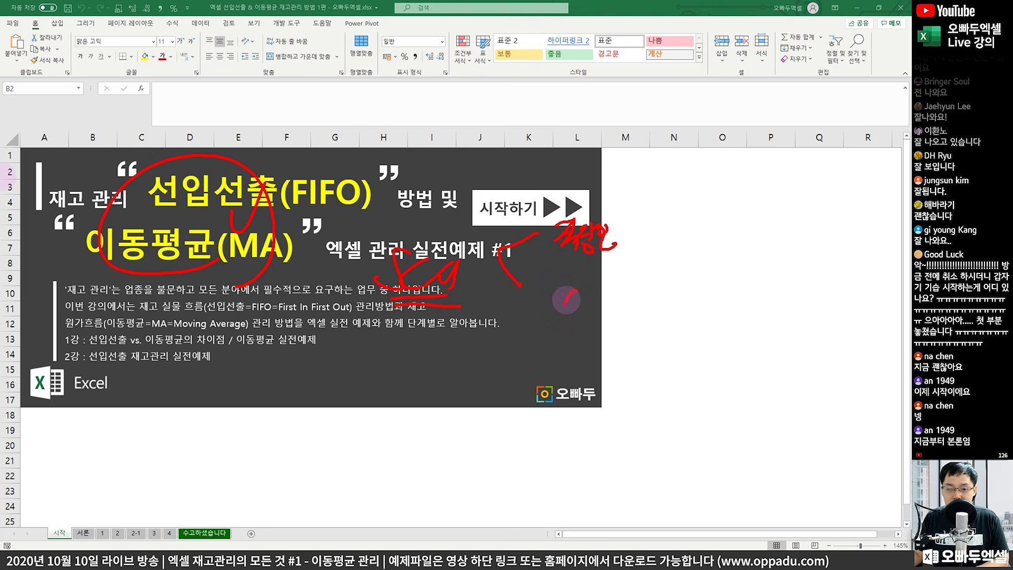
mouse_move(580, 295)
left_mouse_down()
mouse_move(607, 289)
mouse_move(614, 301)
mouse_move(586, 330)
mouse_move(598, 348)
mouse_move(628, 337)
mouse_move(587, 375)
mouse_move(641, 372)
mouse_move(578, 419)
mouse_move(613, 465)
left_mouse_up()
left_click(613, 477)
- Handwrite circled notes 물류 and 잘해도 beside the department list, connecting them to the list's first entry with a line
mouse_move(693, 259)
left_mouse_down()
mouse_move(712, 300)
mouse_move(733, 293)
mouse_move(691, 274)
mouse_move(749, 282)
left_mouse_up()
mouse_move(543, 267)
left_mouse_down()
mouse_move(560, 253)
mouse_move(725, 213)
mouse_move(749, 245)
left_mouse_up()
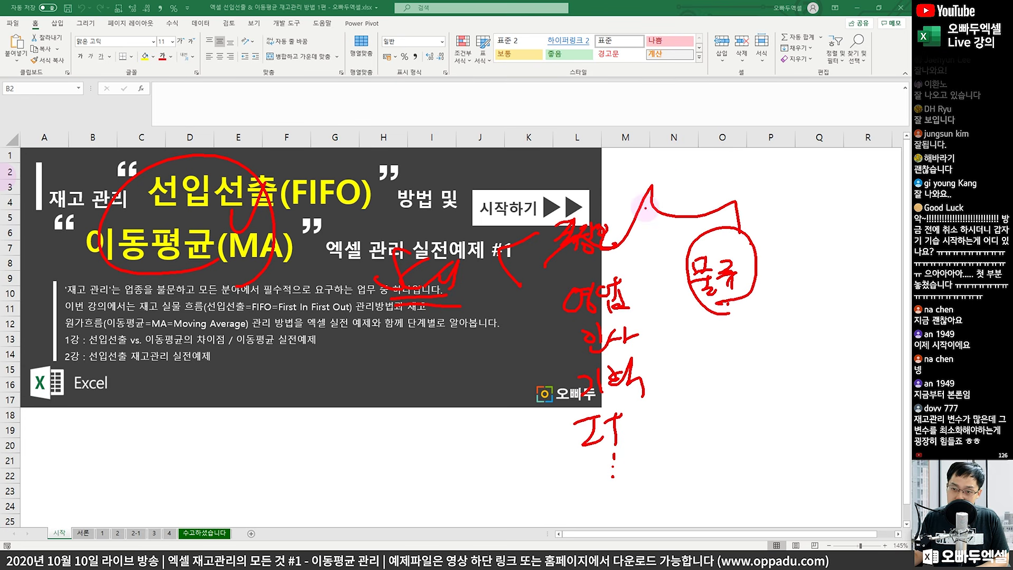
left_click_drag(562, 244, 553, 323)
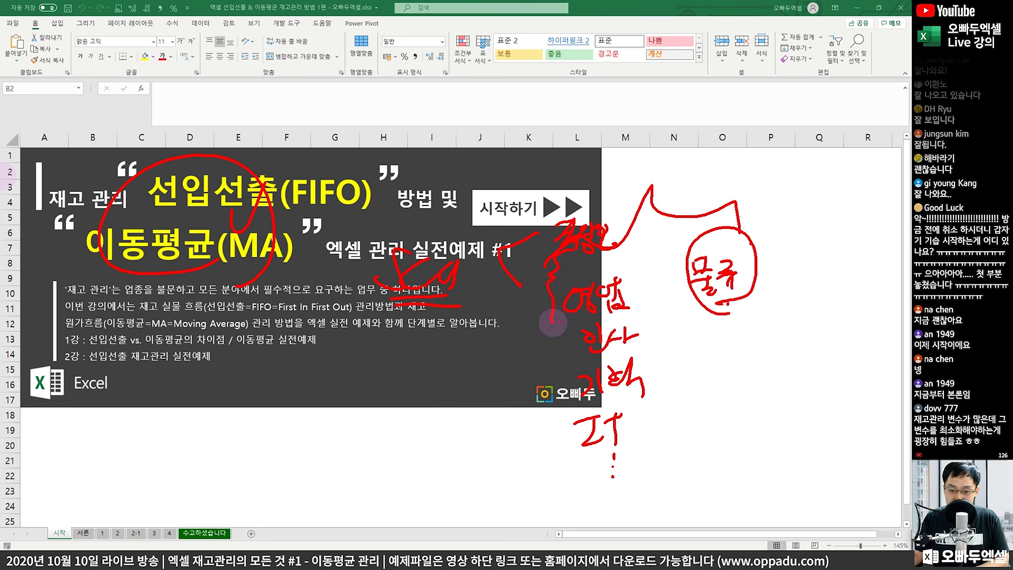
mouse_move(744, 308)
left_mouse_down()
mouse_move(678, 296)
mouse_move(755, 311)
left_mouse_up()
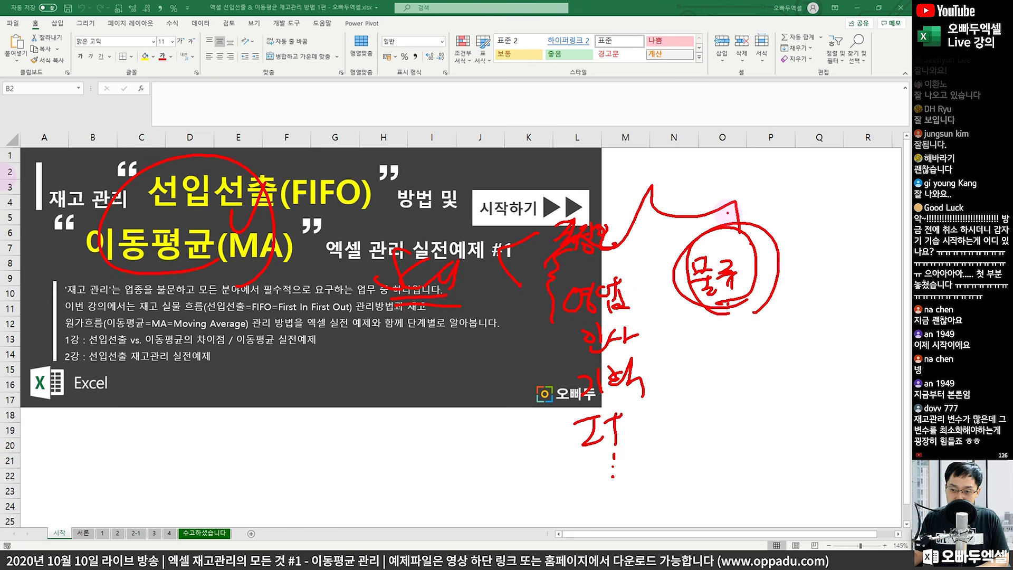
mouse_move(680, 178)
left_mouse_down()
mouse_move(707, 200)
mouse_move(737, 168)
mouse_move(752, 211)
mouse_move(665, 200)
mouse_move(738, 214)
left_mouse_up()
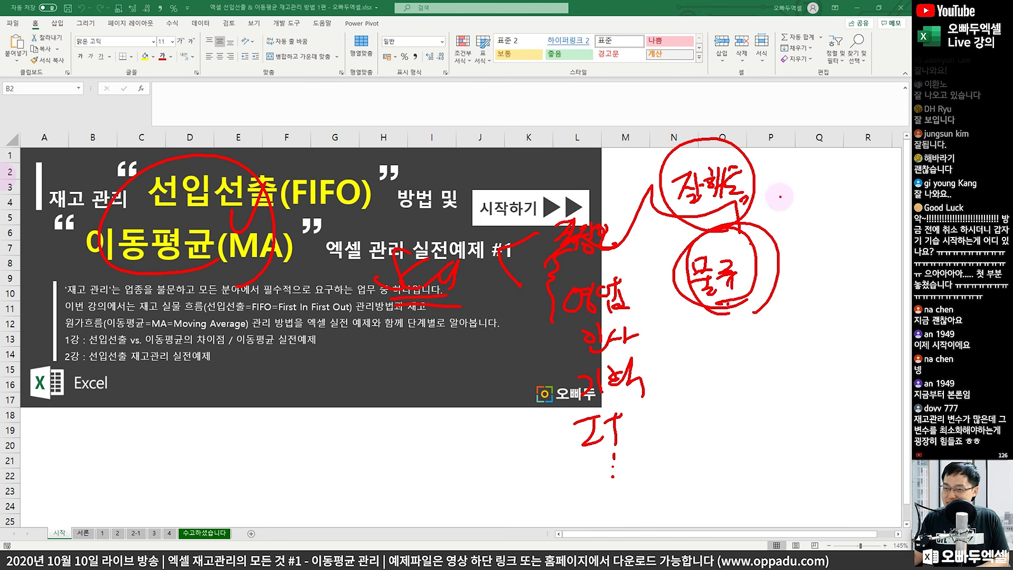
left_click_drag(800, 182, 756, 185)
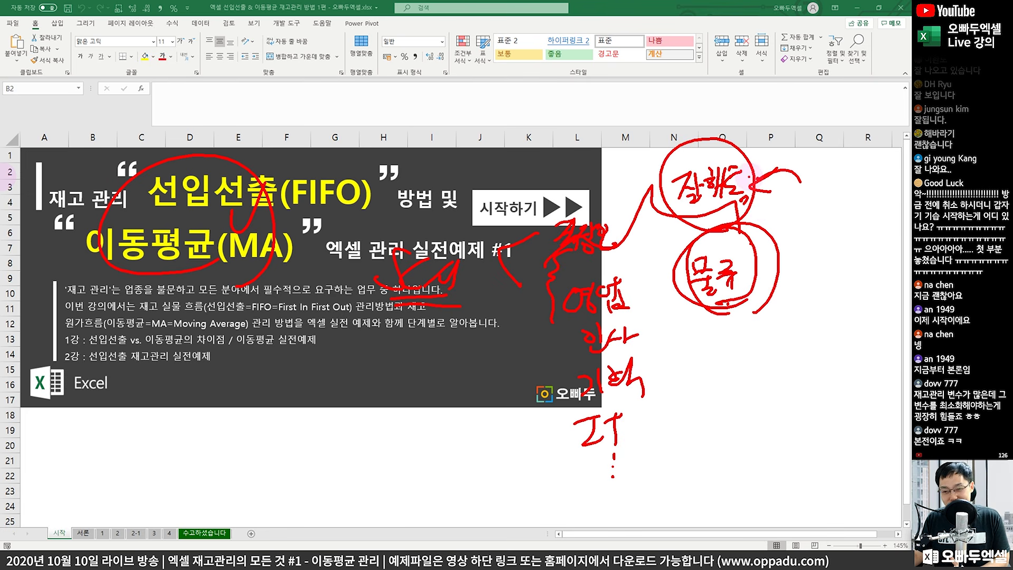
- Circle 영업, 기획, 물류 and 잘해도, and add an underlined note 위에서 above them
left_click_drag(639, 284, 615, 248)
left_click_drag(627, 338, 652, 394)
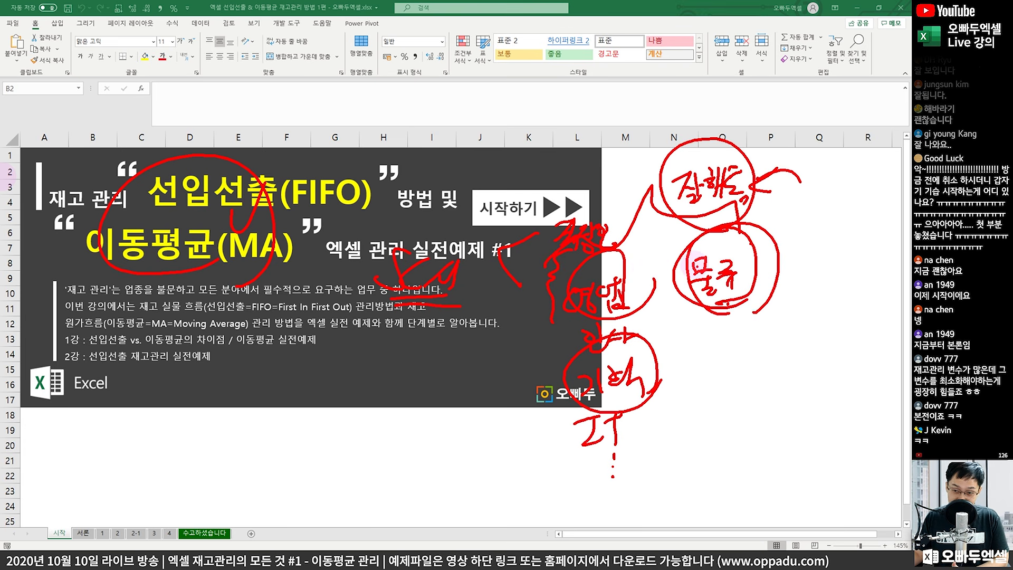
mouse_move(748, 302)
left_mouse_down()
mouse_move(702, 321)
mouse_move(762, 306)
left_mouse_up()
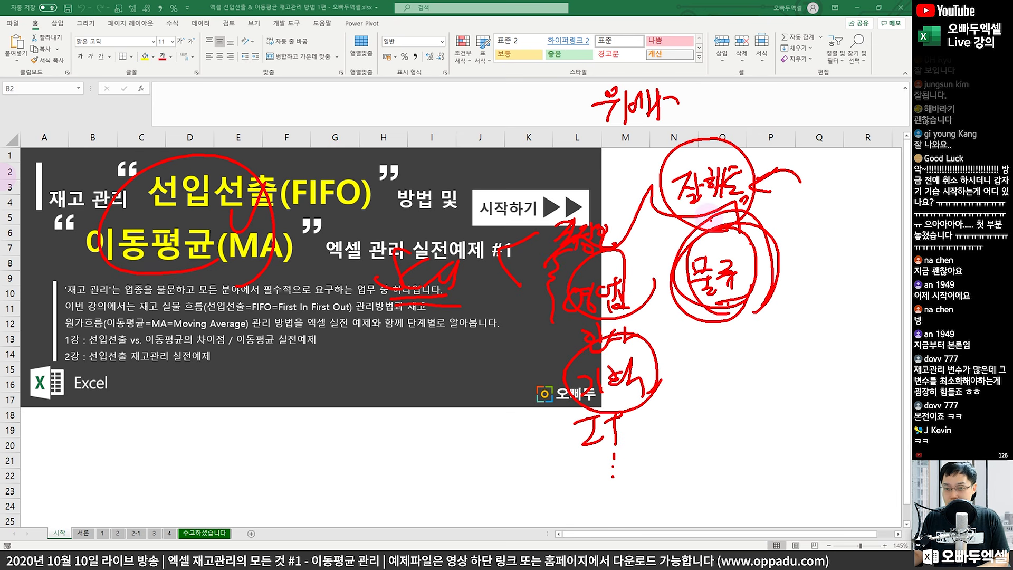
left_click_drag(676, 190, 749, 232)
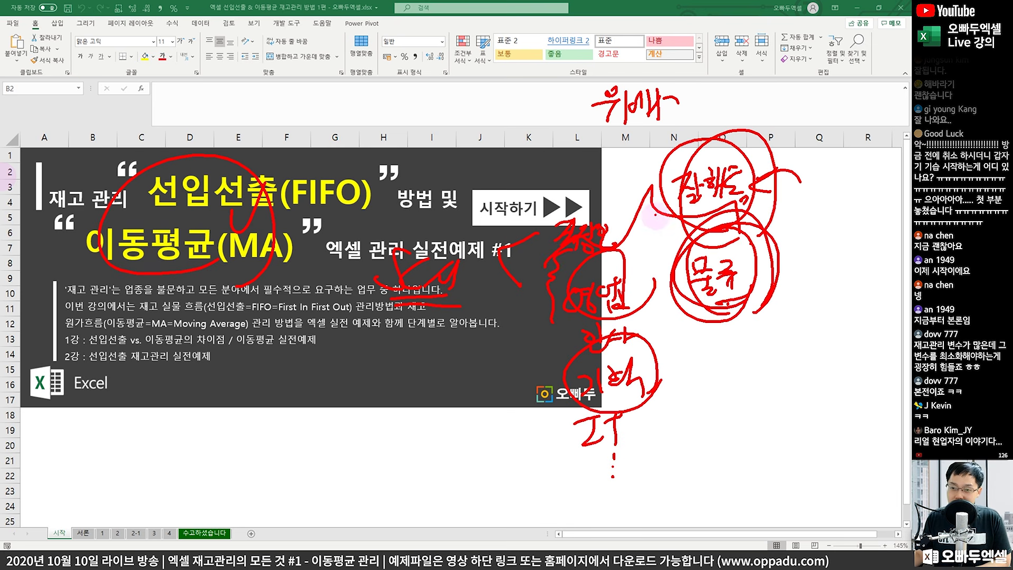
left_click_drag(610, 145, 660, 139)
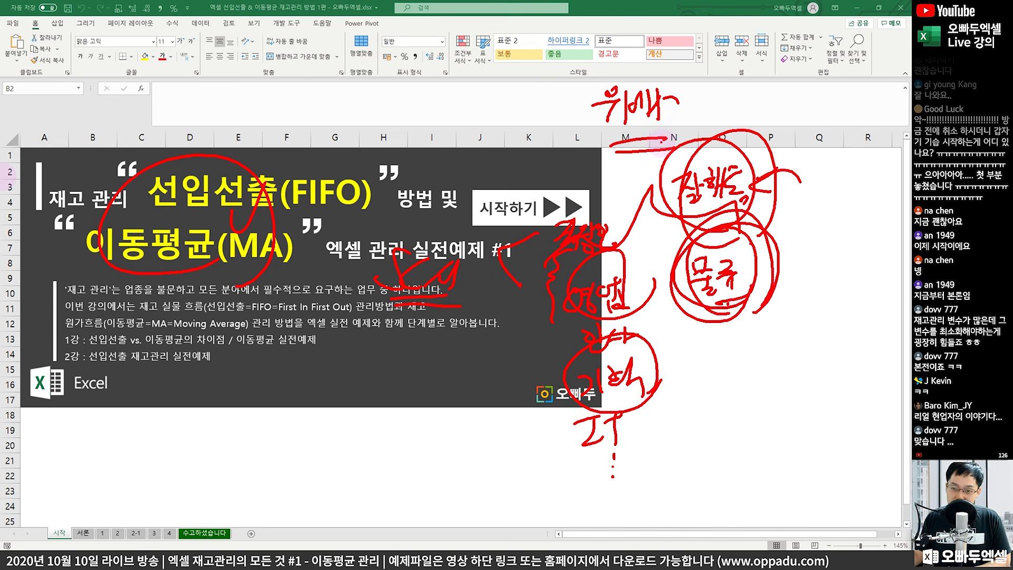
- Handwrite a short bracketed and circled list over the title banner, and circle 물류 several more times
mouse_move(416, 119)
left_mouse_down()
mouse_move(446, 106)
mouse_move(443, 128)
mouse_move(477, 155)
mouse_move(455, 199)
mouse_move(466, 210)
mouse_move(481, 185)
left_mouse_up()
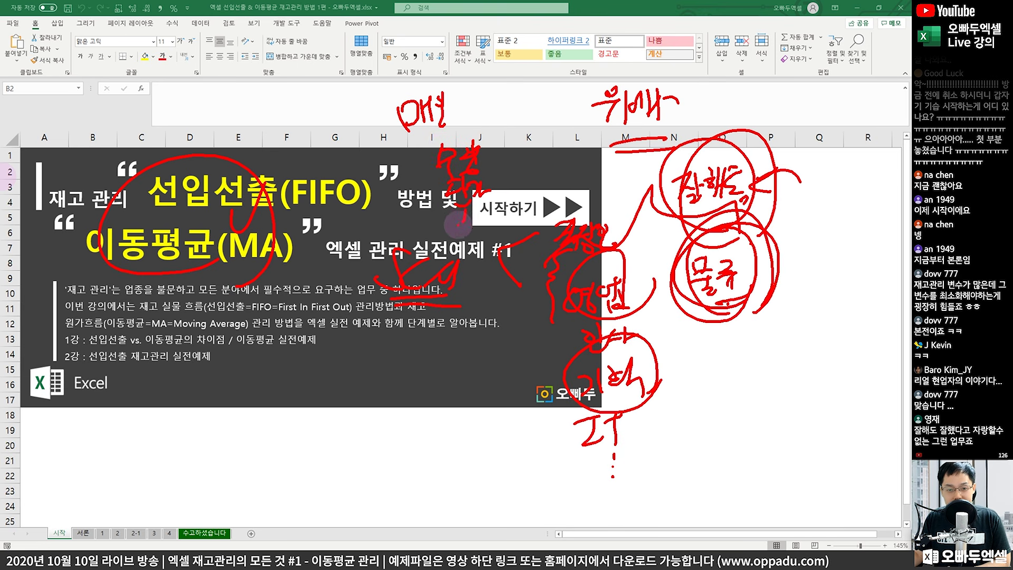
mouse_move(489, 221)
left_mouse_down()
mouse_move(465, 263)
mouse_move(511, 226)
left_mouse_up()
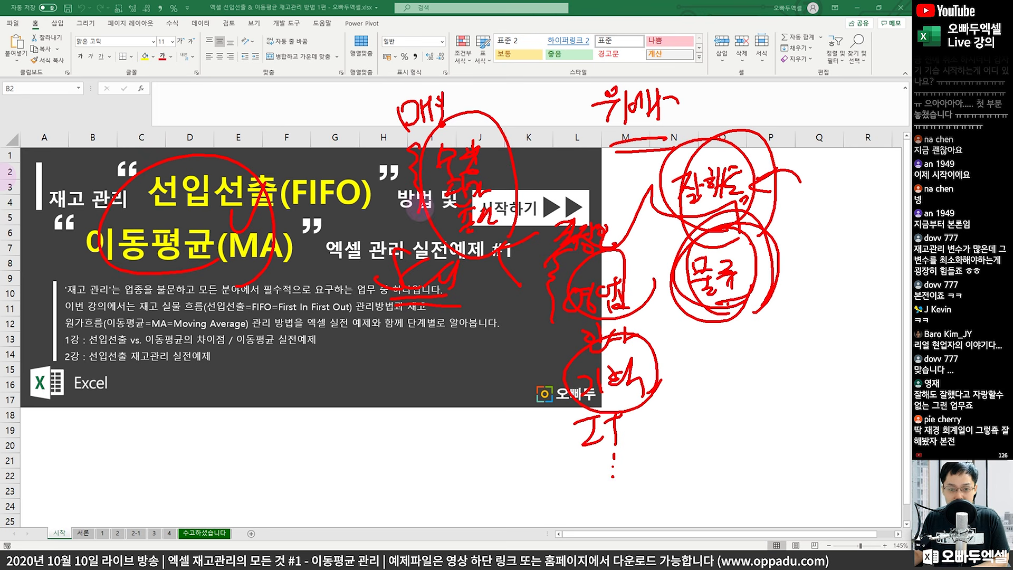
mouse_move(728, 285)
left_mouse_down()
mouse_move(760, 221)
mouse_move(686, 311)
mouse_move(665, 237)
mouse_move(736, 267)
left_mouse_up()
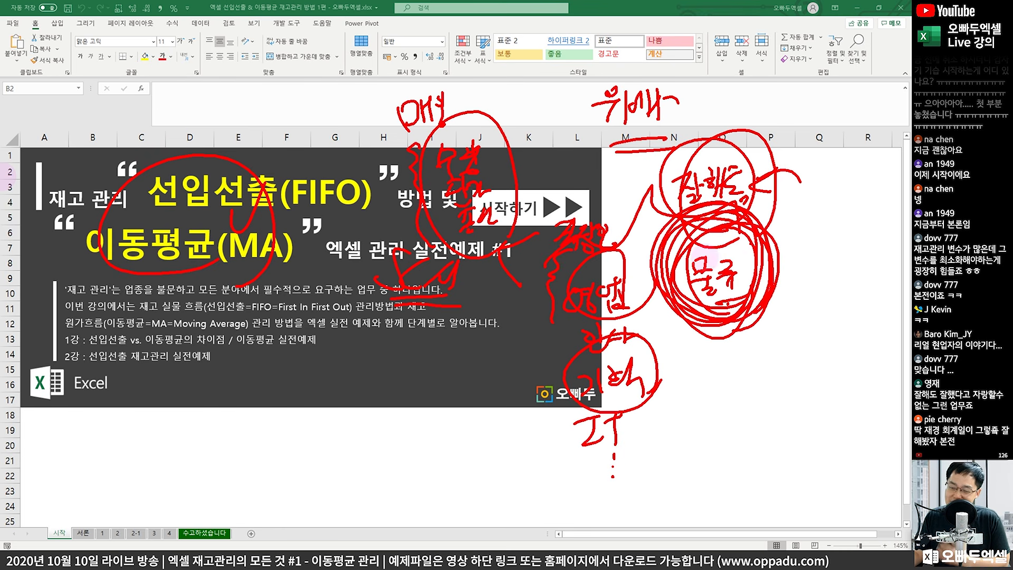
- Draw a vertical branch line with side marks and circled notes beside the department list, and clear all pen marks
mouse_move(667, 342)
left_mouse_down()
mouse_move(704, 351)
mouse_move(660, 376)
mouse_move(688, 375)
left_mouse_up()
left_click_drag(558, 275, 530, 478)
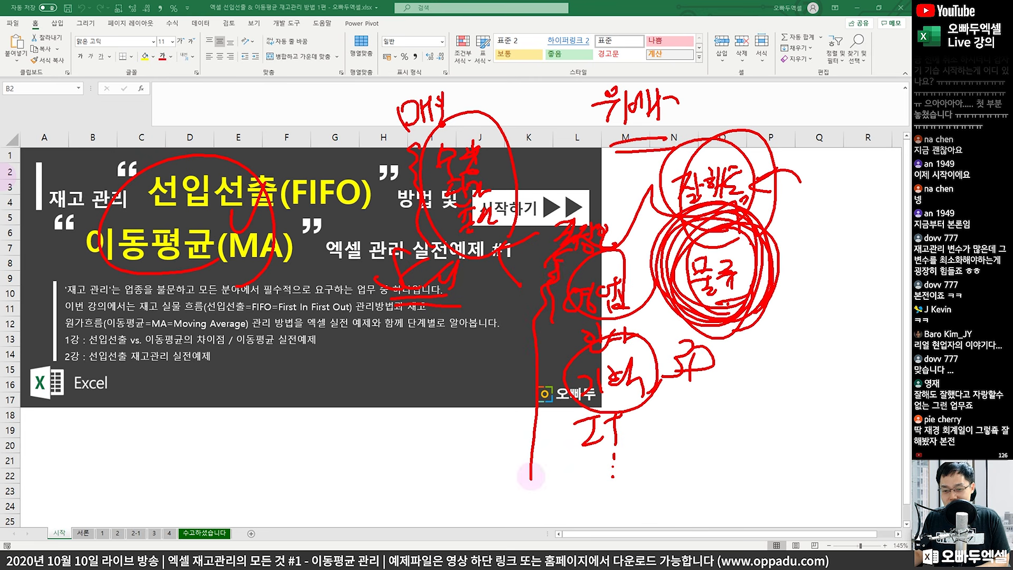
left_click_drag(520, 307, 551, 302)
left_click_drag(519, 376, 562, 368)
left_click_drag(538, 414, 554, 428)
mouse_move(471, 339)
left_mouse_down()
mouse_move(496, 346)
mouse_move(525, 335)
mouse_move(533, 377)
left_mouse_up()
mouse_move(728, 337)
left_mouse_down()
mouse_move(741, 319)
mouse_move(710, 351)
mouse_move(749, 285)
mouse_move(746, 242)
left_mouse_up()
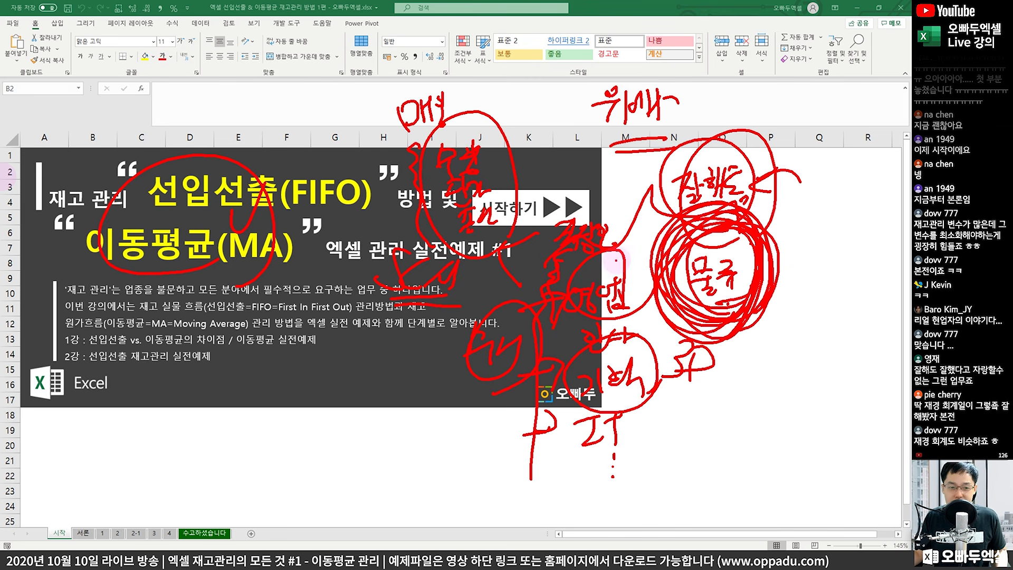
mouse_move(381, 330)
left_mouse_down()
mouse_move(376, 344)
mouse_move(419, 343)
mouse_move(449, 317)
mouse_move(470, 351)
mouse_move(447, 376)
mouse_move(454, 422)
mouse_move(446, 381)
left_mouse_up()
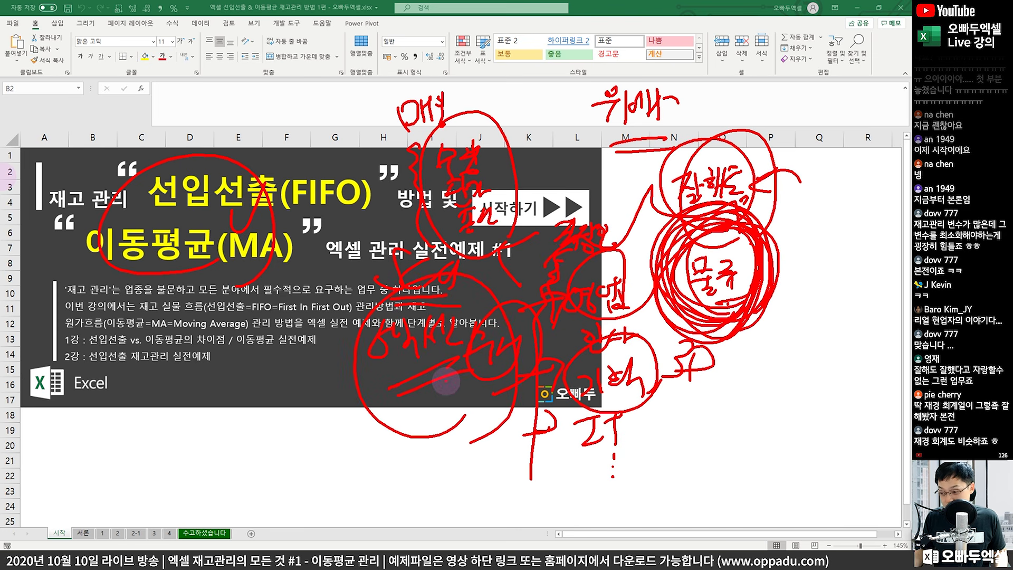
key("Escape")
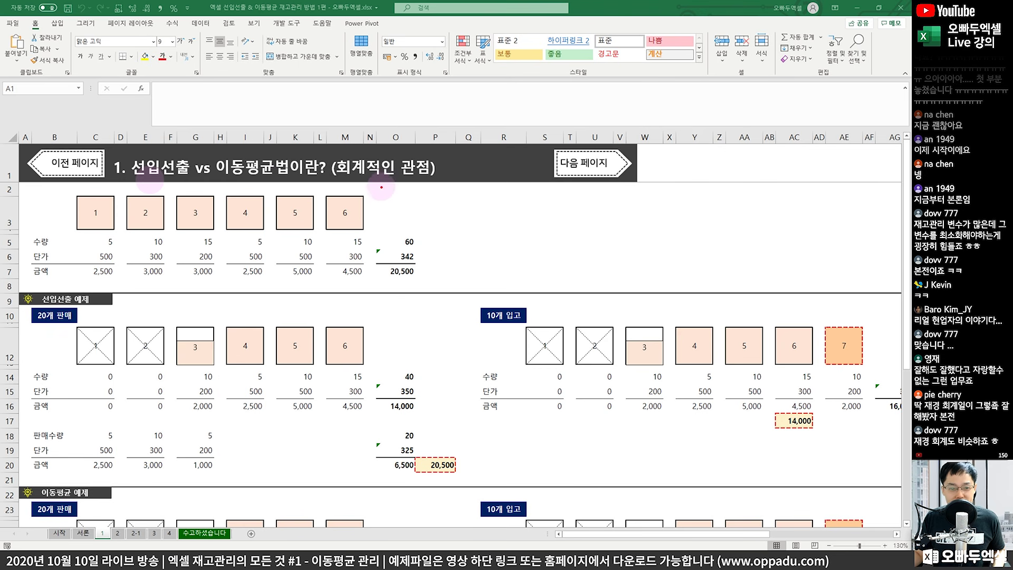
- Clear the pen mark on sheet 1 and open the 서론 sheet
mouse_move(420, 184)
left_mouse_down()
mouse_move(324, 150)
mouse_move(426, 185)
mouse_move(430, 215)
mouse_move(477, 213)
mouse_move(489, 235)
left_mouse_up()
key("Escape")
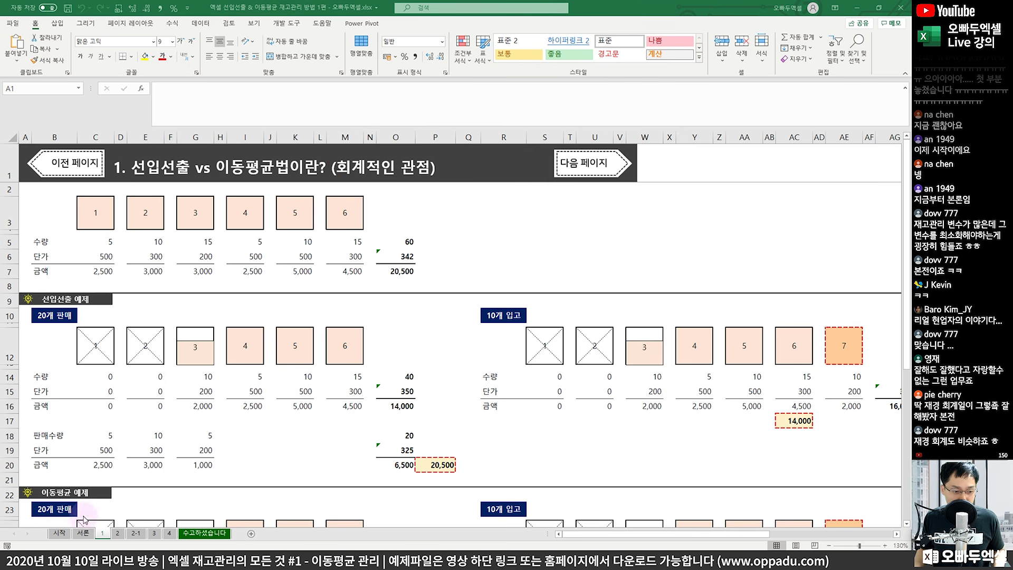
left_click(83, 533)
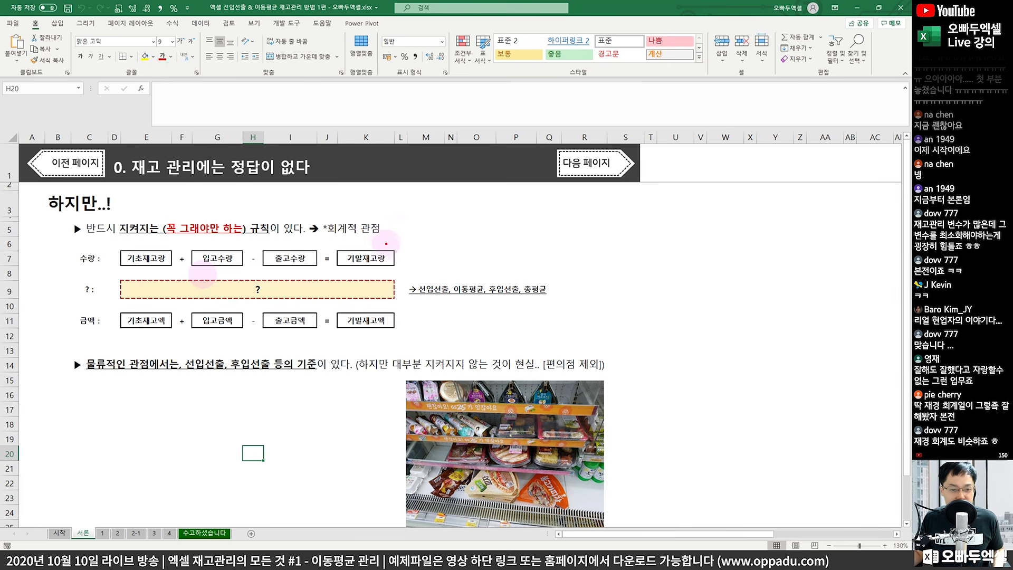
- Circle 회계적 관점 and 물류적인 관점 in red pen, and handwrite 금액 with an arrow from 회계적 관점
mouse_move(396, 230)
left_mouse_down()
mouse_move(359, 246)
mouse_move(327, 203)
mouse_move(398, 242)
left_mouse_up()
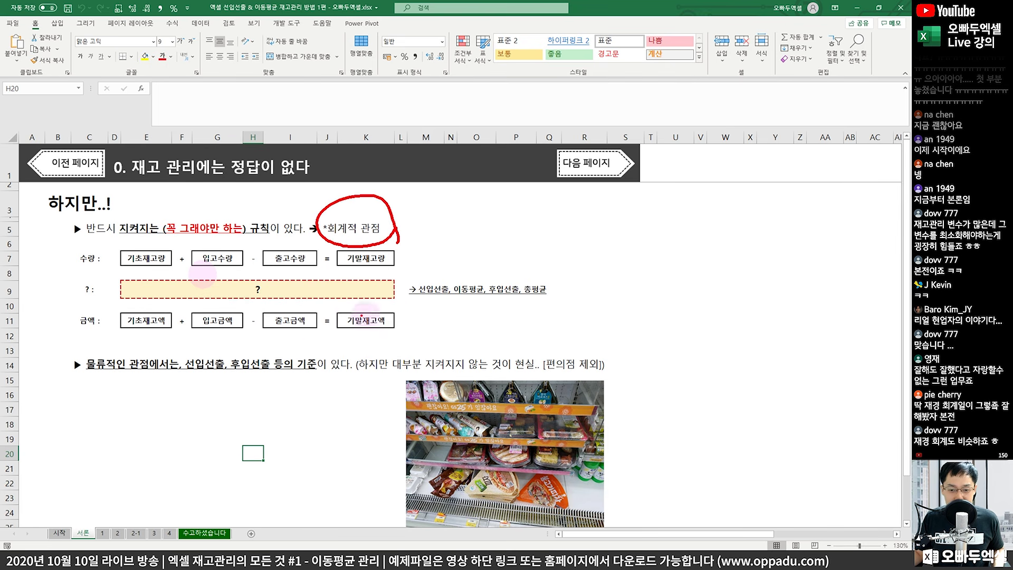
mouse_move(154, 371)
left_mouse_down()
mouse_move(148, 378)
mouse_move(142, 321)
mouse_move(167, 369)
left_mouse_up()
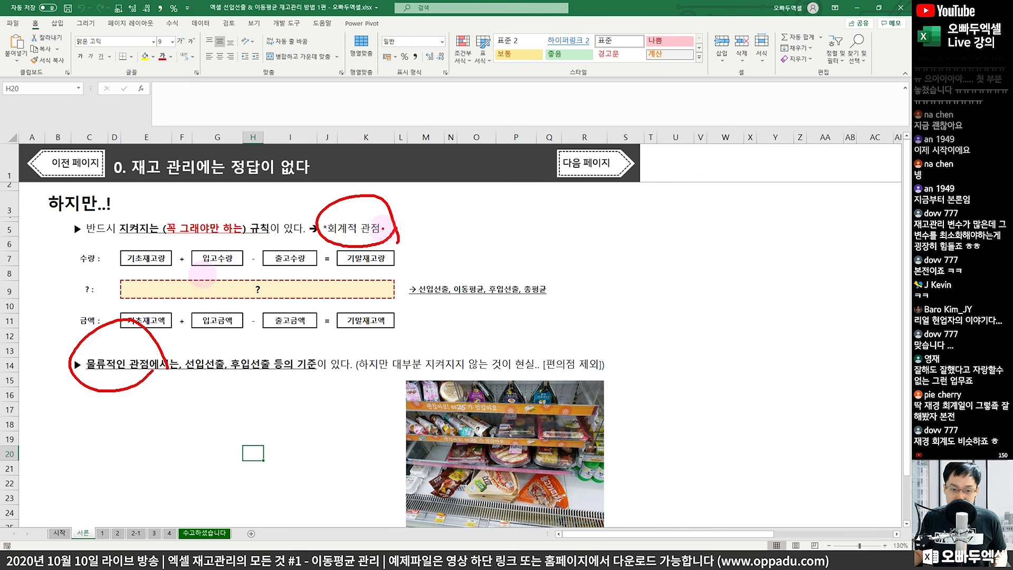
mouse_move(383, 228)
left_mouse_down()
mouse_move(424, 210)
mouse_move(442, 224)
mouse_move(473, 206)
left_mouse_up()
left_click_drag(473, 207, 475, 239)
left_click_drag(462, 221, 472, 221)
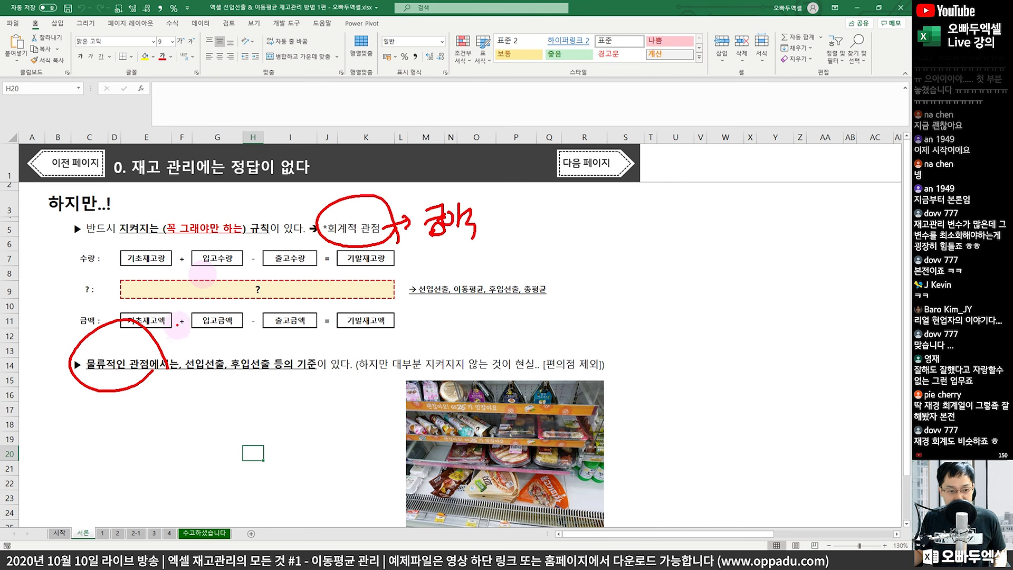
- Handwrite the example 100, +50, -30 and 120 under the 금액 formula row, and circle 120
mouse_move(177, 324)
left_mouse_down()
mouse_move(129, 340)
mouse_move(145, 301)
mouse_move(186, 335)
mouse_move(239, 329)
left_mouse_up()
left_click_drag(247, 336, 291, 346)
left_click_drag(349, 316, 349, 353)
mouse_move(356, 338)
left_mouse_down()
mouse_move(371, 350)
mouse_move(377, 334)
left_mouse_up()
mouse_move(370, 316)
left_mouse_down()
mouse_move(369, 376)
mouse_move(364, 369)
left_mouse_up()
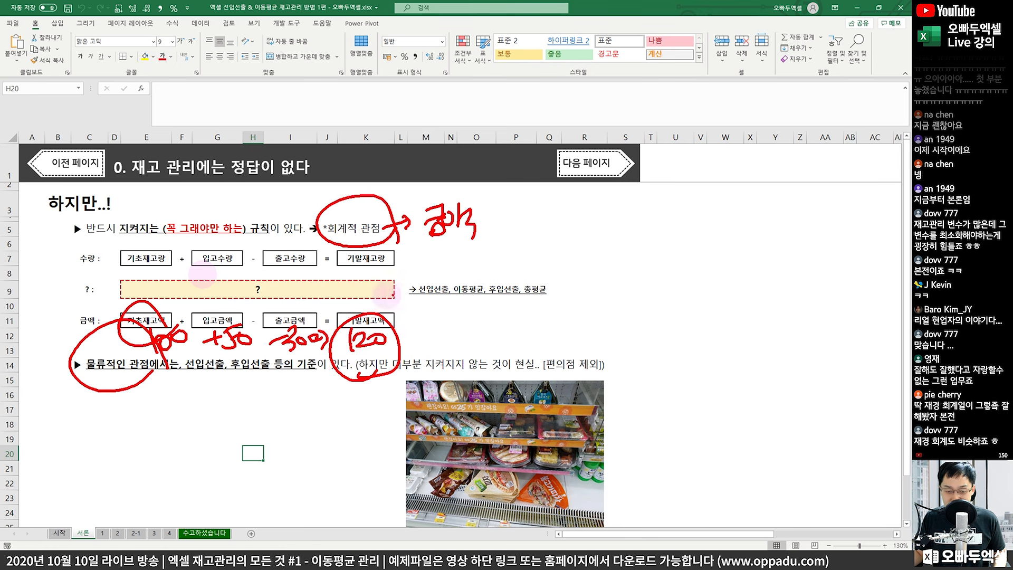
- Mark 기말재고액, 금액 and 회계적 관점 with an arrow, circle and star, underline the accounting rule with a wavy line, and clear the marks
mouse_move(446, 303)
left_mouse_down()
mouse_move(411, 328)
mouse_move(433, 330)
left_mouse_up()
mouse_move(492, 259)
left_mouse_down()
mouse_move(459, 291)
mouse_move(488, 199)
mouse_move(492, 261)
left_mouse_up()
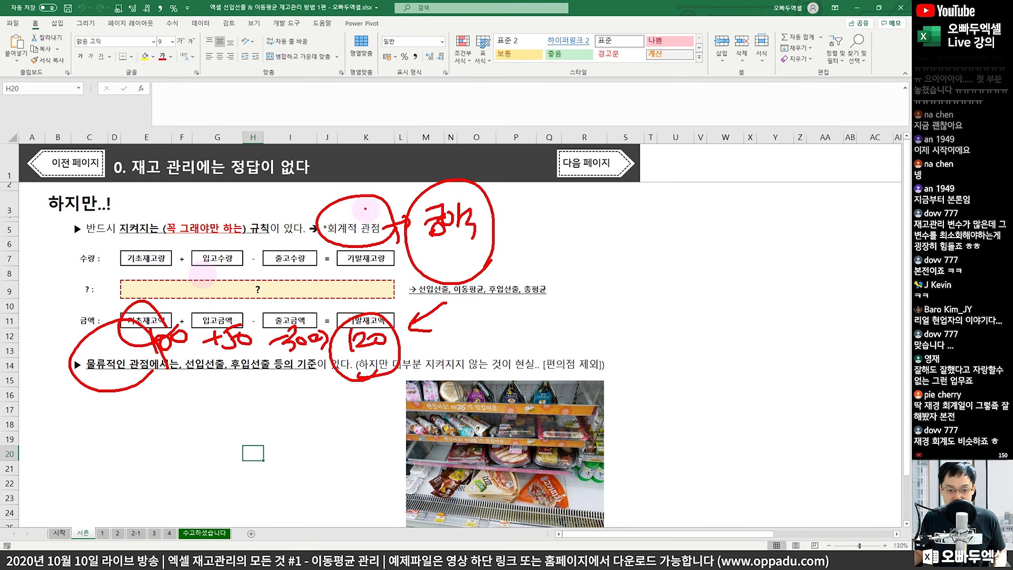
mouse_move(377, 141)
left_mouse_down()
mouse_move(353, 211)
mouse_move(394, 158)
mouse_move(406, 164)
left_mouse_up()
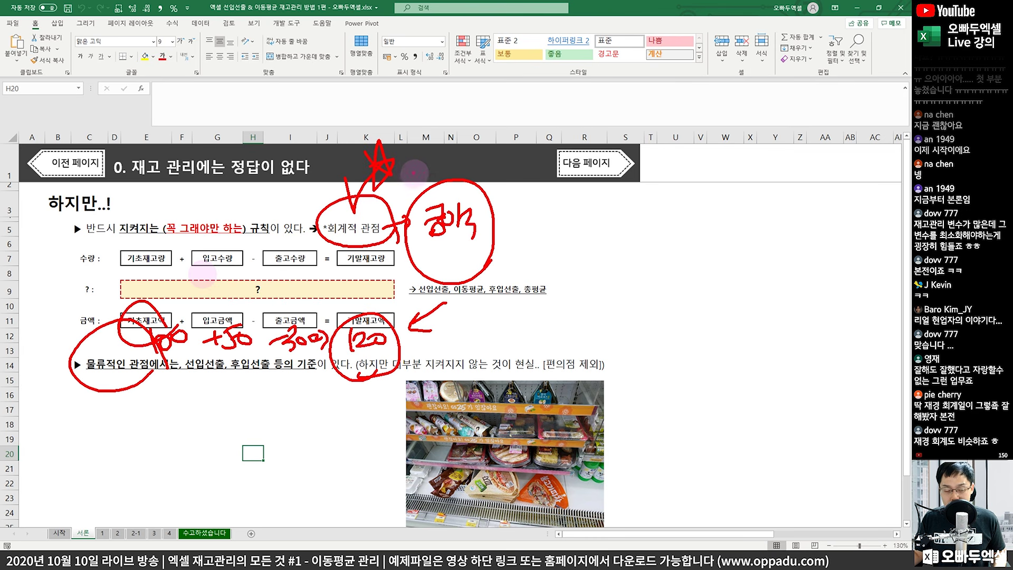
mouse_move(78, 252)
left_mouse_down()
mouse_move(105, 234)
mouse_move(393, 243)
left_mouse_up()
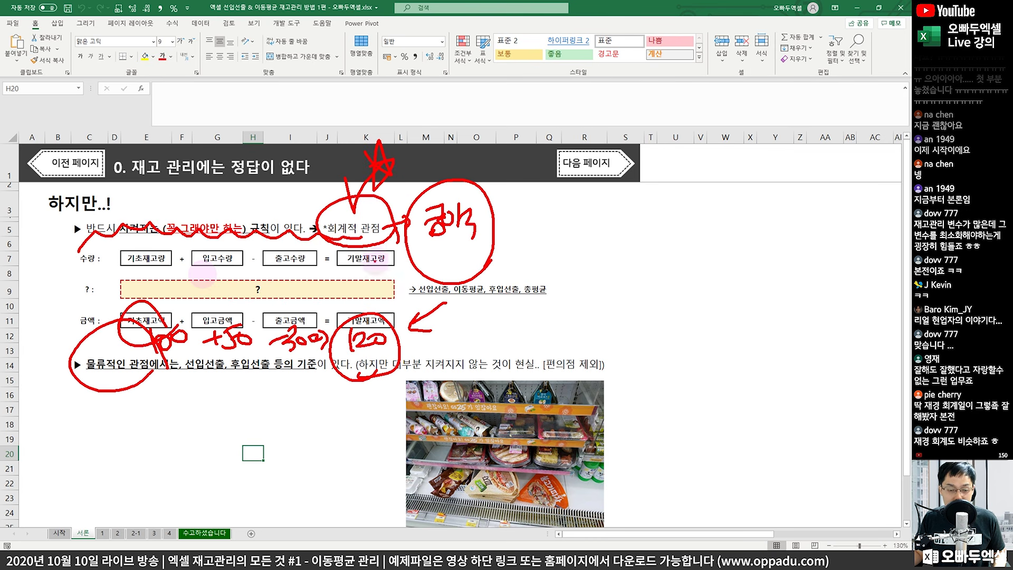
key("Escape")
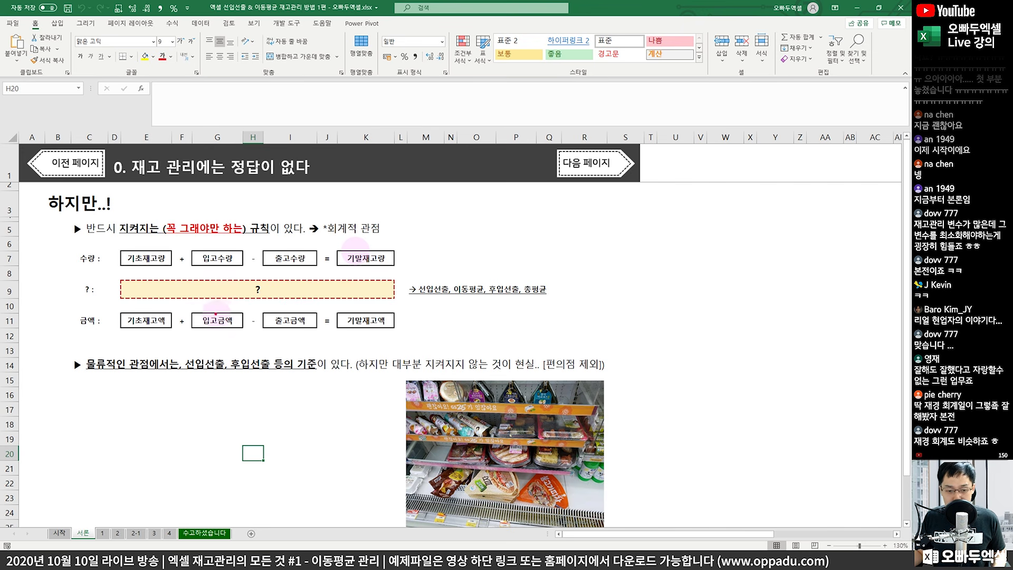
- Circle 물류적인 관점, 선입선출 and 후입선출 in the logistics rule on row 14
mouse_move(165, 362)
left_mouse_down()
mouse_move(130, 323)
mouse_move(150, 352)
left_mouse_up()
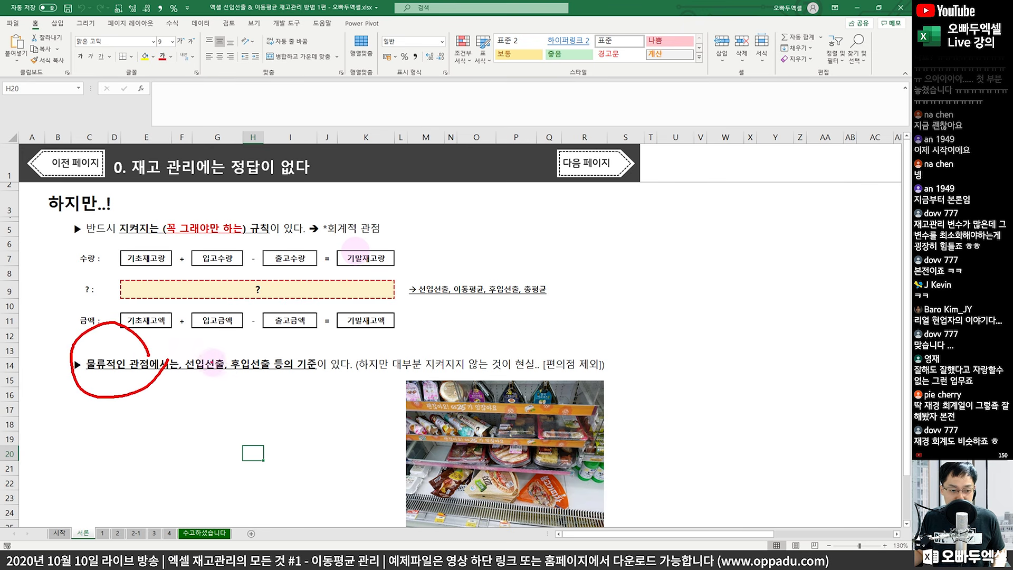
mouse_move(228, 371)
left_mouse_down()
mouse_move(174, 364)
mouse_move(267, 362)
mouse_move(211, 356)
mouse_move(246, 328)
mouse_move(285, 364)
left_mouse_up()
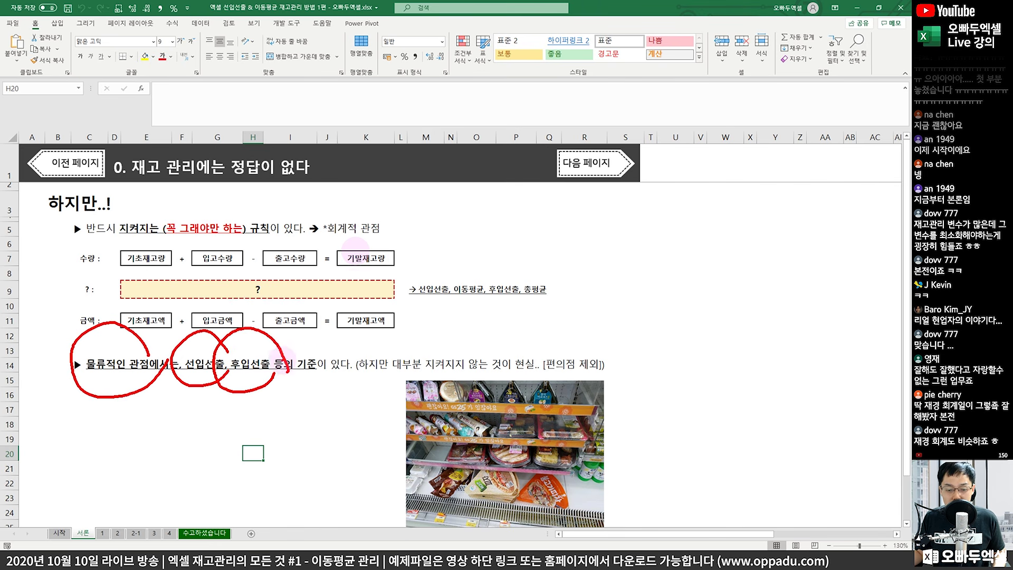
mouse_move(224, 364)
left_mouse_down()
mouse_move(221, 396)
mouse_move(232, 354)
mouse_move(257, 323)
left_mouse_up()
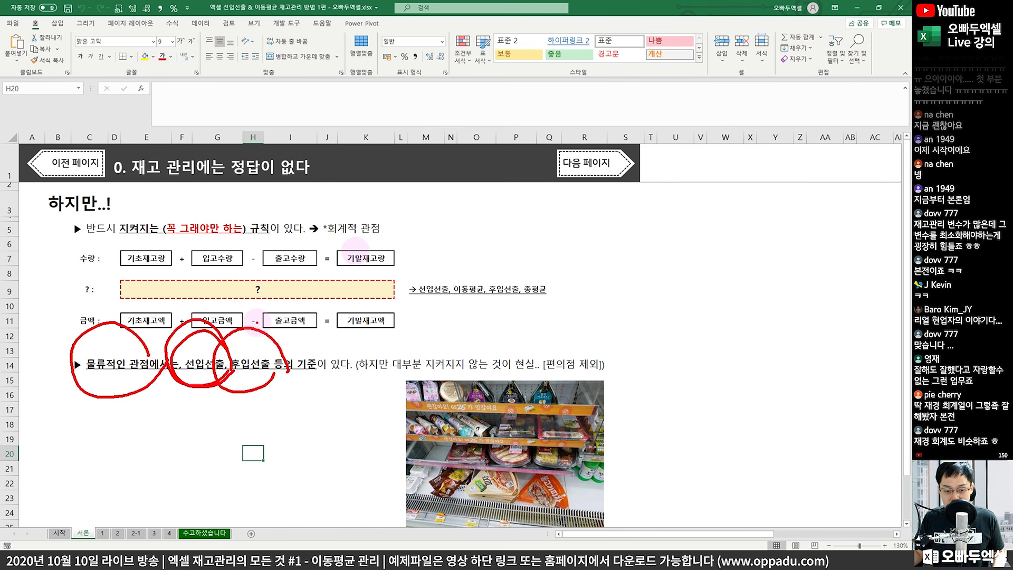
left_click_drag(264, 406, 299, 387)
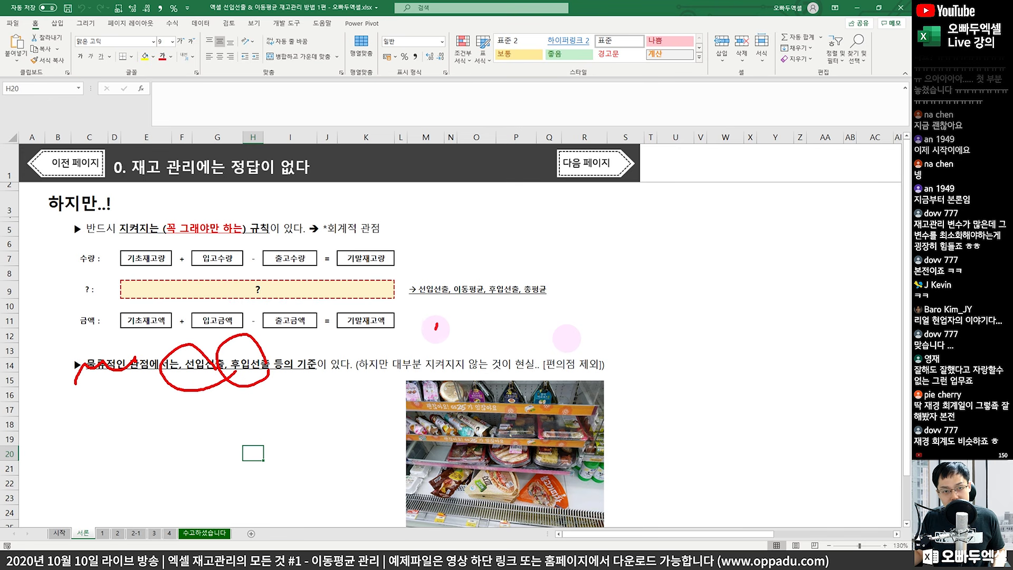
- Handwrite 50% with an arrow to the logistics rule on row 14, and draw three large red circles in the blank area beside the formulas
mouse_move(436, 328)
left_mouse_down()
mouse_move(464, 346)
mouse_move(427, 351)
mouse_move(419, 330)
mouse_move(322, 362)
mouse_move(342, 342)
left_mouse_up()
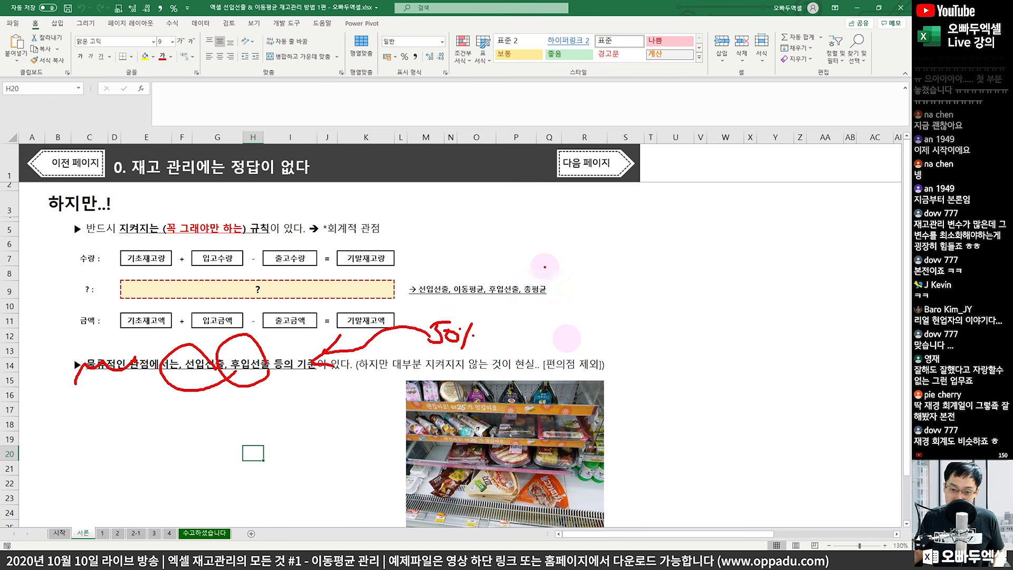
mouse_move(564, 259)
left_mouse_down()
mouse_move(585, 277)
mouse_move(575, 280)
left_mouse_up()
mouse_move(649, 274)
left_mouse_down()
mouse_move(607, 284)
mouse_move(662, 289)
left_mouse_up()
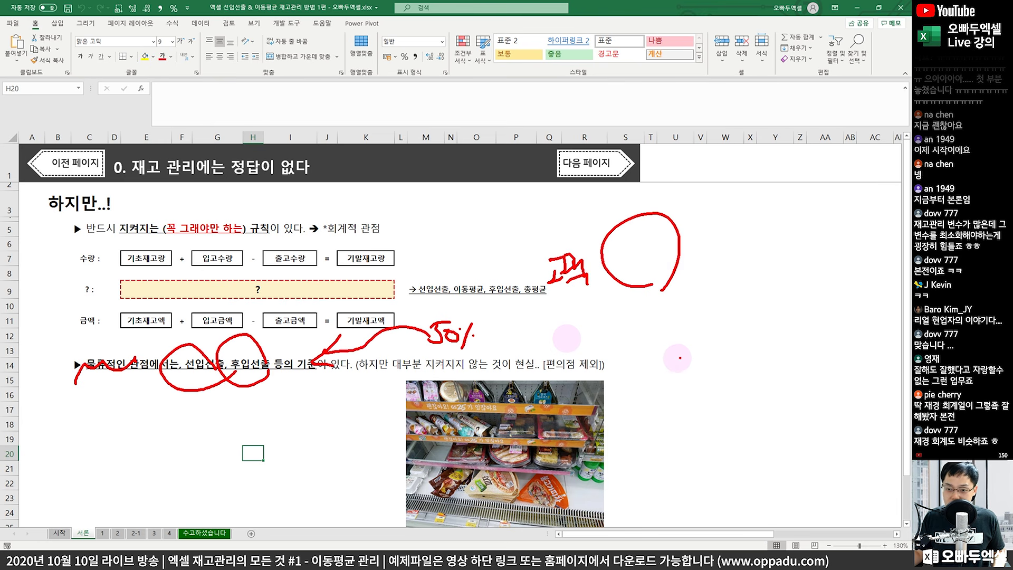
mouse_move(689, 351)
left_mouse_down()
mouse_move(657, 372)
mouse_move(641, 304)
mouse_move(683, 364)
left_mouse_up()
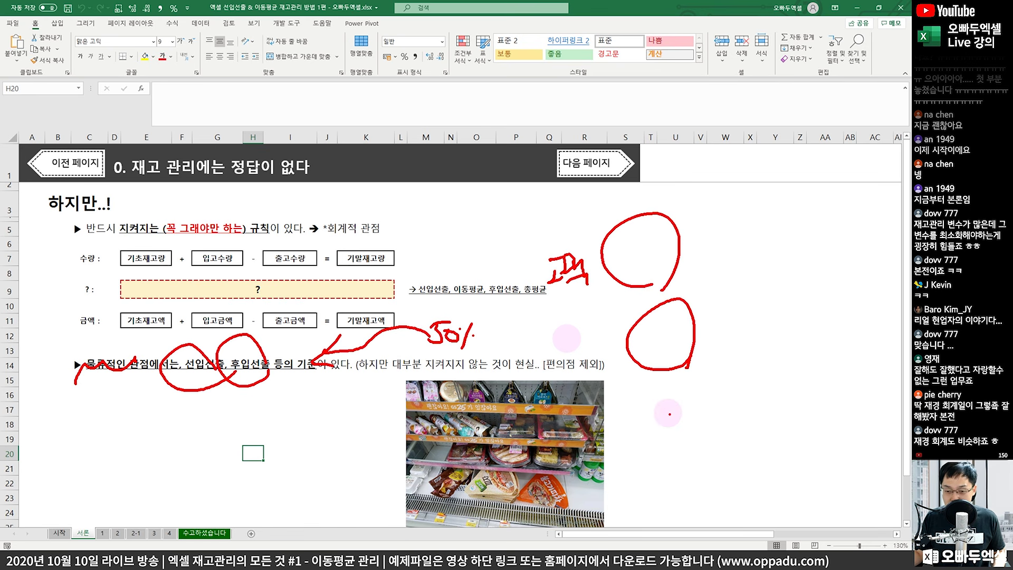
mouse_move(703, 427)
left_mouse_down()
mouse_move(645, 388)
mouse_move(715, 431)
left_mouse_up()
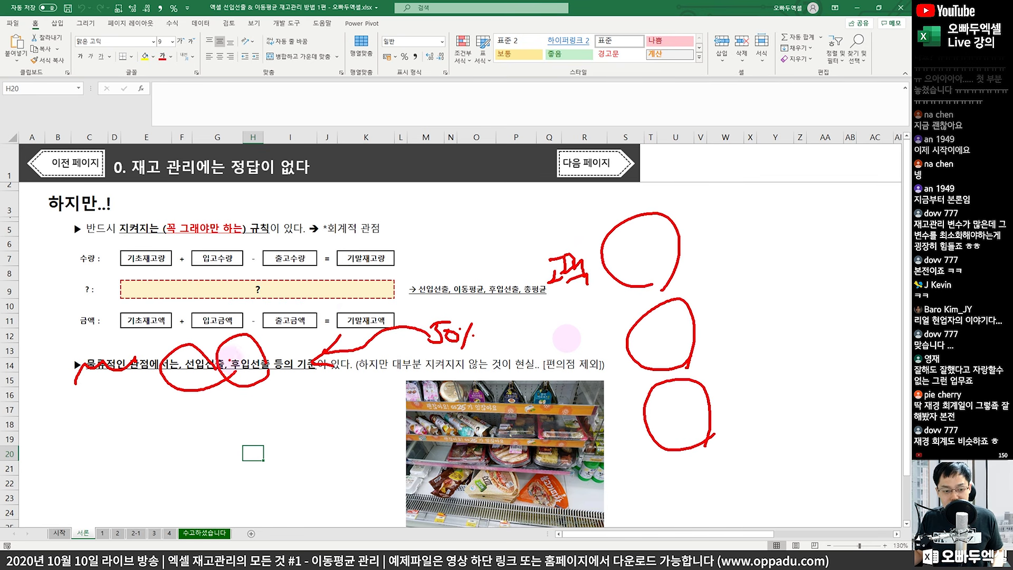
- Mark 선입선출 and 물류적인 관점 in the logistics rule on row 14, and clear all pen marks
left_click_drag(216, 389, 204, 333)
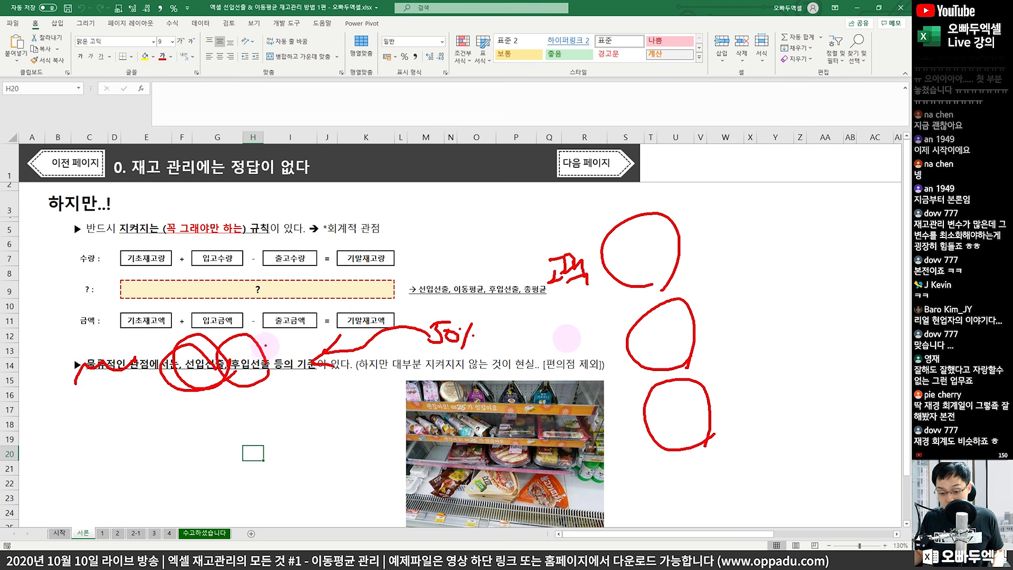
key("Escape")
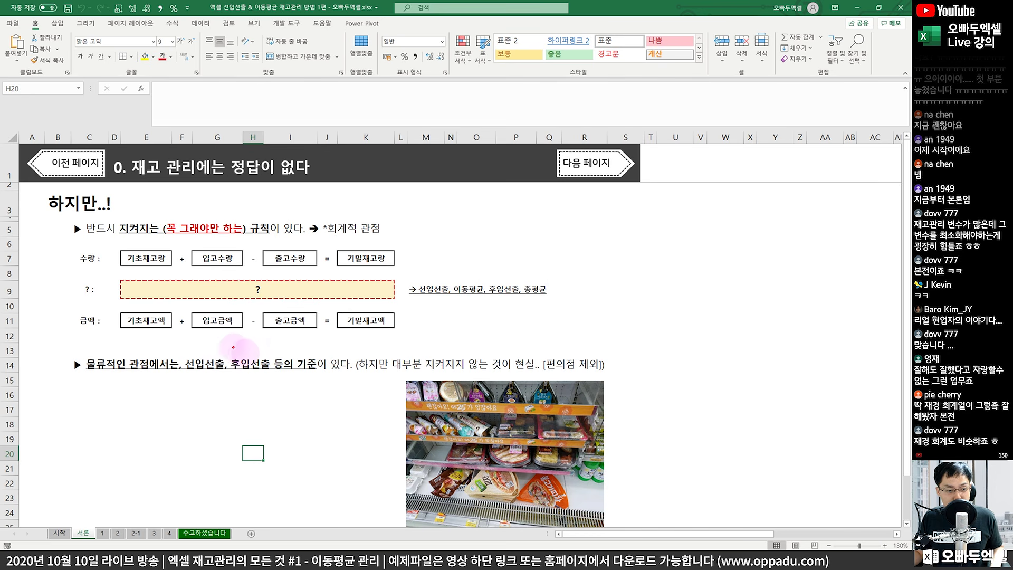
mouse_move(148, 371)
left_mouse_down()
mouse_move(80, 391)
mouse_move(89, 334)
mouse_move(150, 364)
left_mouse_up()
key("Escape")
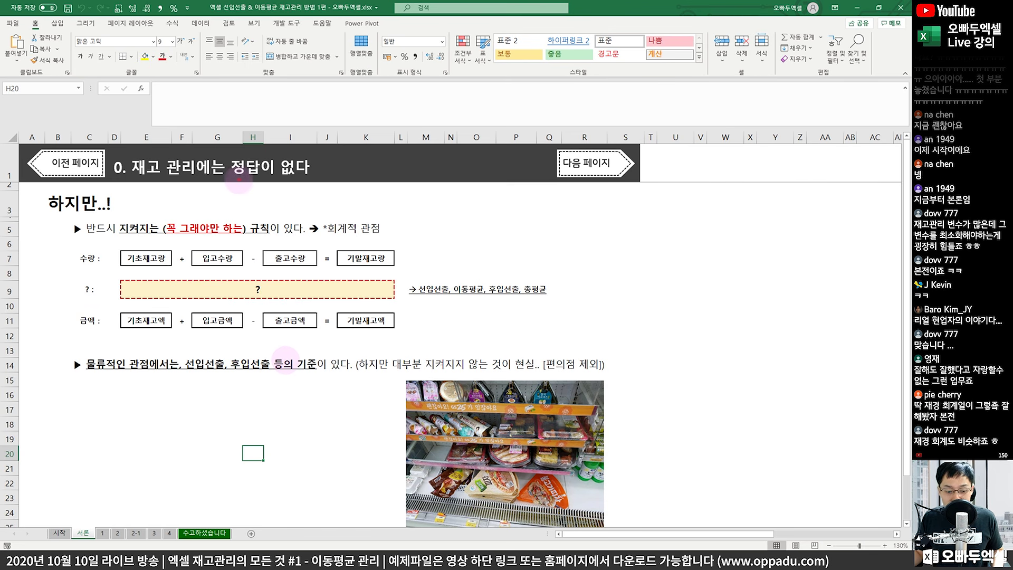
- Box the sheet title in red and handwrite 10+10-5=15 above the 수량 formula, marking 15 with a circle and star
mouse_move(114, 185)
left_mouse_down()
mouse_move(318, 181)
mouse_move(167, 147)
mouse_move(122, 199)
left_mouse_up()
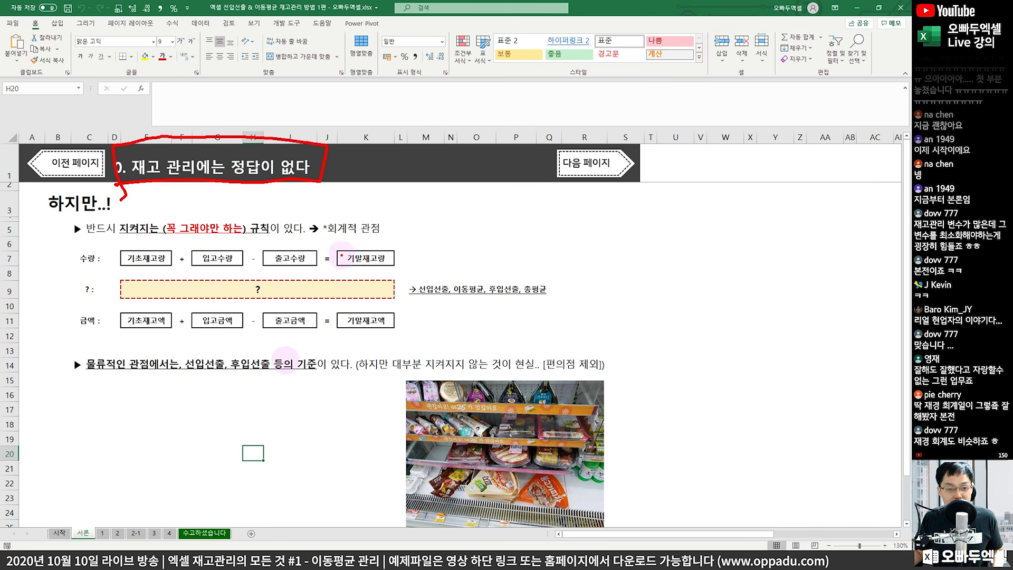
mouse_move(388, 236)
left_mouse_down()
mouse_move(317, 233)
mouse_move(394, 249)
left_mouse_up()
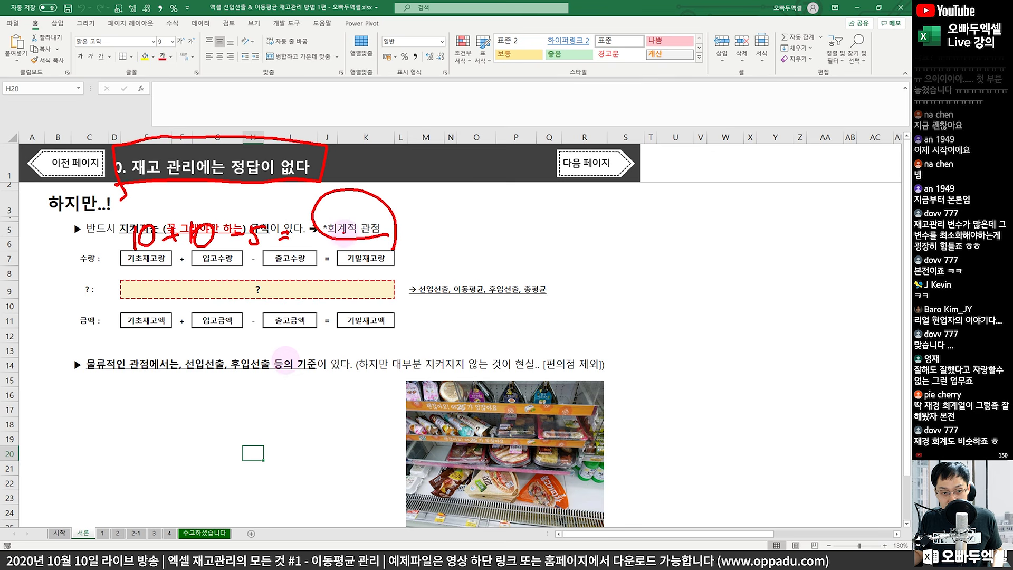
mouse_move(344, 239)
left_mouse_down()
mouse_move(369, 248)
mouse_move(387, 226)
mouse_move(401, 253)
mouse_move(416, 230)
left_mouse_up()
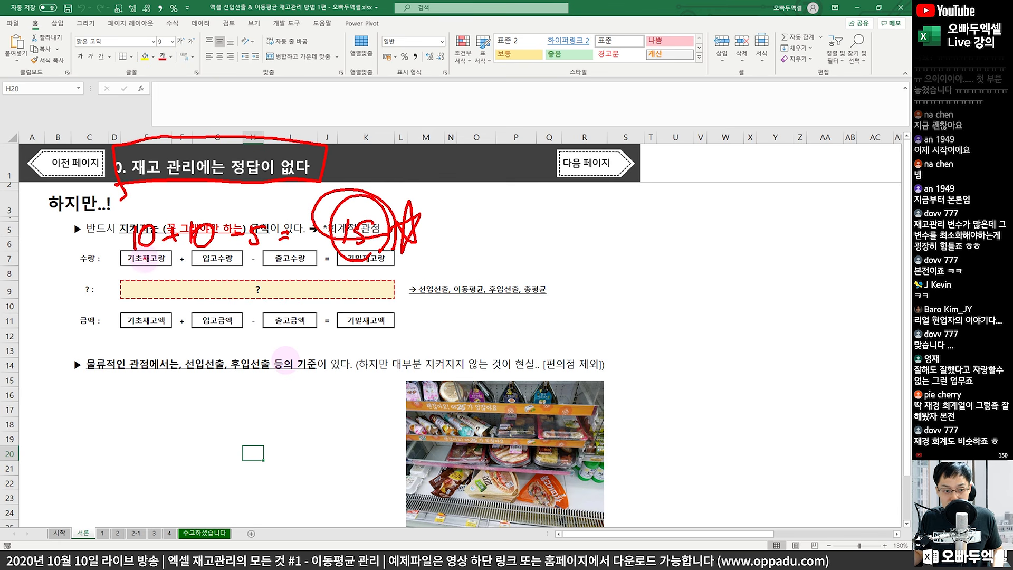
- Draw a blue wavy line across the 수량 formula, and handwrite 1000, 500, 100 and 1400 under the 금액 formula with an arrow toward 기말재고액
left_click_drag(138, 259, 464, 259)
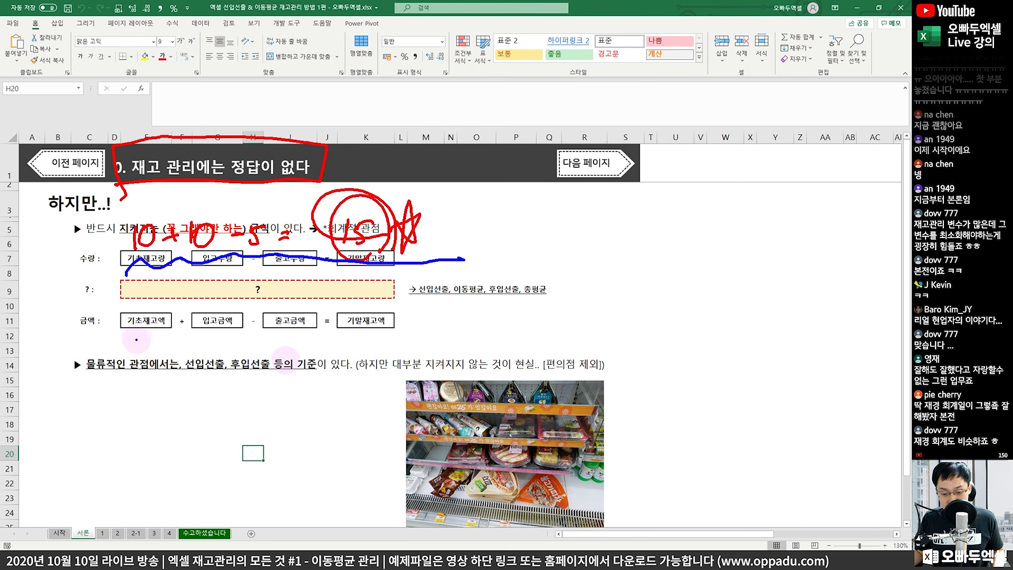
left_click_drag(127, 324, 130, 346)
mouse_move(142, 332)
left_mouse_down()
mouse_move(149, 340)
mouse_move(216, 329)
left_mouse_up()
left_click_drag(217, 338, 309, 342)
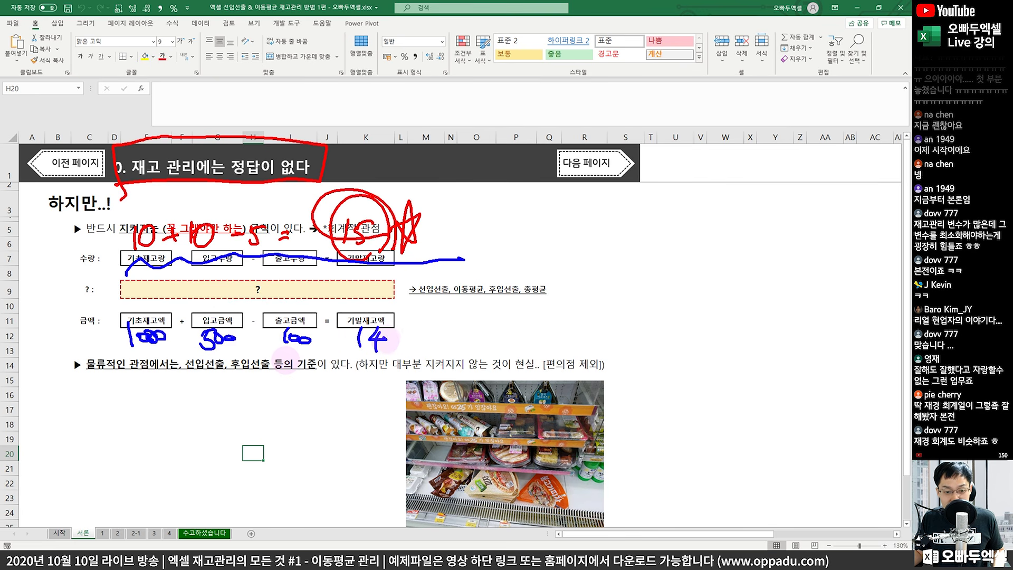
mouse_move(395, 339)
left_mouse_down()
mouse_move(401, 346)
mouse_move(351, 298)
left_mouse_up()
left_click_drag(370, 317, 338, 317)
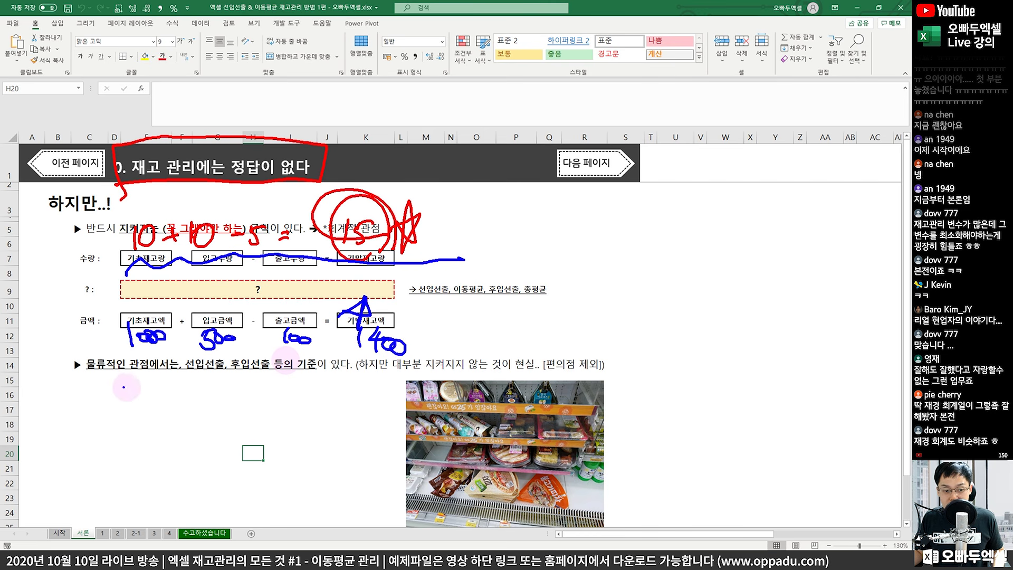
- Underline the logistics rule with a blue wavy line, circle the title, 수량 and 금액, and clear all pen marks
mouse_move(112, 382)
left_mouse_down()
mouse_move(175, 353)
mouse_move(388, 368)
left_mouse_up()
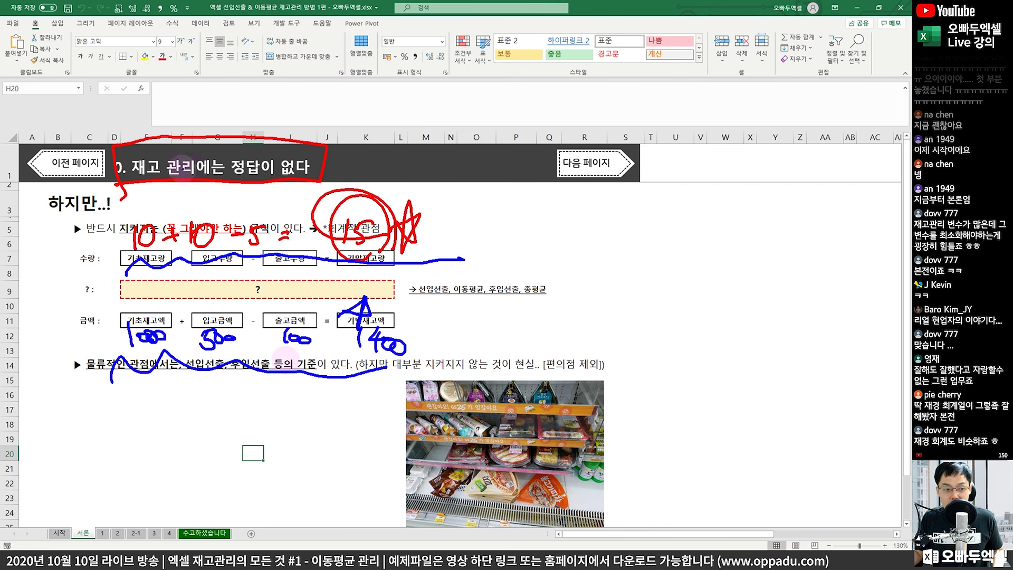
mouse_move(272, 174)
left_mouse_down()
mouse_move(141, 180)
mouse_move(288, 193)
left_mouse_up()
mouse_move(108, 248)
left_mouse_down()
mouse_move(118, 277)
mouse_move(79, 238)
left_mouse_up()
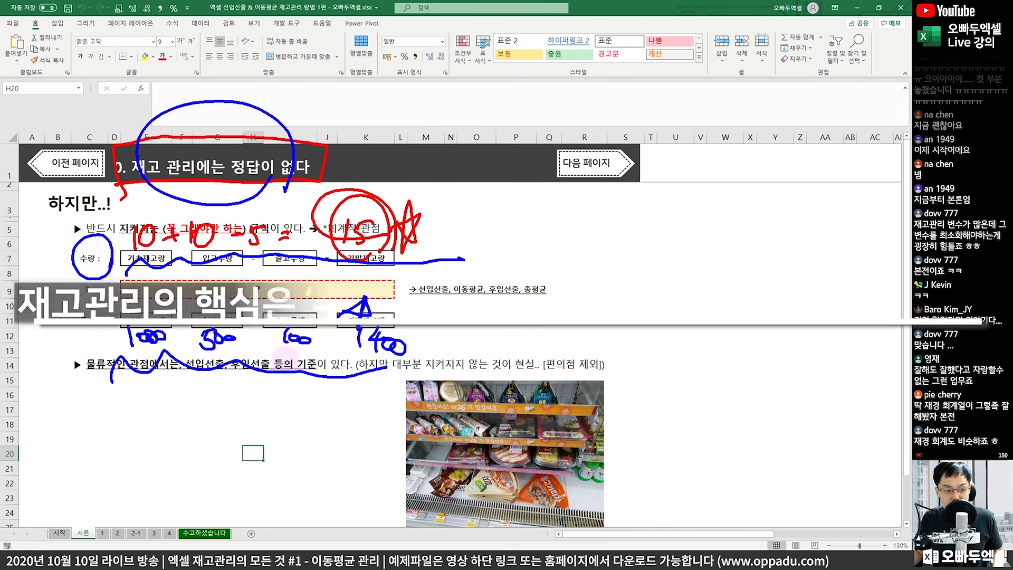
left_click_drag(102, 312, 100, 323)
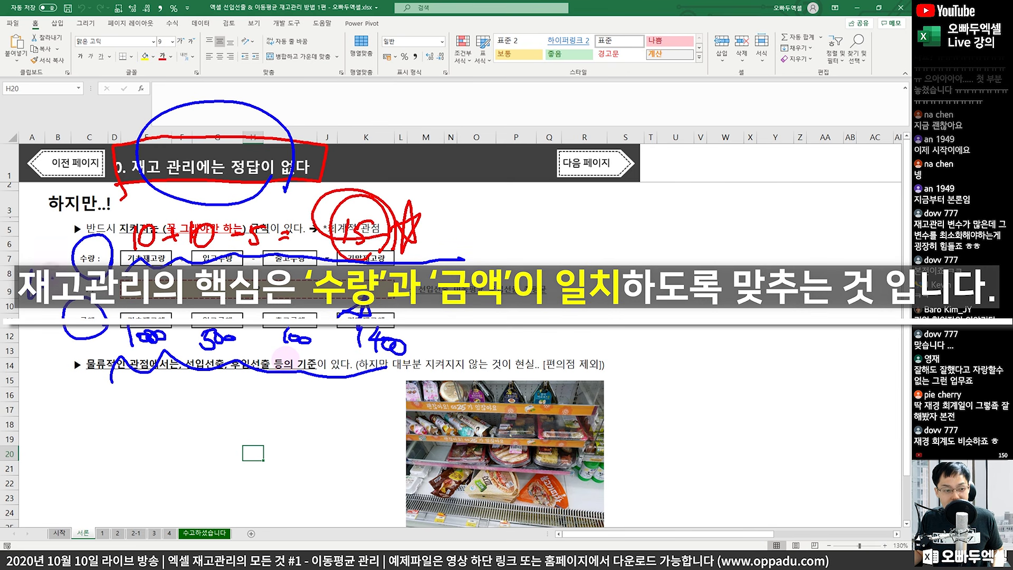
key("Escape")
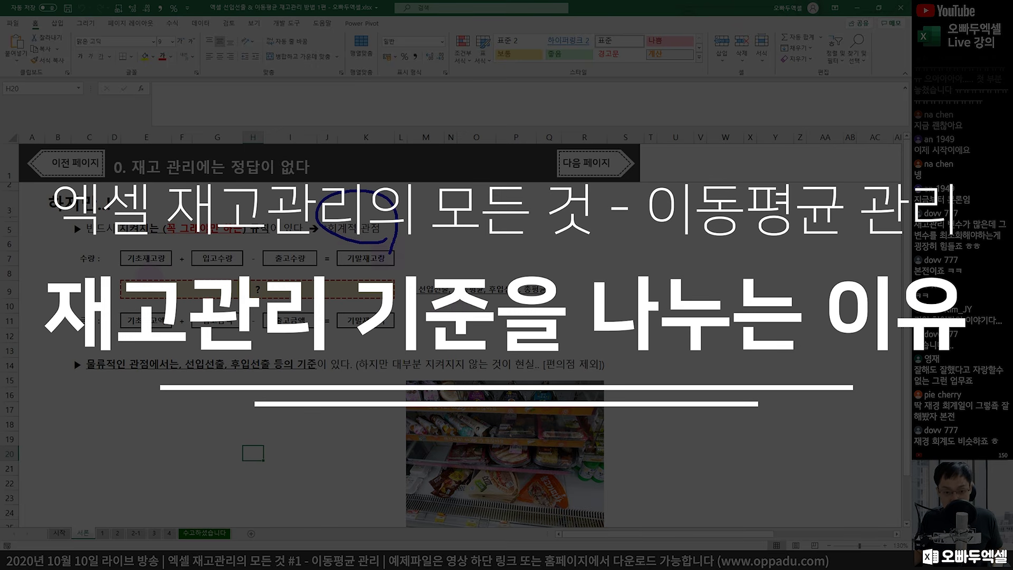
- Circle 선입선출, 이동평균, 후입선출 and 총평균 on row 9, mark the formula rows in blue, and erase the marks
mouse_move(449, 272)
left_mouse_down()
mouse_move(459, 306)
mouse_move(475, 274)
mouse_move(506, 306)
mouse_move(534, 309)
left_mouse_up()
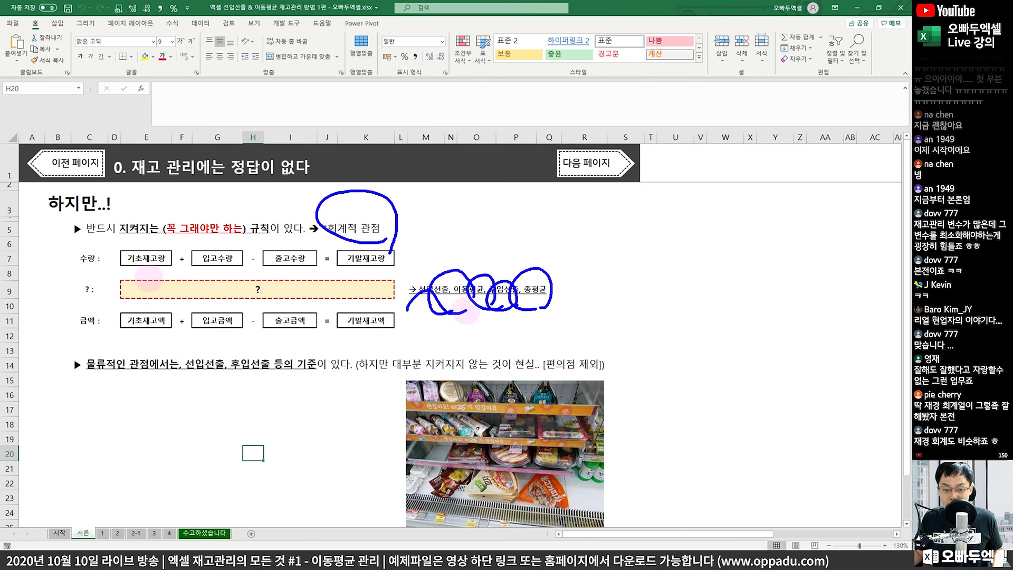
key("Escape")
mouse_move(98, 245)
left_mouse_down()
mouse_move(73, 253)
mouse_move(100, 270)
mouse_move(105, 317)
mouse_move(124, 293)
mouse_move(401, 299)
left_mouse_up()
left_click_drag(411, 301, 405, 311)
left_click(421, 306)
key("e")
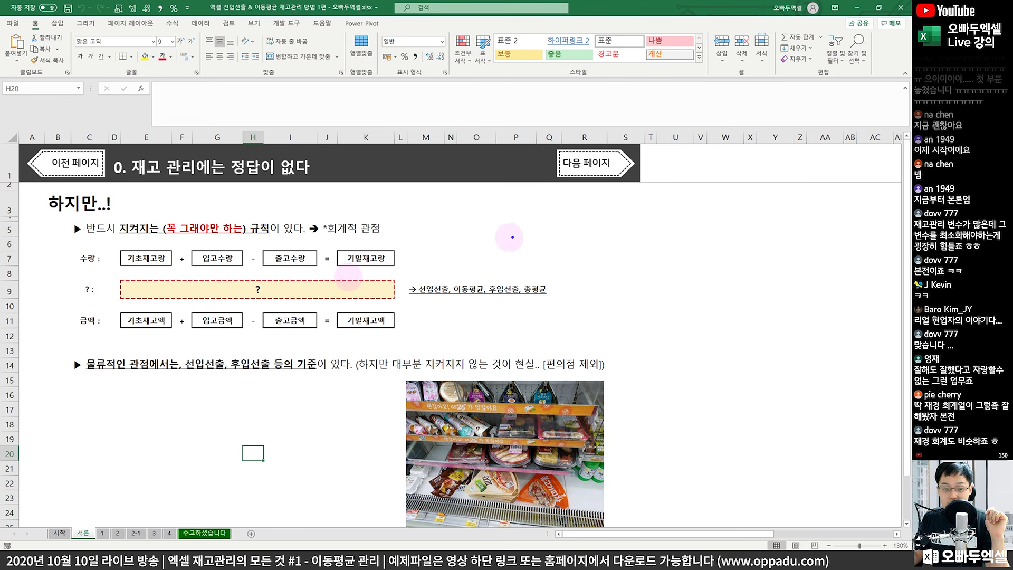
- Handwrite a blue 어제 column with 10, 100원 and 1000원 in the blank area beside the formulas
mouse_move(543, 214)
left_mouse_down()
mouse_move(589, 233)
mouse_move(552, 268)
left_mouse_up()
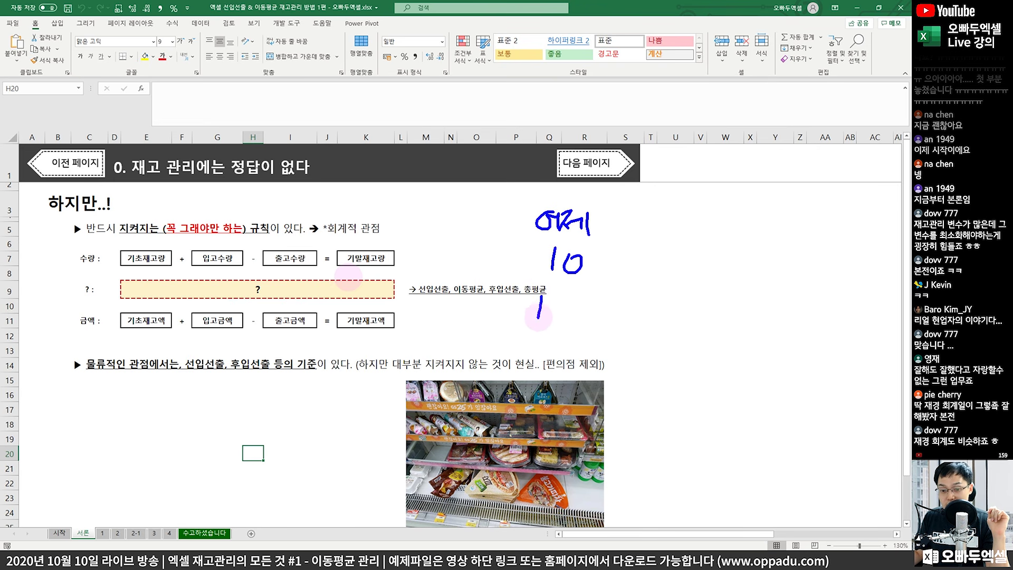
left_click_drag(551, 305, 549, 307)
left_click_drag(564, 305, 597, 328)
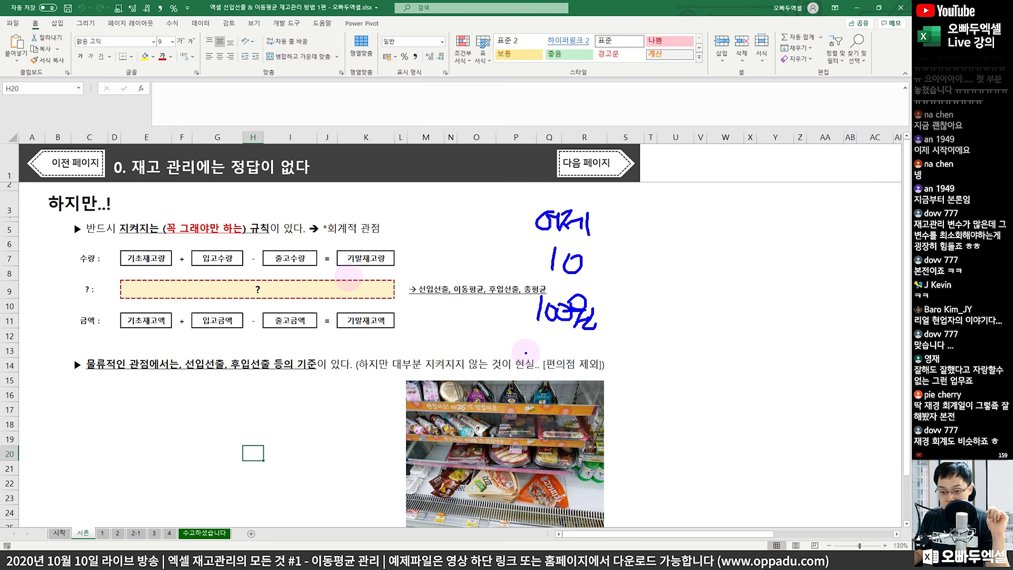
left_click(527, 352)
mouse_move(523, 340)
left_mouse_down()
mouse_move(520, 369)
mouse_move(587, 349)
mouse_move(602, 366)
left_mouse_up()
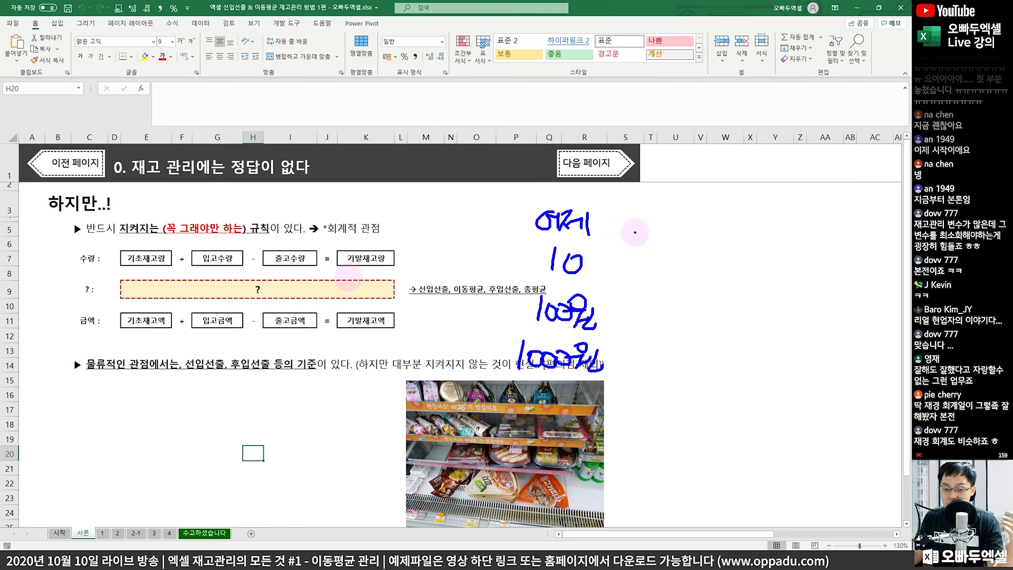
- Handwrite a blue 오늘 column with 10, 150원 and 1500원 beside the 어제 column
mouse_move(676, 194)
left_mouse_down()
mouse_move(670, 211)
mouse_move(682, 216)
left_mouse_up()
left_click_drag(683, 199, 707, 226)
mouse_move(656, 251)
left_mouse_down()
mouse_move(652, 276)
mouse_move(678, 252)
left_mouse_up()
mouse_move(643, 303)
left_mouse_down()
mouse_move(641, 324)
mouse_move(658, 324)
mouse_move(671, 301)
left_mouse_up()
left_click_drag(677, 305, 676, 306)
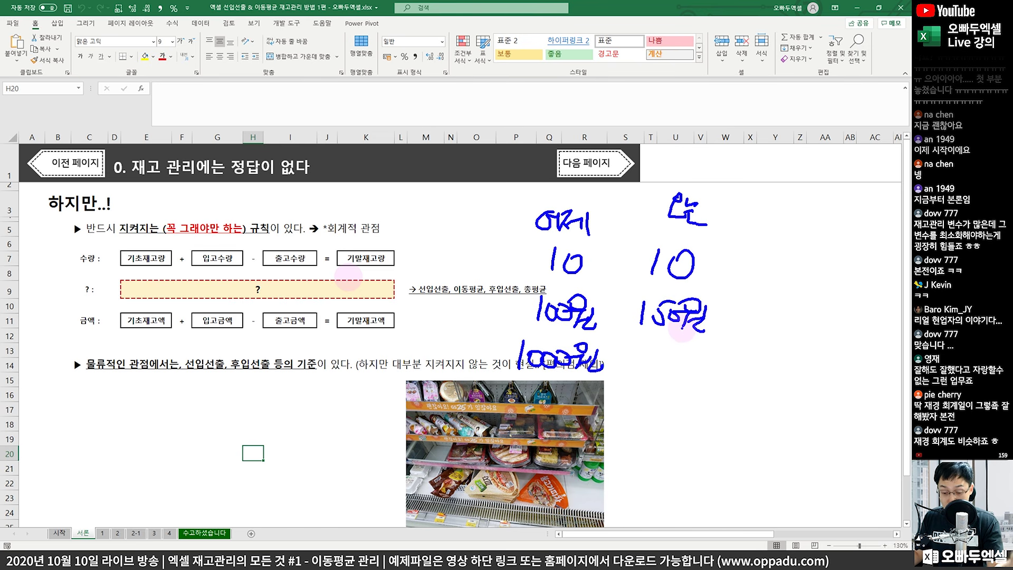
left_click_drag(634, 349, 632, 372)
mouse_move(643, 352)
left_mouse_down()
mouse_move(644, 372)
mouse_move(653, 350)
left_mouse_up()
left_click_drag(660, 354, 657, 364)
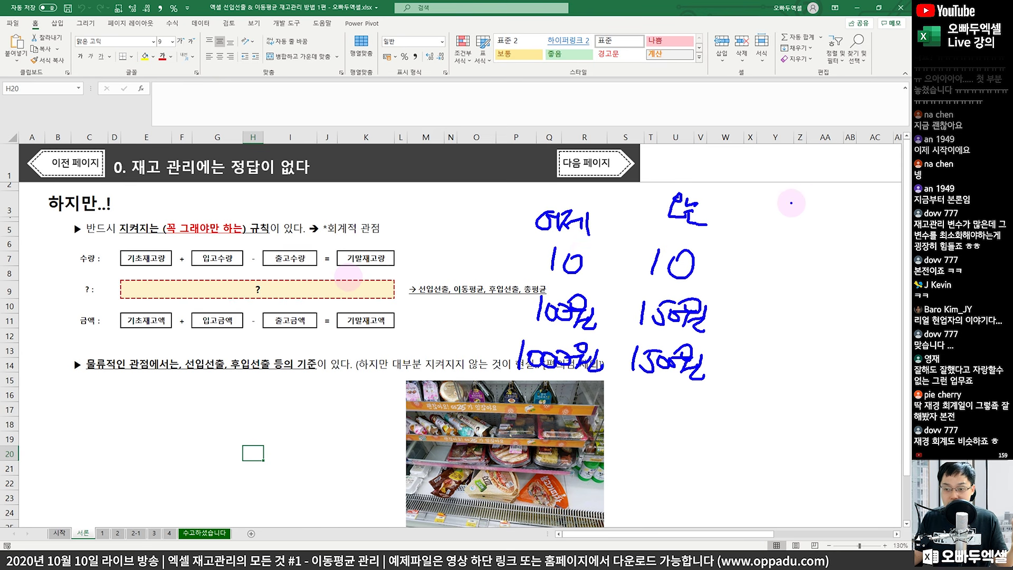
- Handwrite a third column with 10, 200 and 2000, and retrace the red outline around the 어제 values
mouse_move(792, 187)
left_mouse_down()
mouse_move(794, 222)
mouse_move(836, 211)
left_mouse_up()
mouse_move(777, 262)
left_mouse_down()
mouse_move(776, 280)
mouse_move(805, 261)
left_mouse_up()
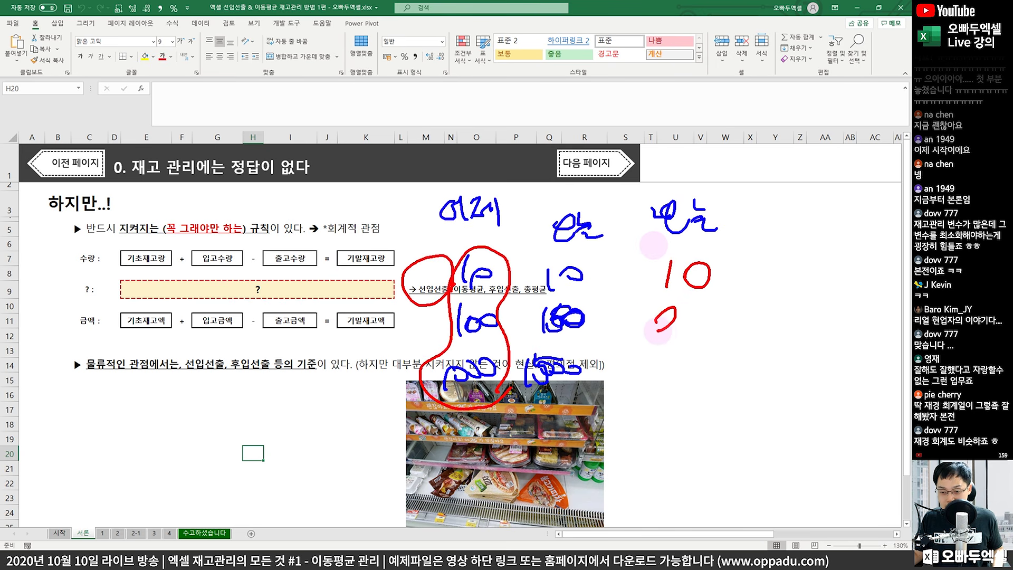
left_click_drag(658, 329, 682, 331)
left_click_drag(687, 311, 711, 308)
left_click(708, 323)
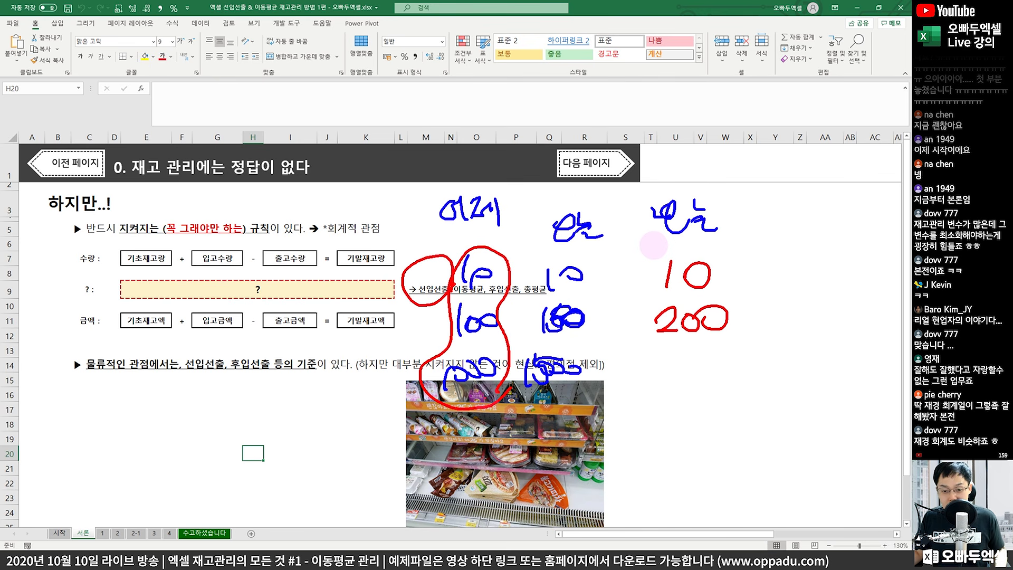
mouse_move(441, 417)
left_mouse_down()
mouse_move(457, 293)
mouse_move(509, 259)
mouse_move(501, 353)
mouse_move(475, 398)
left_mouse_up()
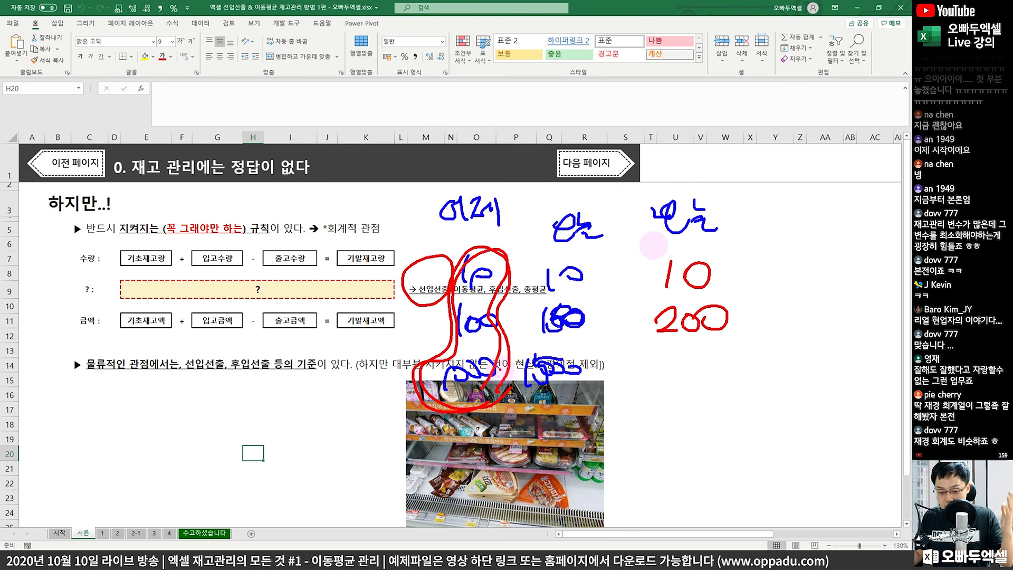
mouse_move(661, 372)
left_mouse_down()
mouse_move(689, 389)
mouse_move(736, 379)
left_mouse_up()
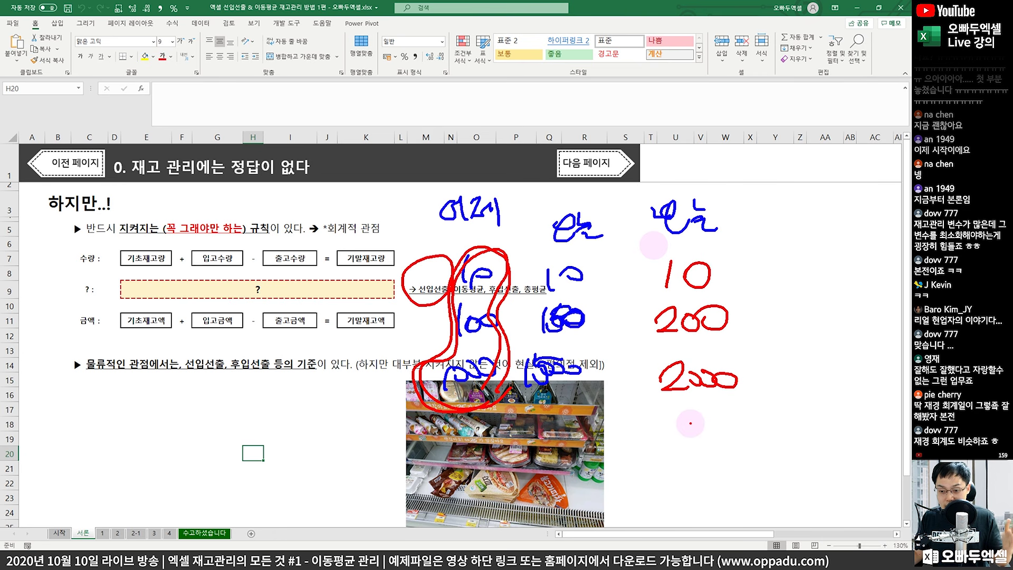
- Handwrite the 선입 and 후입 labels in red below the third column, with 1000 and 500 beside them
mouse_move(671, 421)
left_mouse_down()
mouse_move(669, 446)
mouse_move(701, 434)
left_mouse_up()
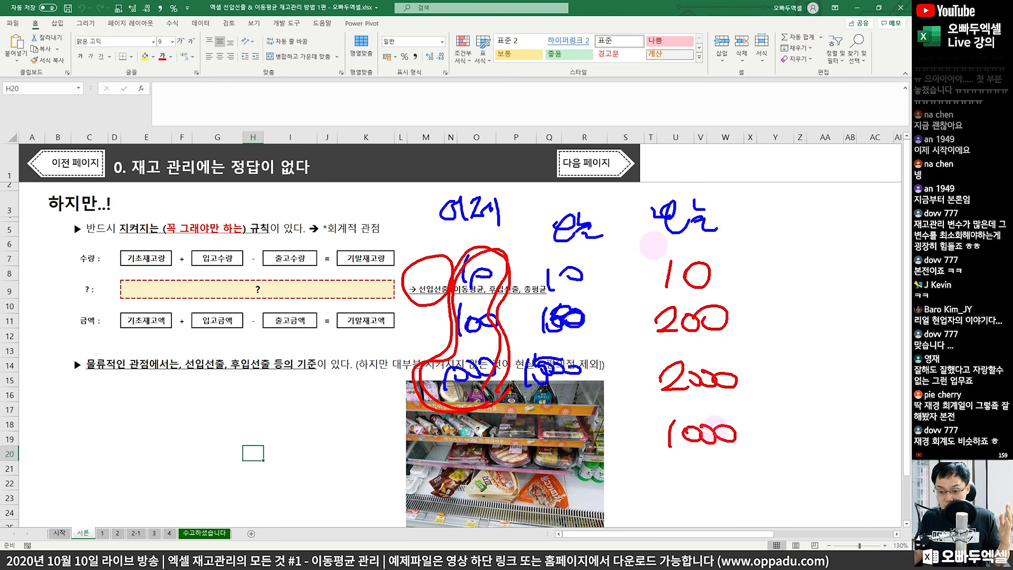
mouse_move(605, 430)
left_mouse_down()
mouse_move(607, 460)
mouse_move(635, 457)
left_mouse_up()
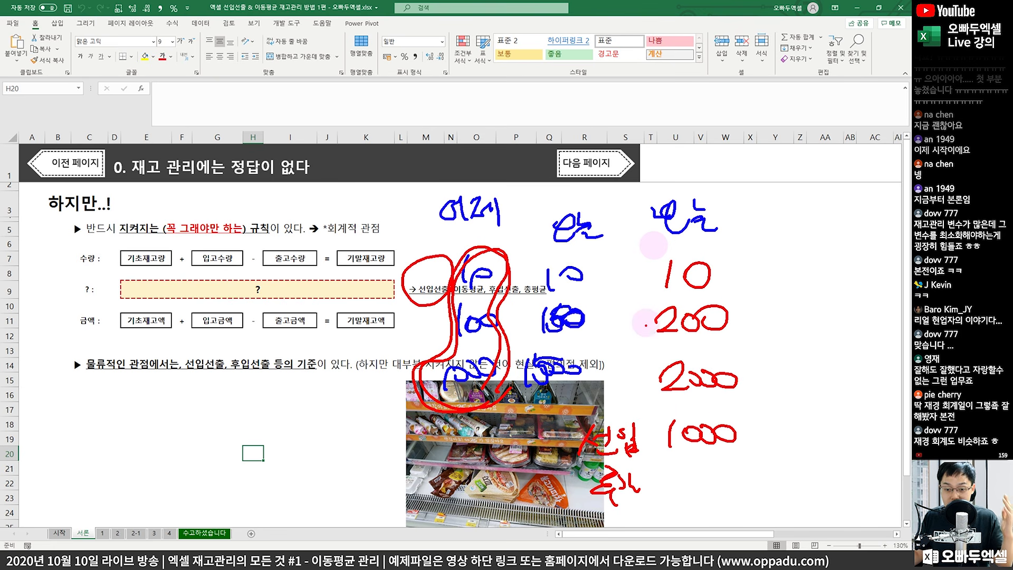
mouse_move(686, 468)
left_mouse_down()
mouse_move(692, 491)
mouse_move(723, 473)
left_mouse_up()
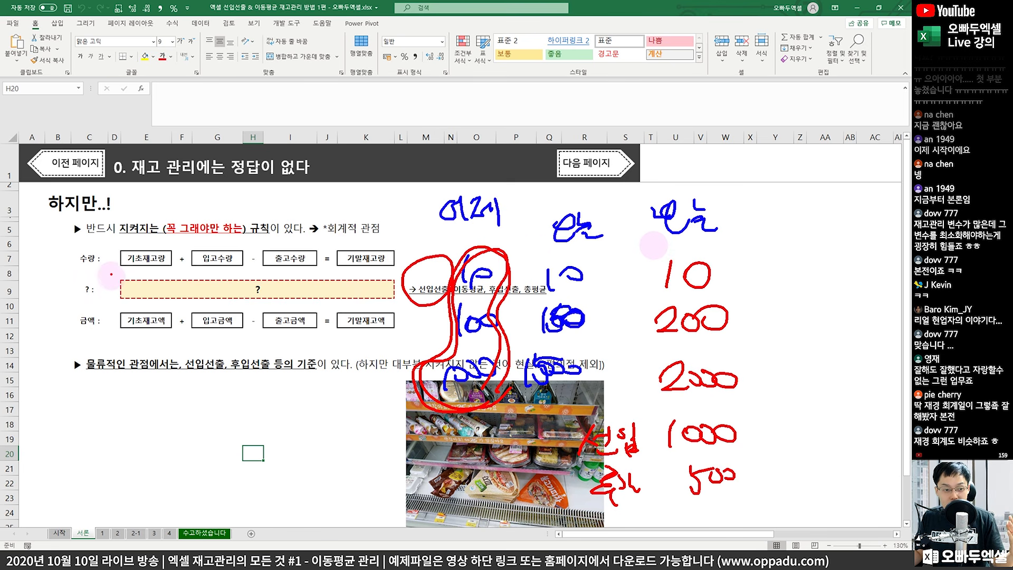
- Circle the 수량, ? and 금액 labels with a star beside the ?, and circle the 10 in the 어제 column again
mouse_move(103, 240)
left_mouse_down()
mouse_move(72, 261)
mouse_move(113, 259)
left_mouse_up()
left_click_drag(105, 300, 114, 337)
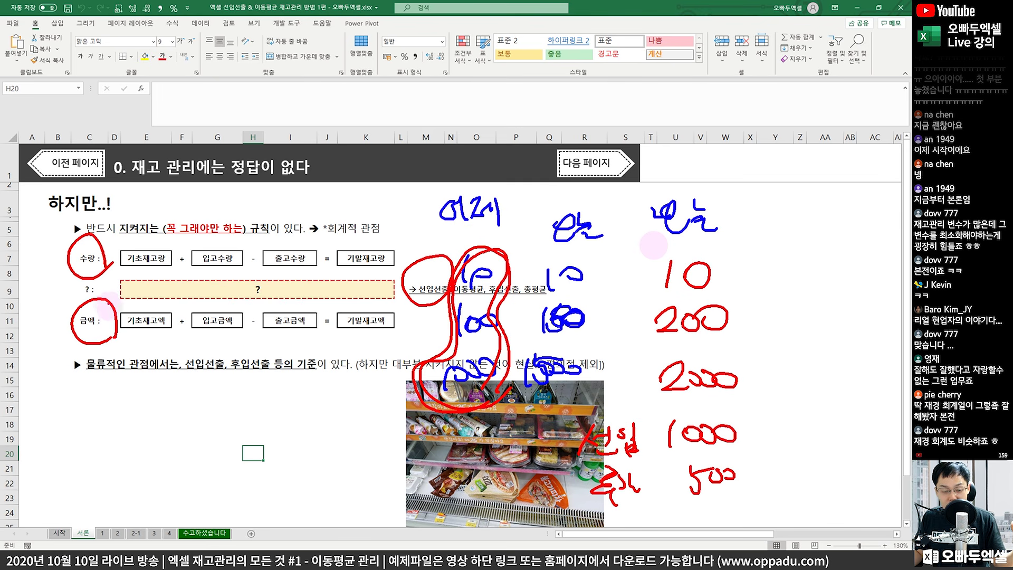
mouse_move(111, 293)
left_mouse_down()
mouse_move(74, 285)
mouse_move(114, 295)
mouse_move(132, 264)
mouse_move(142, 301)
left_mouse_up()
mouse_move(472, 261)
left_mouse_down()
mouse_move(412, 311)
mouse_move(464, 303)
mouse_move(491, 264)
mouse_move(522, 294)
left_mouse_up()
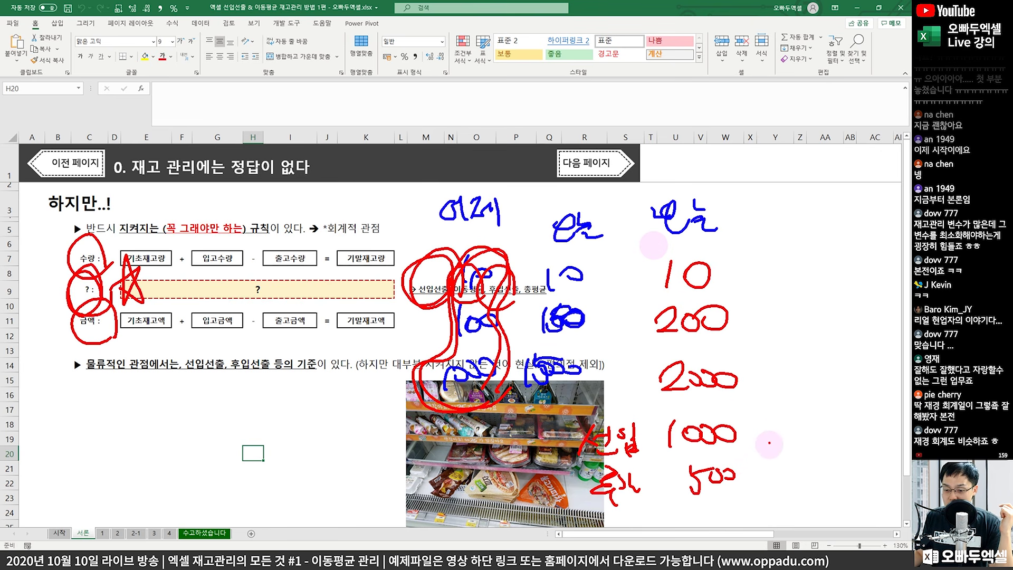
- Draw a red arrow from 1000 to 500 and a vertical line separating the third column from the 어제 and 오늘 columns
left_click_drag(757, 428, 749, 469)
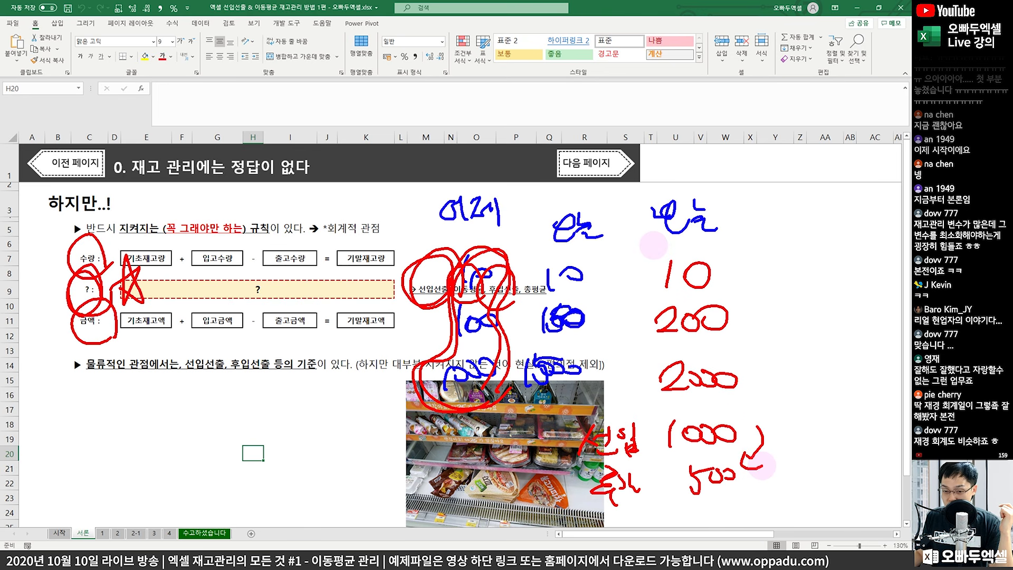
left_click_drag(624, 145, 609, 330)
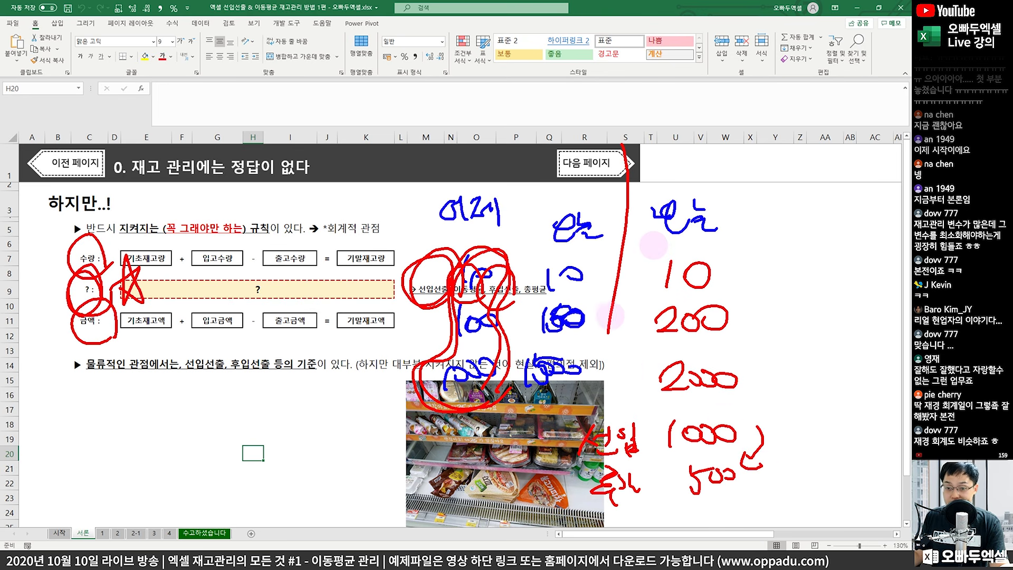
- Circle 2000 in the third column, extend the red outline around the 어제 and 오늘 values, and outline their two bottom values
mouse_move(745, 427)
left_mouse_down()
mouse_move(759, 364)
mouse_move(747, 401)
left_mouse_up()
left_click_drag(606, 364, 493, 409)
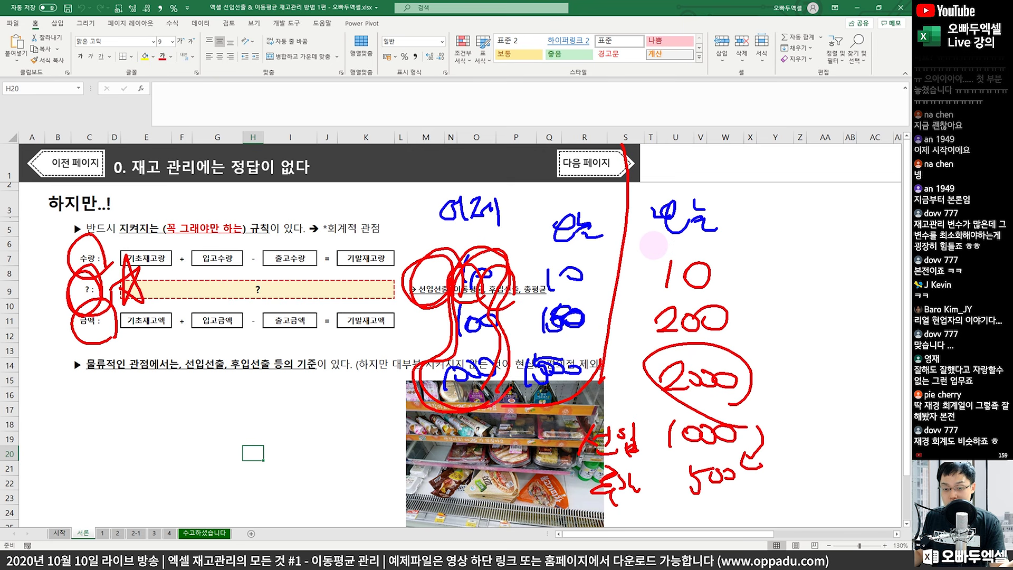
mouse_move(422, 395)
left_mouse_down()
mouse_move(570, 348)
mouse_move(587, 403)
left_mouse_up()
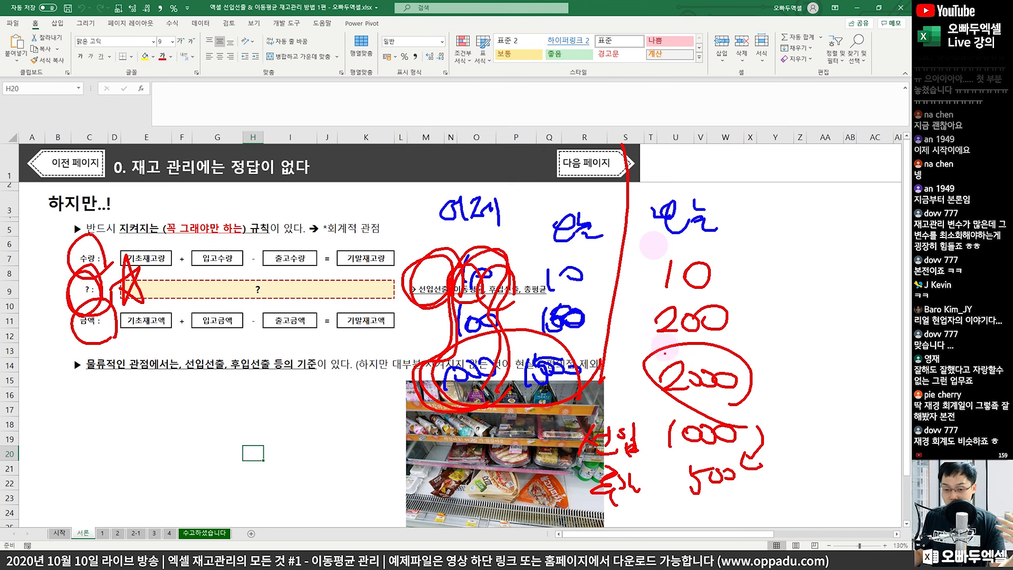
mouse_move(587, 346)
left_mouse_down()
mouse_move(464, 317)
mouse_move(578, 391)
left_mouse_up()
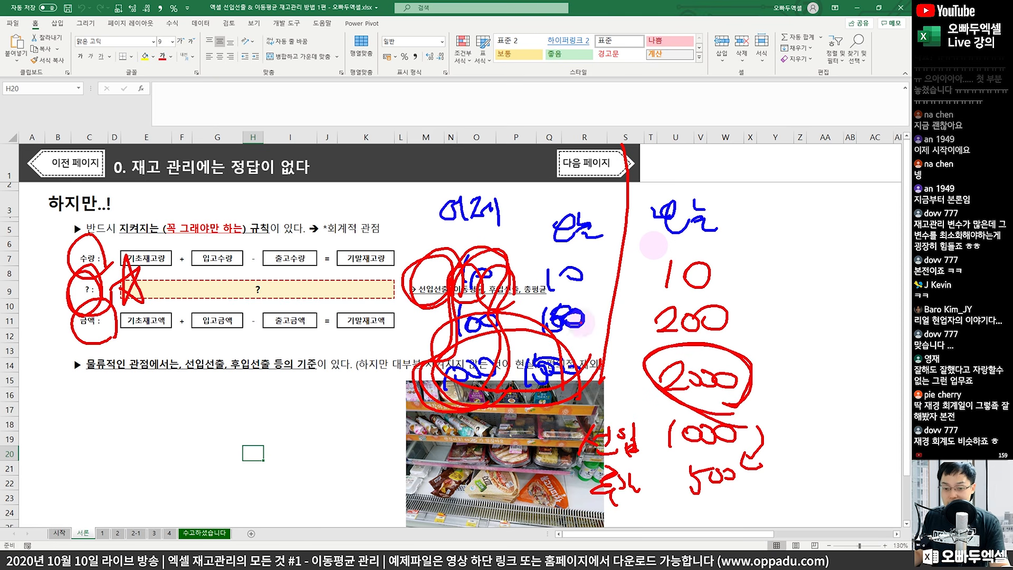
- Circle the middle 오늘 value and the 1000 and 500 results beside the 선입 and 후입 labels
mouse_move(565, 311)
left_mouse_down()
mouse_move(527, 343)
mouse_move(612, 300)
left_mouse_up()
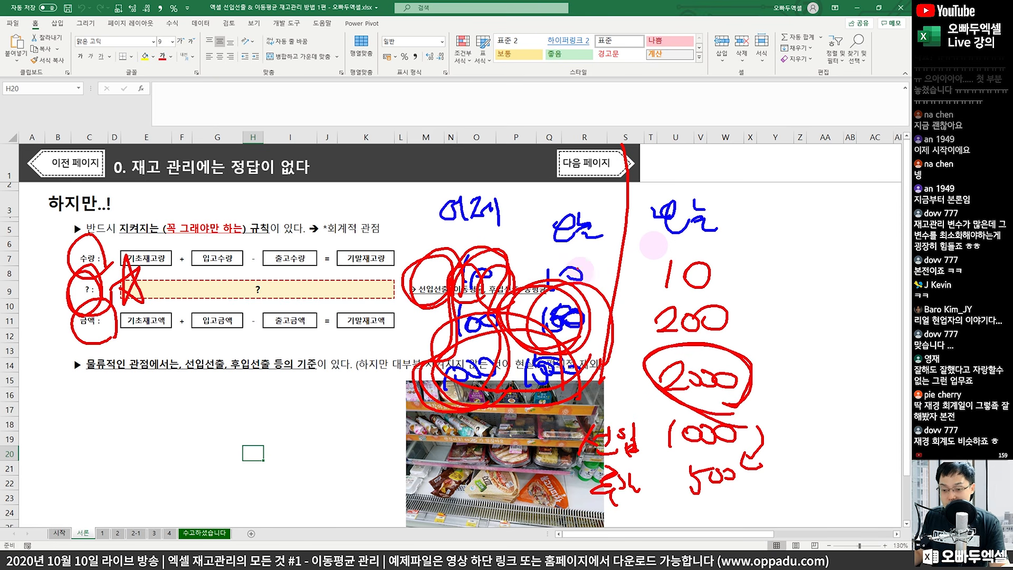
left_click_drag(734, 494, 735, 500)
mouse_move(702, 438)
left_mouse_down()
mouse_move(752, 446)
mouse_move(741, 423)
mouse_move(728, 436)
left_mouse_up()
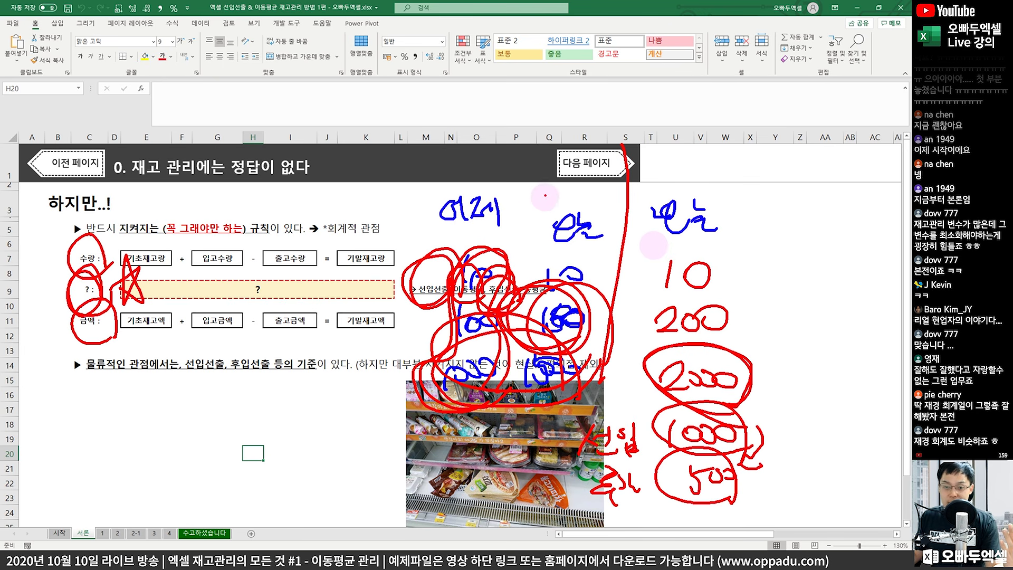
- Handwrite a short red note above the 오늘 heading and another one beside the third column's 10
mouse_move(557, 227)
left_mouse_down()
mouse_move(562, 174)
mouse_move(578, 186)
left_mouse_up()
mouse_move(586, 198)
left_mouse_down()
mouse_move(601, 172)
mouse_move(607, 197)
left_mouse_up()
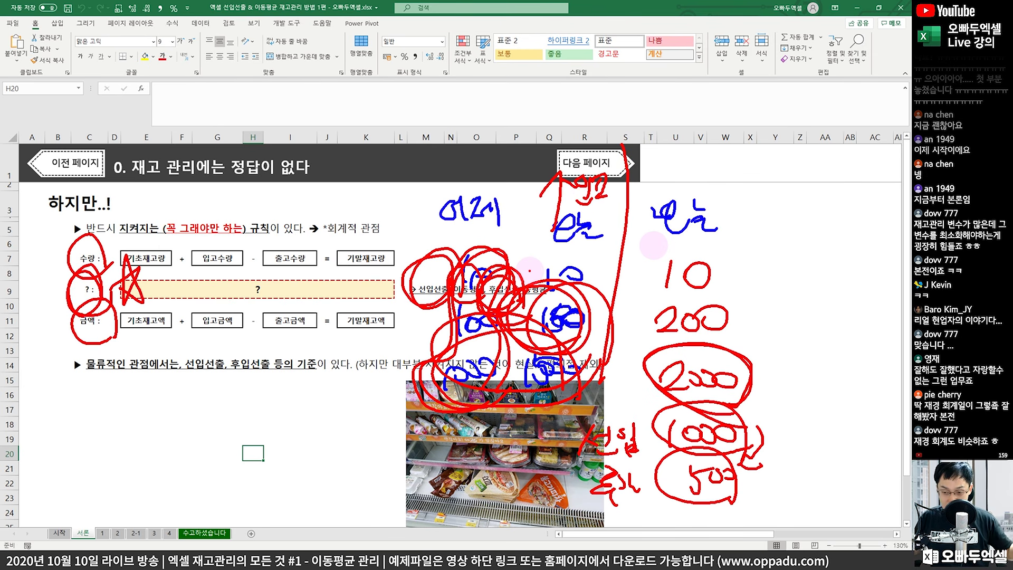
mouse_move(767, 241)
left_mouse_down()
mouse_move(753, 279)
mouse_move(798, 274)
left_mouse_up()
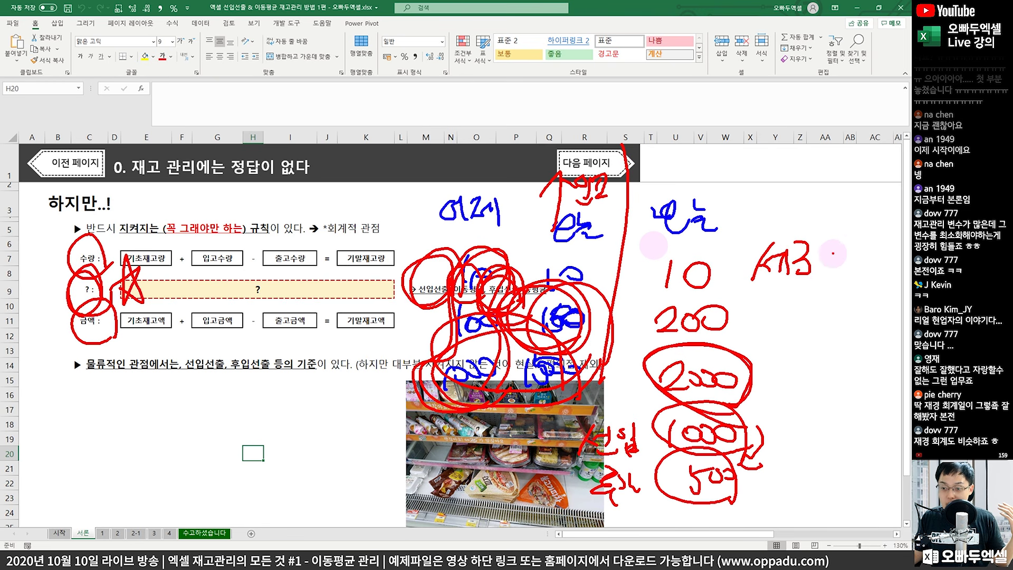
left_click_drag(844, 244, 823, 271)
left_click_drag(876, 237, 897, 262)
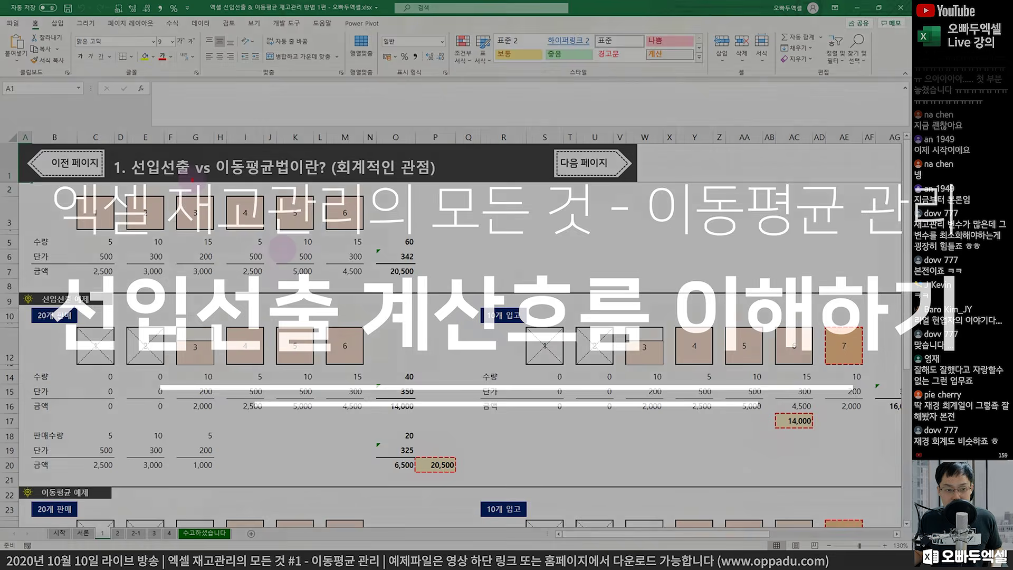
- On sheet 1, circle 선입선출 and 이동평균법 in the title in red, and clear the marks
mouse_move(161, 138)
left_mouse_down()
mouse_move(153, 186)
mouse_move(191, 158)
left_mouse_up()
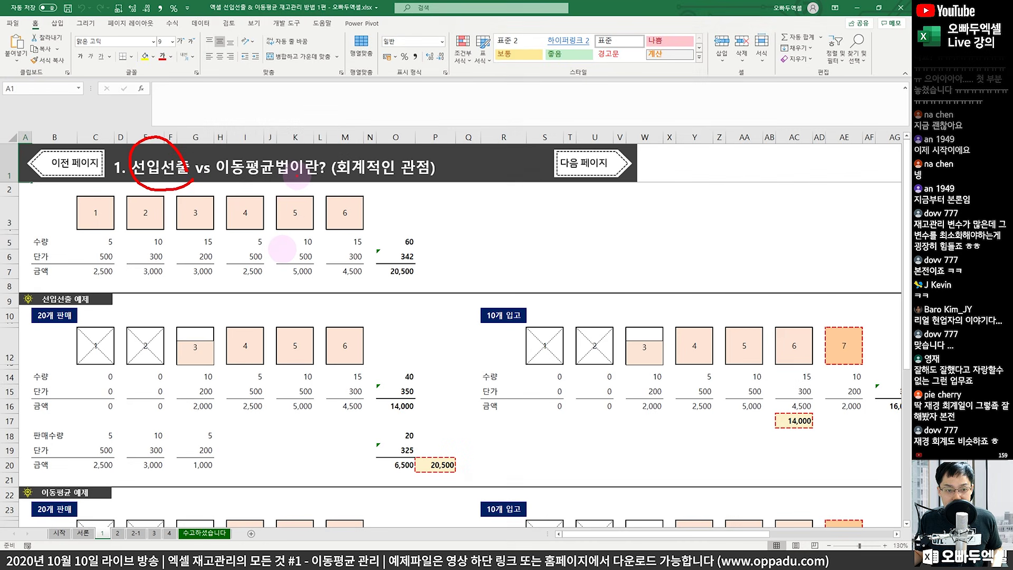
mouse_move(290, 178)
left_mouse_down()
mouse_move(232, 191)
mouse_move(306, 141)
mouse_move(315, 177)
left_mouse_up()
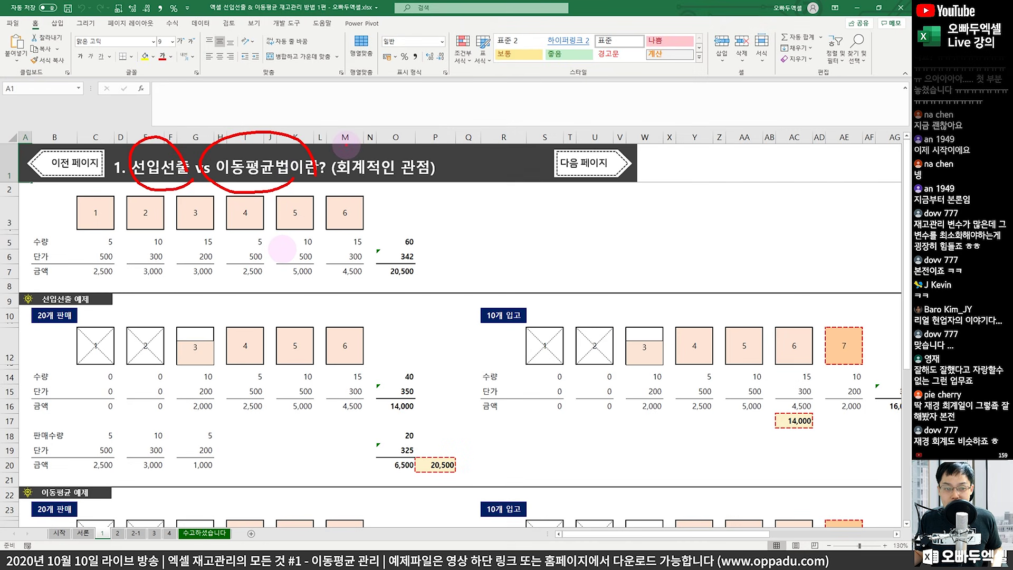
key("Escape")
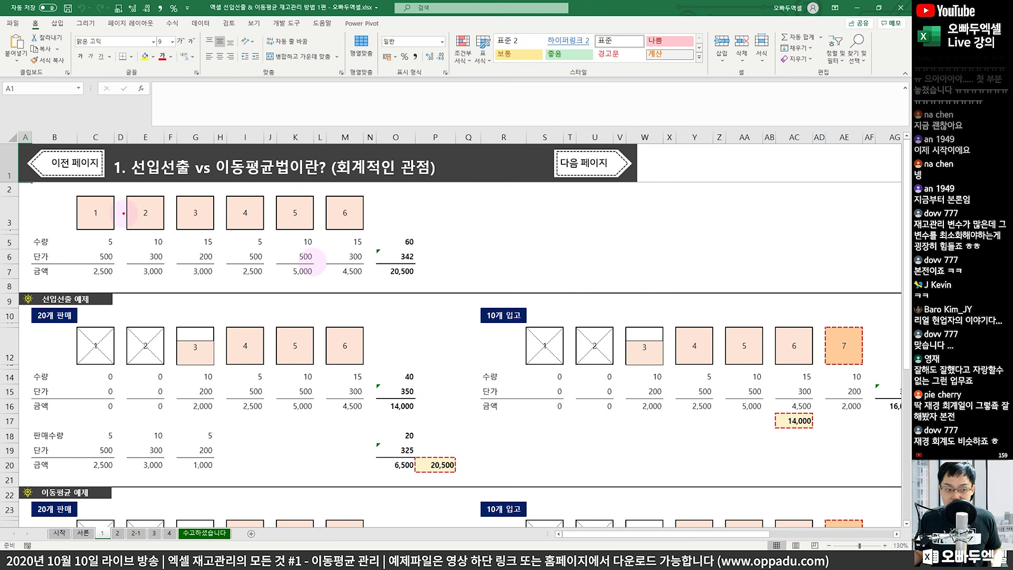
- Draw red check marks above the six inventory boxes, from box 1 to box 6
mouse_move(103, 184)
left_mouse_down()
mouse_move(106, 196)
mouse_move(117, 170)
left_mouse_up()
mouse_move(149, 187)
left_mouse_down()
mouse_move(153, 198)
mouse_move(161, 185)
left_mouse_up()
mouse_move(180, 188)
left_mouse_down()
mouse_move(184, 196)
mouse_move(199, 184)
mouse_move(255, 185)
left_mouse_up()
mouse_move(293, 188)
left_mouse_down()
mouse_move(297, 196)
mouse_move(309, 189)
left_mouse_up()
mouse_move(333, 187)
left_mouse_down()
mouse_move(338, 196)
mouse_move(361, 180)
left_mouse_up()
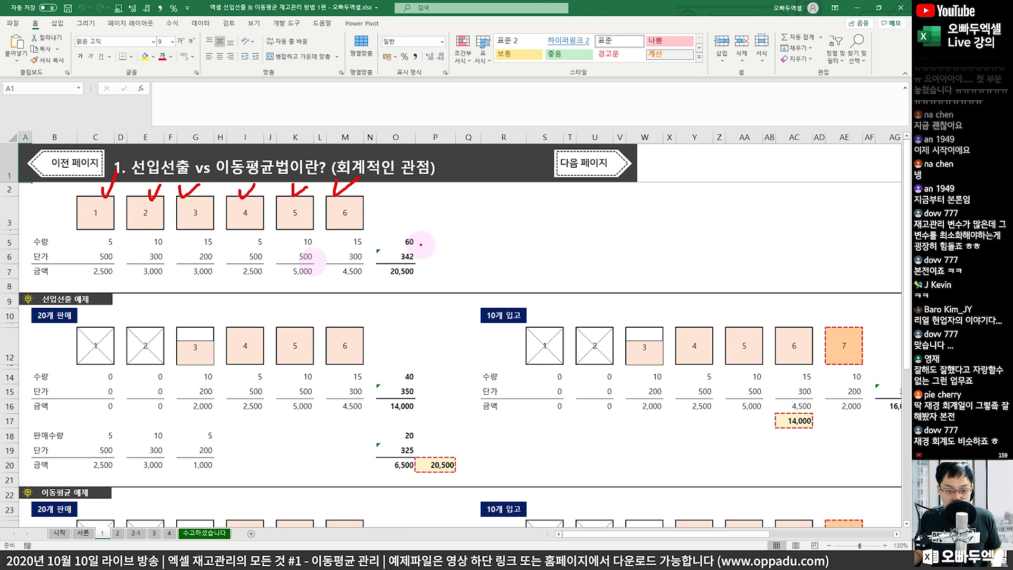
- Circle the total quantity 60 and the 단가 values of boxes 1 and 2, and clear all pen marks
left_click_drag(420, 236, 420, 233)
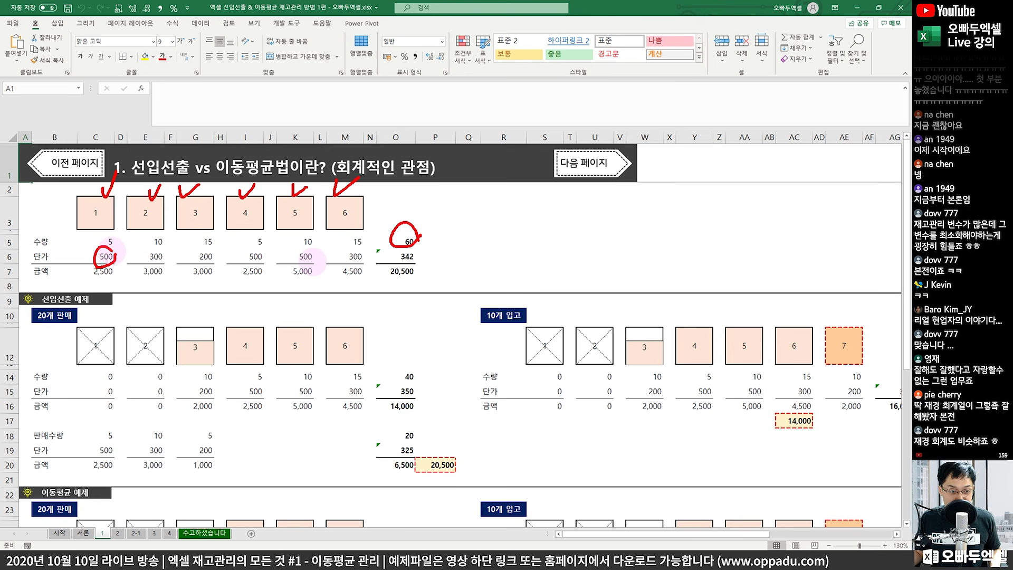
left_click_drag(166, 257, 167, 254)
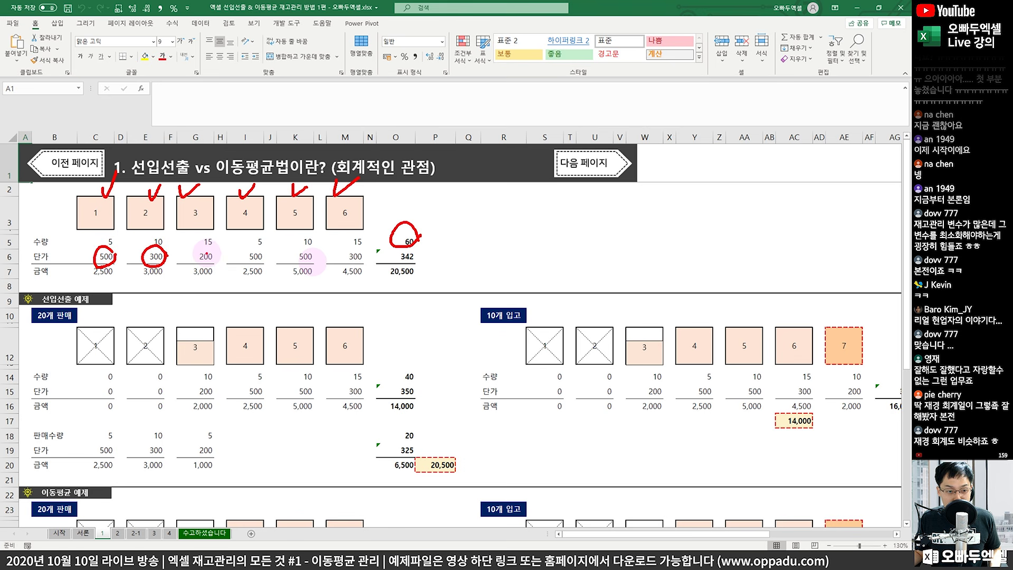
key("Escape")
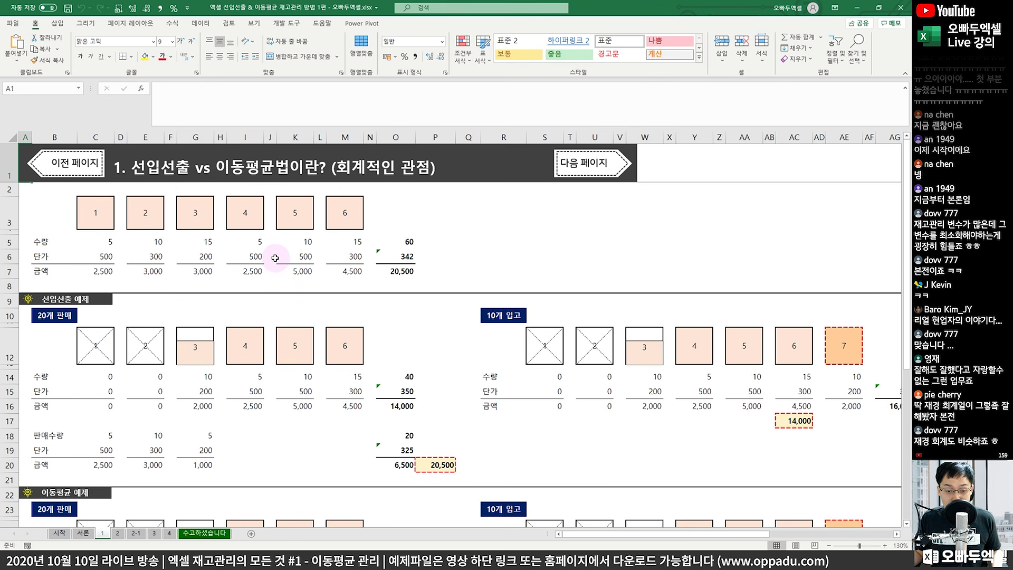
- Circle the total 수량 of 60 and the total 금액 of 20,500 in the opening inventory, and clear the marks
mouse_move(417, 232)
left_mouse_down()
mouse_move(398, 244)
mouse_move(423, 240)
left_mouse_up()
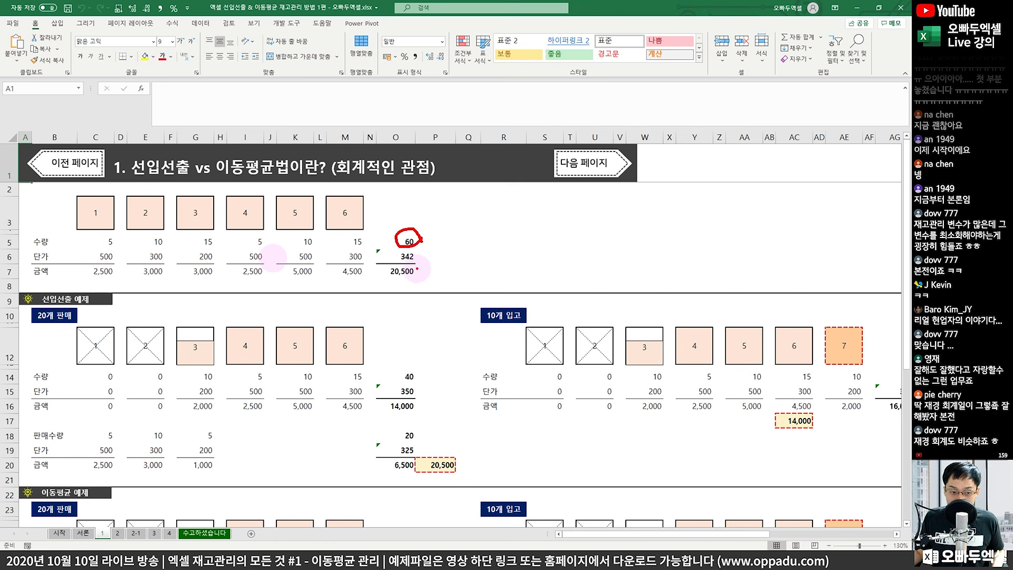
mouse_move(403, 280)
left_mouse_down()
mouse_move(394, 254)
mouse_move(438, 264)
left_mouse_up()
key("Escape")
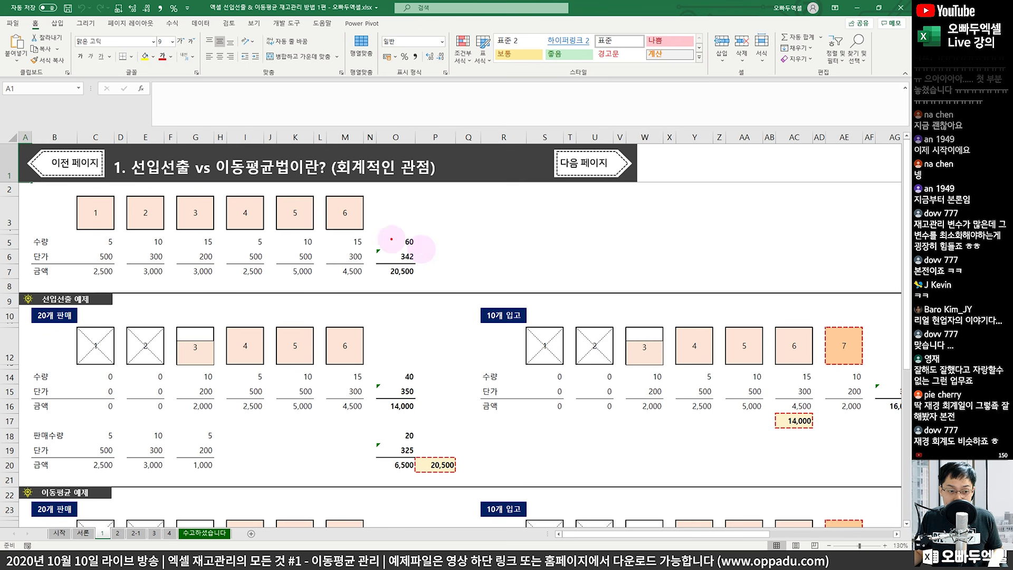
- Circle the 선입선출 예제 and 이동평균 예제 section headings in red, and clear the marks
mouse_move(108, 293)
left_mouse_down()
mouse_move(50, 314)
mouse_move(103, 299)
left_mouse_up()
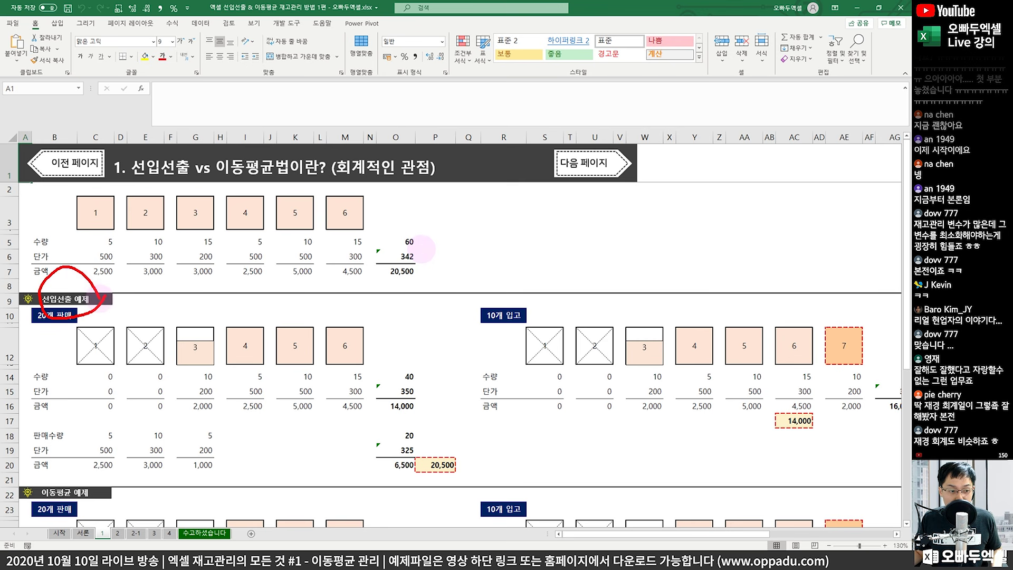
mouse_move(111, 493)
left_mouse_down()
mouse_move(87, 503)
mouse_move(45, 482)
mouse_move(109, 474)
left_mouse_up()
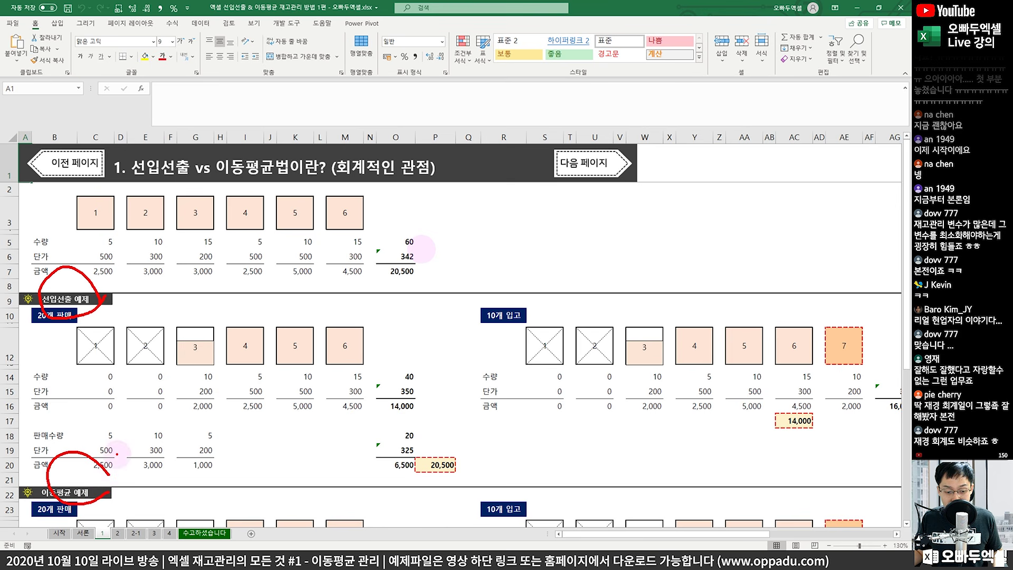
key("Escape")
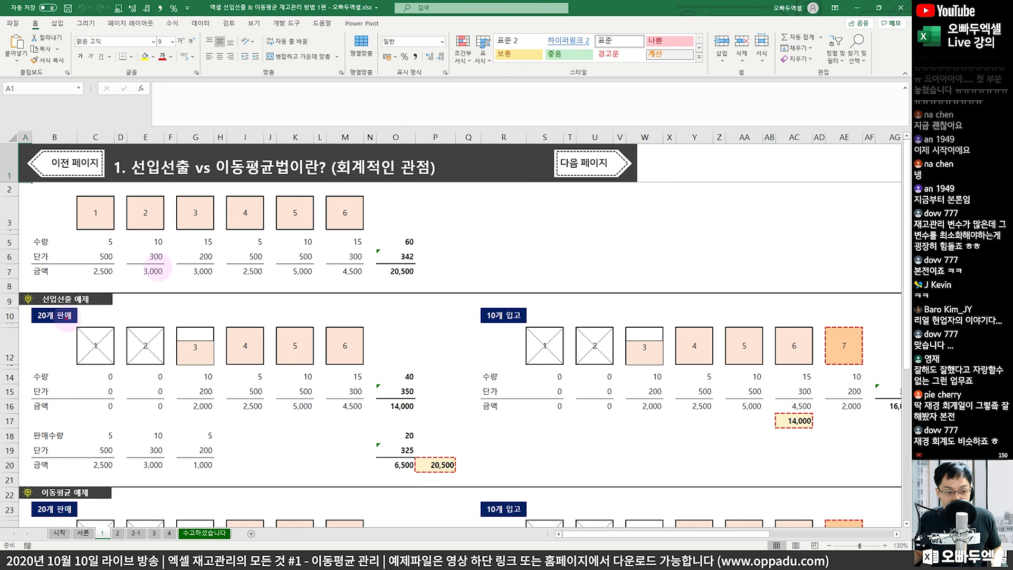
- Circle the 20개 판매 label, the opening quantities of boxes 1 to 3, the first two sold columns, and box 3 of the FIFO example
mouse_move(76, 315)
left_mouse_down()
mouse_move(32, 326)
mouse_move(74, 312)
left_mouse_up()
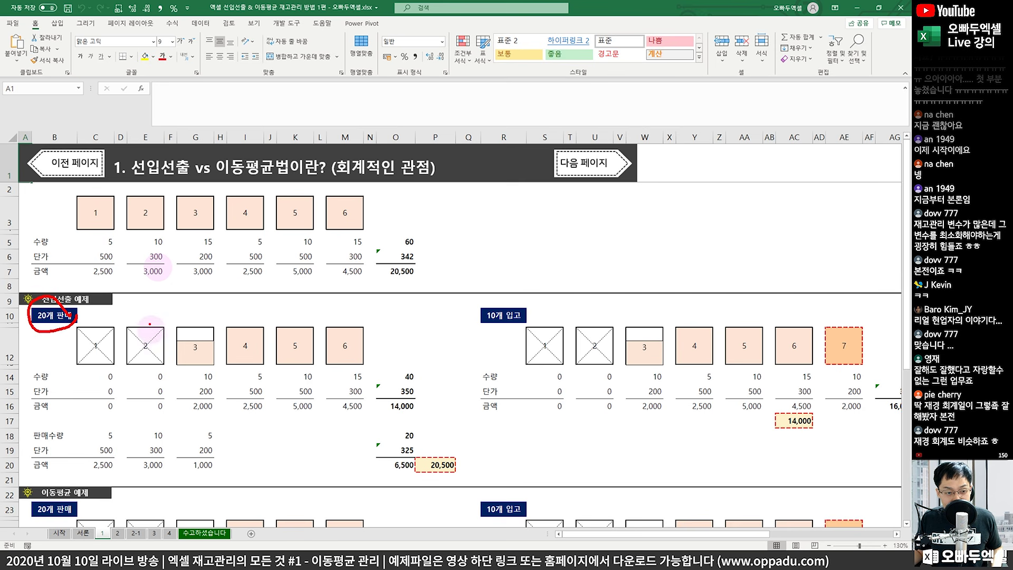
mouse_move(112, 236)
left_mouse_down()
mouse_move(100, 250)
mouse_move(160, 263)
left_mouse_up()
mouse_move(161, 440)
left_mouse_down()
mouse_move(140, 481)
mouse_move(103, 405)
mouse_move(164, 443)
left_mouse_up()
mouse_move(214, 367)
left_mouse_down()
mouse_move(174, 358)
mouse_move(210, 335)
mouse_move(213, 364)
left_mouse_up()
mouse_move(214, 244)
left_mouse_down()
mouse_move(196, 233)
mouse_move(219, 248)
left_mouse_up()
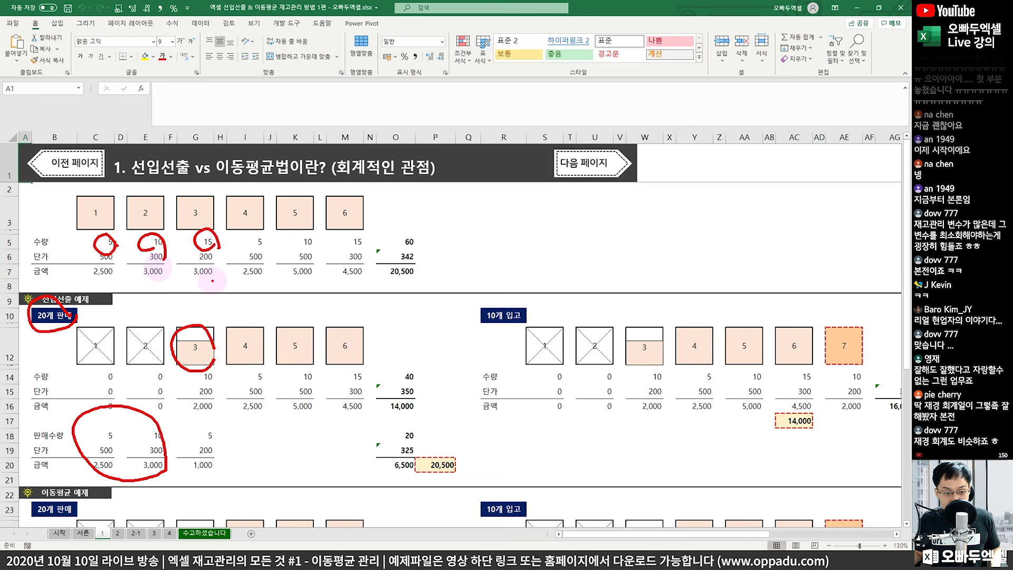
- Draw an arrow from box 3 to its circled 판매수량, and circle the sold 단가 values 500, 300 and 200
mouse_move(198, 377)
left_mouse_down()
mouse_move(173, 428)
mouse_move(210, 425)
mouse_move(200, 439)
left_mouse_up()
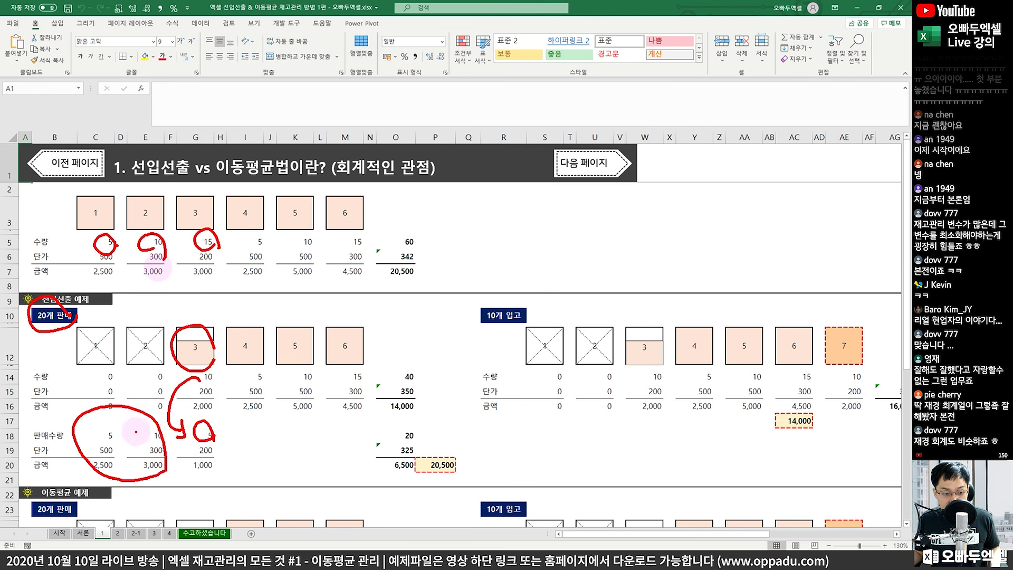
mouse_move(121, 451)
left_mouse_down()
mouse_move(92, 441)
mouse_move(98, 447)
left_mouse_up()
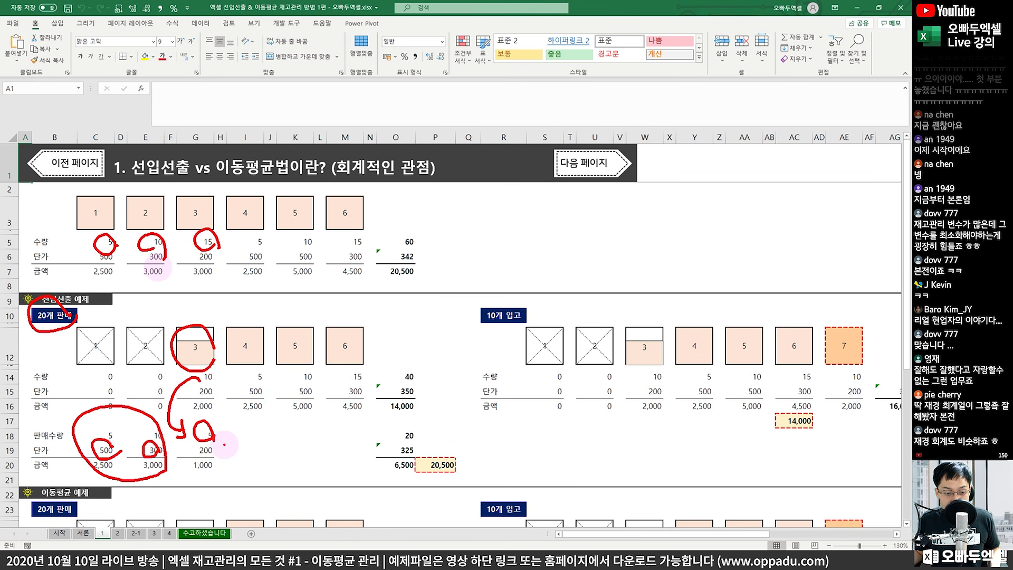
left_click_drag(210, 439, 223, 455)
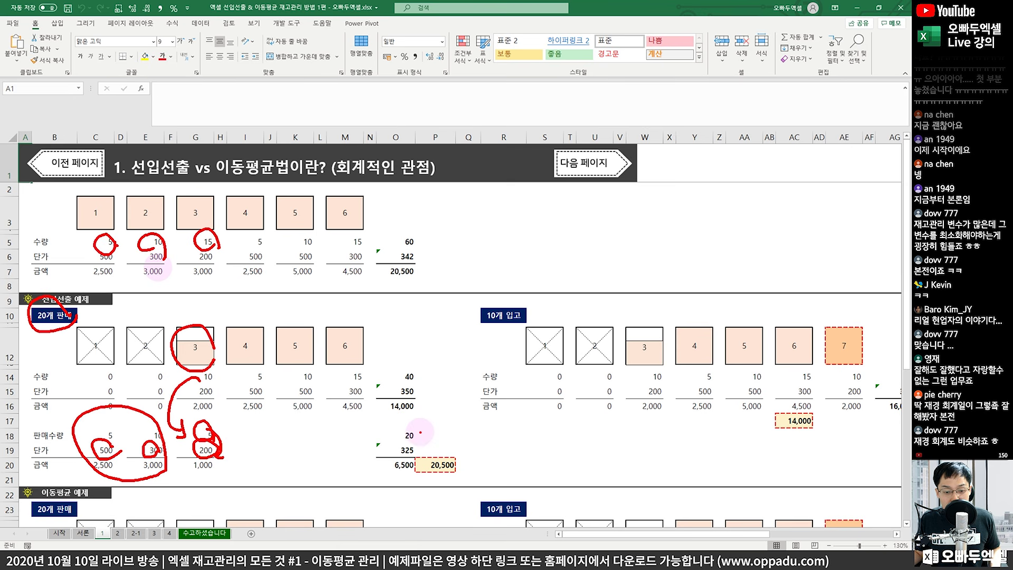
- Circle the sold totals 20 and 6,500 in the FIFO example, and erase all pen marks
mouse_move(418, 425)
left_mouse_down()
mouse_move(399, 444)
mouse_move(428, 438)
left_mouse_up()
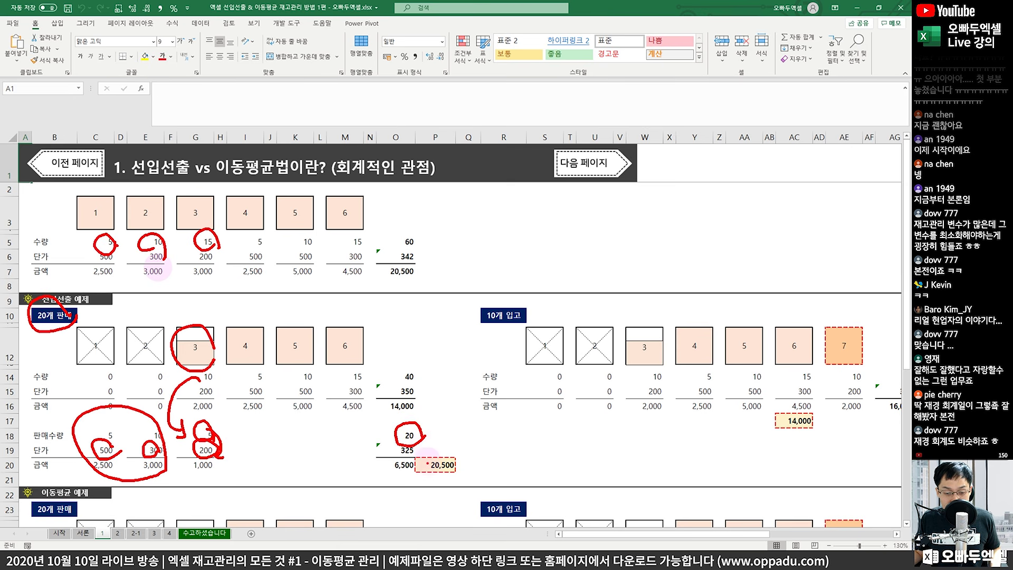
left_click_drag(397, 469, 418, 460)
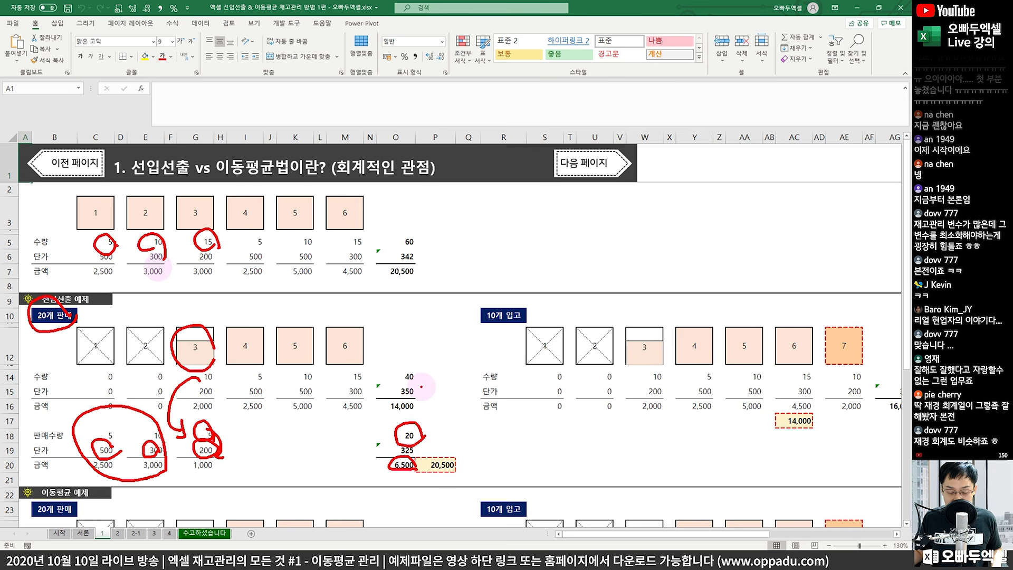
key("e")
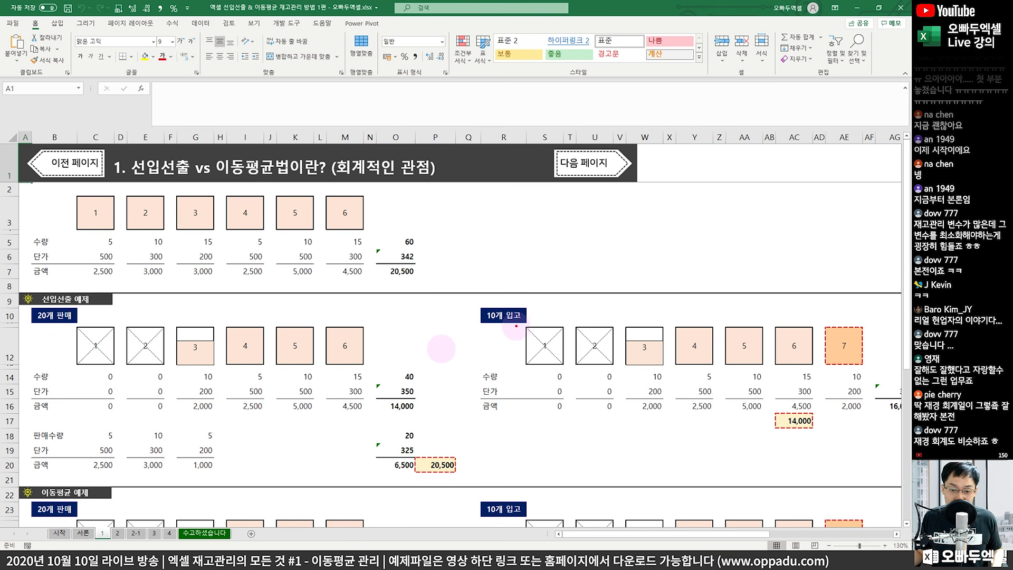
- Circle the FIFO 10개 입고 label and erase it, and circle incoming box 7 with an arrow and its 단가 of 200
mouse_move(536, 313)
left_mouse_down()
mouse_move(518, 323)
mouse_move(497, 294)
left_mouse_up()
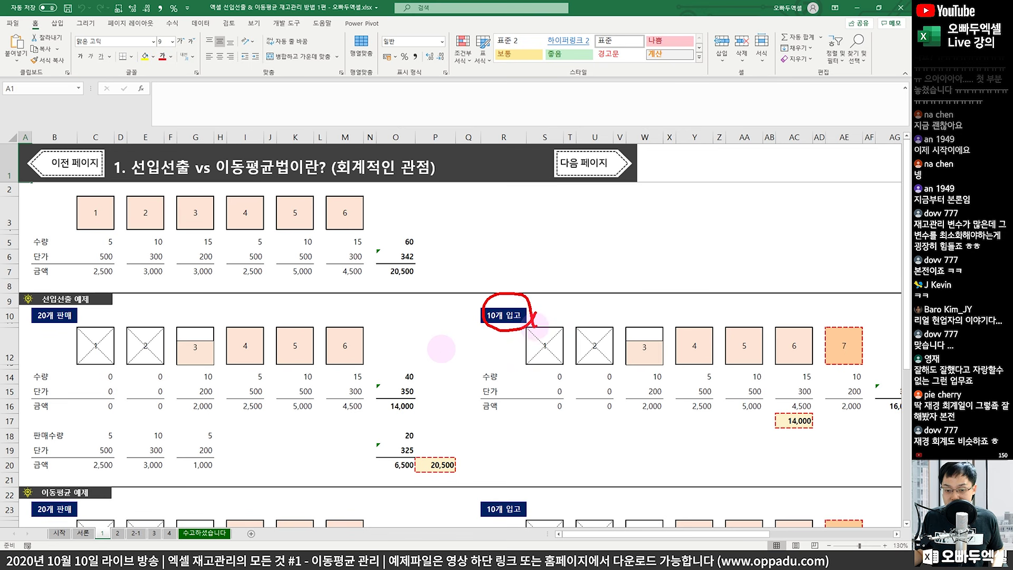
key("e")
scroll(749, 358, "right", 2)
scroll(750, 358, "right", 4)
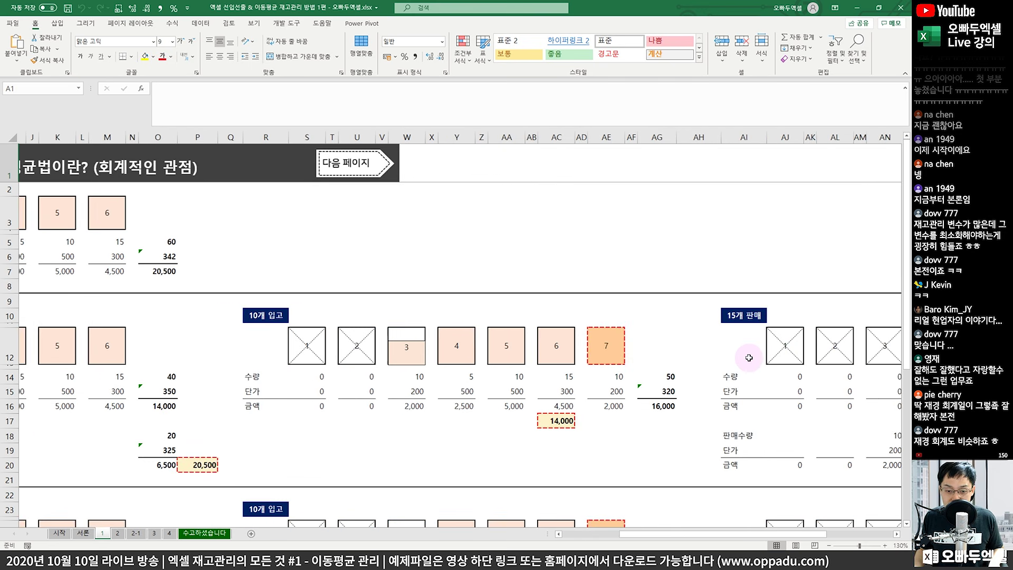
mouse_move(639, 312)
left_mouse_down()
mouse_move(611, 323)
mouse_move(633, 325)
left_mouse_up()
mouse_move(614, 359)
left_mouse_down()
mouse_move(599, 309)
mouse_move(619, 362)
left_mouse_up()
mouse_move(616, 374)
left_mouse_down()
mouse_move(599, 393)
mouse_move(620, 403)
left_mouse_up()
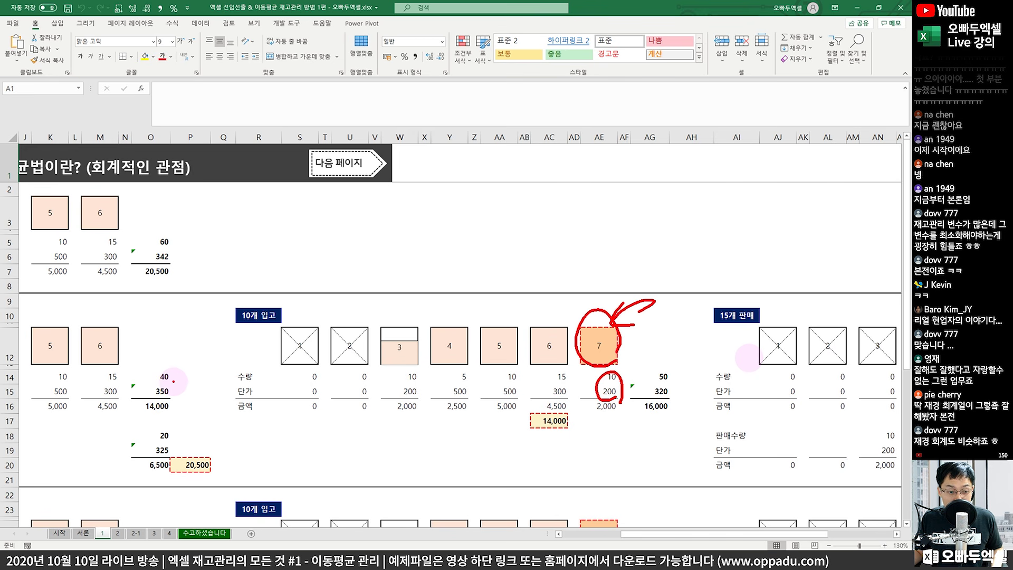
- Circle the sold totals 20, 325 and 6,500, and the remaining quantity 40 and amount 14,000 above them
mouse_move(182, 431)
left_mouse_down()
mouse_move(180, 474)
mouse_move(177, 422)
mouse_move(181, 449)
left_mouse_up()
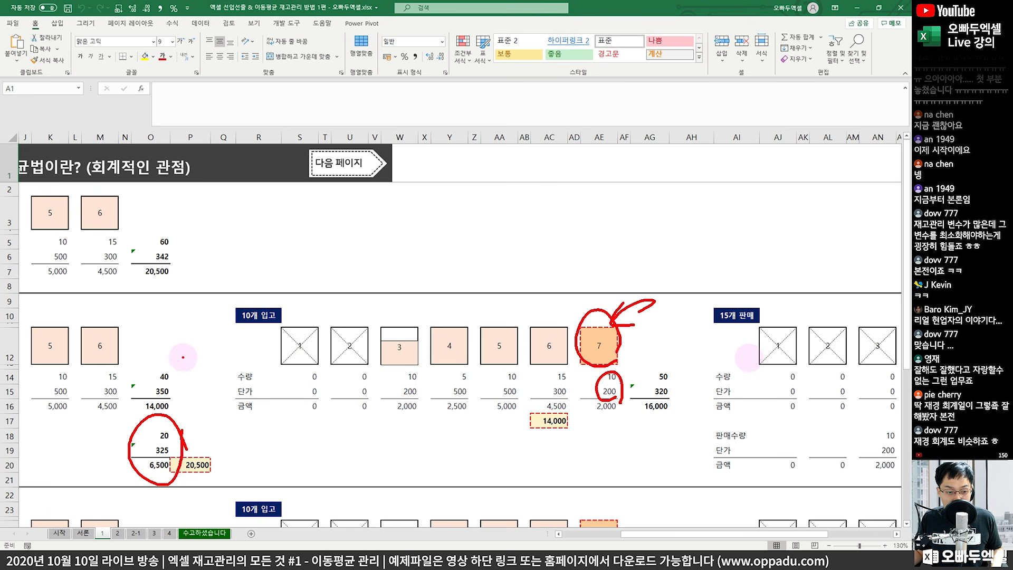
left_click_drag(164, 385, 176, 371)
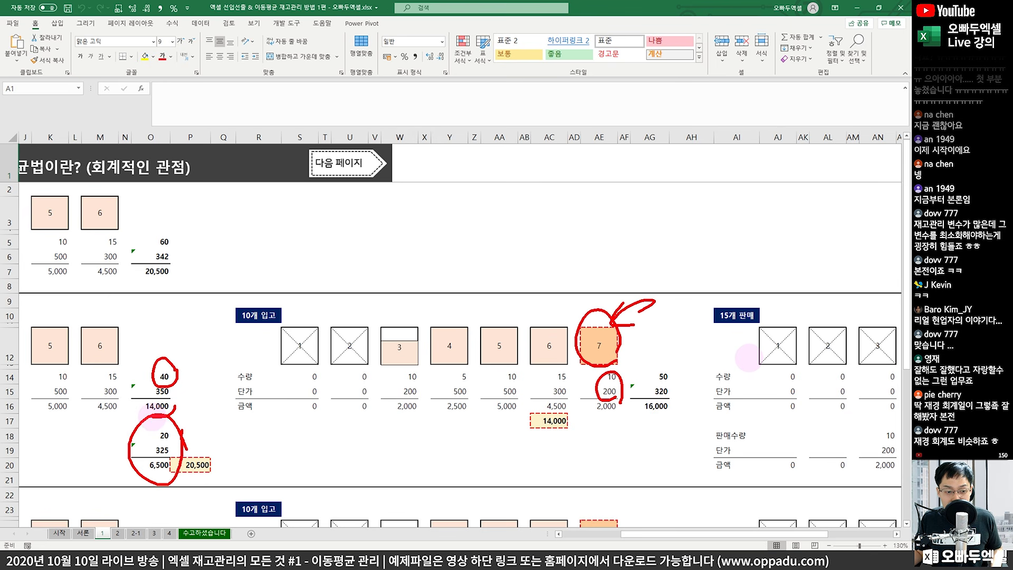
mouse_move(156, 417)
left_mouse_down()
mouse_move(135, 393)
mouse_move(170, 414)
left_mouse_up()
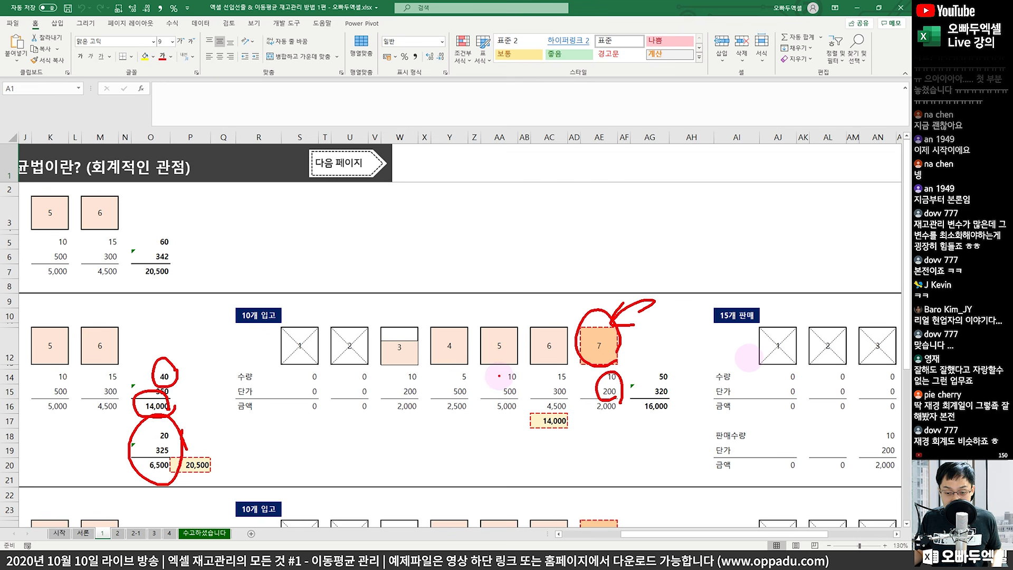
- Mark box 7's amount of 2,000 and the 금액 figures from 14,000 to 16,000 in red, and clear all pen marks
mouse_move(616, 404)
left_mouse_down()
mouse_move(608, 392)
mouse_move(606, 414)
left_mouse_up()
mouse_move(528, 428)
left_mouse_down()
mouse_move(553, 404)
mouse_move(591, 435)
mouse_move(670, 409)
left_mouse_up()
key("Escape")
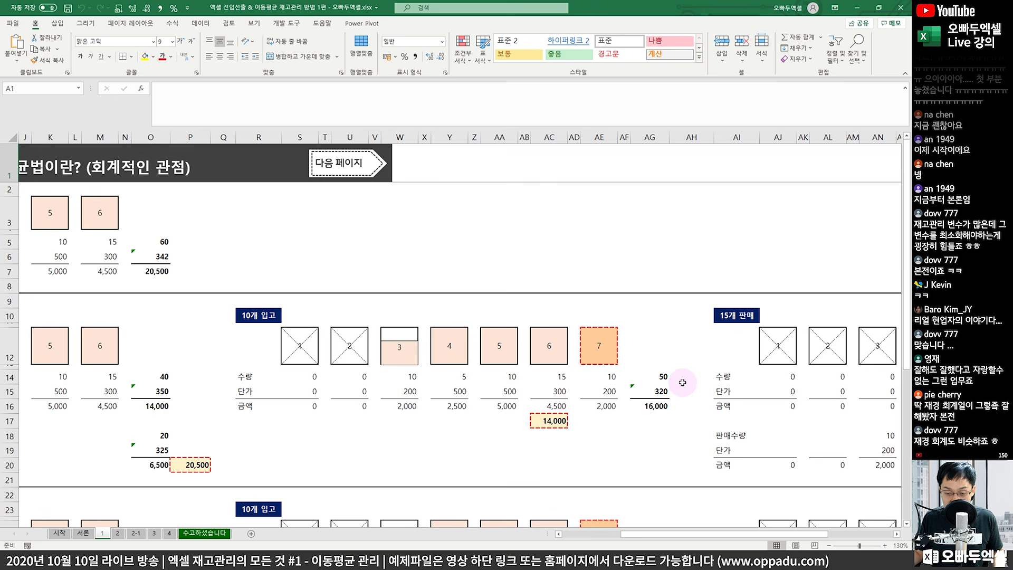
- Circle the 15개 판매 label in the FIFO example, outline the columns of boxes 3 and 4, and loop around the tops of both boxes
scroll(683, 382, "right", 5)
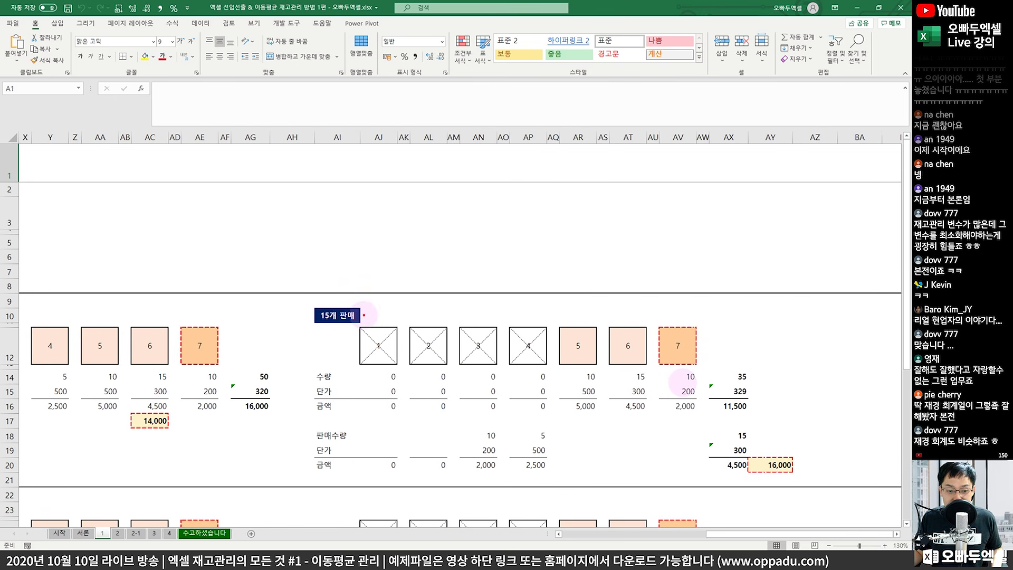
mouse_move(371, 314)
left_mouse_down()
mouse_move(350, 330)
mouse_move(377, 323)
left_mouse_up()
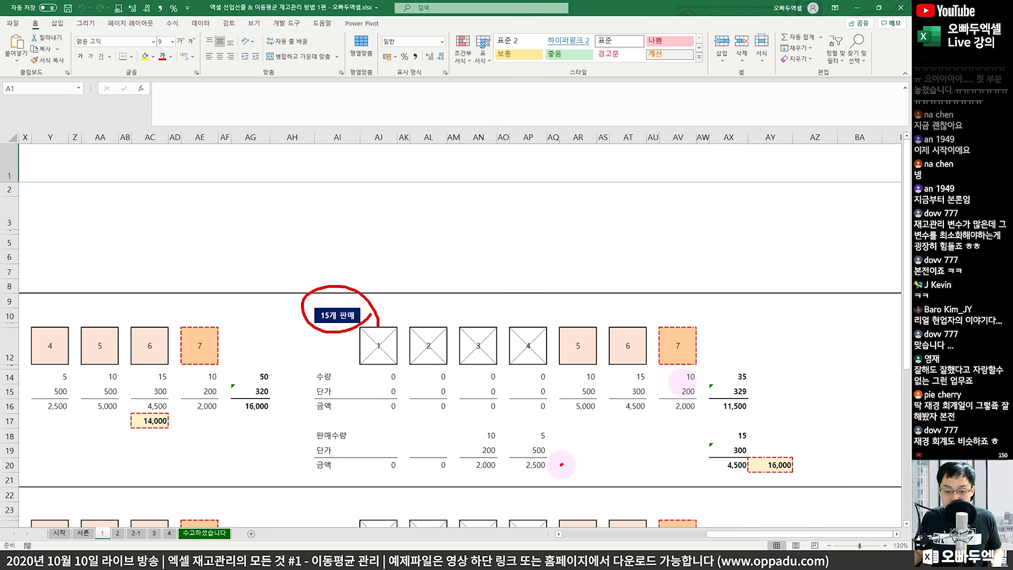
mouse_move(562, 465)
left_mouse_down()
mouse_move(490, 469)
mouse_move(457, 416)
mouse_move(463, 317)
mouse_move(539, 309)
mouse_move(534, 467)
left_mouse_up()
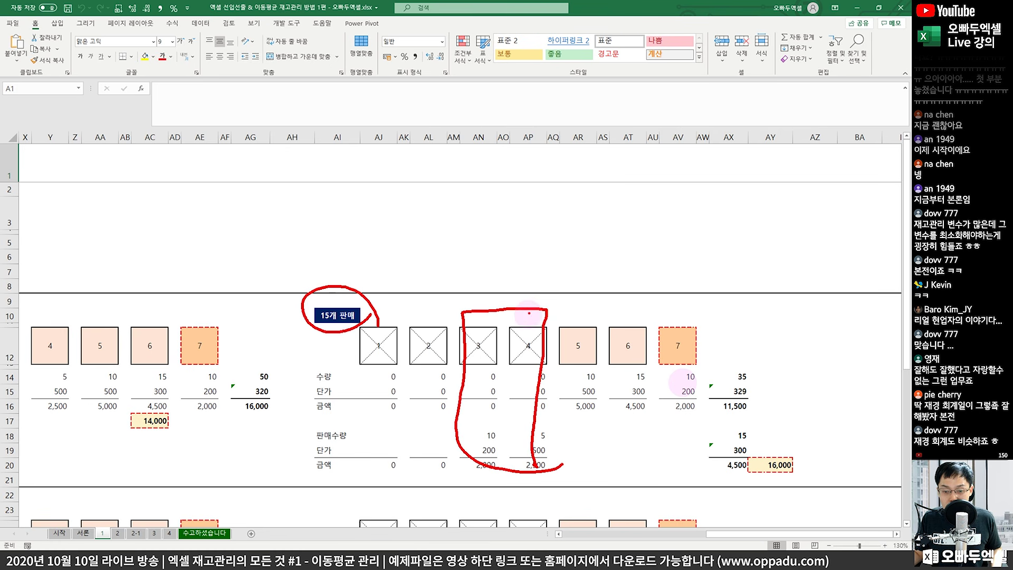
mouse_move(529, 312)
left_mouse_down()
mouse_move(544, 280)
mouse_move(555, 344)
left_mouse_up()
- Circle the remaining and sold figures of boxes 3 and 4, draw an arrow toward boxes 5 and 6, and erase all pen marks
mouse_move(508, 450)
left_mouse_down()
mouse_move(483, 464)
mouse_move(506, 449)
left_mouse_up()
mouse_move(493, 376)
left_mouse_down()
mouse_move(467, 396)
mouse_move(495, 408)
left_mouse_up()
mouse_move(560, 404)
left_mouse_down()
mouse_move(522, 399)
mouse_move(553, 394)
left_mouse_up()
mouse_move(543, 436)
left_mouse_down()
mouse_move(523, 454)
mouse_move(548, 438)
left_mouse_up()
mouse_move(558, 376)
left_mouse_down()
mouse_move(560, 415)
mouse_move(612, 429)
left_mouse_up()
left_click(637, 408)
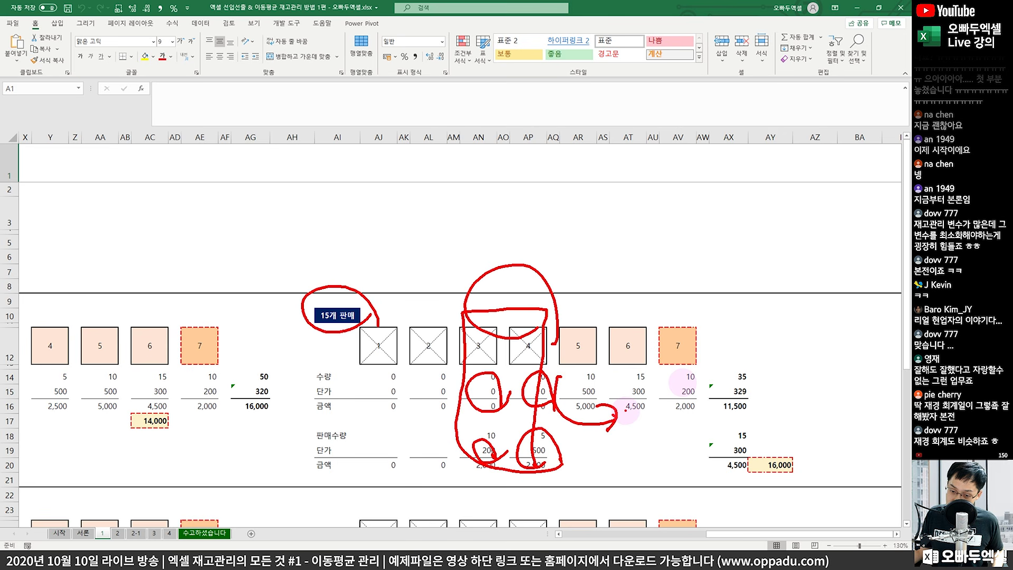
key("e")
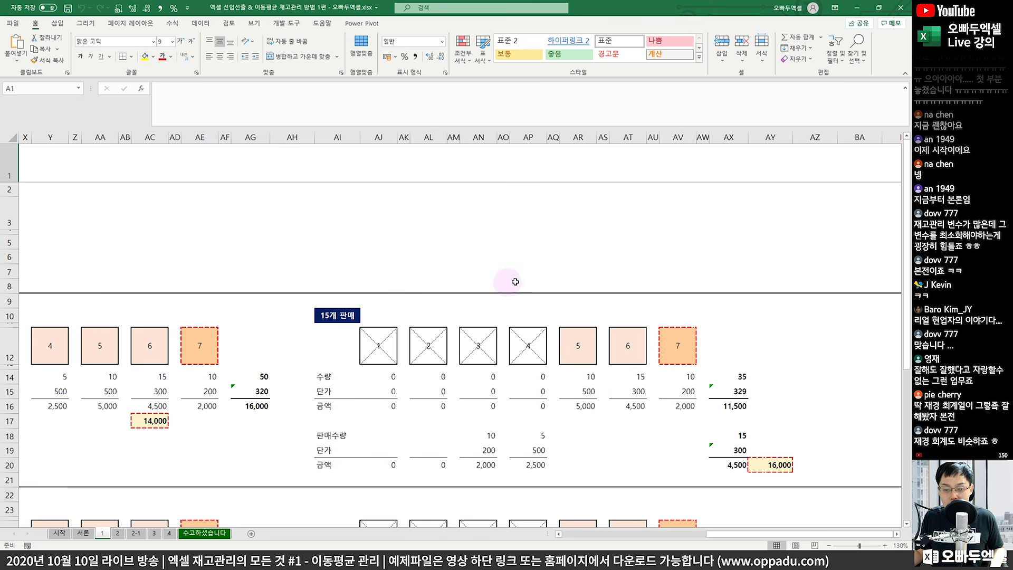
- Draw a vertical dividing line at box 4, mark the used-up boxes before it, and clear all pen marks
left_click_drag(549, 255, 534, 486)
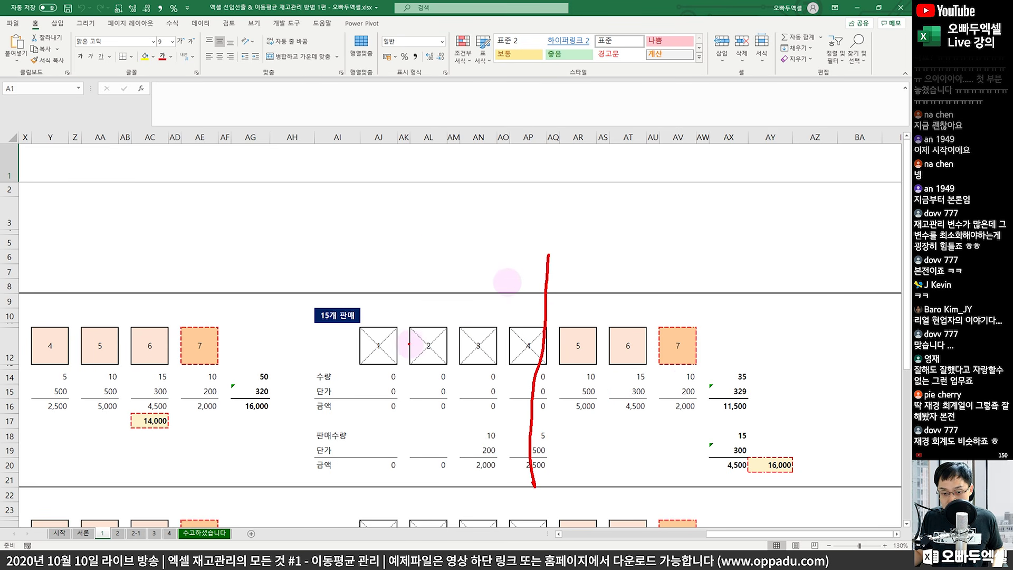
mouse_move(393, 325)
left_mouse_down()
mouse_move(369, 370)
mouse_move(405, 344)
mouse_move(417, 370)
mouse_move(449, 361)
left_mouse_up()
mouse_move(478, 322)
left_mouse_down()
mouse_move(485, 370)
mouse_move(501, 352)
left_mouse_up()
mouse_move(530, 323)
left_mouse_down()
mouse_move(528, 376)
mouse_move(561, 364)
left_mouse_up()
key("Escape")
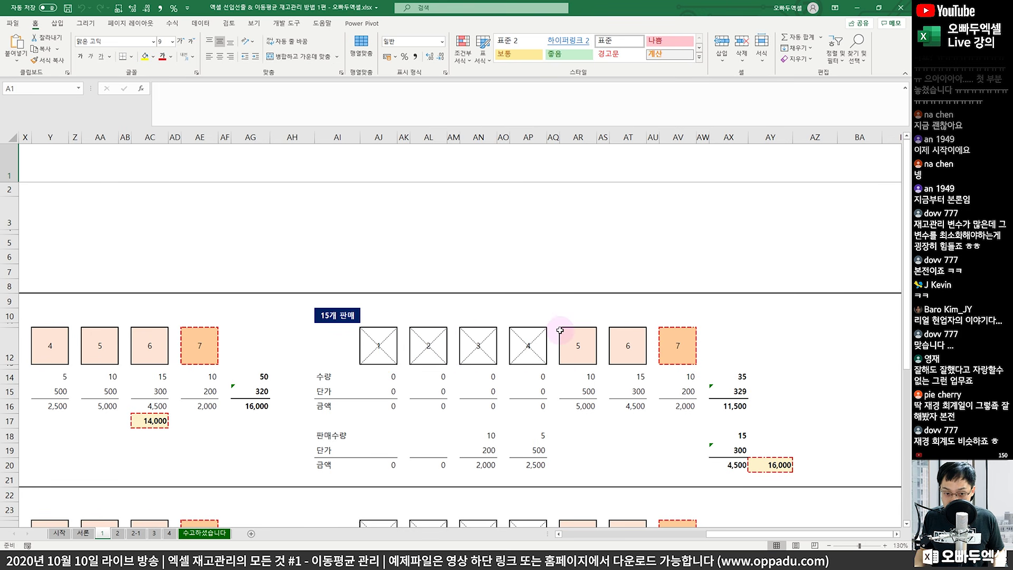
- In the moving-average example, mark boxes 1 and 2, draw an arrow toward the following boxes, and circle the 이동평균 예제 heading
scroll(554, 322, "left", 10)
scroll(492, 314, "down", 3)
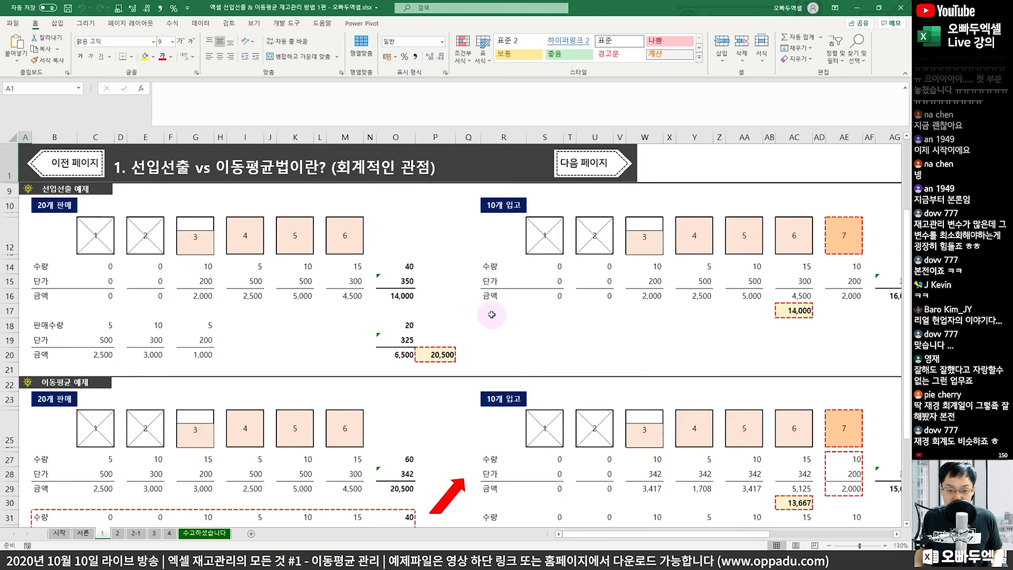
scroll(491, 314, "down", 3)
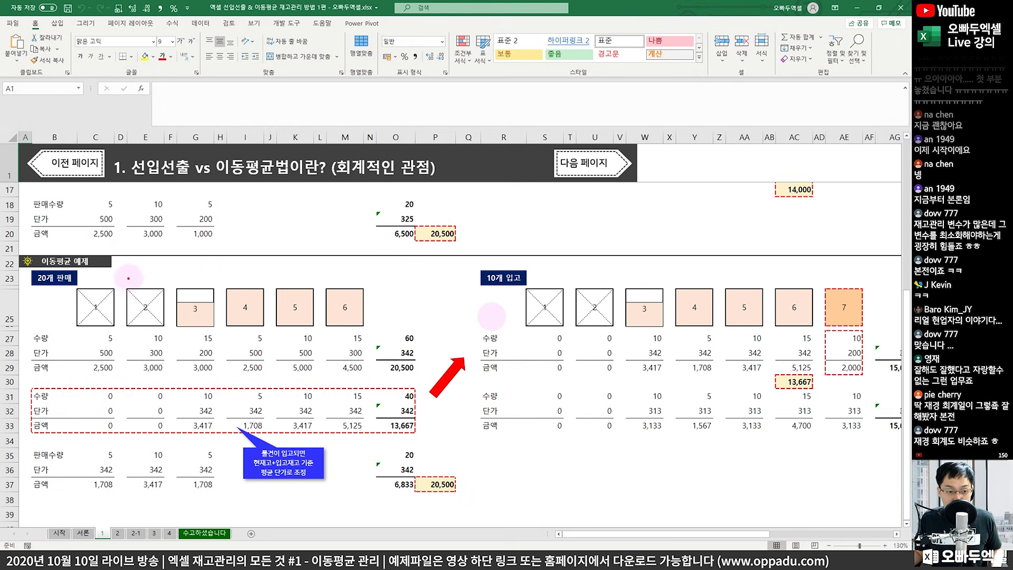
mouse_move(159, 283)
left_mouse_down()
mouse_move(136, 274)
mouse_move(98, 311)
left_mouse_up()
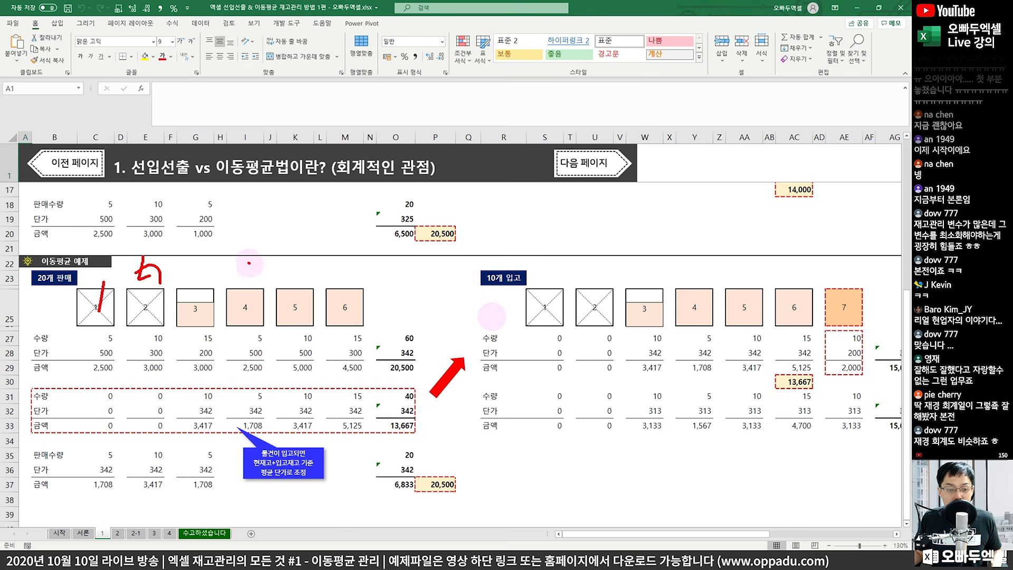
left_click_drag(249, 262, 278, 257)
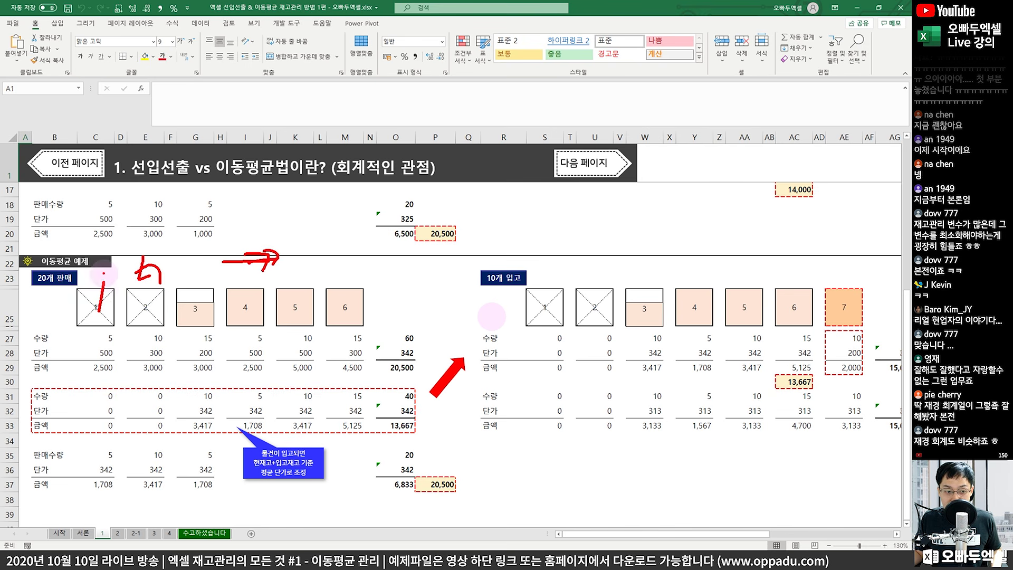
mouse_move(95, 243)
left_mouse_down()
mouse_move(45, 276)
mouse_move(98, 248)
left_mouse_up()
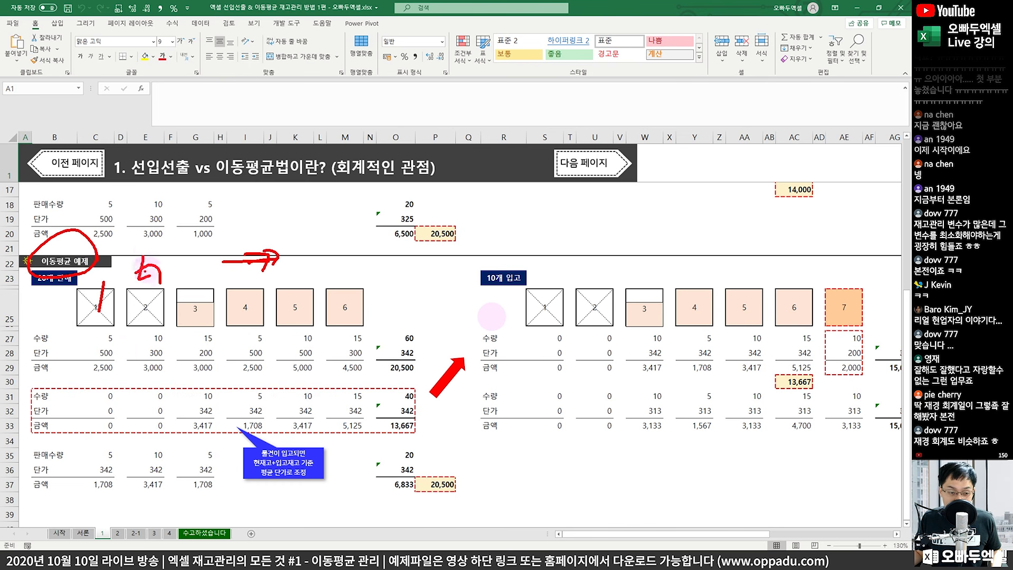
- Circle the boxes' 단가 values and the totals 60 and 20,500, and write ÷60=342 beside them with 342 circled
mouse_move(129, 352)
left_mouse_down()
mouse_move(98, 365)
mouse_move(126, 346)
mouse_move(150, 361)
mouse_move(217, 351)
left_mouse_up()
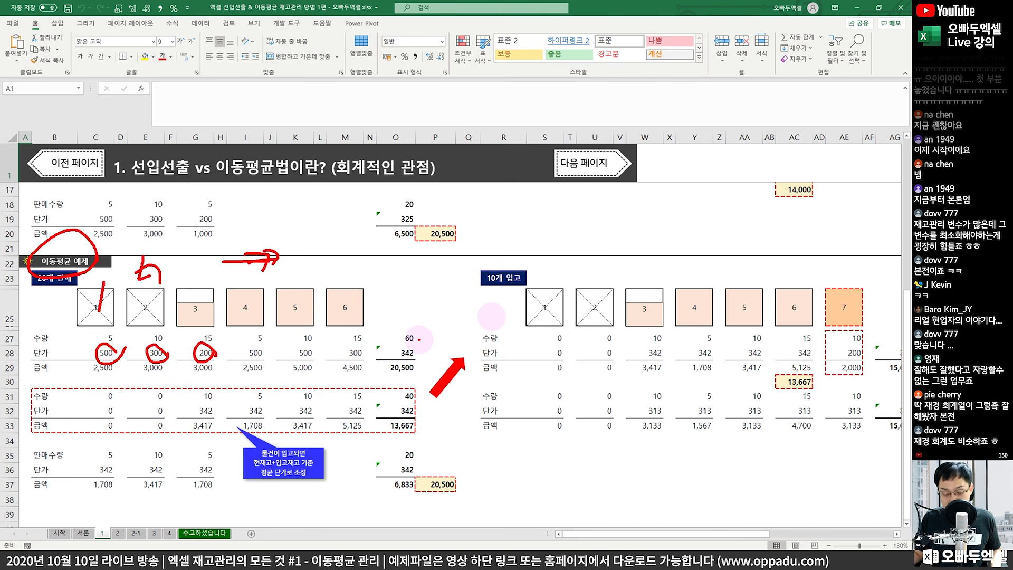
left_click_drag(419, 339, 421, 333)
left_click_drag(240, 348, 314, 348)
mouse_move(422, 340)
left_mouse_down()
mouse_move(414, 323)
mouse_move(416, 375)
mouse_move(387, 356)
mouse_move(419, 356)
left_mouse_up()
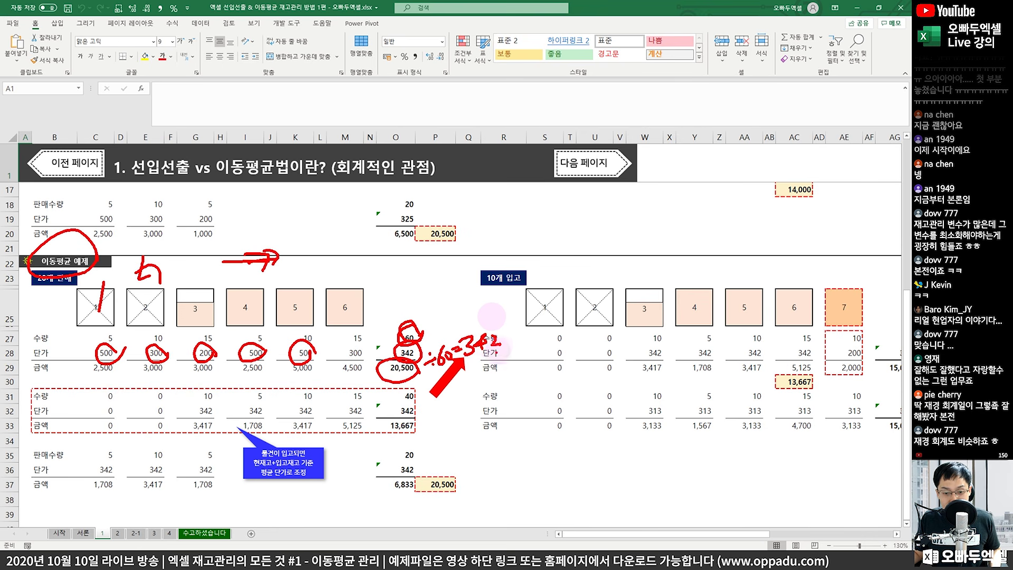
mouse_move(491, 317)
left_mouse_down()
mouse_move(501, 366)
mouse_move(520, 346)
left_mouse_up()
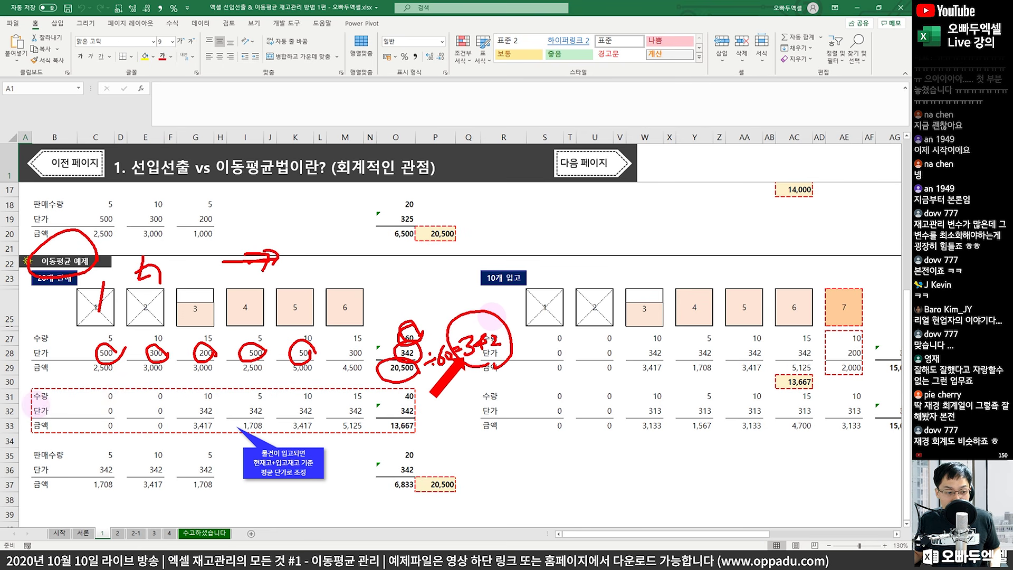
- Box the 단가 row of 342, write and circle 20 above box 3, mark the sold-quantity table, and clear all pen marks
mouse_move(33, 404)
left_mouse_down()
mouse_move(117, 418)
mouse_move(379, 422)
mouse_move(421, 420)
mouse_move(420, 405)
left_mouse_up()
mouse_move(189, 284)
left_mouse_down()
mouse_move(188, 275)
mouse_move(211, 305)
left_mouse_up()
mouse_move(198, 253)
left_mouse_down()
mouse_move(170, 296)
mouse_move(219, 324)
left_mouse_up()
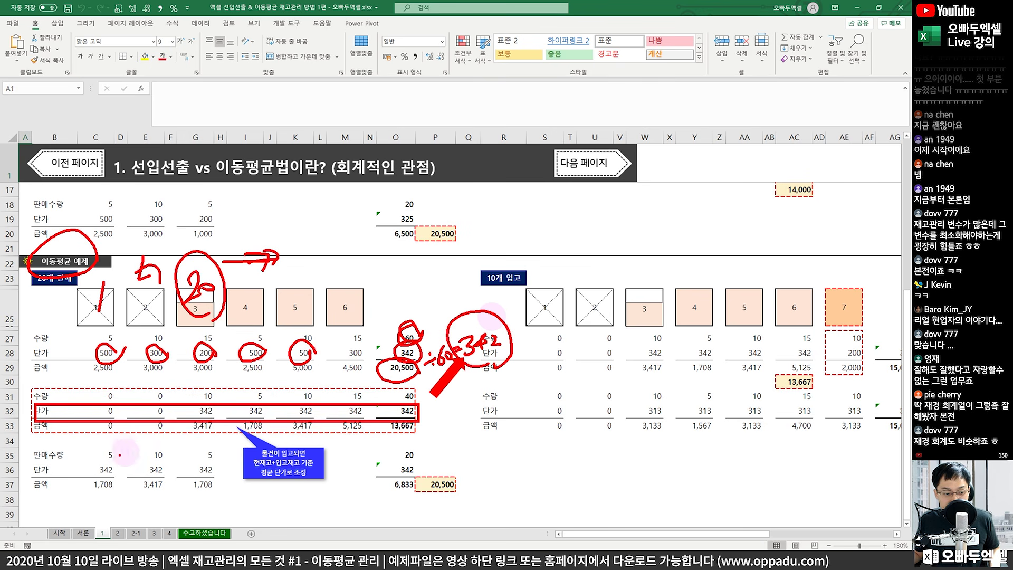
left_click_drag(30, 444, 238, 488)
mouse_move(195, 409)
left_mouse_down()
mouse_move(210, 430)
mouse_move(206, 449)
mouse_move(225, 468)
mouse_move(196, 465)
mouse_move(231, 466)
left_mouse_up()
key("Escape")
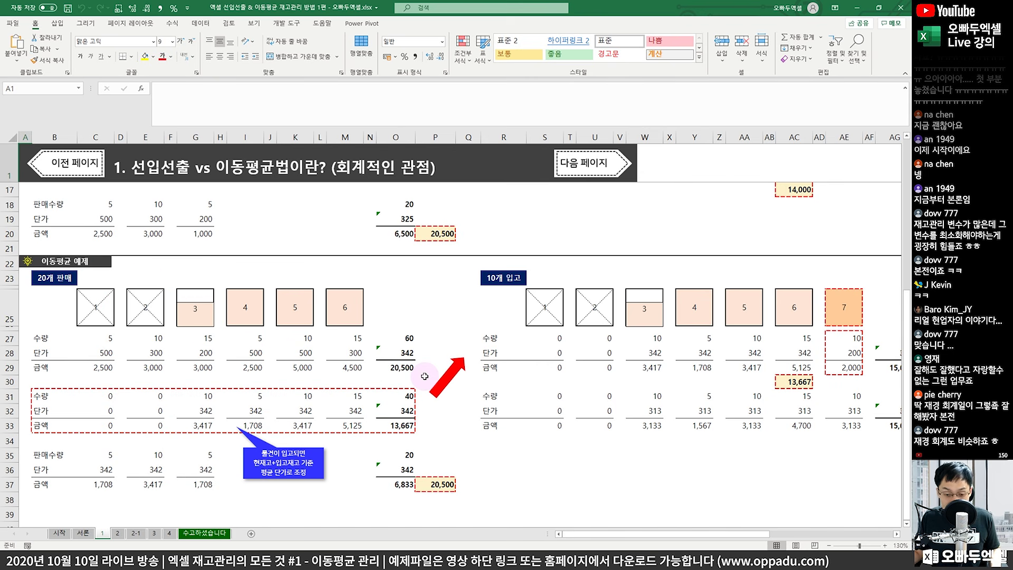
- Circle box 7's 수량 10, 단가 200 and 금액 2,000 in the FIFO 10개 입고 example
scroll(425, 376, "right", 5)
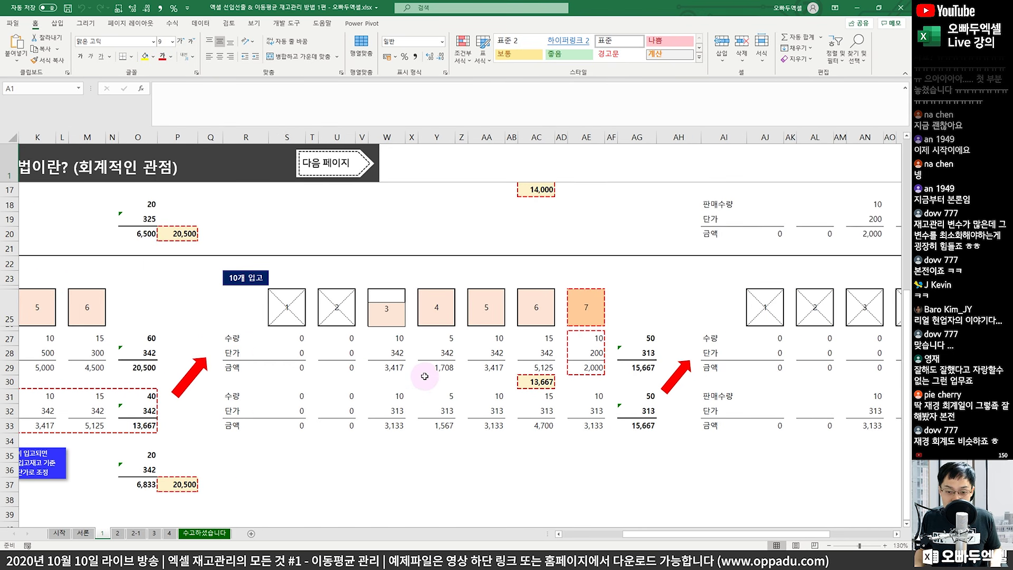
scroll(424, 376, "up", 1)
scroll(425, 376, "up", 3)
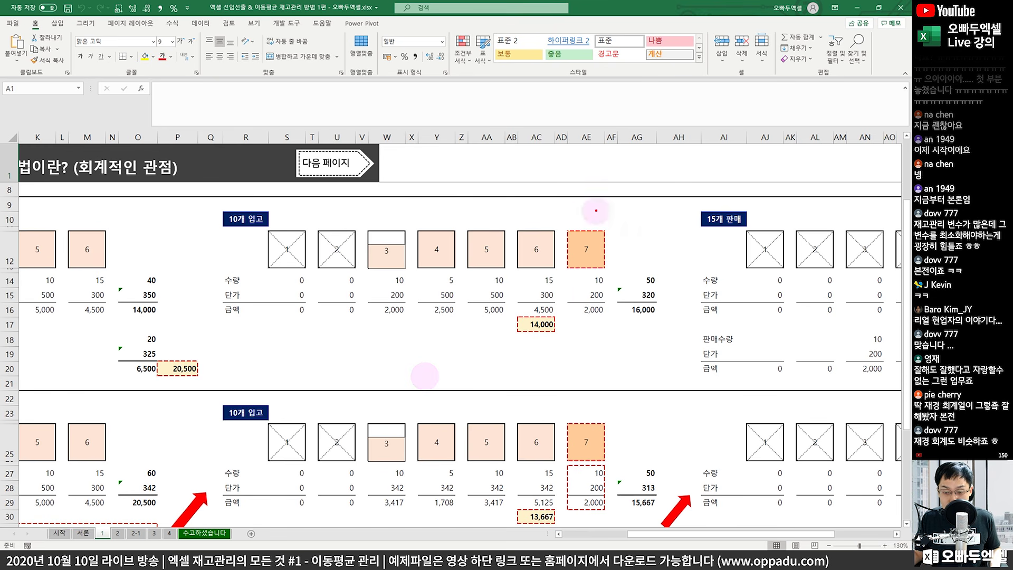
left_click_drag(610, 306, 620, 274)
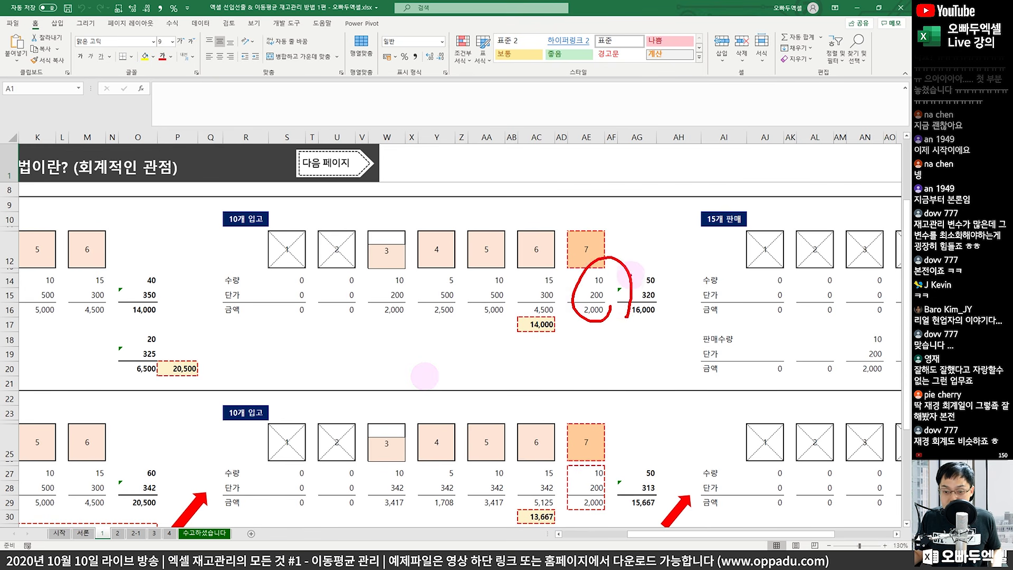
- In the moving-average receipt, circle box 7's quantity 10 and amount 2,000, mark 13,667 with a plus sign, and circle the total 15,667
scroll(630, 270, "down", 3)
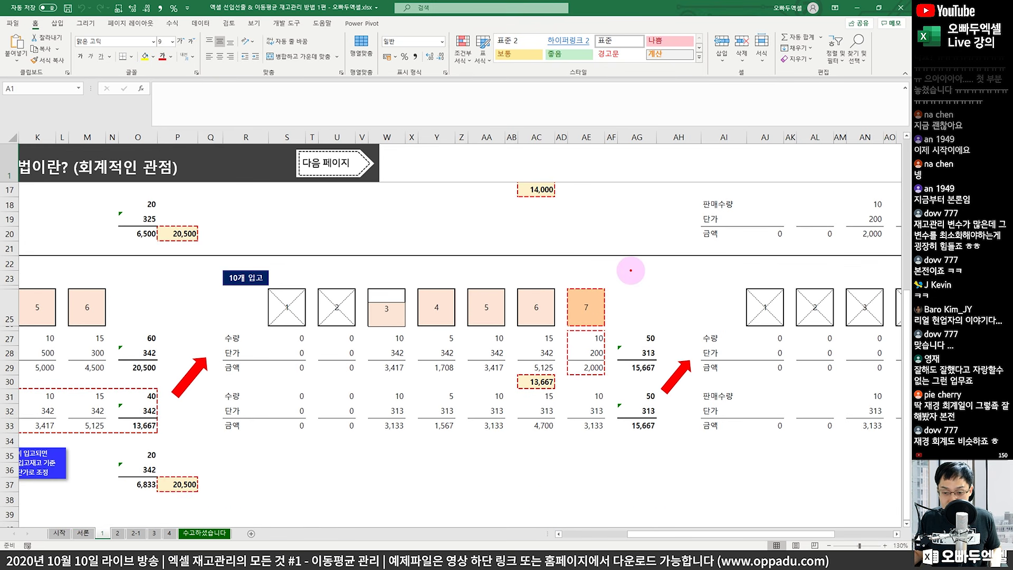
left_click_drag(604, 323, 612, 368)
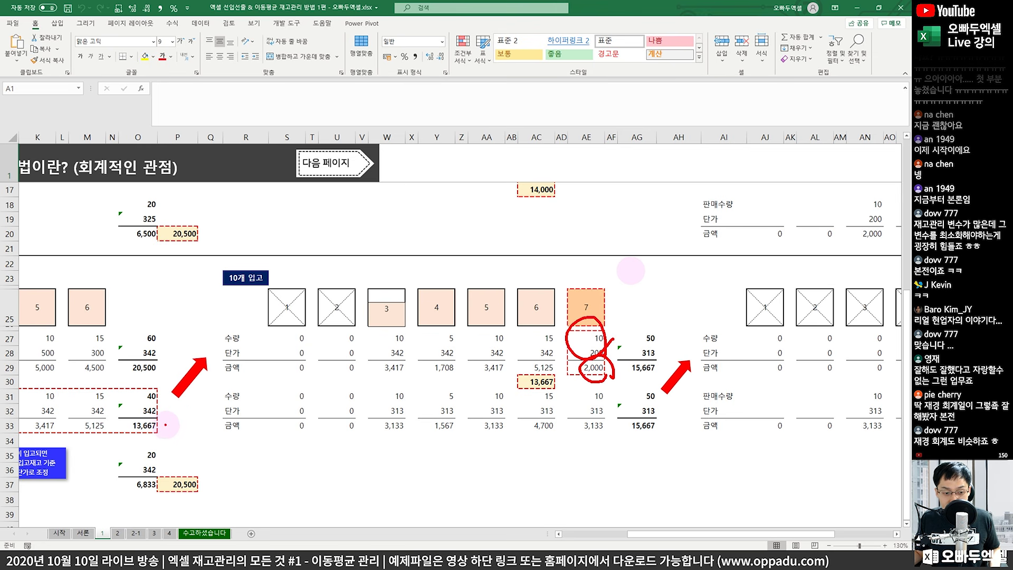
mouse_move(166, 427)
left_mouse_down()
mouse_move(129, 449)
mouse_move(122, 417)
mouse_move(158, 393)
mouse_move(170, 417)
left_mouse_up()
mouse_move(567, 393)
left_mouse_down()
mouse_move(522, 364)
mouse_move(563, 367)
left_mouse_up()
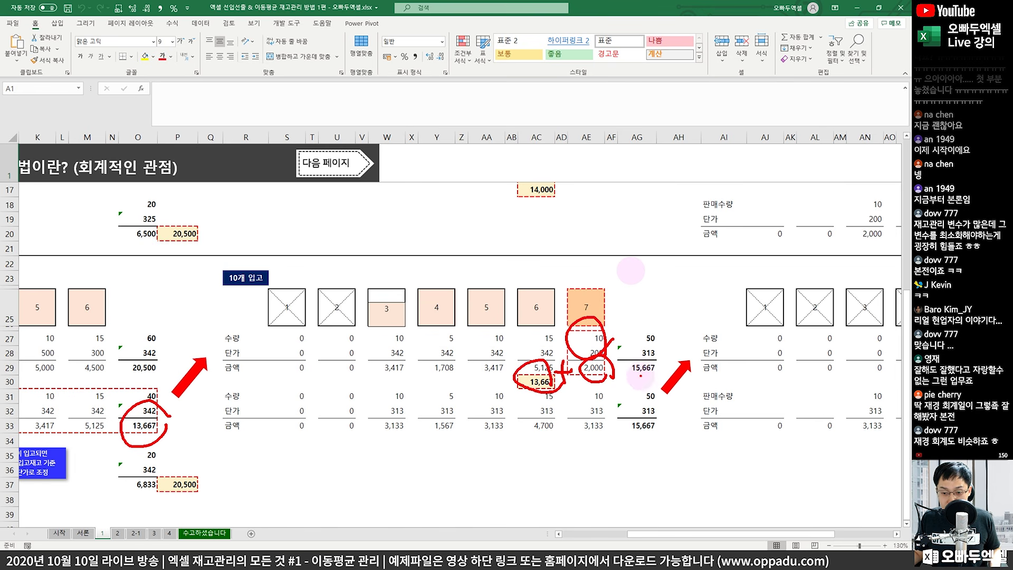
mouse_move(658, 374)
left_mouse_down()
mouse_move(621, 372)
mouse_move(660, 361)
mouse_move(655, 379)
left_mouse_up()
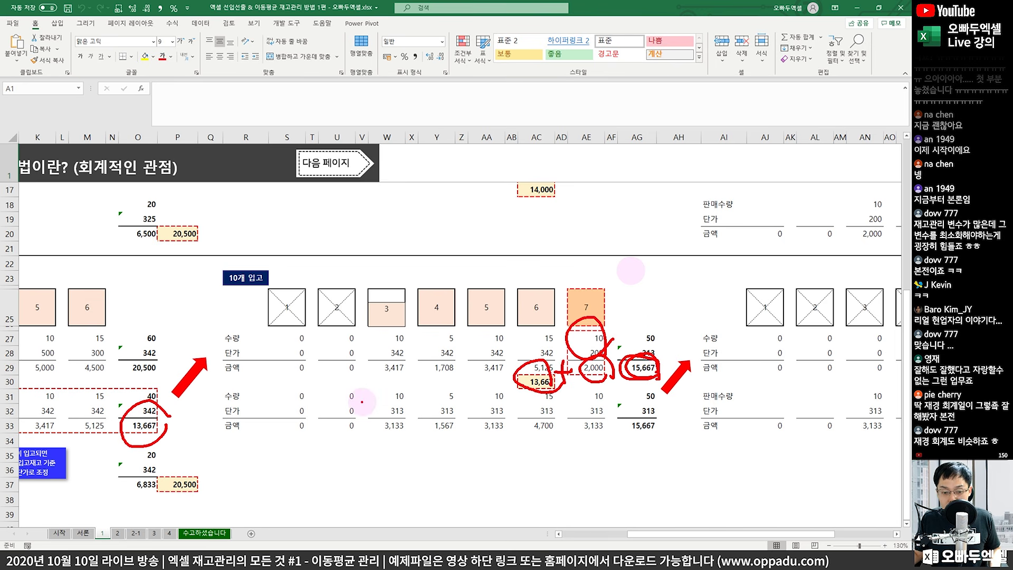
- Box the 단가 row of 313, circle the average and box 7's 200, link box 3's 342 to 313 with an arrow, and clear all marks
left_click_drag(404, 409, 660, 418)
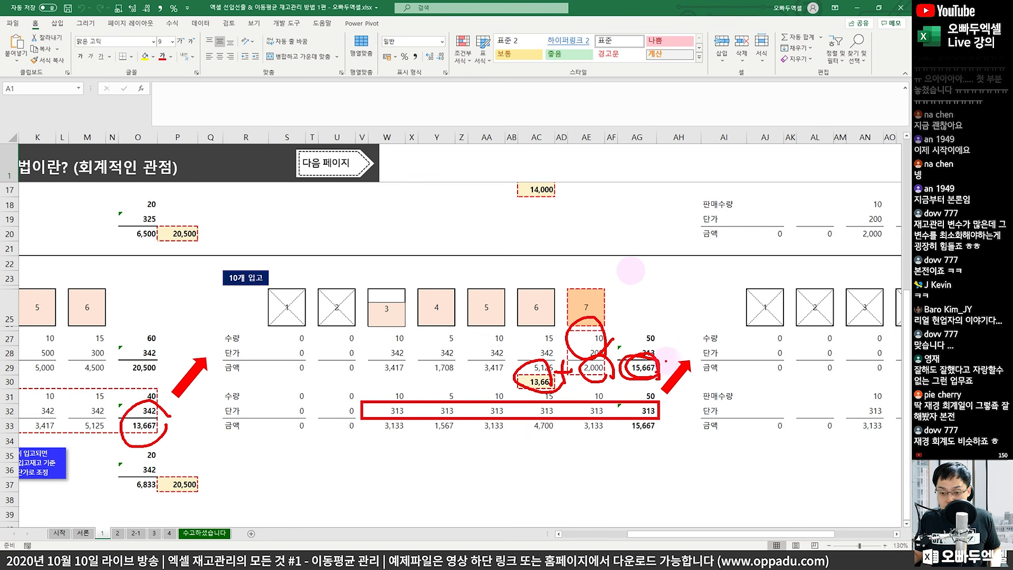
mouse_move(636, 340)
left_mouse_down()
mouse_move(654, 338)
mouse_move(669, 360)
left_mouse_up()
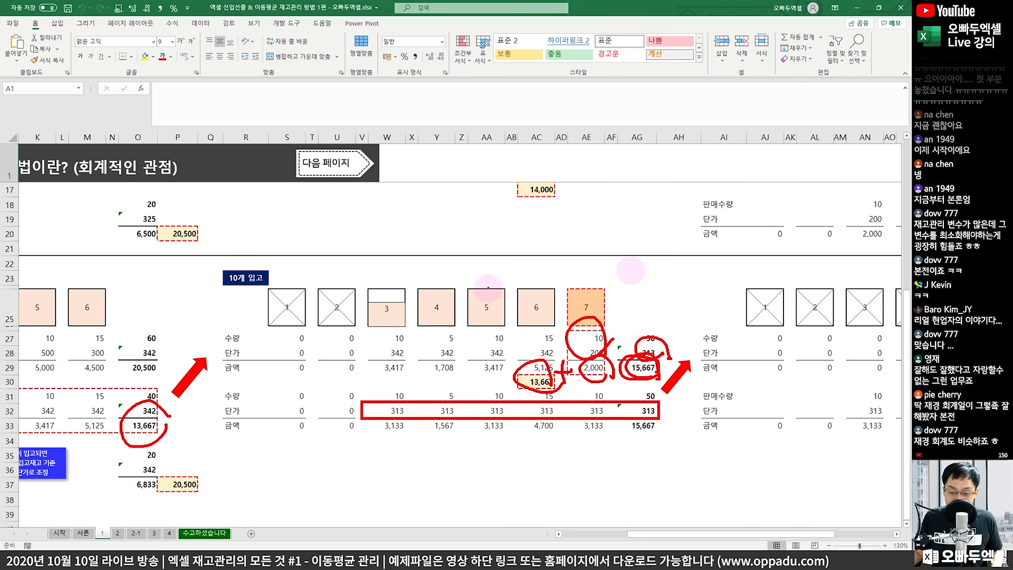
left_click_drag(603, 338, 607, 364)
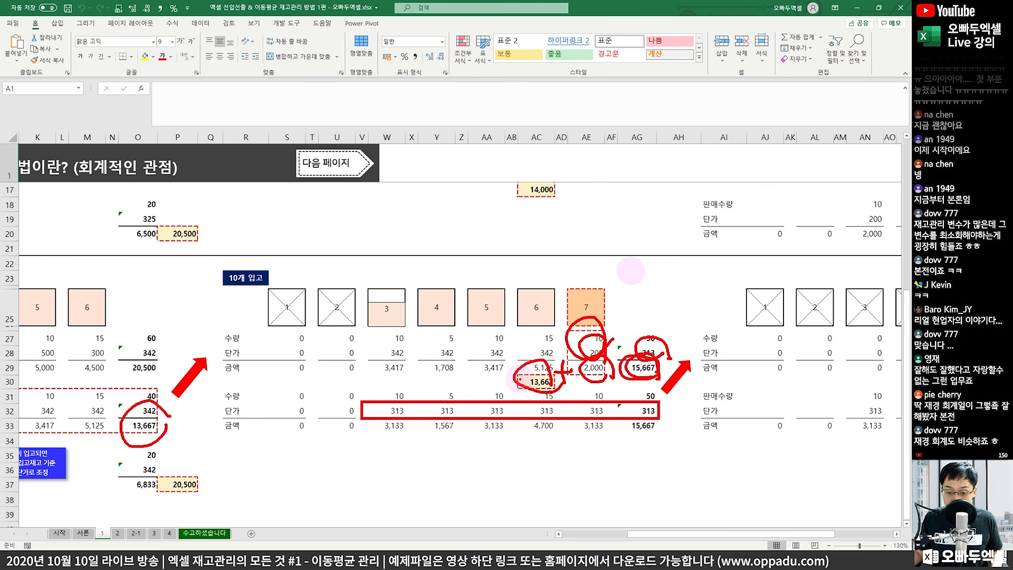
left_click_drag(414, 356, 412, 392)
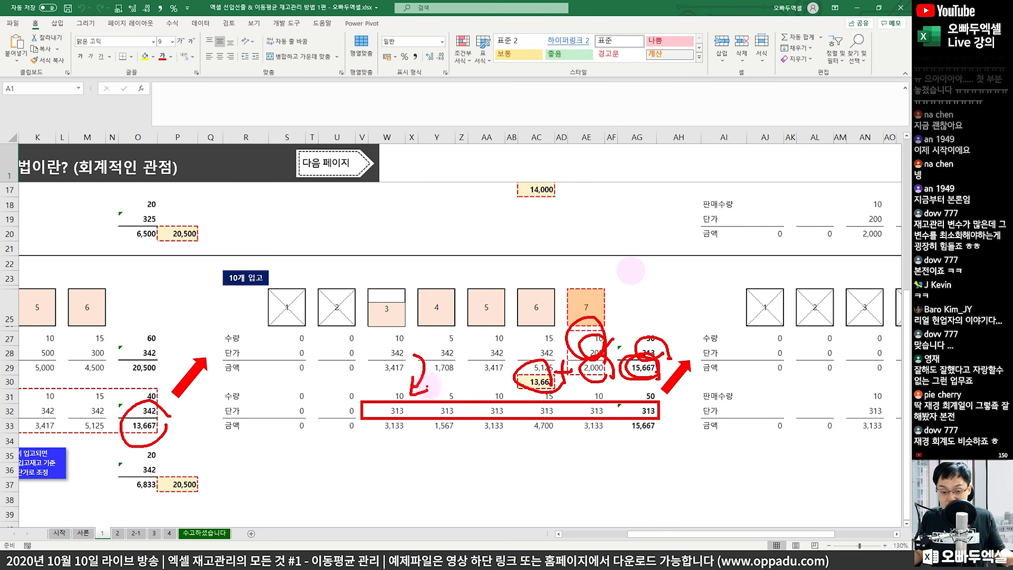
left_click_drag(382, 353, 410, 350)
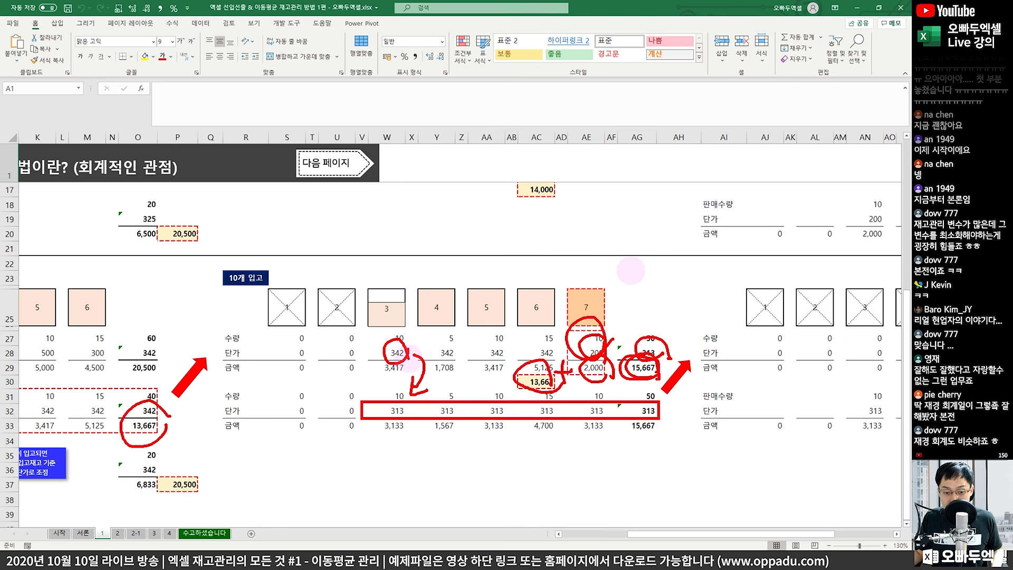
left_click_drag(383, 422, 407, 394)
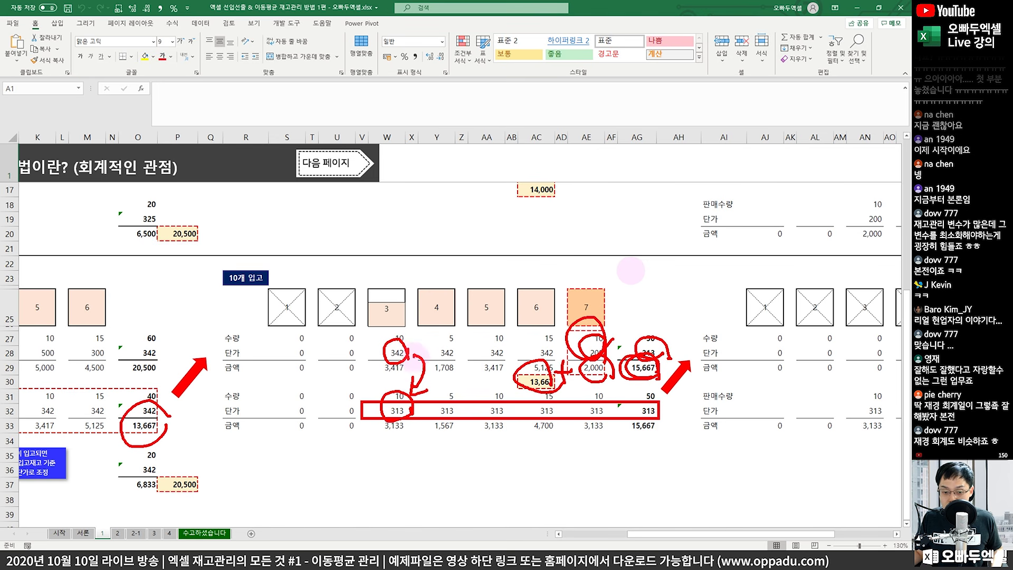
key("Escape")
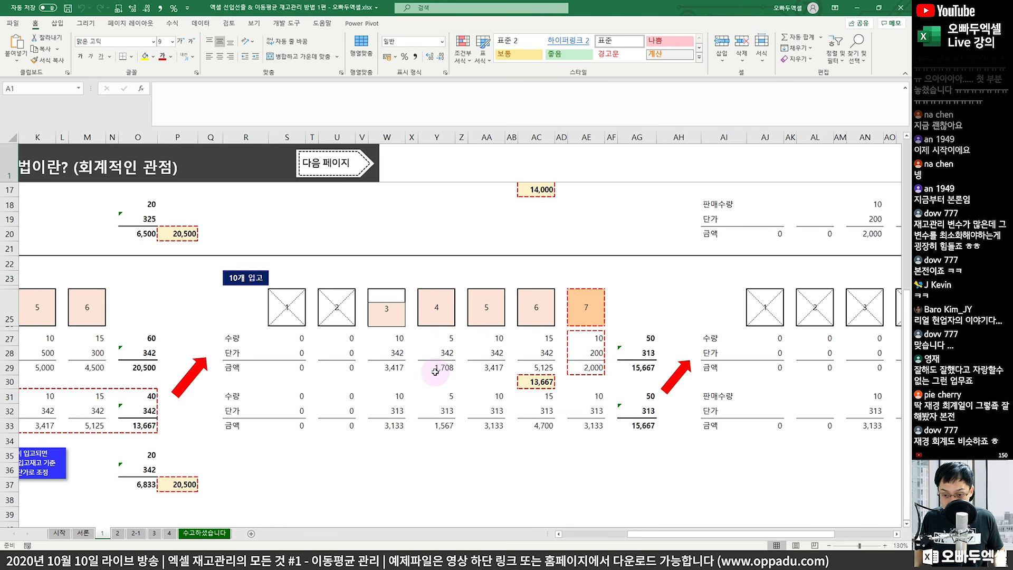
- Compare the FIFO and moving-average 15개 판매 sections, and mark the moving-average 단가 figures around boxes 4 and 5
scroll(436, 372, "right", 8)
scroll(435, 371, "up", 3)
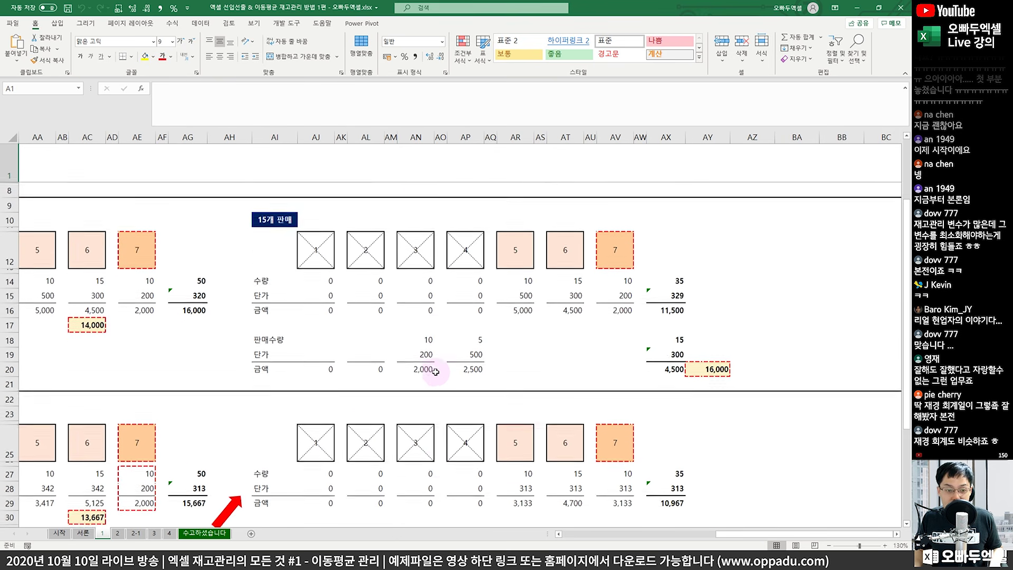
scroll(435, 372, "down", 2)
scroll(242, 271, "up", 2)
scroll(256, 271, "down", 4)
scroll(260, 275, "up", 1)
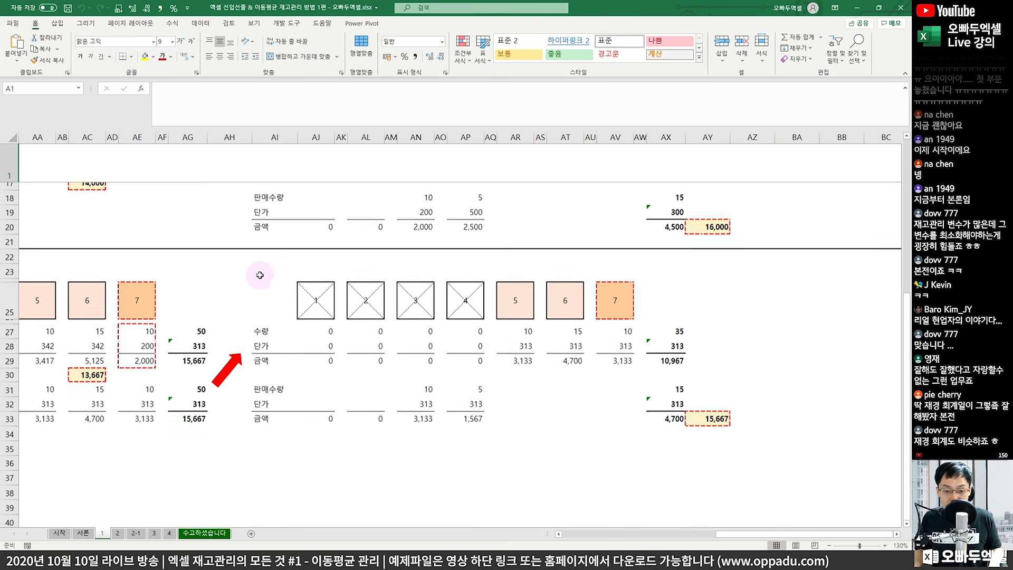
mouse_move(537, 348)
left_mouse_down()
mouse_move(514, 345)
mouse_move(583, 348)
mouse_move(503, 396)
mouse_move(516, 402)
left_mouse_up()
left_click(553, 350)
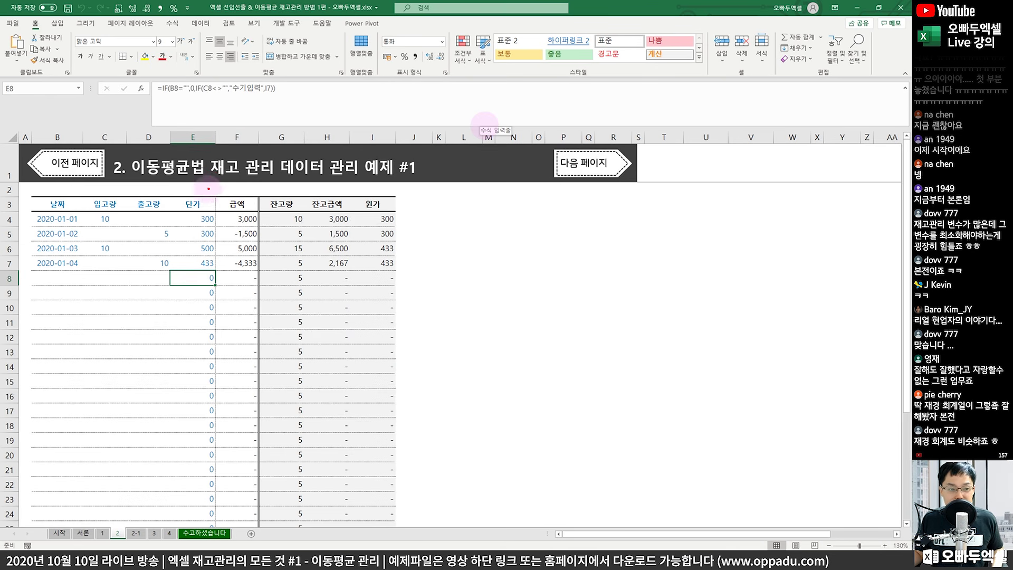
- Circle 이동평균 in sheet 2's title, mark the first 원가 values, and clear the marks
mouse_move(196, 188)
left_mouse_down()
mouse_move(142, 176)
mouse_move(216, 177)
left_mouse_up()
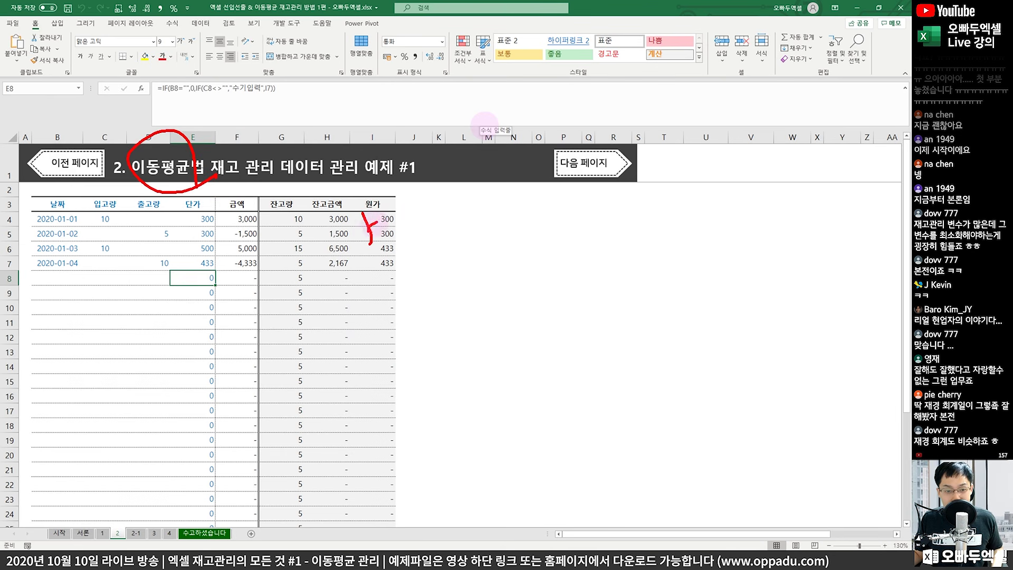
mouse_move(401, 217)
left_mouse_down()
mouse_move(490, 216)
mouse_move(520, 230)
mouse_move(502, 263)
left_mouse_up()
key("Escape")
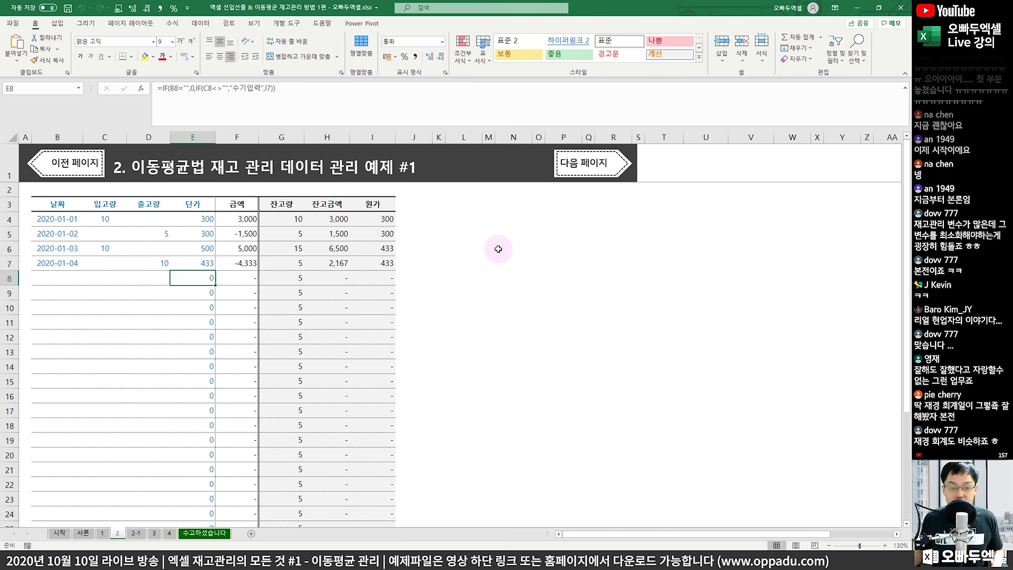
- Handwrite 재고관리 = 데이터 정규화 in the empty area beside the table and underline it twice
mouse_move(468, 244)
left_mouse_down()
mouse_move(491, 270)
mouse_move(546, 232)
mouse_move(554, 252)
mouse_move(594, 253)
mouse_move(610, 283)
left_mouse_up()
mouse_move(502, 314)
left_mouse_down()
mouse_move(508, 333)
mouse_move(549, 312)
mouse_move(570, 332)
mouse_move(591, 296)
mouse_move(648, 316)
mouse_move(672, 287)
mouse_move(684, 349)
mouse_move(699, 341)
mouse_move(692, 359)
left_mouse_up()
left_click_drag(731, 329, 718, 354)
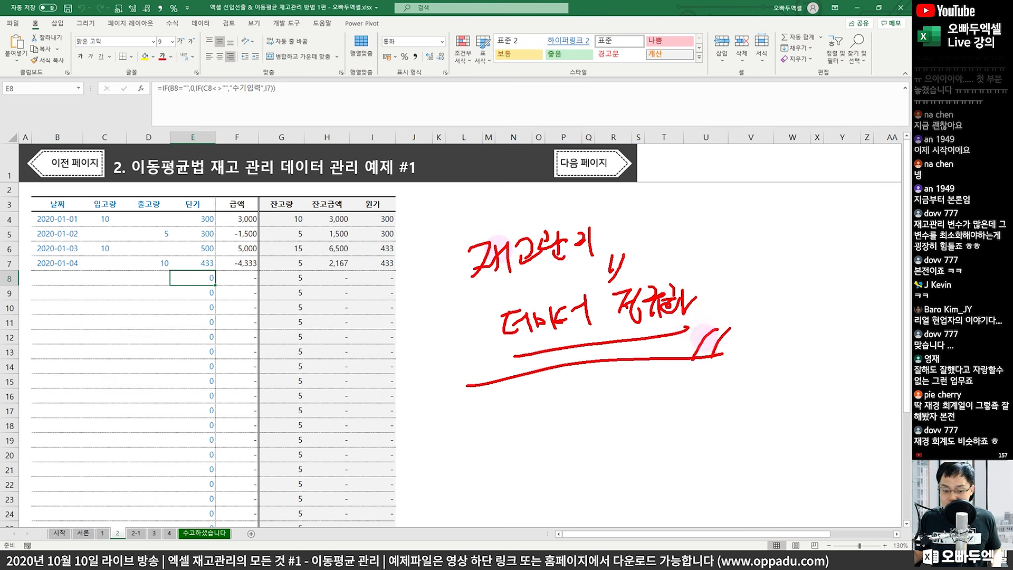
- Handwrite a short two-line note beside 데이터 정규화, circle it and cross it out
mouse_move(748, 268)
left_mouse_down()
mouse_move(765, 285)
mouse_move(780, 274)
mouse_move(791, 290)
mouse_move(805, 288)
left_mouse_up()
mouse_move(765, 231)
left_mouse_down()
mouse_move(767, 249)
mouse_move(801, 248)
mouse_move(822, 316)
left_mouse_up()
left_click_drag(849, 221, 762, 309)
left_click_drag(786, 187, 856, 308)
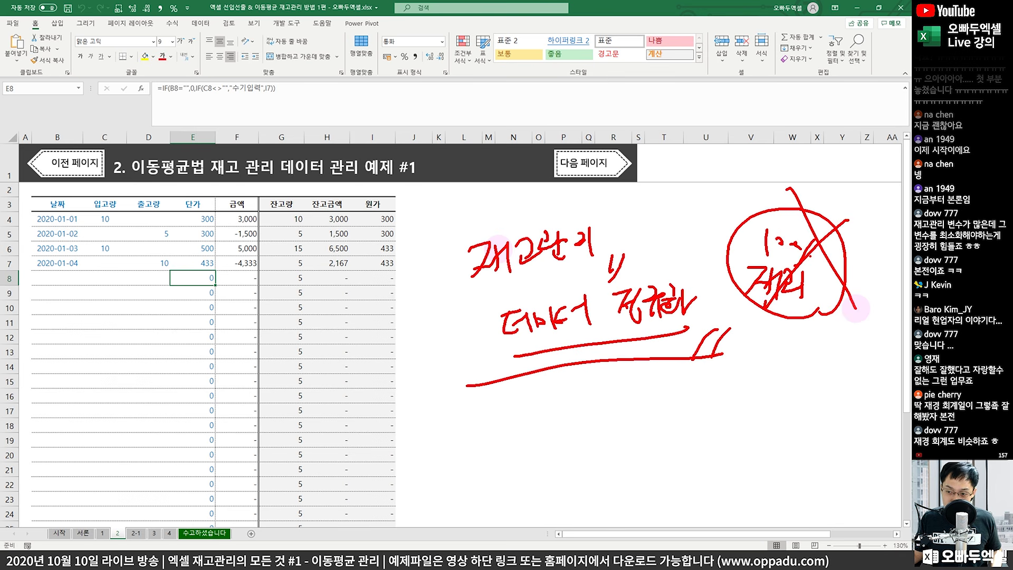
- Double-underline 재고관리, add a zigzag emphasis under 데이터 정규화, and clear all marks
left_click_drag(448, 292, 575, 273)
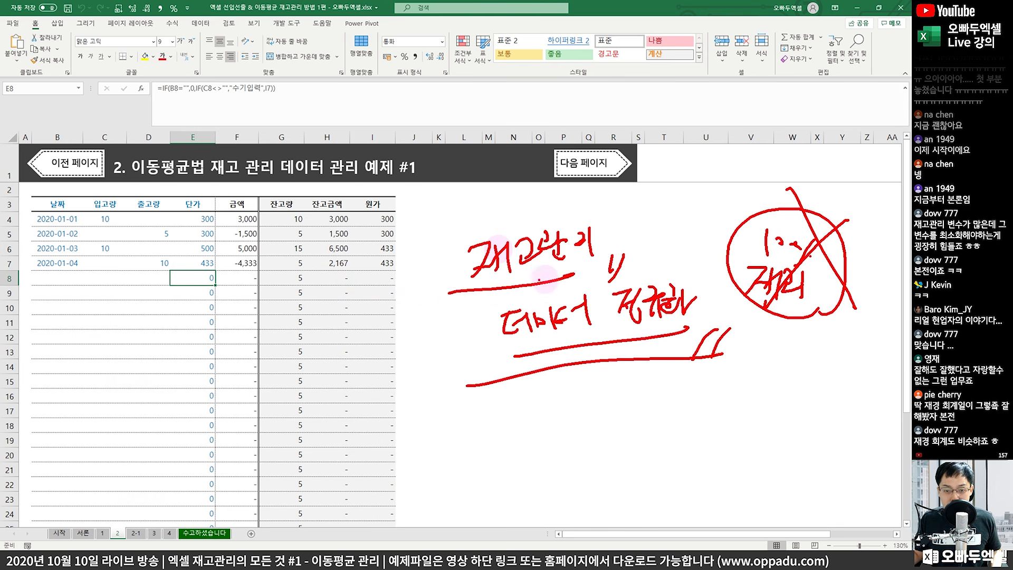
left_click_drag(426, 312, 579, 284)
mouse_move(470, 393)
left_mouse_down()
mouse_move(482, 356)
mouse_move(556, 353)
mouse_move(607, 364)
mouse_move(722, 346)
mouse_move(722, 319)
left_mouse_up()
left_click_drag(721, 320, 704, 369)
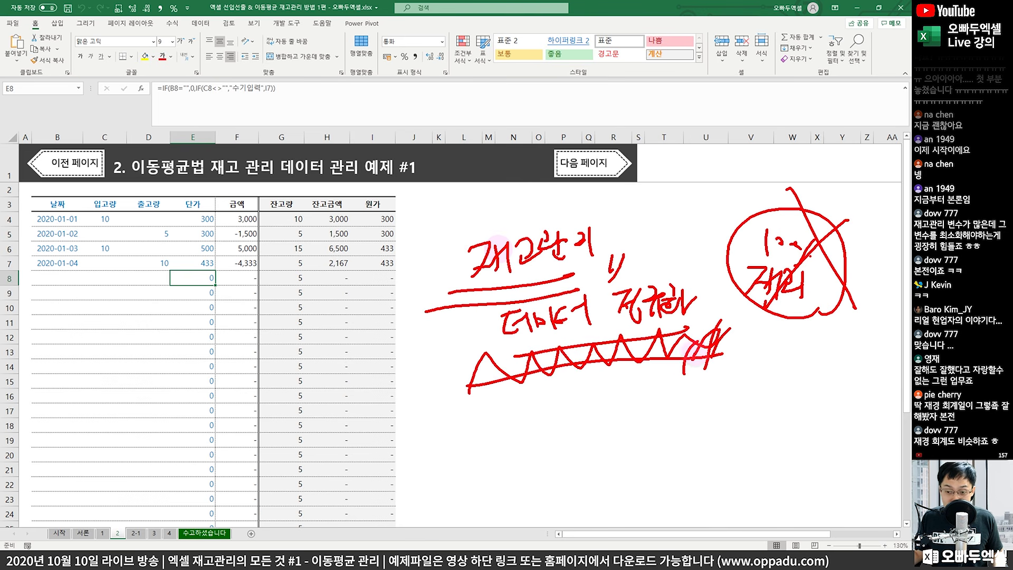
key("Escape")
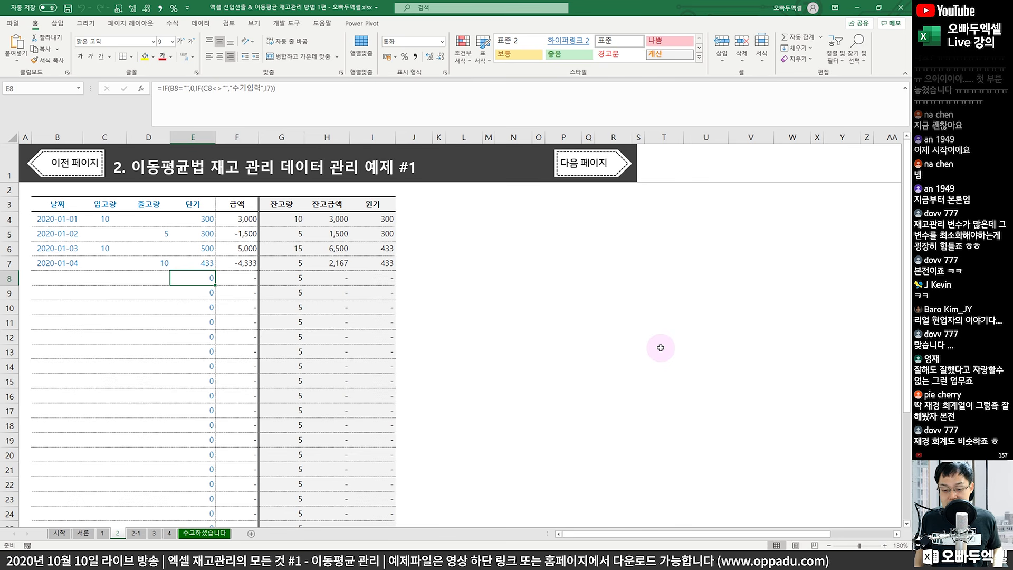
- Open sheet 2-1, then box the whole inventory table and its 기초 재고 column
left_click(135, 532)
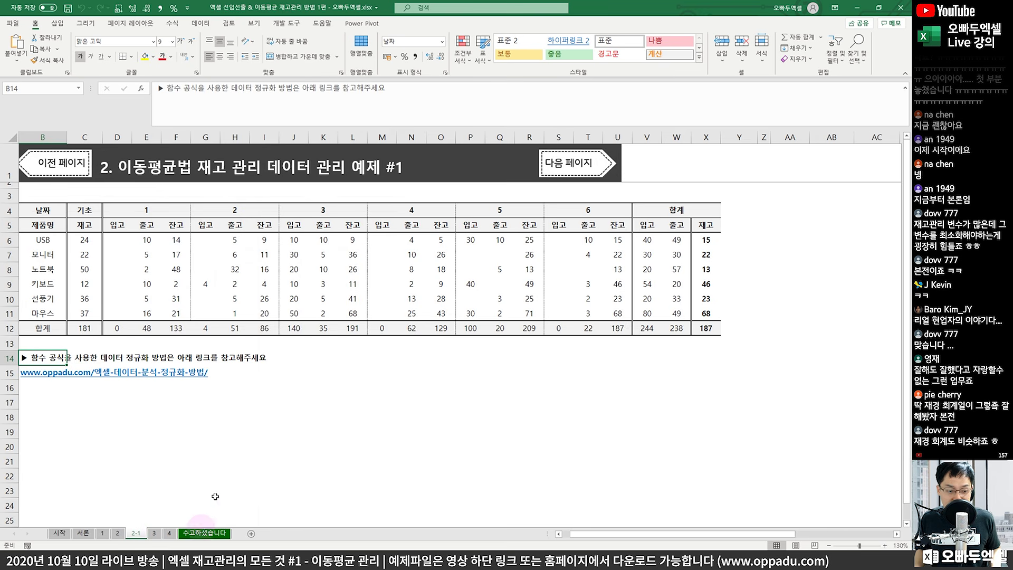
scroll(153, 430, "left", 1)
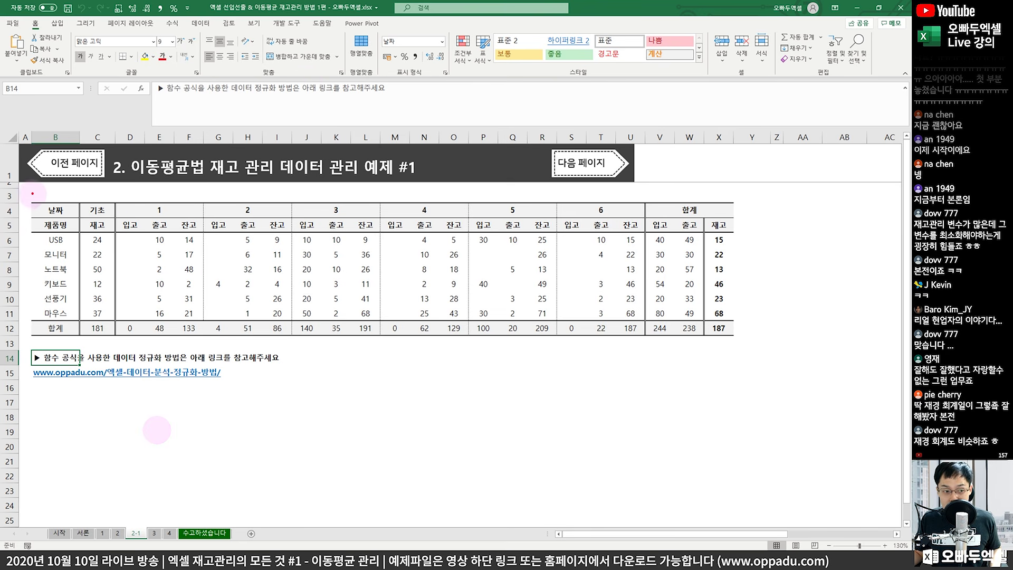
mouse_move(30, 196)
left_mouse_down()
mouse_move(151, 246)
mouse_move(760, 346)
left_mouse_up()
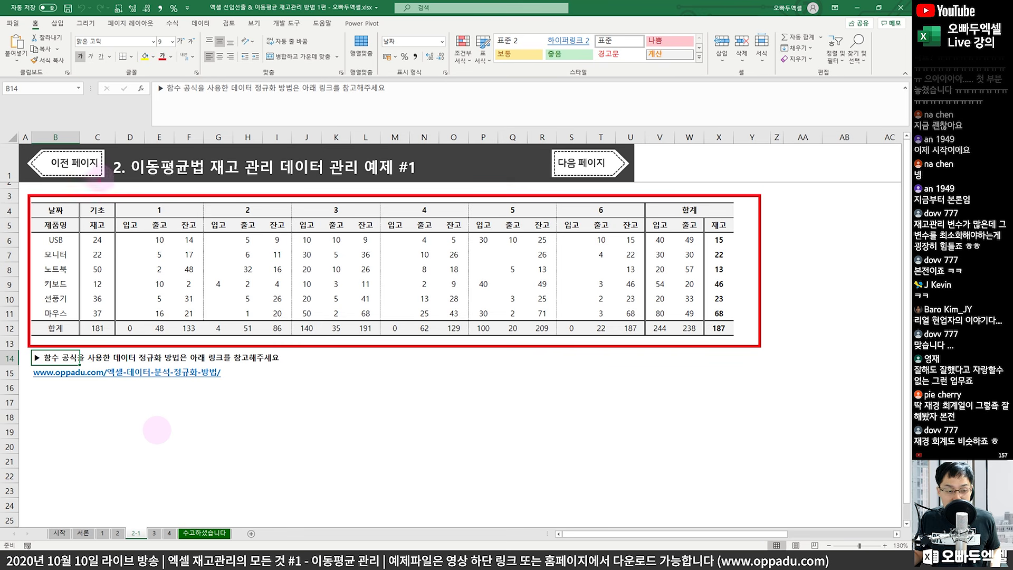
mouse_move(78, 196)
left_mouse_down()
mouse_move(105, 224)
mouse_move(114, 356)
left_mouse_up()
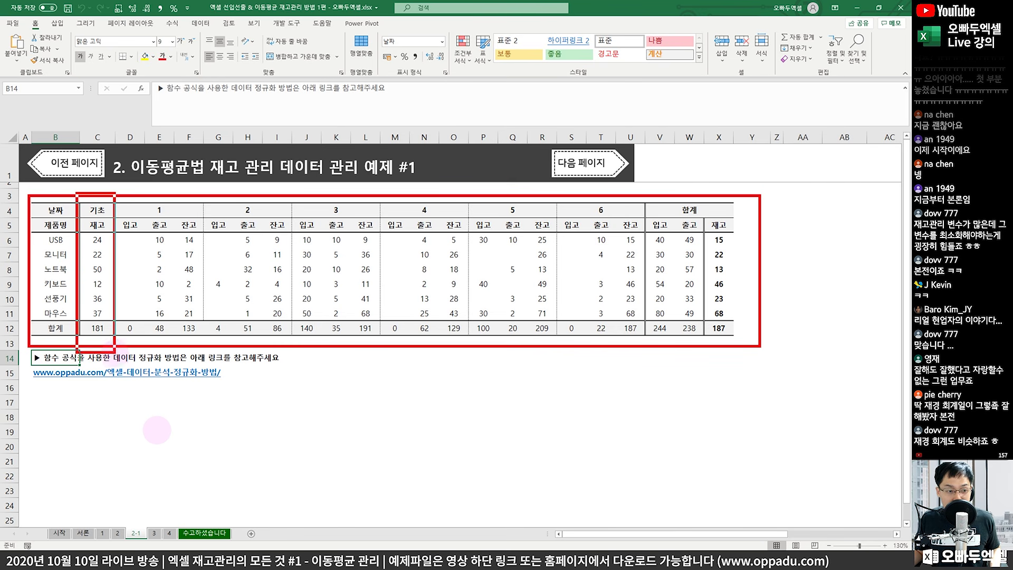
- Circle the 1, 2 and 3 headings with their 입고, 출고 and 잔고 labels, and write an arrow with 월, 주 above
mouse_move(171, 213)
left_mouse_down()
mouse_move(149, 201)
mouse_move(168, 211)
mouse_move(125, 230)
mouse_move(178, 225)
mouse_move(187, 212)
mouse_move(203, 228)
mouse_move(252, 214)
left_mouse_up()
mouse_move(263, 244)
left_mouse_down()
mouse_move(273, 212)
mouse_move(291, 240)
left_mouse_up()
left_click_drag(331, 209, 348, 207)
left_click_drag(363, 240, 383, 240)
left_click_drag(370, 181, 415, 177)
mouse_move(431, 162)
left_mouse_down()
mouse_move(461, 184)
mouse_move(486, 165)
mouse_move(509, 179)
left_mouse_up()
- Box the 합계 재고 column, add a check mark above it, and clear all marks
left_click(707, 225)
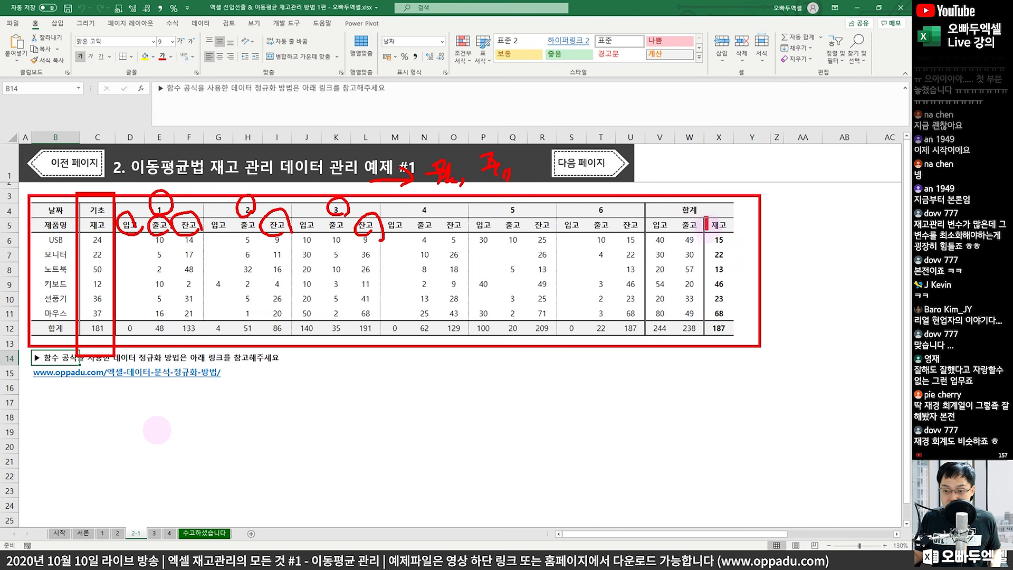
left_click_drag(708, 230, 737, 336)
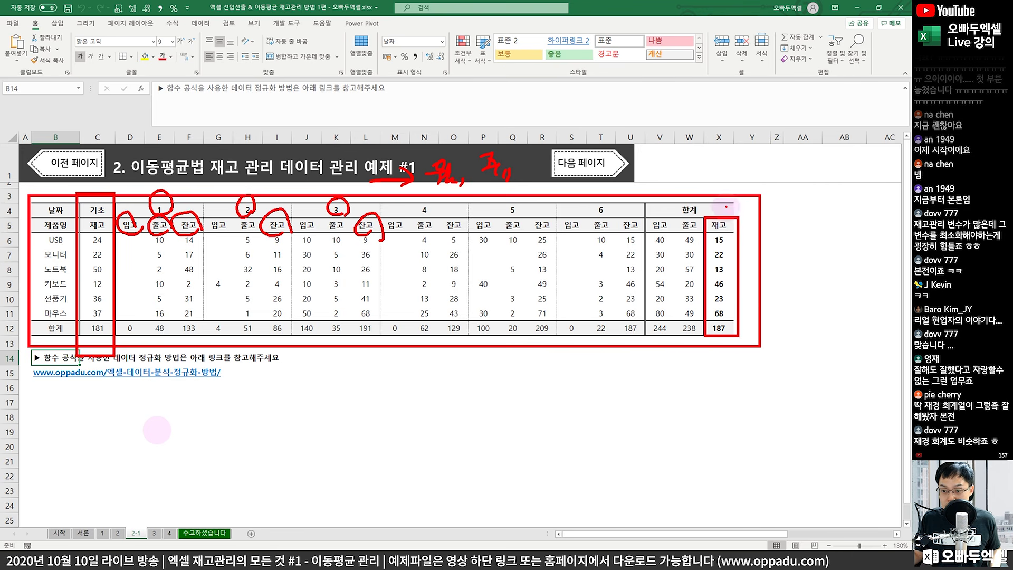
left_click_drag(726, 207, 749, 200)
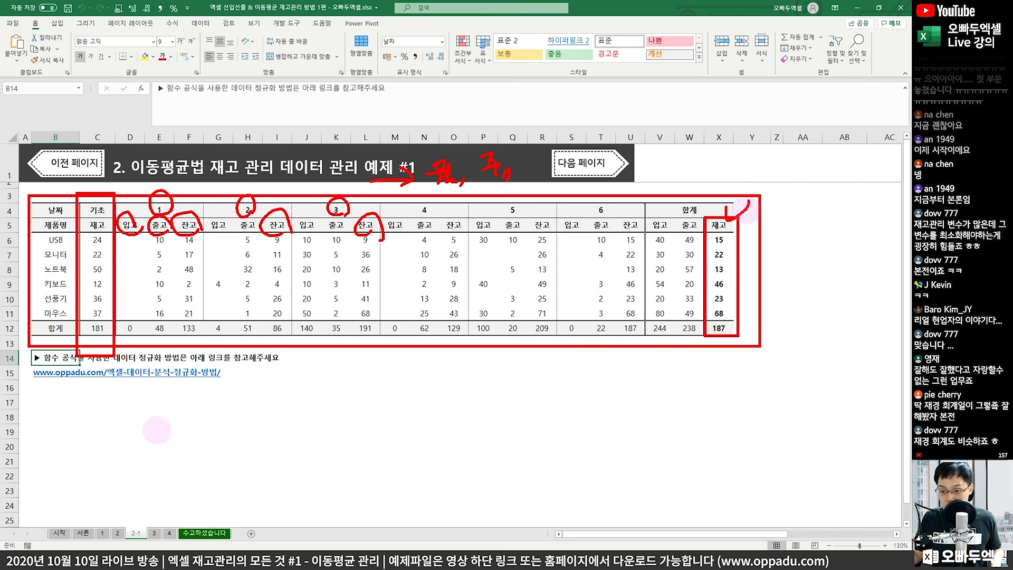
key("Escape")
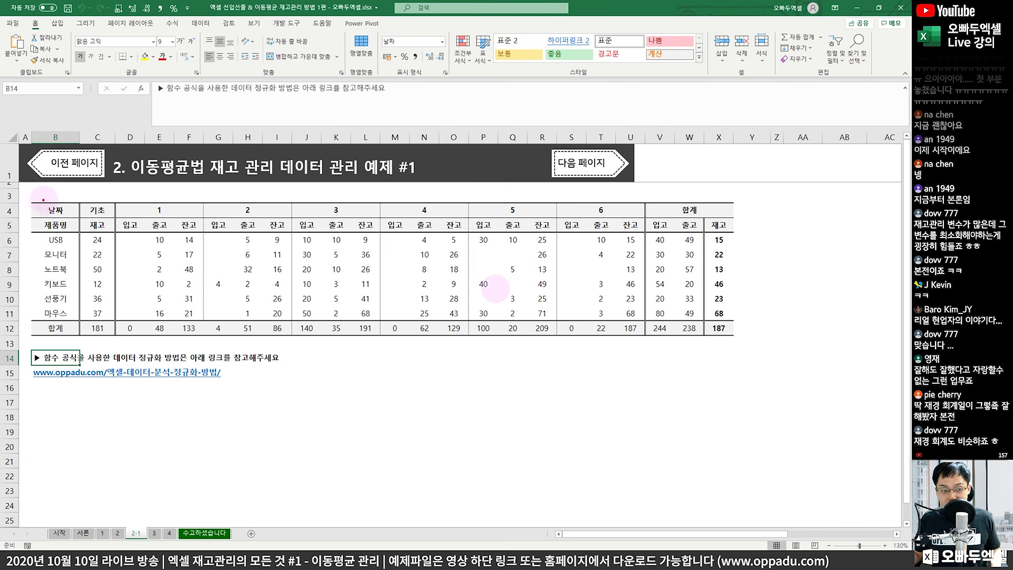
- Box the whole table again and handwrite 1주, 2주 and 3주 down the period 6 columns
mouse_move(48, 201)
left_mouse_down()
mouse_move(406, 340)
mouse_move(756, 348)
left_mouse_up()
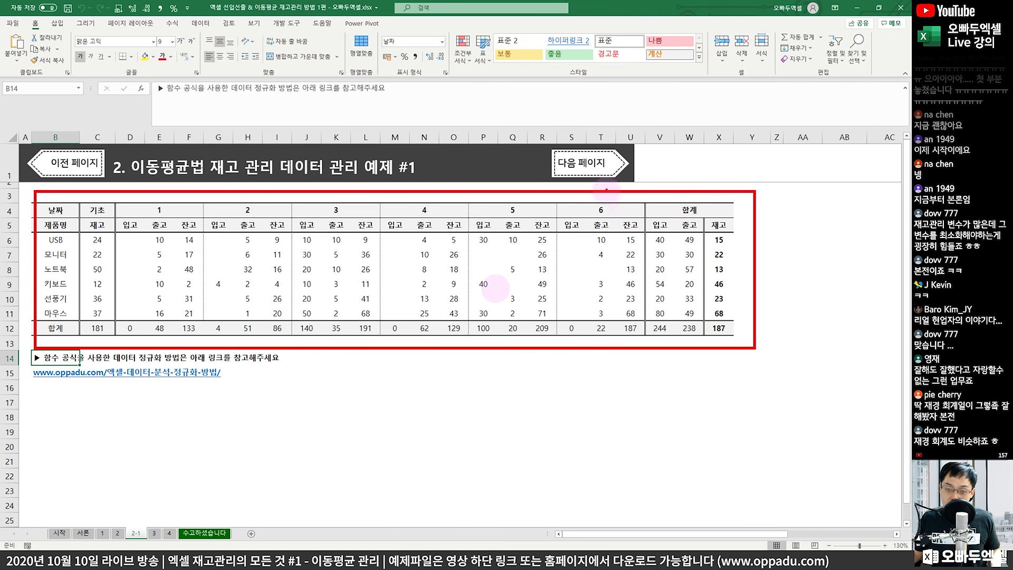
mouse_move(608, 181)
left_mouse_down()
mouse_move(621, 202)
mouse_move(608, 233)
mouse_move(631, 232)
left_mouse_up()
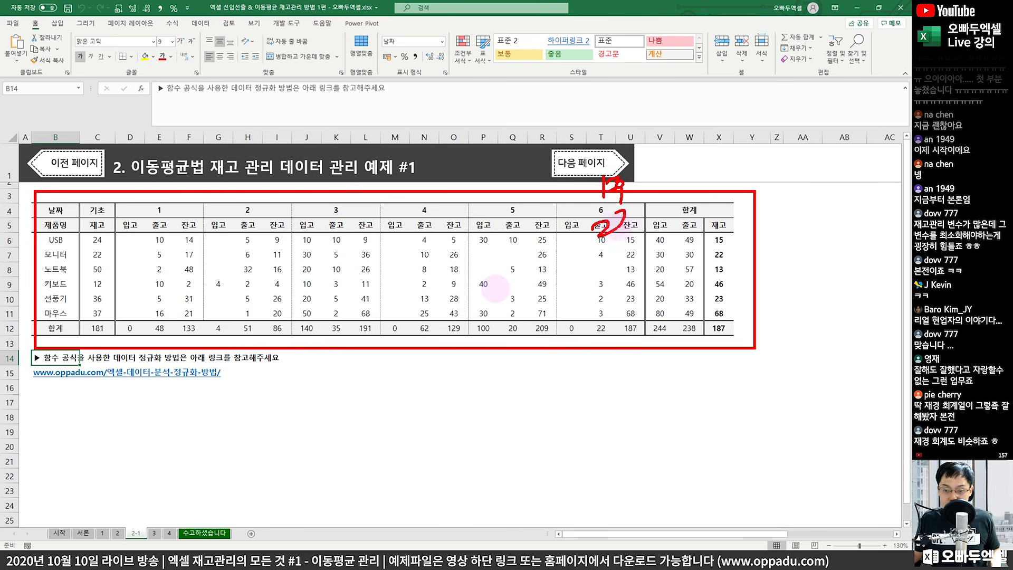
mouse_move(595, 266)
left_mouse_down()
mouse_move(599, 287)
mouse_move(628, 274)
left_mouse_up()
left_click_drag(627, 264, 635, 288)
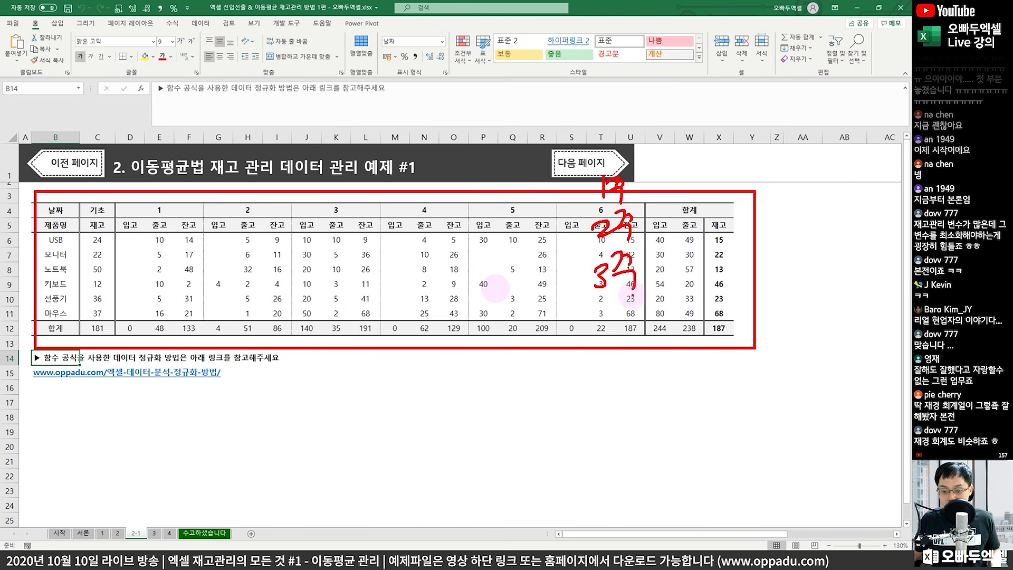
- Handwrite a note ending in 2월 below the table and continue it downward with short strokes
mouse_move(569, 349)
left_mouse_down()
mouse_move(570, 385)
mouse_move(589, 364)
mouse_move(608, 362)
left_mouse_up()
left_click(589, 405)
left_click_drag(555, 417, 602, 422)
left_click(594, 436)
left_click_drag(596, 456, 598, 460)
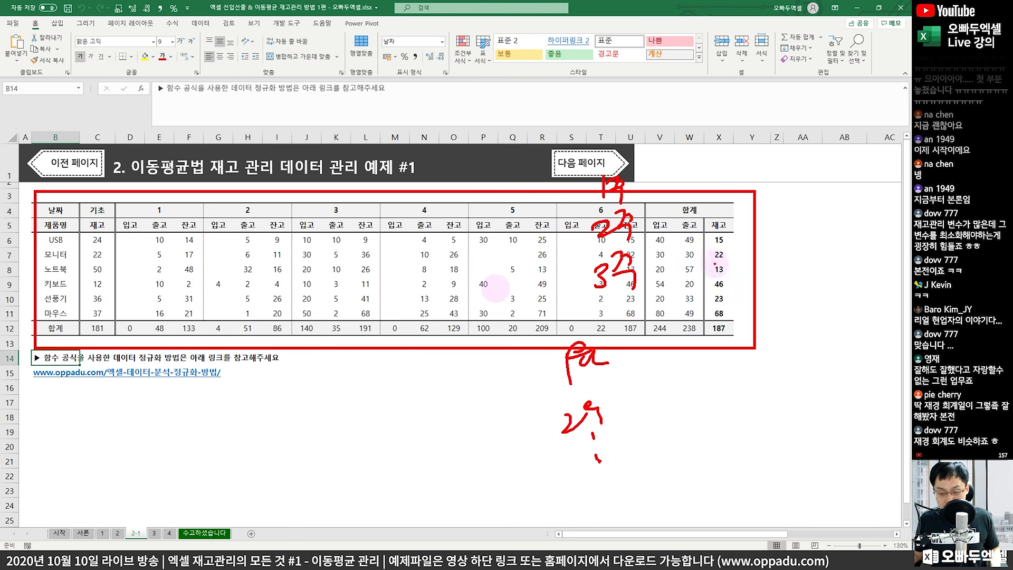
- Circle the handwritten week notes, cross out the area beside them, and clear all marks
mouse_move(736, 264)
left_mouse_down()
mouse_move(533, 167)
mouse_move(666, 319)
left_mouse_up()
left_click_drag(542, 185, 485, 249)
left_click_drag(495, 183, 536, 245)
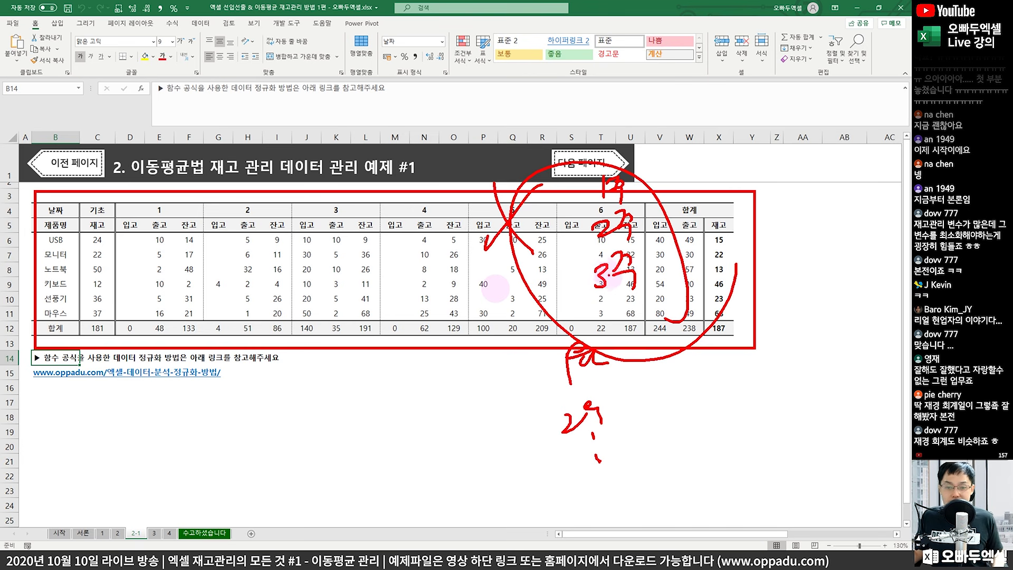
key("Escape")
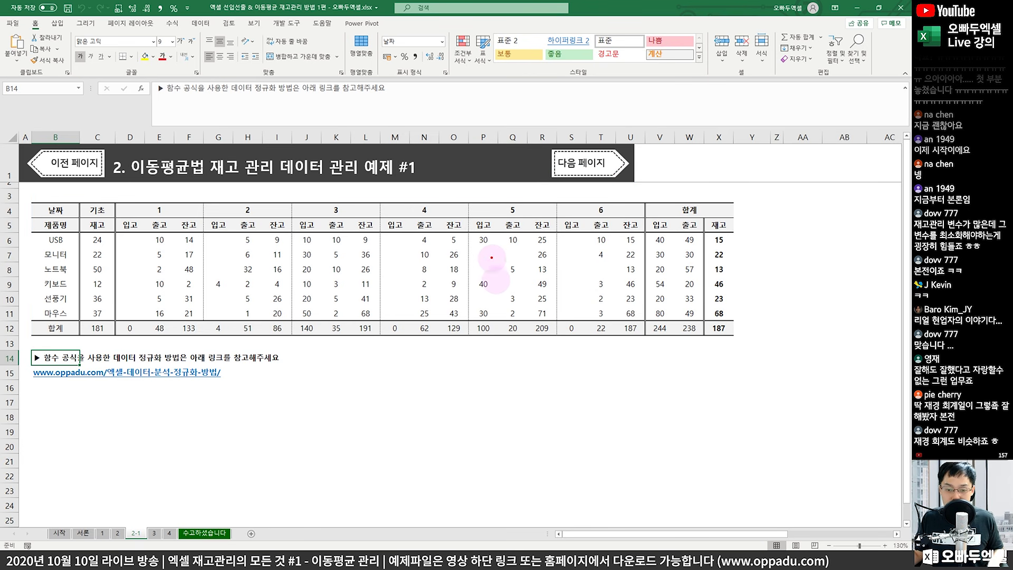
- Handwrite a note starting with 100 over the period 5 columns, circle it, and clear the marks
mouse_move(549, 248)
left_mouse_down()
mouse_move(536, 280)
mouse_move(464, 248)
mouse_move(555, 323)
left_mouse_up()
left_click(607, 311)
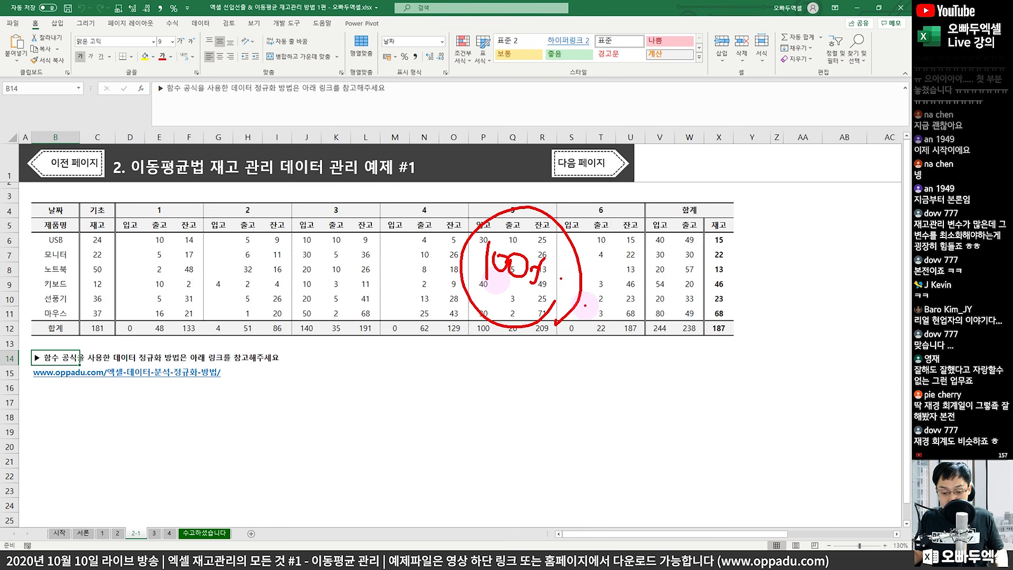
key("Escape")
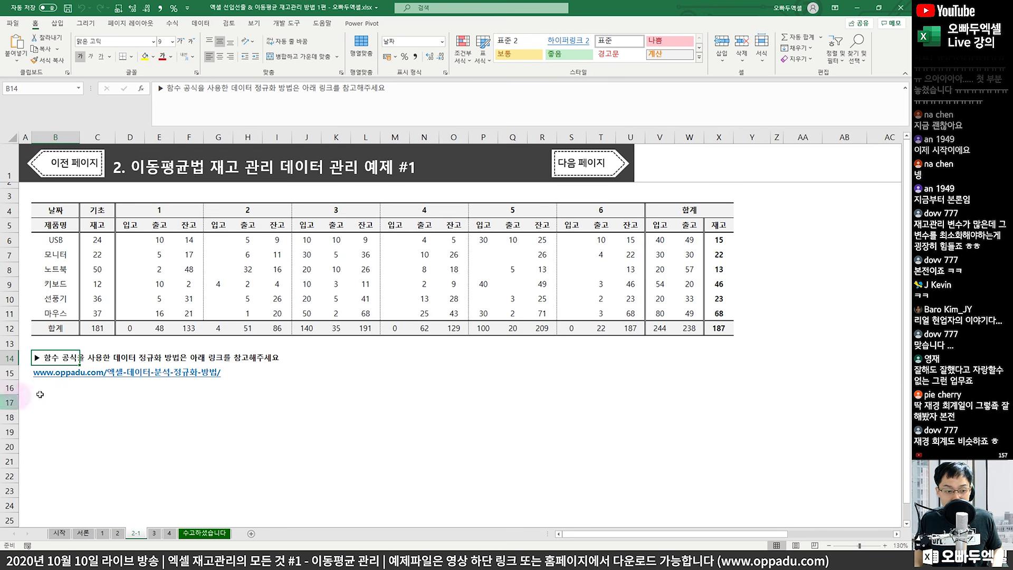
- Open the data normalization link in B15 and examine the horizontally arranged 재고관리현황 example in the article
left_click(69, 375)
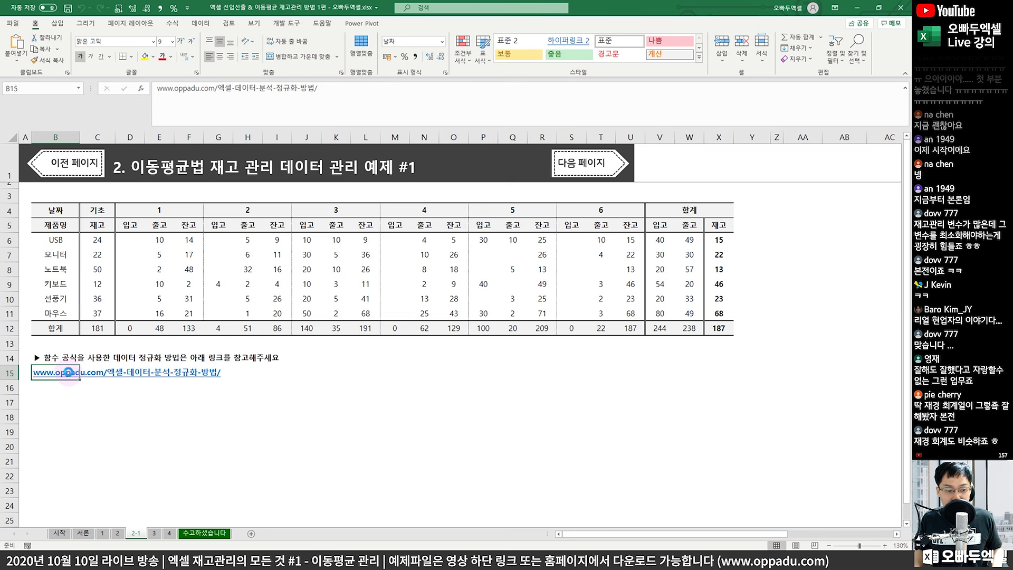
left_click(69, 373)
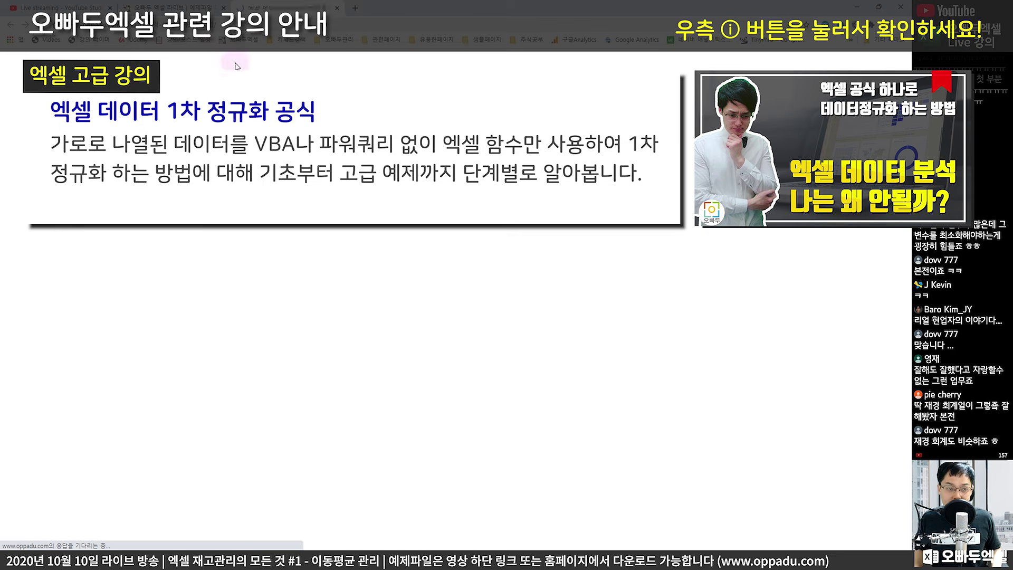
scroll(430, 365, "down", 3)
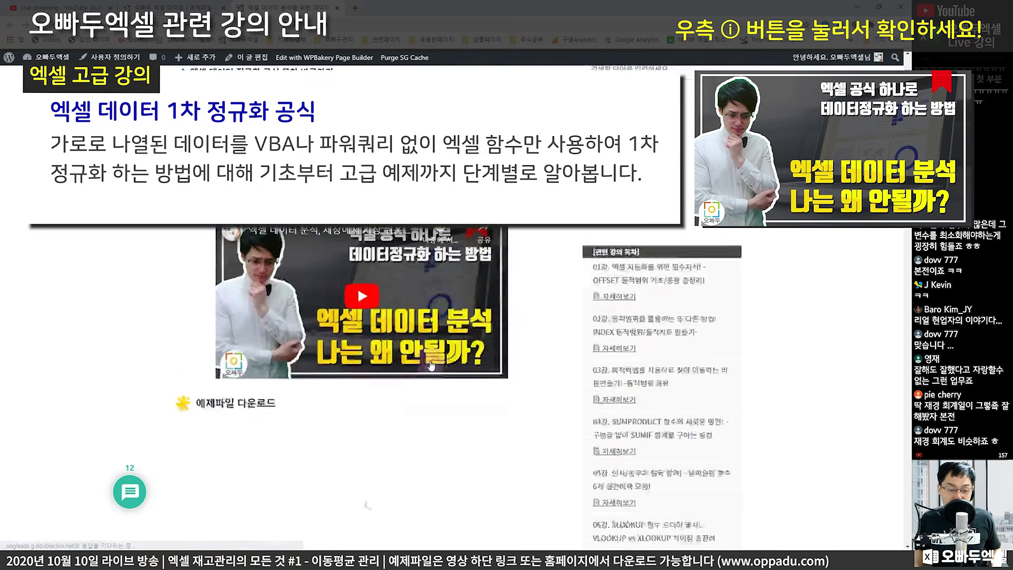
scroll(430, 365, "down", 10)
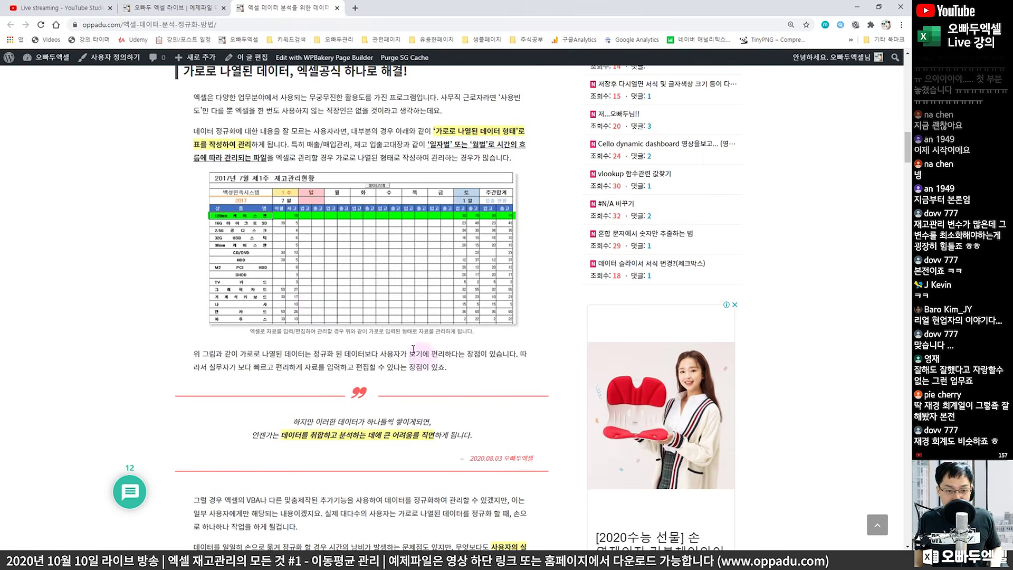
left_click_drag(212, 181, 538, 330)
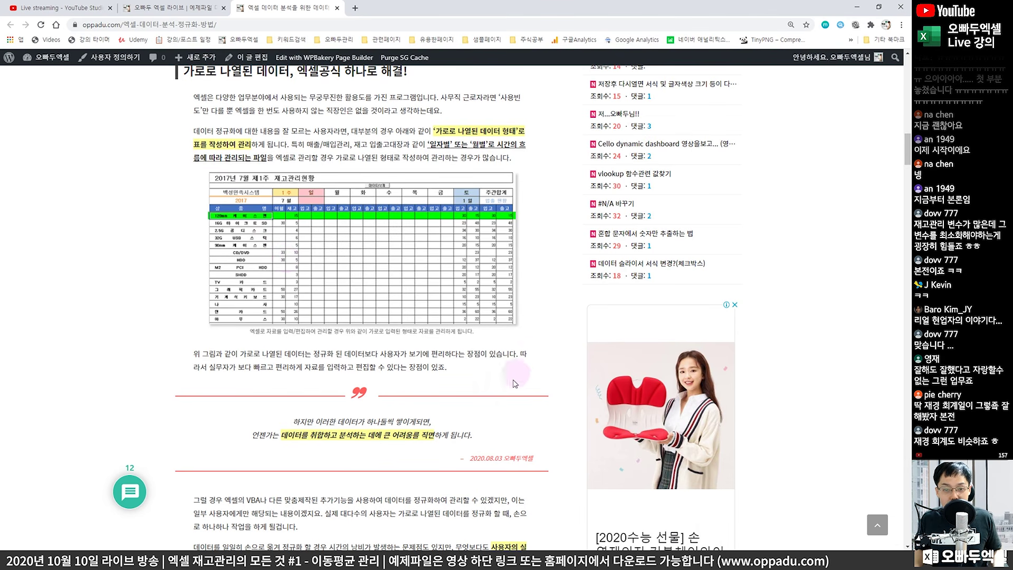
- Examine the article's 정규화 result table built with the INDIRECT formula, then switch back to Excel
scroll(511, 378, "down", 15)
scroll(510, 378, "down", 12)
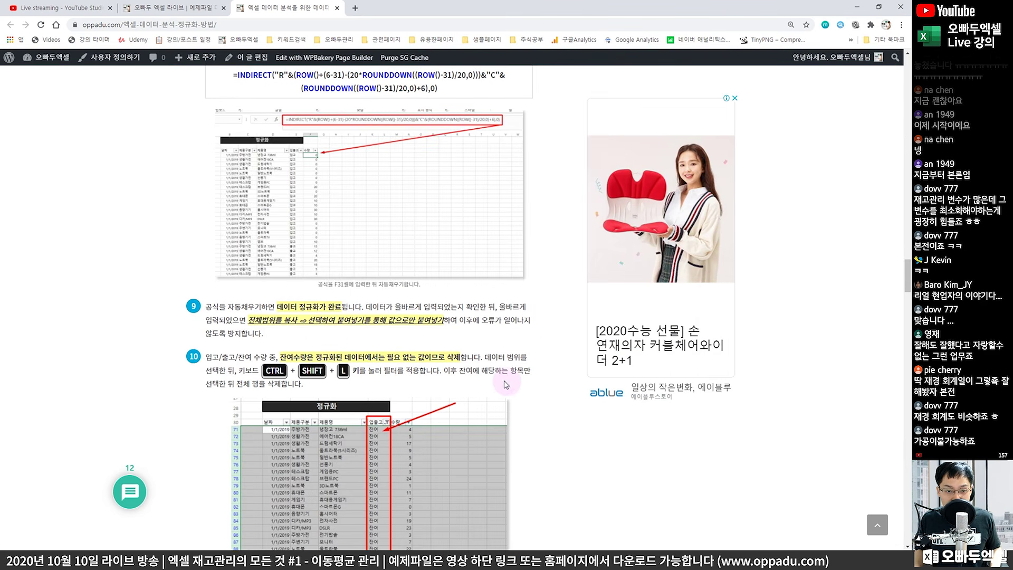
left_click_drag(218, 140, 372, 293)
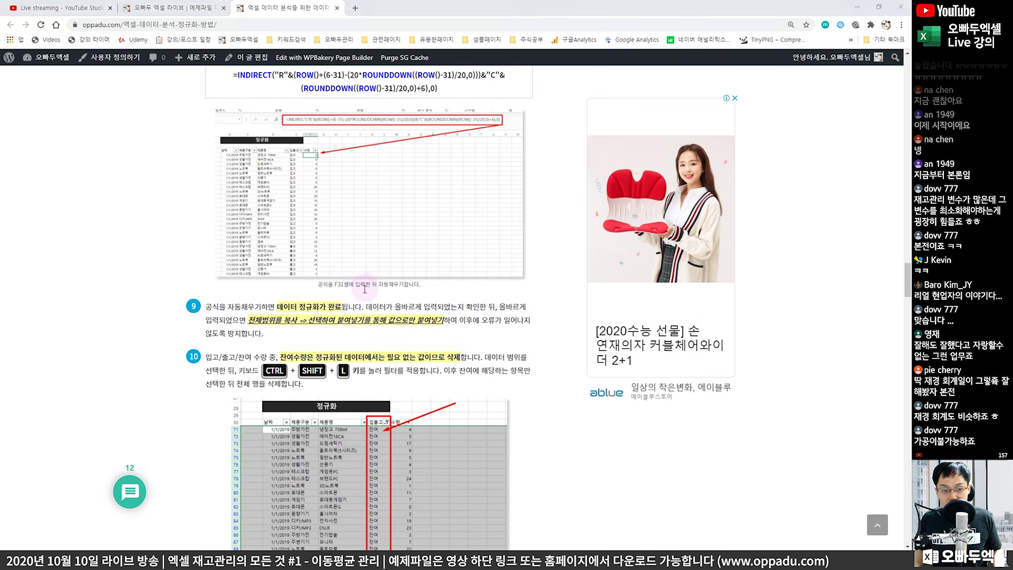
left_click(853, 9)
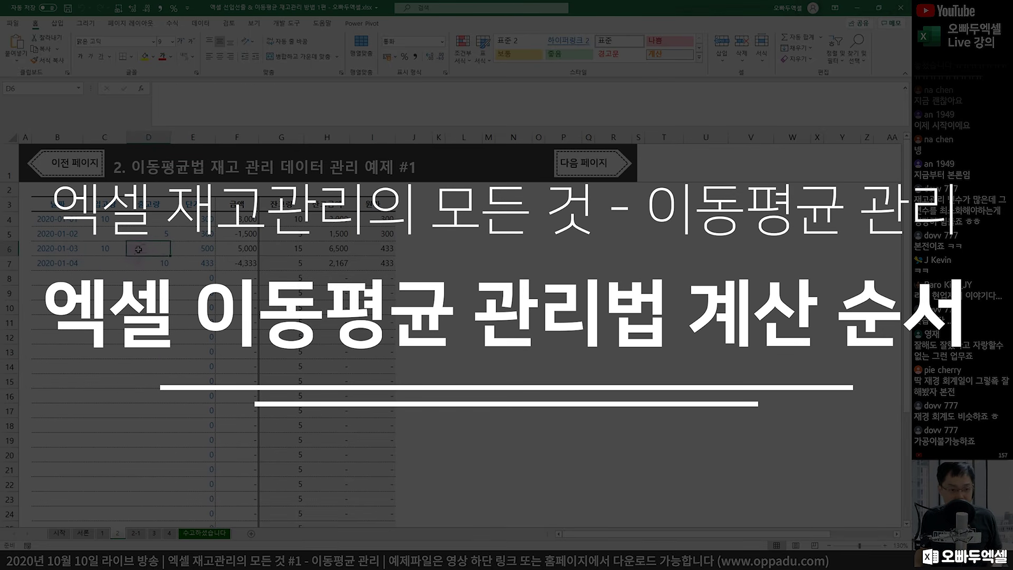
- On sheet 2, delete the 2020-01-04 row's date, 입고량 and 출고량 entries in B7:D7
left_click(159, 273)
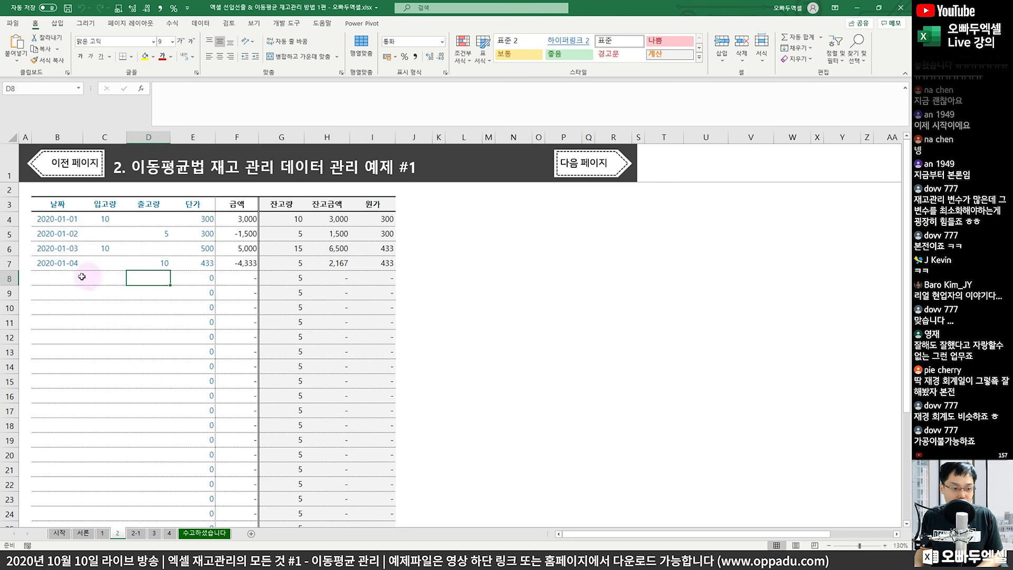
left_click_drag(55, 263, 149, 263)
key("Delete")
left_click(148, 332)
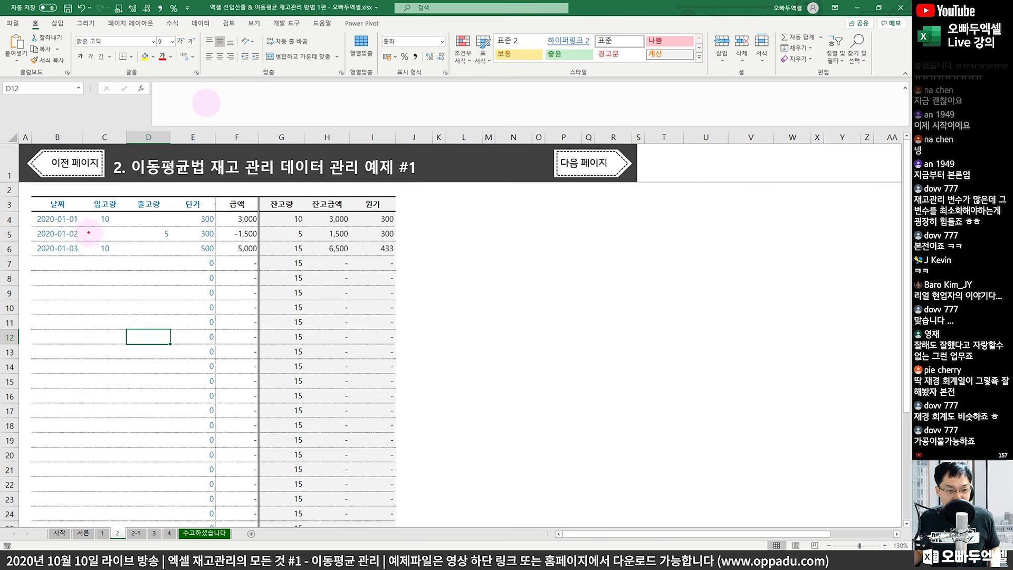
- Circle the first row's date 2020-01-01, 입고량 10 and 단가 300
left_click_drag(81, 225, 29, 207)
mouse_move(115, 216)
left_mouse_down()
mouse_move(100, 210)
mouse_move(106, 228)
mouse_move(114, 213)
left_mouse_up()
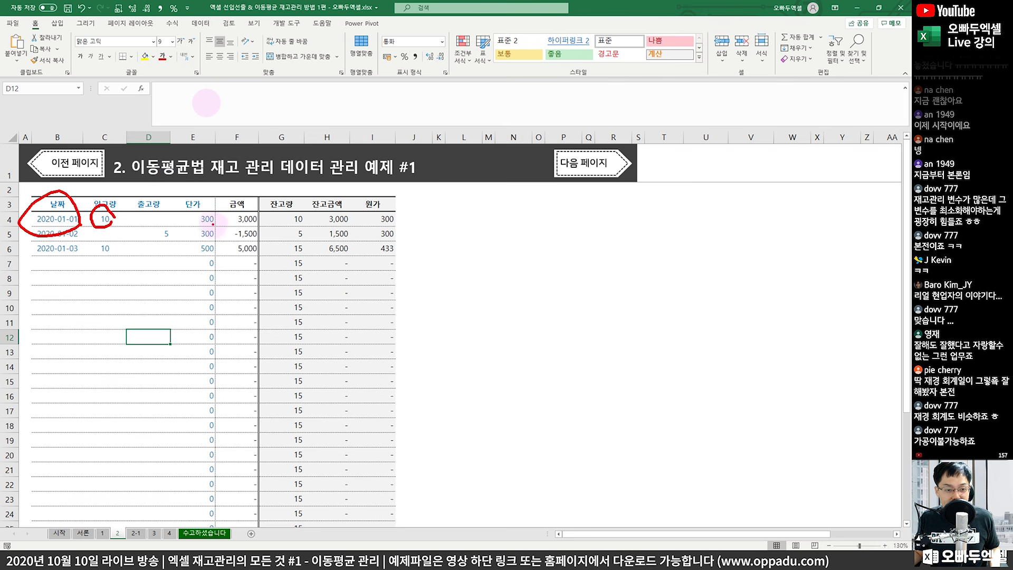
mouse_move(206, 230)
left_mouse_down()
mouse_move(211, 203)
mouse_move(216, 222)
left_mouse_up()
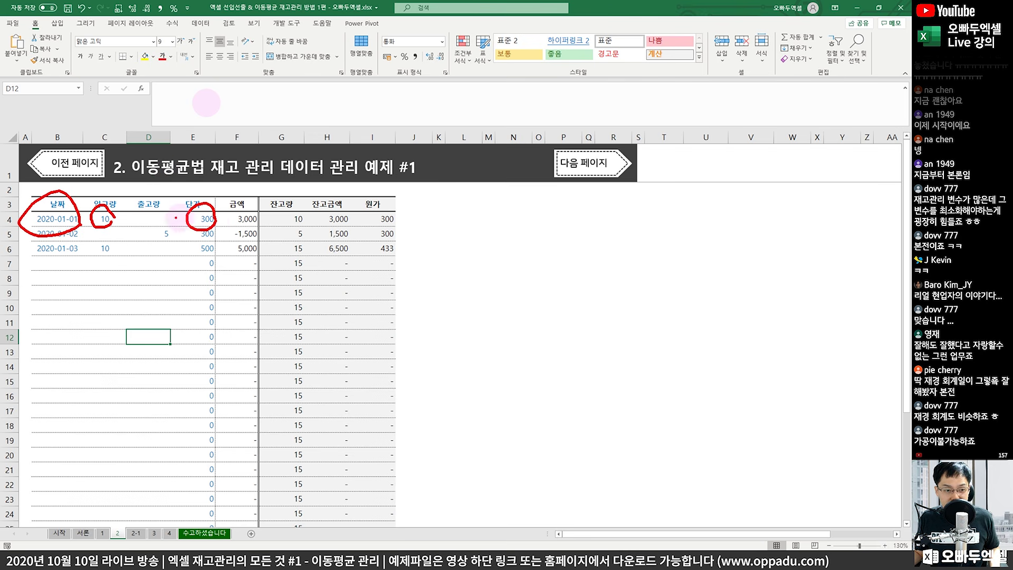
- Show the 금액 formula in F4, mark it with a red box, and mark the first row's 입고량 and 단가
key("Escape")
left_click(227, 214)
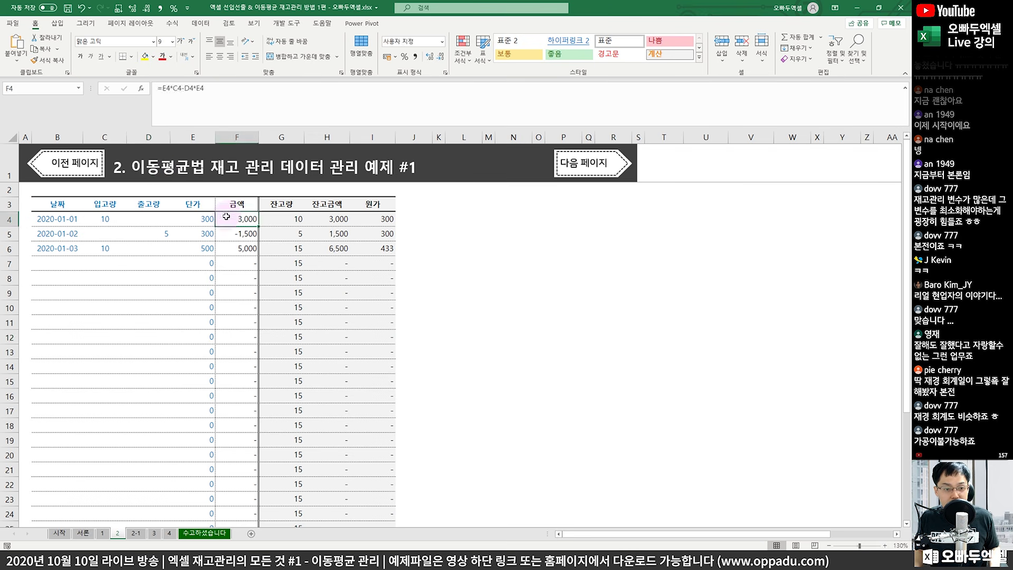
left_click_drag(168, 84, 221, 97)
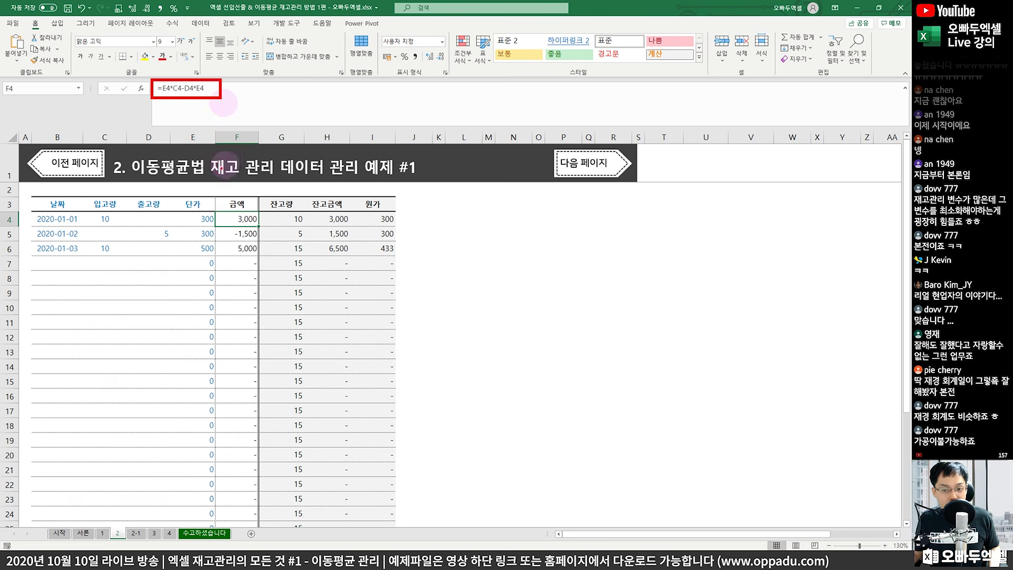
mouse_move(123, 226)
left_mouse_down()
mouse_move(95, 209)
mouse_move(128, 213)
left_mouse_up()
mouse_move(210, 212)
left_mouse_down()
mouse_move(188, 227)
mouse_move(199, 191)
mouse_move(224, 186)
left_mouse_up()
key("Escape")
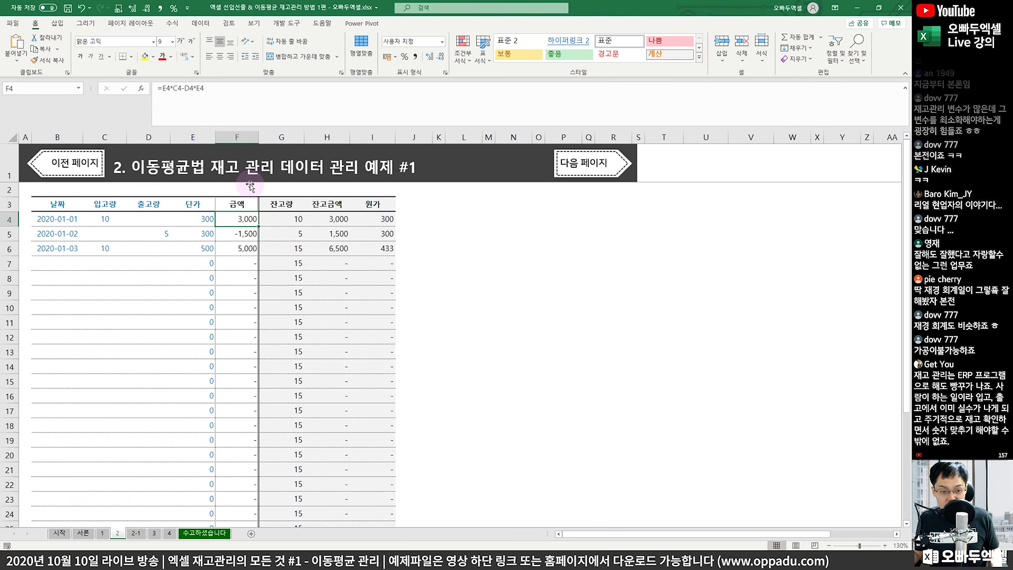
- Open the 잔고량 formula in G5 and mark the previous balance G4, plus 입고량 C5, minus 출고량 D5
left_click(279, 233)
key("F2")
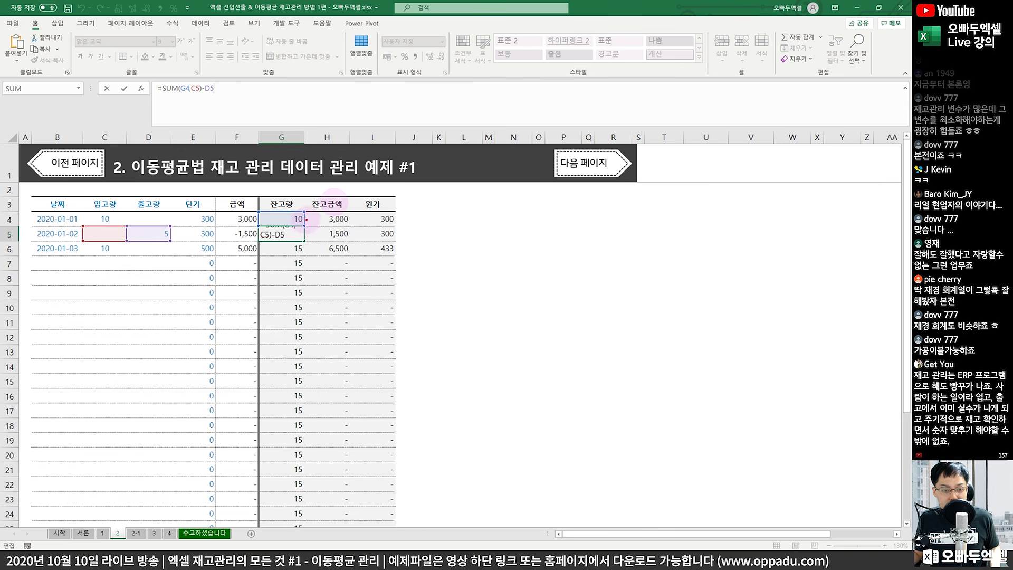
mouse_move(305, 227)
left_mouse_down()
mouse_move(255, 226)
mouse_move(304, 222)
left_mouse_up()
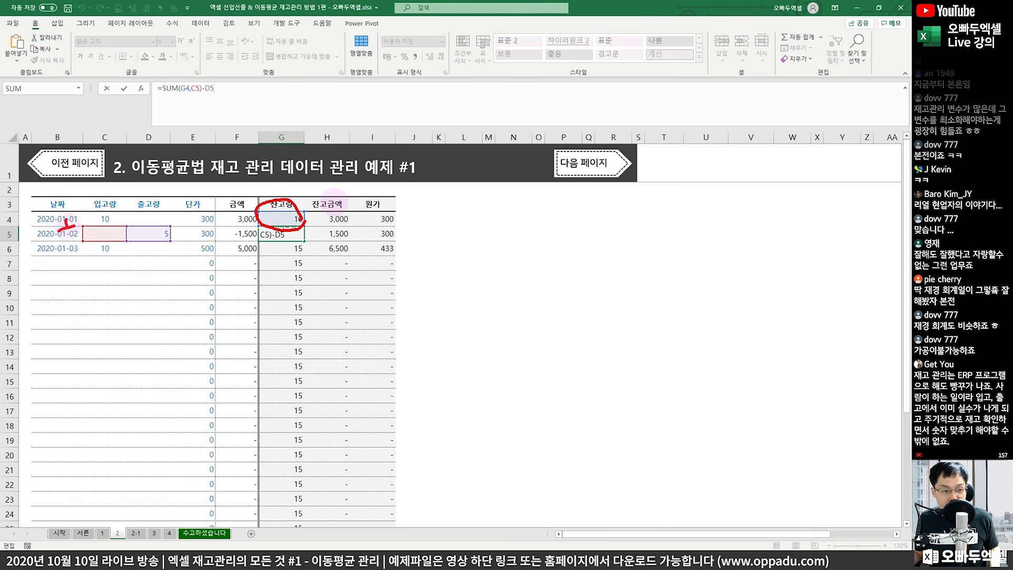
left_click_drag(60, 229, 74, 227)
mouse_move(105, 221)
left_mouse_down()
mouse_move(85, 243)
mouse_move(112, 236)
mouse_move(123, 217)
left_mouse_up()
mouse_move(159, 224)
left_mouse_down()
mouse_move(136, 243)
mouse_move(167, 236)
left_mouse_up()
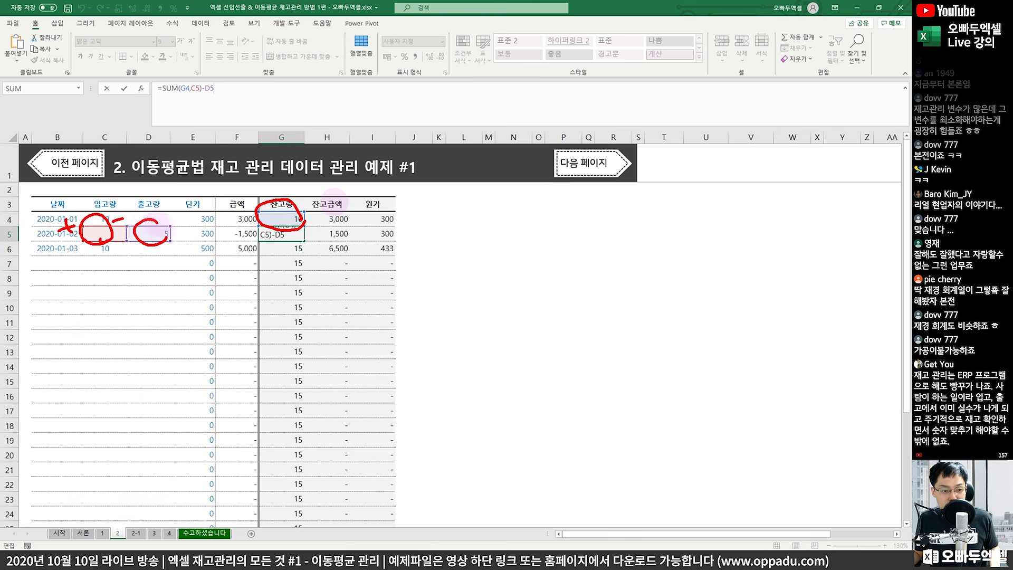
mouse_move(287, 237)
left_mouse_down()
mouse_move(266, 259)
mouse_move(300, 217)
mouse_move(309, 261)
mouse_move(315, 231)
mouse_move(352, 239)
left_mouse_up()
key("Escape")
key("Escape")
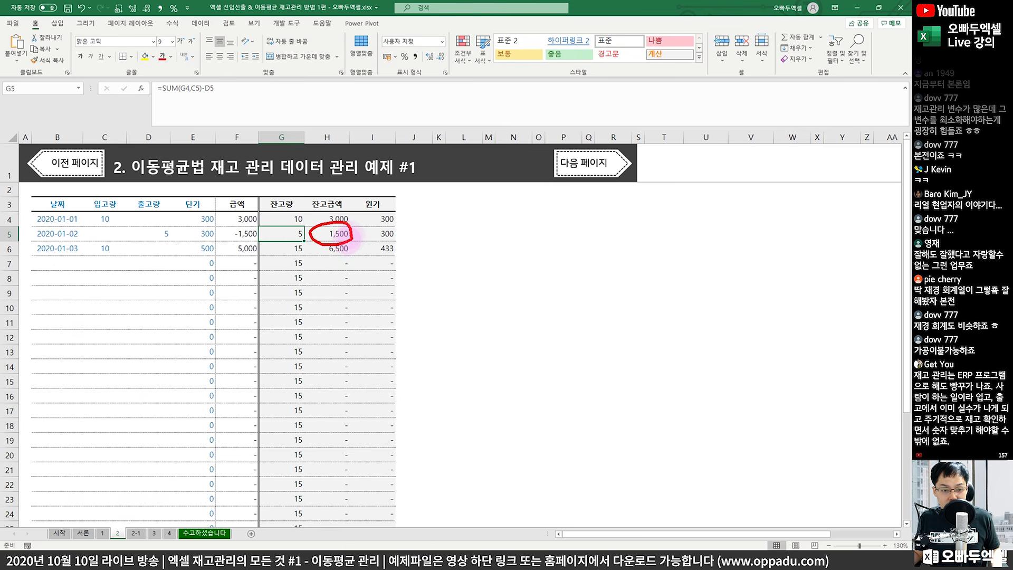
key("Escape")
- Open the 잔고금액 formula in H5 and circle the previous balance amount H4, the 금액 in F5 and the 출고량 in D5
double_click(340, 236)
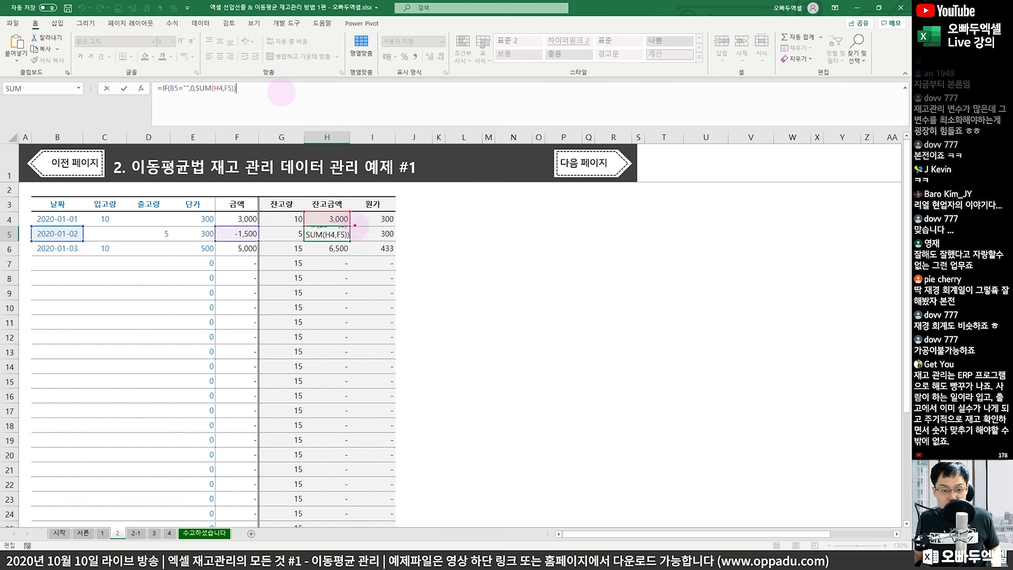
left_click_drag(346, 229, 352, 225)
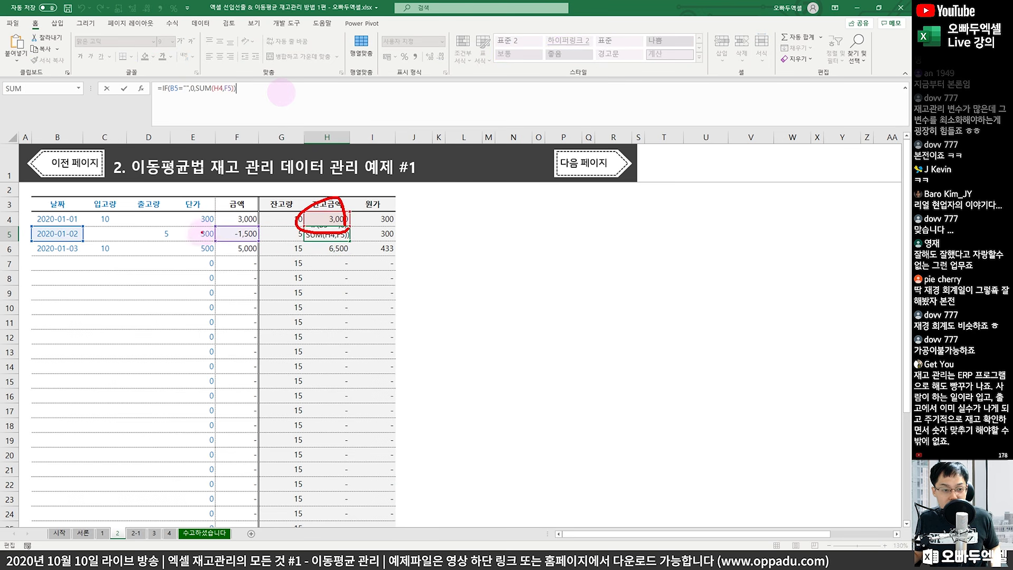
mouse_move(263, 237)
left_mouse_down()
mouse_move(224, 240)
mouse_move(259, 252)
left_mouse_up()
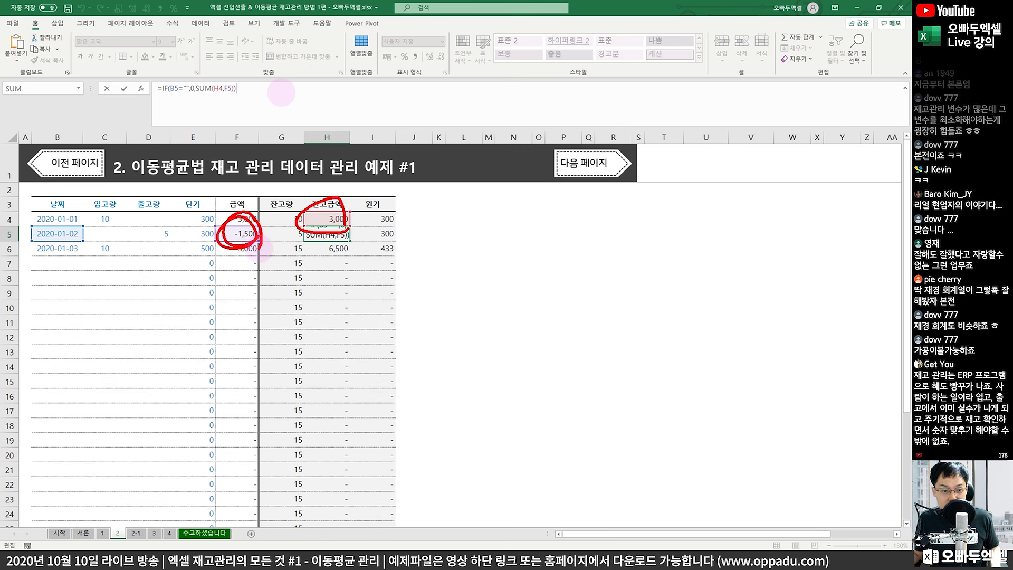
mouse_move(182, 216)
left_mouse_down()
mouse_move(159, 242)
mouse_move(191, 232)
left_mouse_up()
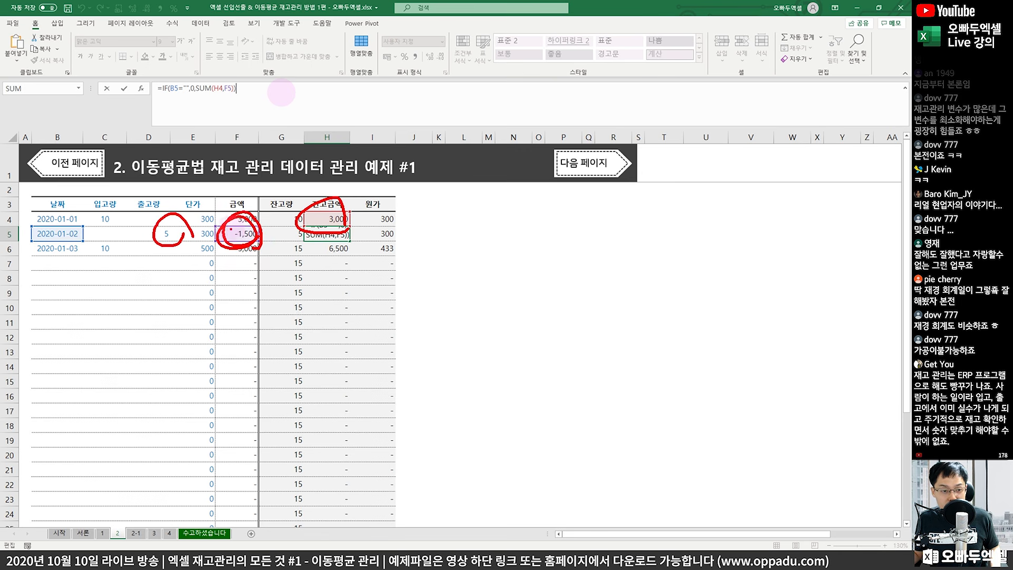
mouse_move(259, 224)
left_mouse_down()
mouse_move(244, 254)
mouse_move(261, 236)
left_mouse_up()
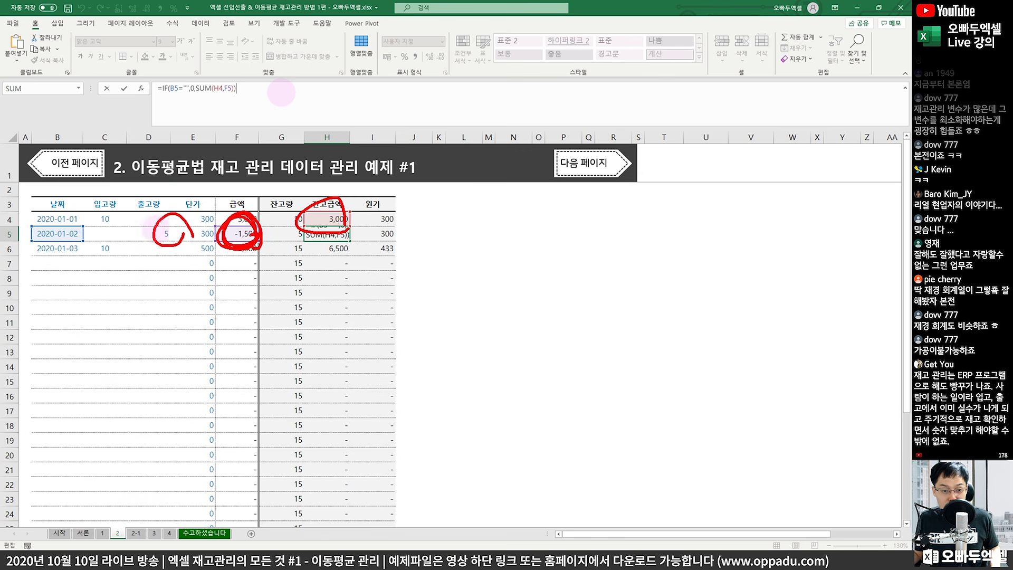
left_click_drag(125, 238, 142, 232)
left_click_drag(136, 224, 138, 240)
mouse_move(253, 211)
left_mouse_down()
mouse_move(218, 232)
mouse_move(250, 238)
left_mouse_up()
mouse_move(316, 232)
left_mouse_down()
mouse_move(349, 224)
mouse_move(338, 200)
mouse_move(348, 226)
mouse_move(379, 191)
left_mouse_up()
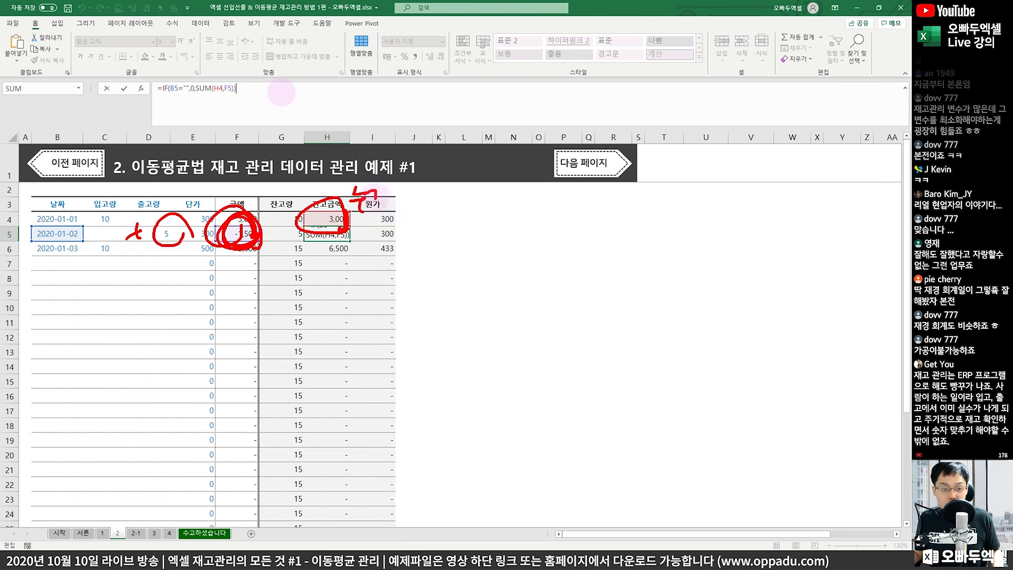
key("Escape")
- Open the 원가 formula in I5 and mark the 잔고금액 and 잔고량 cells it divides
key("Tab")
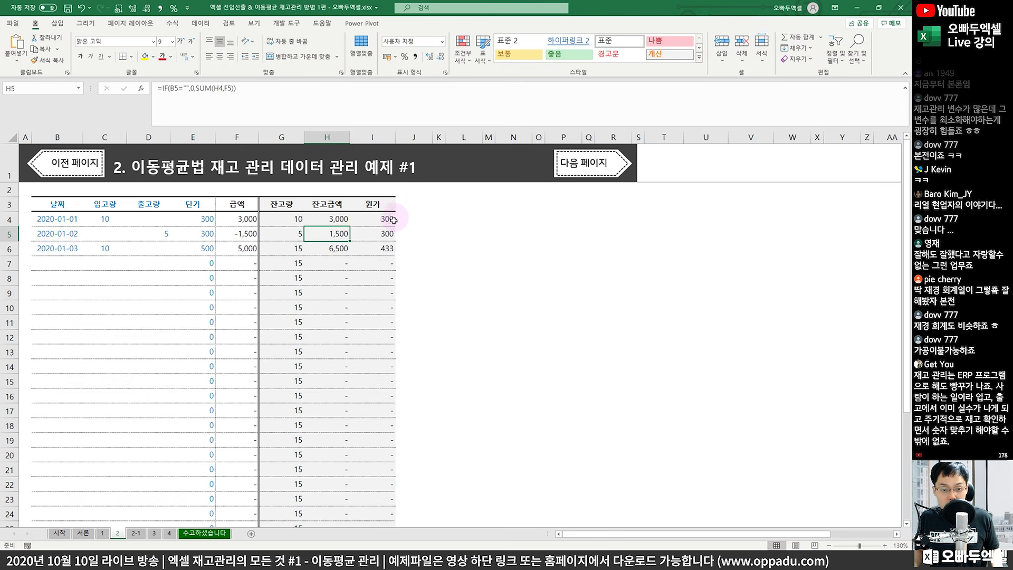
left_click(254, 99)
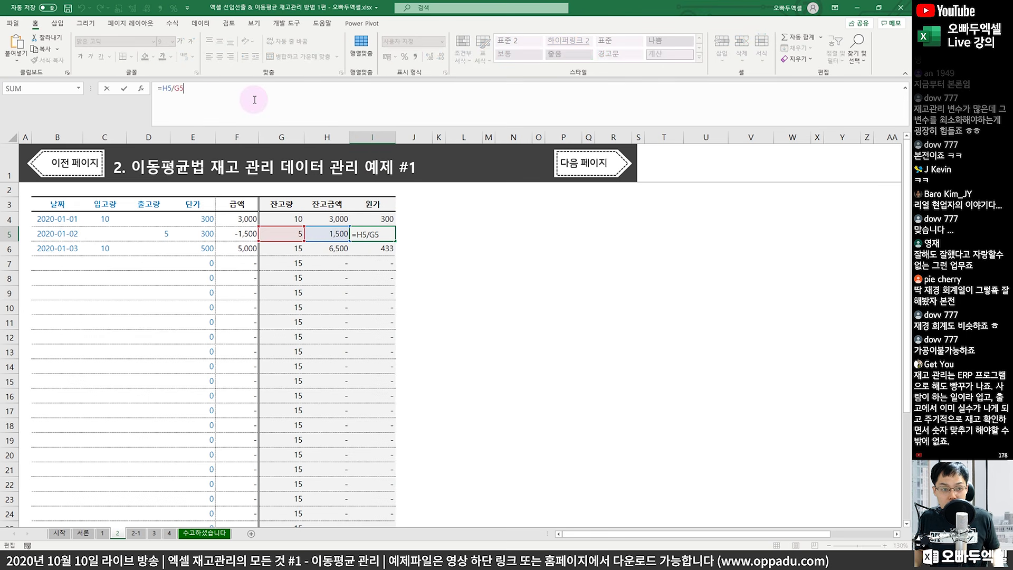
mouse_move(364, 245)
left_mouse_down()
mouse_move(322, 245)
mouse_move(354, 227)
mouse_move(288, 241)
left_mouse_up()
left_click_drag(378, 198, 335, 264)
key("Escape")
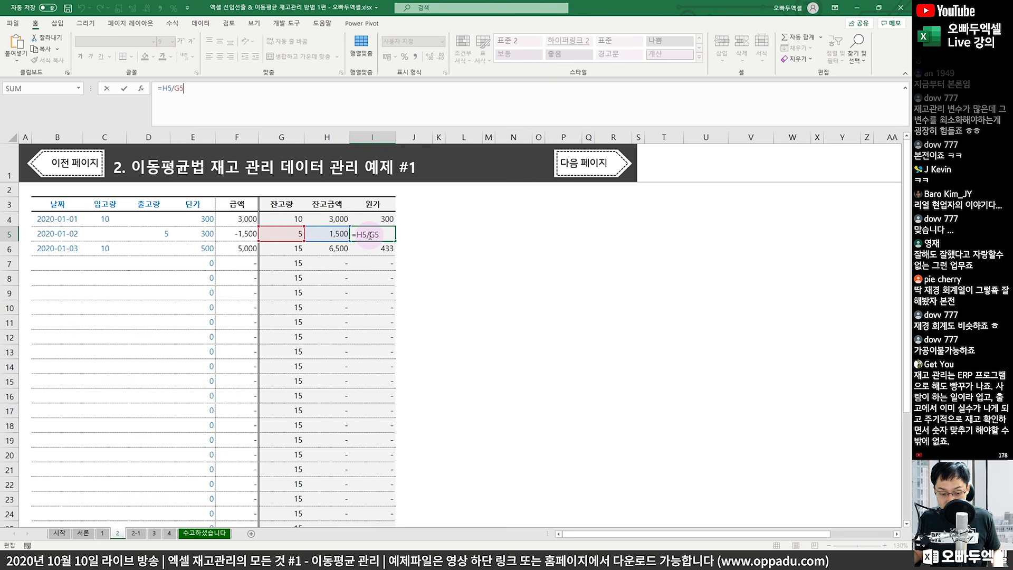
key("Escape")
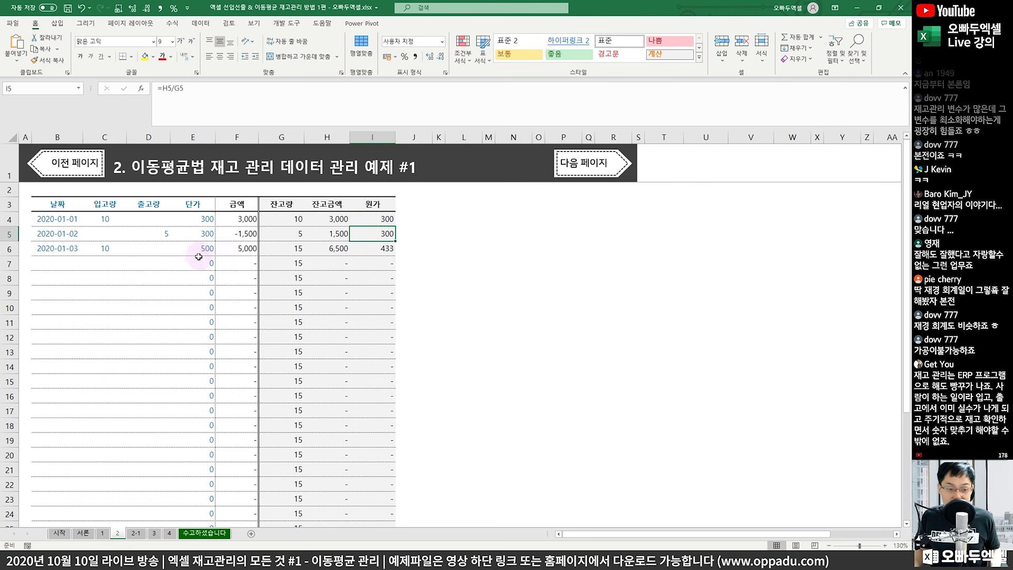
- Circle the first row's 단가, then the 2020-01-02 row's date, 출고량 and 단가, and erase the marks
left_click(74, 258)
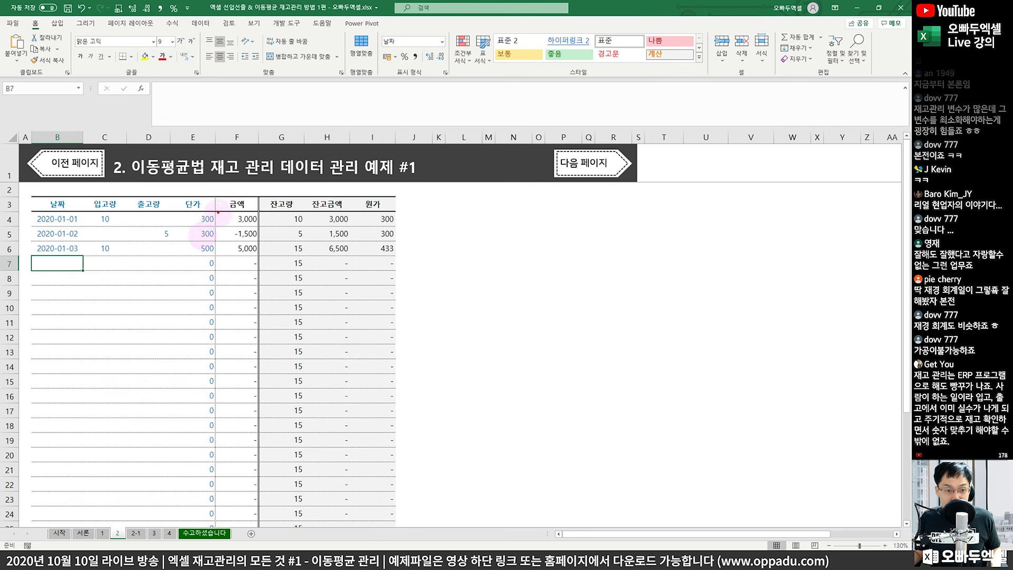
left_click_drag(218, 212, 216, 221)
left_click_drag(79, 225, 54, 233)
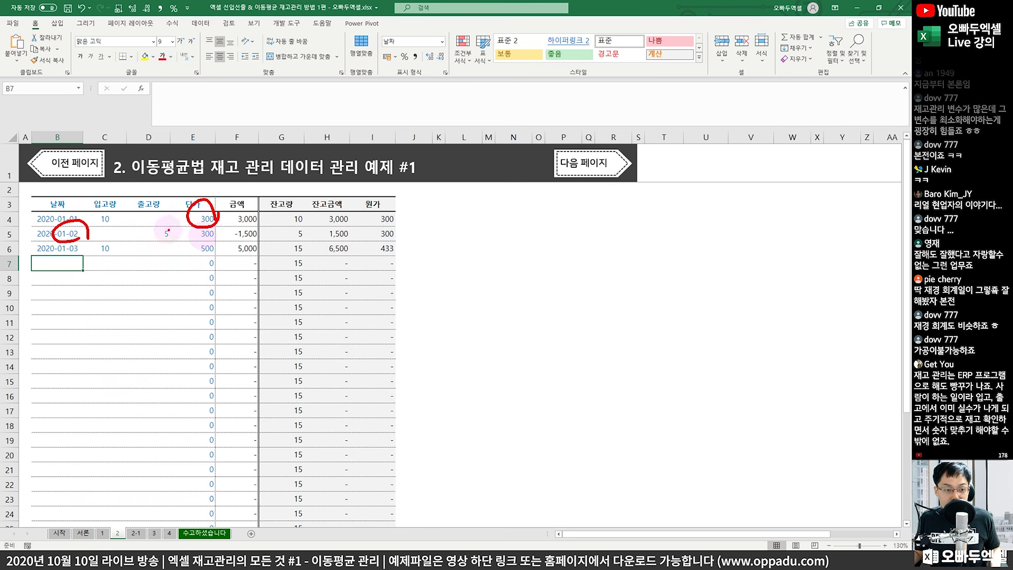
mouse_move(168, 230)
left_mouse_down()
mouse_move(232, 234)
mouse_move(219, 244)
left_mouse_up()
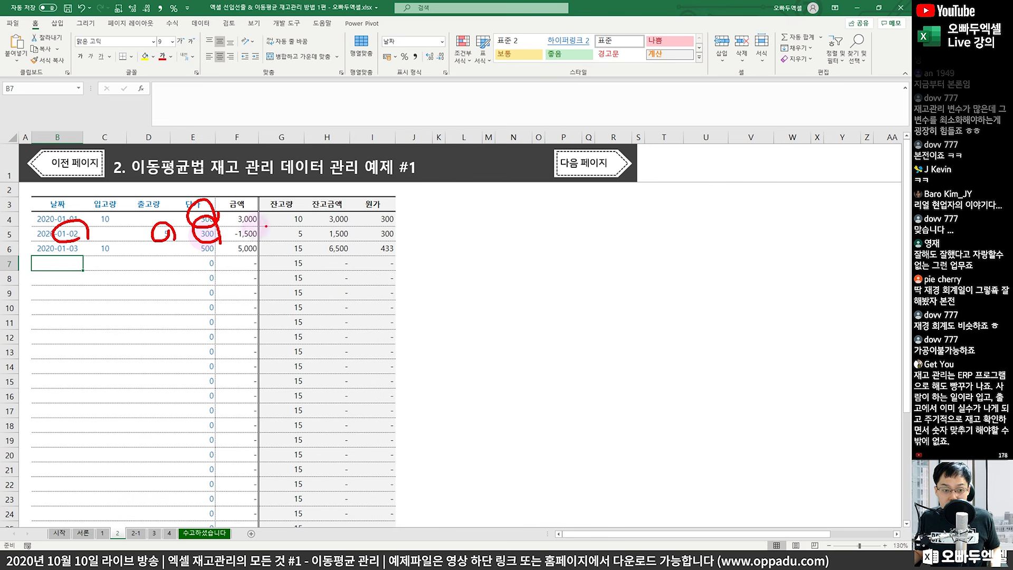
key("e")
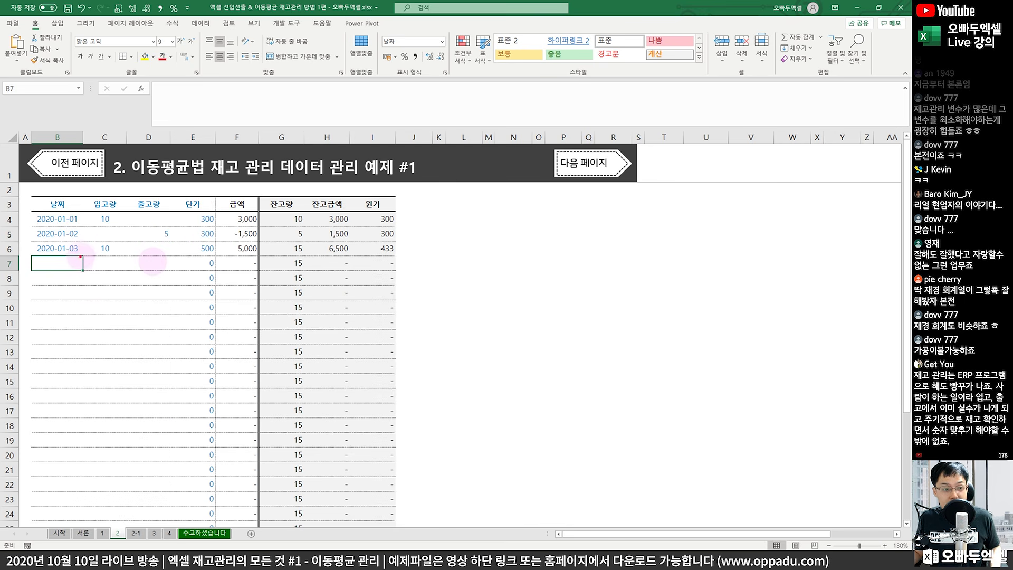
- Circle the 2020-01-03 row's date, 단가 500, 입고량 10 and 금액 5,000
left_click_drag(83, 249, 80, 259)
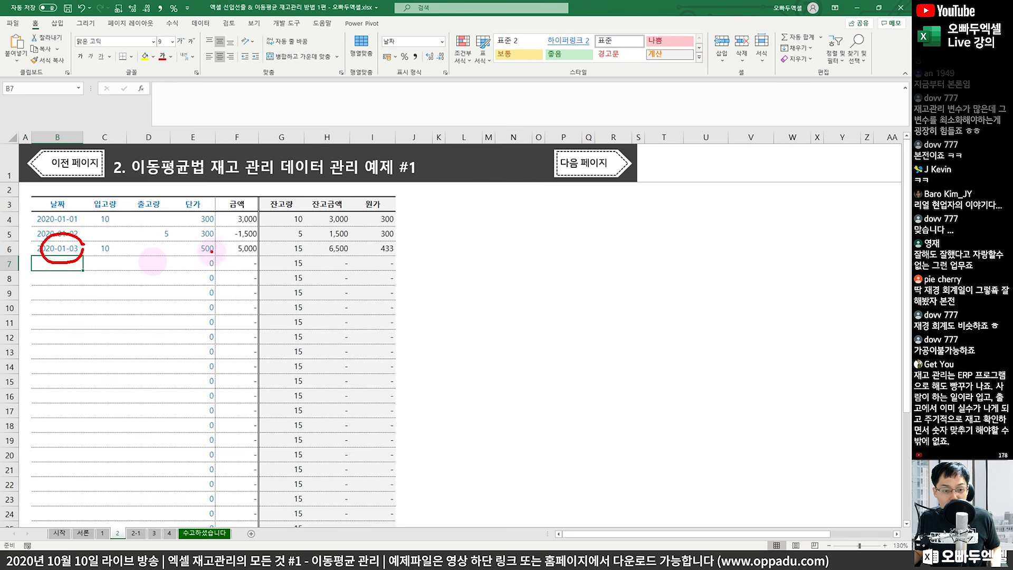
mouse_move(212, 252)
left_mouse_down()
mouse_move(192, 238)
mouse_move(214, 247)
left_mouse_up()
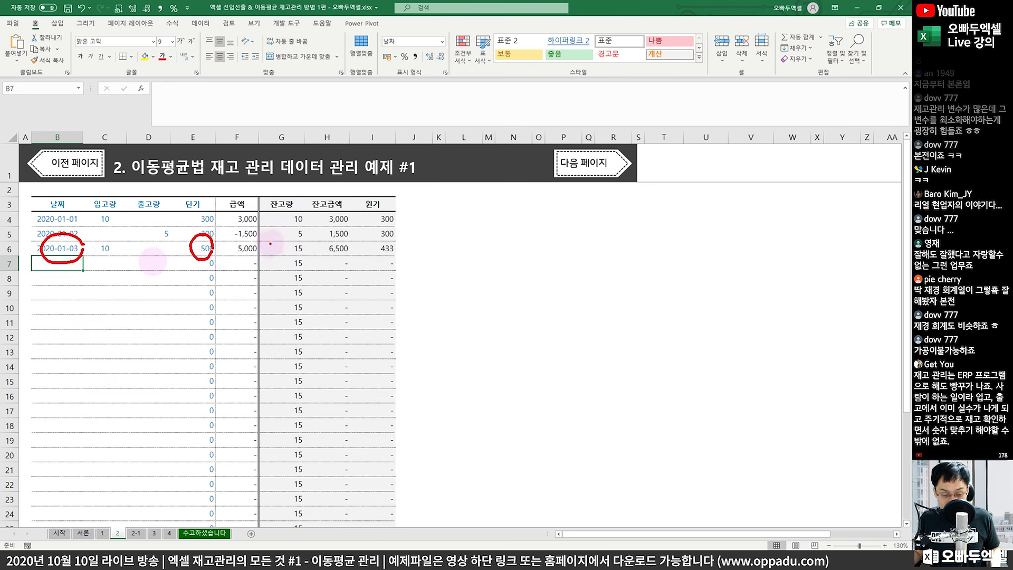
mouse_move(115, 243)
left_mouse_down()
mouse_move(105, 258)
mouse_move(113, 241)
left_mouse_up()
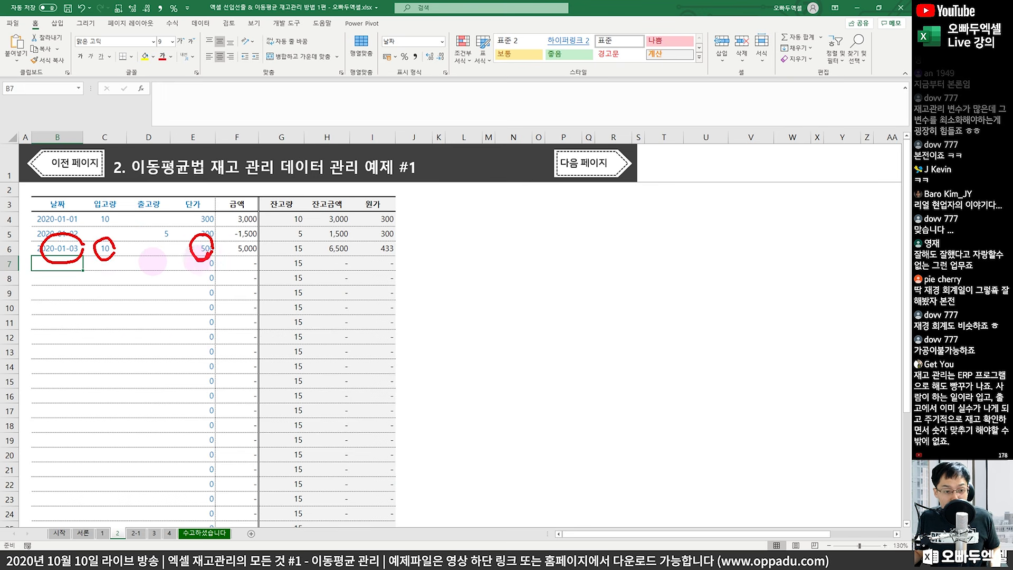
left_click_drag(197, 260, 213, 247)
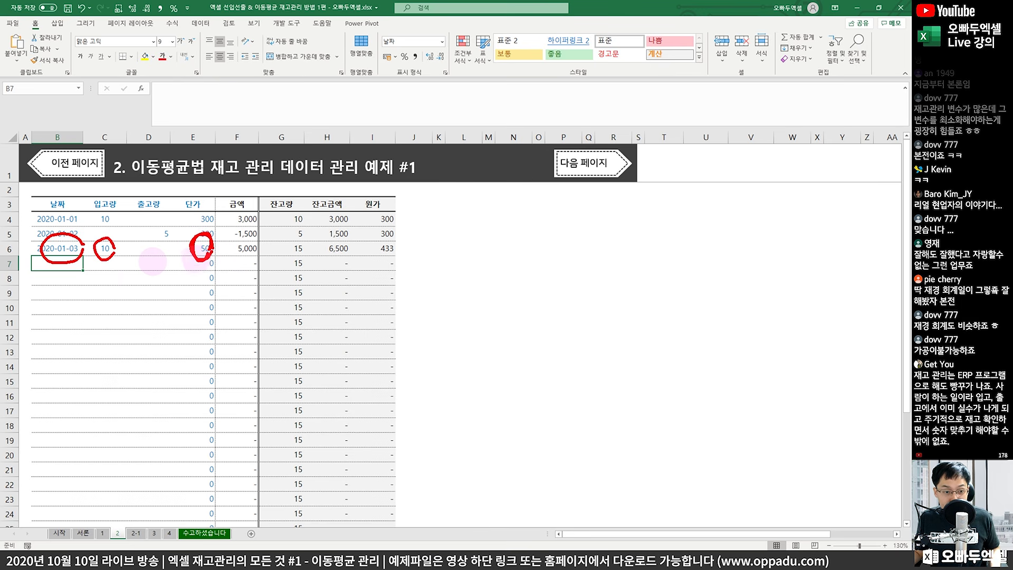
mouse_move(260, 252)
left_mouse_down()
mouse_move(232, 260)
mouse_move(261, 237)
left_mouse_up()
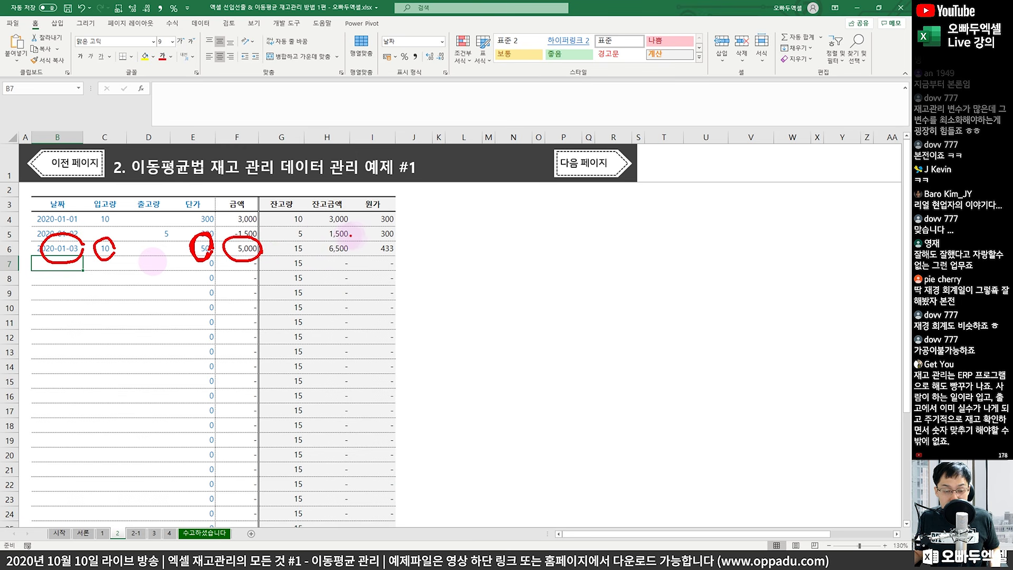
- Trace the 2020-01-03 row's 잔고금액 and 잔고량 from the previous balances, write 433 beside its 원가, and clear the marks
mouse_move(353, 236)
left_mouse_down()
mouse_move(251, 232)
mouse_move(263, 246)
mouse_move(253, 259)
mouse_move(326, 262)
mouse_move(349, 254)
mouse_move(319, 248)
mouse_move(351, 244)
mouse_move(362, 258)
left_mouse_up()
left_click(309, 245)
left_click_drag(355, 253, 354, 270)
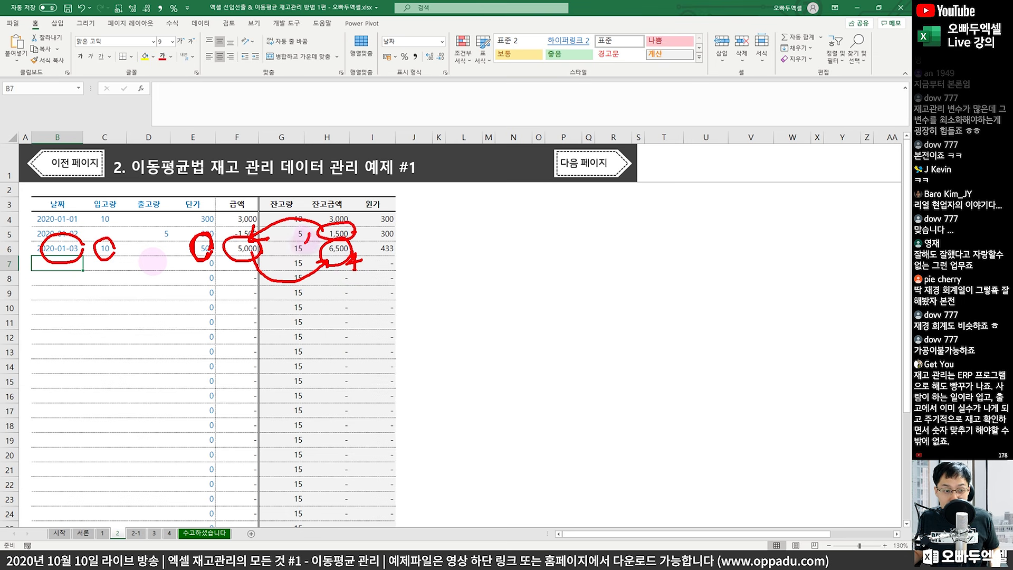
left_click_drag(305, 239, 309, 230)
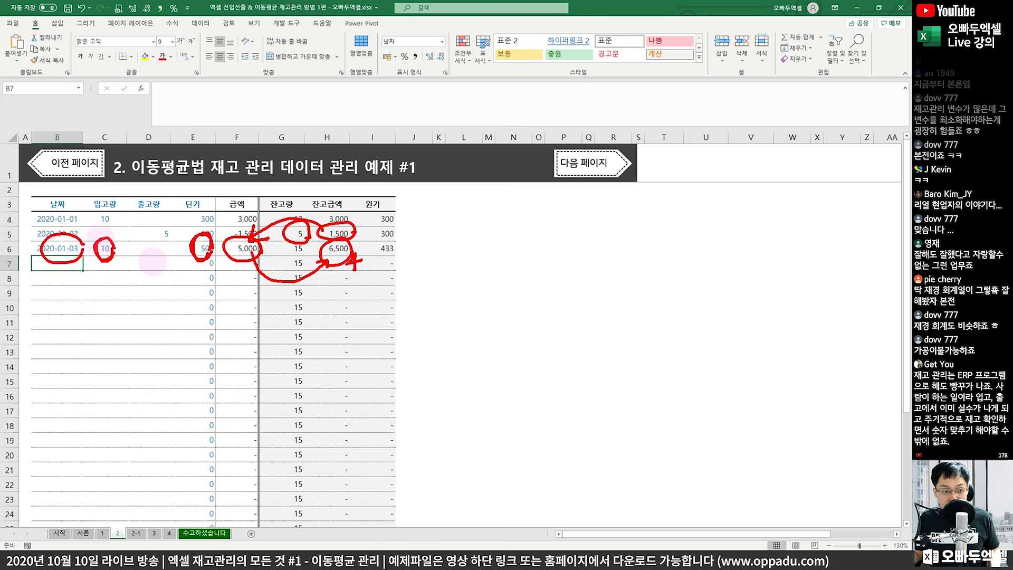
mouse_move(108, 253)
left_mouse_down()
mouse_move(195, 290)
mouse_move(270, 262)
mouse_move(298, 228)
mouse_move(277, 261)
mouse_move(295, 247)
left_mouse_up()
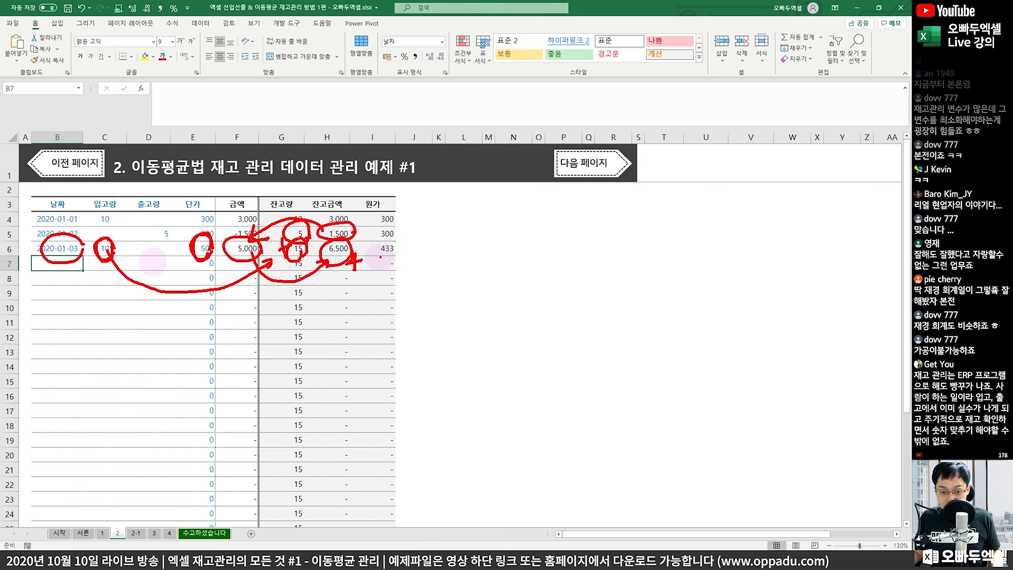
mouse_move(400, 251)
left_mouse_down()
mouse_move(429, 259)
mouse_move(419, 268)
mouse_move(441, 267)
mouse_move(409, 232)
mouse_move(453, 253)
left_mouse_up()
left_click(448, 265)
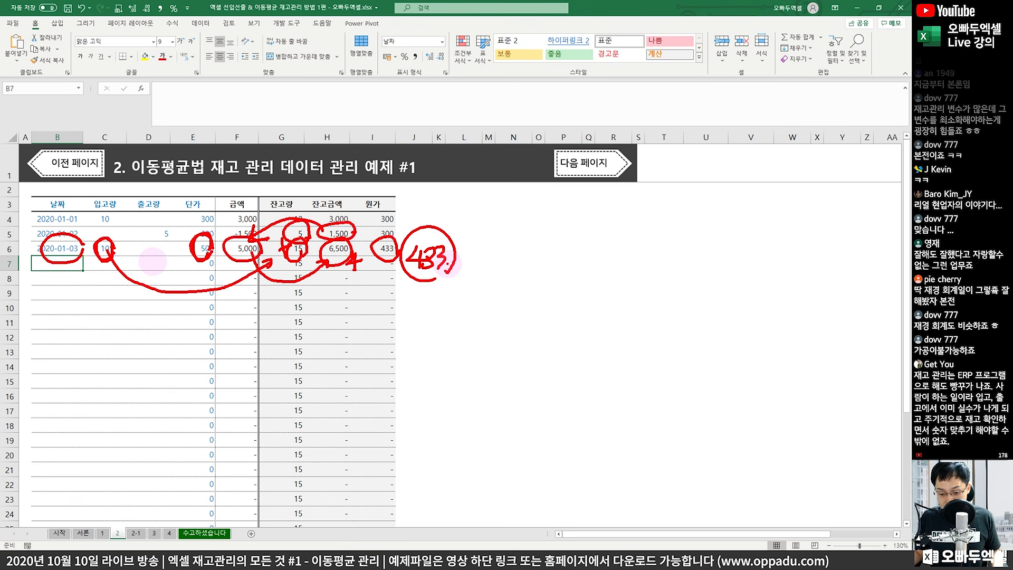
key("Escape")
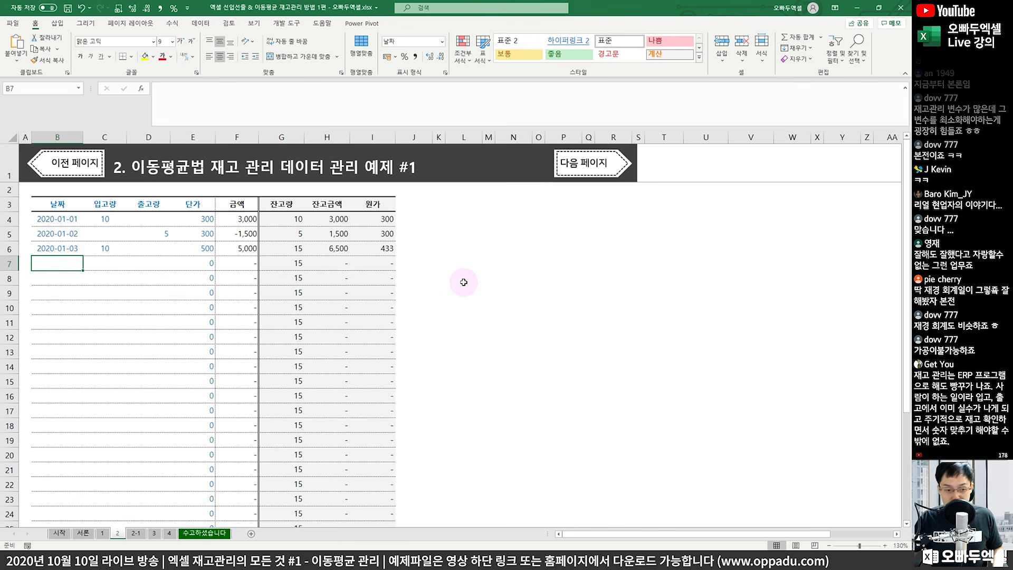
- Enter 2020-01-04 with 출고량 5 in row 7, and trace the previous row's 원가 into its 금액 calculation
type("2020-01-04")
key("Tab")
key("Tab")
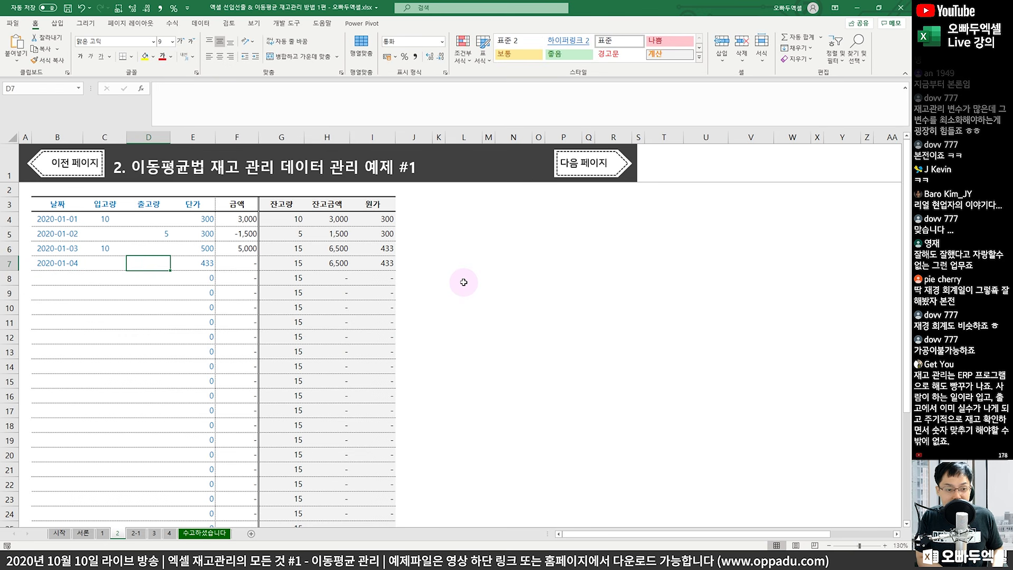
type("5")
key("Tab")
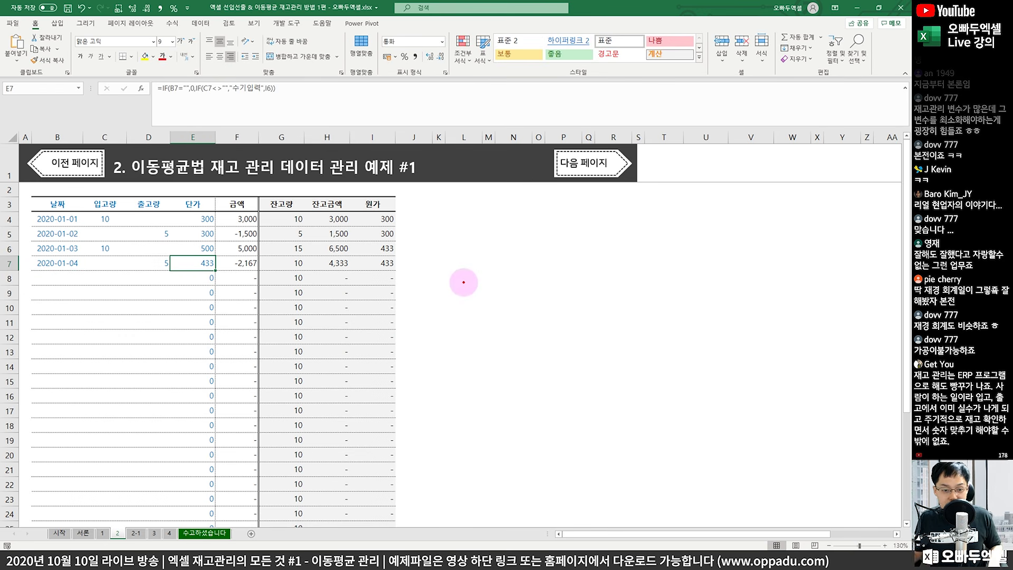
mouse_move(404, 254)
left_mouse_down()
mouse_move(370, 251)
mouse_move(401, 243)
mouse_move(345, 319)
mouse_move(232, 277)
mouse_move(222, 258)
mouse_move(234, 275)
left_mouse_up()
key("Escape")
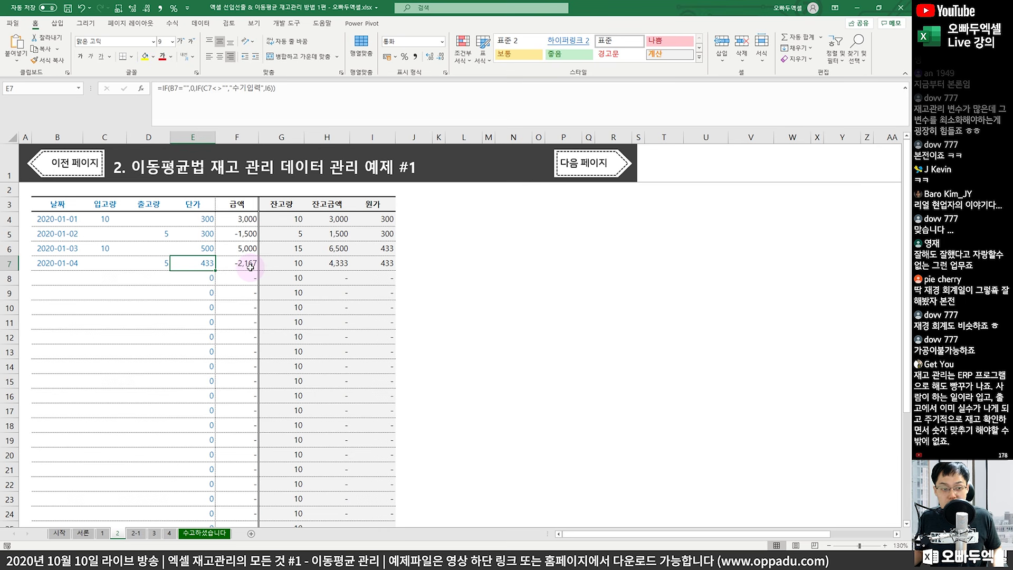
- Enter 2020-01-05 with 입고량 10 as the transaction in row 8
left_click(73, 280)
type("1/5")
key("Tab")
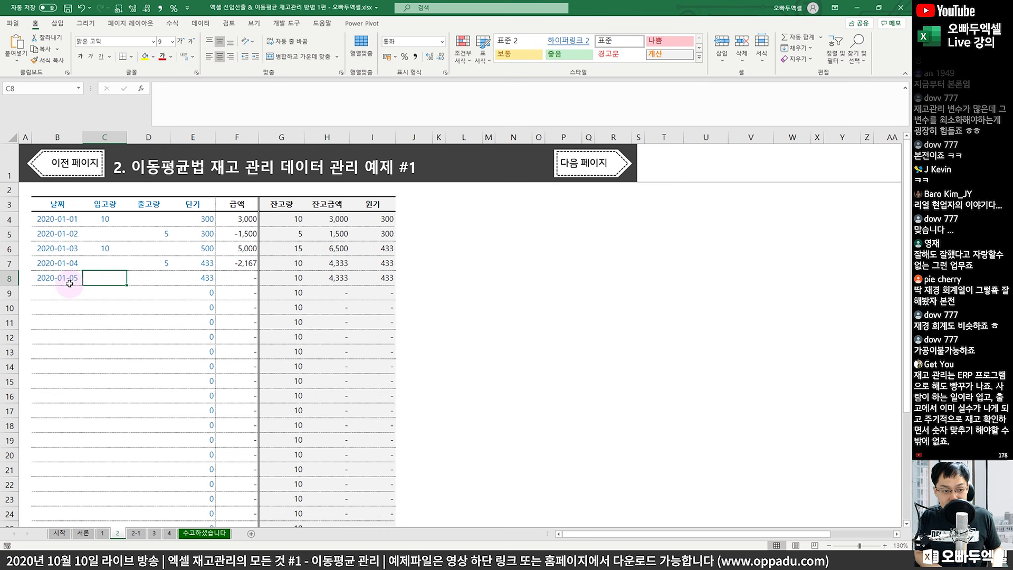
type("10")
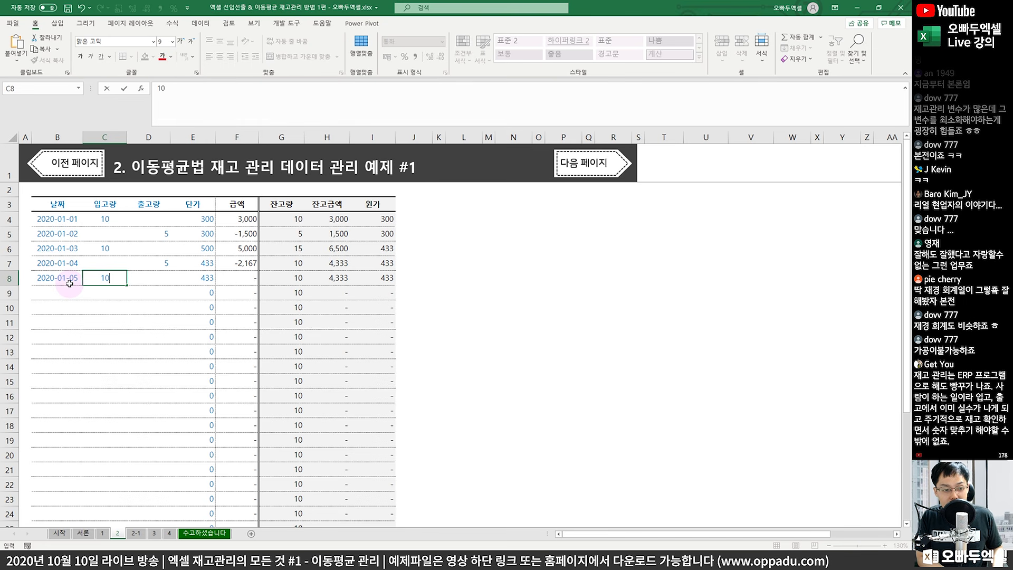
key("Tab")
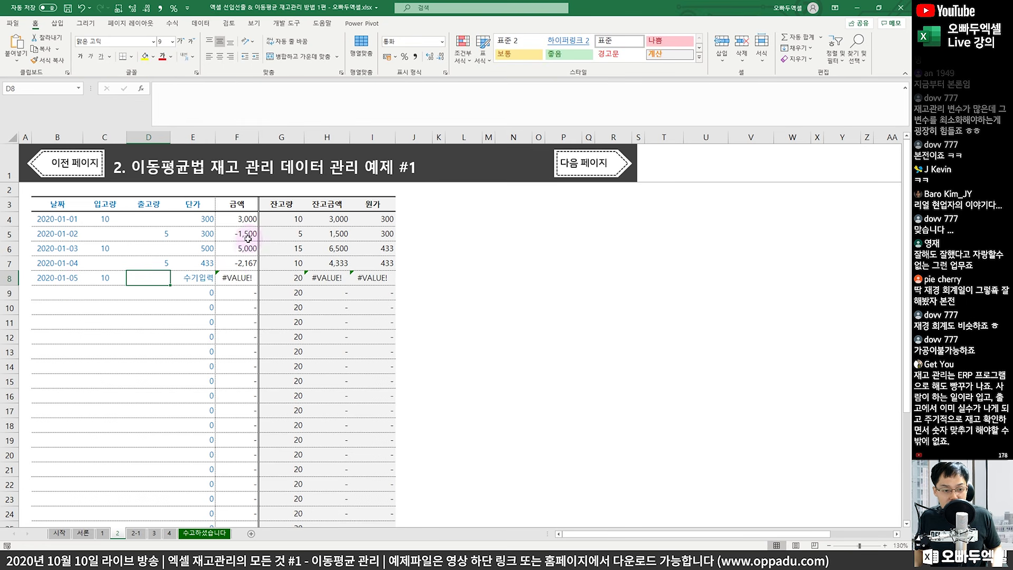
- Open row 8's 단가 formula, circle its B8 condition, cross out the row's date, and circle the 0 in the 단가 cell below
left_click(213, 280)
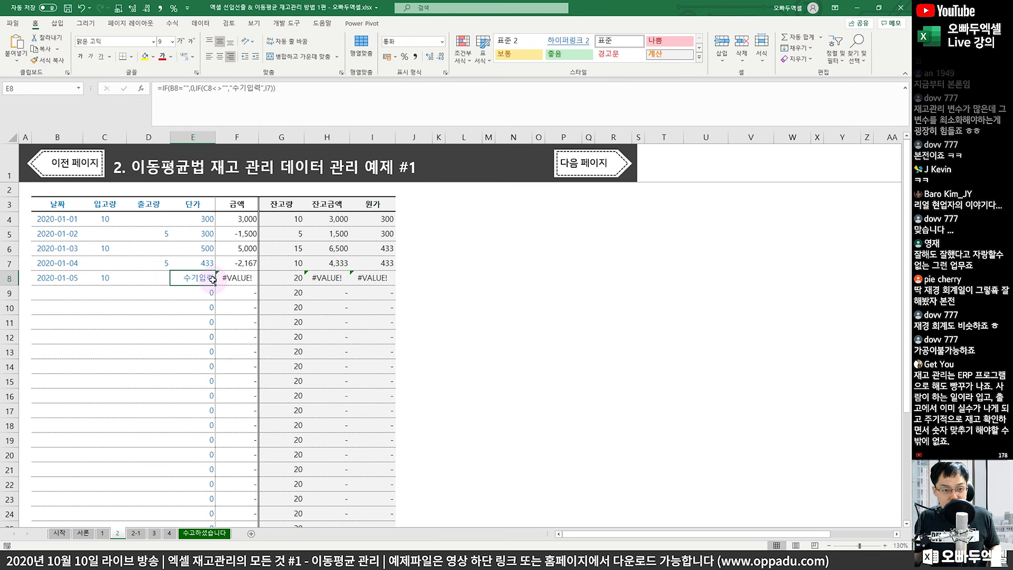
double_click(212, 279)
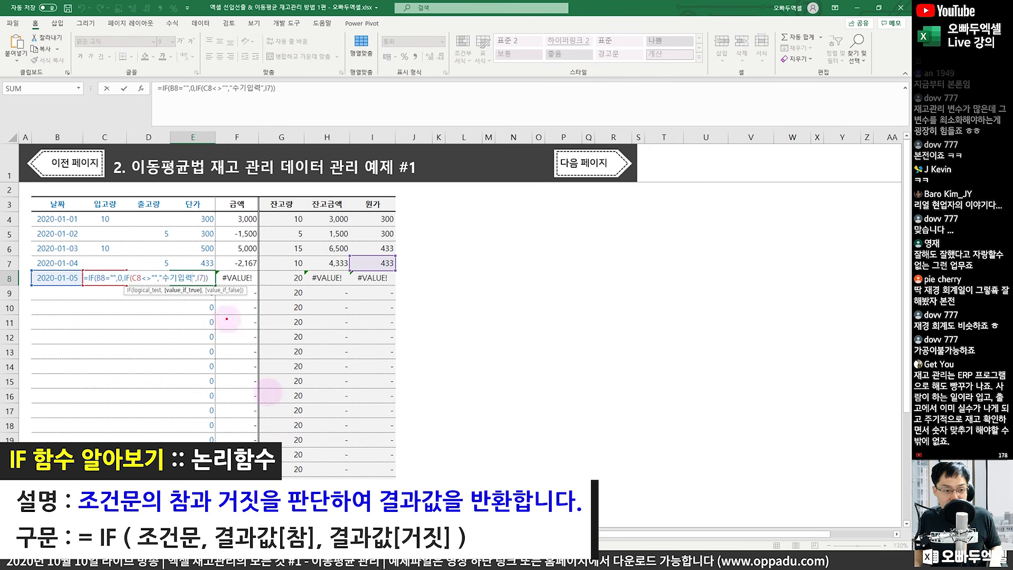
left_click(280, 89)
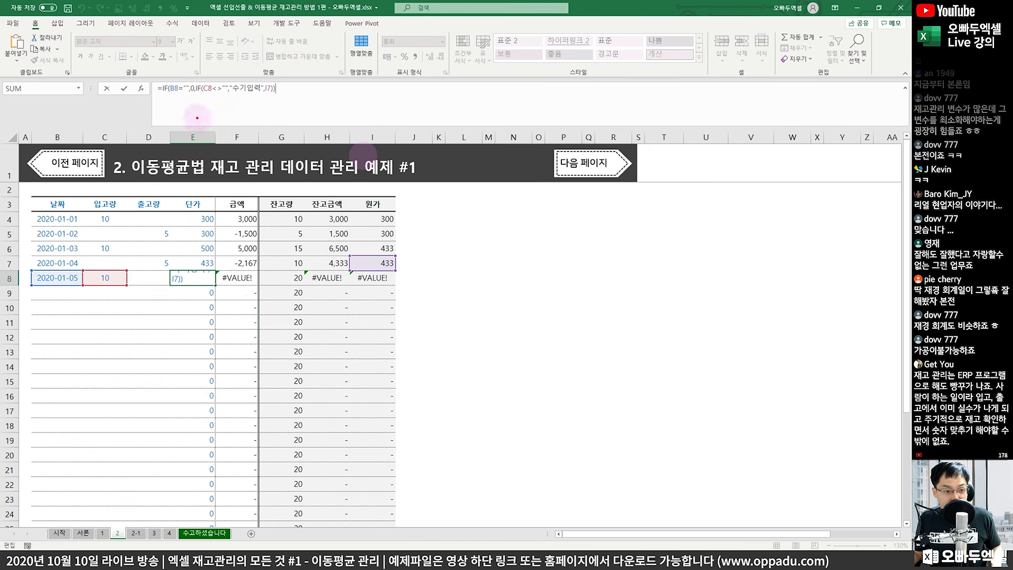
mouse_move(187, 94)
left_mouse_down()
mouse_move(160, 100)
mouse_move(168, 74)
mouse_move(188, 91)
left_mouse_up()
mouse_move(68, 262)
left_mouse_down()
mouse_move(48, 287)
mouse_move(69, 284)
mouse_move(52, 304)
mouse_move(69, 302)
left_mouse_up()
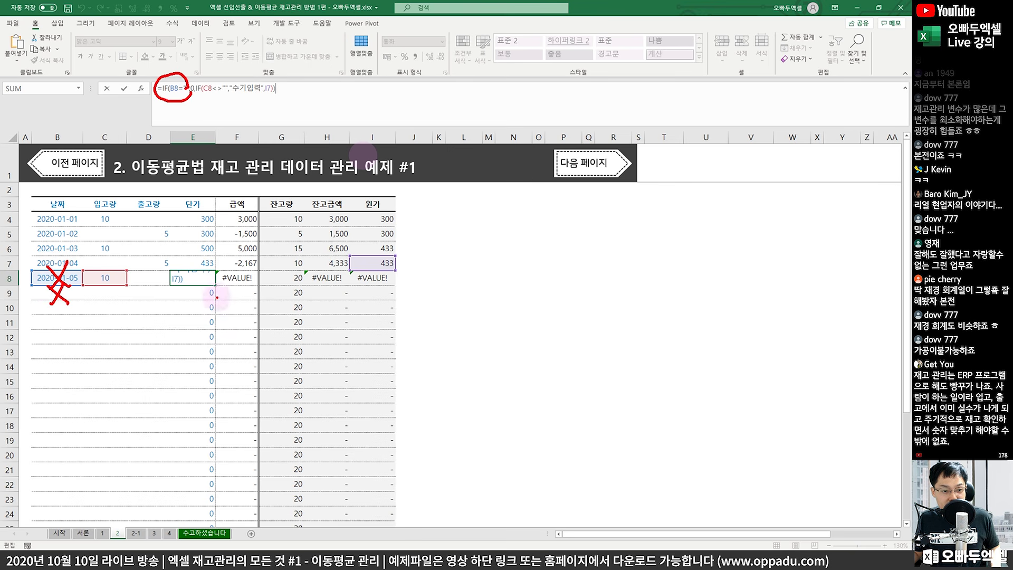
left_click_drag(210, 294, 217, 298)
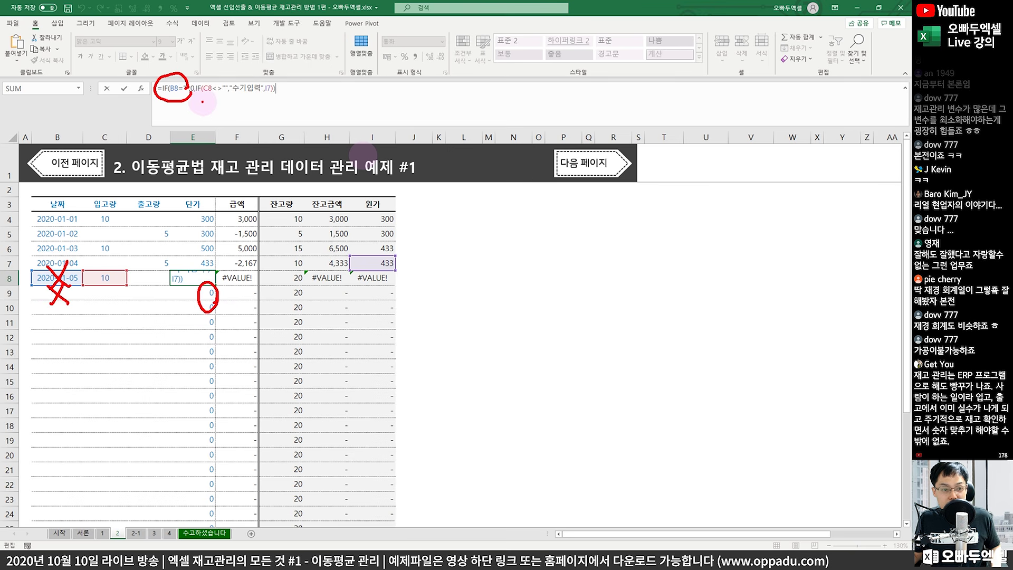
- Circle the formula's C8 condition, write 입고 over the 입고량 column, mark the 수기입력 result, and draw across to 출고량
left_click(218, 90)
mouse_move(218, 90)
left_mouse_down()
mouse_move(193, 87)
mouse_move(204, 108)
left_mouse_up()
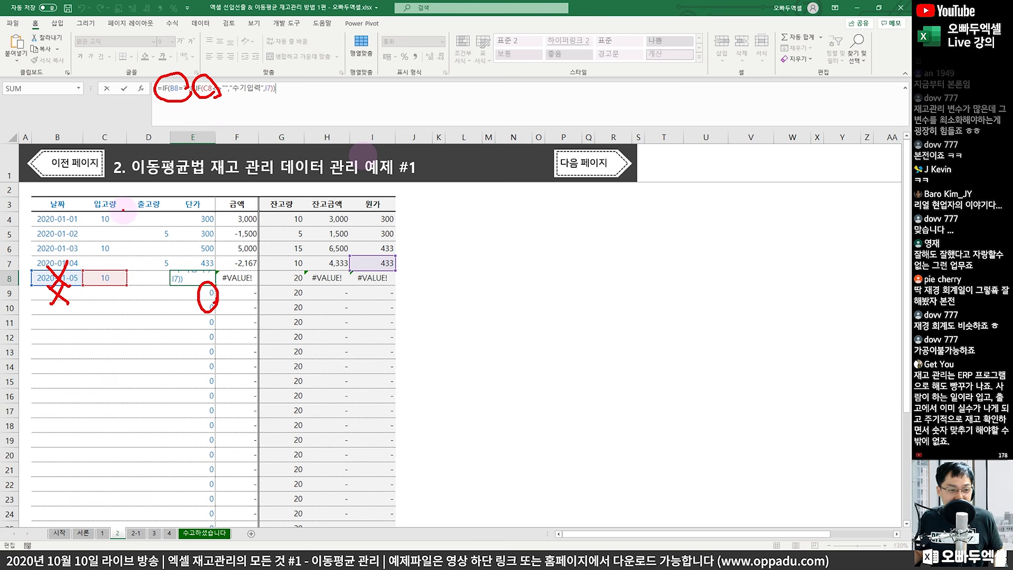
mouse_move(94, 266)
left_mouse_down()
mouse_move(115, 253)
mouse_move(98, 235)
mouse_move(126, 239)
left_mouse_up()
mouse_move(129, 242)
left_mouse_down()
mouse_move(121, 267)
mouse_move(140, 248)
left_mouse_up()
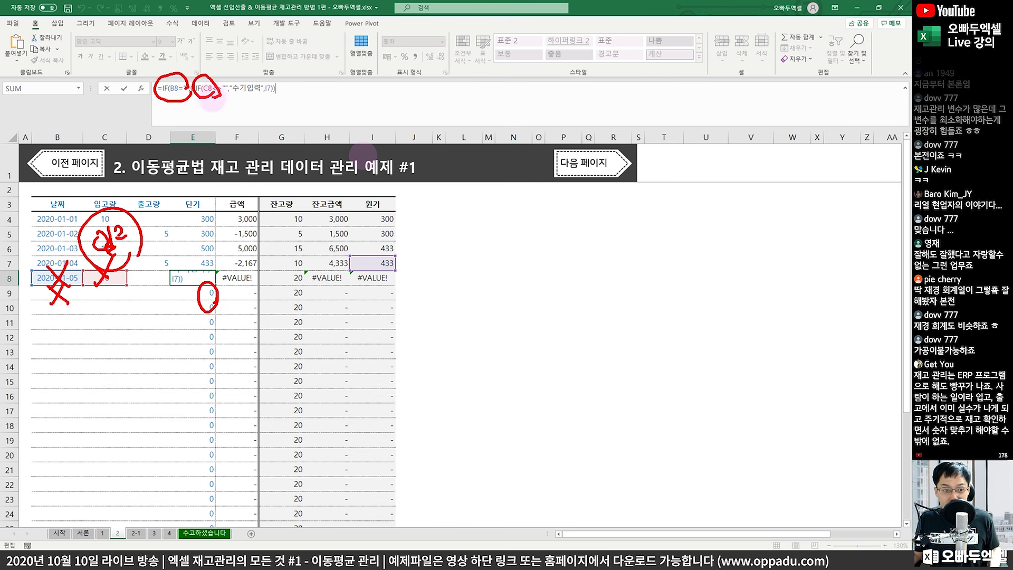
mouse_move(222, 95)
left_mouse_down()
mouse_move(199, 87)
mouse_move(234, 84)
mouse_move(258, 102)
left_mouse_up()
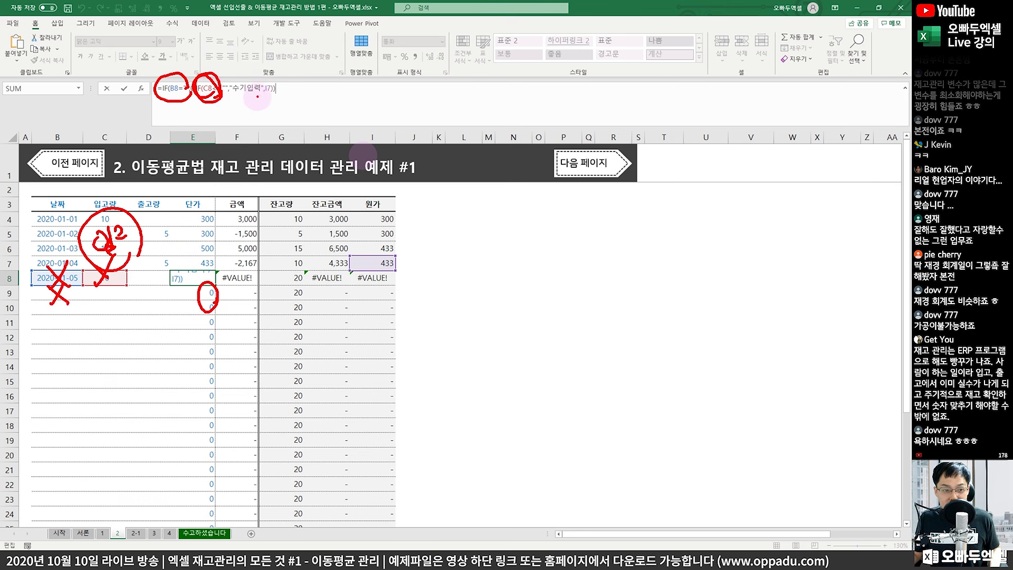
mouse_move(230, 71)
left_mouse_down()
mouse_move(271, 100)
mouse_move(256, 87)
mouse_move(269, 61)
left_mouse_up()
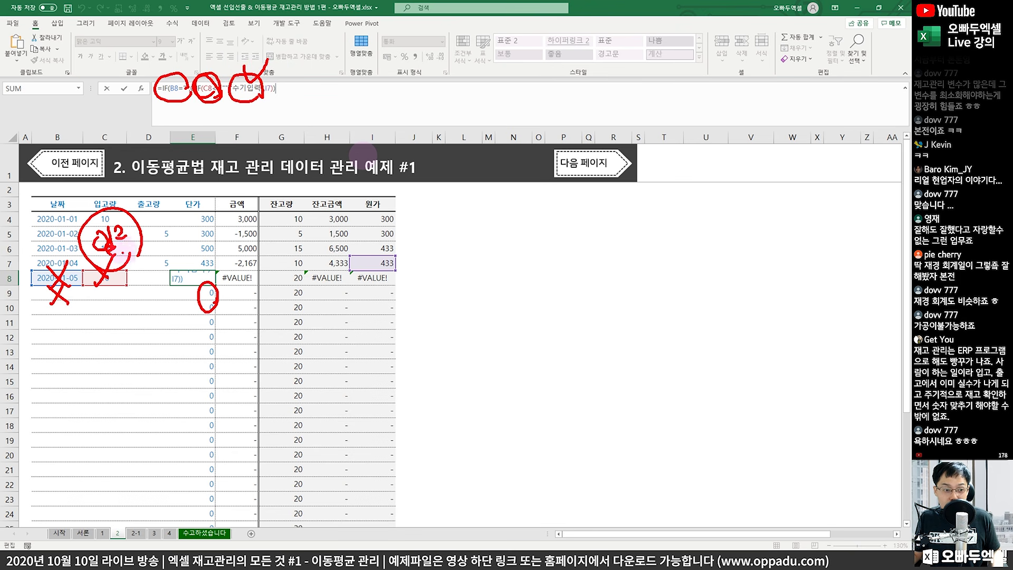
left_click_drag(122, 240, 176, 252)
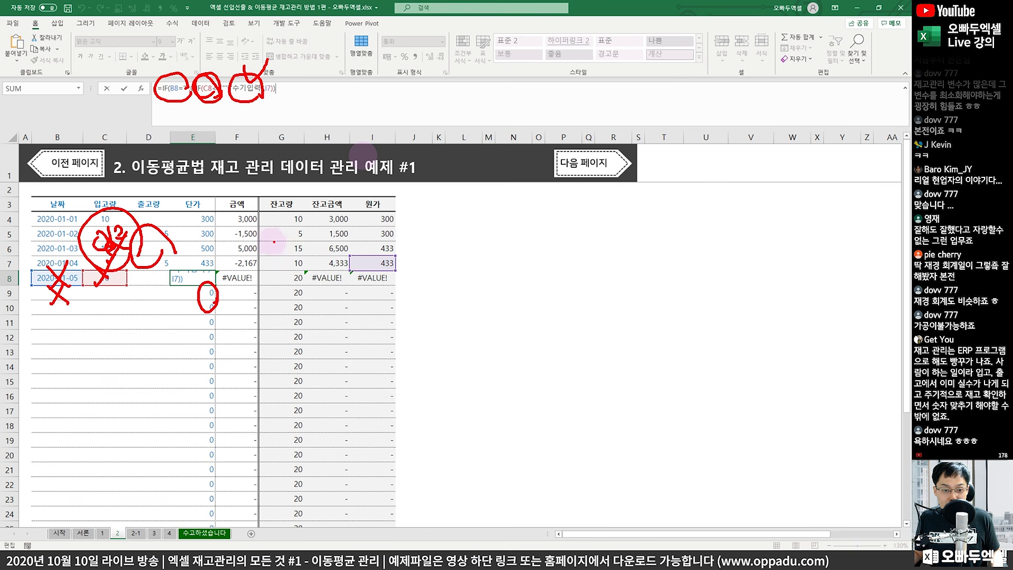
- Trace the previous row's 원가 into row 8's 단가, clear the marks, and set the 단가 to 700
mouse_move(393, 275)
left_mouse_down()
mouse_move(353, 264)
mouse_move(401, 264)
mouse_move(322, 200)
mouse_move(210, 258)
left_mouse_up()
key("Escape")
key("Escape")
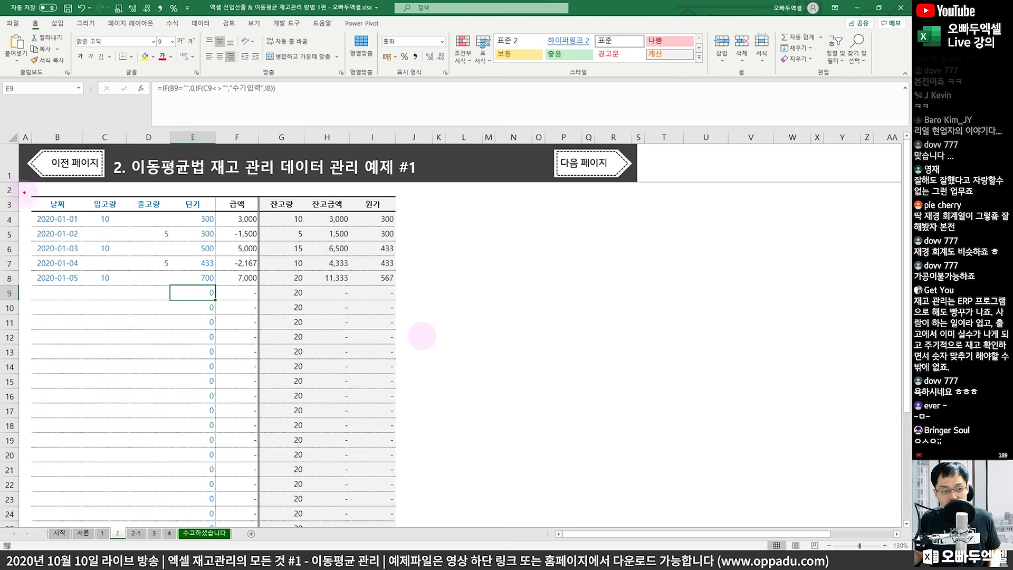
- Frame the whole transaction table with a red rectangle, add an arrow pointing at it, and clear the marks
mouse_move(24, 184)
left_mouse_down()
mouse_move(141, 282)
mouse_move(351, 384)
mouse_move(421, 464)
left_mouse_up()
left_click_drag(460, 167, 408, 182)
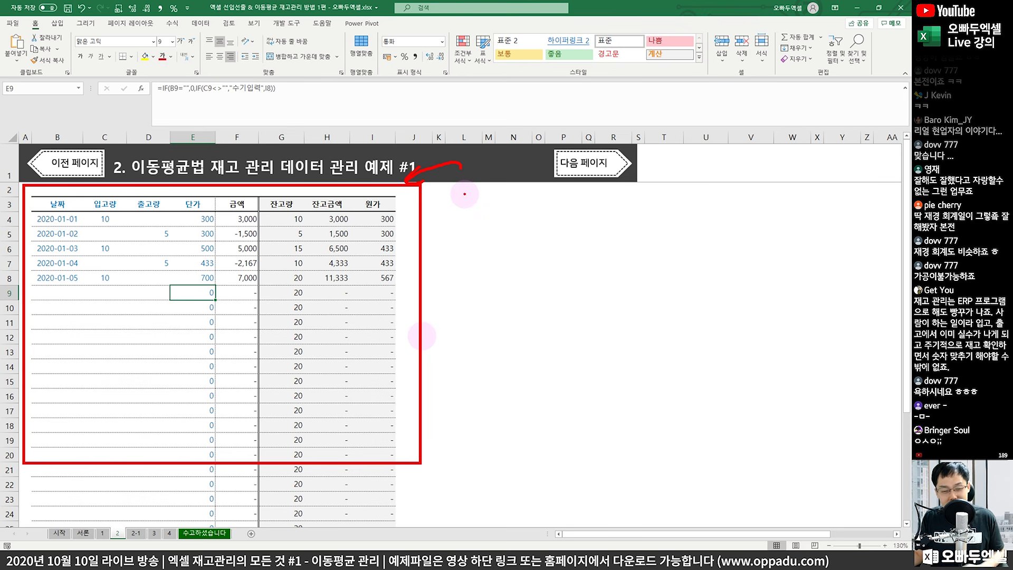
key("Escape")
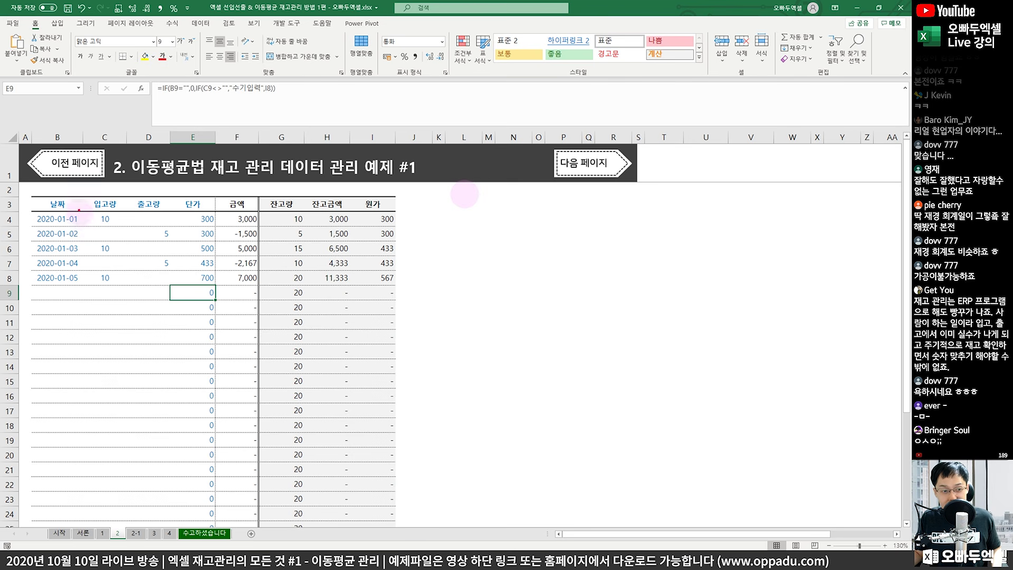
- Mark the date order down the rows, circle the 날짜 header, and write 구매, 입고 and an underlined In Progress note beside the table
mouse_move(79, 210)
left_mouse_down()
mouse_move(93, 199)
mouse_move(90, 235)
left_mouse_up()
left_click_drag(79, 252, 91, 249)
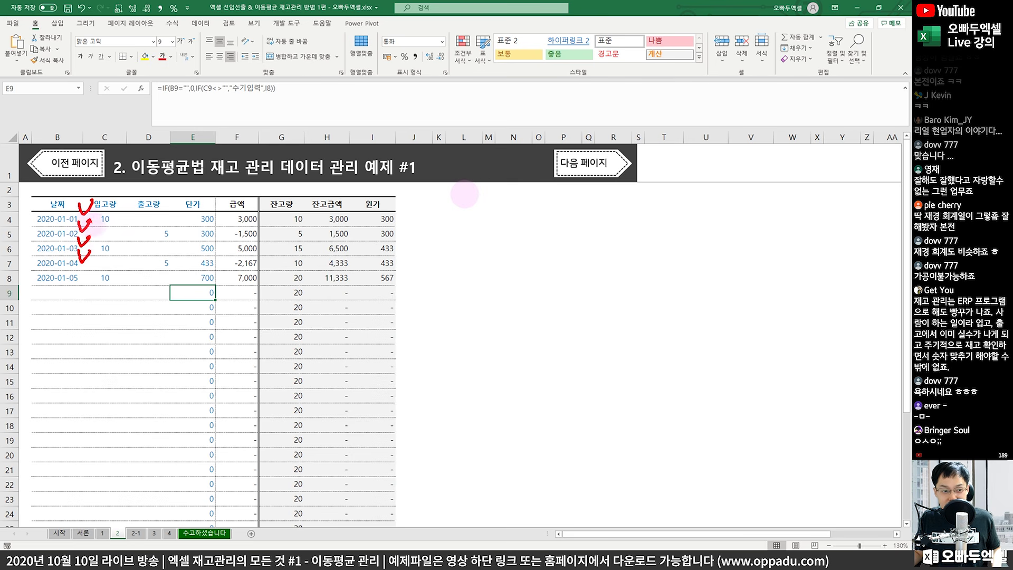
mouse_move(80, 199)
left_mouse_down()
mouse_move(89, 276)
mouse_move(100, 254)
left_mouse_up()
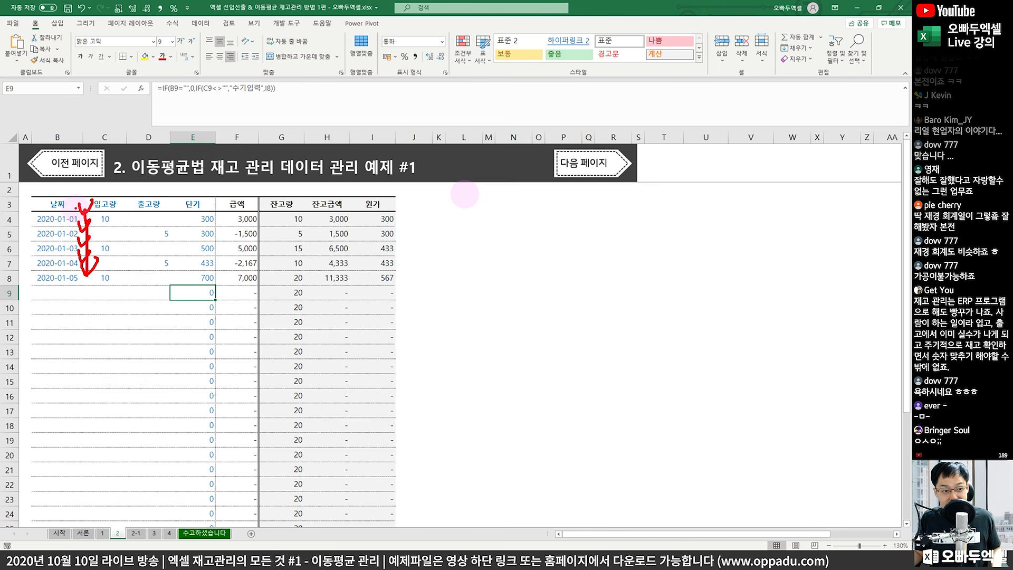
left_click_drag(73, 204, 59, 185)
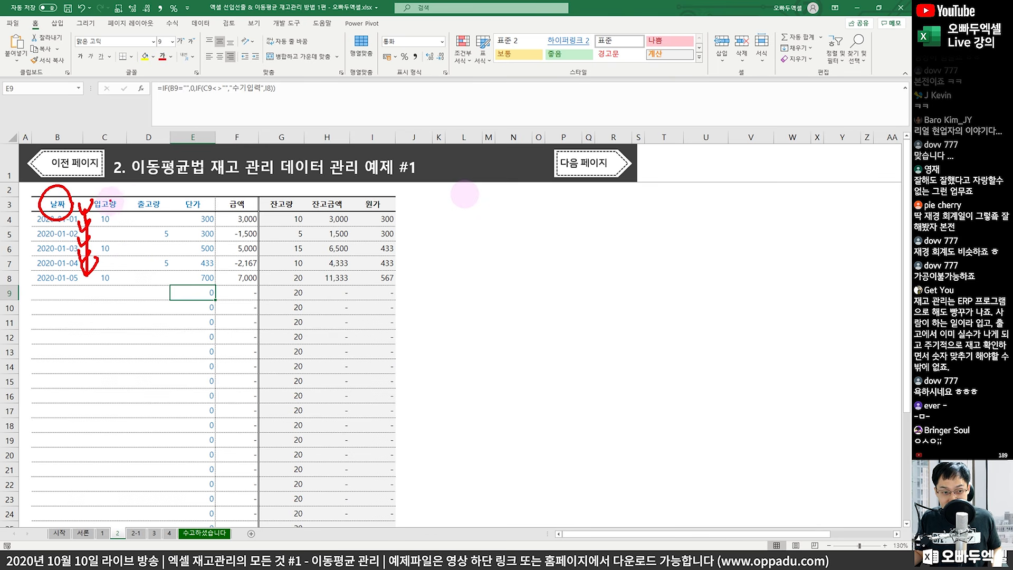
mouse_move(418, 224)
left_mouse_down()
mouse_move(424, 240)
mouse_move(436, 230)
mouse_move(449, 240)
left_mouse_up()
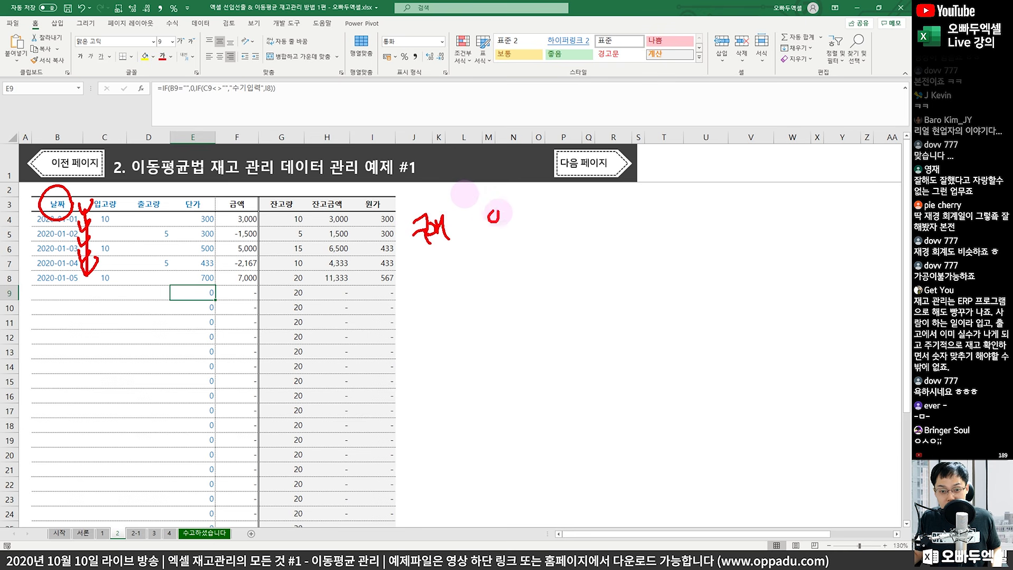
mouse_move(498, 213)
left_mouse_down()
mouse_move(517, 209)
mouse_move(524, 226)
left_mouse_up()
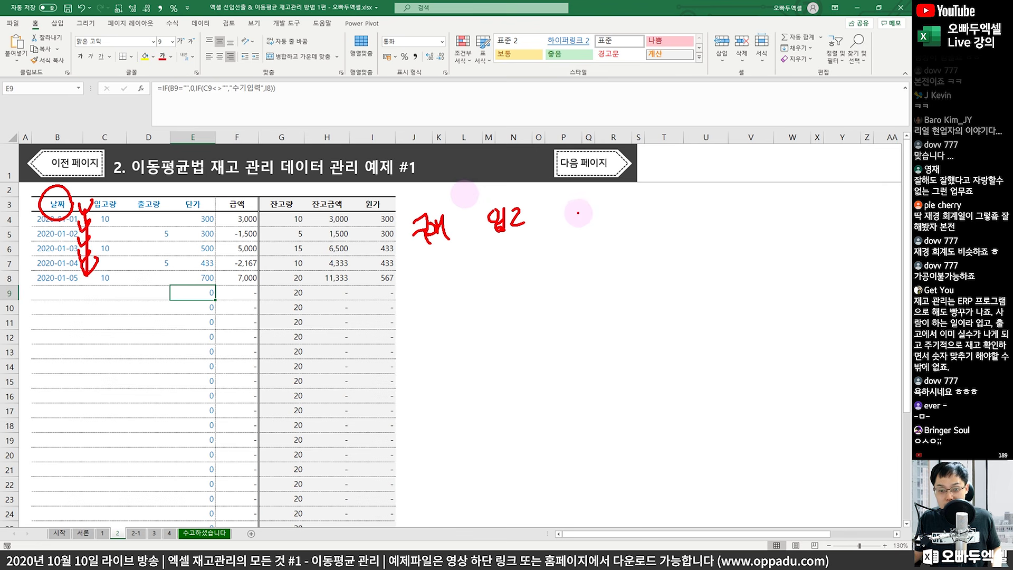
mouse_move(579, 203)
left_mouse_down()
mouse_move(580, 232)
mouse_move(628, 222)
mouse_move(633, 245)
left_mouse_up()
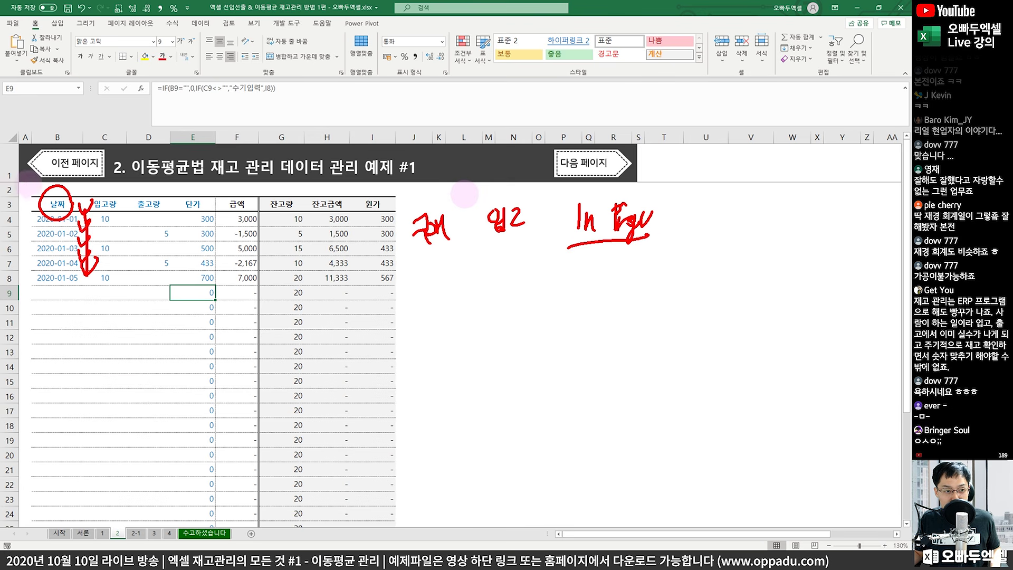
- Box the transaction table, draw a large cross over its balance columns, and clear all marks
left_click_drag(27, 183, 405, 441)
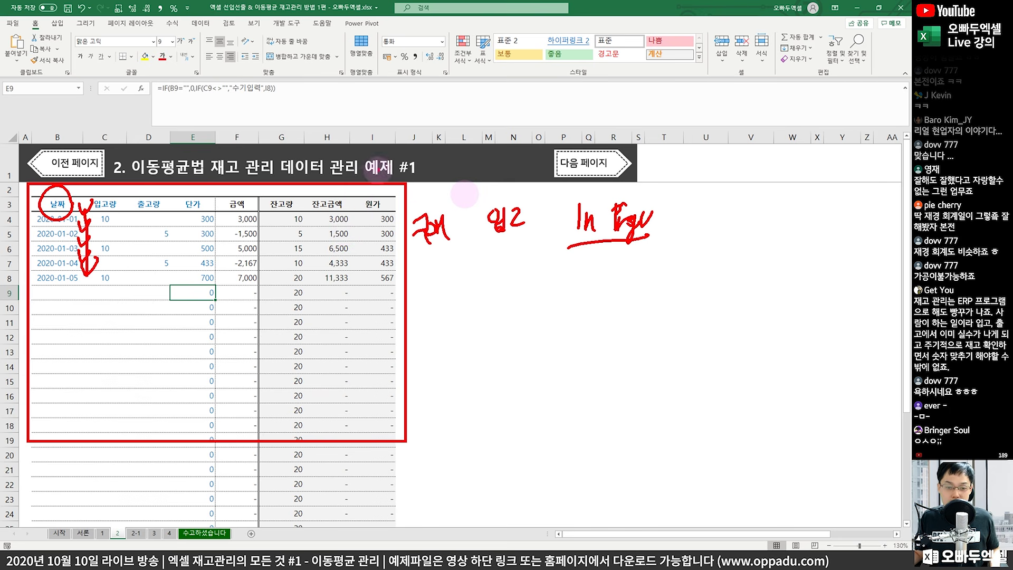
left_click_drag(379, 168, 328, 242)
left_click_drag(338, 170, 397, 258)
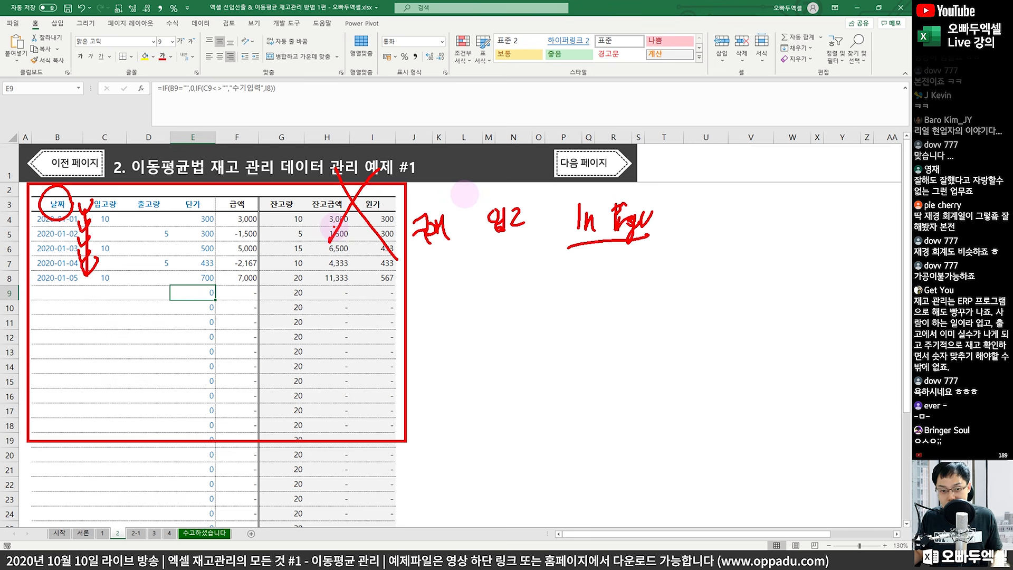
key("e")
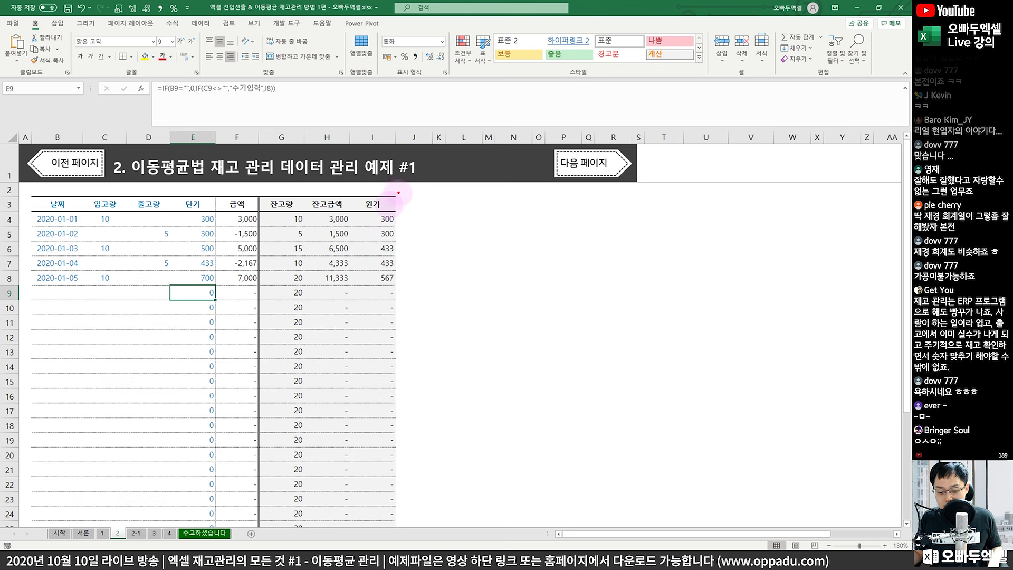
- Loop around the filled transaction rows, write + VBA and a 쿼리 note beside them, and link the notes to the table
mouse_move(420, 265)
left_mouse_down()
mouse_move(253, 316)
mouse_move(46, 241)
mouse_move(295, 153)
mouse_move(397, 287)
left_mouse_up()
left_click_drag(392, 228, 425, 225)
mouse_move(415, 211)
left_mouse_down()
mouse_move(414, 244)
mouse_move(463, 222)
mouse_move(478, 233)
mouse_move(493, 216)
mouse_move(504, 232)
left_mouse_up()
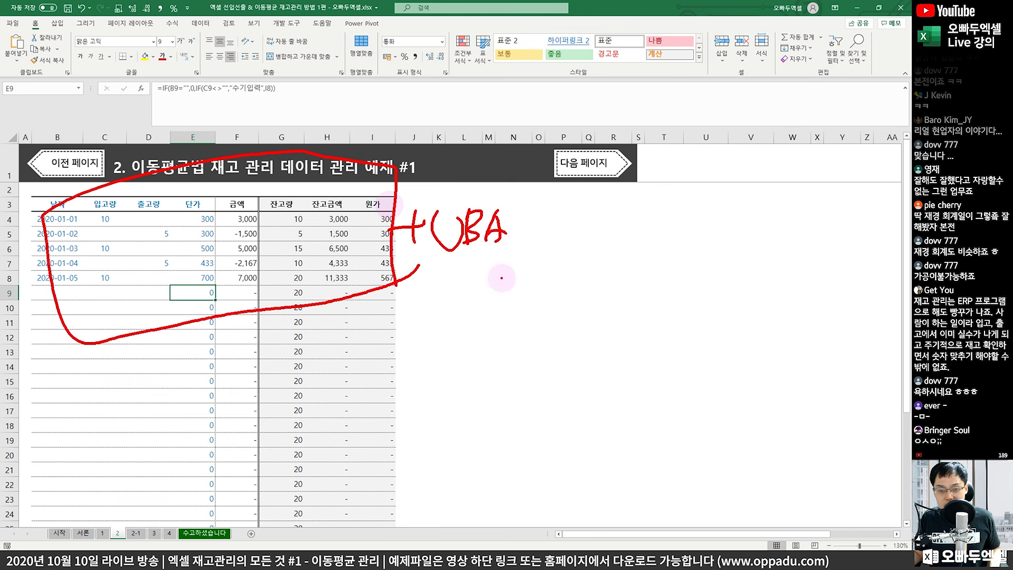
mouse_move(453, 289)
left_mouse_down()
mouse_move(471, 285)
mouse_move(494, 303)
mouse_move(530, 295)
left_mouse_up()
left_click_drag(380, 264, 398, 285)
left_click_drag(401, 298, 435, 316)
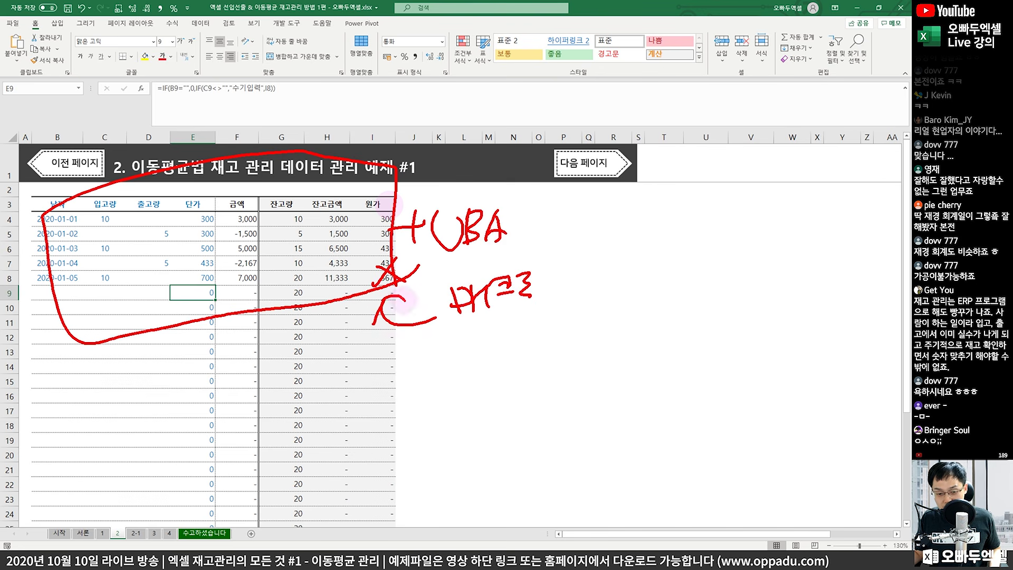
- Encircle the VBA and 쿼리 notes, cross them out, and clear all marks
mouse_move(579, 263)
left_mouse_down()
mouse_move(475, 342)
mouse_move(536, 303)
left_mouse_up()
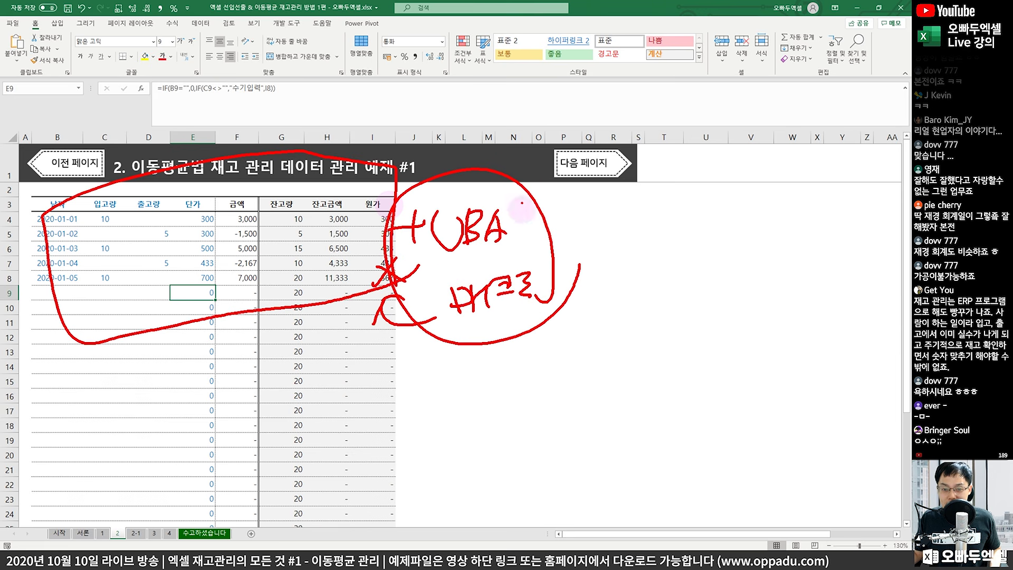
left_click_drag(528, 168, 438, 325)
left_click_drag(445, 171, 566, 346)
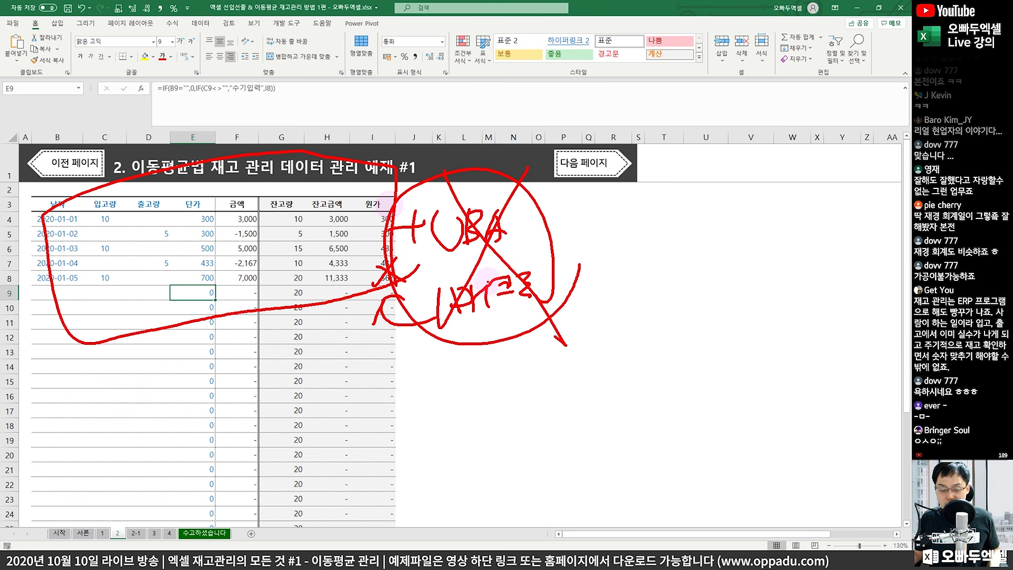
key("Escape")
- Open sheet 3, circle 이동평균법 and 실전 예제 in its title, box 입고내역, 판매내역 and 잔고내역, and annotate the 기준일 with 1/5
left_click(154, 533)
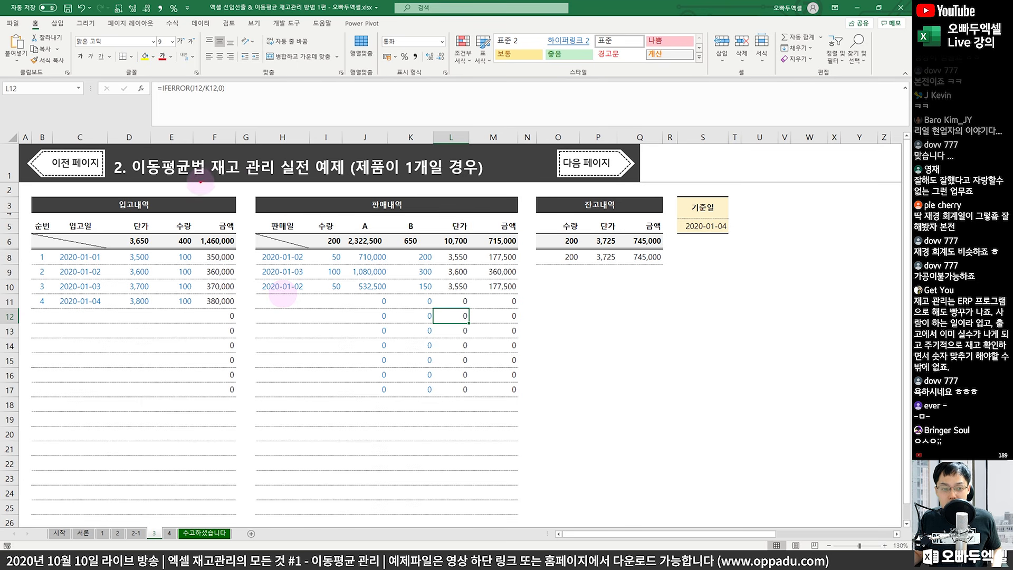
mouse_move(208, 179)
left_mouse_down()
mouse_move(132, 176)
mouse_move(205, 159)
mouse_move(211, 185)
mouse_move(322, 190)
mouse_move(338, 153)
mouse_move(352, 189)
left_mouse_up()
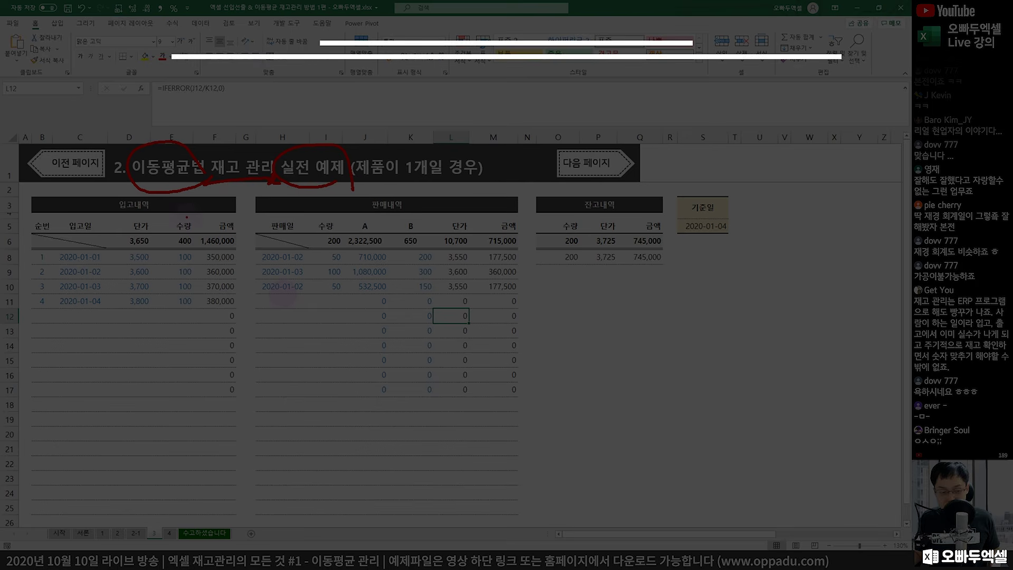
mouse_move(29, 198)
left_mouse_down()
mouse_move(117, 256)
mouse_move(235, 409)
left_mouse_up()
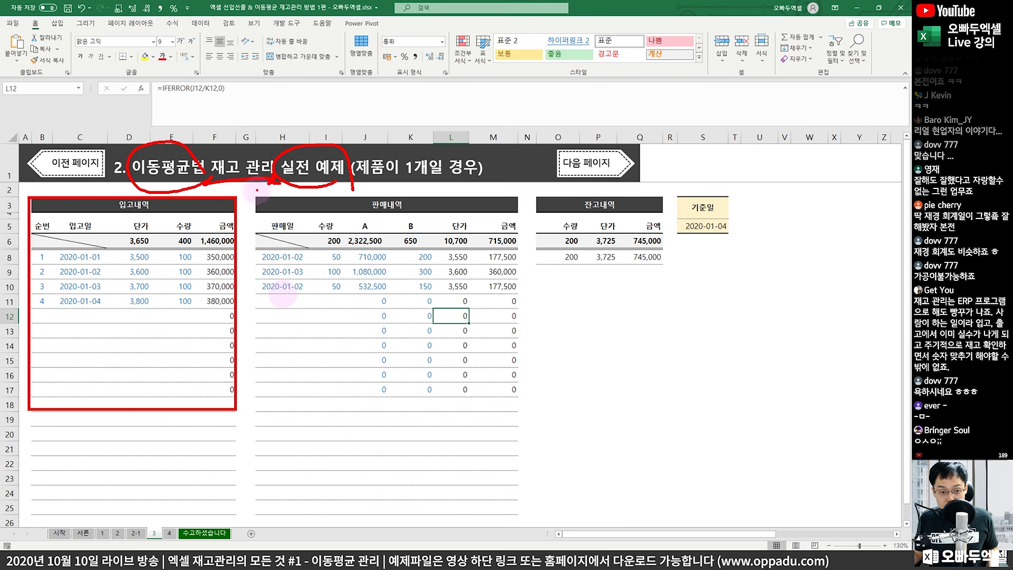
mouse_move(255, 195)
left_mouse_down()
mouse_move(528, 438)
mouse_move(522, 422)
left_mouse_up()
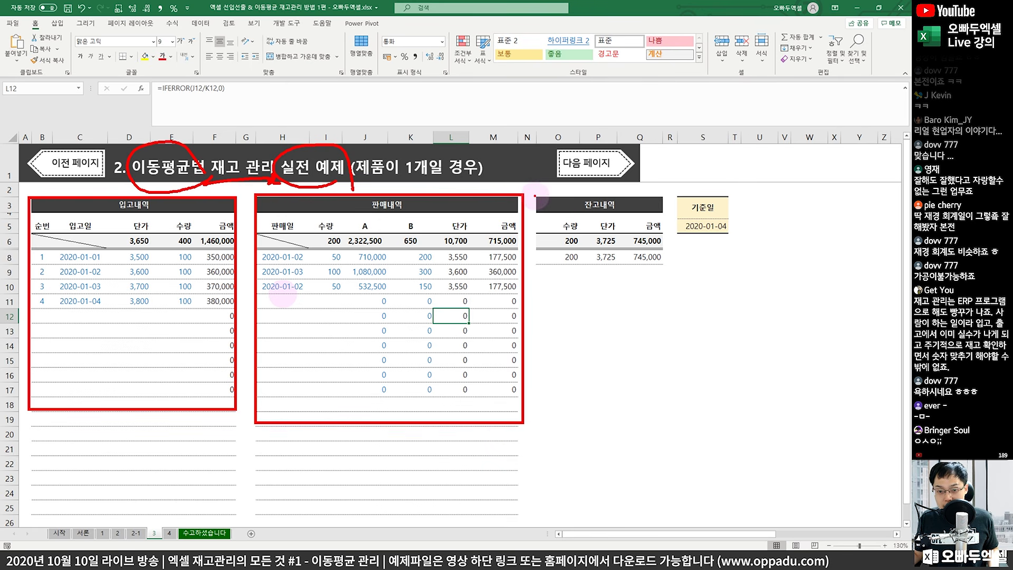
mouse_move(535, 196)
left_mouse_down()
mouse_move(634, 271)
mouse_move(666, 277)
left_mouse_up()
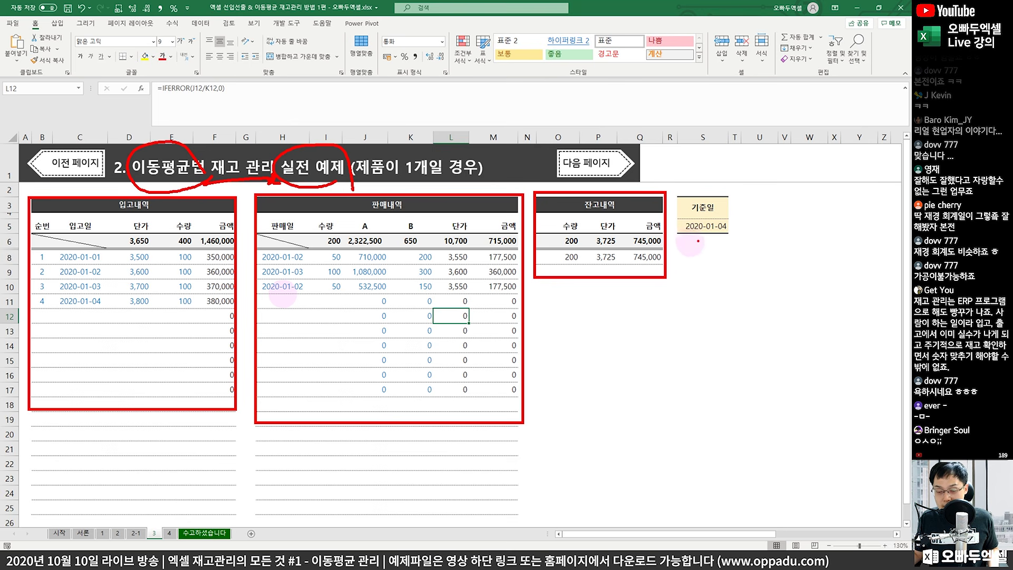
mouse_move(738, 242)
left_mouse_down()
mouse_move(702, 252)
mouse_move(730, 200)
mouse_move(741, 236)
mouse_move(754, 231)
mouse_move(758, 257)
mouse_move(752, 219)
mouse_move(771, 266)
mouse_move(731, 320)
mouse_move(744, 342)
mouse_move(779, 317)
mouse_move(738, 248)
mouse_move(758, 268)
left_mouse_up()
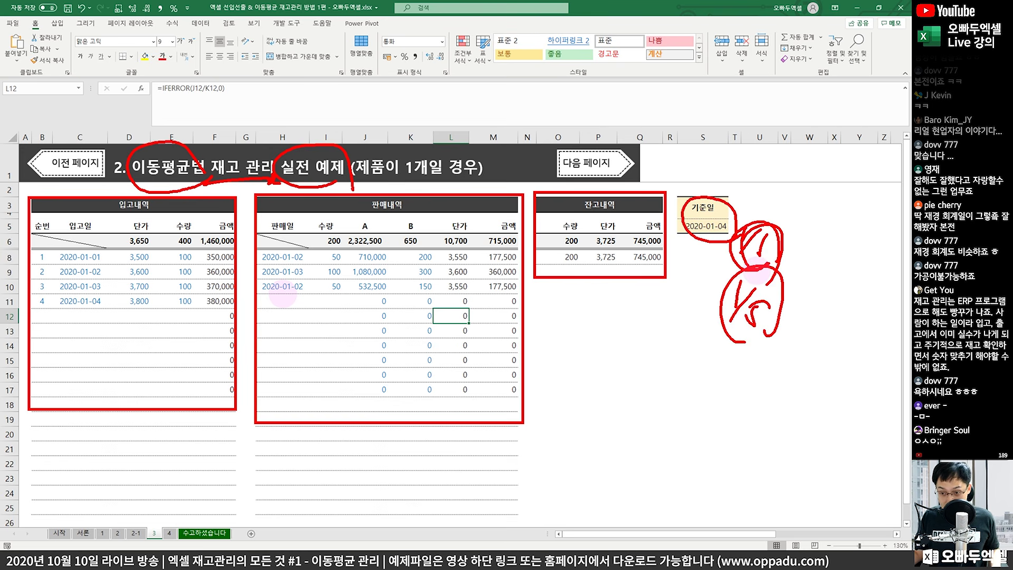
- Clear the marks, open sheet 4 with the multi-product example, and remove its 노트북 and 마스크 sample entries
key("Escape")
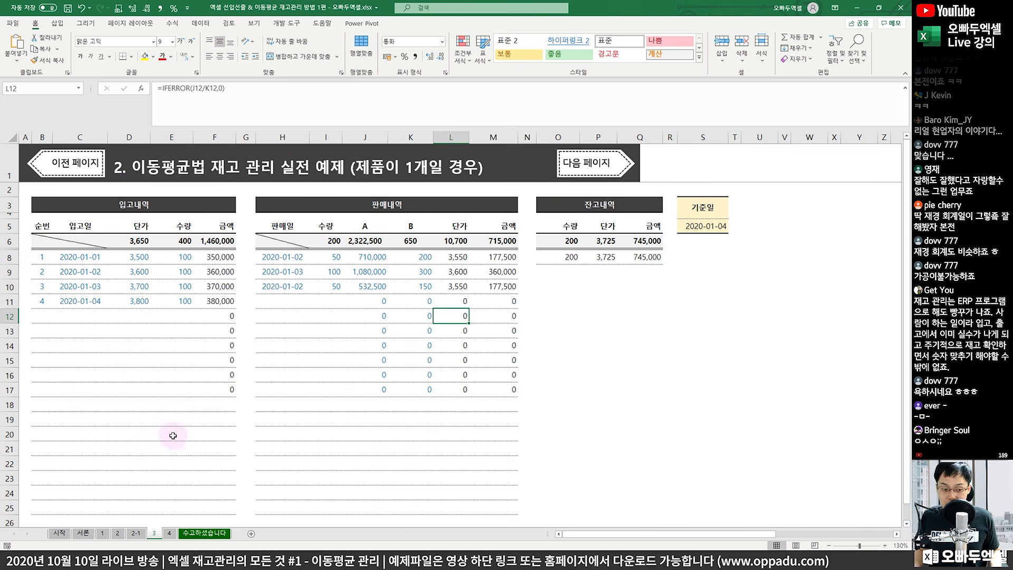
left_click(168, 532)
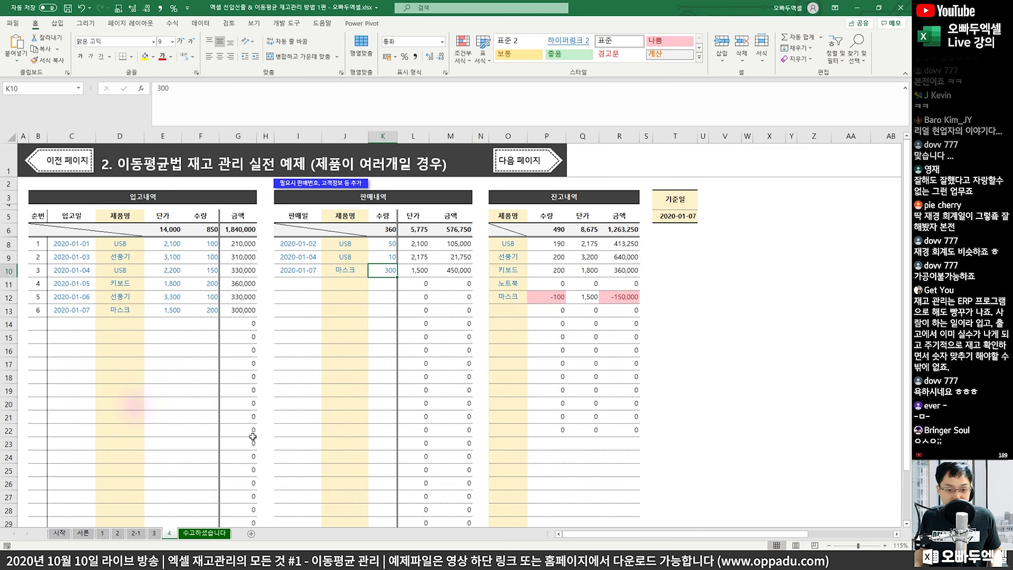
left_click(583, 322)
left_click(550, 300)
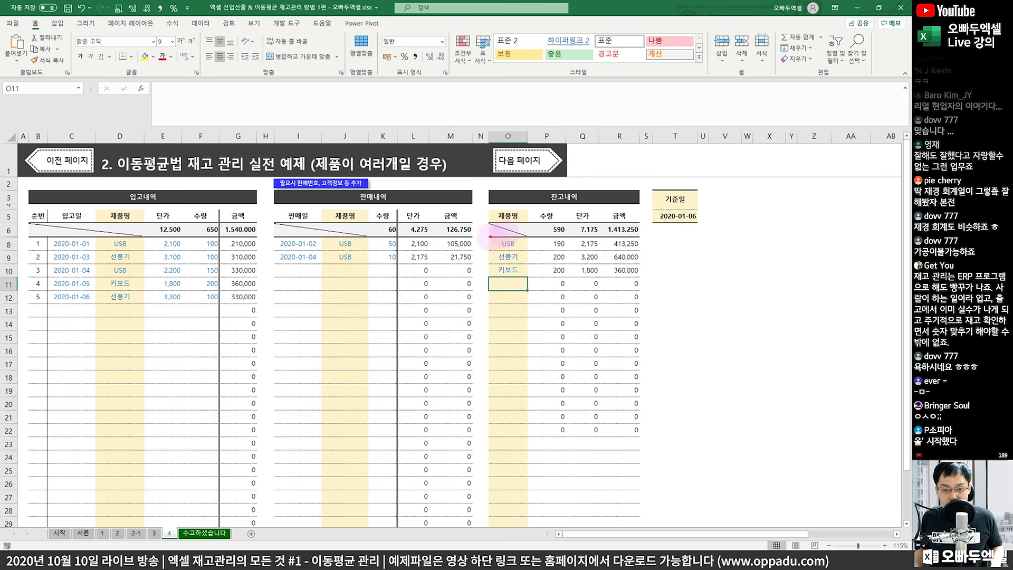
- Add 마우스 as a new product below 키보드 in the 잔고내역 list
left_click_drag(504, 247, 525, 282)
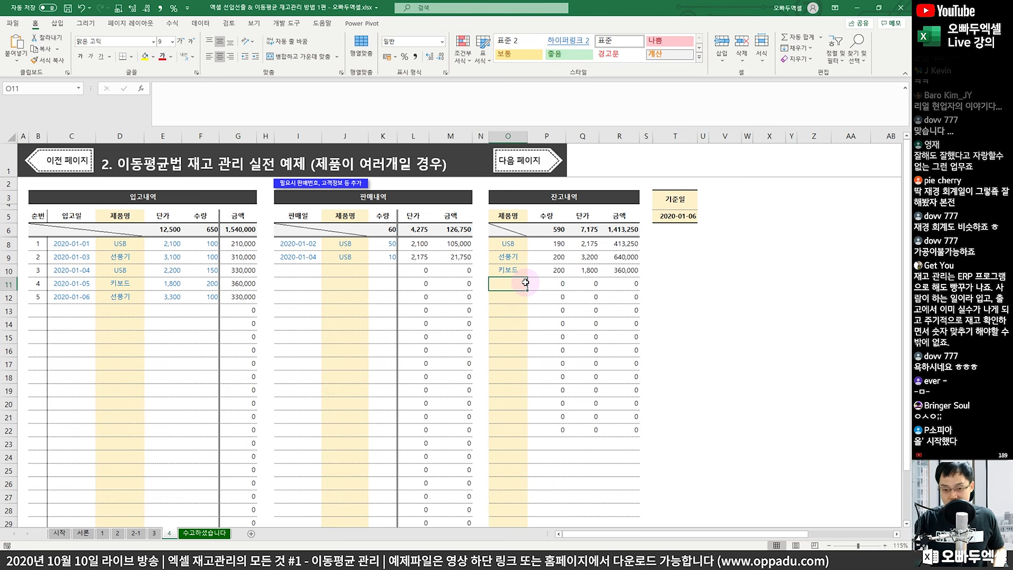
type("S")
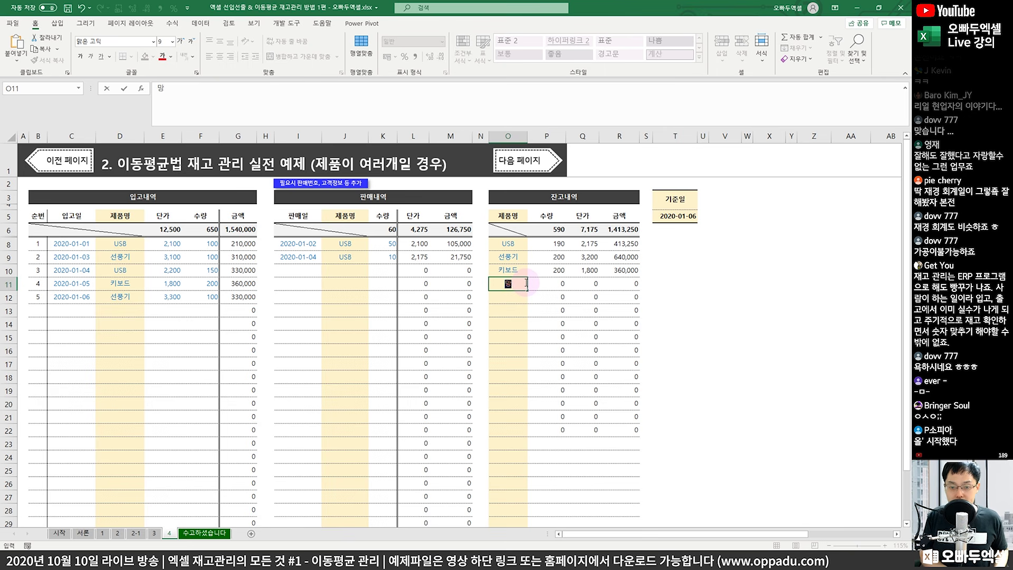
key("Return")
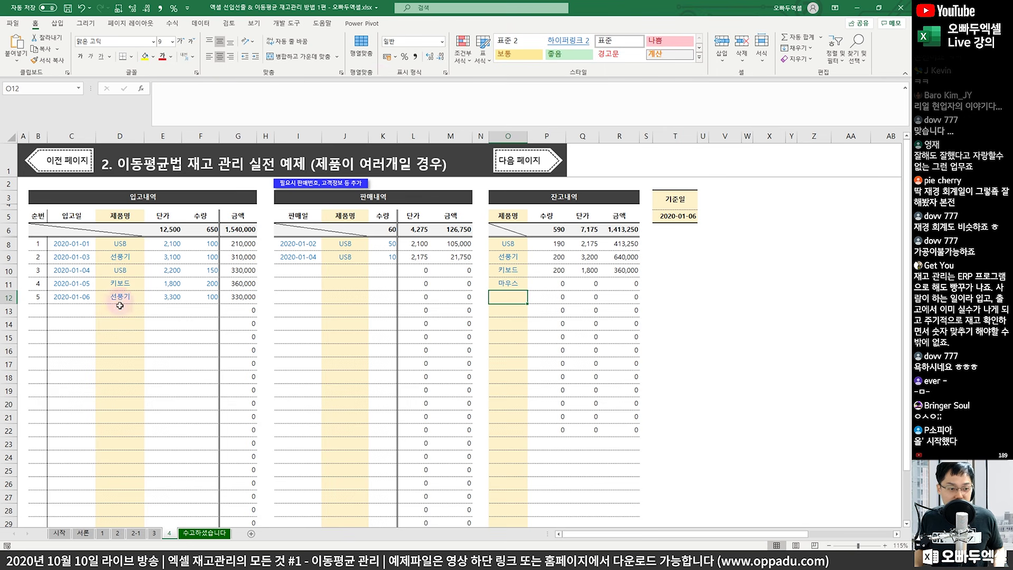
- Record a 입고내역 entry dated 1/7 for 마우스 with 단가 1500 and 수량 100
left_click(64, 312)
type("1/7")
key("Tab")
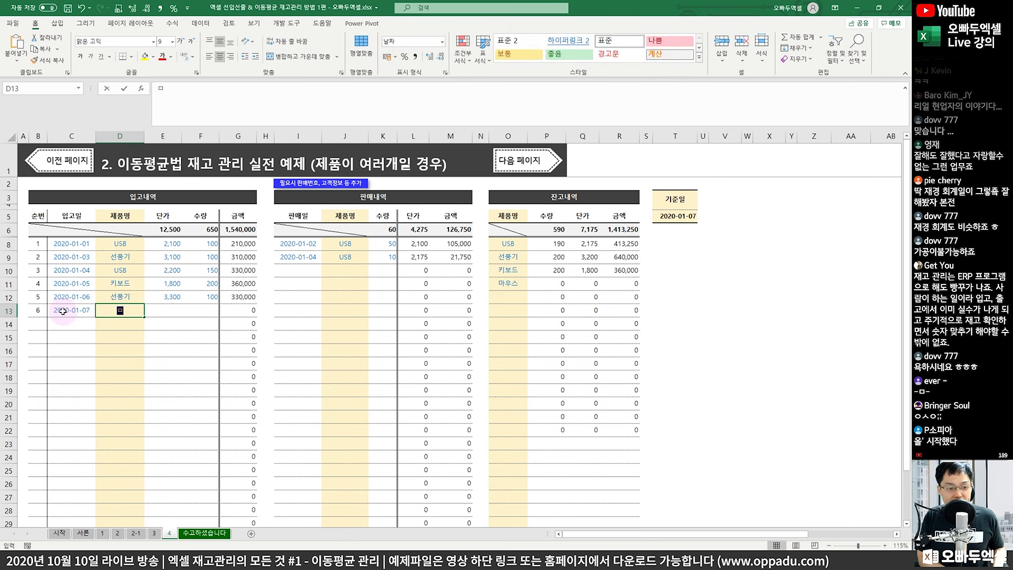
type("마우스")
key("Tab")
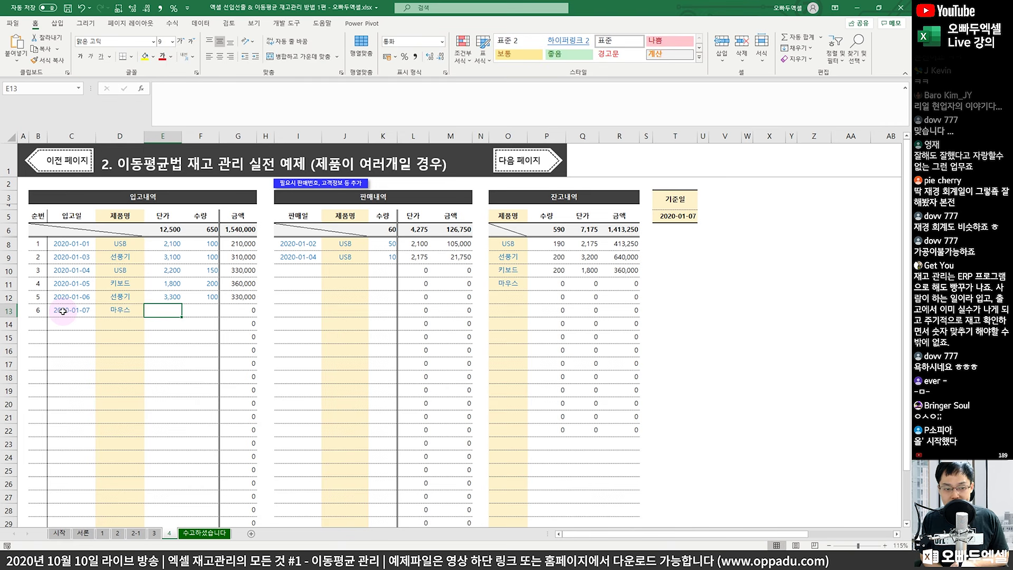
type("1500")
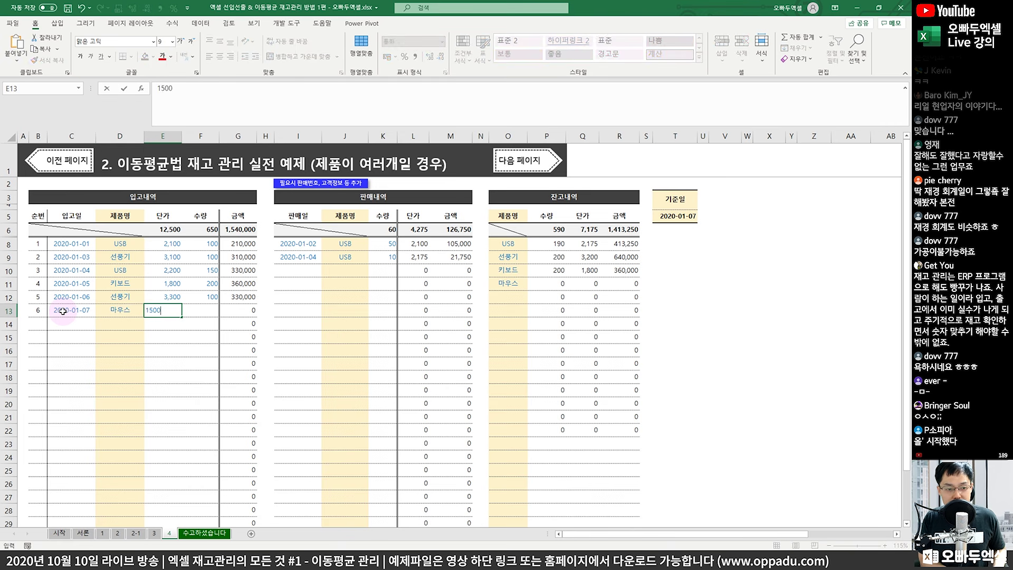
key("Tab")
type("1")
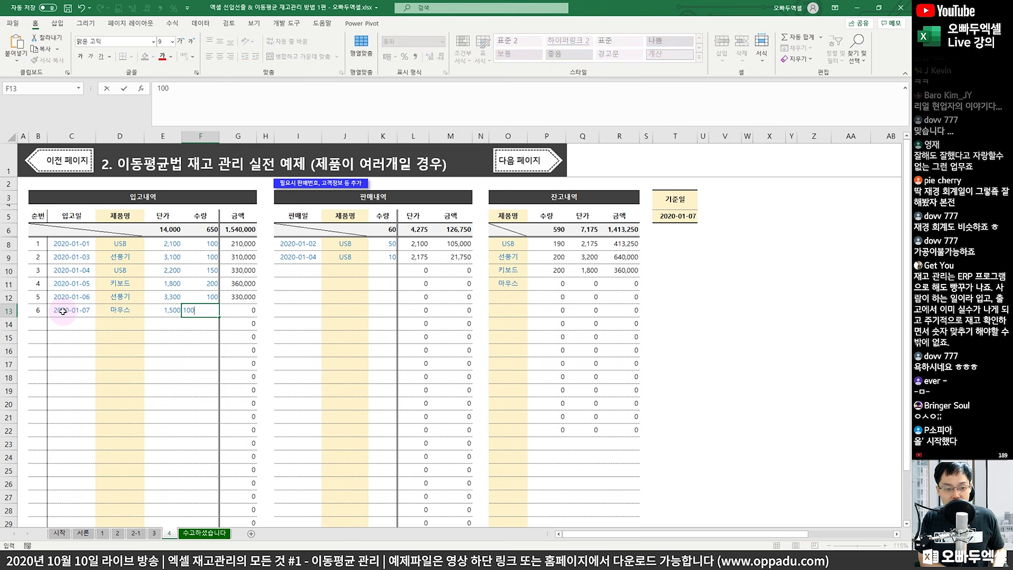
type("00")
key("Return")
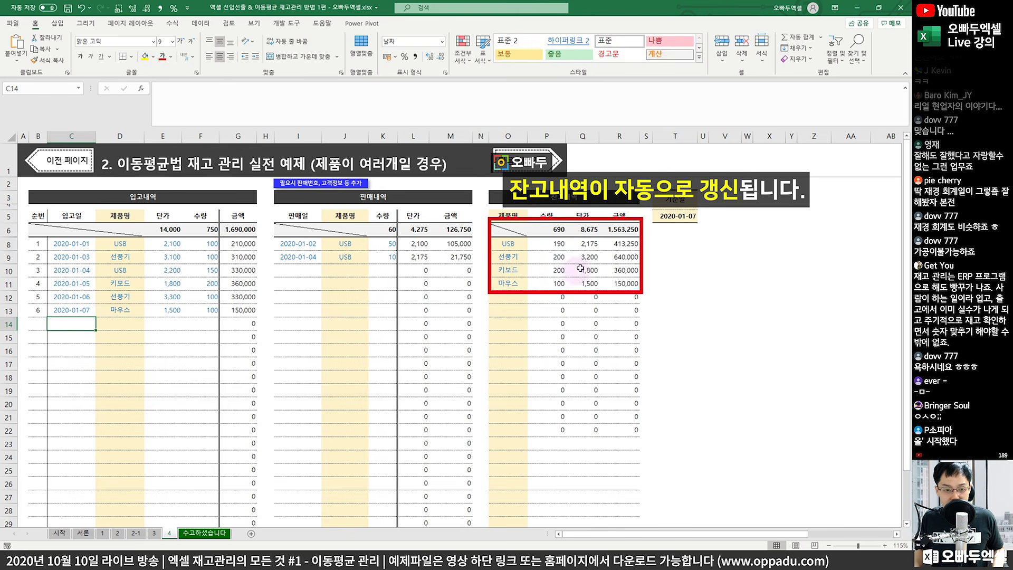
- Inspect the 마우스 balance quantity formula, box the purchase quantity, circle the matching balance quantity, and clear the marks
left_click(64, 307)
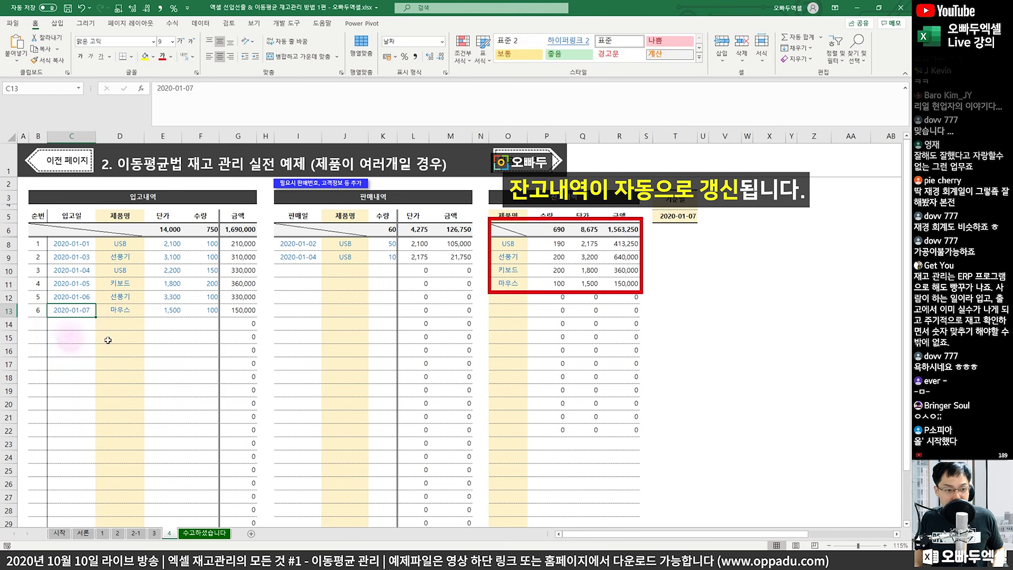
left_click(539, 285)
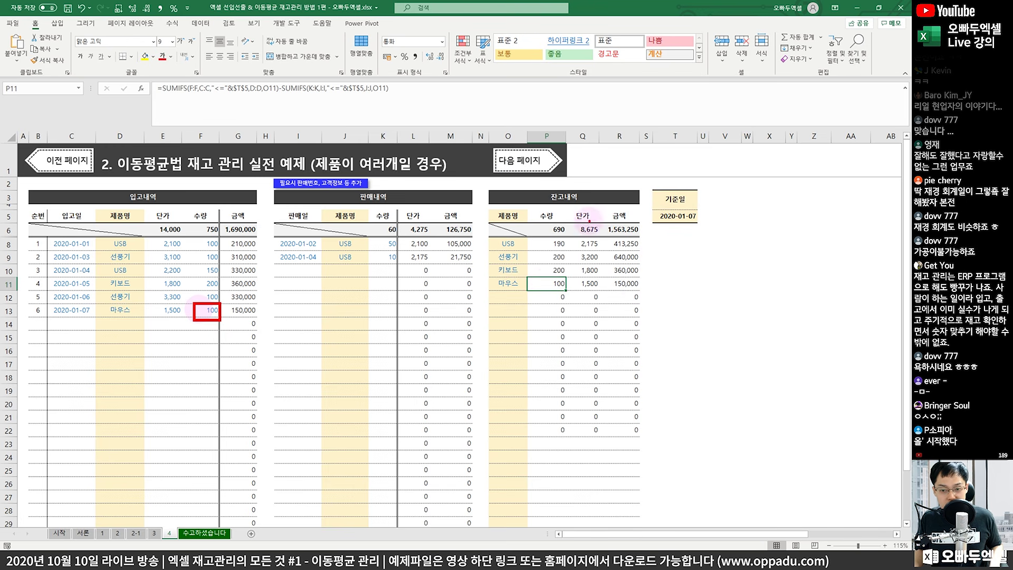
mouse_move(582, 286)
left_mouse_down()
mouse_move(535, 289)
mouse_move(577, 286)
left_mouse_up()
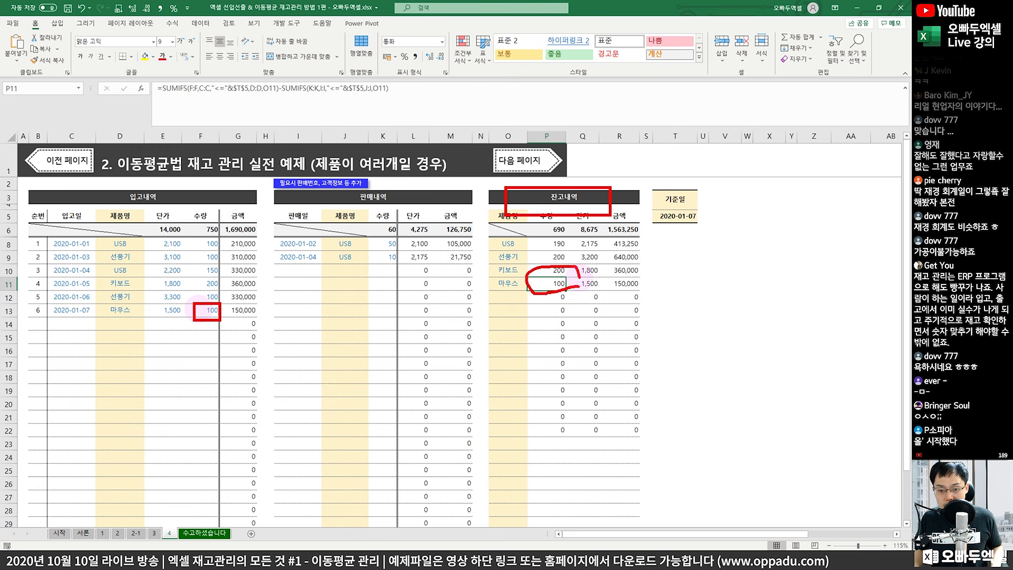
key("Escape")
- Record a 판매내역 entry dated 1/7 for 마우스 with 수량 50
left_click(299, 275)
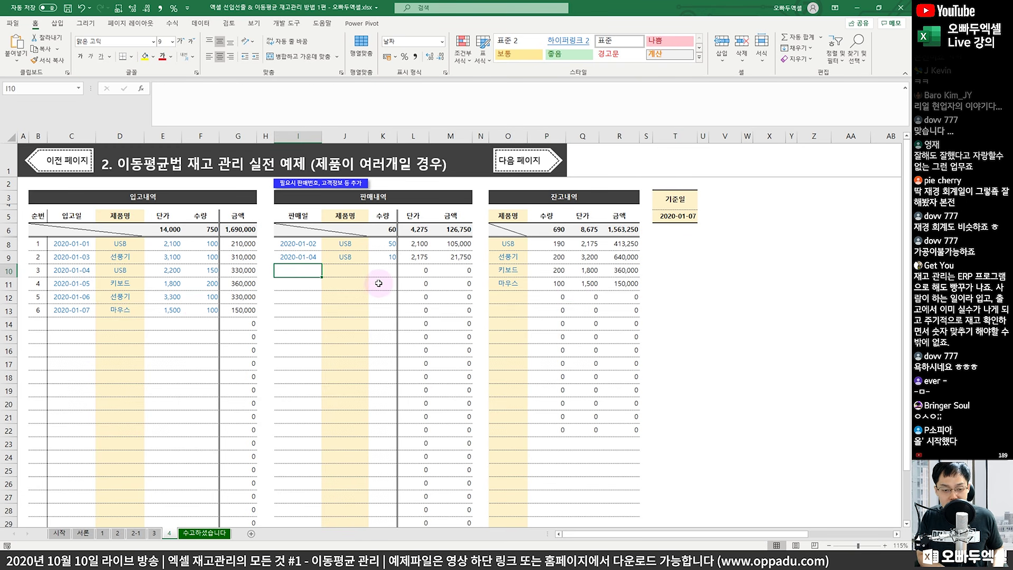
type("1/7")
key("Tab")
type("마우")
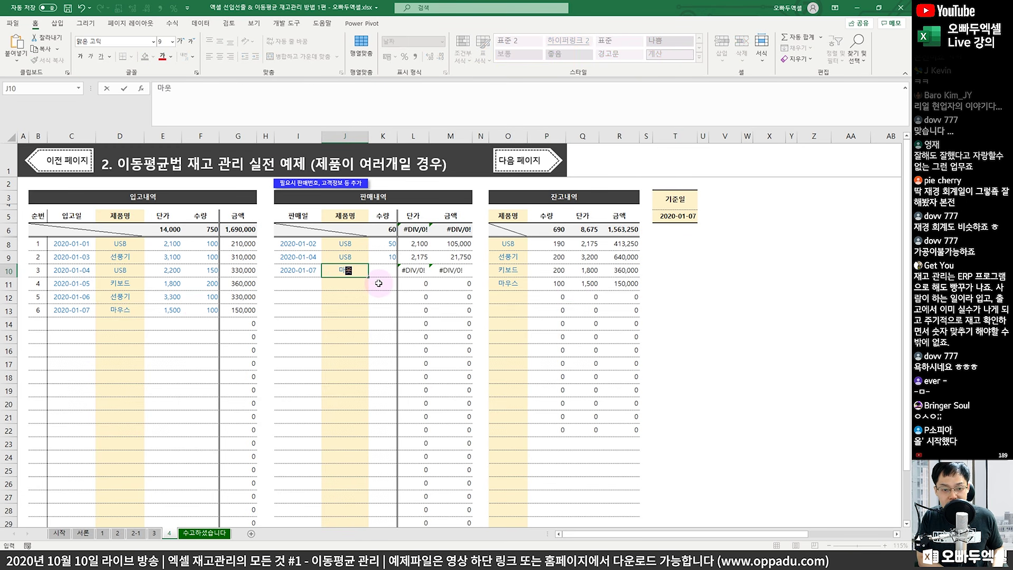
type("스")
key("Tab")
type("50")
key("Return")
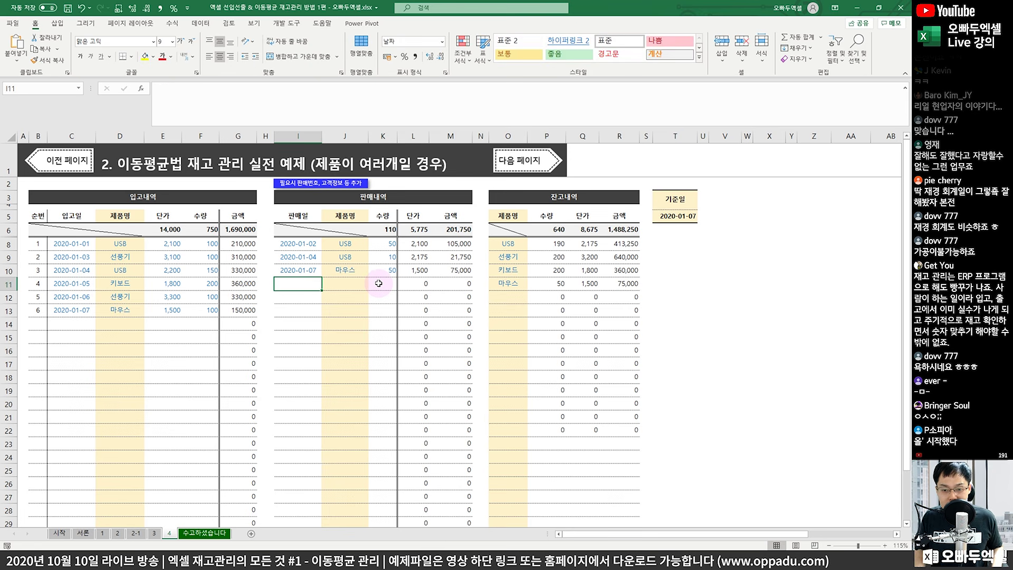
- Box the 마우스 sale's 수량, 단가 and 금액, mark its 잔고내역 row, and clear the marks
left_click_drag(360, 262, 470, 277)
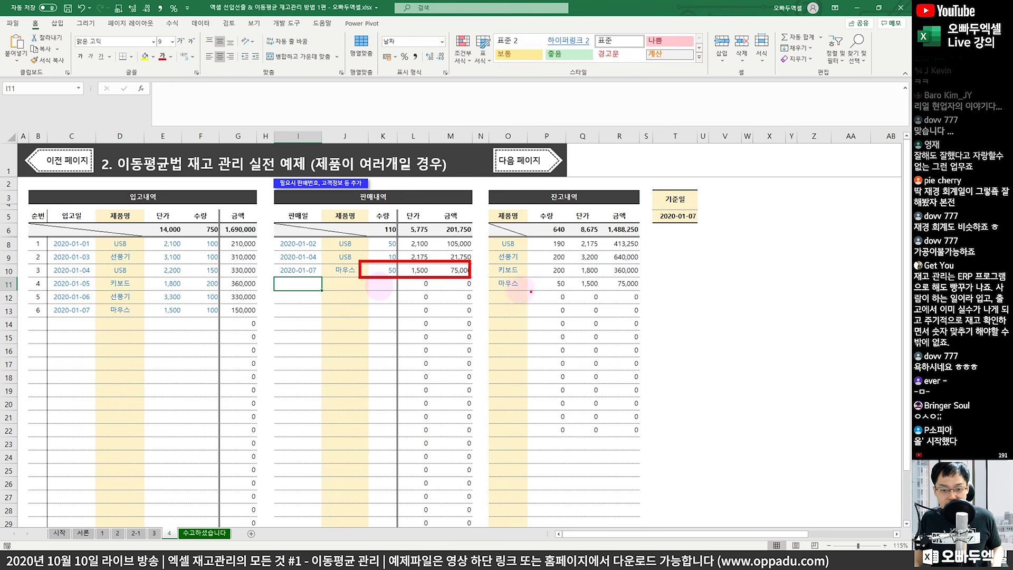
left_click_drag(324, 167, 359, 151)
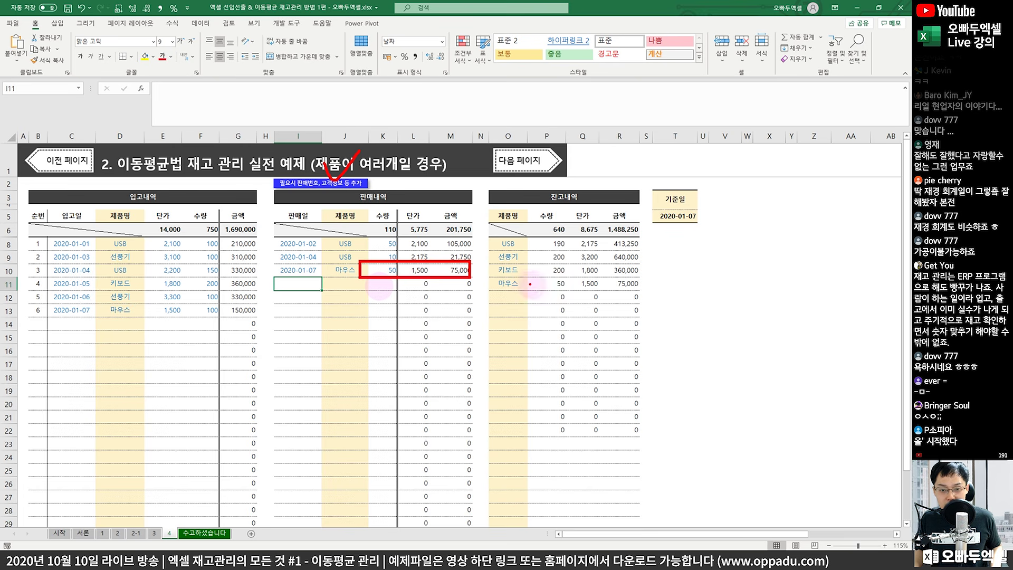
left_click_drag(524, 279, 639, 289)
key("Escape")
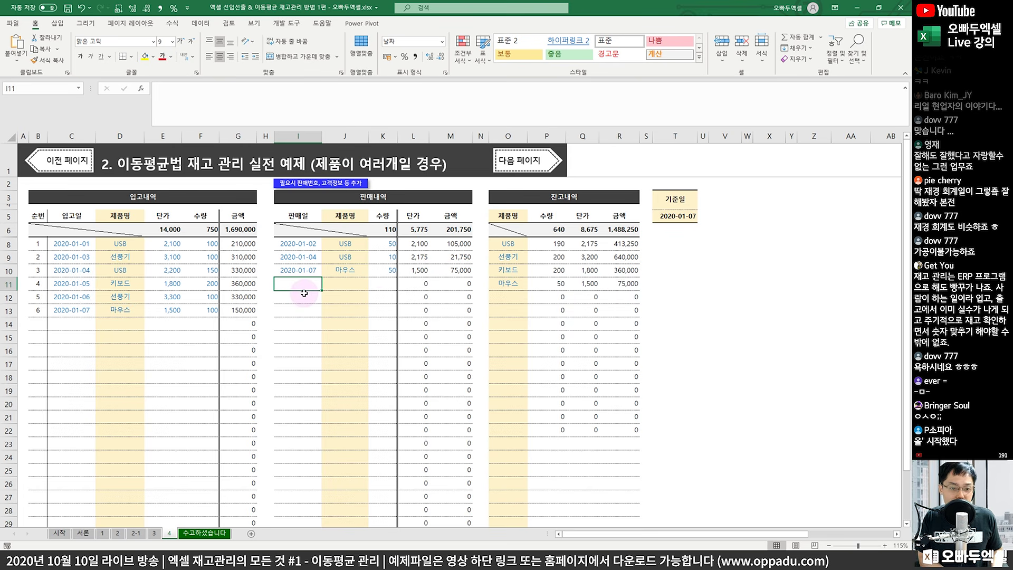
- Record a 판매내역 entry dated 1/5 for USB with 수량 50
type("1/5")
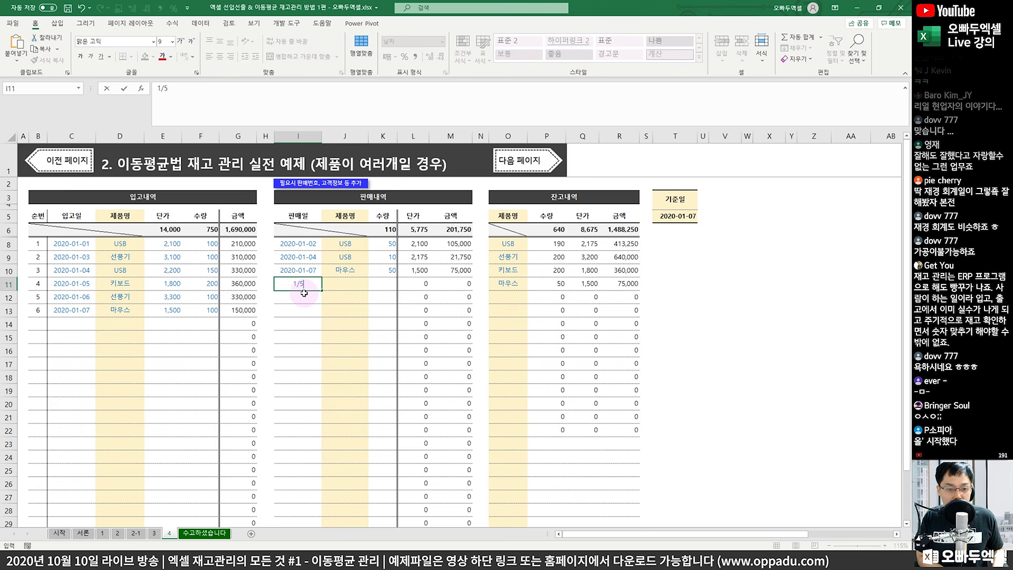
key("Tab")
key("Tab")
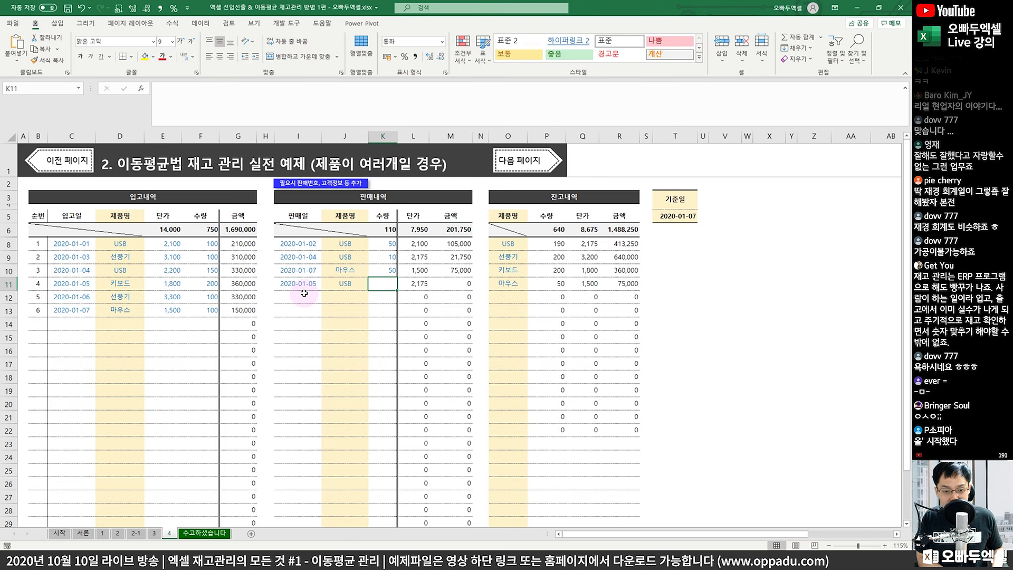
type("50")
key("Tab")
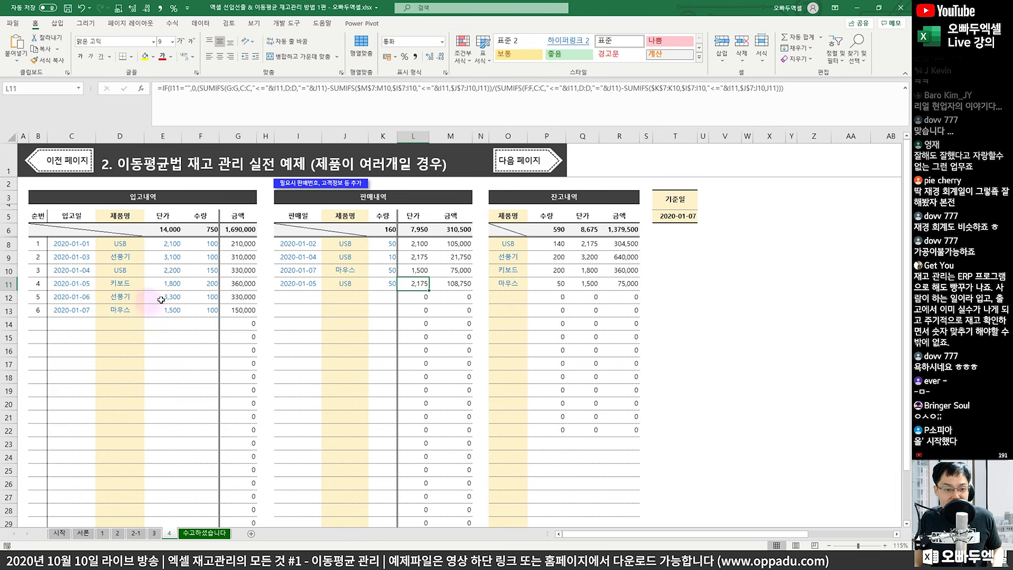
- Select the 입고일 and 단가 cells of both USB purchases together
left_click(74, 244)
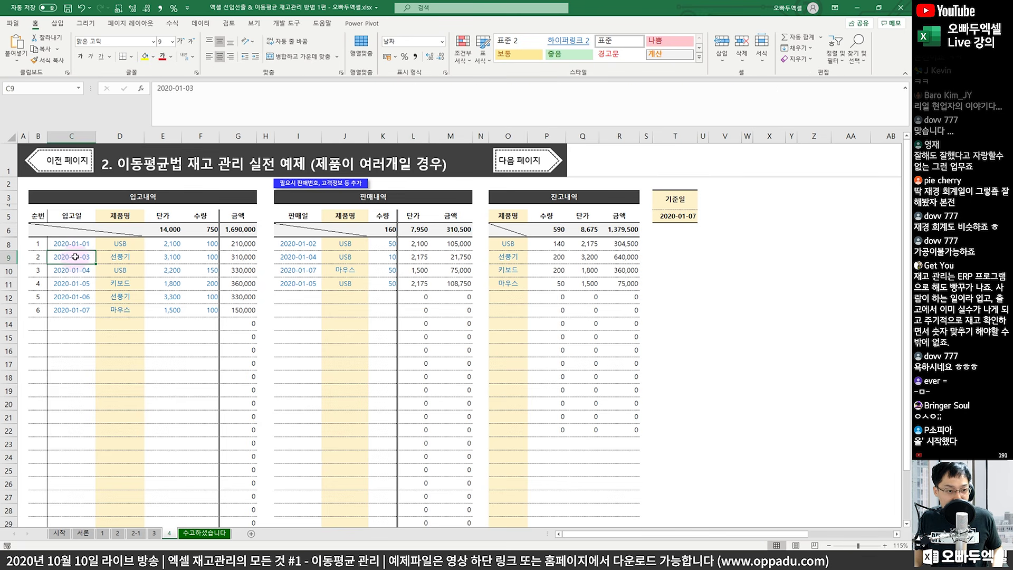
left_click(163, 244, "ctrl")
left_click(86, 270, "ctrl")
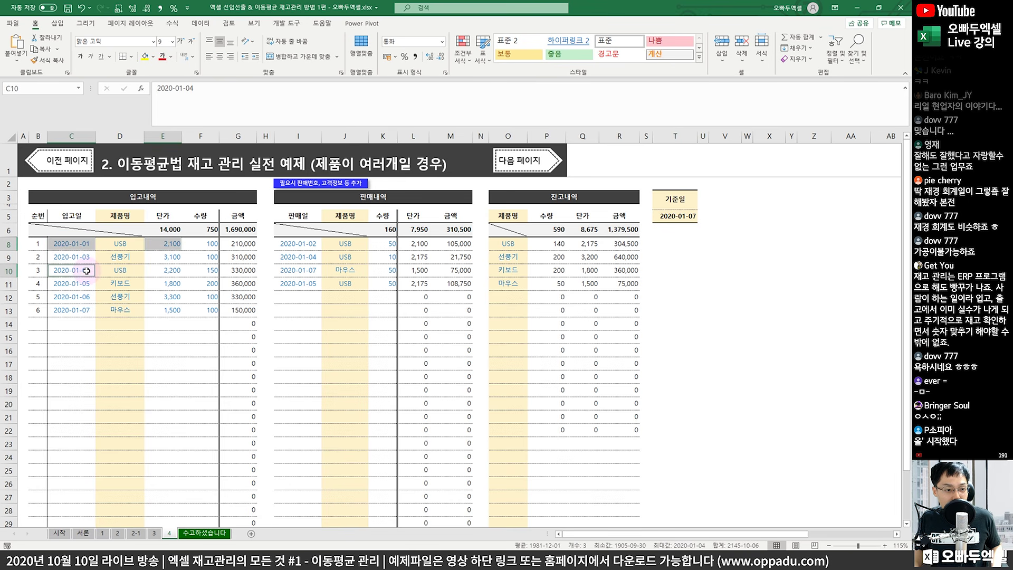
left_click(164, 270, "ctrl")
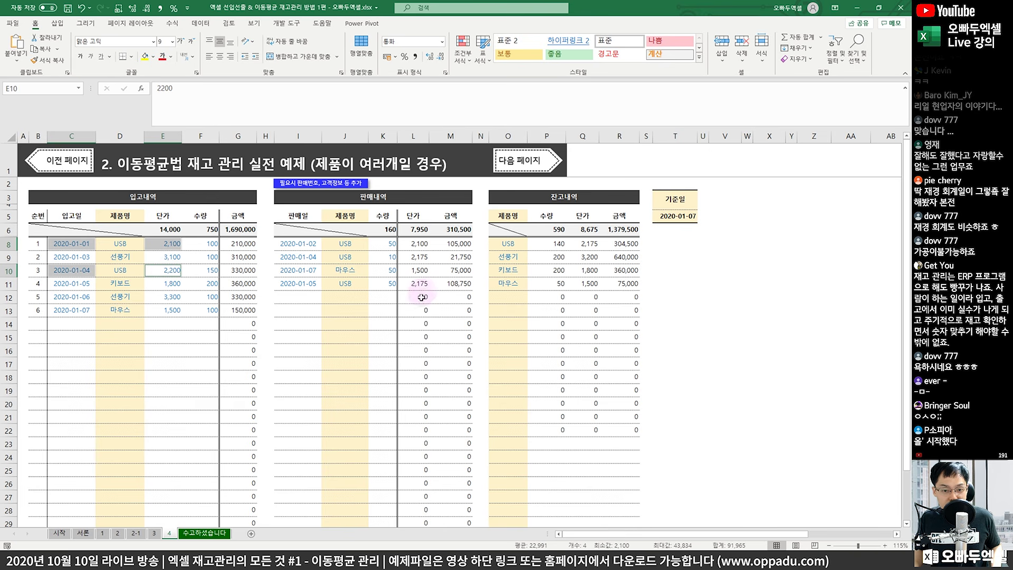
- Mark the 2020-01-02 USB sale's date and 단가, box the 2020-01-01 USB purchase, and clear the marks
left_click_drag(285, 240, 318, 250)
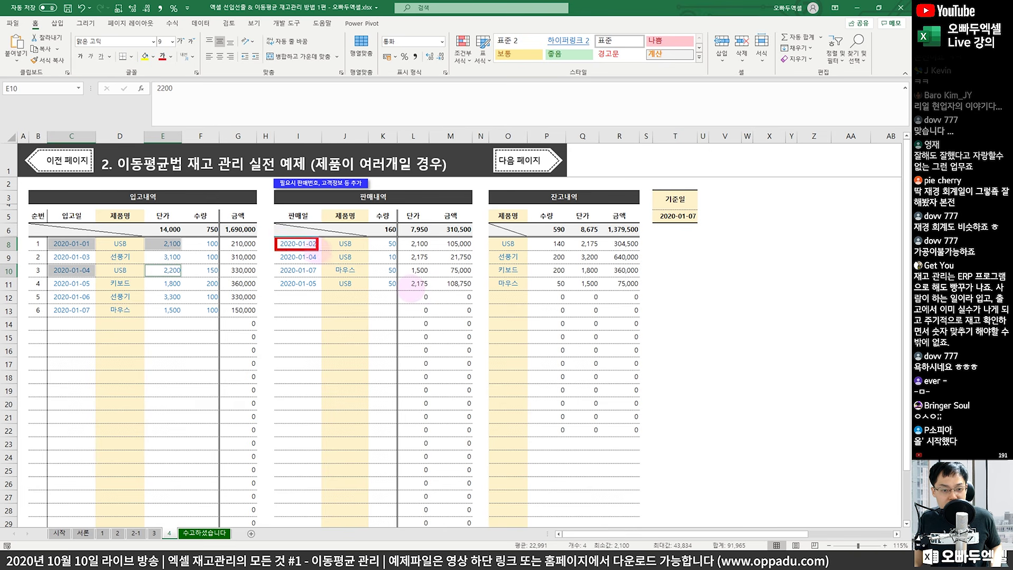
mouse_move(430, 243)
left_mouse_down()
mouse_move(436, 232)
mouse_move(418, 250)
left_mouse_up()
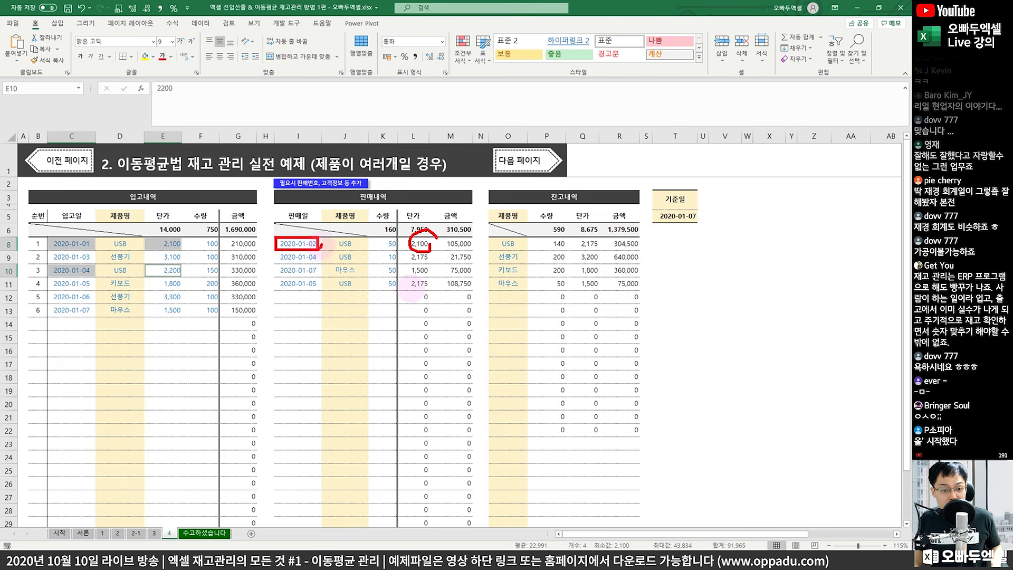
mouse_move(321, 244)
left_mouse_down()
mouse_move(280, 232)
mouse_move(320, 238)
left_mouse_up()
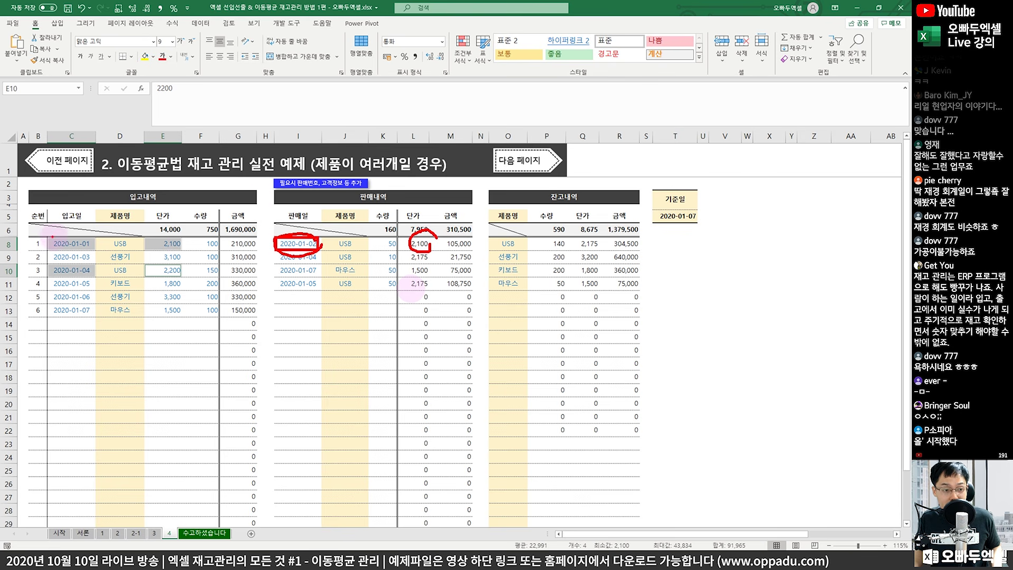
left_click_drag(44, 238, 185, 253)
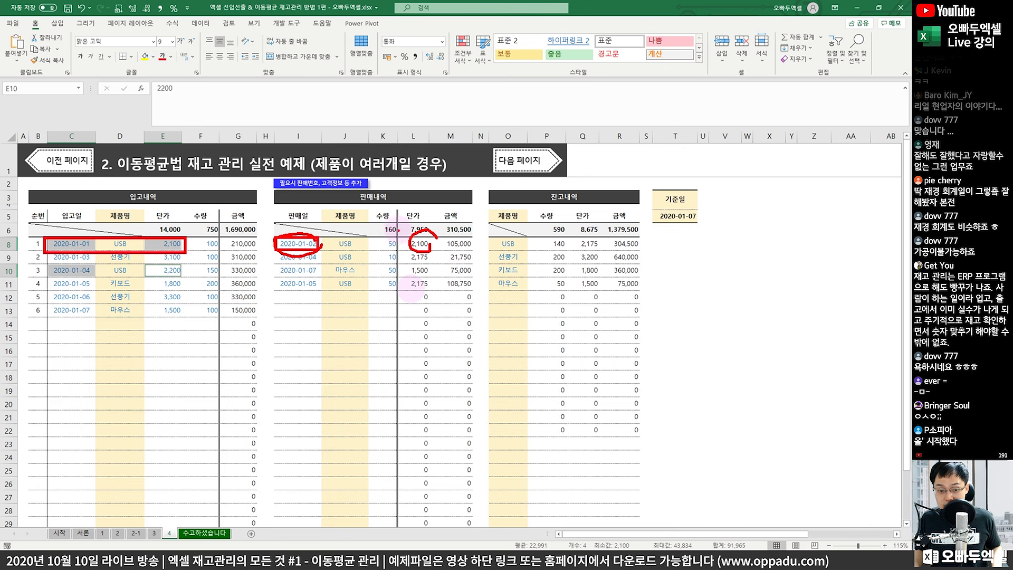
left_click_drag(395, 226, 412, 213)
key("Escape")
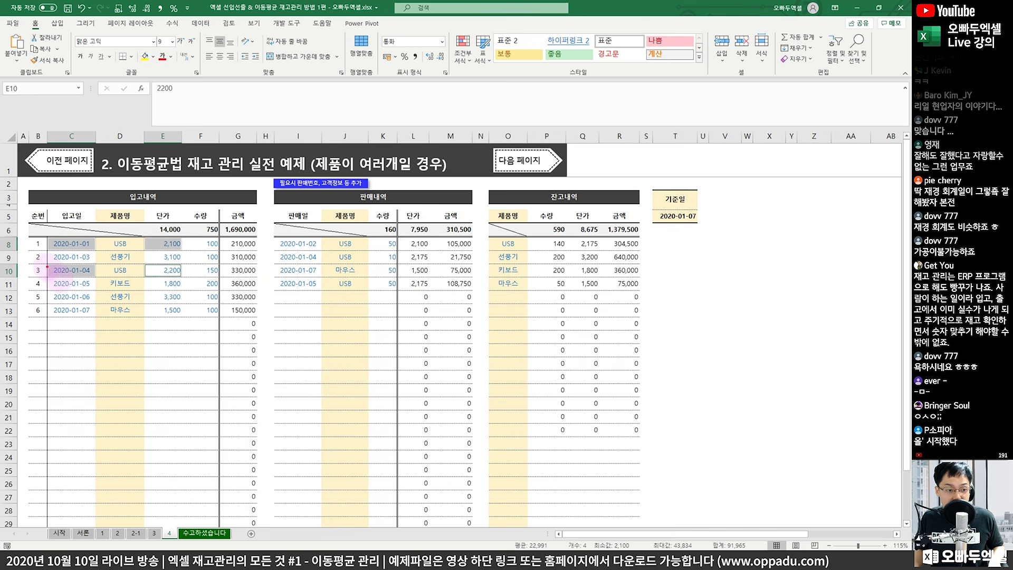
- Mark both USB purchase prices, the 2020-01-04 purchase date and the second USB sale's quantity, and clear the marks
left_click_drag(62, 267, 184, 276)
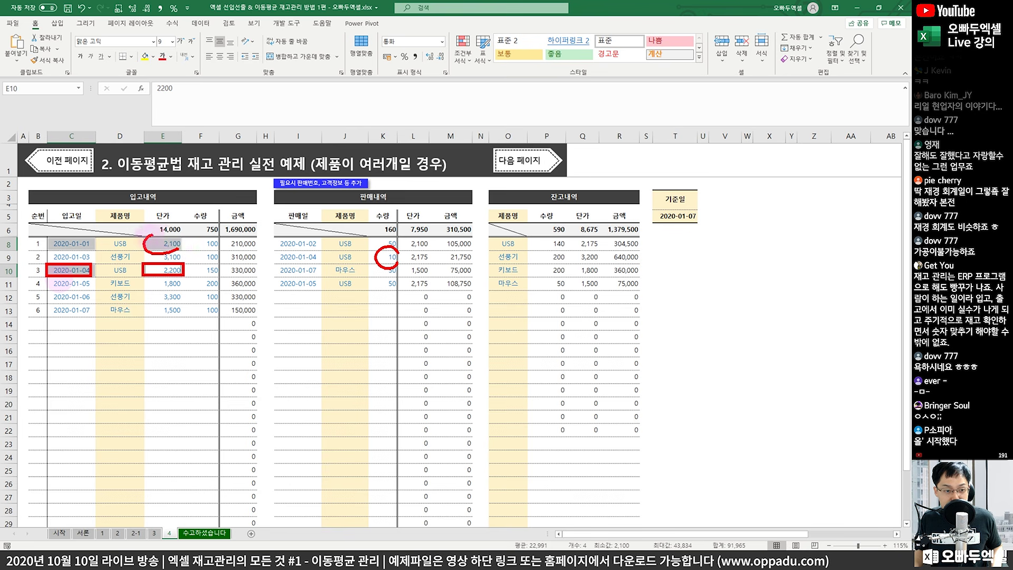
mouse_move(191, 241)
left_mouse_down()
mouse_move(155, 255)
mouse_move(182, 268)
mouse_move(175, 264)
left_mouse_up()
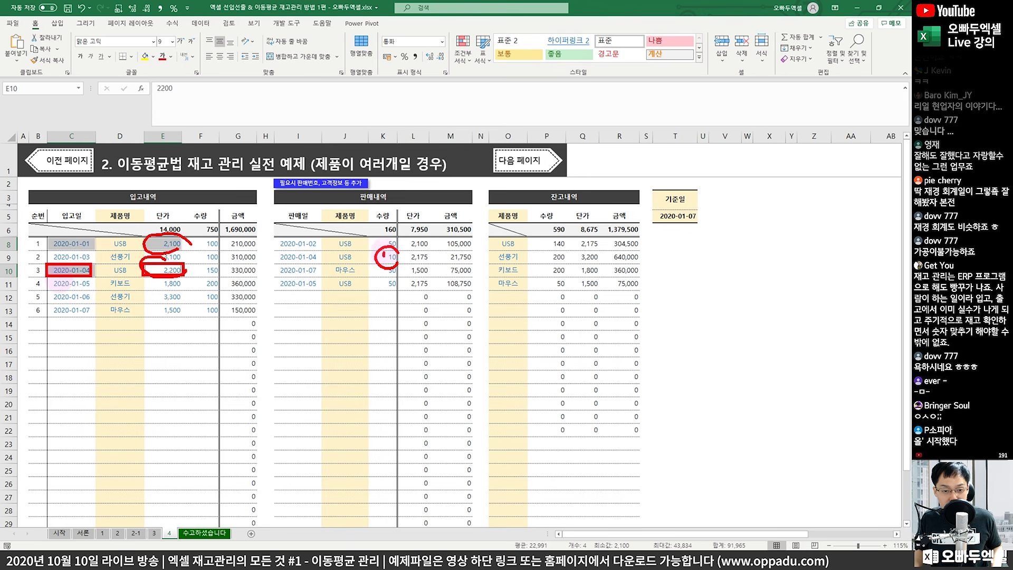
mouse_move(383, 255)
left_mouse_down()
mouse_move(422, 262)
mouse_move(417, 254)
left_mouse_up()
key("Escape")
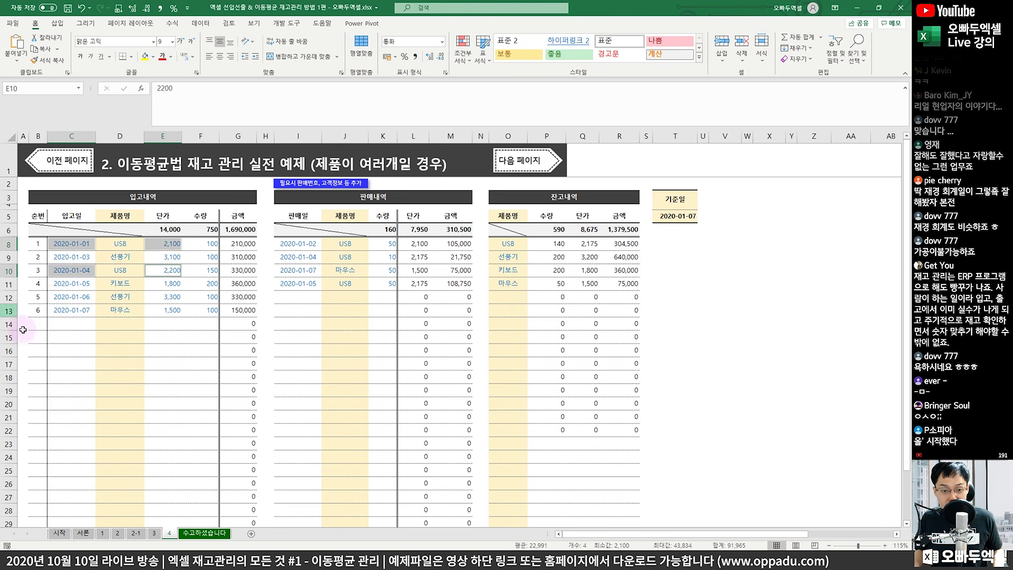
left_click(92, 324)
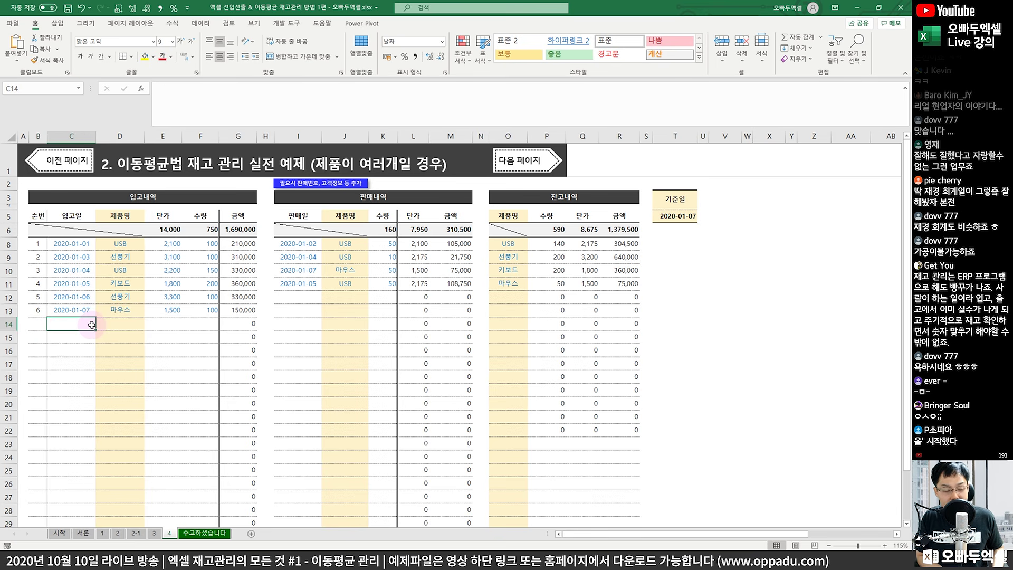
- Record a seventh 입고내역 entry dated 2020-01-02 for USB with 단가 1,000 and 수량 100
type("1-7")
key("Tab")
type("U")
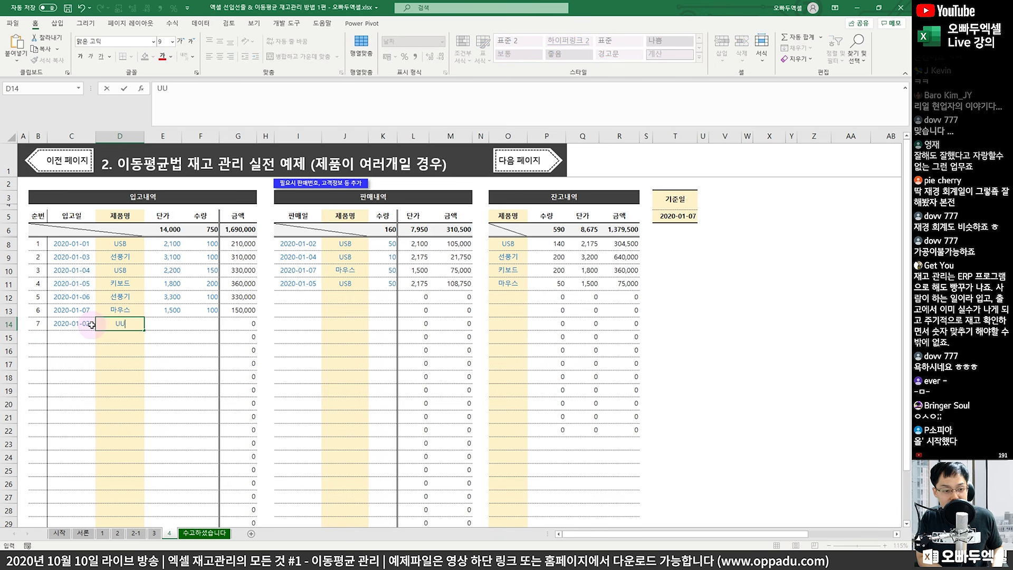
key("Tab")
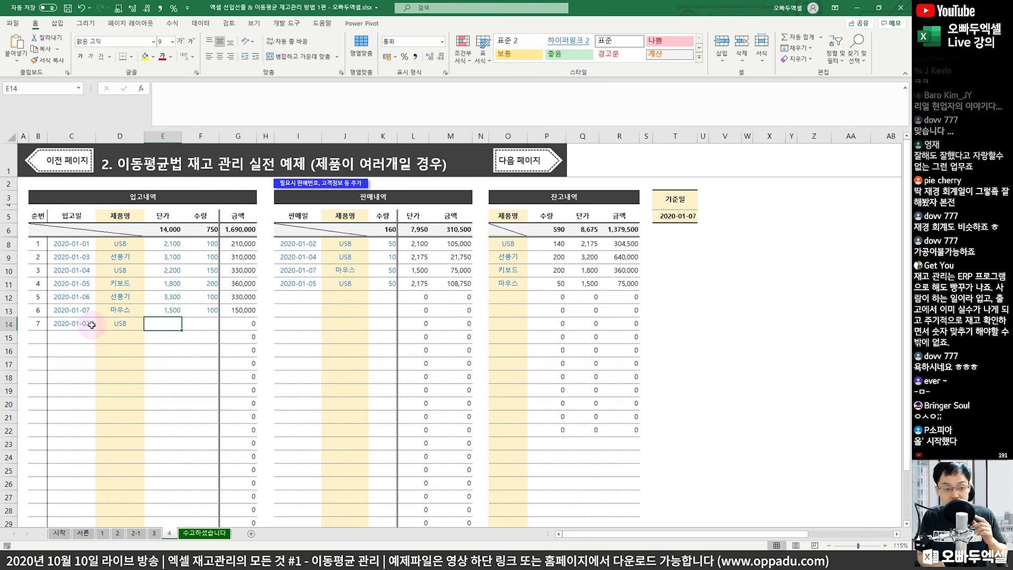
type("1,0")
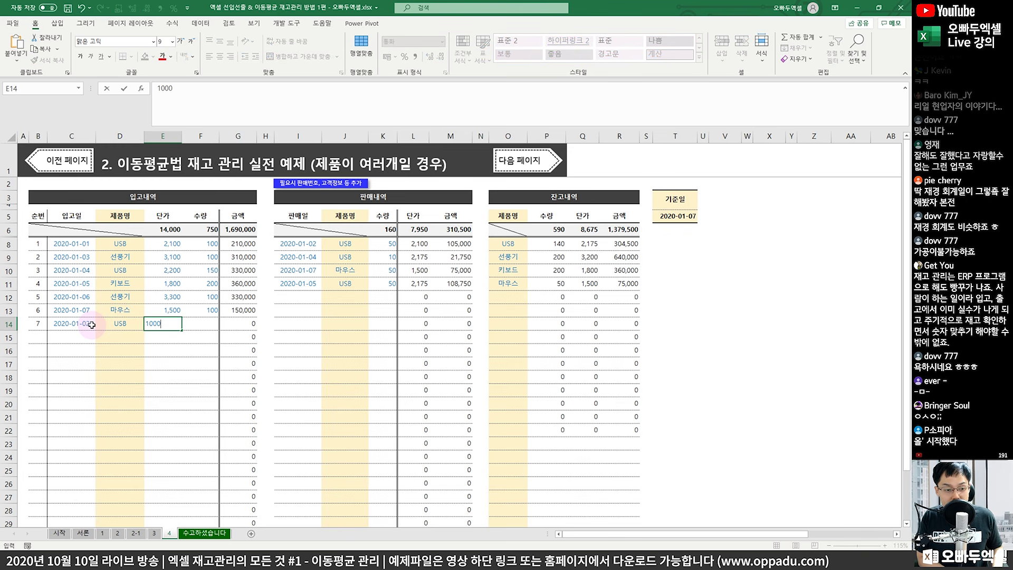
type("00")
key("Tab")
type("100")
key("Return")
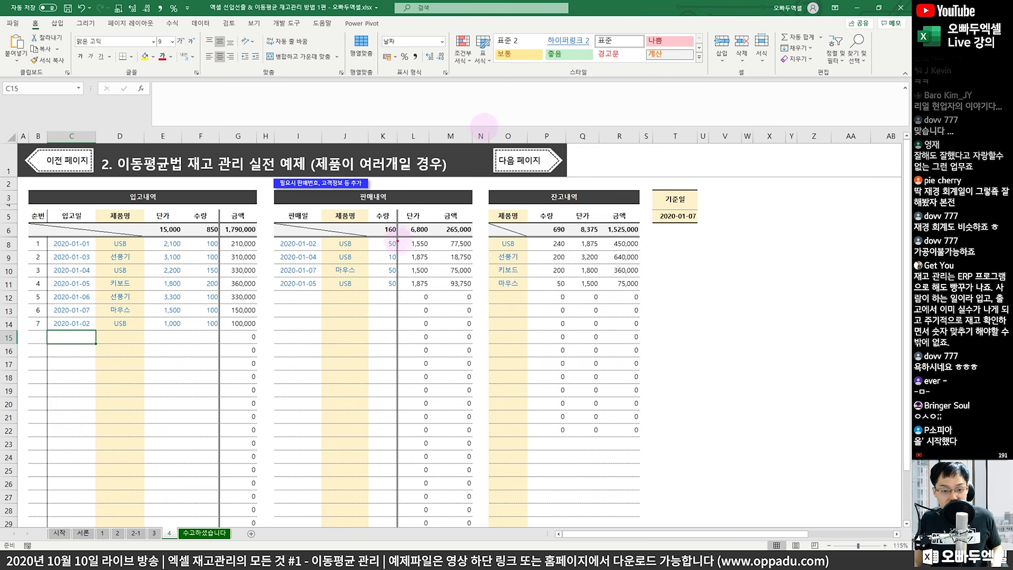
- Box the 단가 of the 2020-01-02 USB sale and clear the mark
left_click_drag(406, 243, 429, 249)
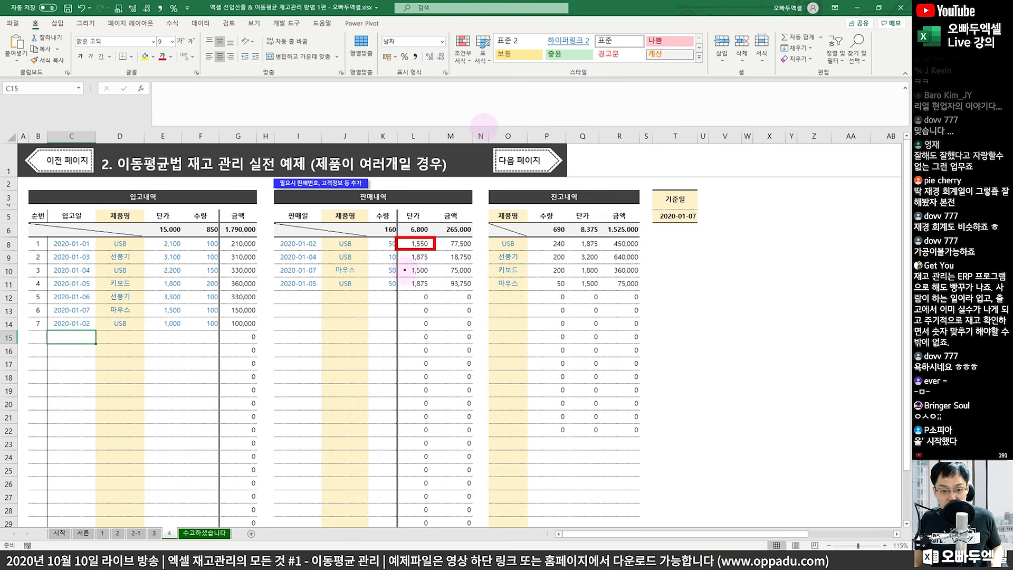
key("Escape")
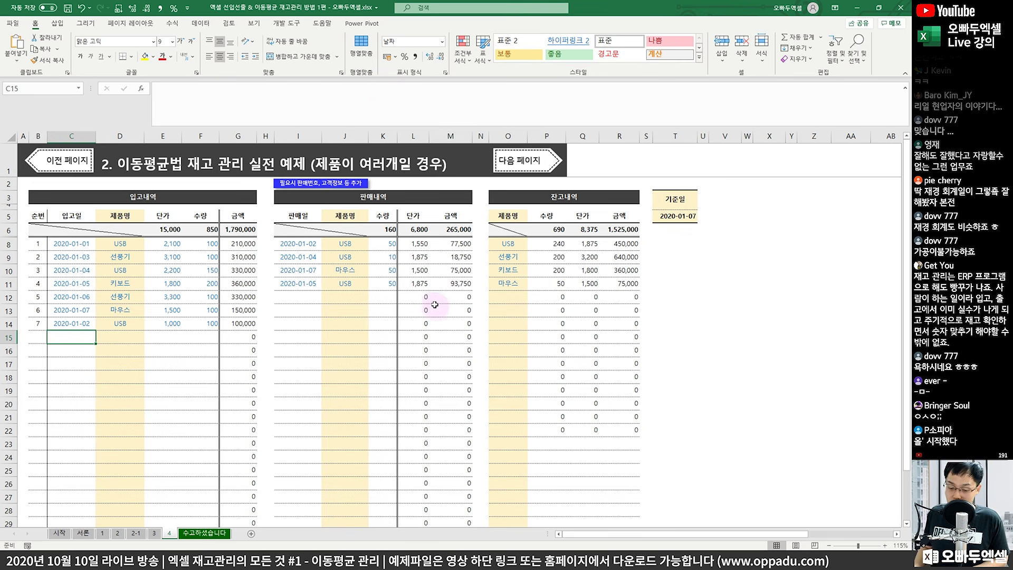
left_click(421, 337)
- On sheet 3, calculate the first purchase's 금액 with =E8*D8 and fill the formula down to F19
left_click(156, 531)
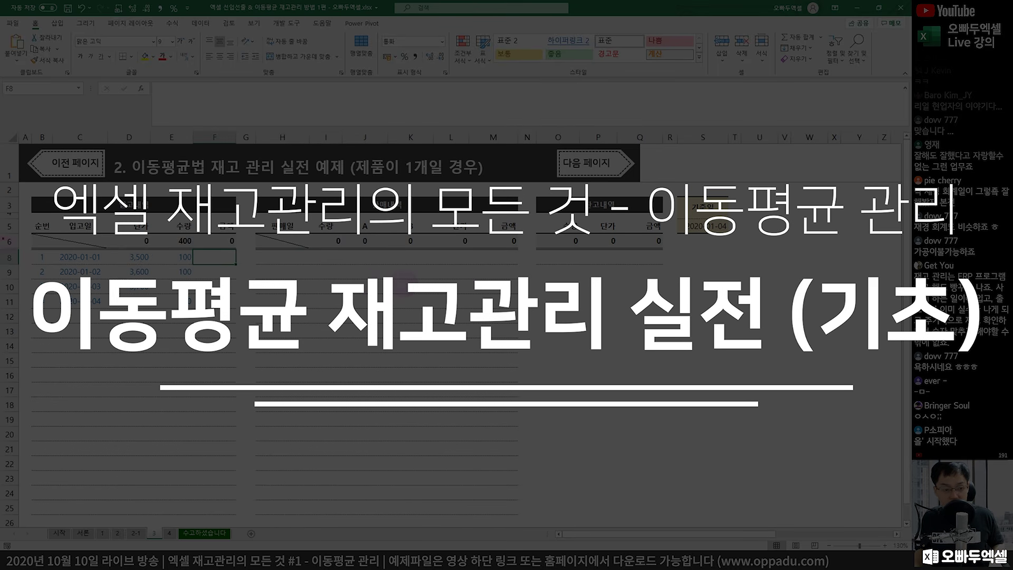
type("=")
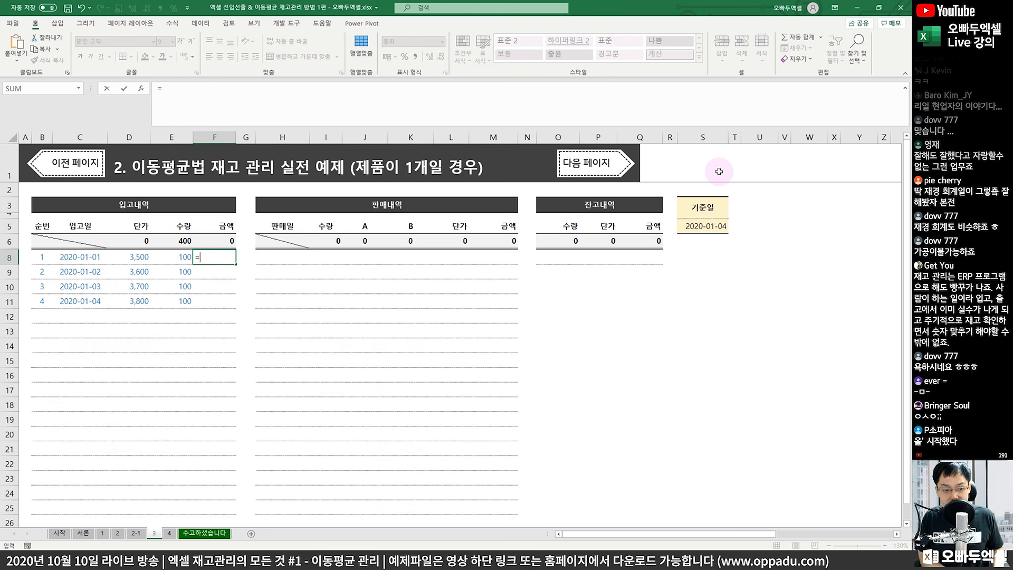
key("Left")
type("*")
key("Left")
key("Left")
key("Return")
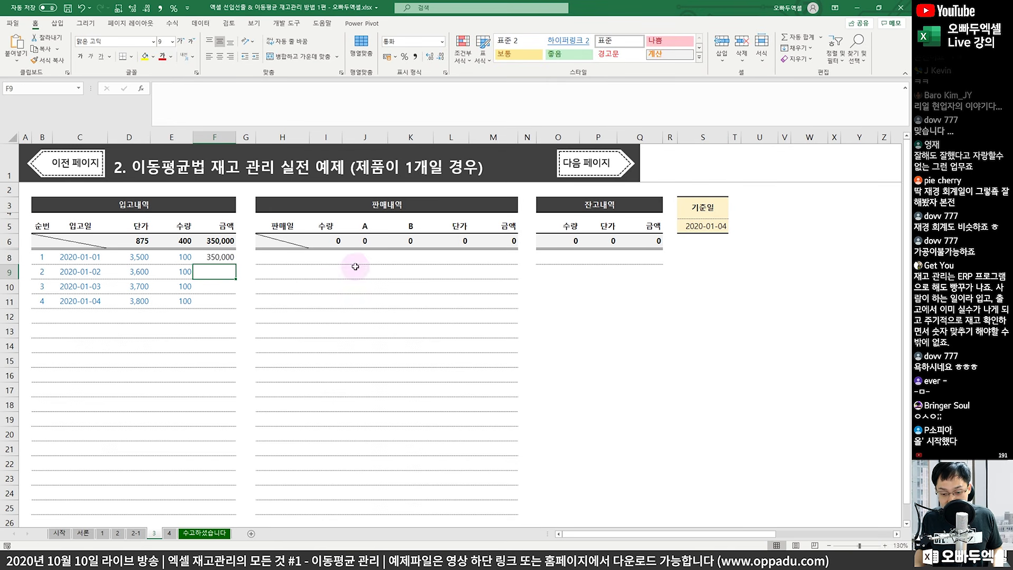
left_click(225, 261)
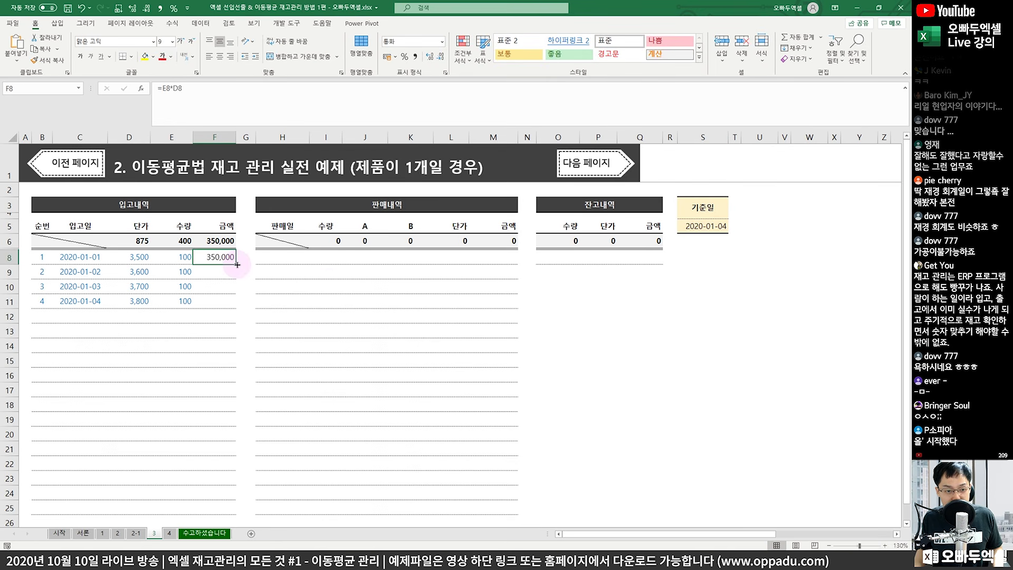
left_click_drag(237, 264, 235, 422)
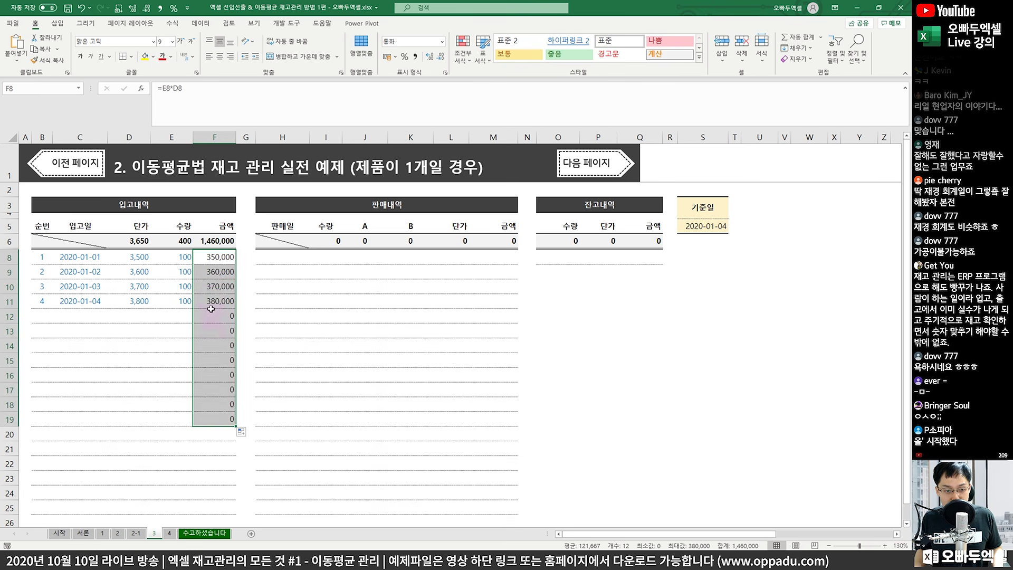
- Check the first purchase's 금액, 단가 and 수량 cells, ending on the first 판매일 cell
left_click(219, 258)
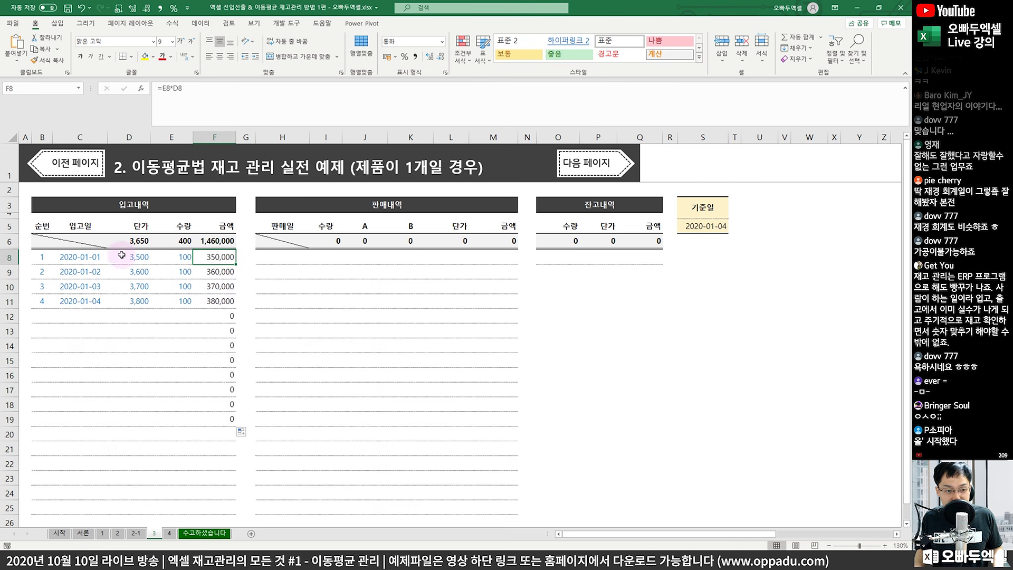
mouse_move(121, 255)
left_mouse_down()
mouse_move(90, 265)
mouse_move(142, 265)
mouse_move(140, 256)
left_mouse_up()
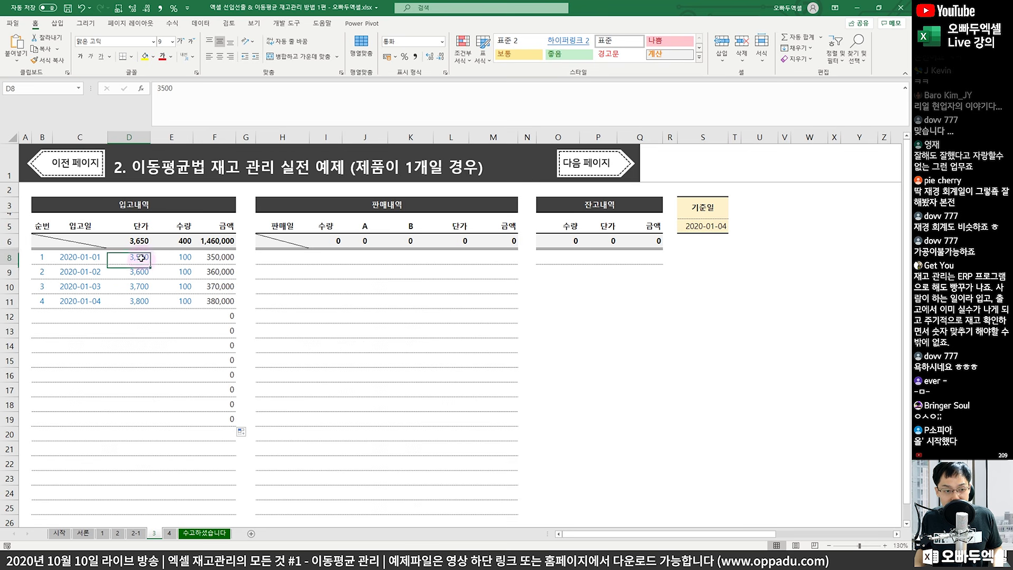
left_click(186, 257)
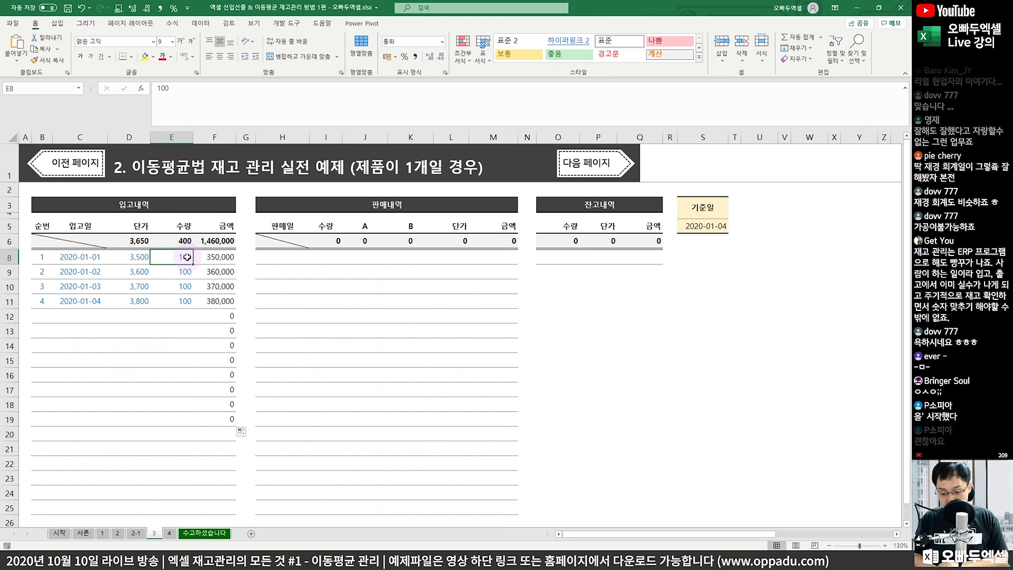
key("Right")
key("Right")
key("Right")
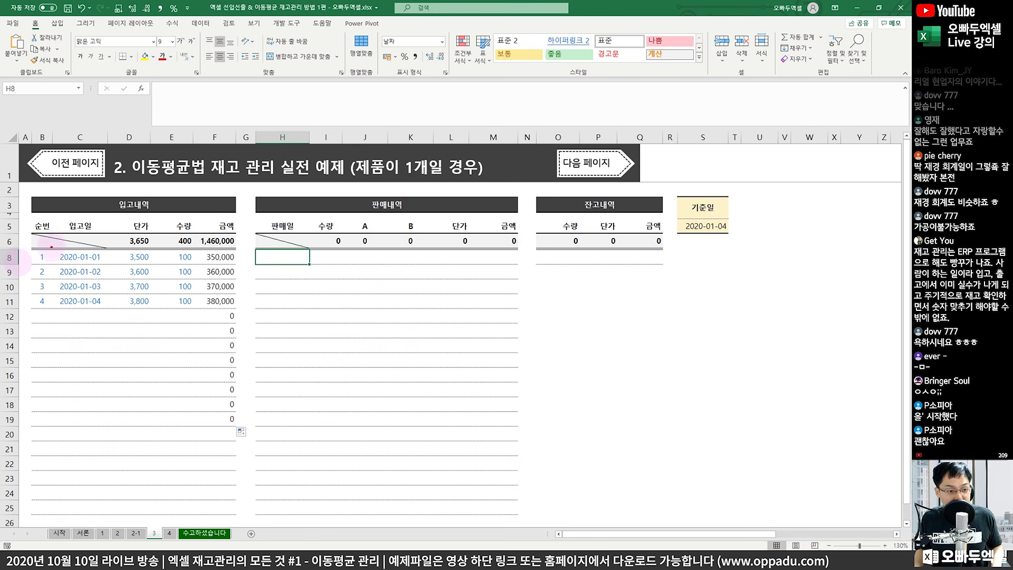
- Mark the dates, 단가 and 수량 of the first two purchases, and clear the marks
mouse_move(51, 248)
left_mouse_down()
mouse_move(106, 267)
mouse_move(153, 252)
mouse_move(199, 257)
mouse_move(196, 246)
mouse_move(207, 266)
left_mouse_up()
mouse_move(47, 262)
left_mouse_down()
mouse_move(75, 270)
mouse_move(47, 276)
left_mouse_up()
mouse_move(151, 267)
left_mouse_down()
mouse_move(128, 279)
mouse_move(150, 286)
mouse_move(132, 266)
mouse_move(176, 280)
left_mouse_up()
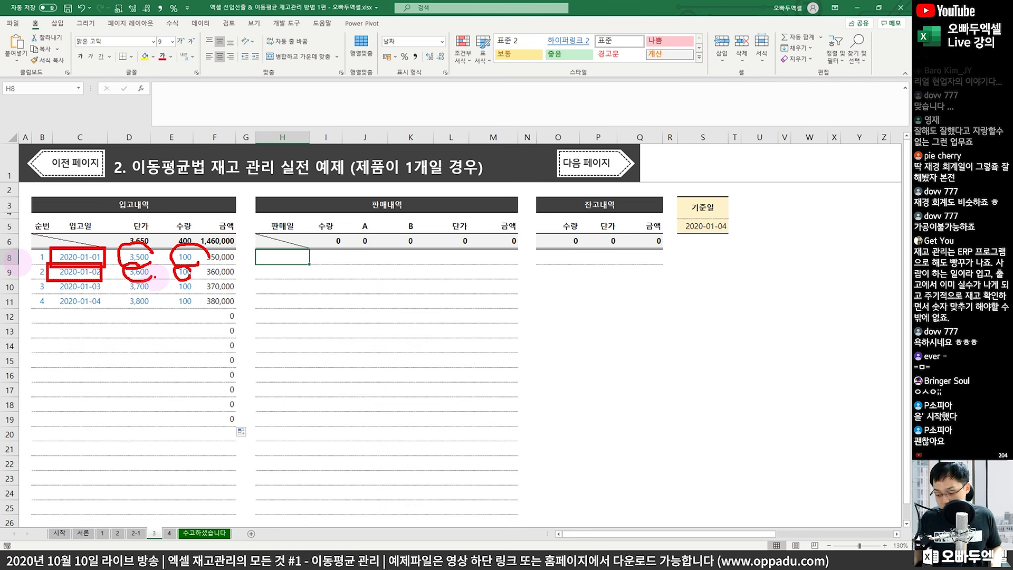
key("e")
- Handwrite 1/2 평균 and 3550 over 판매내역, circle the first two purchase prices, and clear the marks
left_click_drag(315, 259, 314, 287)
mouse_move(332, 259)
left_mouse_down()
mouse_move(325, 286)
mouse_move(351, 290)
mouse_move(391, 277)
mouse_move(409, 285)
mouse_move(412, 267)
mouse_move(430, 269)
left_mouse_up()
left_click_drag(405, 275, 422, 285)
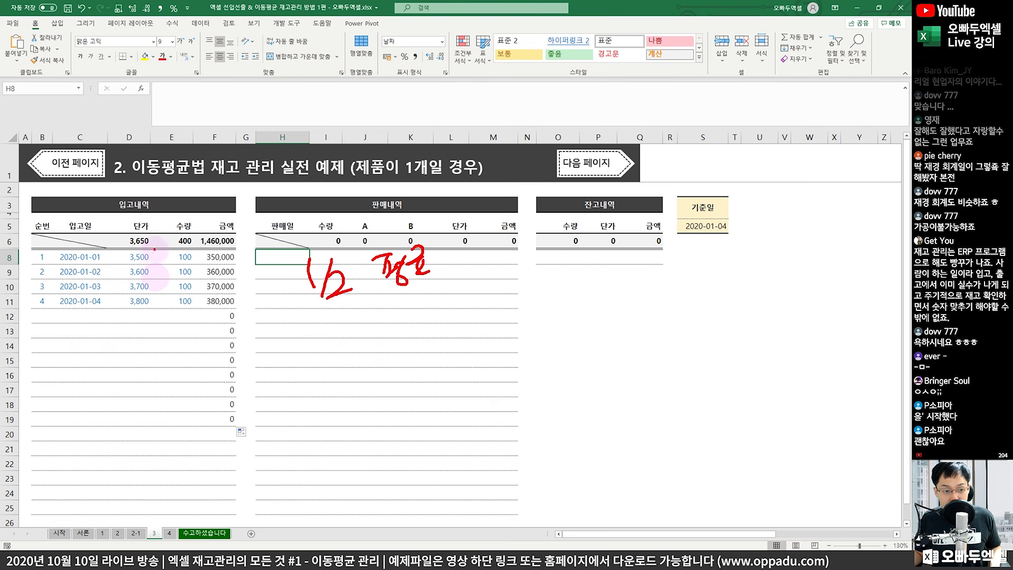
mouse_move(152, 244)
left_mouse_down()
mouse_move(122, 248)
mouse_move(150, 254)
mouse_move(156, 272)
left_mouse_up()
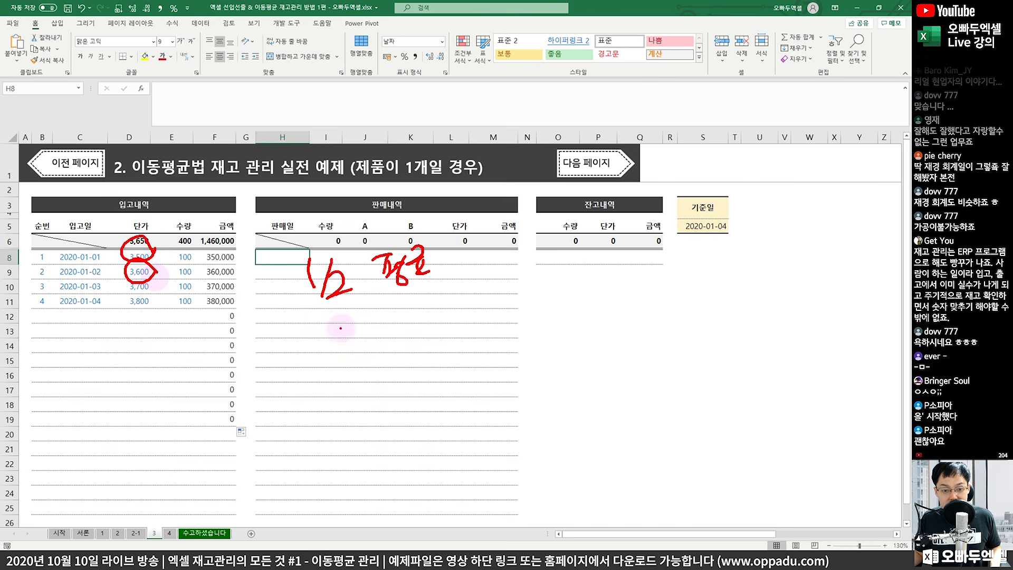
mouse_move(339, 322)
left_mouse_down()
mouse_move(342, 344)
mouse_move(373, 345)
mouse_move(394, 327)
mouse_move(407, 344)
left_mouse_up()
left_click_drag(369, 316, 404, 348)
left_click_drag(333, 364, 393, 360)
left_click_drag(331, 356, 390, 354)
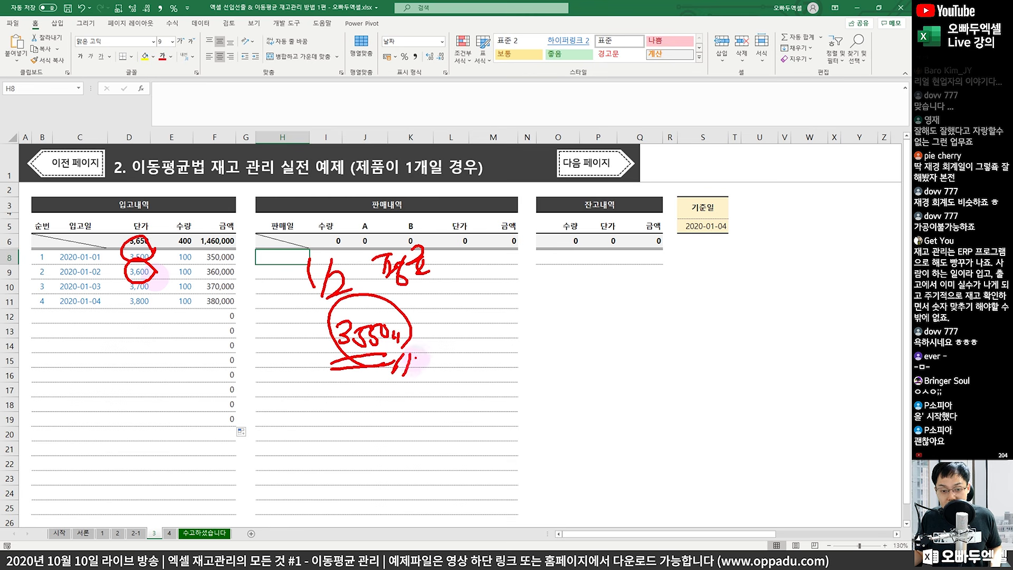
key("Escape")
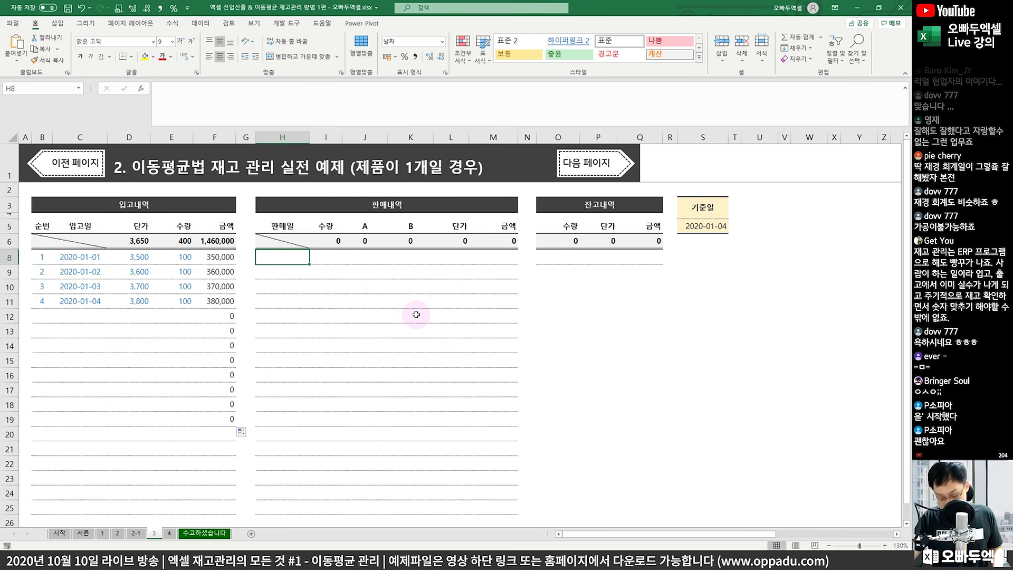
- Record the first 판매내역 entry dated 2020-01-02 with 수량 50
type("-2")
key("Tab")
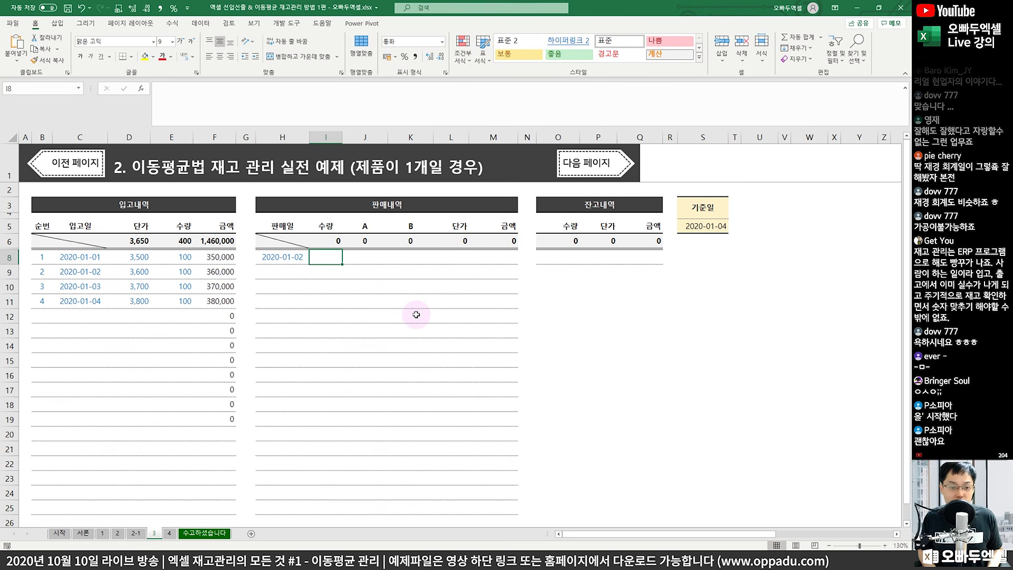
type("50")
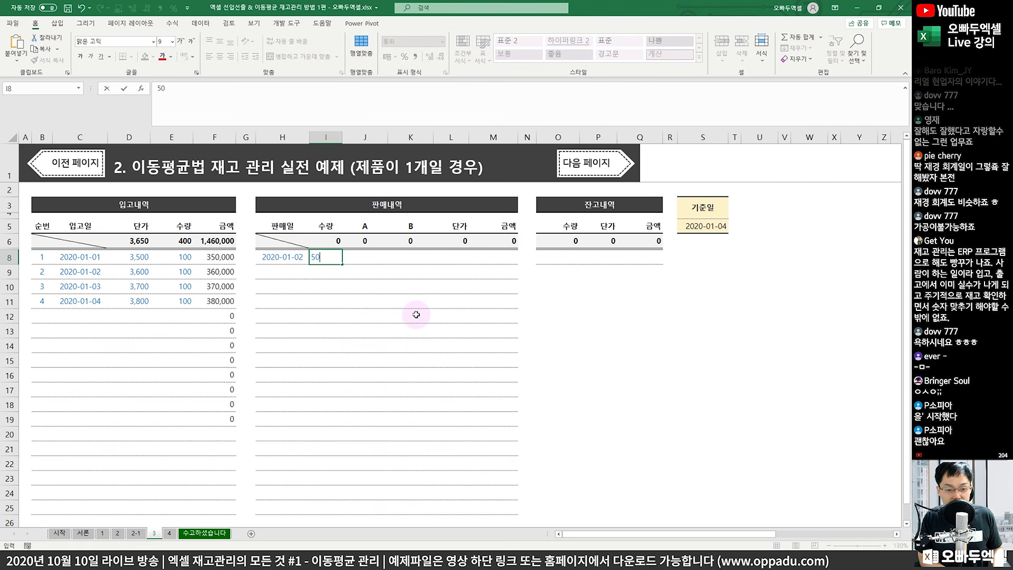
key("Tab")
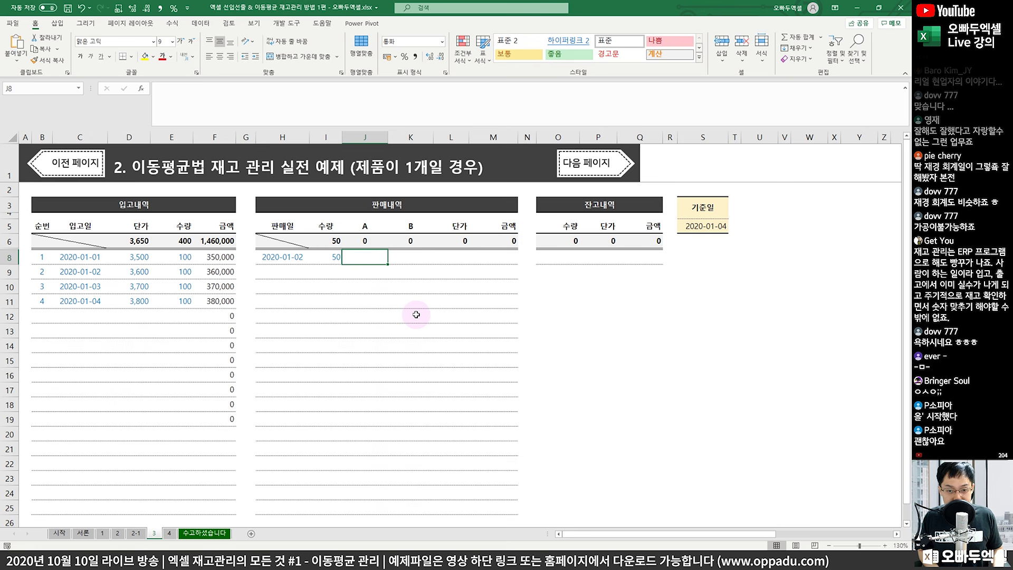
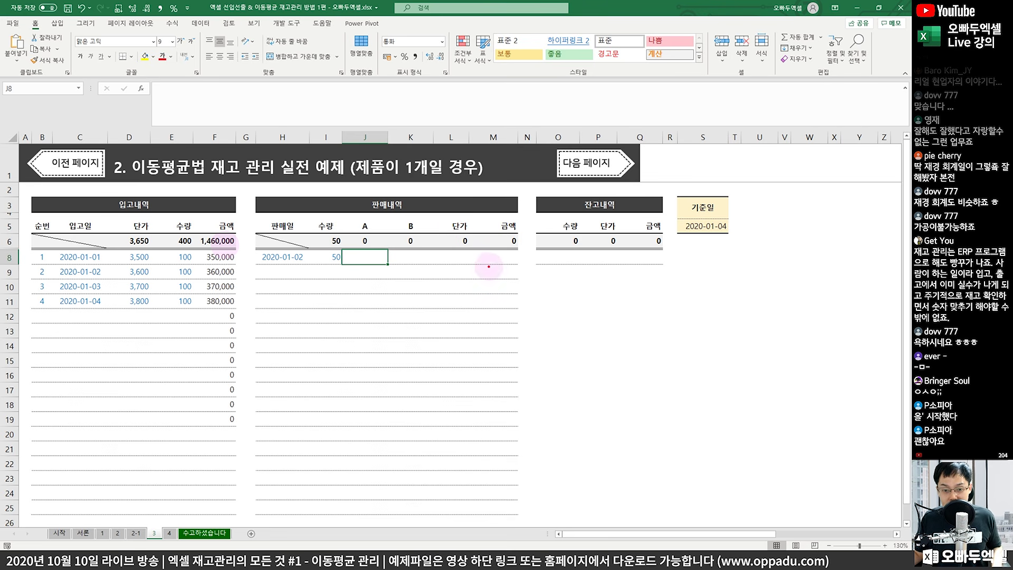
- Handwrite and circle notes relating the amount, 수량 and 단가 to 원가, draw an arrow to 원가, and clear everything
left_click_drag(485, 260, 486, 273)
mouse_move(469, 280)
left_mouse_down()
mouse_move(497, 275)
mouse_move(485, 293)
left_mouse_up()
left_click_drag(495, 264, 494, 285)
left_click_drag(492, 282, 501, 289)
left_click_drag(513, 270, 517, 291)
left_click_drag(517, 281, 529, 280)
left_click_drag(390, 277, 395, 281)
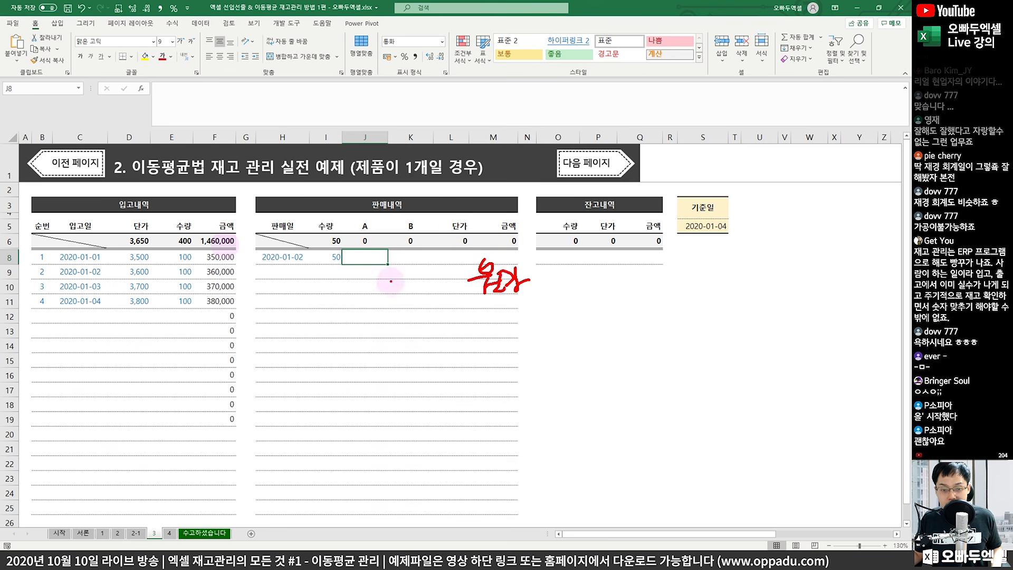
left_click_drag(238, 283, 253, 289)
left_click_drag(241, 296, 274, 311)
left_click_drag(282, 270, 285, 316)
mouse_move(310, 268)
left_mouse_down()
mouse_move(296, 325)
mouse_move(248, 343)
left_mouse_up()
left_click_drag(258, 344, 367, 320)
left_click_drag(543, 248, 554, 298)
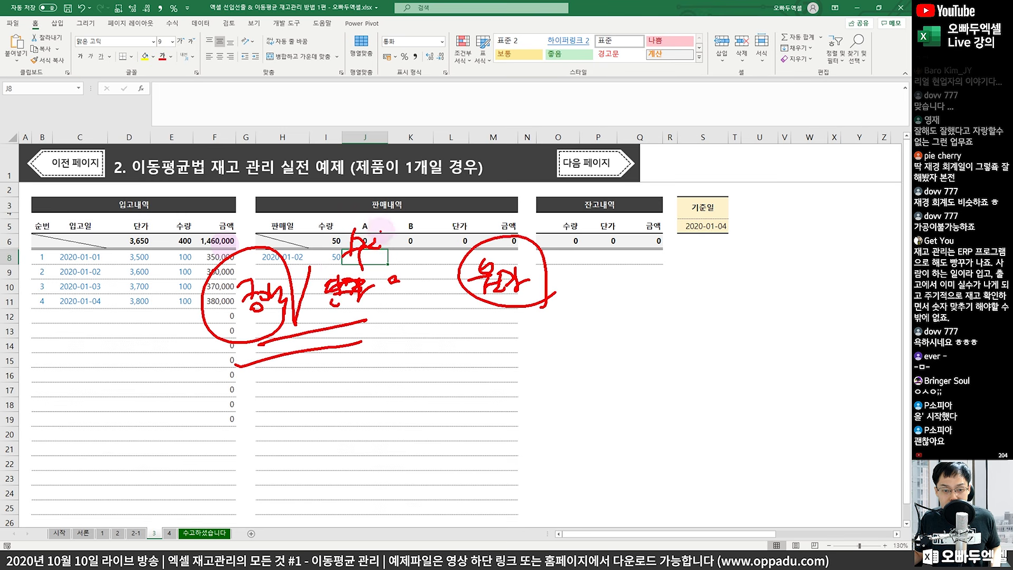
left_click_drag(353, 237, 393, 260)
left_click_drag(314, 291, 375, 296)
left_click_drag(369, 203, 391, 281)
left_click_drag(365, 295, 382, 296)
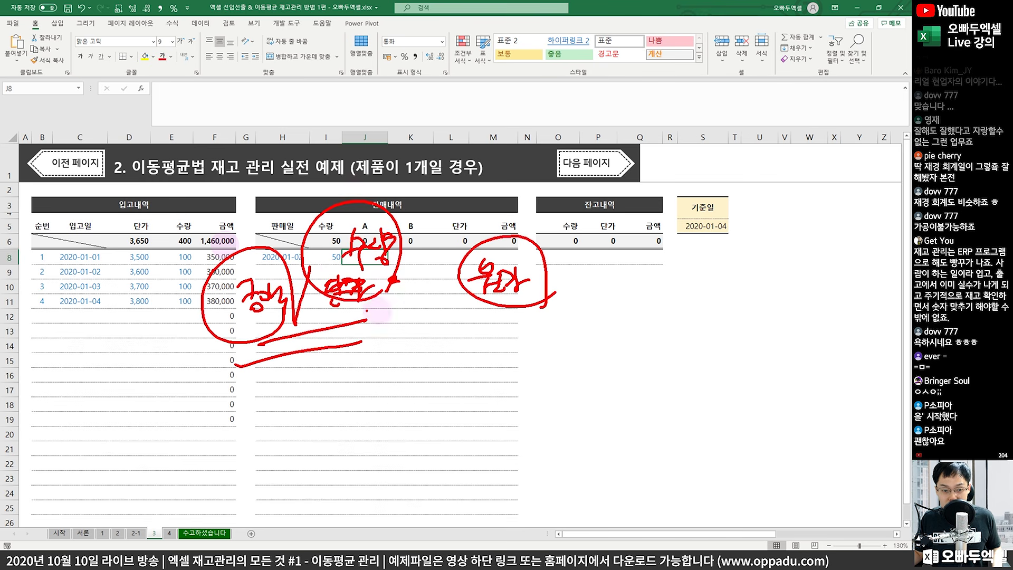
left_click_drag(321, 300, 296, 338)
left_click_drag(288, 240, 304, 330)
mouse_move(384, 285)
left_mouse_down()
mouse_move(314, 293)
mouse_move(404, 233)
mouse_move(390, 274)
left_mouse_up()
mouse_move(554, 295)
left_mouse_down()
mouse_move(455, 277)
mouse_move(506, 234)
mouse_move(551, 301)
left_mouse_up()
mouse_move(402, 314)
left_mouse_down()
mouse_move(451, 289)
mouse_move(448, 306)
left_mouse_up()
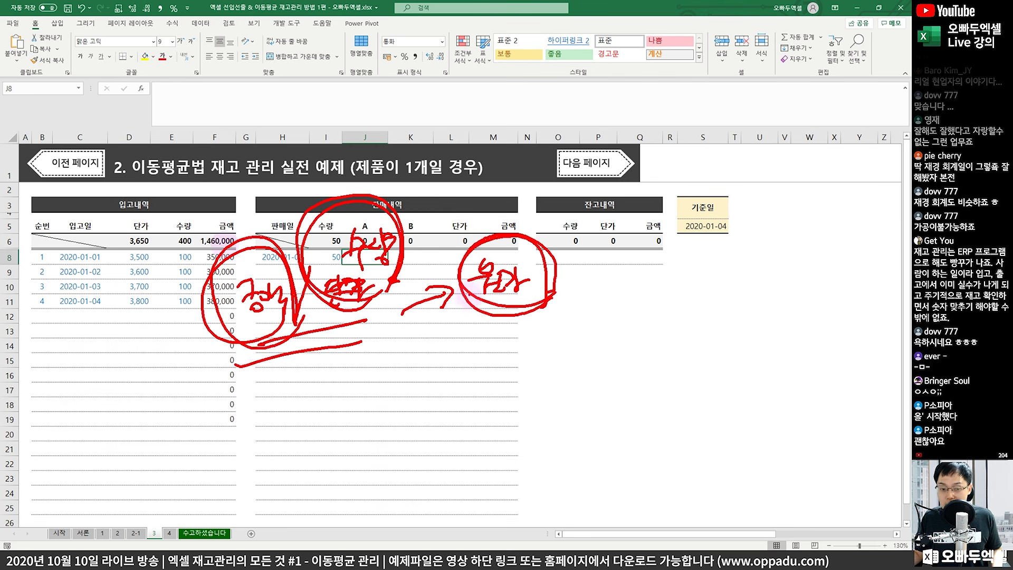
key("Escape")
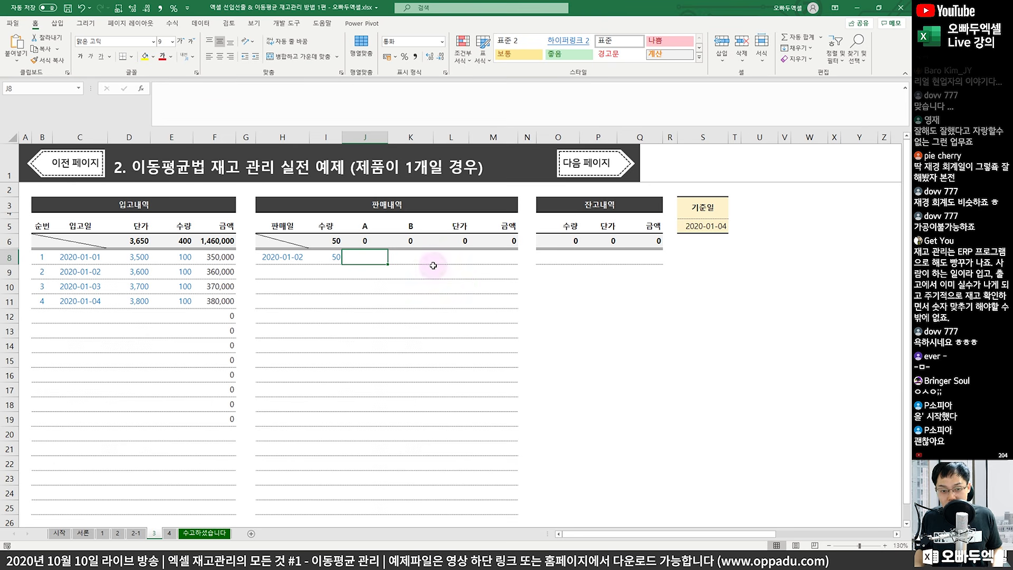
- Rename the A column header in 판매내역 to A(금액)
double_click(370, 227)
type(")")
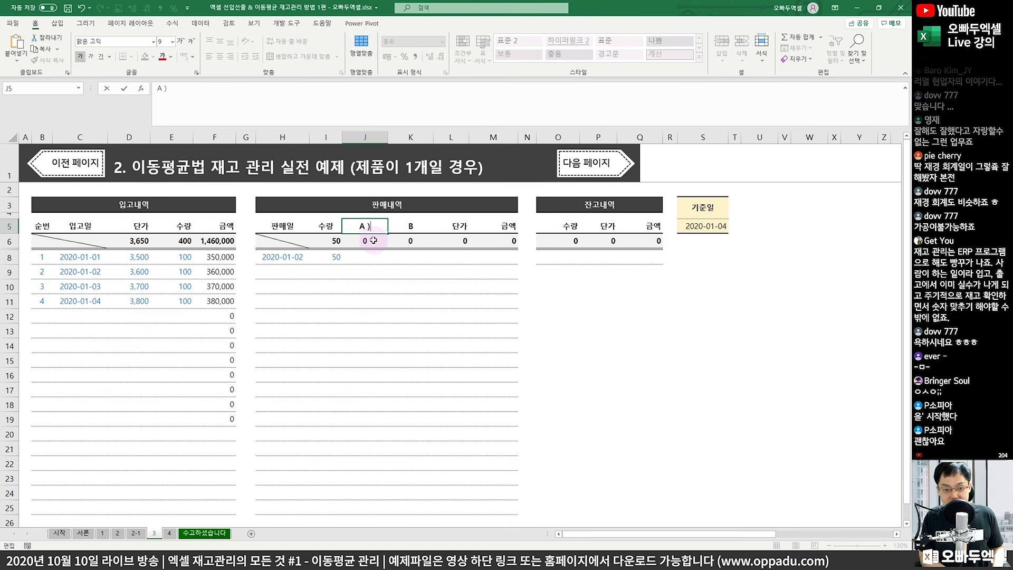
key("BackSpace")
key("BackSpace")
type("(금액)")
key("Return")
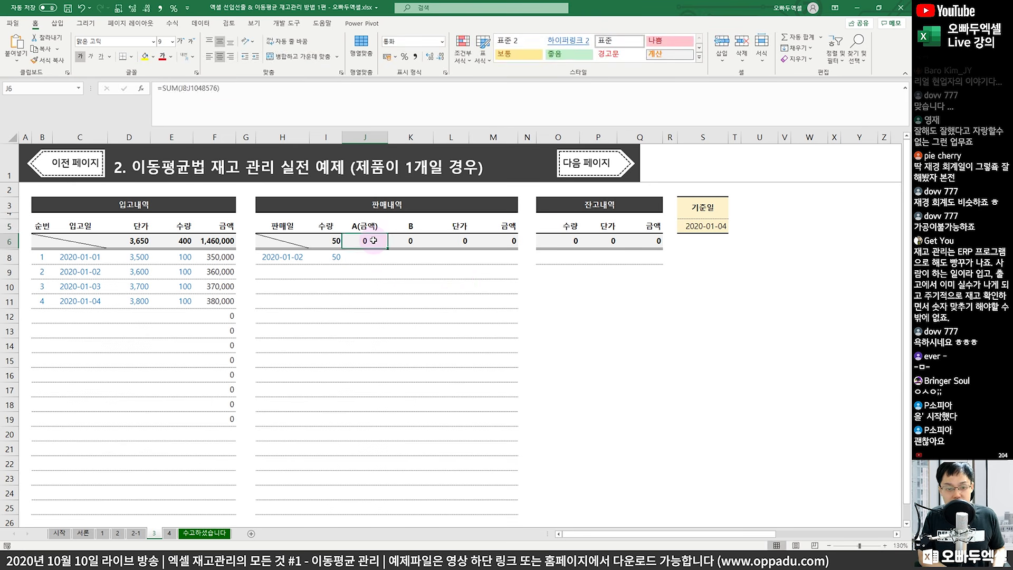
- Rename the B column header in 판매내역 to B(수량)
key("Up")
key("Right")
key("F2")
type(")ㅅ")
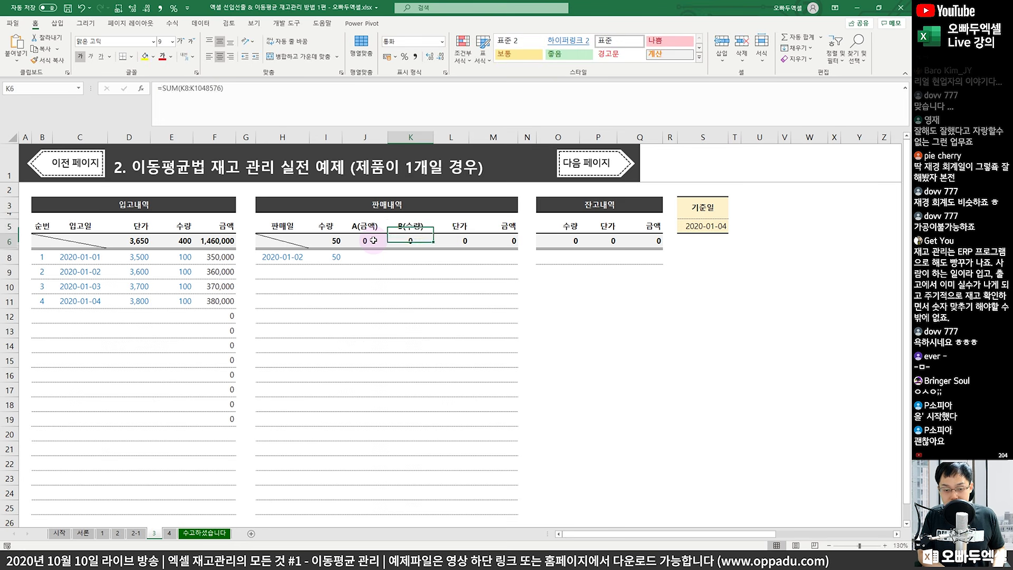
key("Return")
- Rename the 단가 column header in 판매내역 to 단가(A/B)
key("Up")
key("Right")
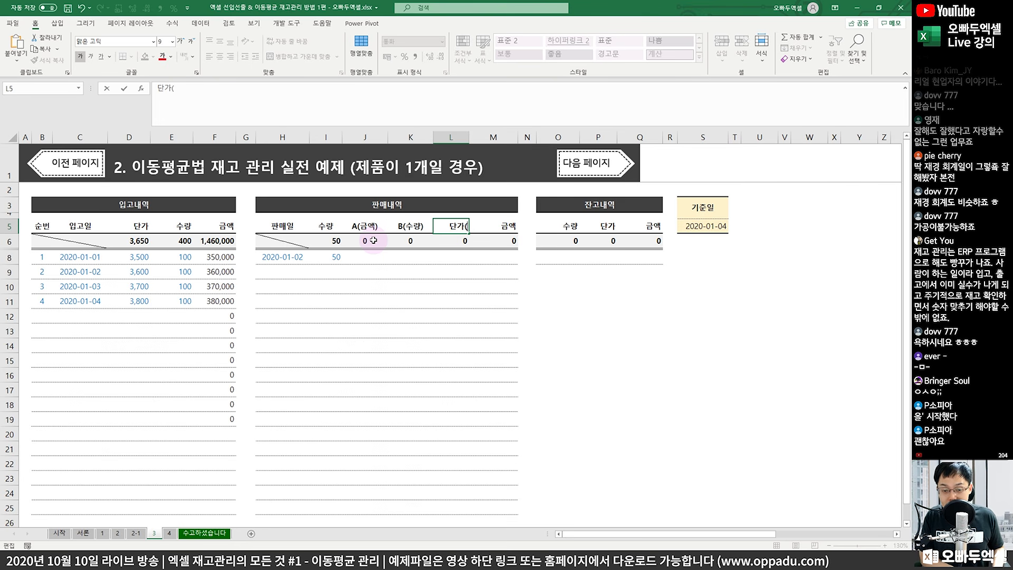
type("(A/B)")
key("Return")
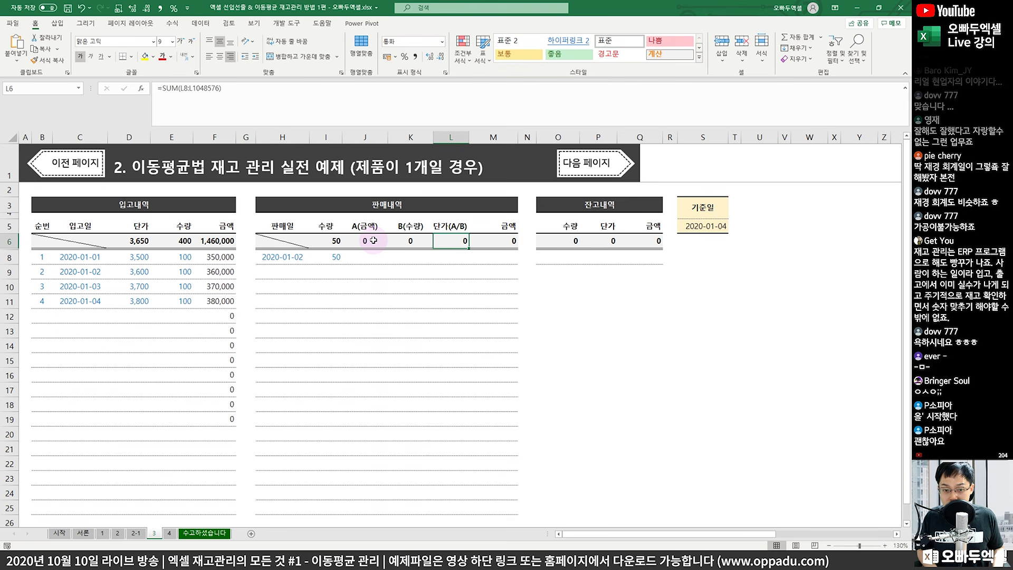
- Start a SUMIF formula in cell J8 of the sales table, using column C (입고일) as the criteria range
key("Left")
key("Left")
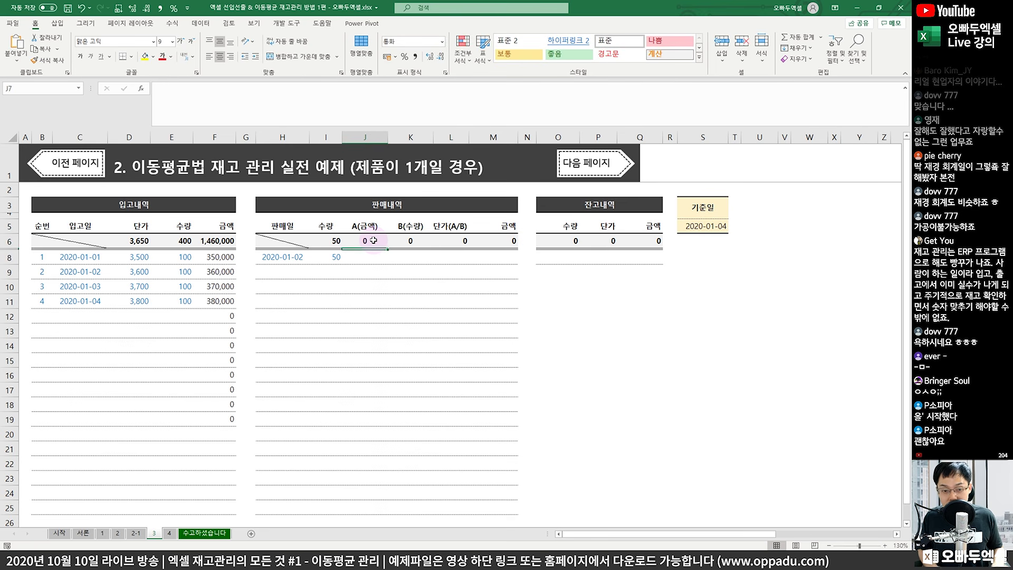
key("Down")
type("=SUMIF(")
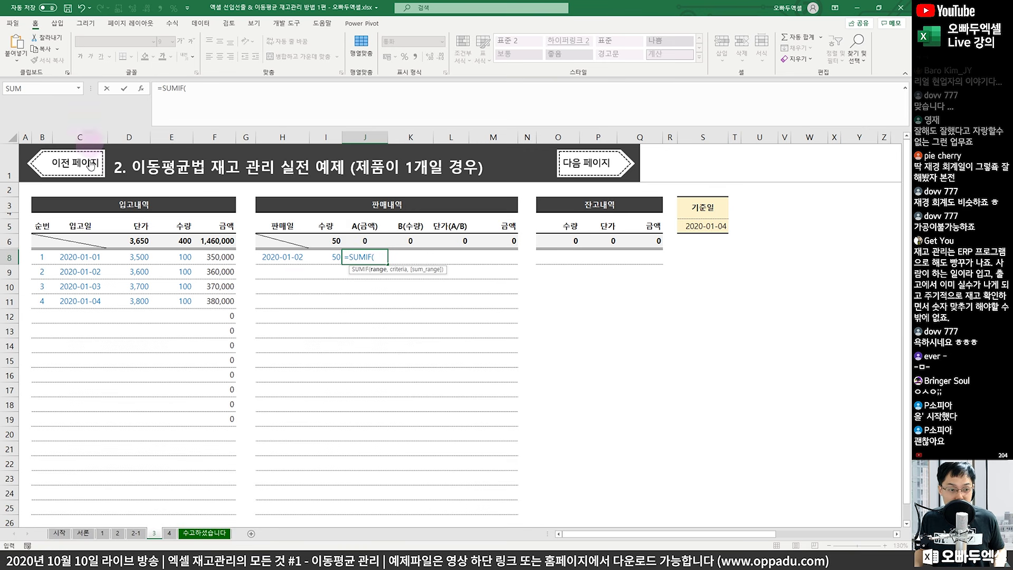
left_click_drag(87, 133, 42, 137)
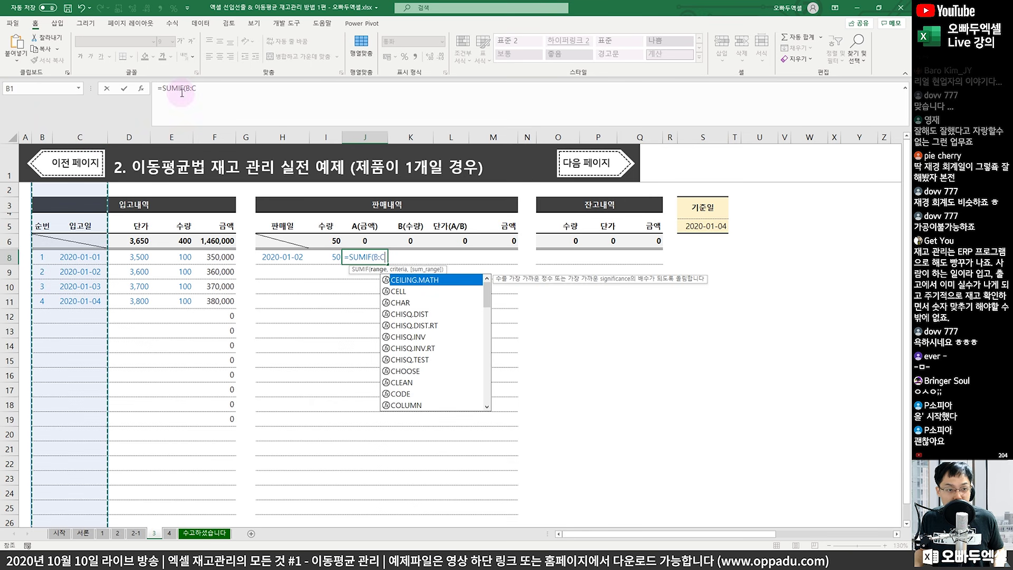
left_click(240, 88)
key("BackSpace")
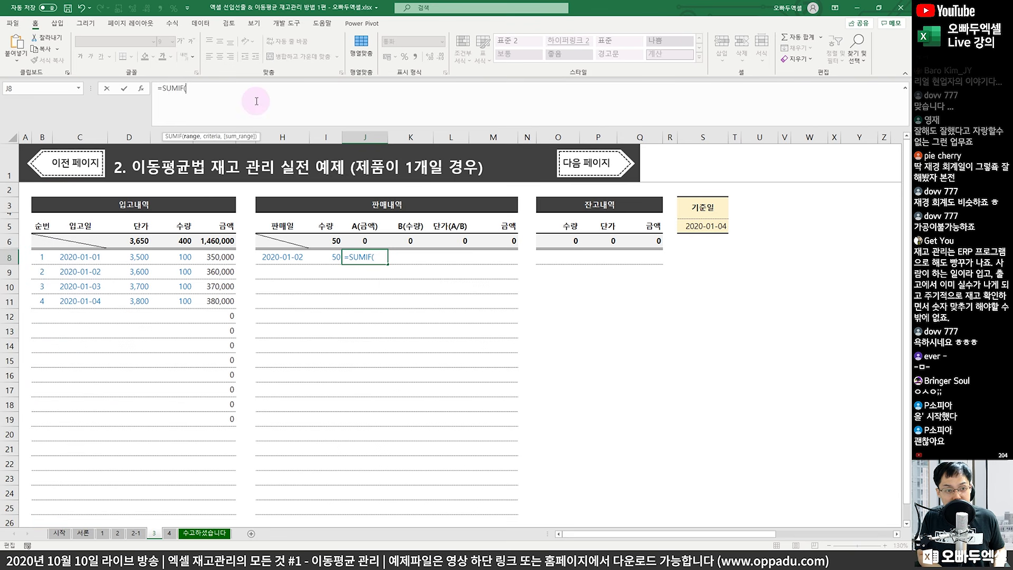
type("C:C,")
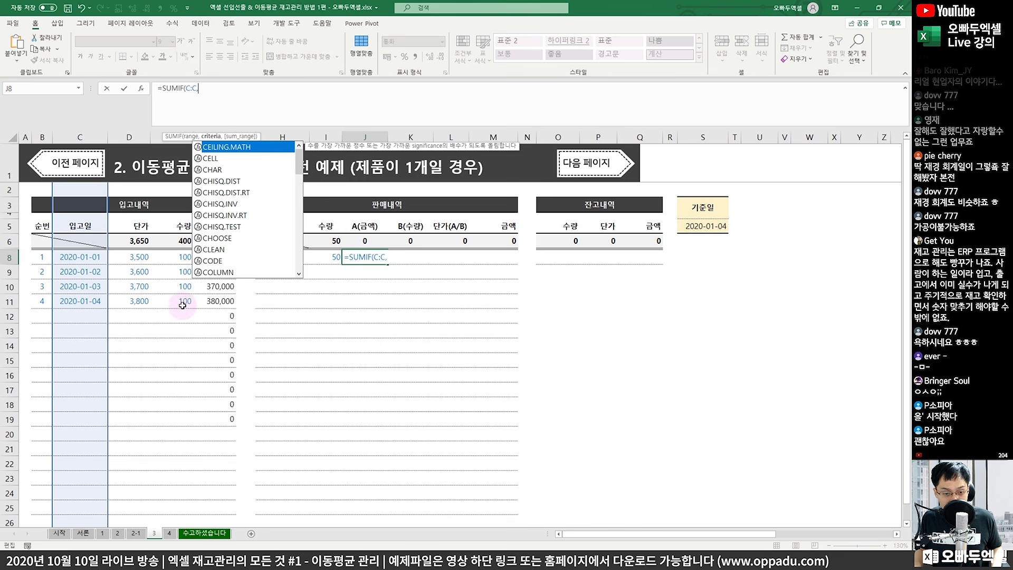
- Set the SUMIF criteria in J8 to "<="&H8 so it covers dates up to the sale date
left_click(299, 105)
left_click(283, 259)
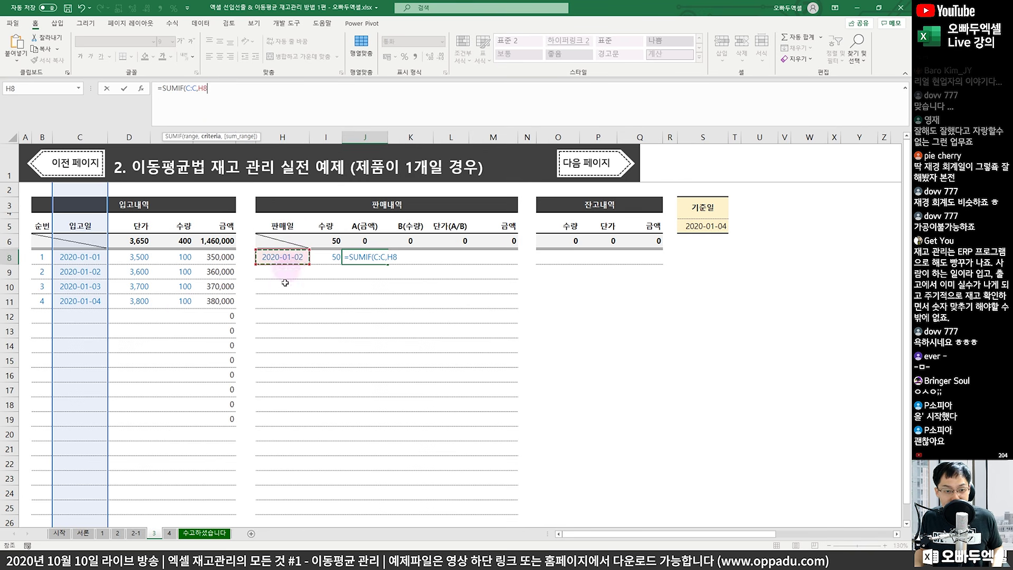
left_click(320, 104)
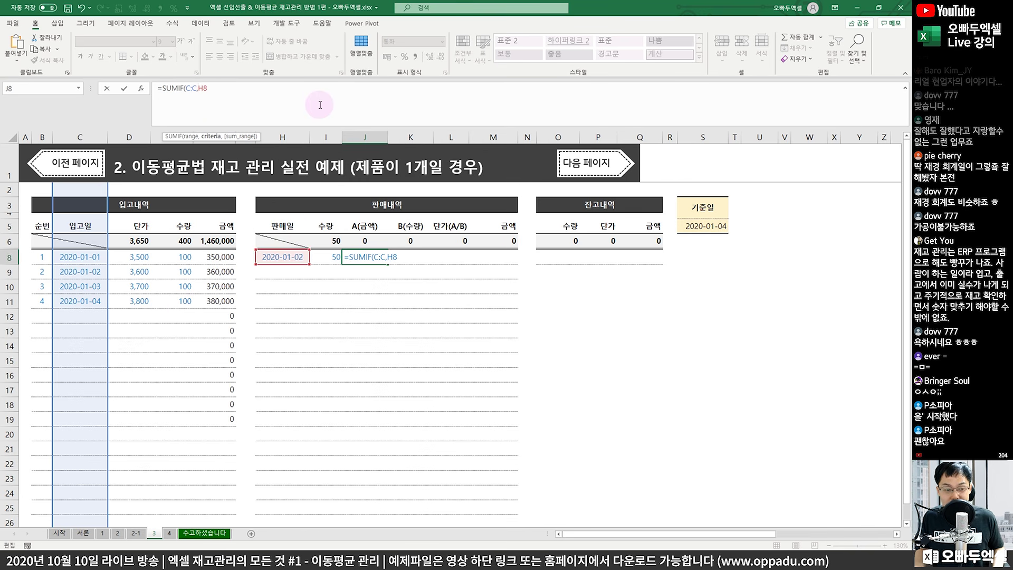
key("Left")
key("Left")
type(">")
key("BackSpace")
type("\"")
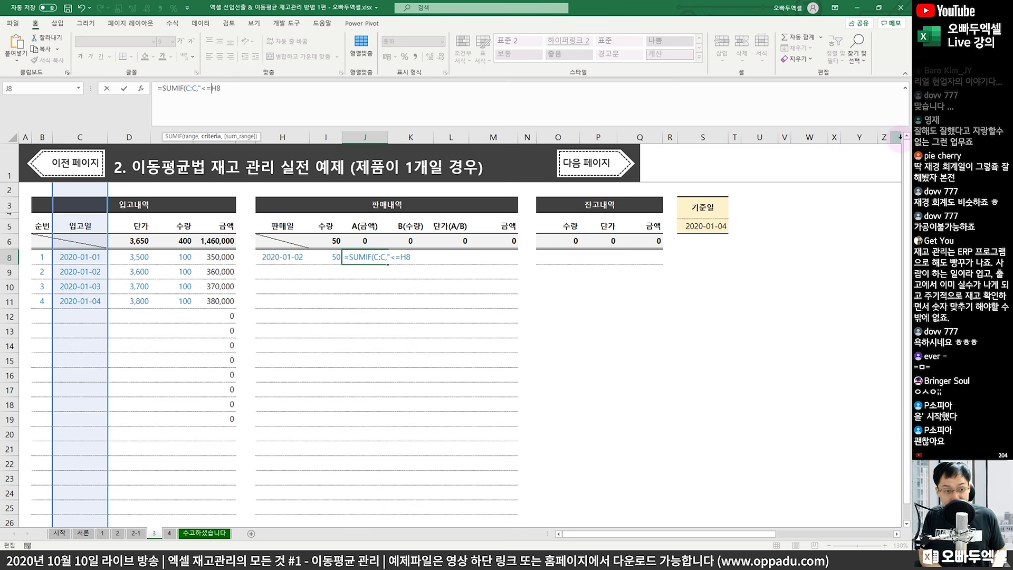
type("<=\"&")
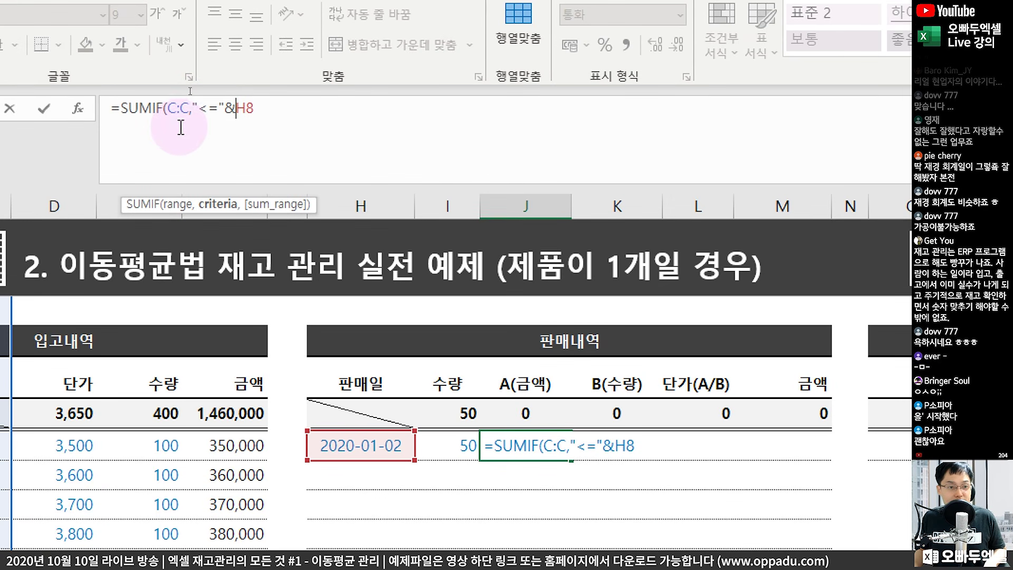
mouse_move(197, 102)
left_mouse_down()
mouse_move(186, 107)
mouse_move(202, 100)
mouse_move(233, 112)
mouse_move(219, 103)
mouse_move(228, 121)
mouse_move(264, 119)
mouse_move(259, 100)
left_mouse_up()
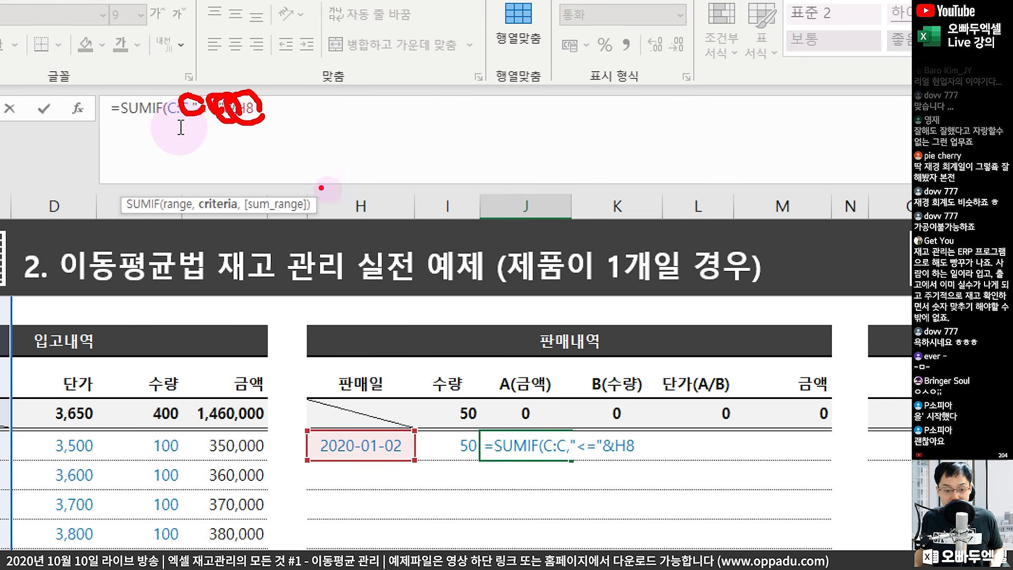
mouse_move(367, 418)
left_mouse_down()
mouse_move(321, 214)
mouse_move(256, 147)
mouse_move(289, 142)
left_mouse_up()
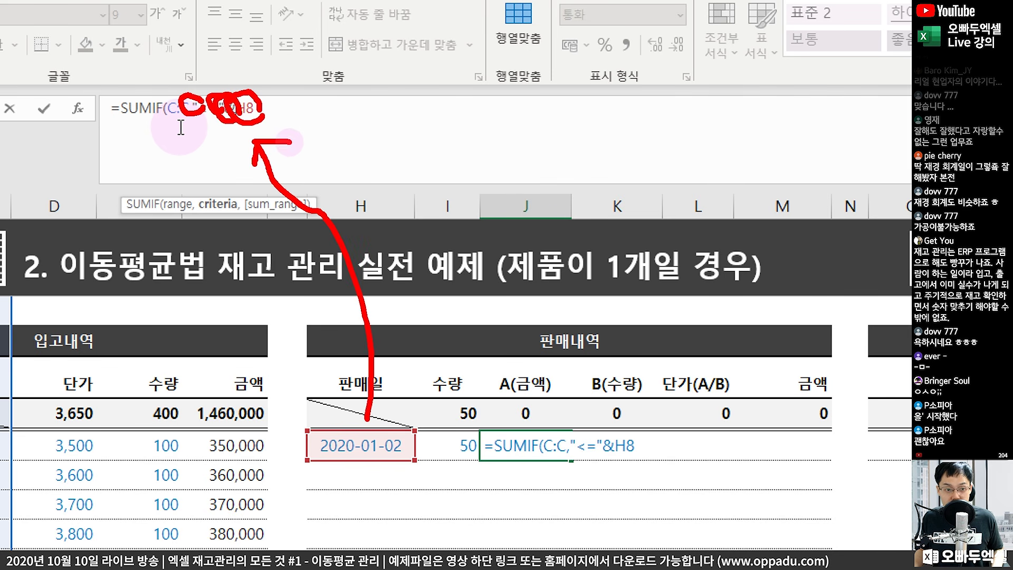
key("Escape")
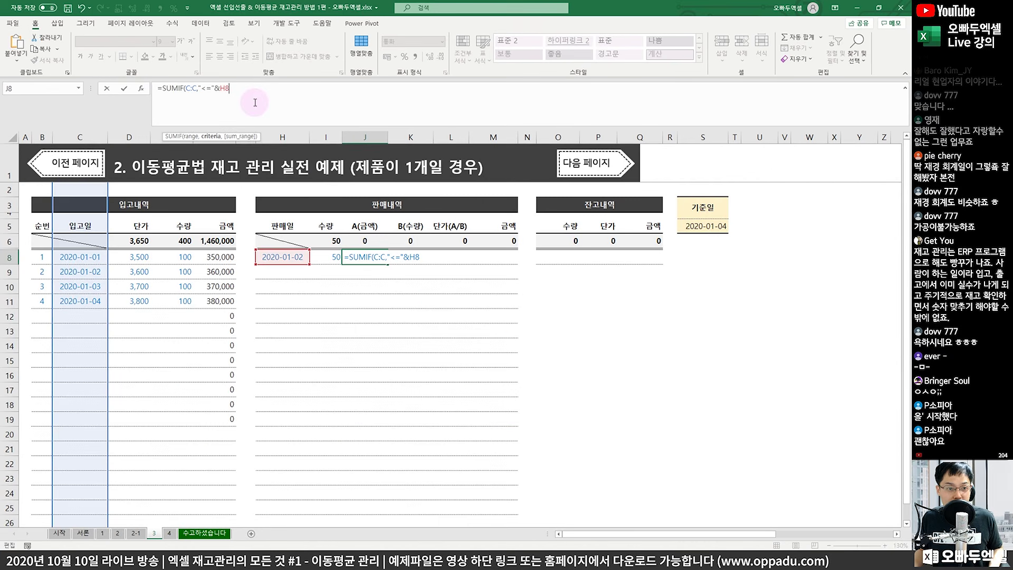
- Finish the J8 formula with F:F as the sum range, giving =SUMIF(C:C,"<="&H8,F:F)
type(",")
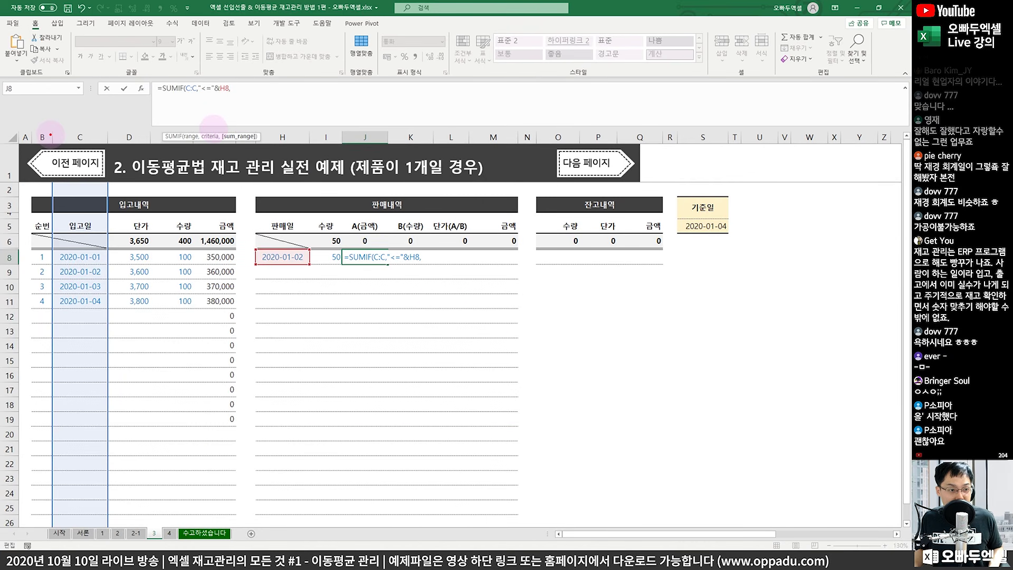
left_click_drag(50, 132, 108, 373)
mouse_move(309, 253)
left_mouse_down()
mouse_move(264, 270)
mouse_move(311, 267)
left_mouse_up()
mouse_move(203, 238)
left_mouse_down()
mouse_move(197, 256)
mouse_move(221, 260)
left_mouse_up()
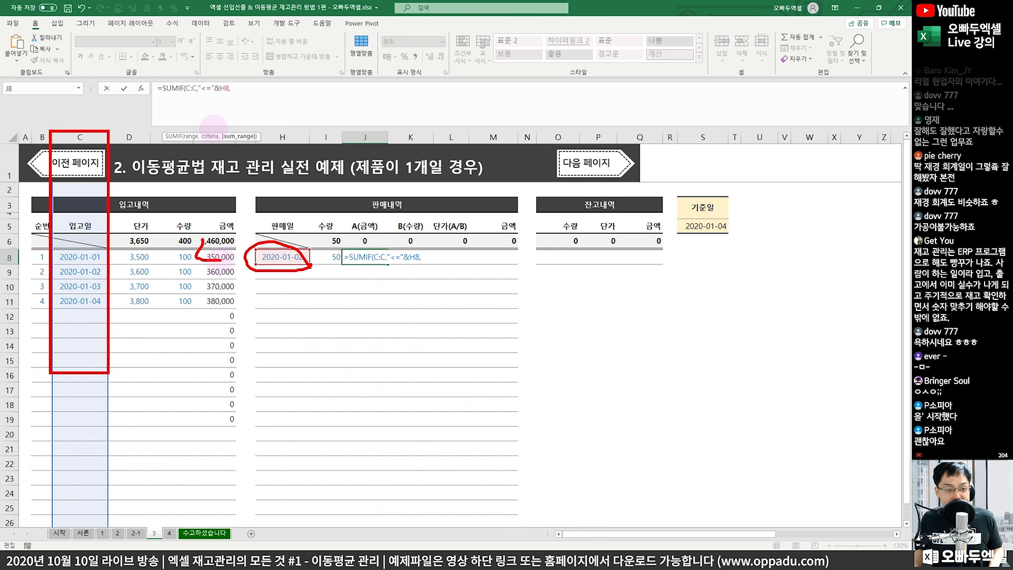
key("Escape")
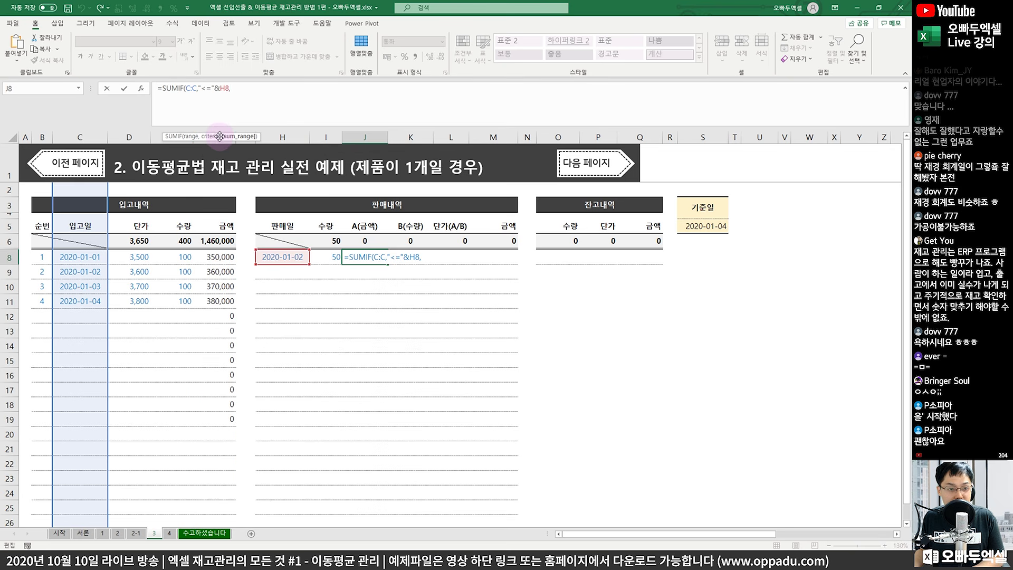
type("F:F")
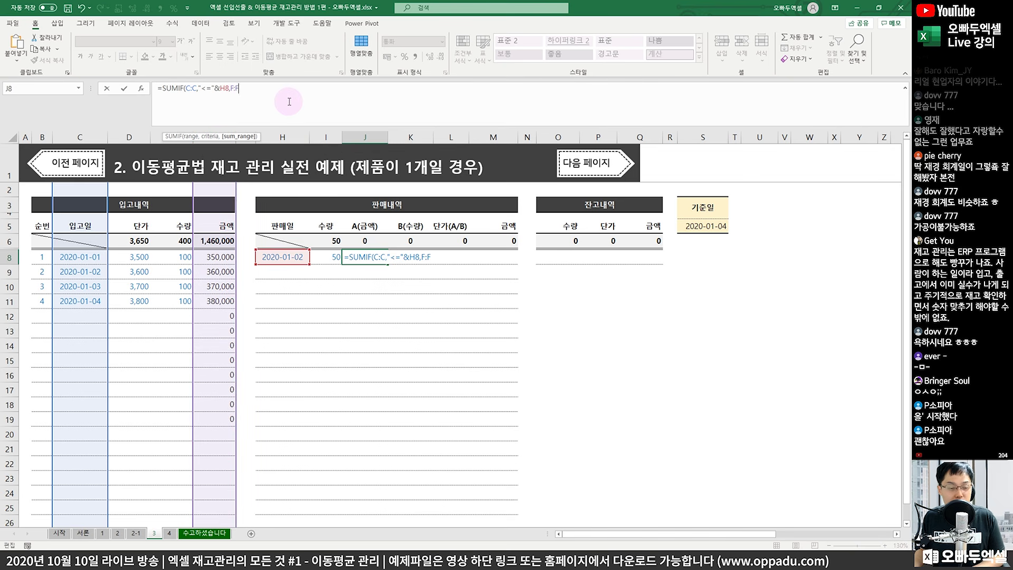
key("Return")
key("Up")
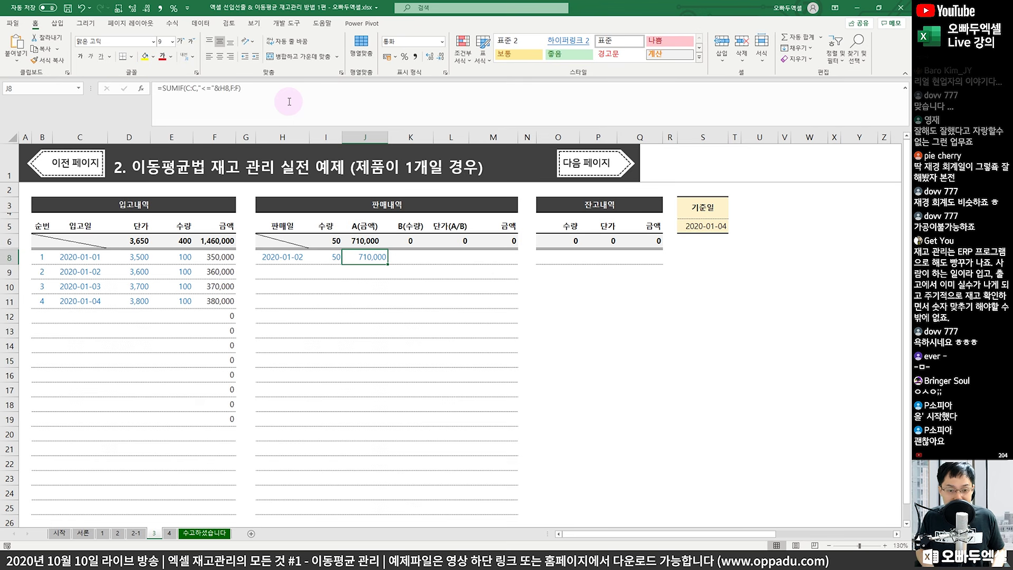
- Check the J8 amount against the sum of the first two incoming amounts in F8:F9
mouse_move(317, 257)
left_mouse_down()
mouse_move(289, 272)
mouse_move(248, 252)
mouse_move(314, 253)
mouse_move(288, 230)
left_mouse_up()
mouse_move(312, 222)
left_mouse_down()
mouse_move(288, 229)
mouse_move(289, 244)
left_mouse_up()
mouse_move(195, 245)
left_mouse_down()
mouse_move(232, 277)
mouse_move(196, 248)
mouse_move(220, 267)
left_mouse_up()
key("Escape")
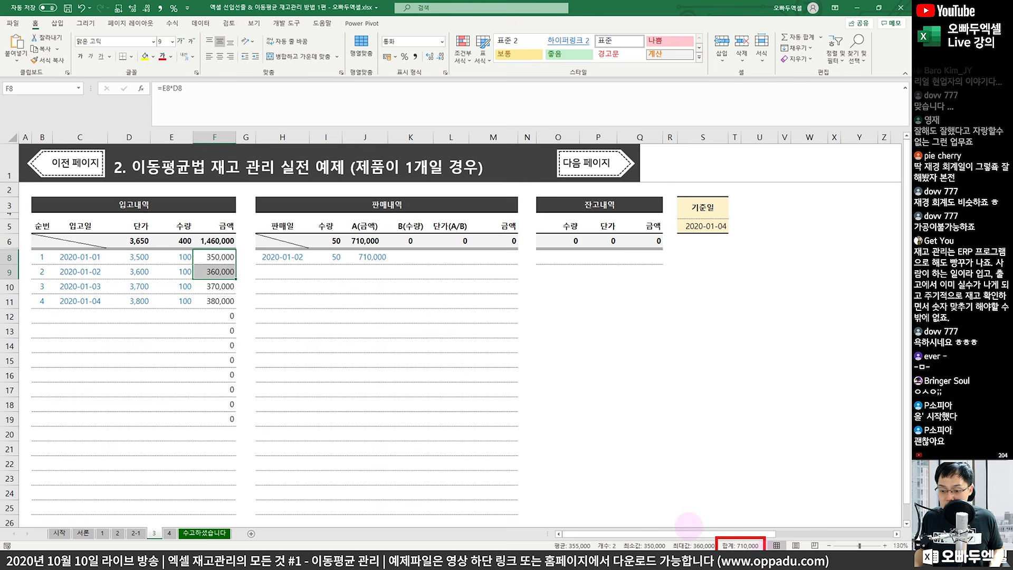
mouse_move(727, 509)
left_mouse_down()
mouse_move(739, 527)
mouse_move(760, 499)
left_mouse_up()
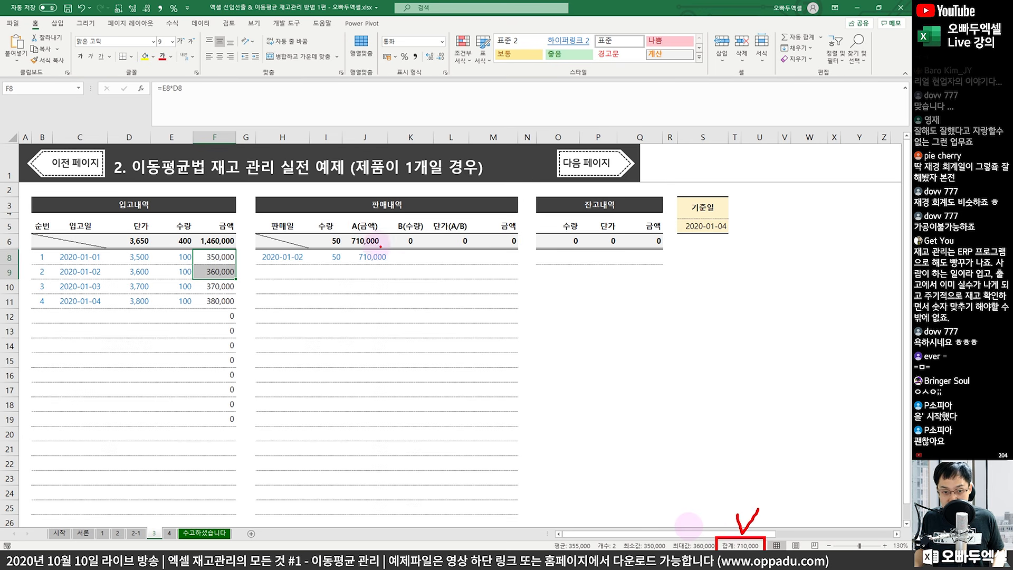
key("Escape")
left_click_drag(405, 266, 325, 257)
left_click(372, 257)
- Enter =SUMIF(C:C,"<="&H8,E:E) in K8 to total the incoming quantity up to the sale date
left_click(420, 259)
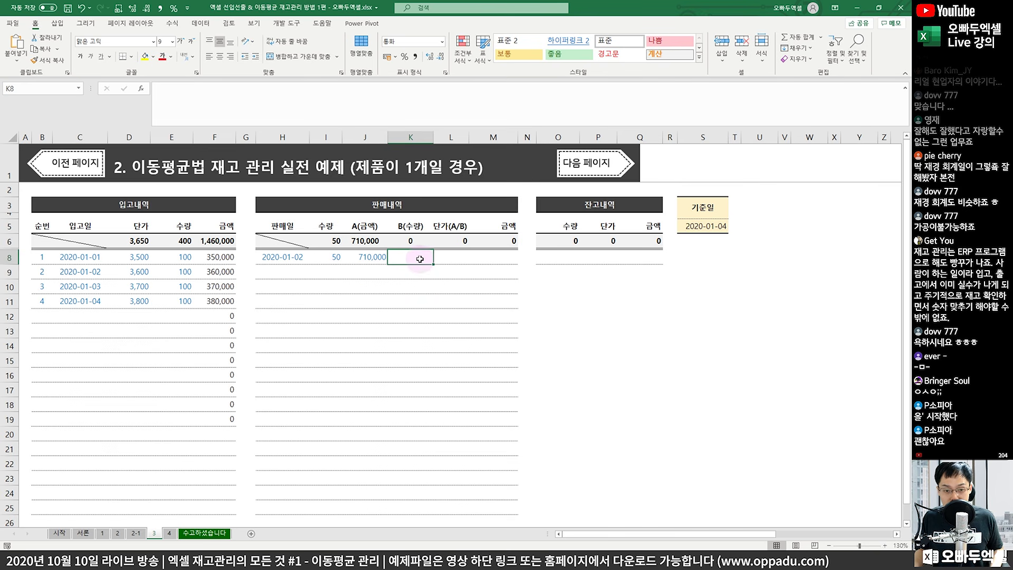
type("=SUMIF(")
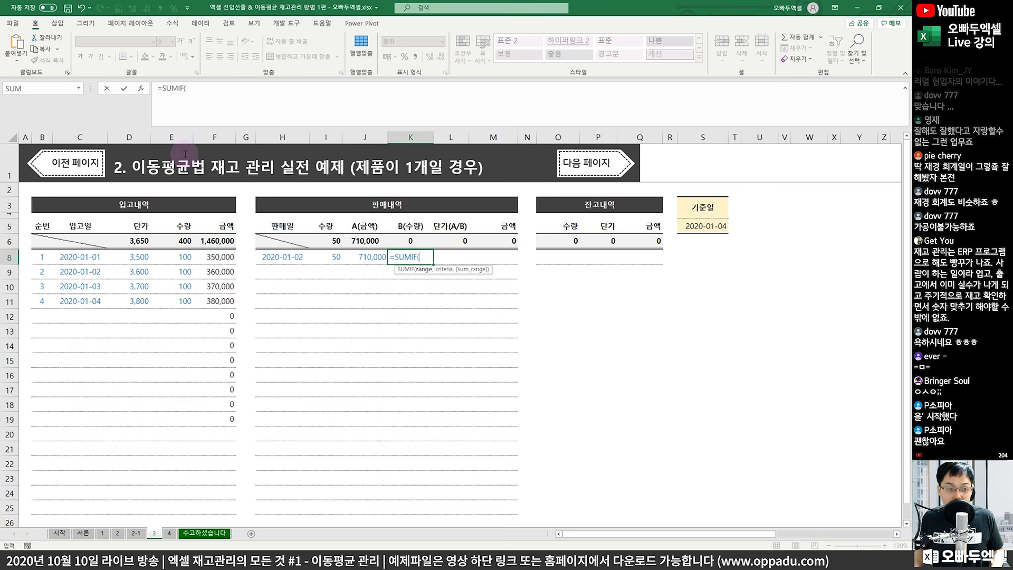
type("C:C,")
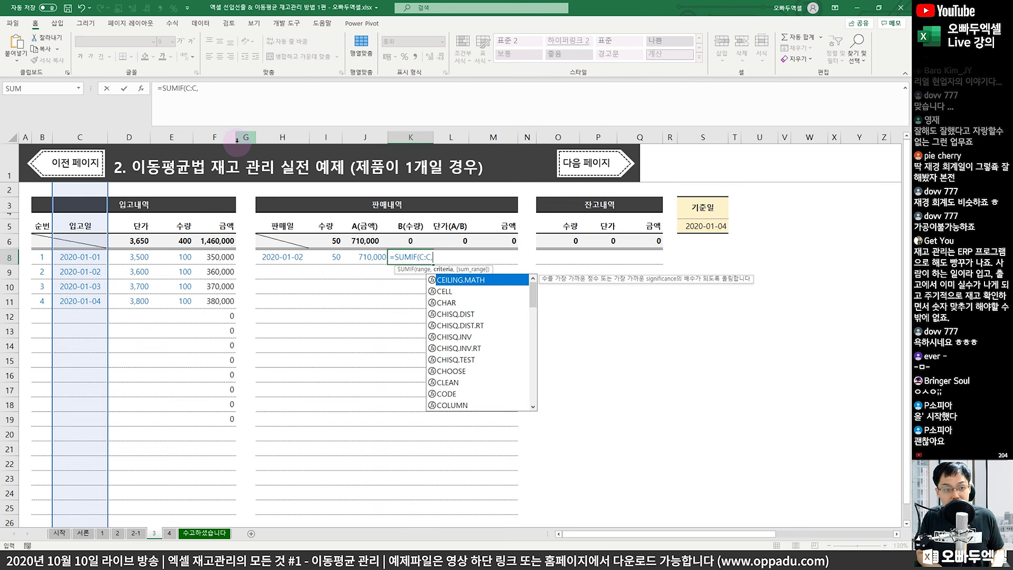
type("\"")
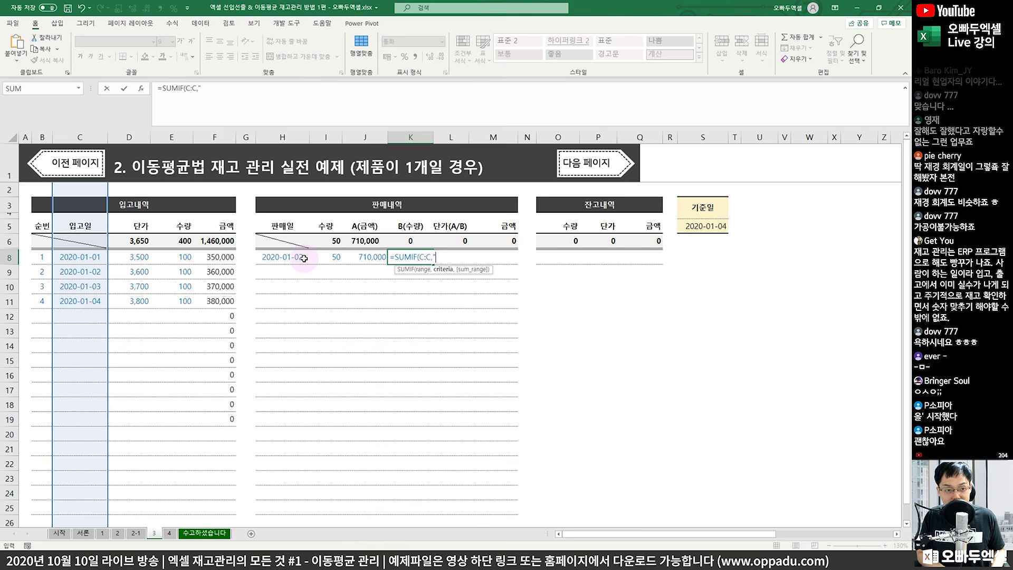
type("<<=\"&")
left_click(304, 258)
type(",")
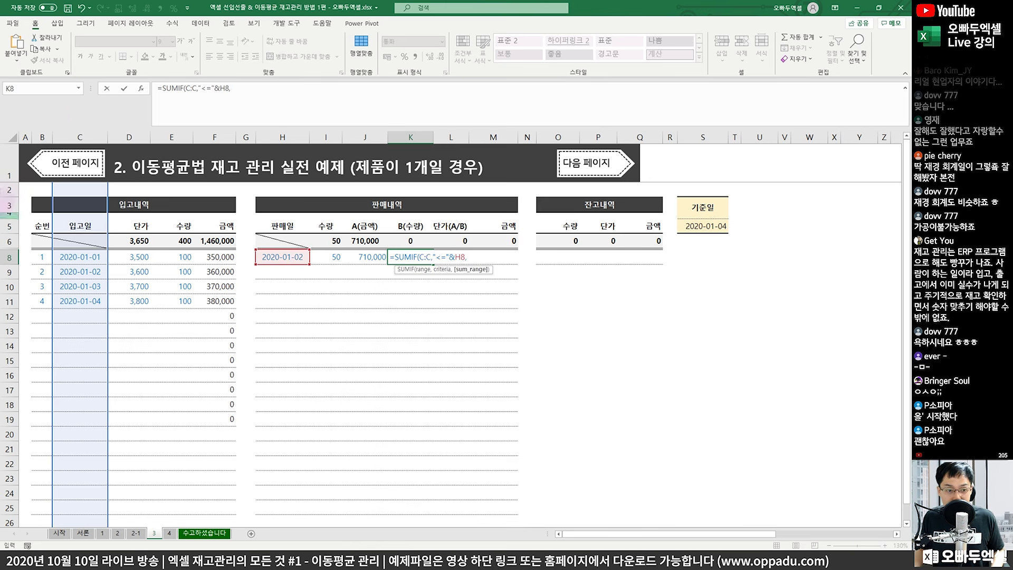
left_click(172, 137)
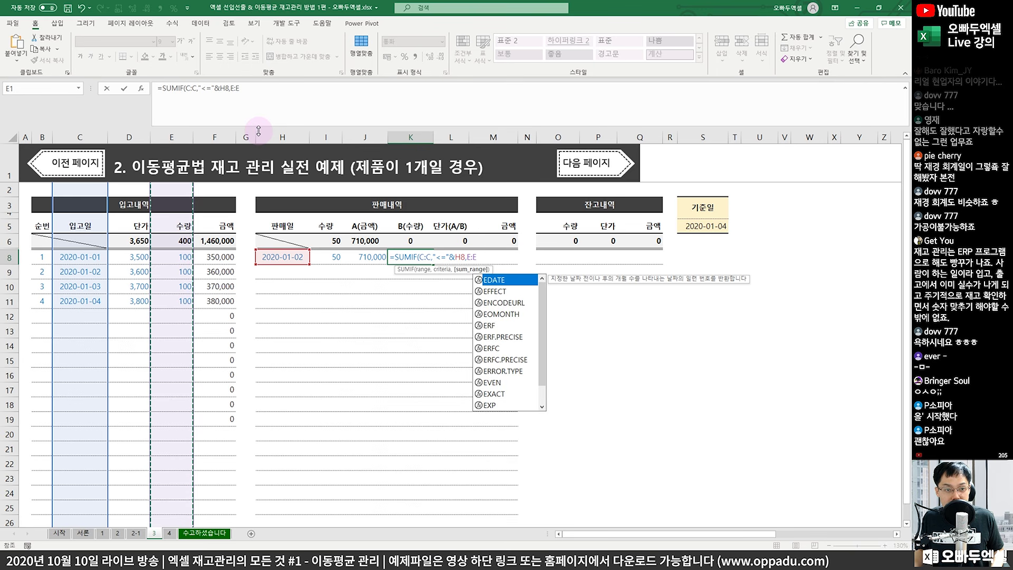
type(")")
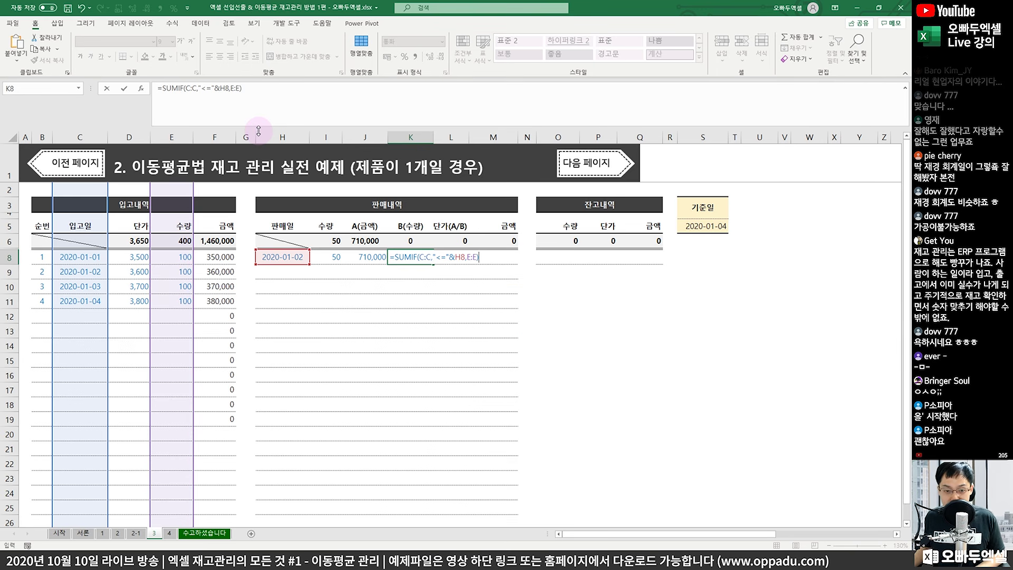
key("Return")
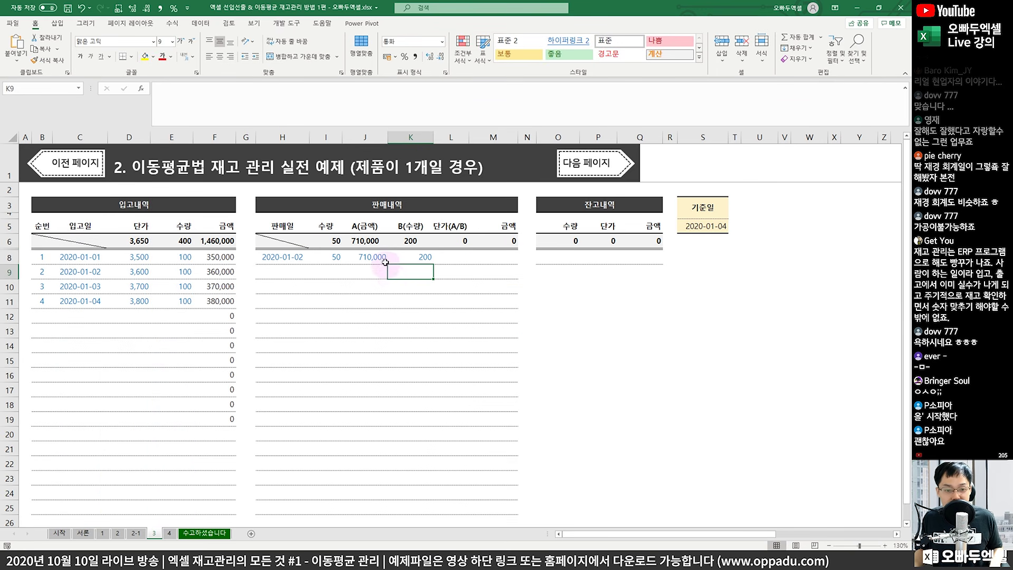
left_click(284, 254)
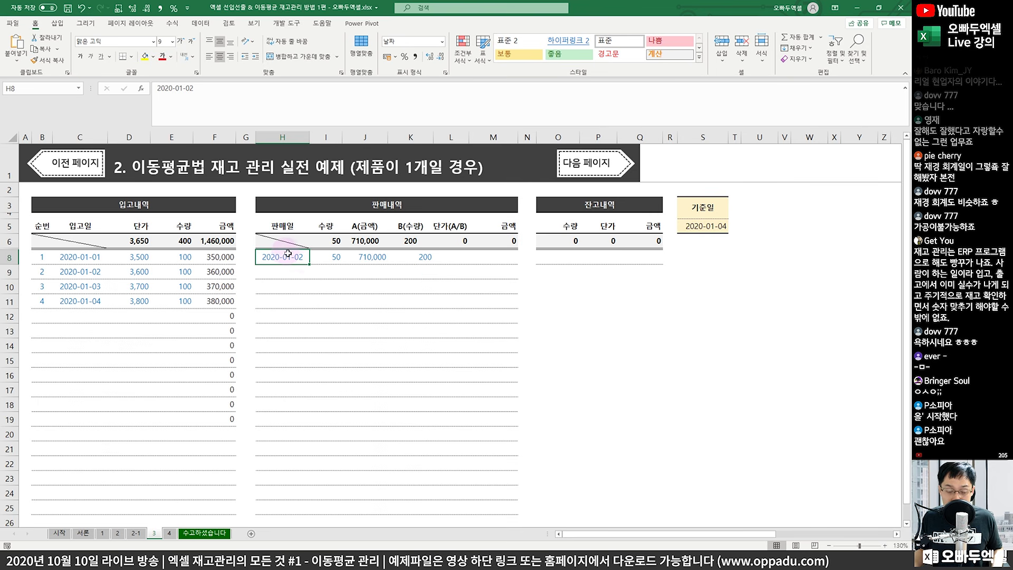
left_click(364, 256)
left_click(412, 257)
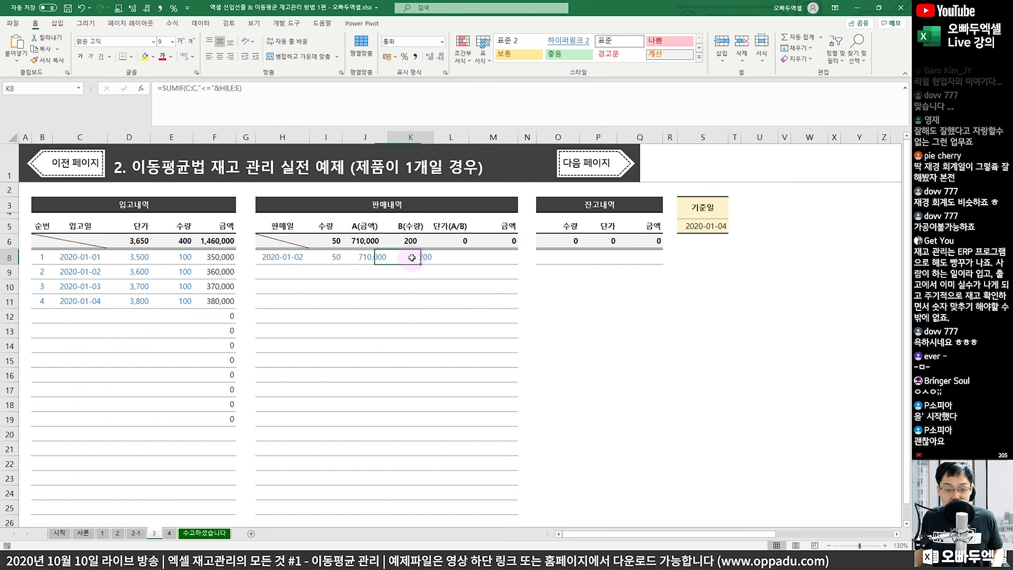
- Calculate the moving-average unit price in L8 with the formula =J8/K8
left_click(455, 255)
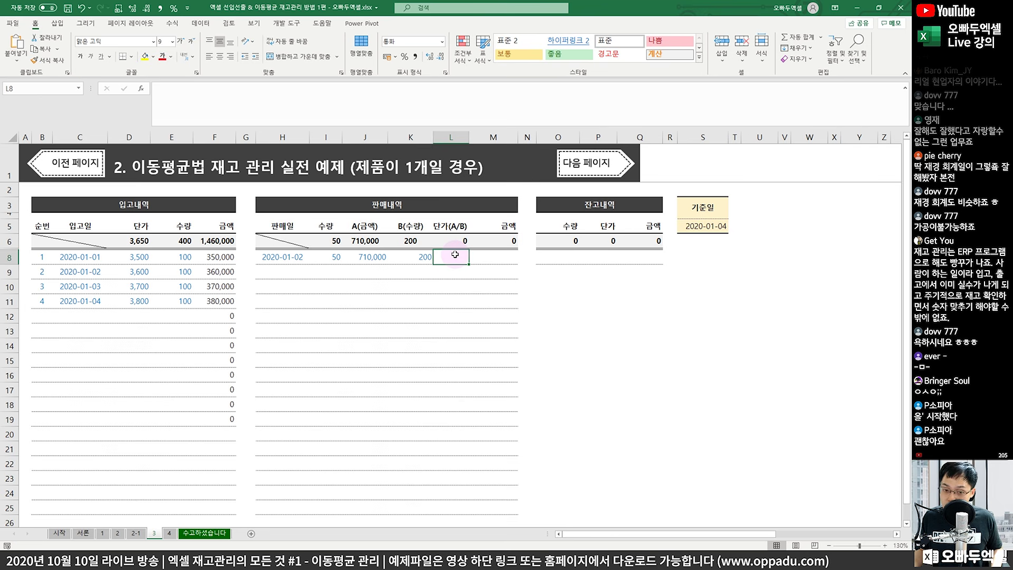
type("=")
key("Left")
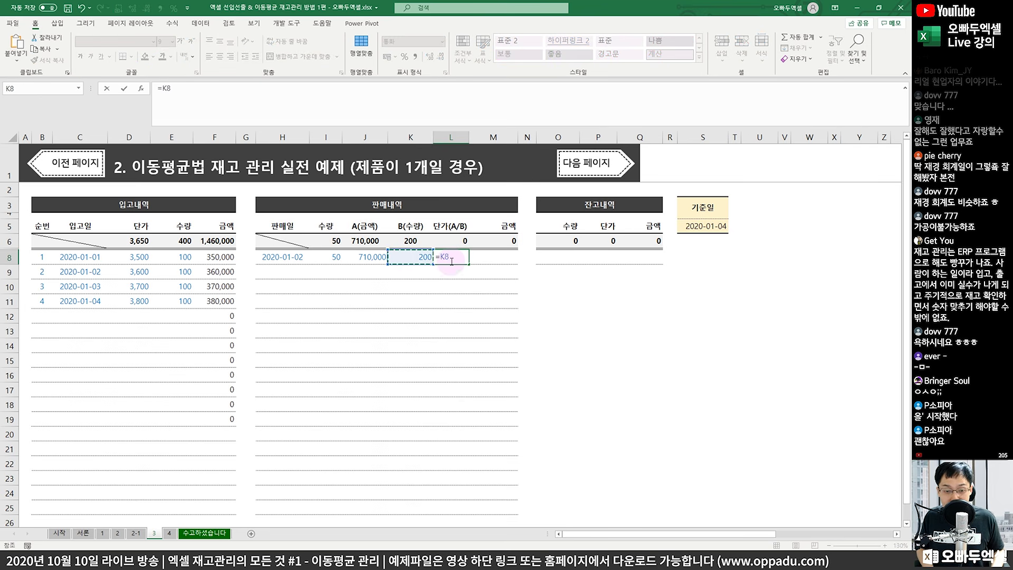
key("Left")
type("/")
key("Right")
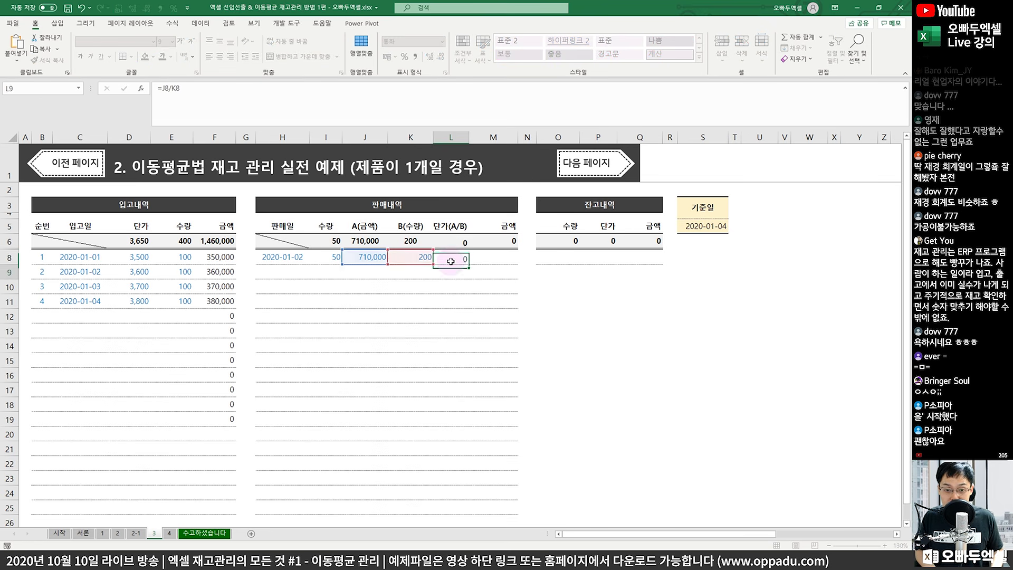
key("ctrl+Return")
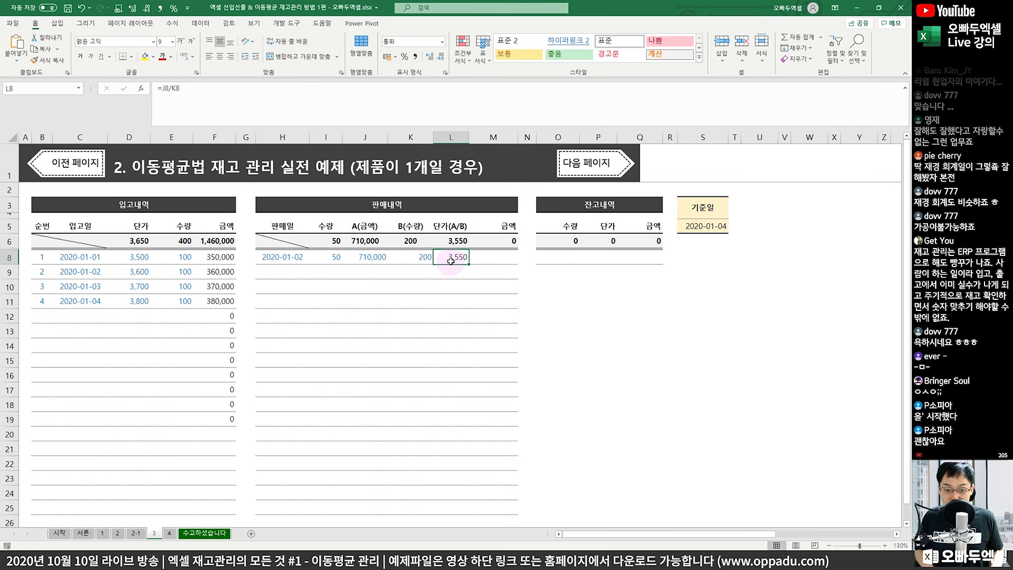
- Calculate the sales amount in M8 by multiplying unit price by quantity with =L8*I8
left_click(492, 256)
type("=")
key("Left")
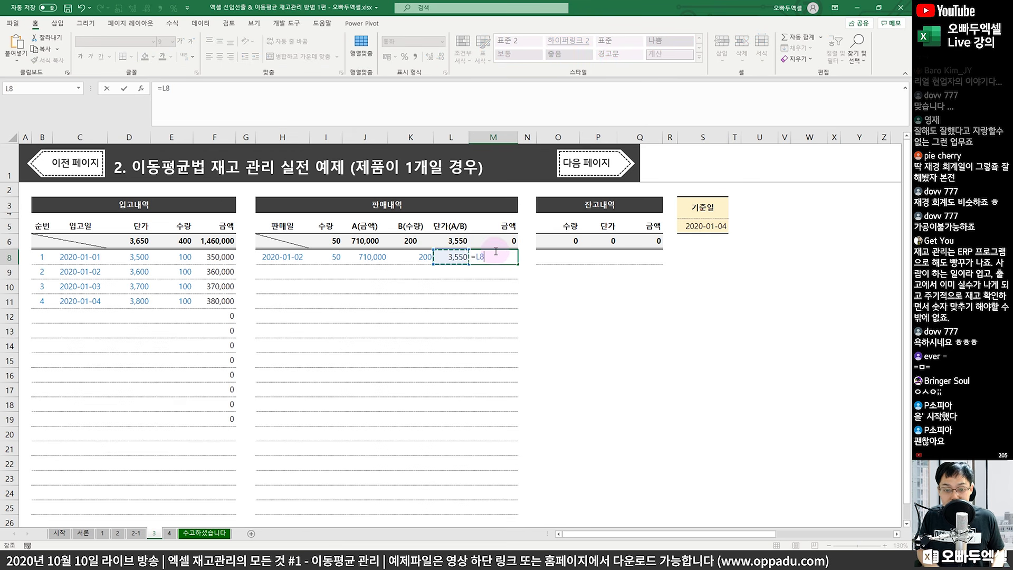
type("*")
key("Left")
key("Left")
key("Left")
key("Left")
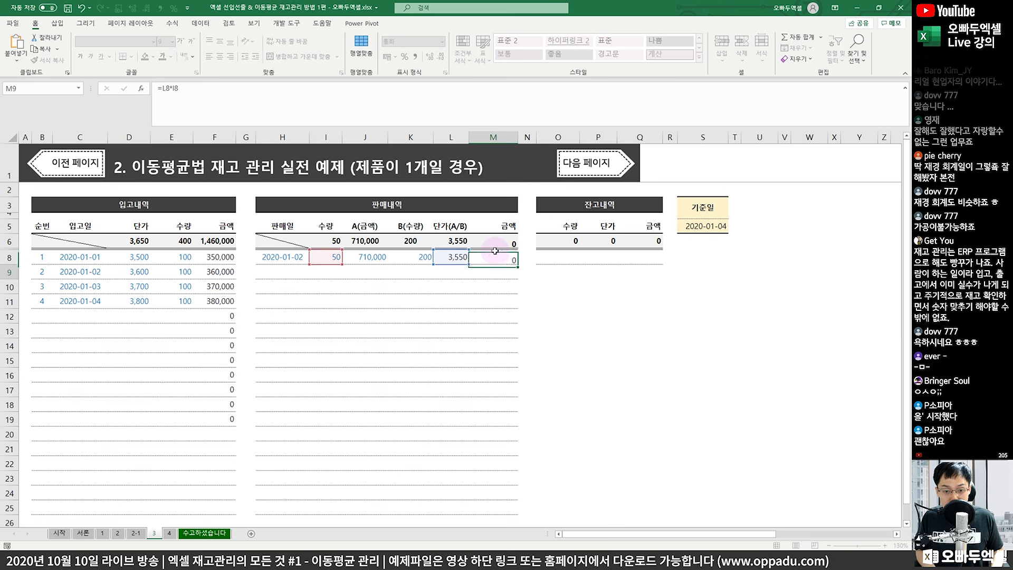
- Confirm the sales amount formula in M8 and enter 2020-01-03 as the second sale date in H9
key("ctrl+Return")
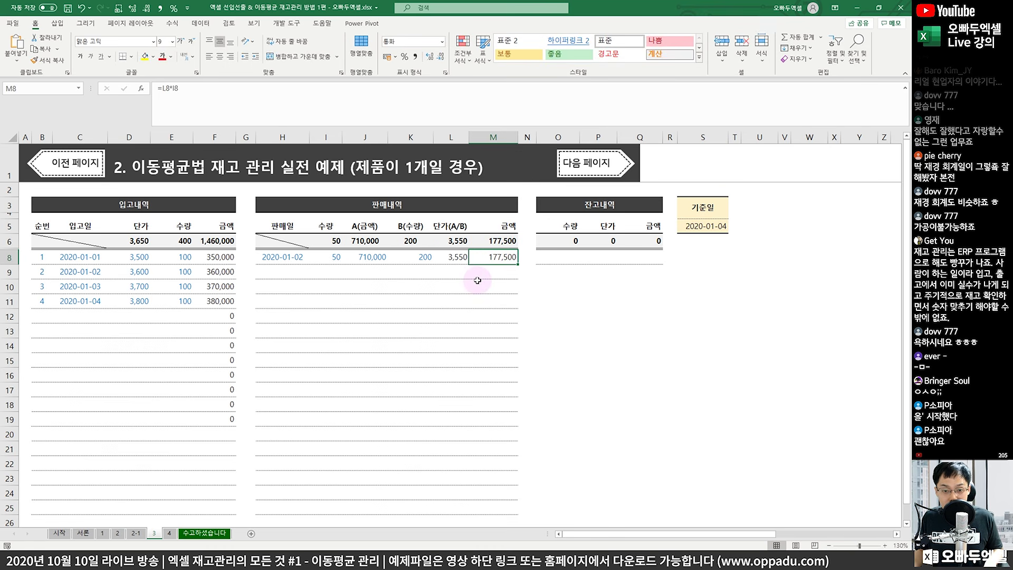
left_click(291, 274)
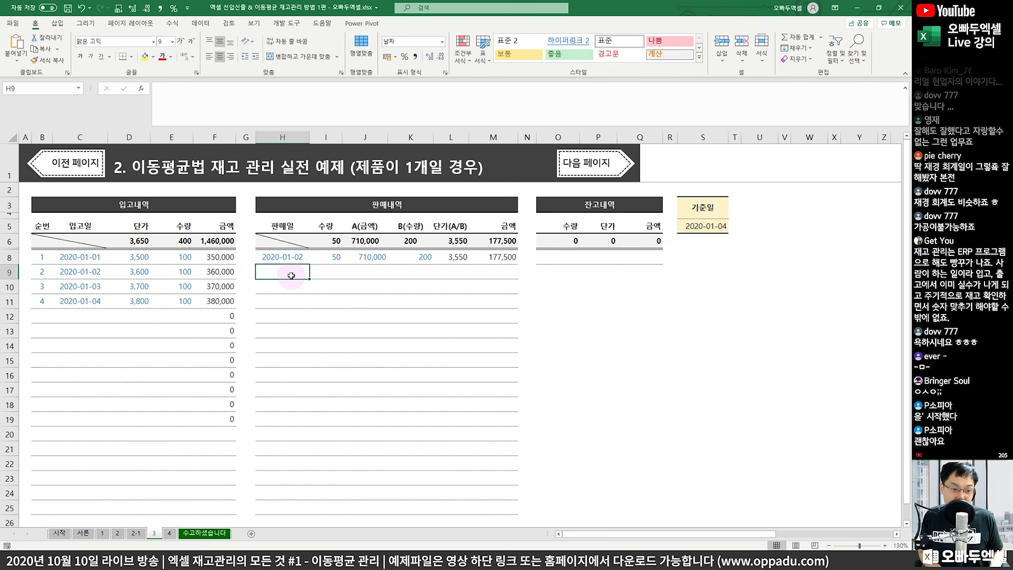
type("1-03")
key("Tab")
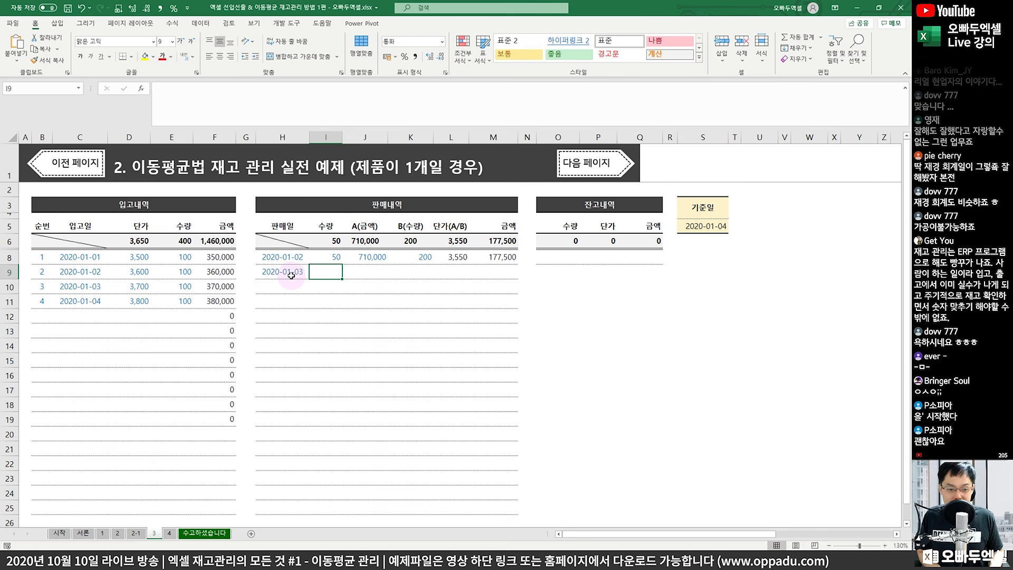
key("Right")
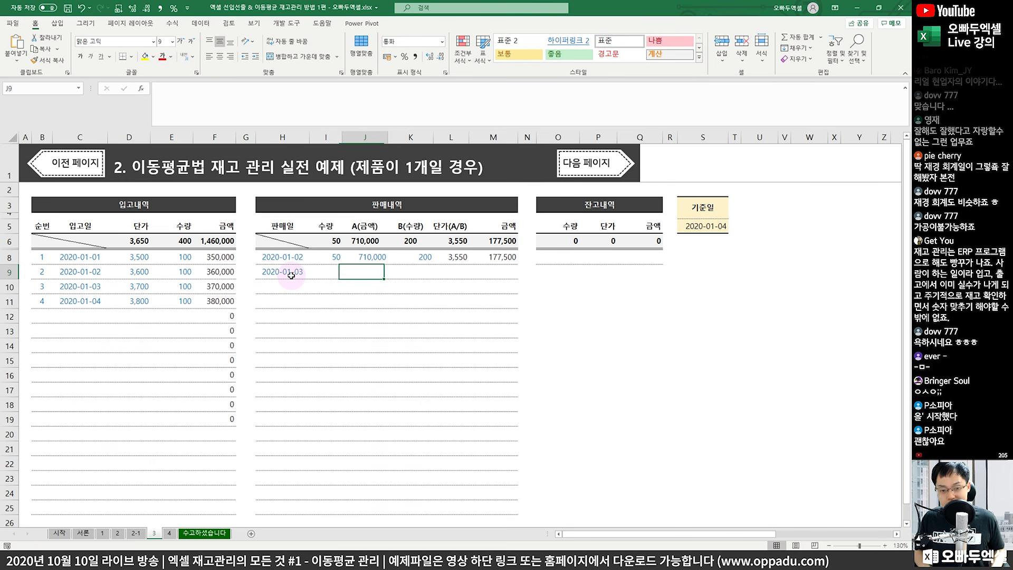
- Fill the amount, quantity, unit price and sales amount formulas from J8:M8 down to row 9
key("Up")
left_click(228, 99)
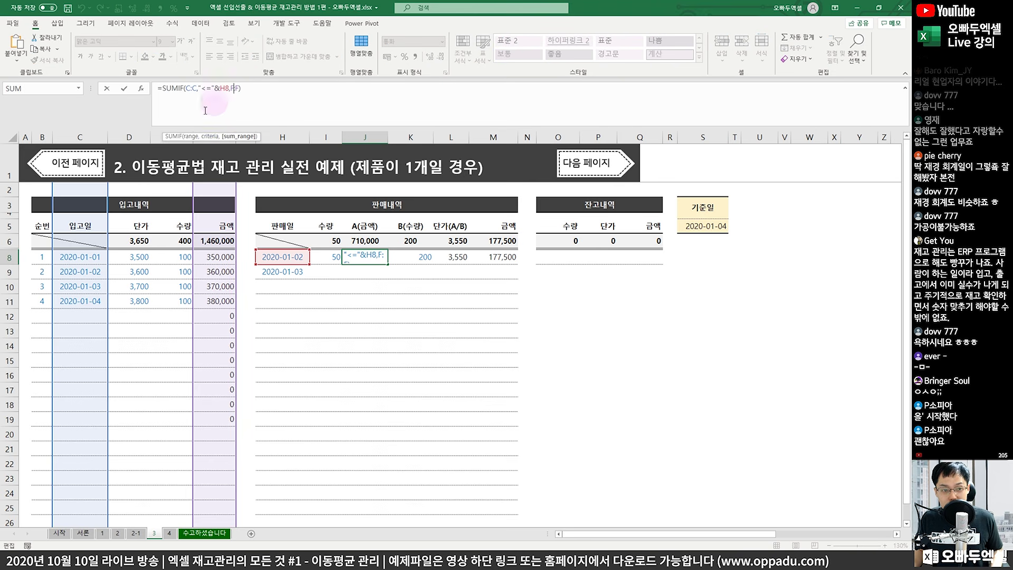
key("Escape")
left_click_drag(414, 263, 509, 262)
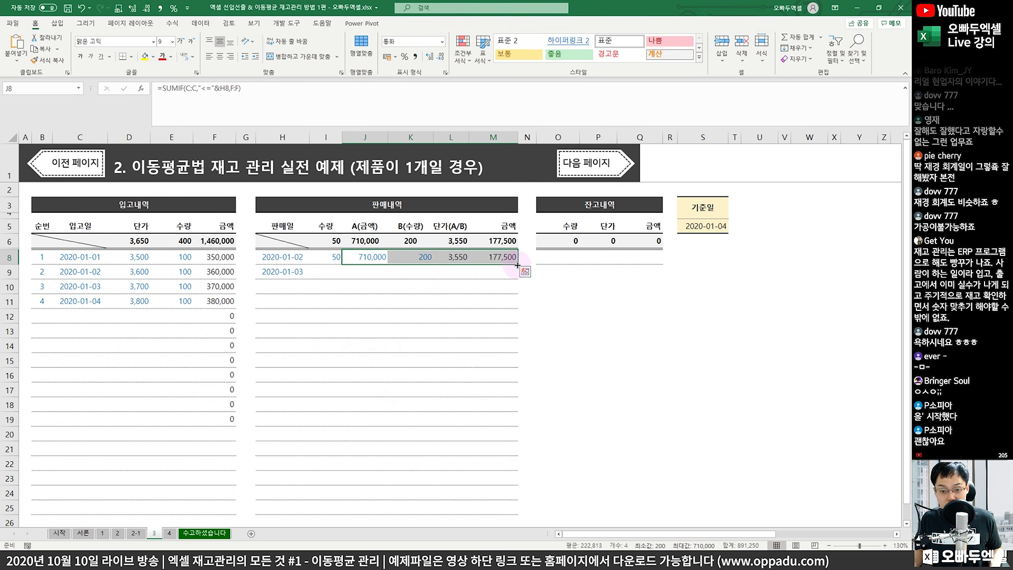
double_click(517, 265)
left_click(417, 316)
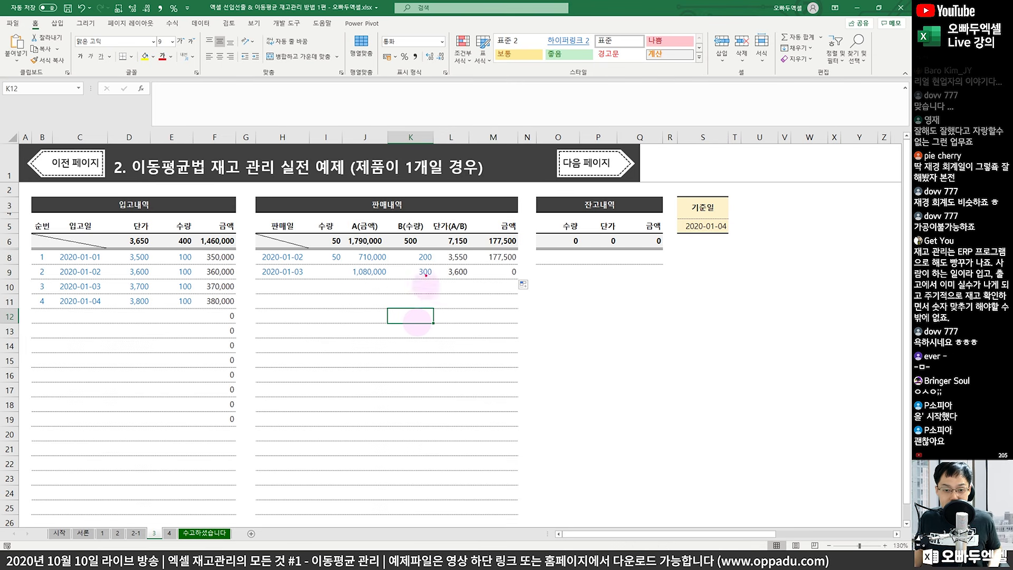
- Examine the second sale's unit price in L9 against the quantities and unit prices of the first three incoming records
left_click_drag(438, 263, 475, 278)
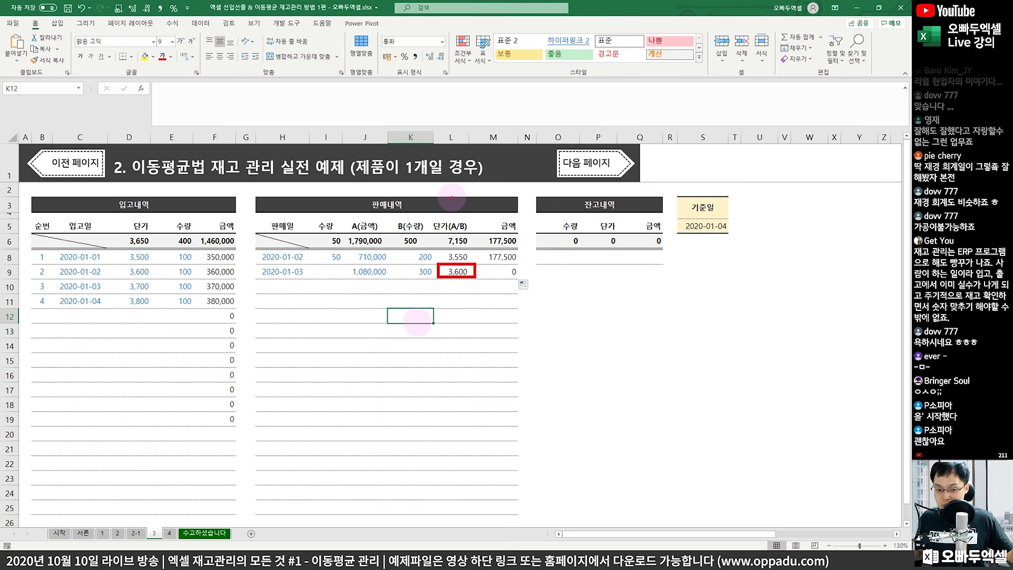
key("Escape")
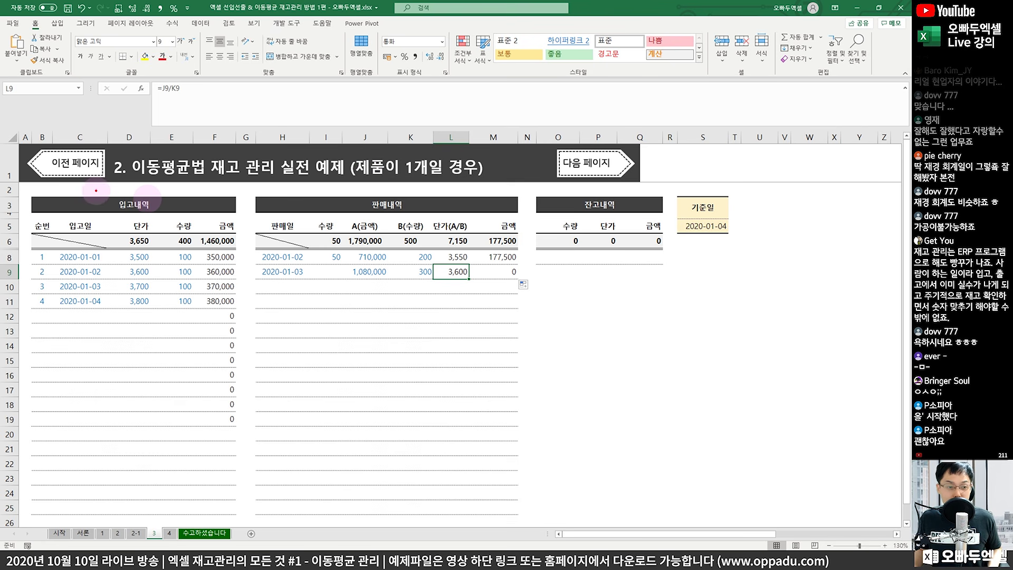
left_click_drag(96, 190, 171, 218)
left_click_drag(151, 167, 169, 169)
left_click(61, 253)
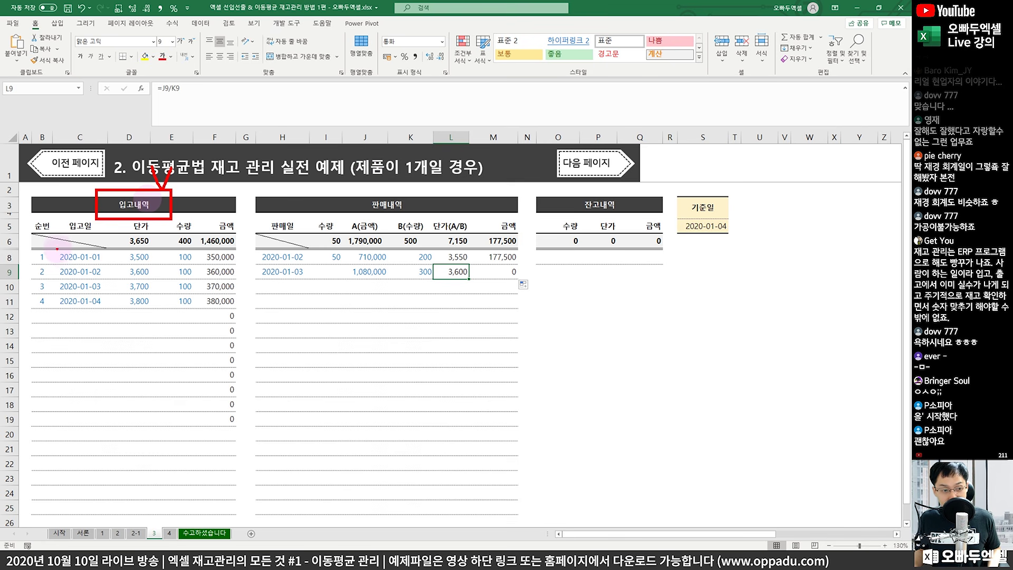
left_click_drag(59, 263, 66, 251)
left_click(52, 283)
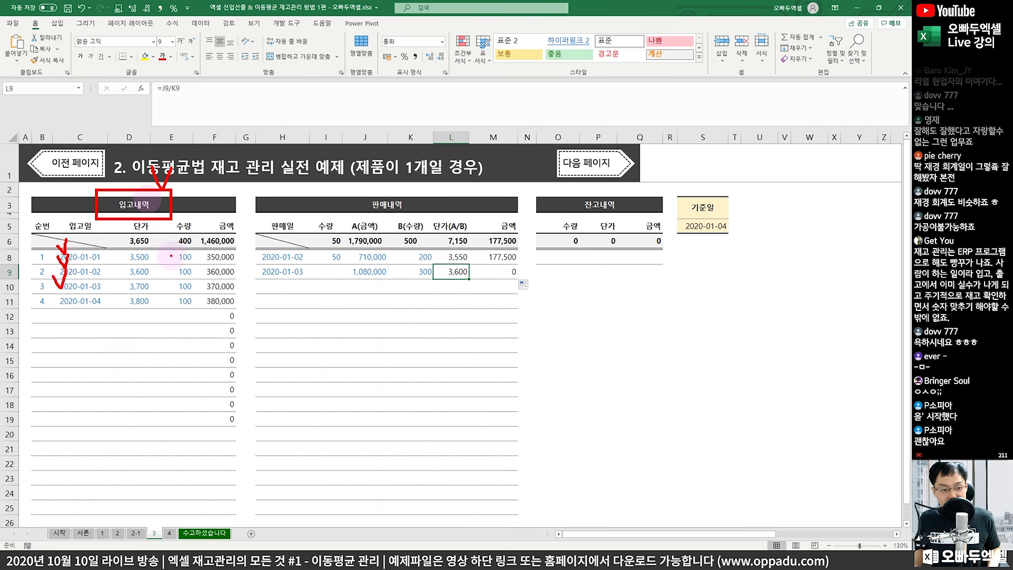
left_click_drag(171, 251, 198, 295)
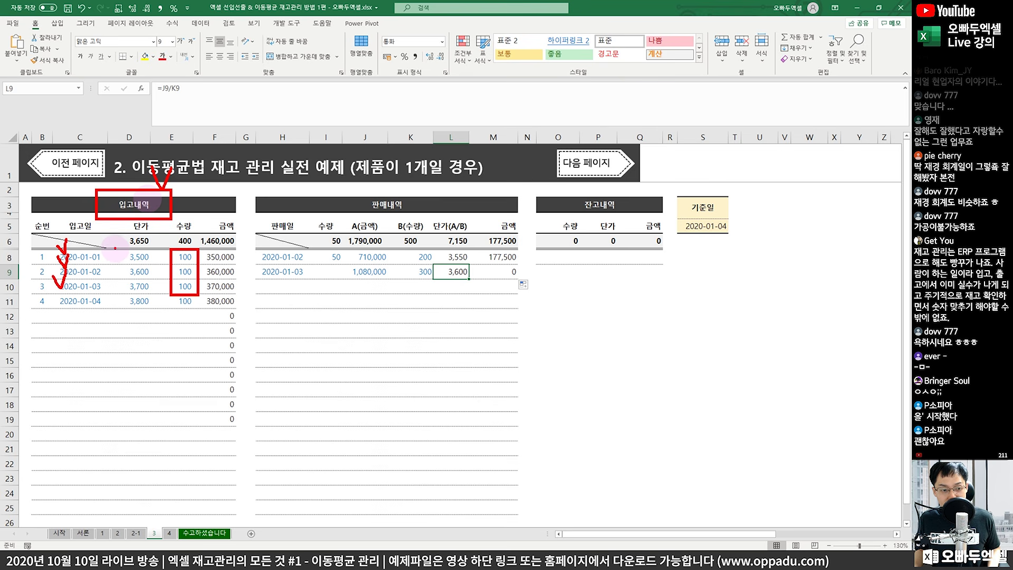
left_click_drag(116, 243, 125, 257)
mouse_move(120, 280)
left_mouse_down()
mouse_move(122, 290)
mouse_move(117, 277)
left_mouse_up()
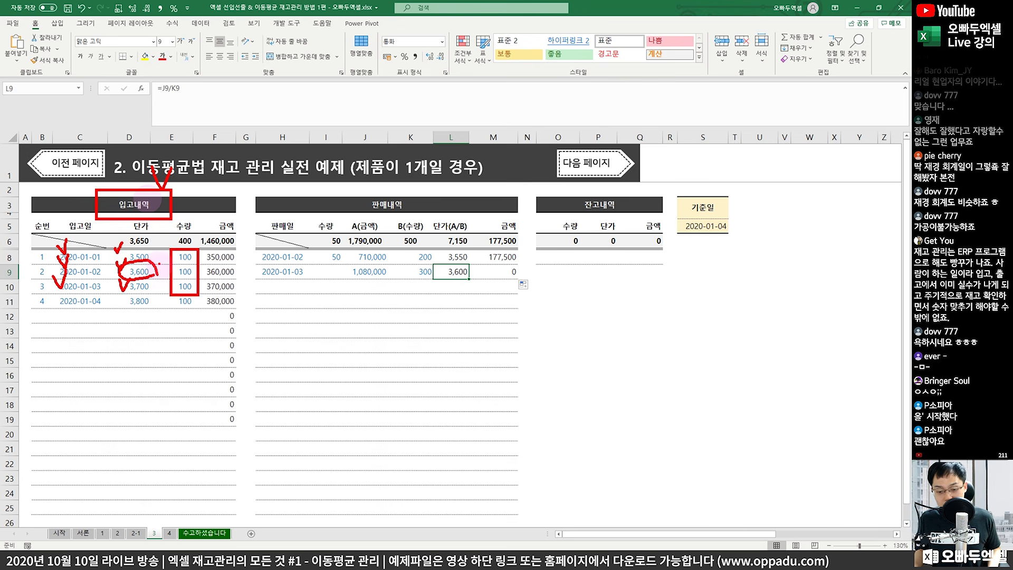
left_click_drag(147, 264, 178, 278)
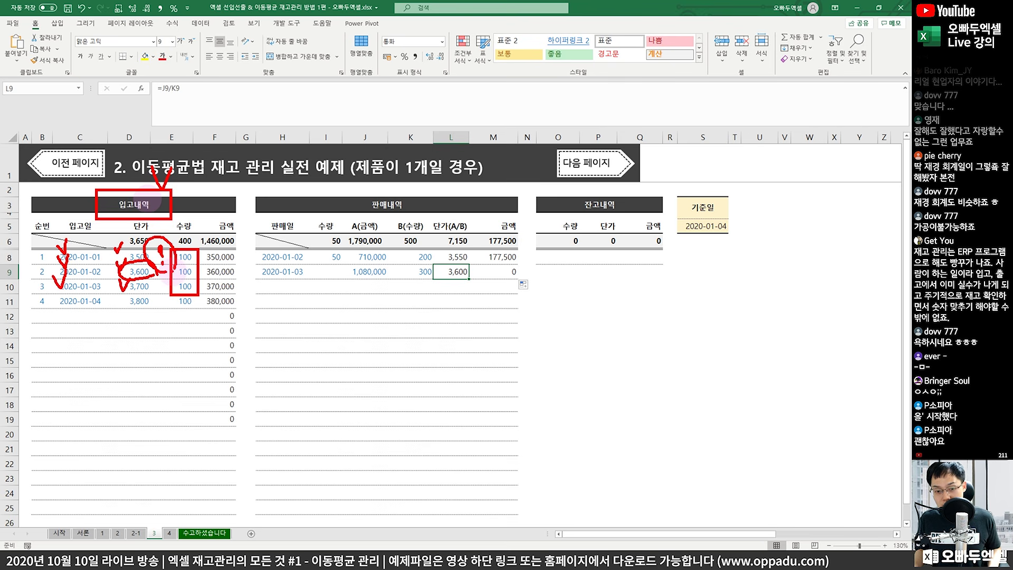
key("Escape")
- Enter 250 as the second sale's quantity in I9, covering the stock left from the first three incoming records
left_click(333, 274)
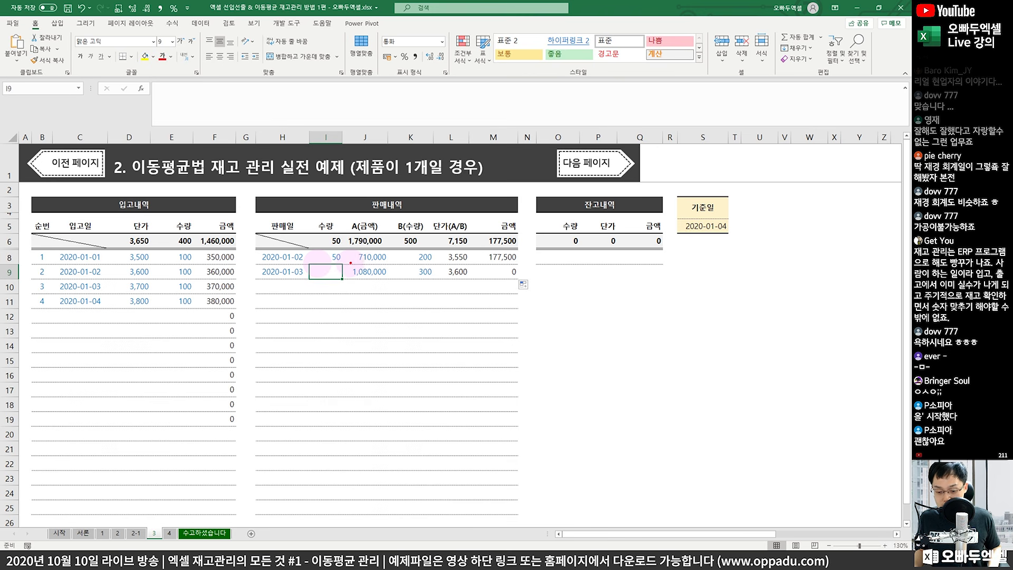
mouse_move(349, 252)
left_mouse_down()
mouse_move(321, 259)
mouse_move(351, 261)
left_mouse_up()
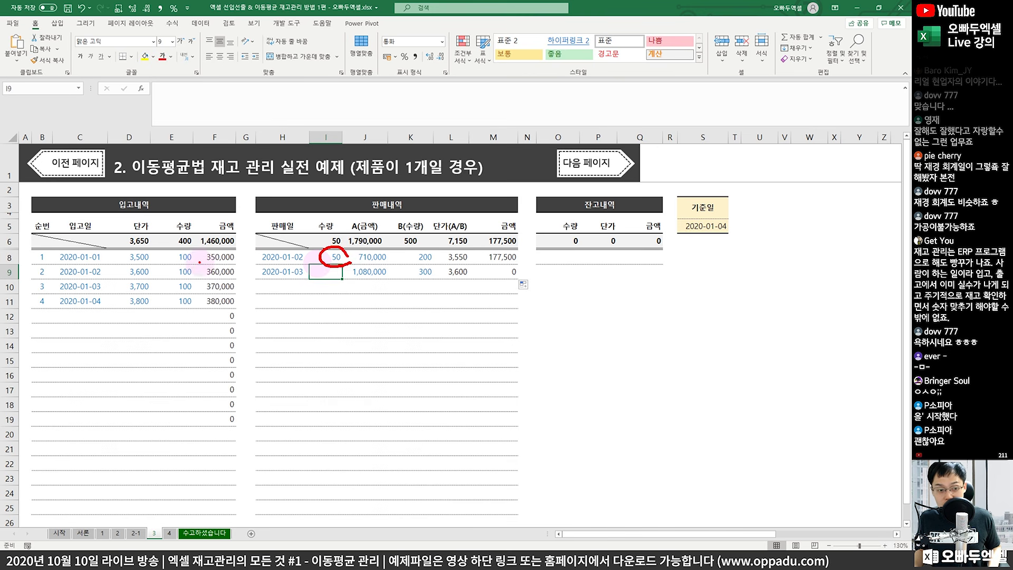
mouse_move(167, 252)
left_mouse_down()
mouse_move(199, 254)
mouse_move(199, 294)
left_mouse_up()
left_click_drag(170, 218, 180, 224)
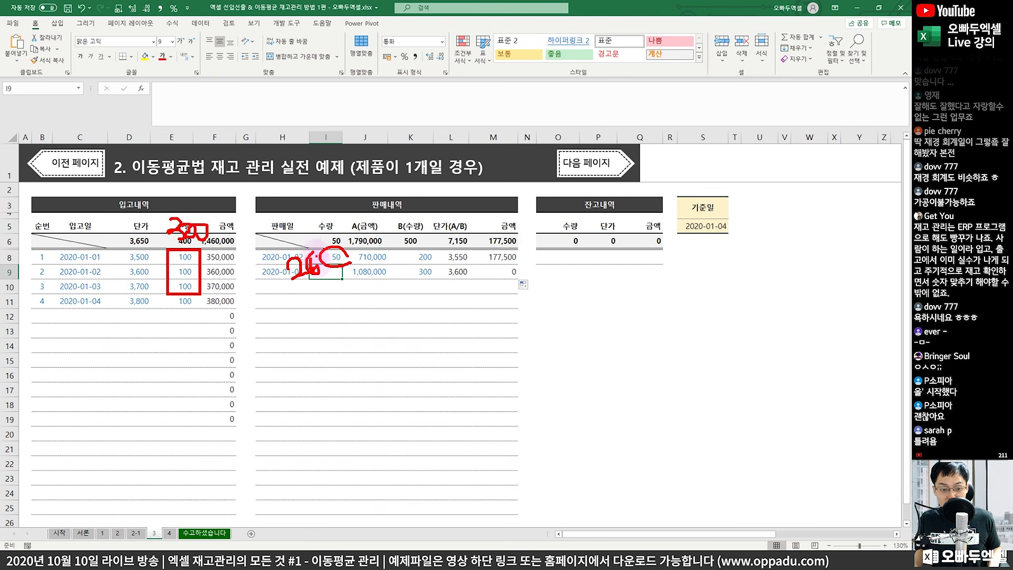
key("Escape")
type("25")
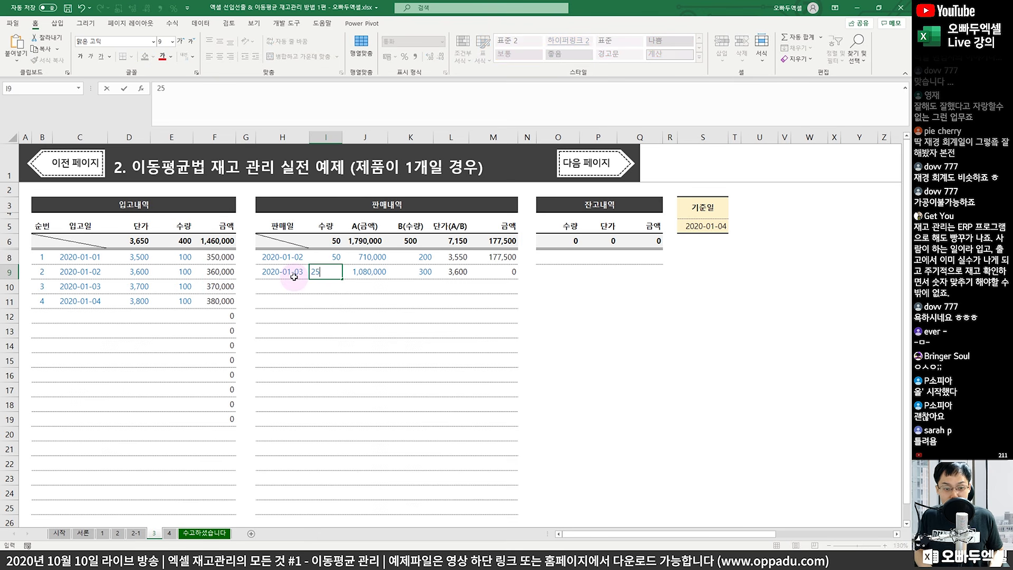
key("Escape")
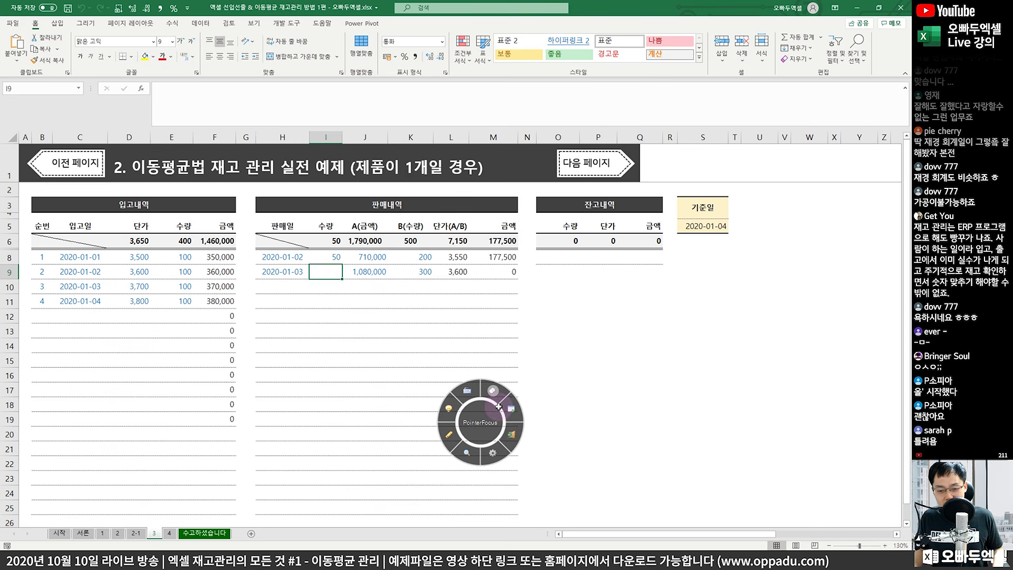
left_click(499, 407)
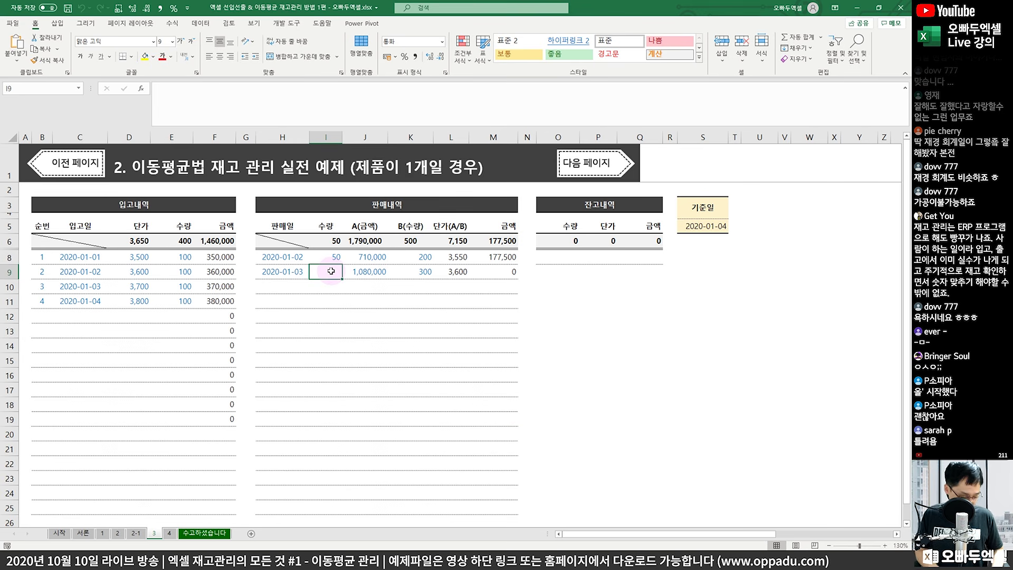
type("250")
key("Return")
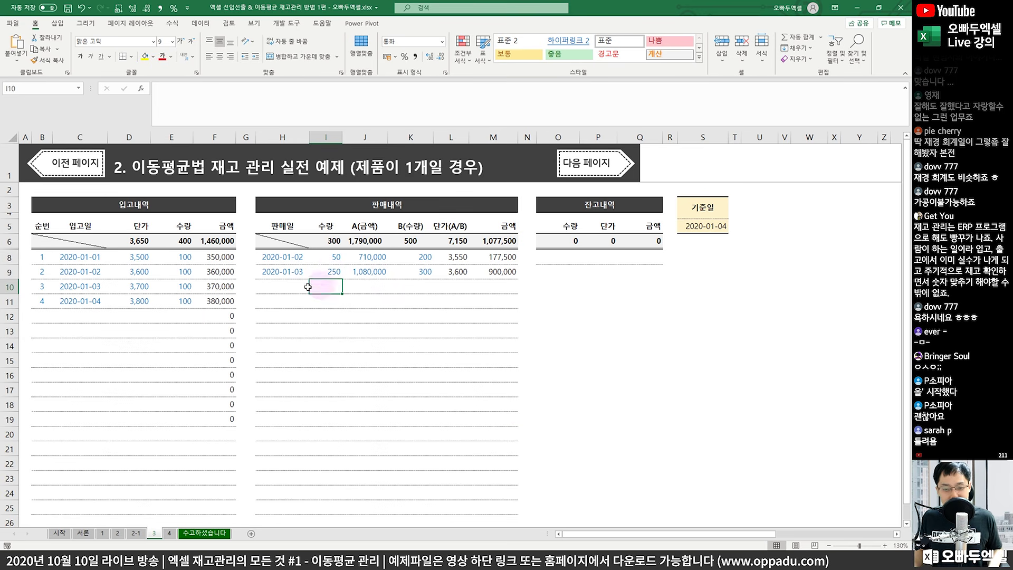
- Clear the fourth incoming record, dated 2020-01-04, from row 11, including its sequence number
left_click_drag(66, 302, 168, 304)
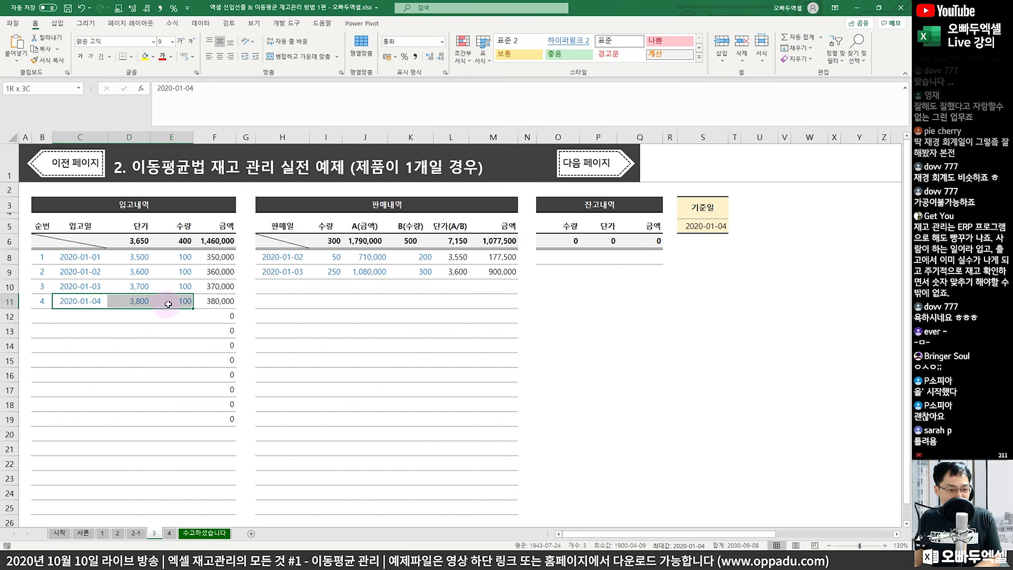
key("Delete")
left_click(43, 301)
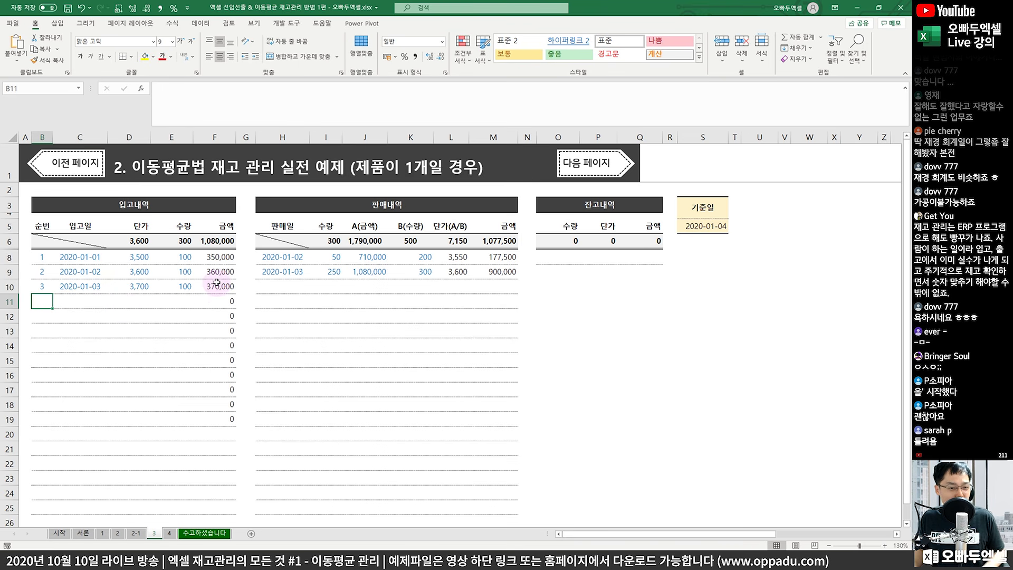
- Review the dates and quantities of the three remaining incoming records and their total quantity and amount
left_click_drag(51, 248, 106, 291)
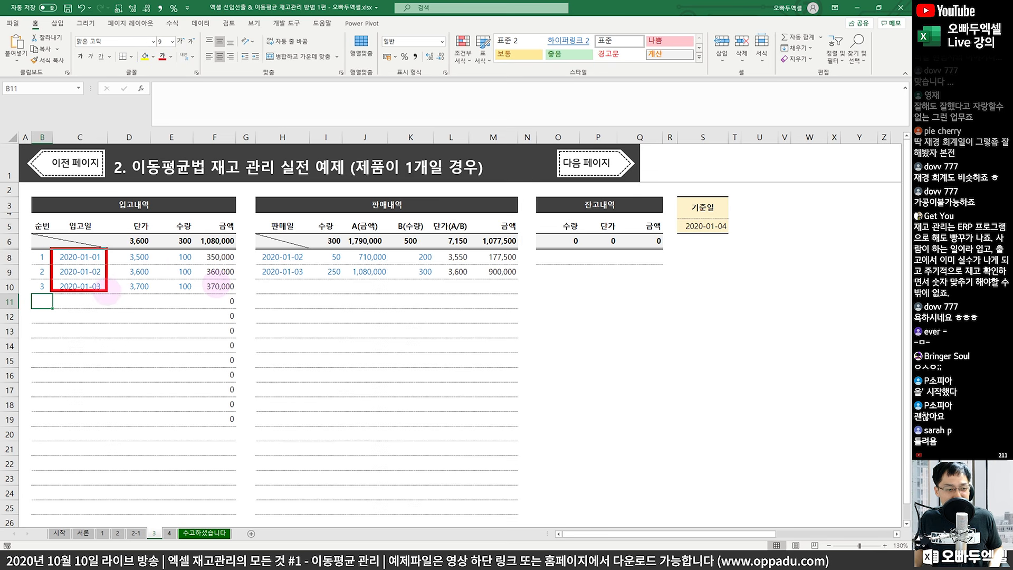
left_click_drag(179, 259, 197, 293)
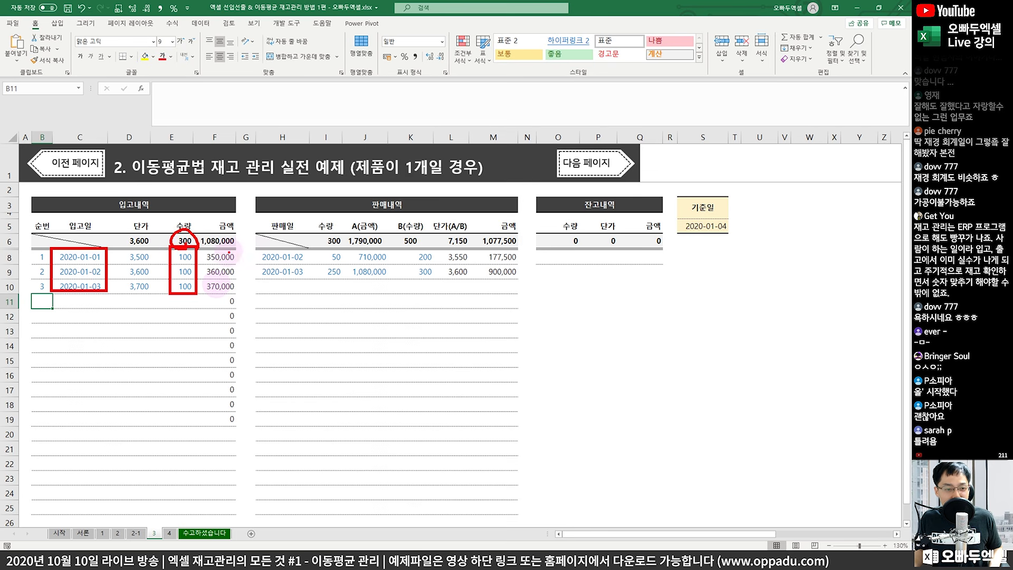
mouse_move(230, 252)
left_mouse_down()
mouse_move(201, 248)
mouse_move(236, 232)
left_mouse_up()
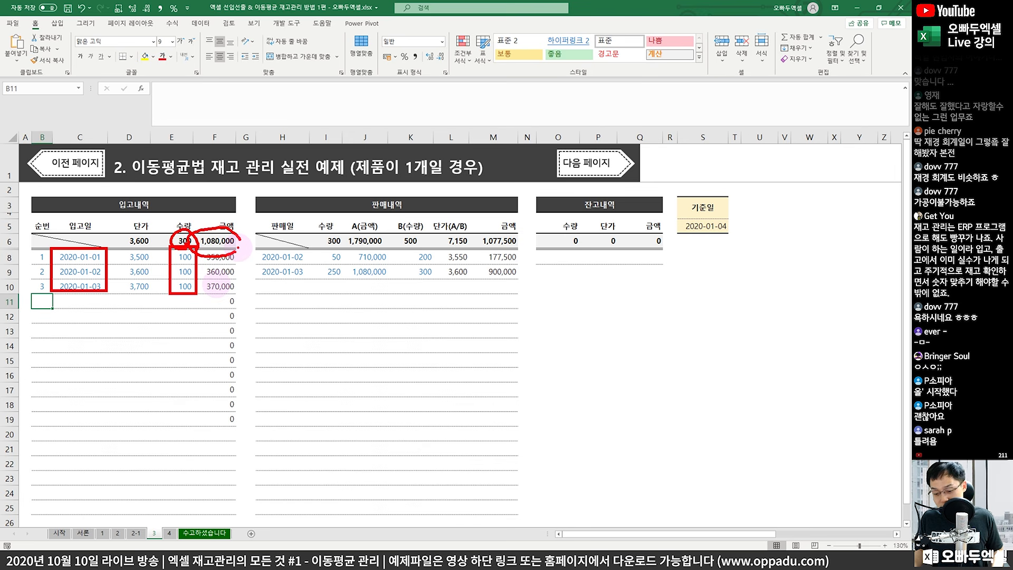
key("Escape")
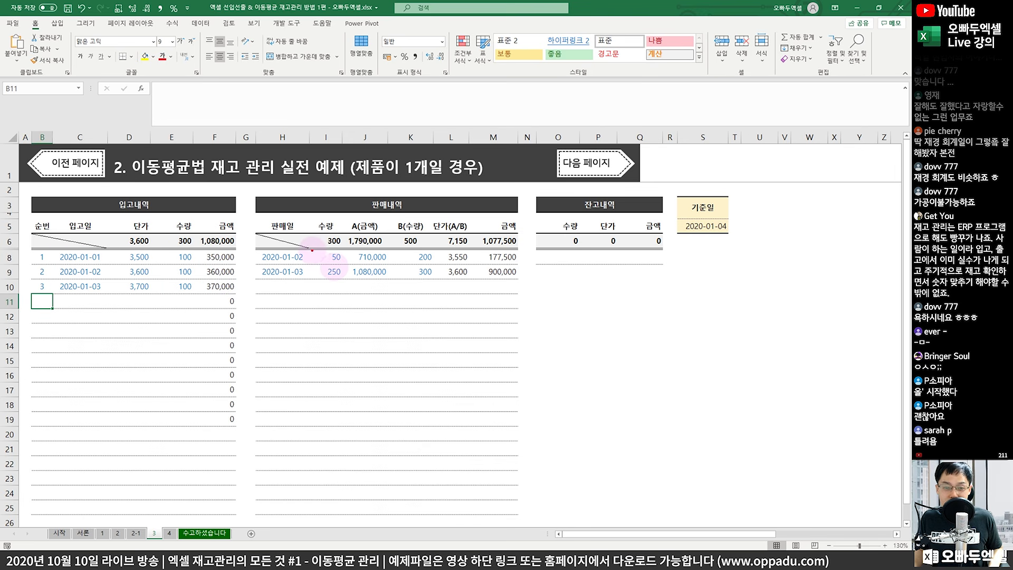
- Compare the total sold quantity and sales amount with the incoming totals, and inspect the SUMIF formula in J9
mouse_move(313, 222)
left_mouse_down()
mouse_move(336, 241)
mouse_move(348, 281)
left_mouse_up()
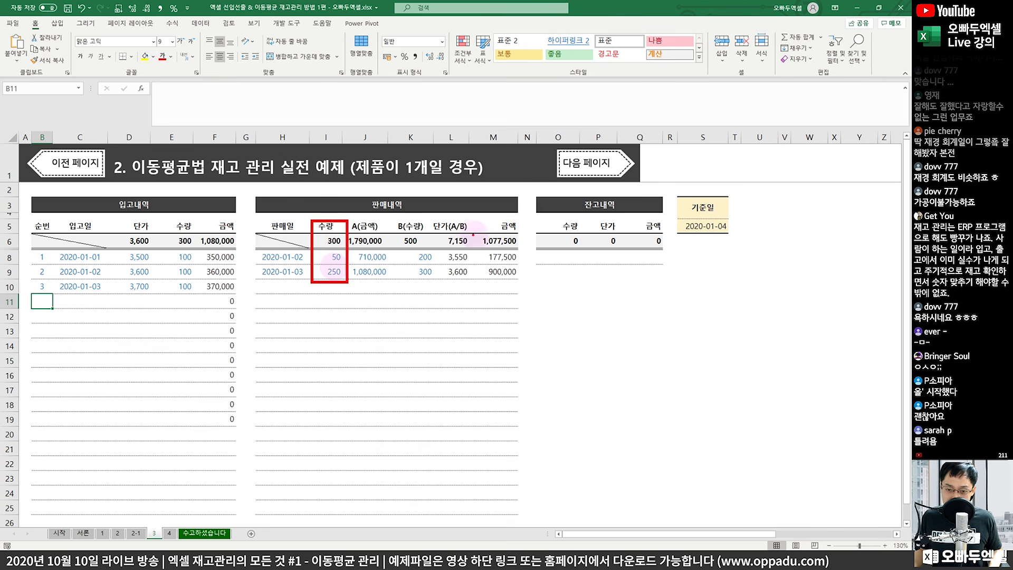
mouse_move(467, 222)
left_mouse_down()
mouse_move(528, 287)
mouse_move(520, 278)
left_mouse_up()
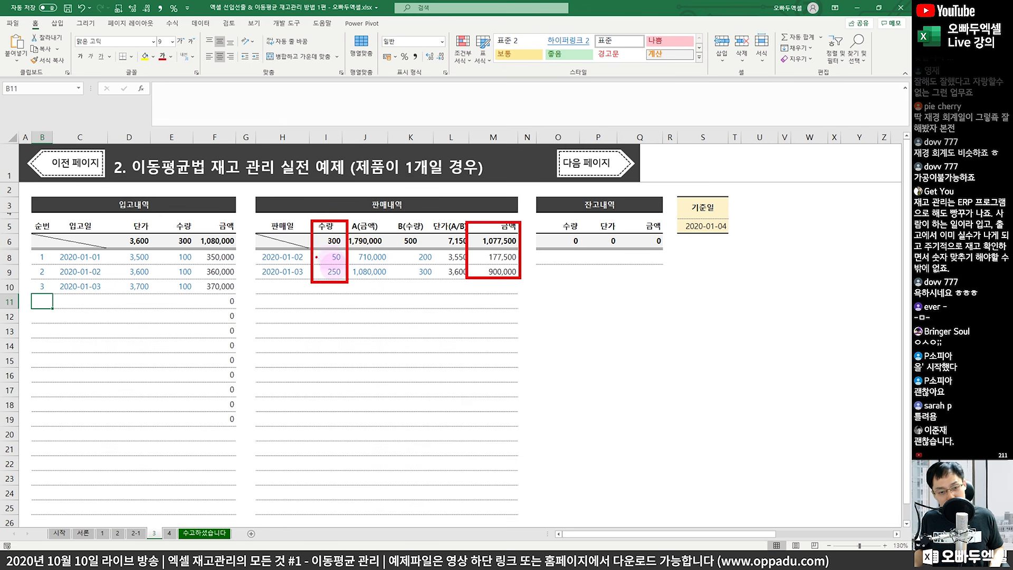
left_click_drag(165, 215, 200, 293)
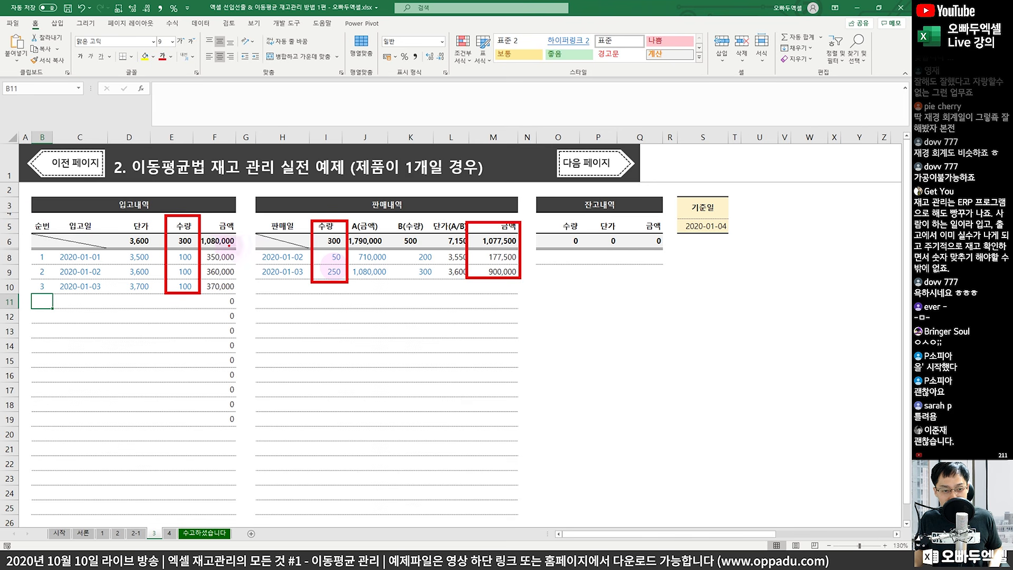
mouse_move(186, 225)
left_mouse_down()
mouse_move(243, 247)
mouse_move(191, 227)
left_mouse_up()
left_click(524, 246)
mouse_move(527, 246)
left_mouse_down()
mouse_move(469, 247)
mouse_move(525, 248)
left_mouse_up()
mouse_move(270, 185)
left_mouse_down()
mouse_move(316, 218)
mouse_move(278, 223)
left_mouse_up()
key("e")
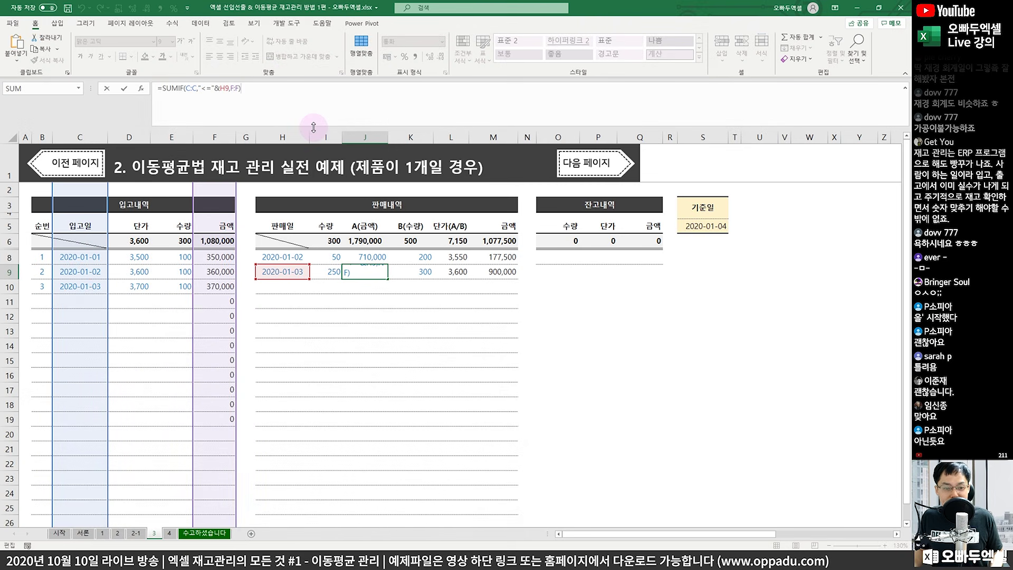
key("ctrl+Return")
- Examine the moving-average example on sheet 1, following how remaining stock combines with the new receipt after 20 items are sold
left_click(83, 533)
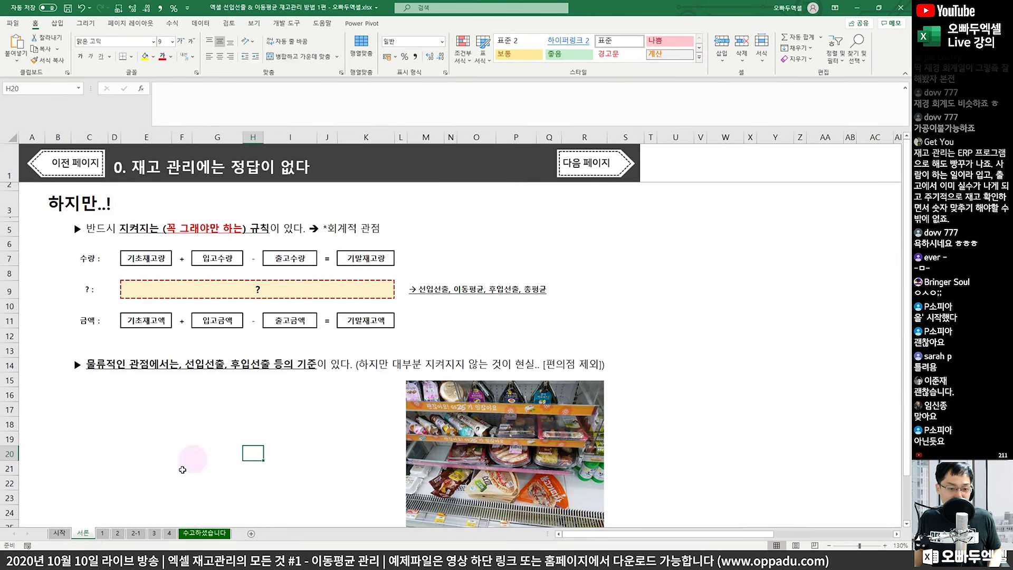
left_click(102, 533)
scroll(344, 411, "left", 3)
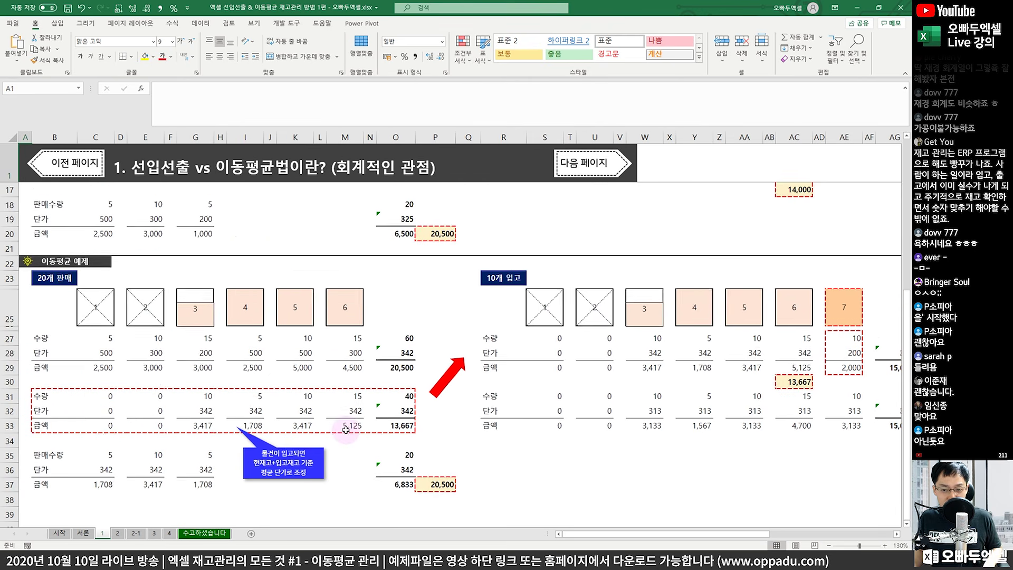
scroll(343, 421, "down", 1)
mouse_move(211, 274)
left_mouse_down()
mouse_move(169, 308)
mouse_move(209, 248)
mouse_move(212, 288)
left_mouse_up()
mouse_move(236, 444)
left_mouse_down()
mouse_move(169, 460)
mouse_move(110, 356)
mouse_move(269, 447)
left_mouse_up()
mouse_move(426, 452)
left_mouse_down()
mouse_move(371, 430)
mouse_move(420, 424)
mouse_move(408, 522)
mouse_move(509, 485)
left_mouse_up()
mouse_move(787, 238)
left_mouse_down()
mouse_move(829, 264)
mouse_move(754, 190)
mouse_move(816, 196)
left_mouse_up()
mouse_move(379, 437)
left_mouse_down()
mouse_move(422, 504)
mouse_move(509, 472)
left_mouse_up()
mouse_move(810, 339)
left_mouse_down()
mouse_move(812, 348)
mouse_move(578, 261)
mouse_move(823, 263)
mouse_move(818, 364)
mouse_move(844, 330)
mouse_move(786, 269)
left_mouse_up()
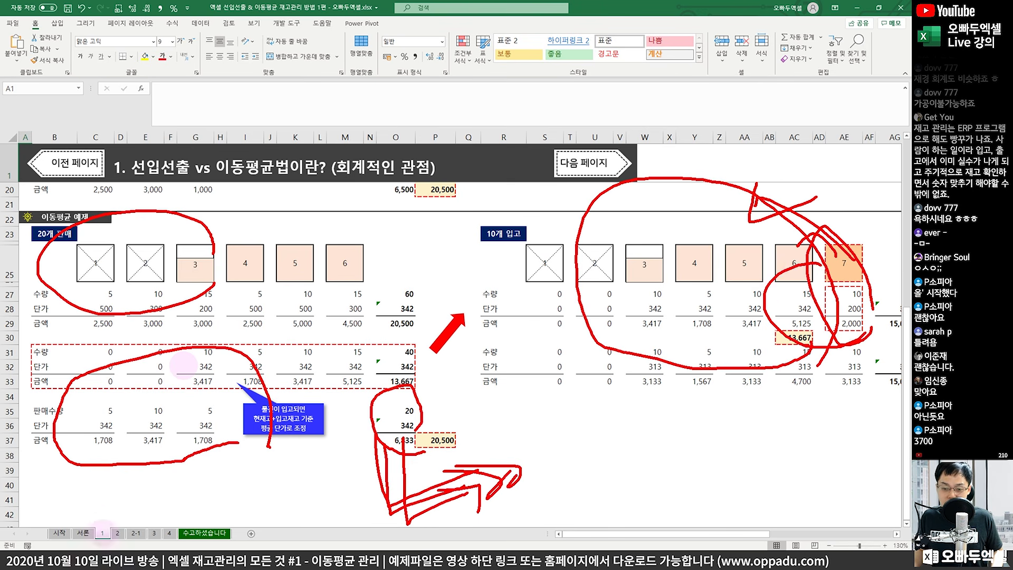
key("Escape")
- Return to sheet 3 and examine how the SUMIF formula in J9 counts incoming amounts without deducting stock already sold
left_click(154, 533)
left_click(270, 96)
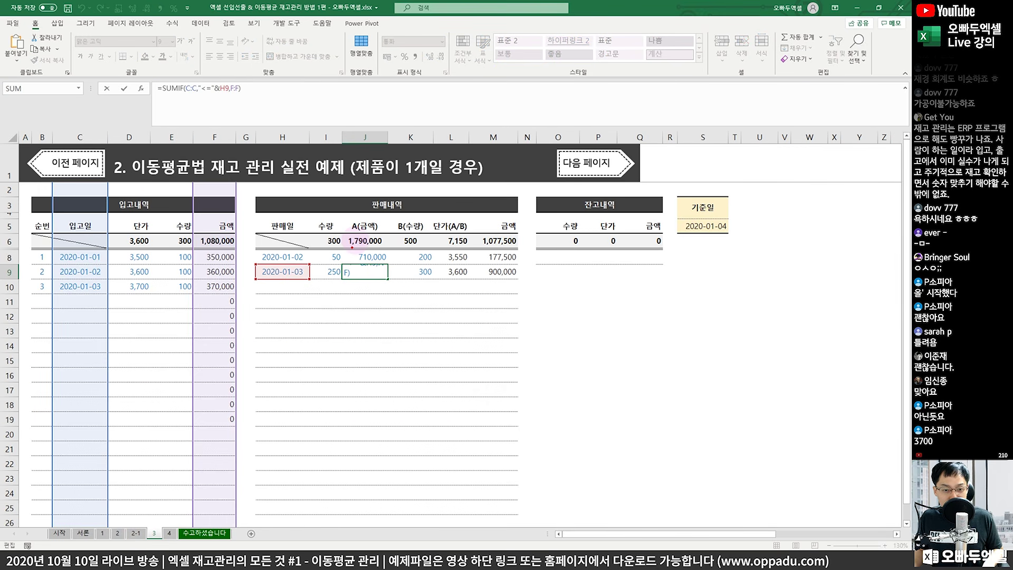
mouse_move(319, 244)
left_mouse_down()
mouse_move(383, 259)
mouse_move(362, 230)
mouse_move(369, 259)
left_mouse_up()
left_click_drag(359, 199, 401, 235)
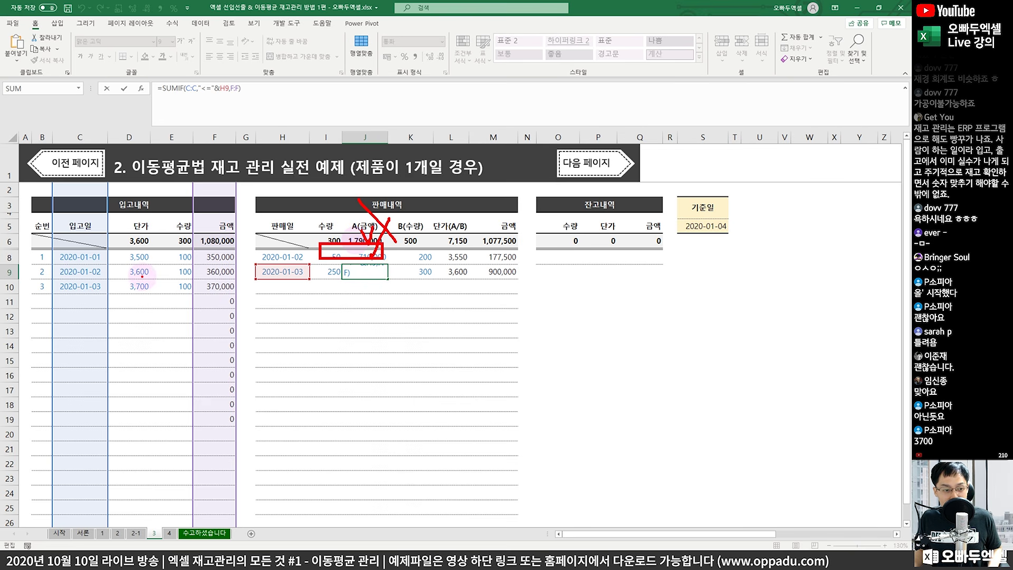
mouse_move(142, 276)
left_mouse_down()
mouse_move(58, 287)
mouse_move(187, 251)
mouse_move(193, 264)
left_mouse_up()
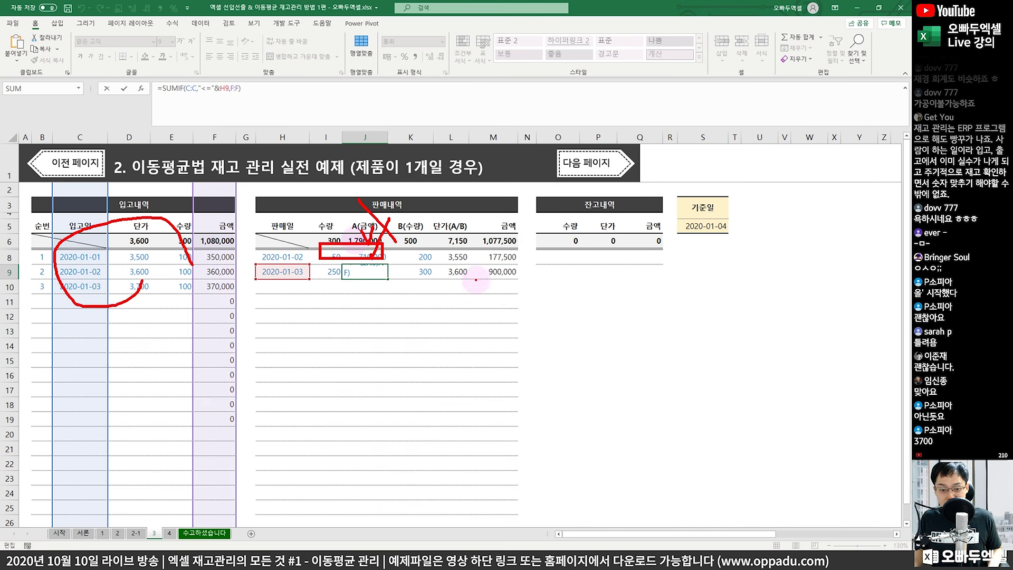
mouse_move(476, 279)
left_mouse_down()
mouse_move(436, 279)
mouse_move(485, 277)
left_mouse_up()
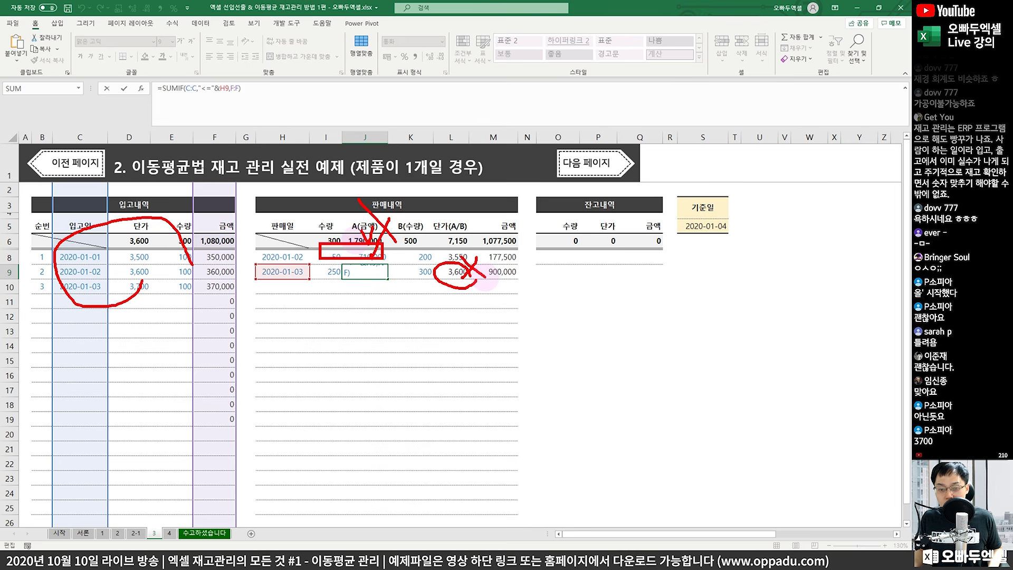
key("Escape")
key("Escape")
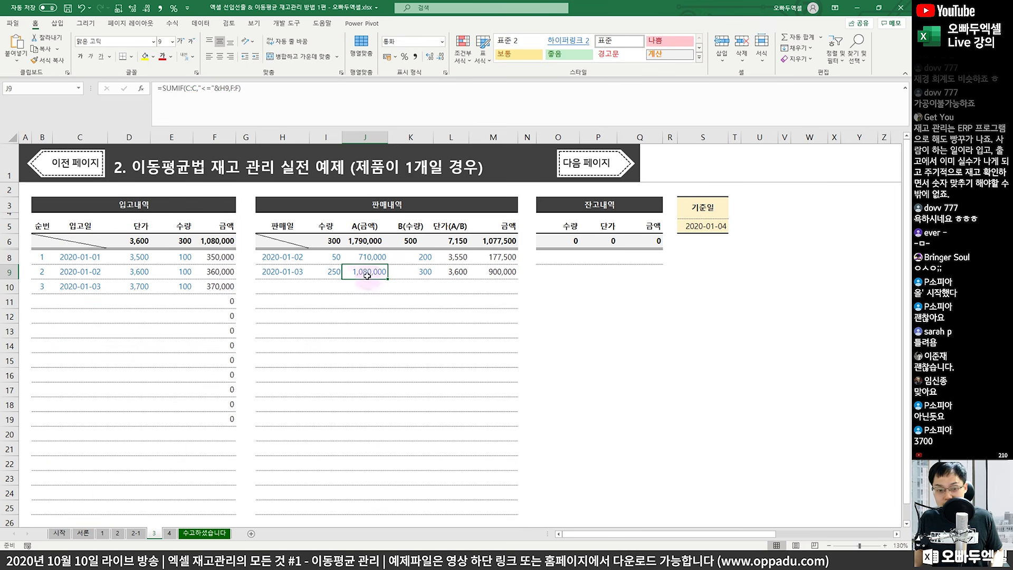
- Extend the amount formula in J9 by subtracting the running total SUM($J$7:J8) from its SUMIF result
left_click(274, 108)
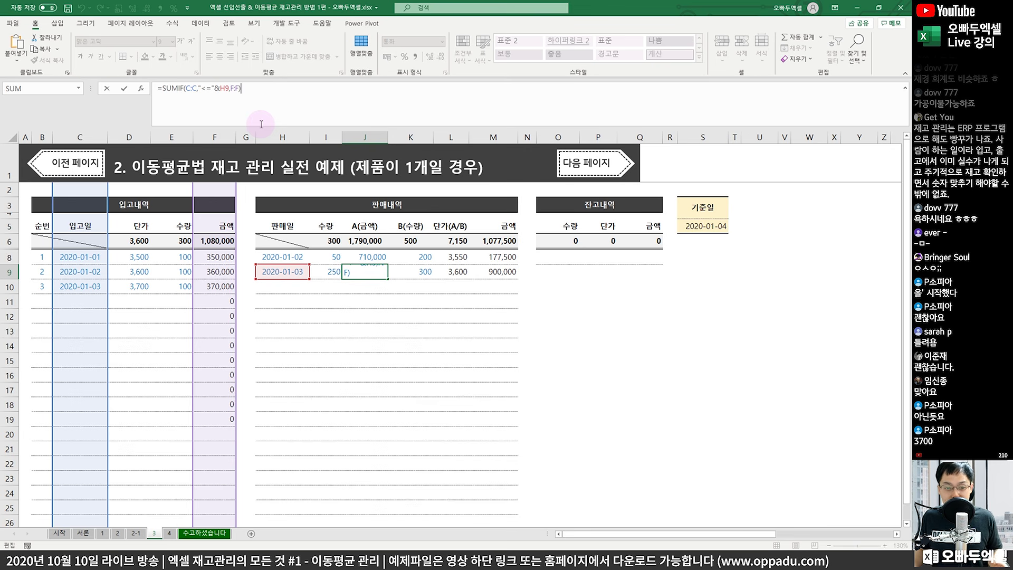
type("-SUM(")
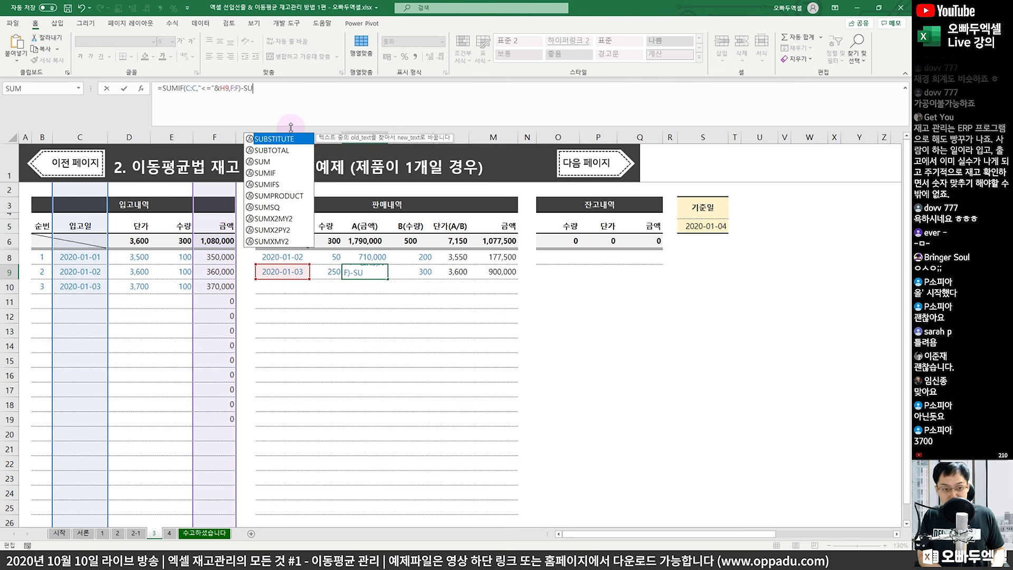
key("Up")
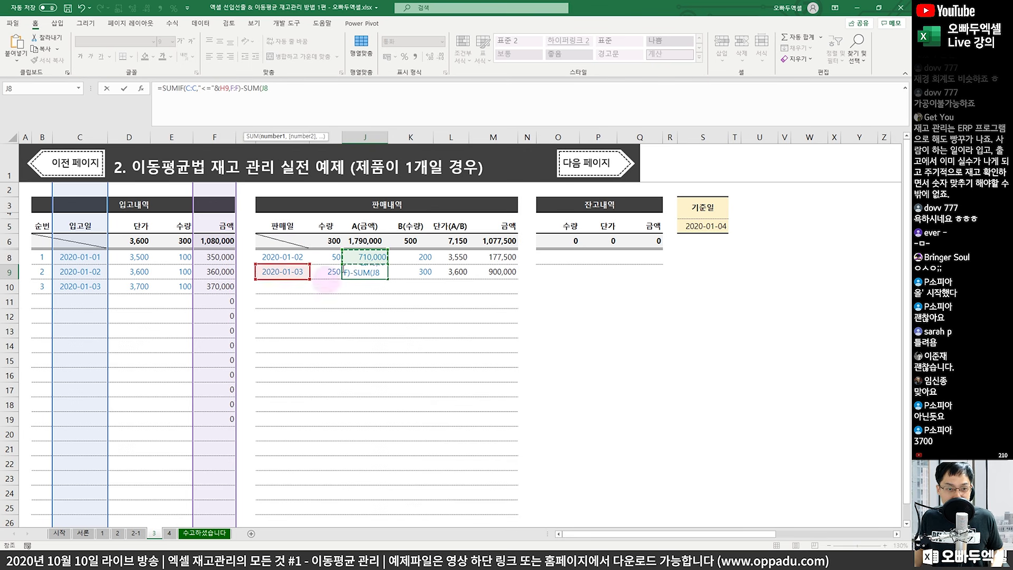
left_click_drag(343, 265, 372, 279)
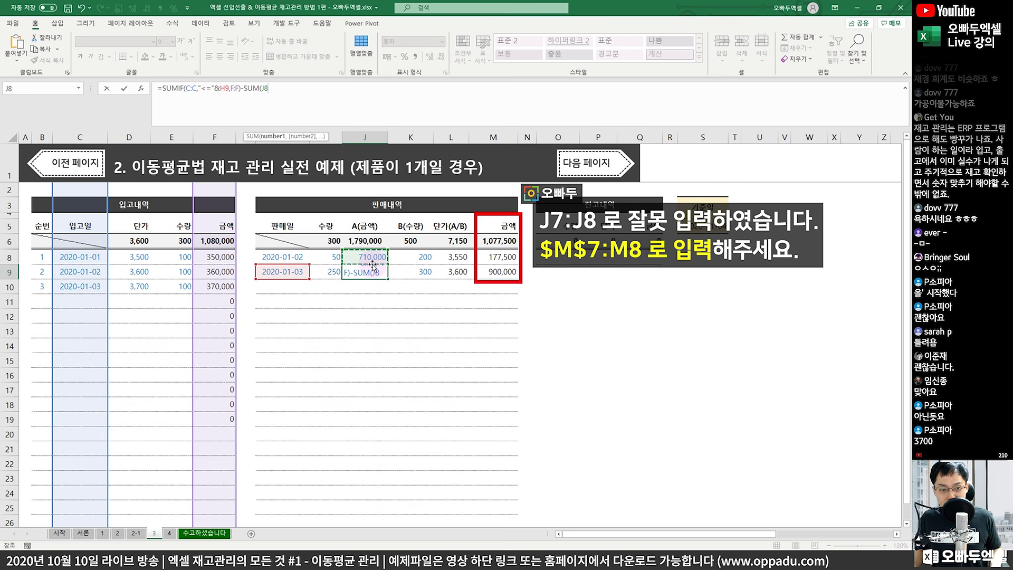
left_click_drag(364, 257, 364, 248)
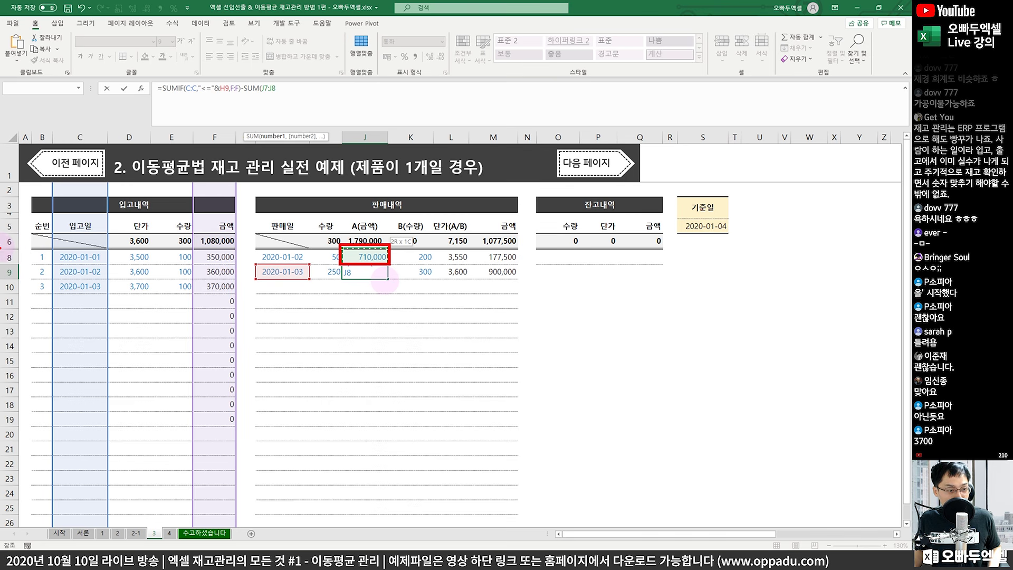
left_click_drag(23, 252, 242, 256)
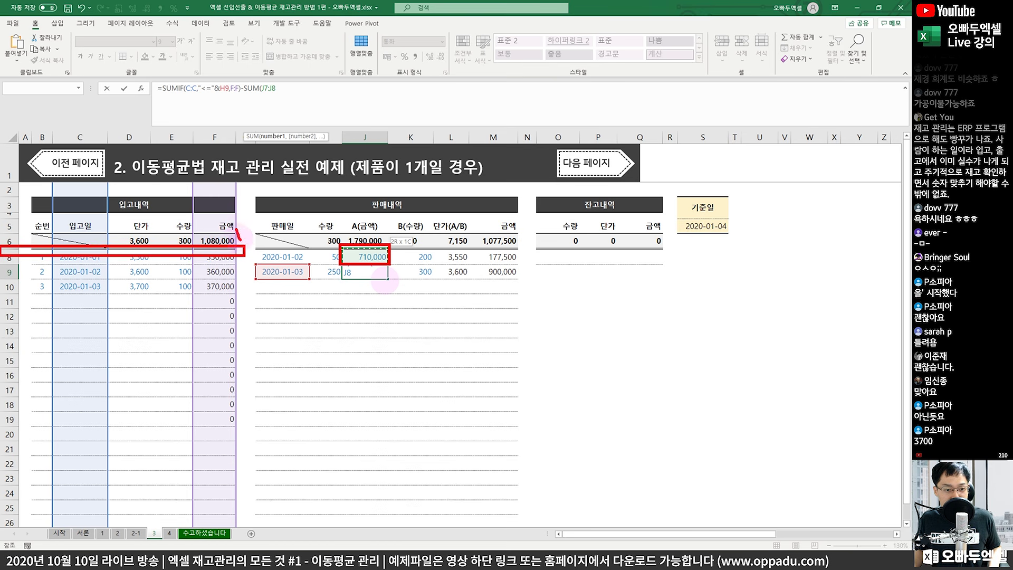
key("Escape")
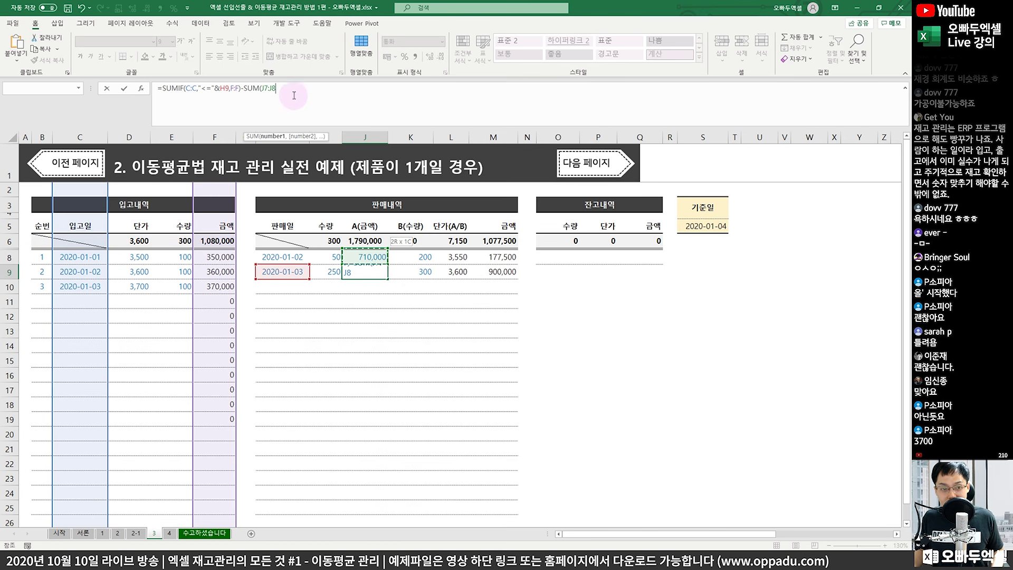
type(")")
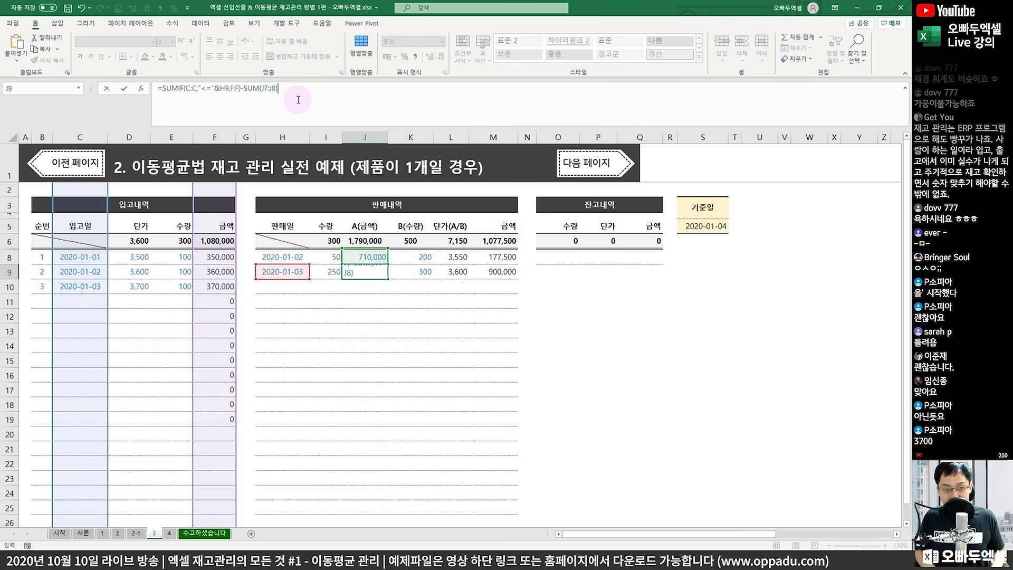
left_click(267, 87)
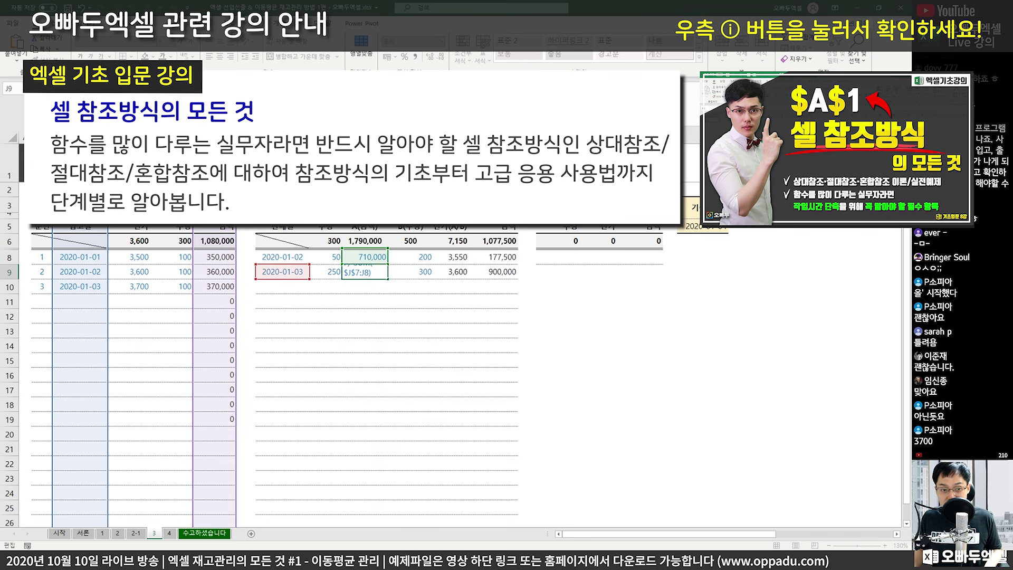
key("Tab")
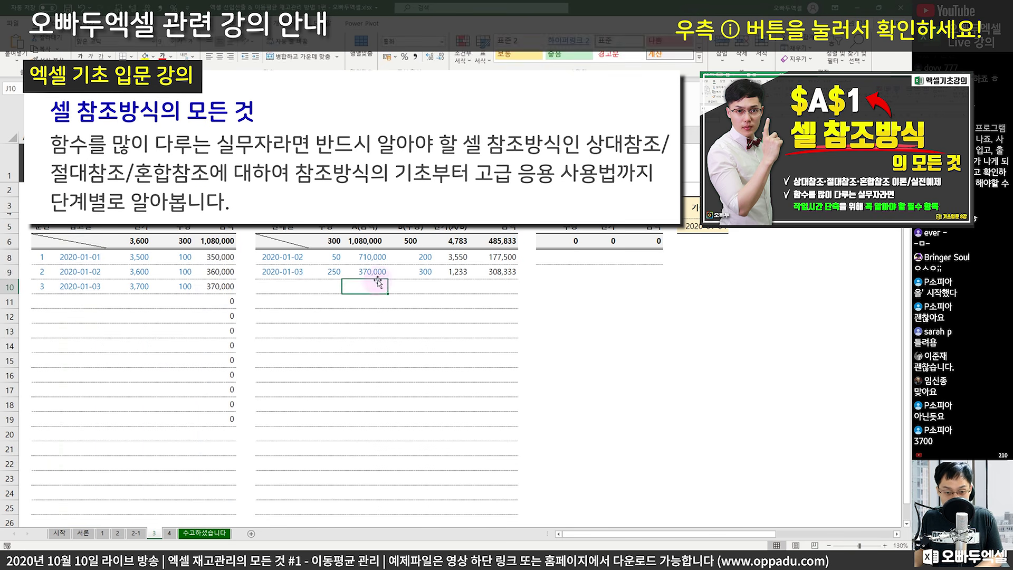
- Extend the quantity formula in K9 by subtracting the running total SUM($K$7:K8) from its SUMIF result
key("F2")
type("-SUM(")
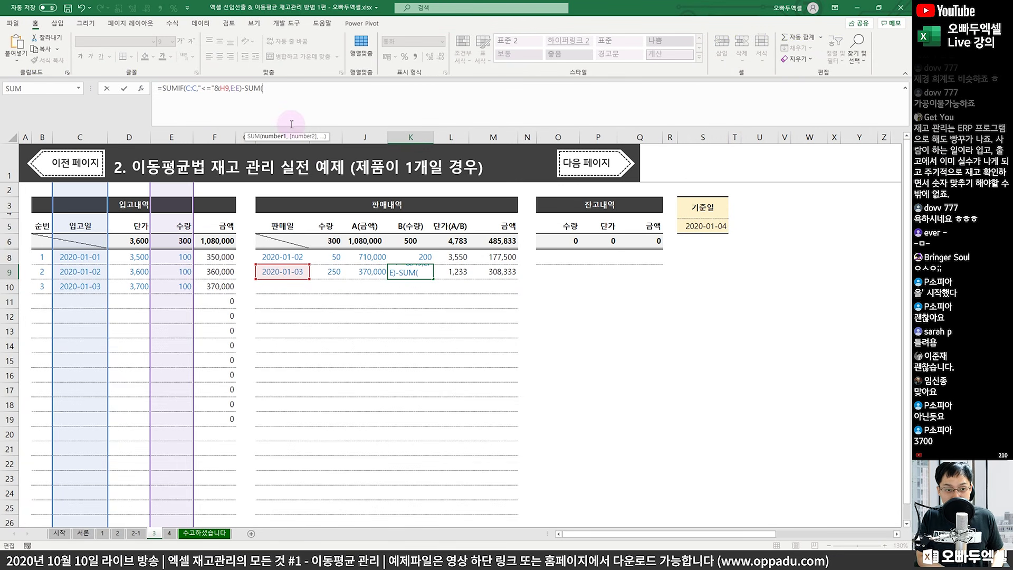
key("Home")
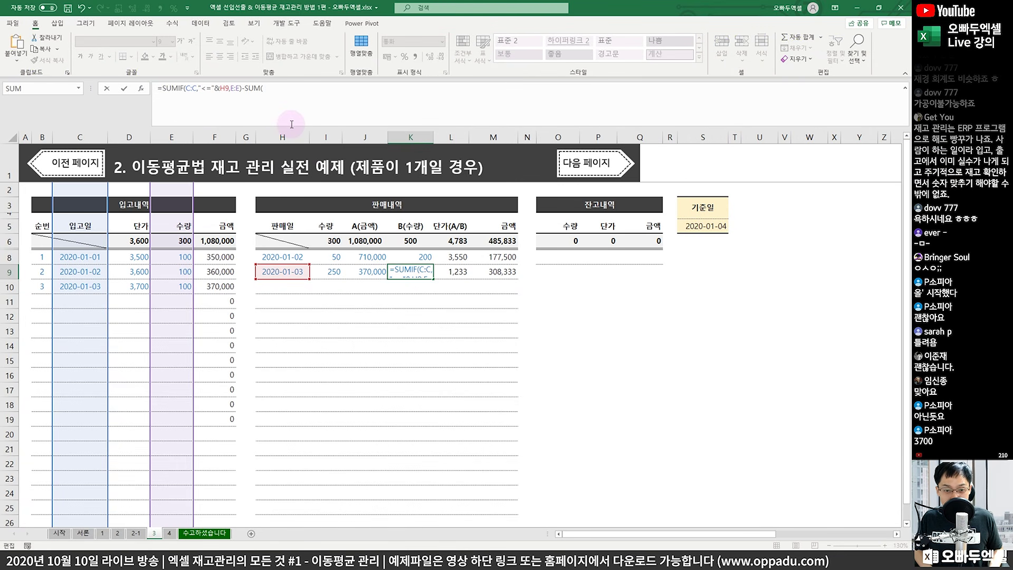
key("End")
left_click(409, 253)
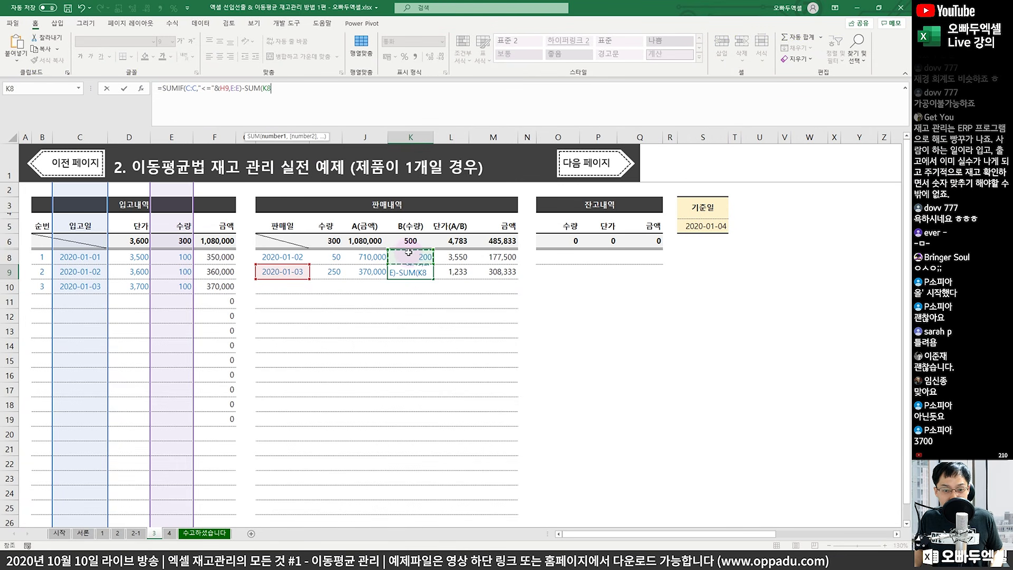
left_click_drag(409, 250, 393, 254)
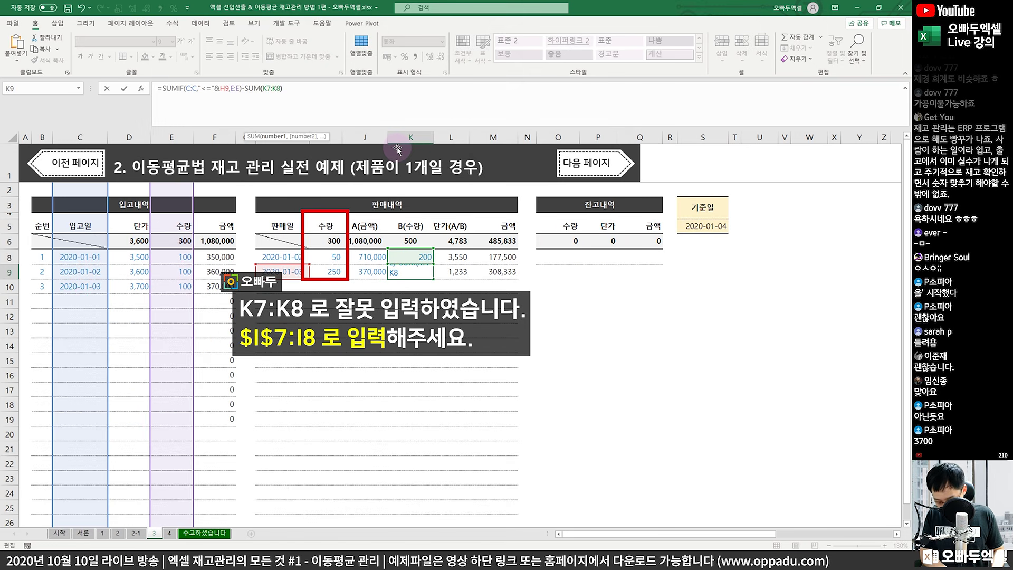
type(")")
key("F4")
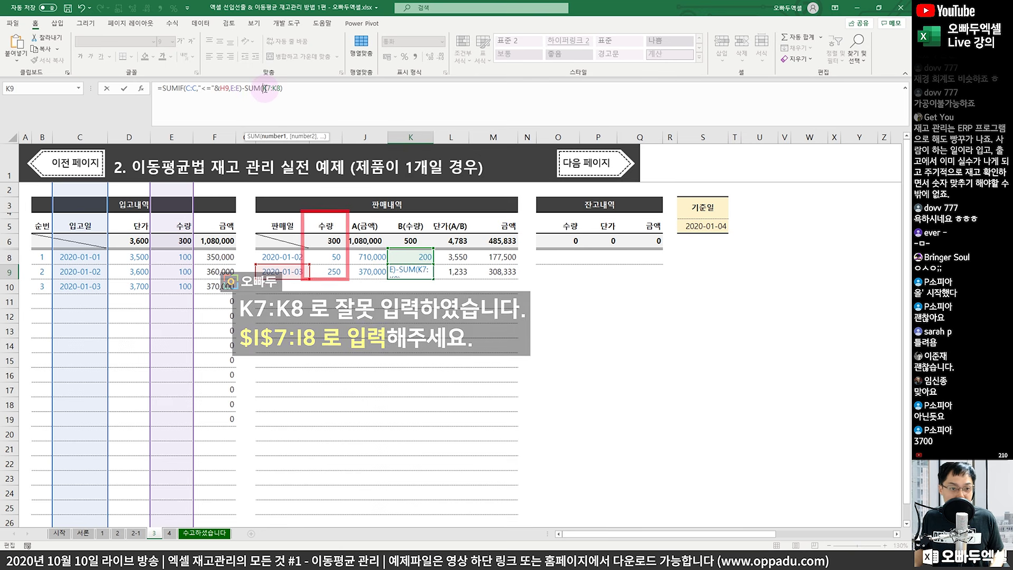
left_click(309, 96)
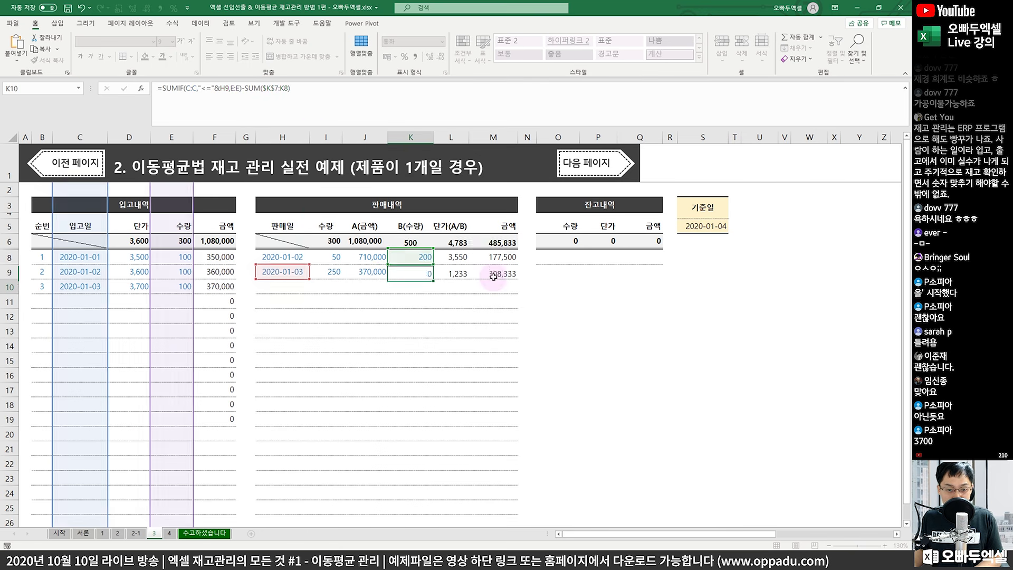
- Fill the amount and quantity formulas from J9:K9 down through row 22 of the sales table
left_click(417, 271)
left_click_drag(396, 270, 370, 271)
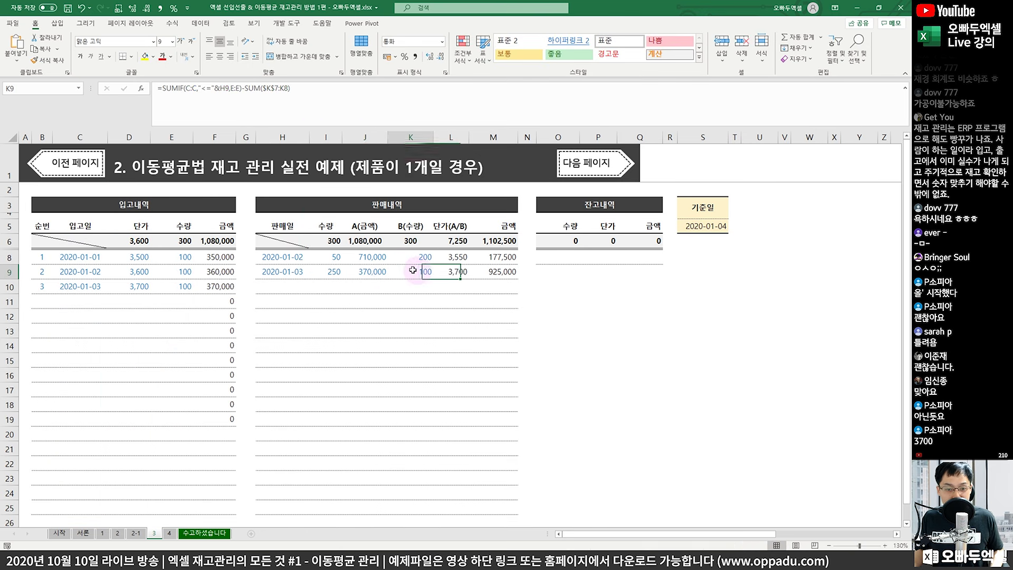
left_click_drag(433, 280, 424, 470)
- Inspect the filled formulas in K10 and K11, following how the SUM range starting at $K$7 expands with each row
left_click(417, 286)
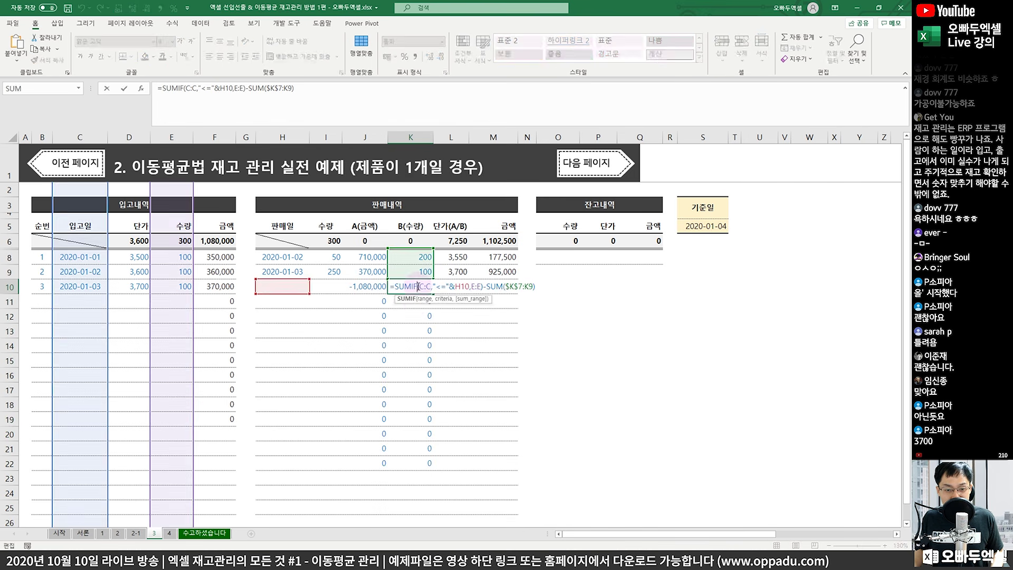
left_click(432, 301)
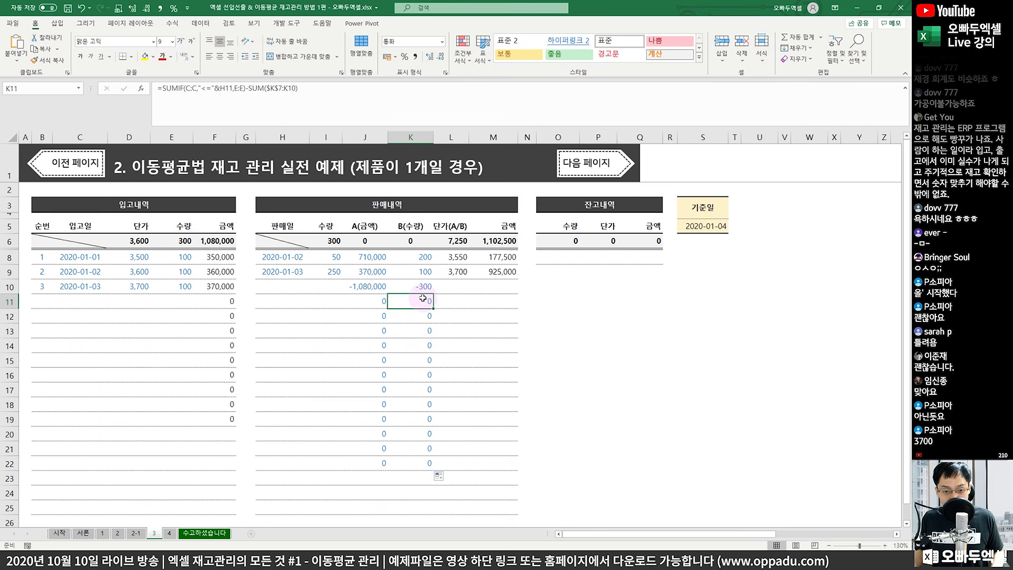
double_click(422, 298)
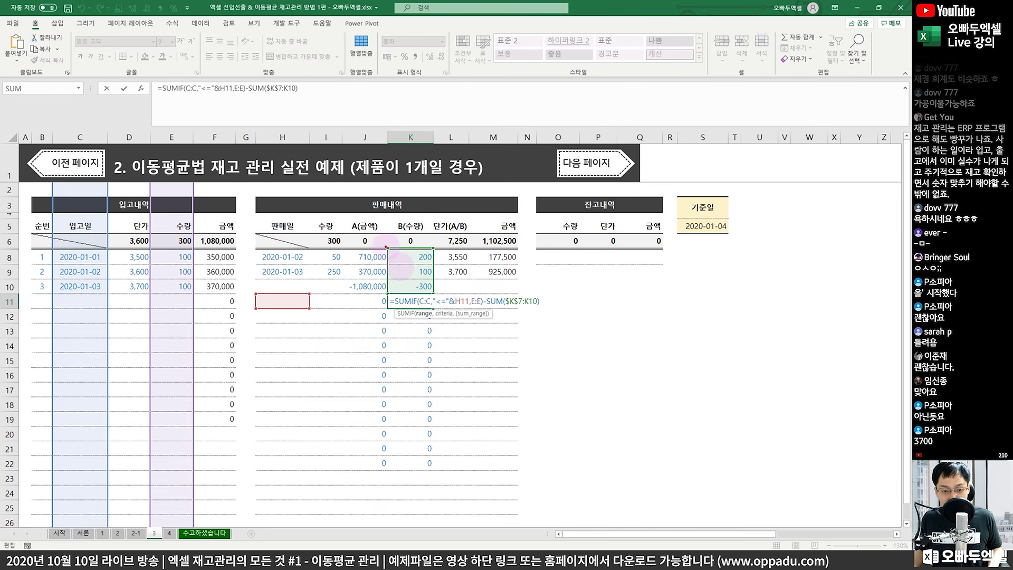
mouse_move(385, 245)
left_mouse_down()
mouse_move(441, 254)
mouse_move(430, 246)
mouse_move(443, 222)
left_mouse_up()
mouse_move(530, 289)
left_mouse_down()
mouse_move(544, 303)
mouse_move(525, 307)
mouse_move(534, 289)
left_mouse_up()
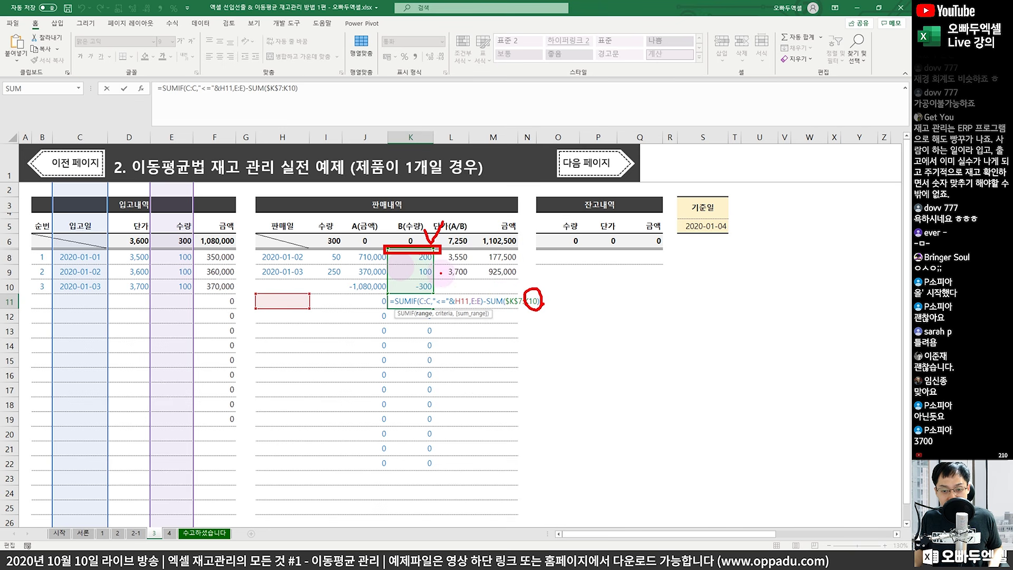
left_click_drag(444, 285, 464, 272)
mouse_move(381, 245)
left_mouse_down()
mouse_move(458, 291)
mouse_move(548, 312)
left_mouse_up()
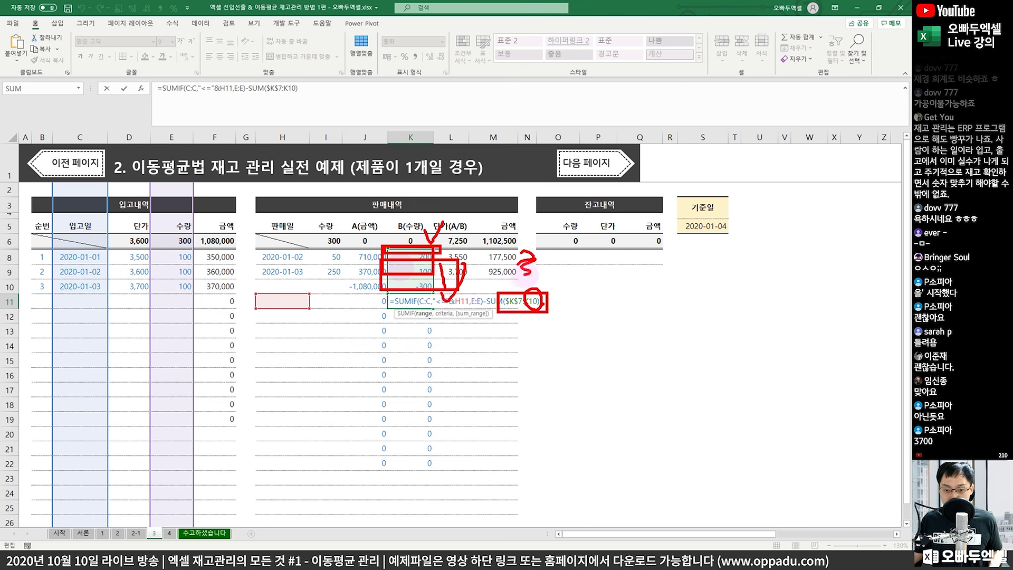
mouse_move(532, 273)
left_mouse_down()
mouse_move(612, 274)
mouse_move(626, 290)
left_mouse_up()
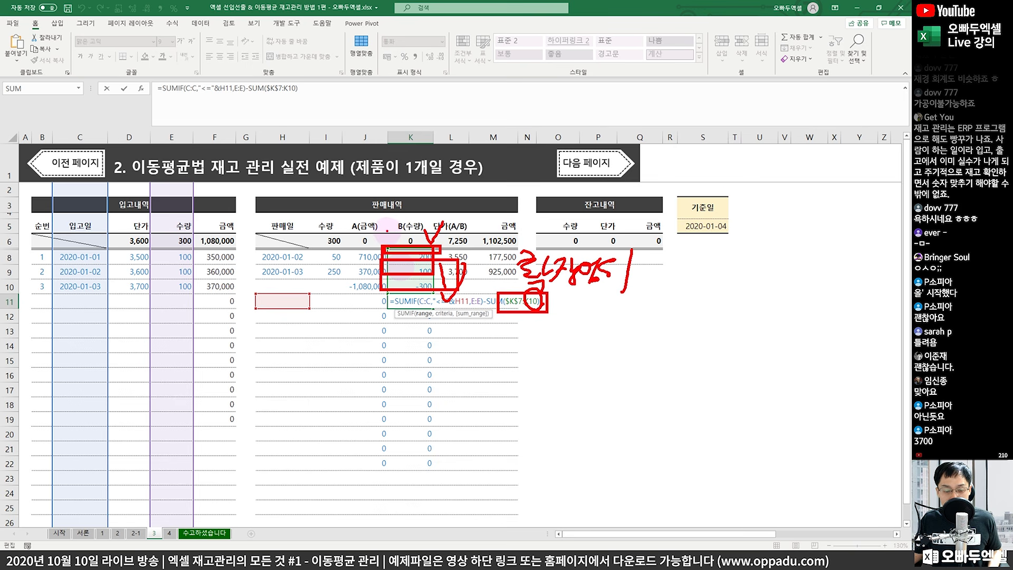
mouse_move(388, 230)
left_mouse_down()
mouse_move(438, 232)
mouse_move(388, 245)
mouse_move(388, 228)
mouse_move(343, 229)
left_mouse_up()
key("Escape")
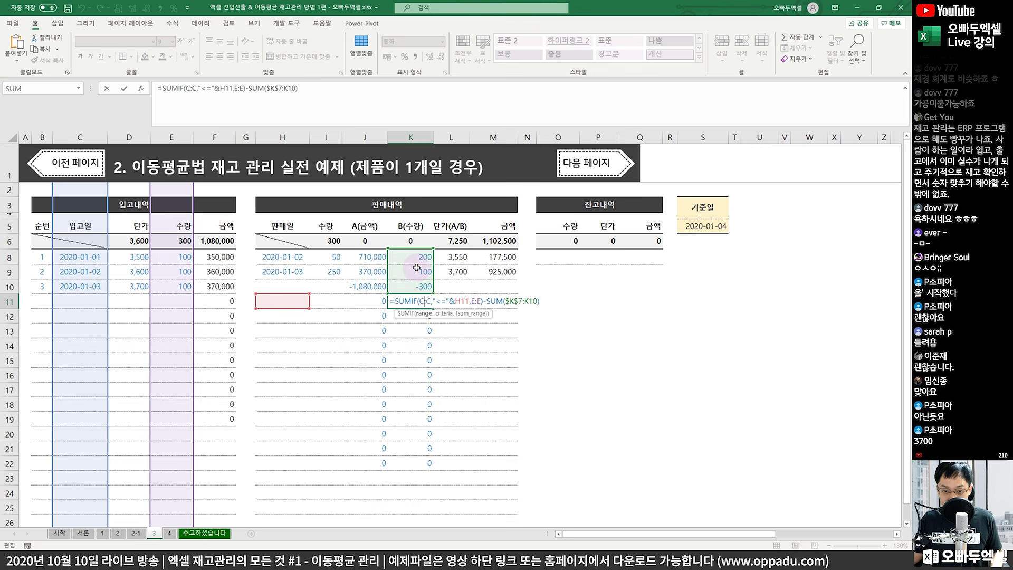
key("Escape")
- Wrap the amount formula in J10 in an IF that returns 0 when the sale date in H10 is empty
left_click(392, 285)
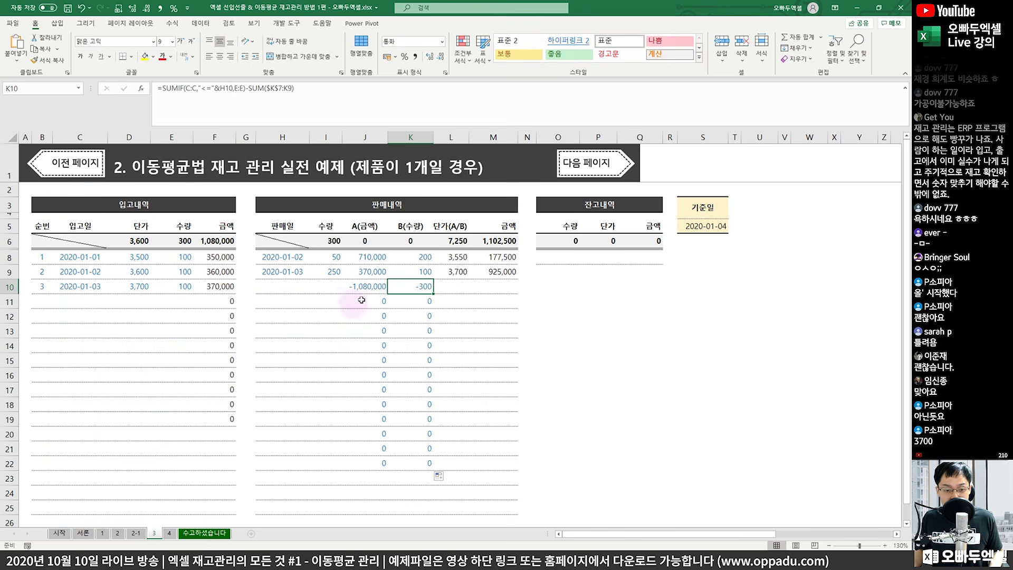
left_click(366, 286)
left_click(294, 88)
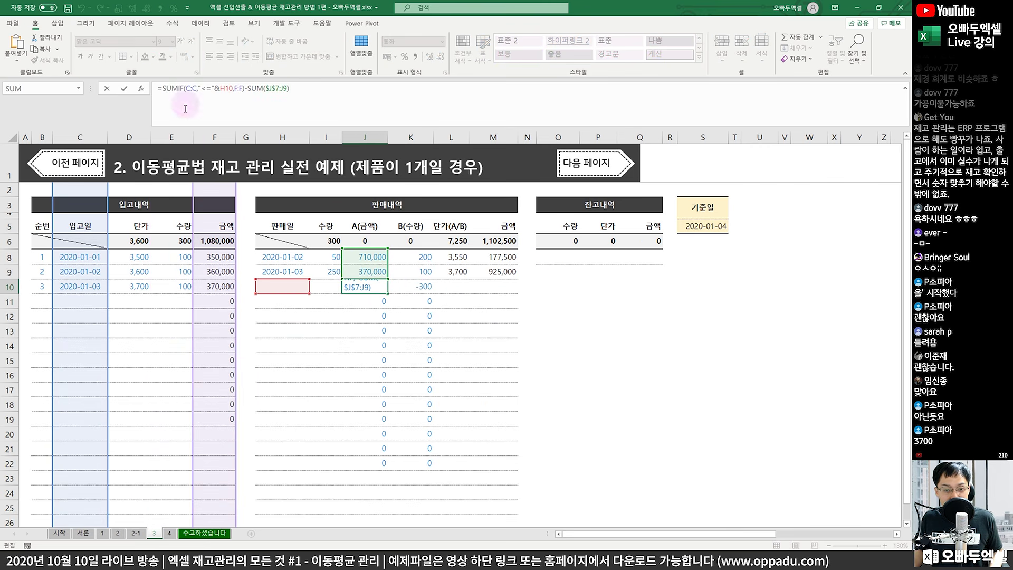
key("Escape")
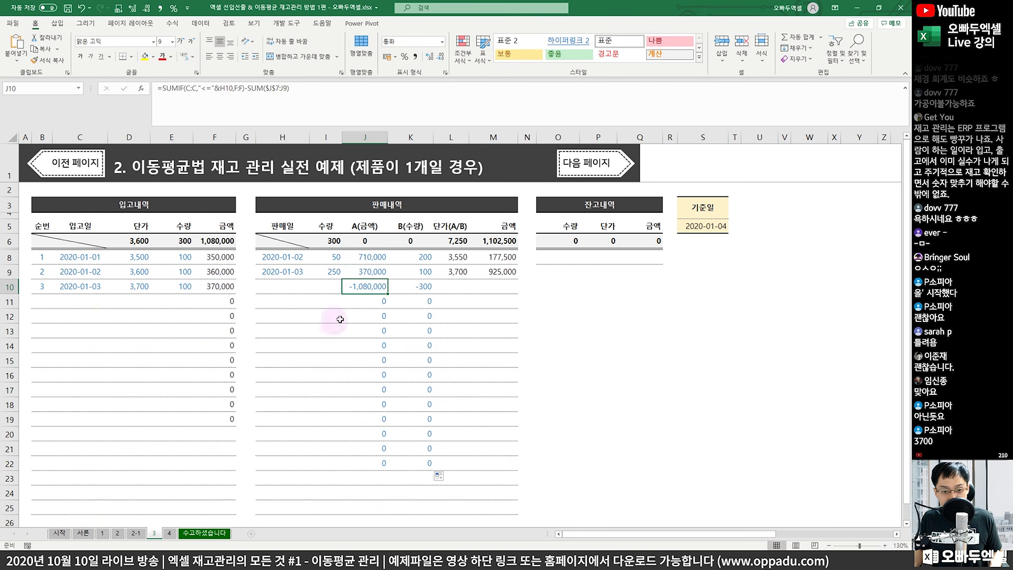
left_click(163, 94)
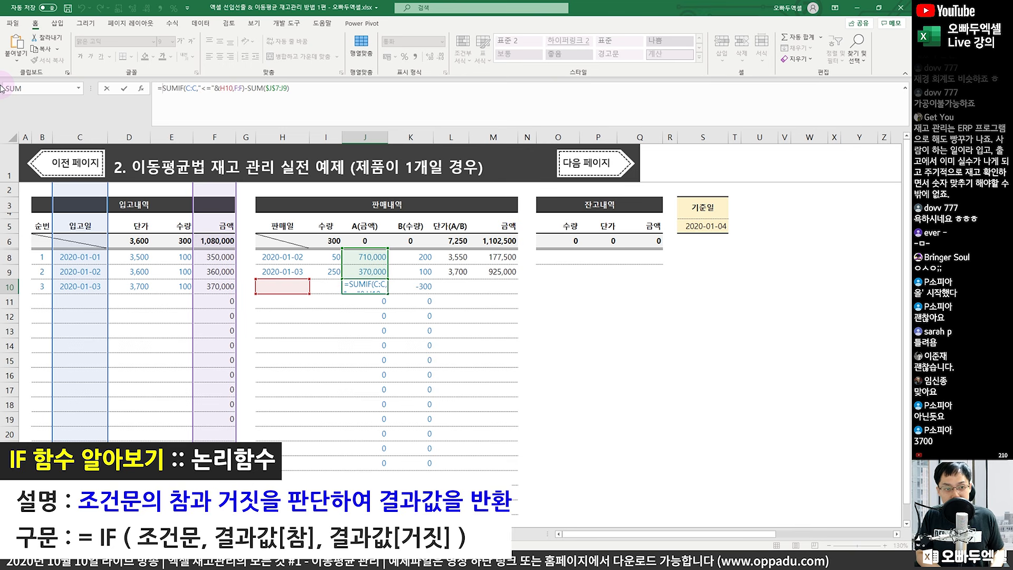
type("IF(")
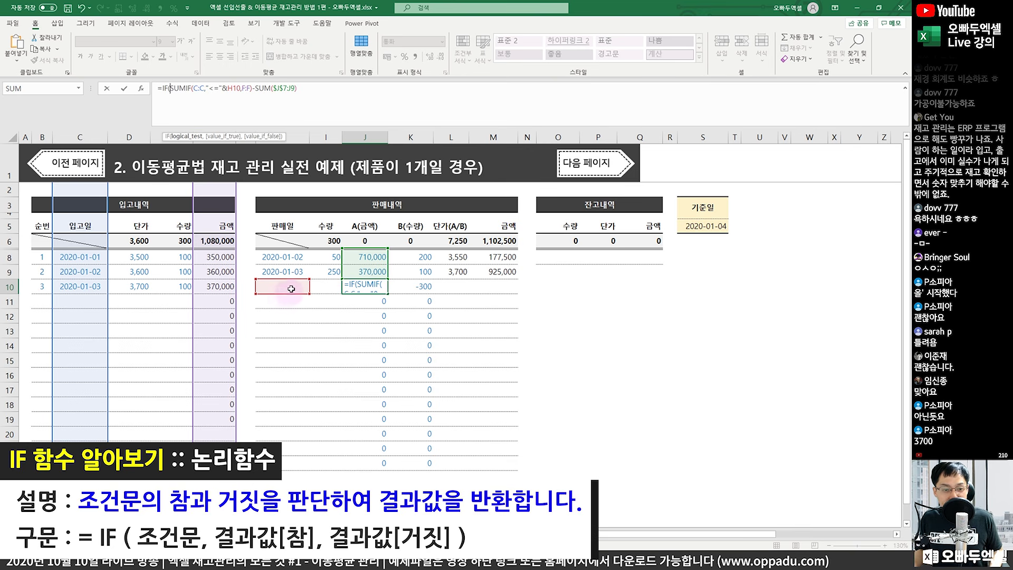
left_click(280, 289)
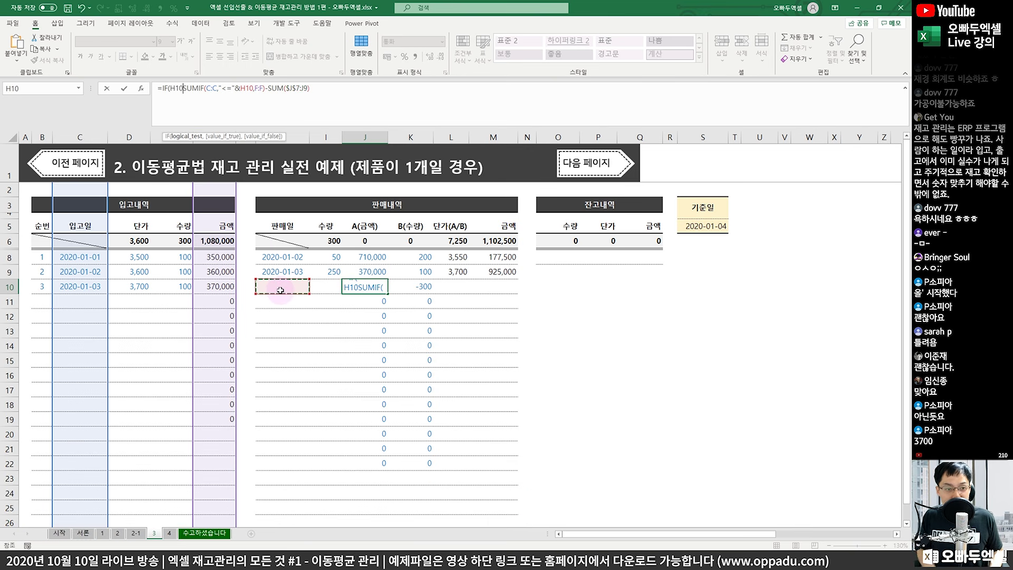
type("=\"\",")
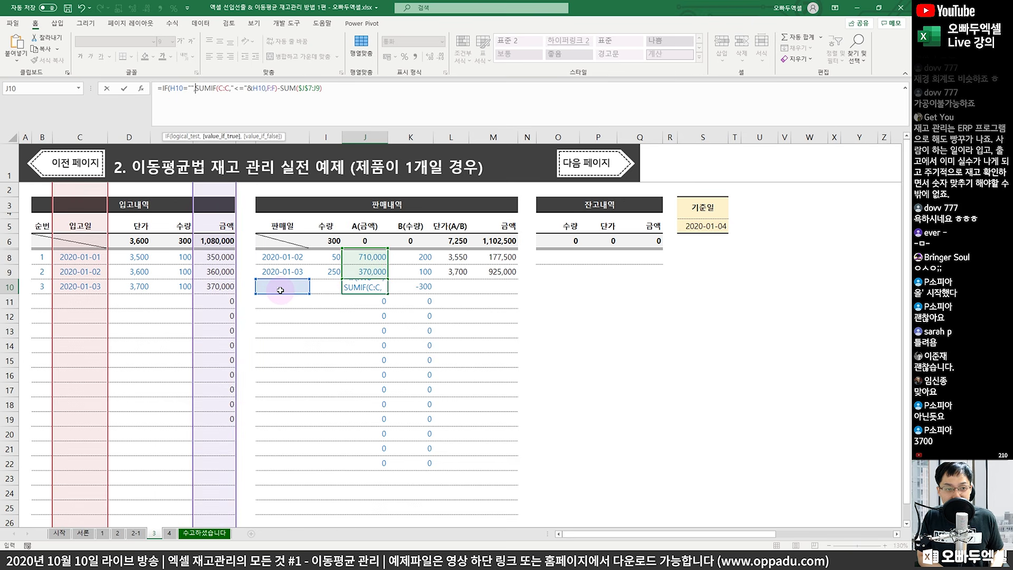
type("0,")
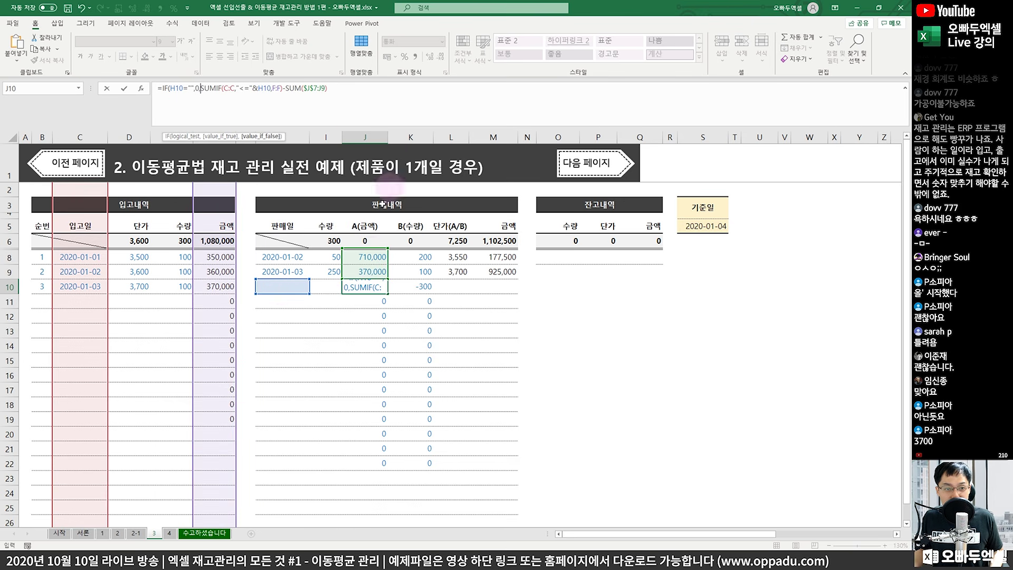
left_click(366, 94)
type(")")
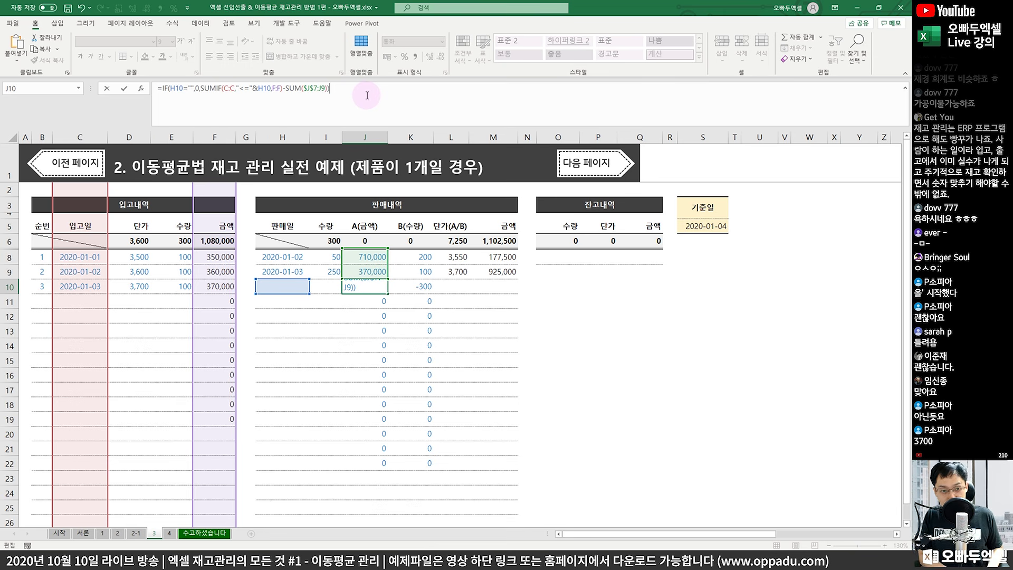
key("ctrl+Return")
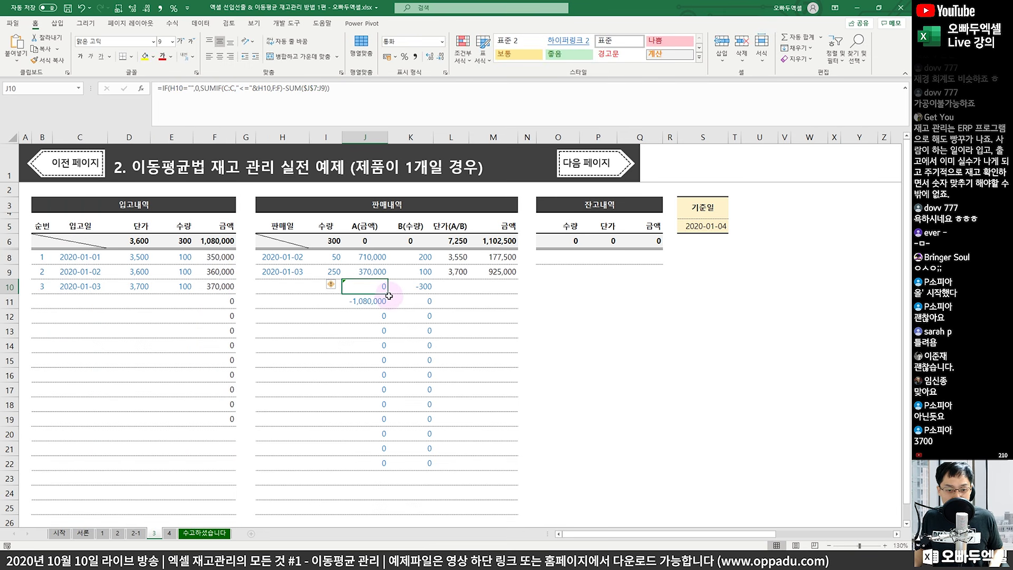
- Copy the IF-wrapped amount formula from J10 down to row 22 and up to row 8
left_click_drag(389, 296, 389, 471)
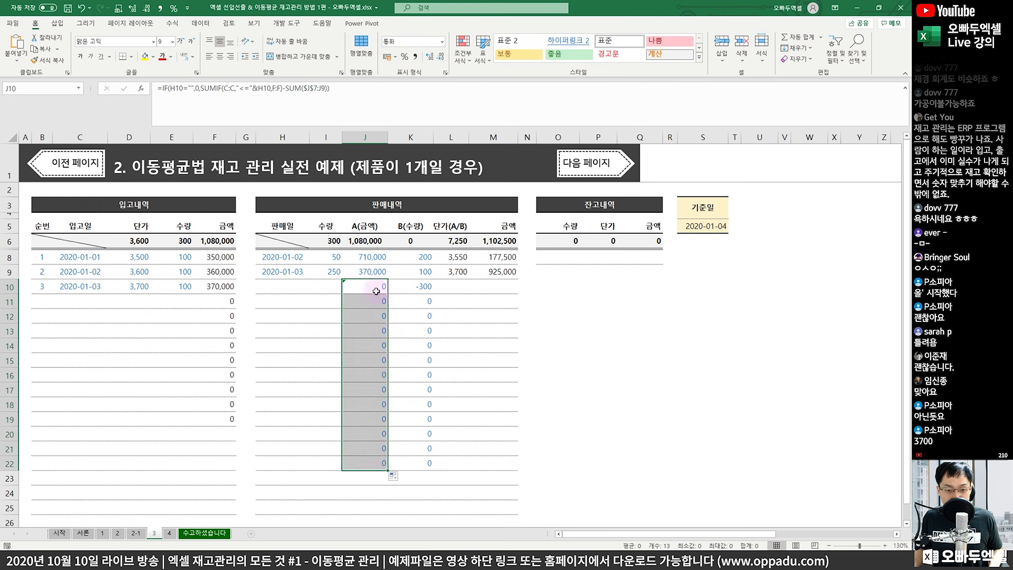
left_click(375, 288)
left_click_drag(389, 294, 381, 255)
- Wrap the quantity formula in K10 in an IF that returns 0 when H10 is empty
left_click(417, 286)
left_click(182, 102)
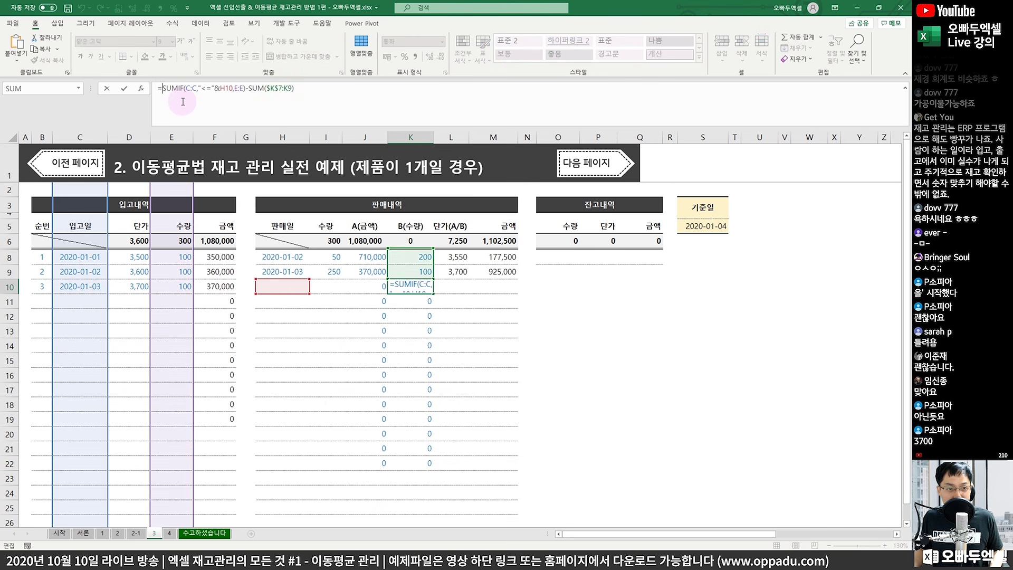
type("IF(")
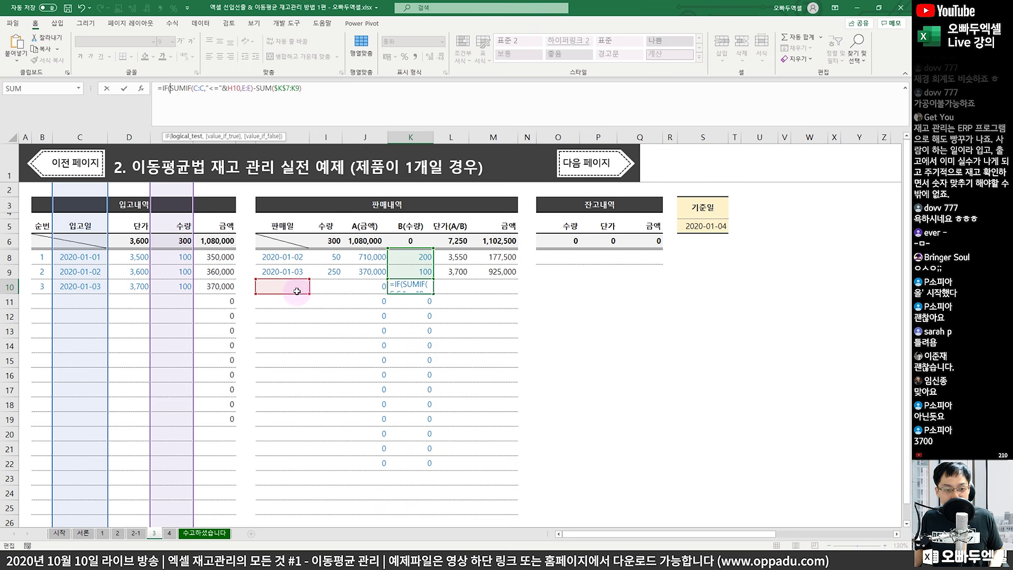
left_click(297, 291)
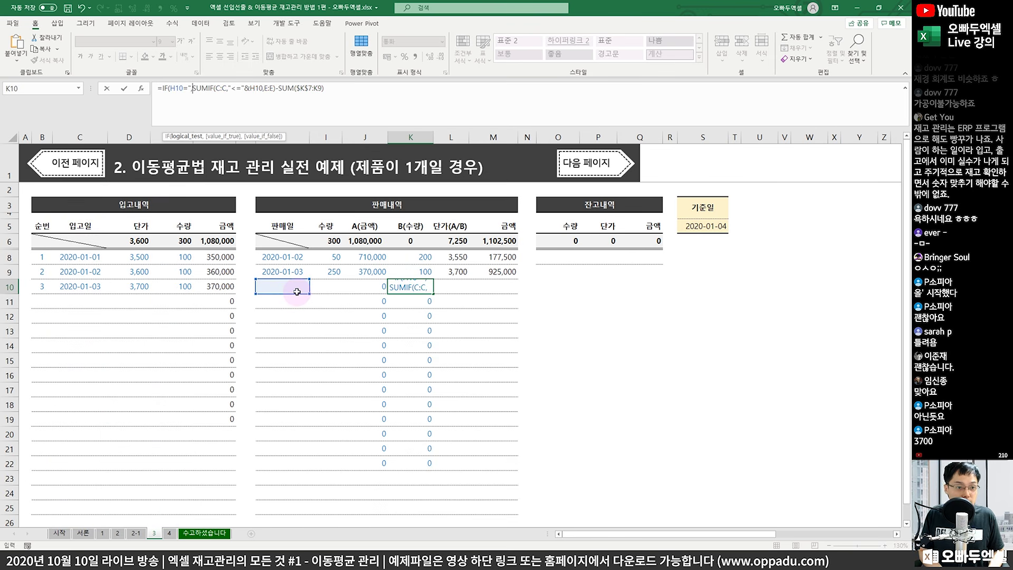
type("=\"\",0,")
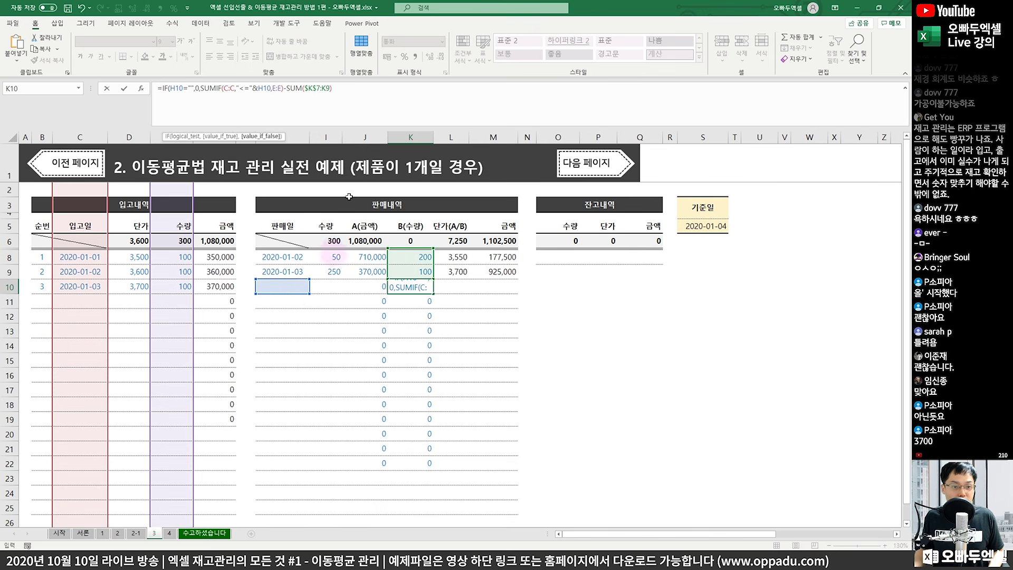
left_click(360, 100)
key("ctrl+Return")
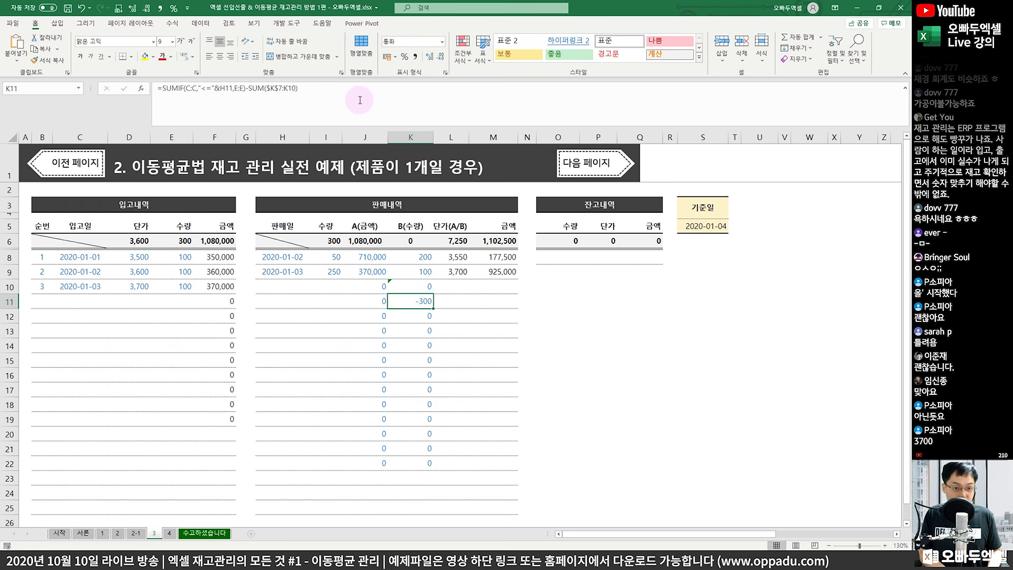
- Copy the IF-wrapped quantity formula from K10 up to row 8 and down to row 22
left_click_drag(433, 295, 429, 256)
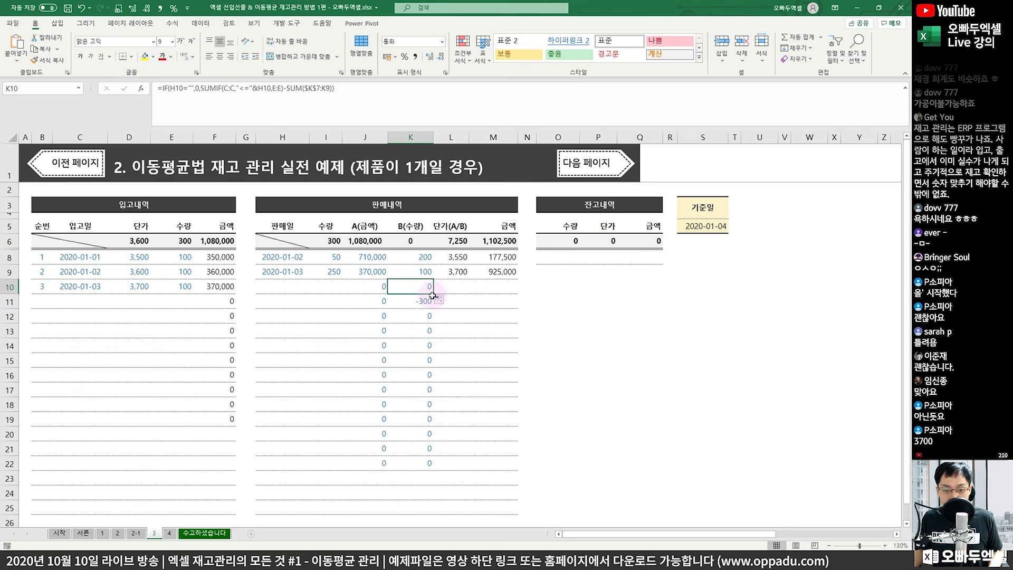
left_click_drag(433, 293, 428, 464)
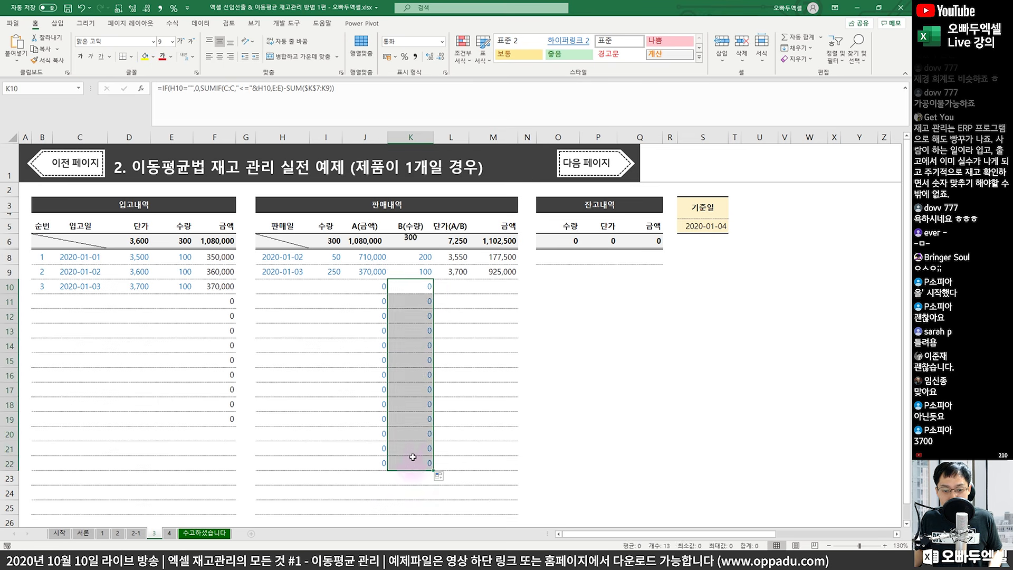
- Examine row 9's unit price formula in L9 and the quantity formula in K9, checking which cells they reference
left_click(435, 354)
left_click(409, 288)
left_click(337, 272)
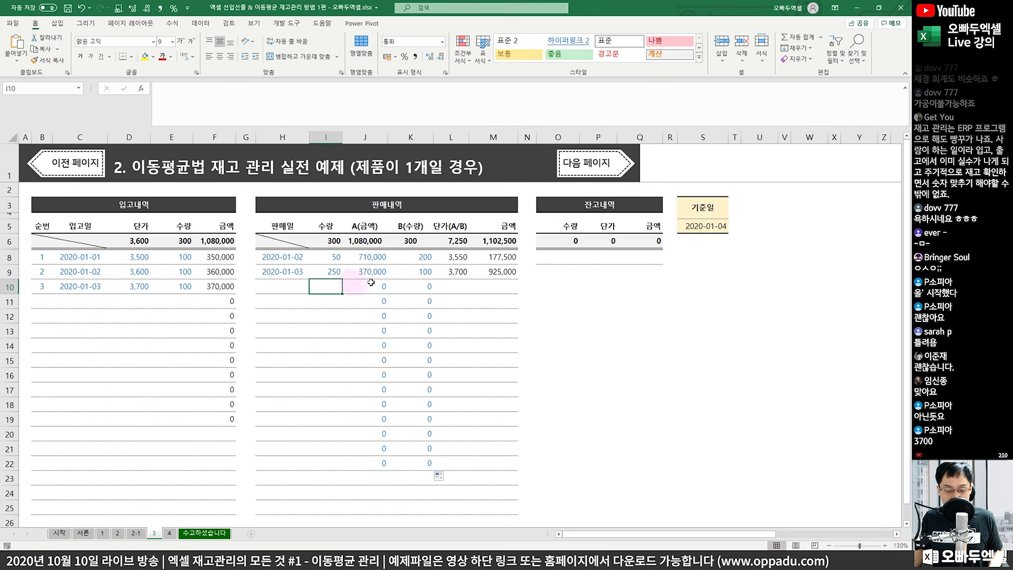
left_click(382, 271)
left_click(454, 271)
left_click(278, 113)
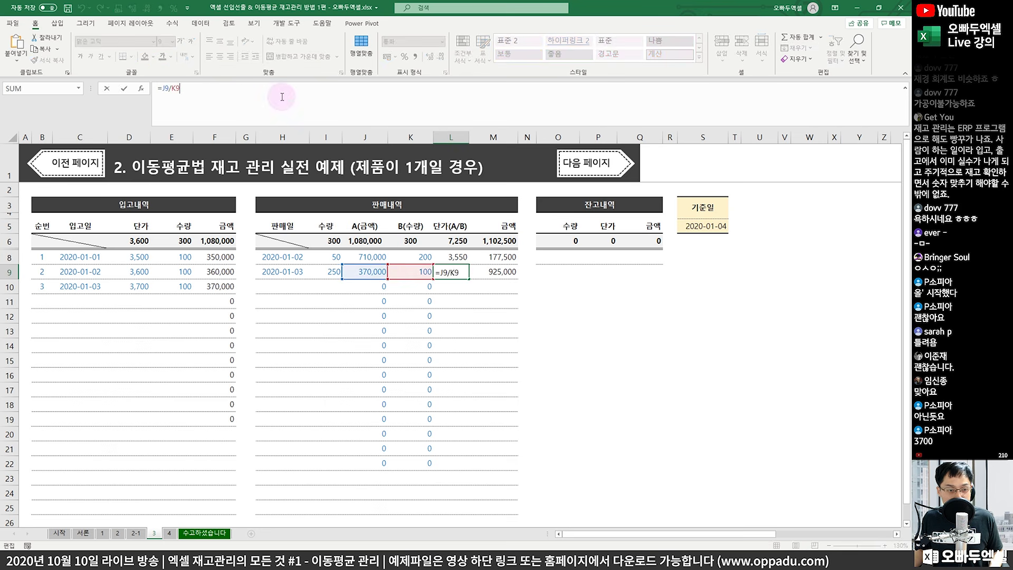
key("Escape")
key("Left")
key("F2")
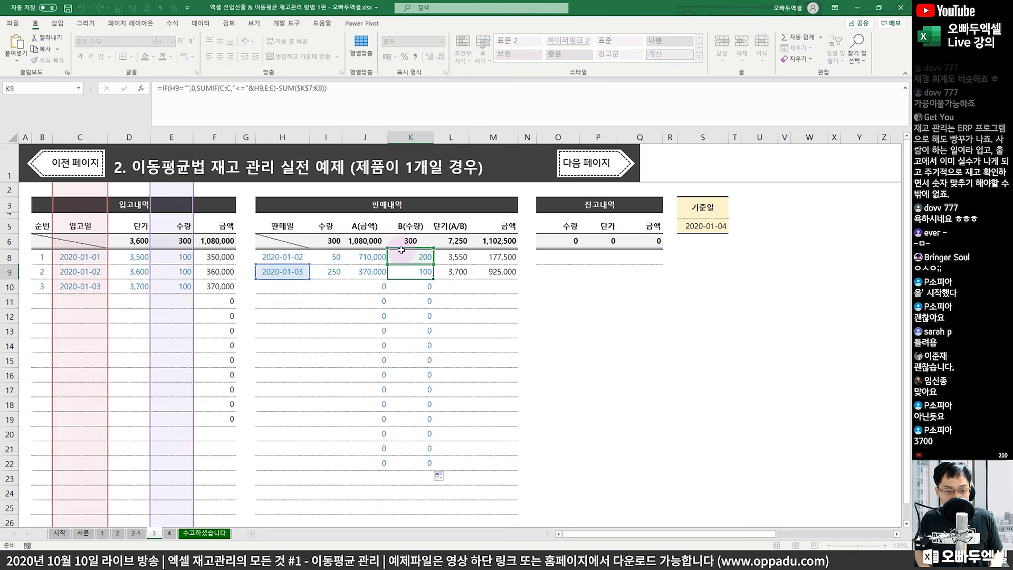
key("Escape")
key("Right")
key("Right")
key("Left")
key("Left")
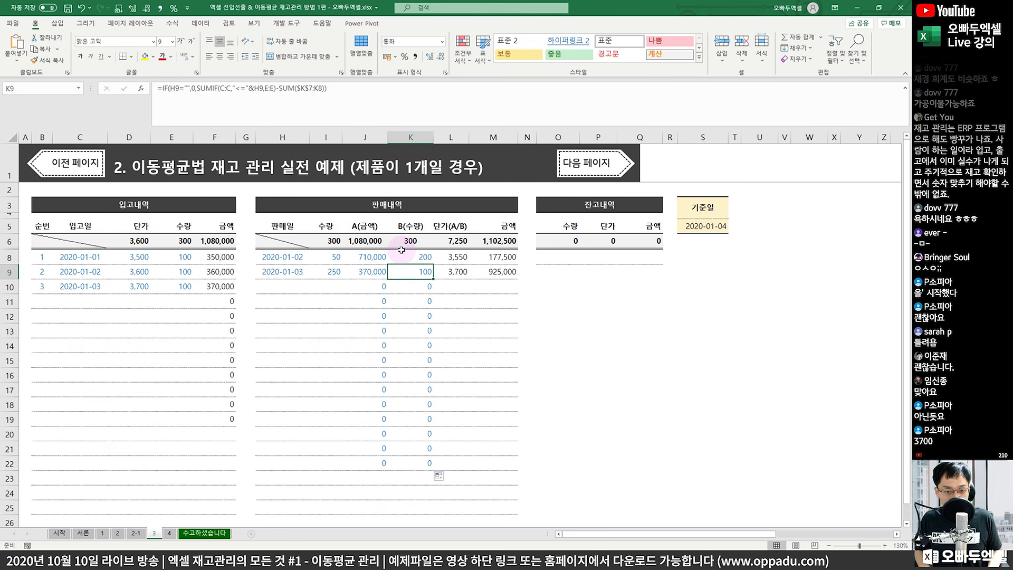
key("F2")
key("Escape")
- Replace the subtracted range in J9's amount formula with the running sales amount SUM($M$7:M8)
key("Left")
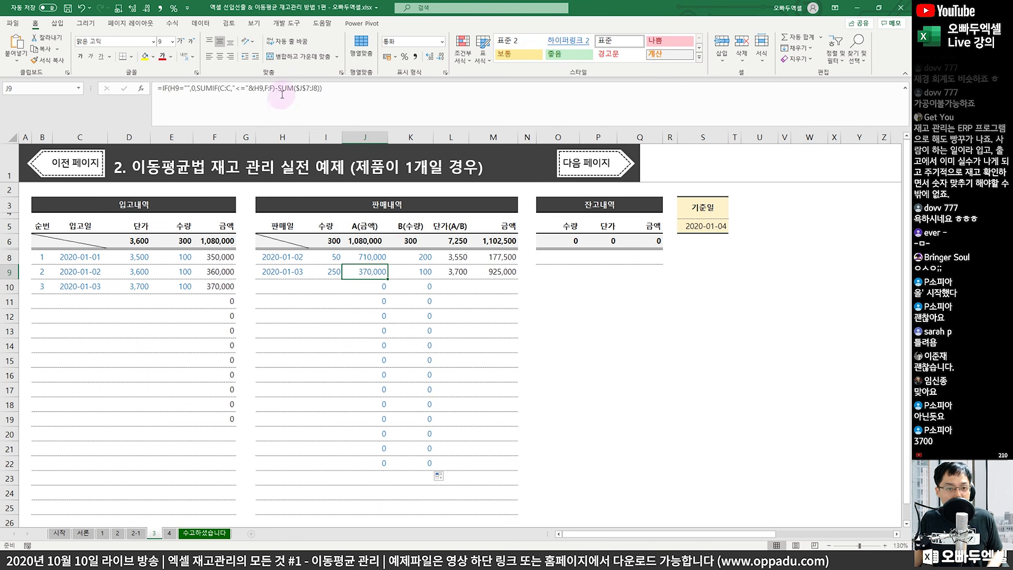
left_click(302, 88)
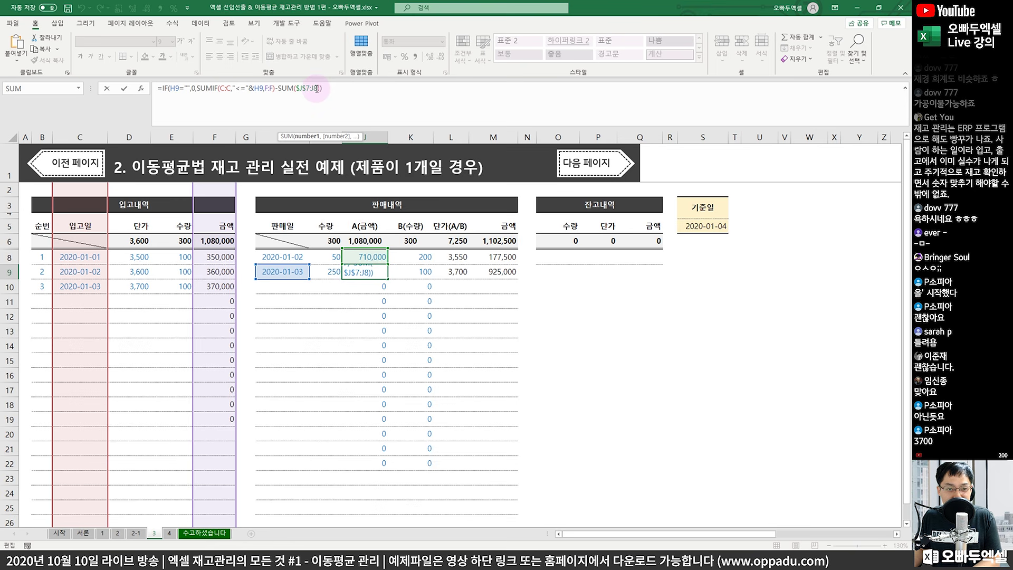
key("BackSpace")
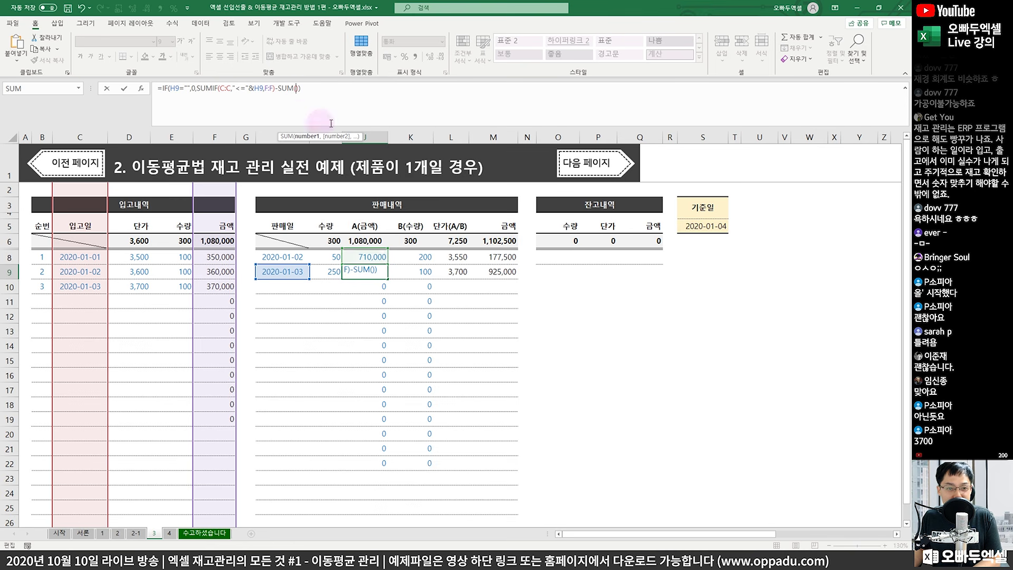
left_click_drag(509, 257, 504, 248)
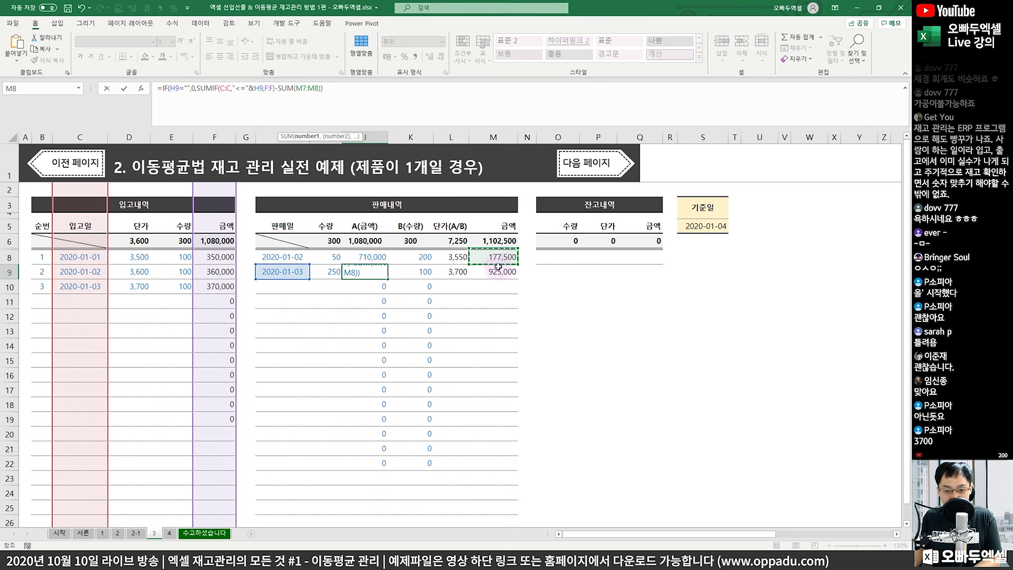
left_click(312, 92)
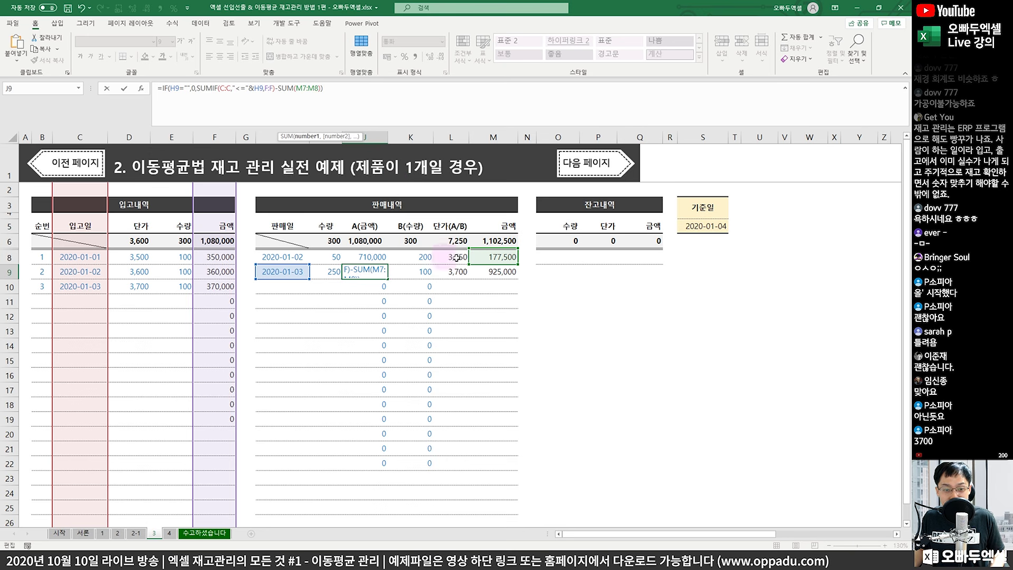
key("F4")
left_click(344, 90)
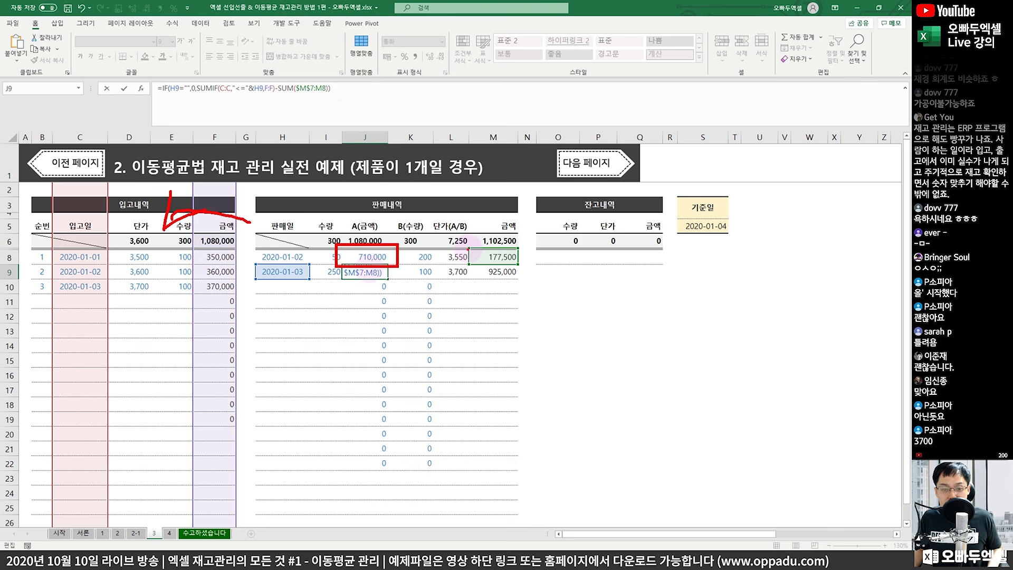
left_click_drag(468, 242, 523, 268)
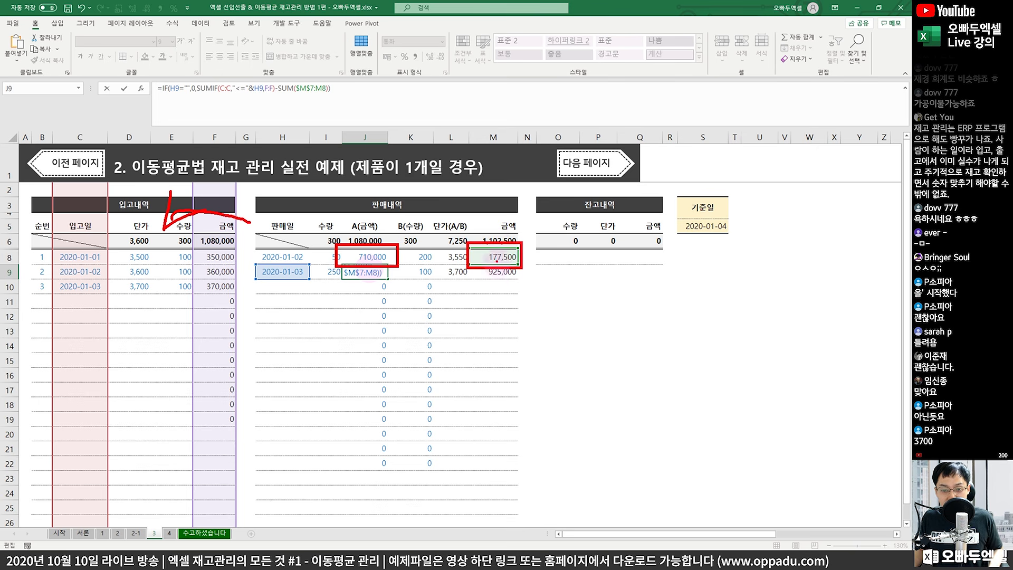
key("Escape")
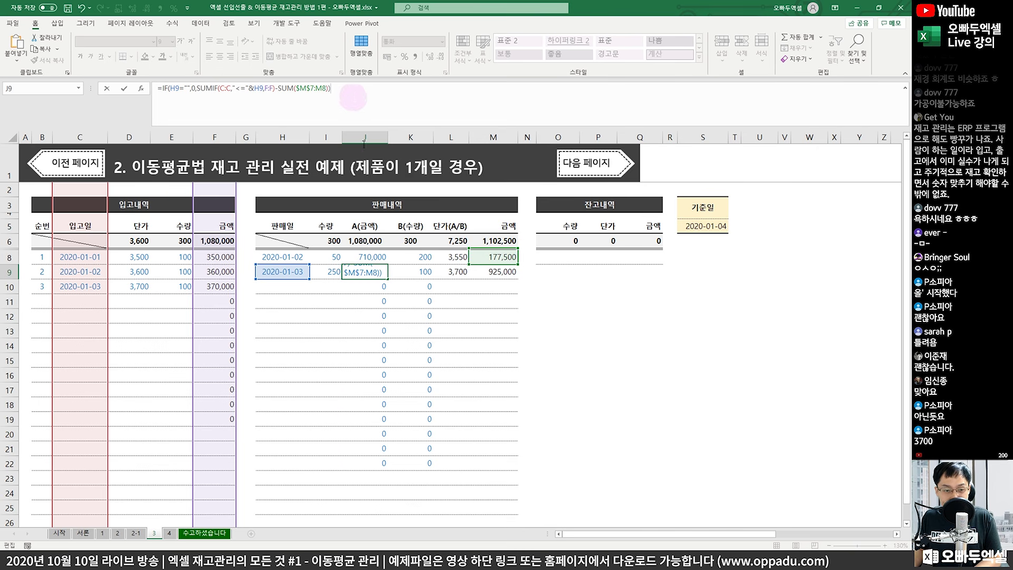
key("Tab")
- Replace the subtracted range in K9's quantity formula with the running sold quantity SUM($I$7:I8)
left_click(310, 88)
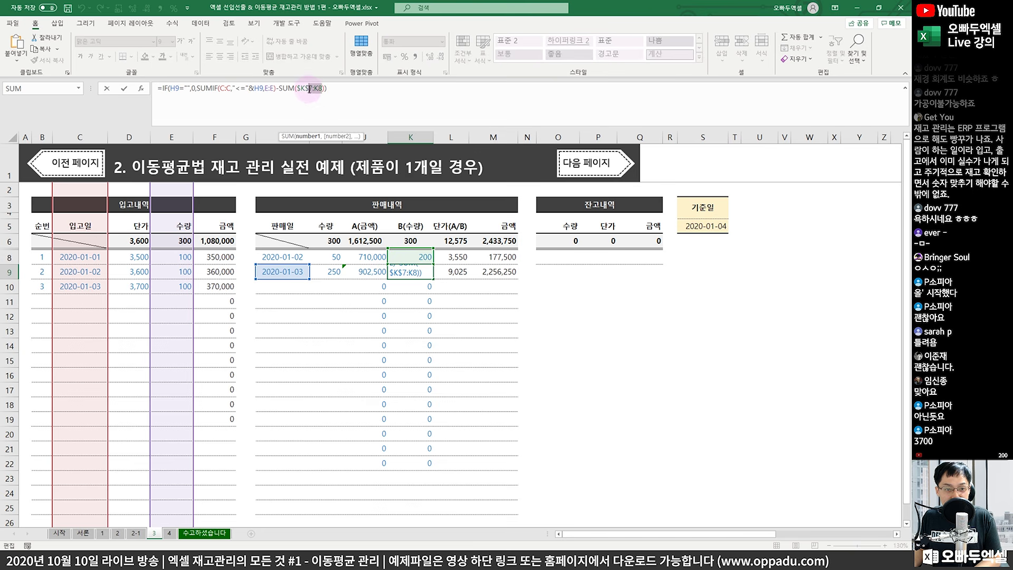
key("BackSpace")
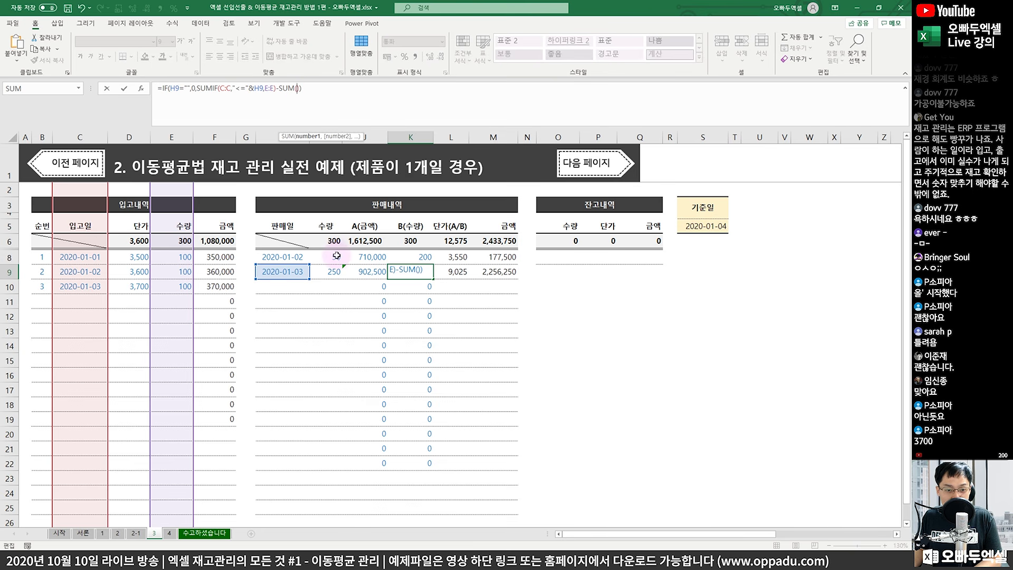
left_click_drag(336, 259, 336, 249)
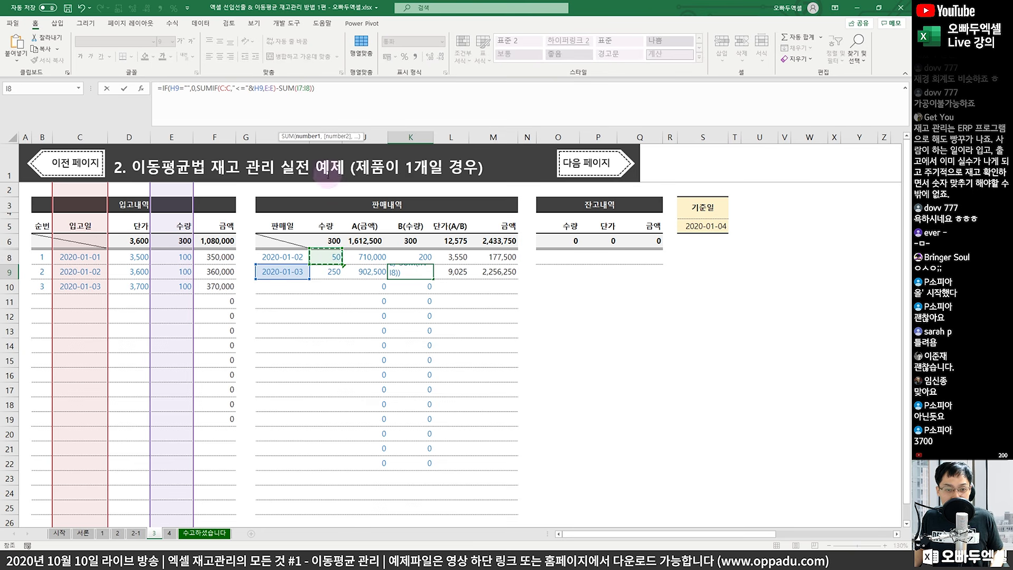
left_click(312, 93)
key("F4")
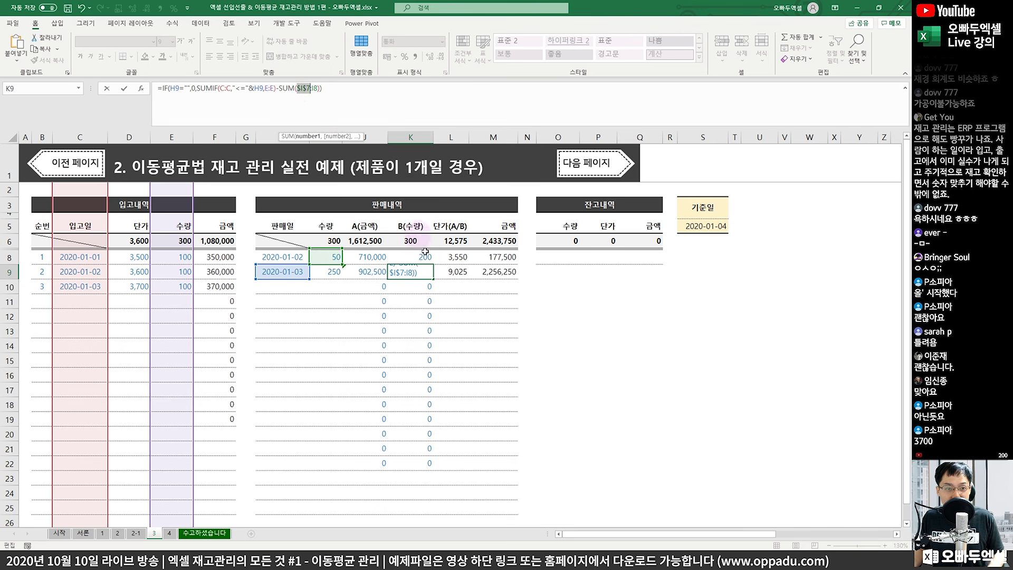
key("Return")
- Fill the revised quantity formula through column K of the sales table down to row 22
mouse_move(411, 271)
left_mouse_down()
mouse_move(380, 271)
mouse_move(411, 257)
left_mouse_up()
key("Delete")
left_click_drag(433, 264, 432, 470)
left_click(405, 300)
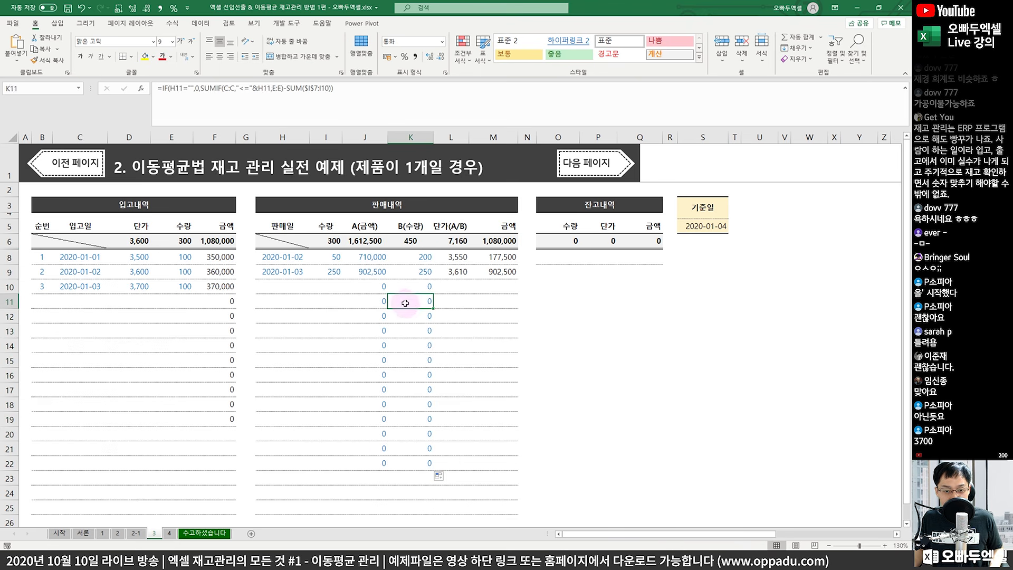
- Examine row 9's quantity formula in K9, the unit prices in L8:L9, and the sold quantity and amount totals of both tables
left_click(415, 273)
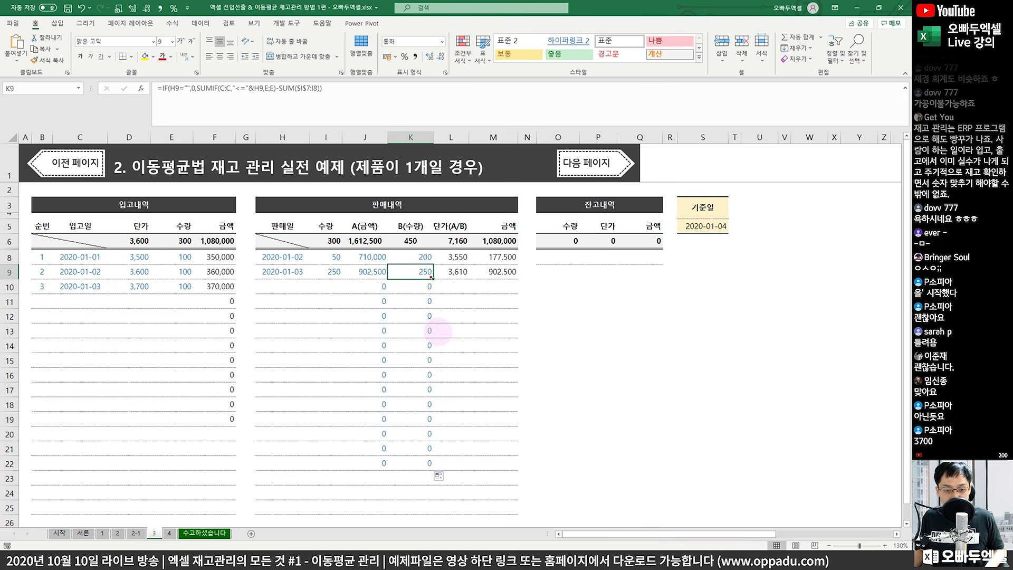
left_click_drag(434, 246, 472, 282)
mouse_move(349, 227)
left_mouse_down()
mouse_move(316, 248)
mouse_move(335, 221)
left_mouse_up()
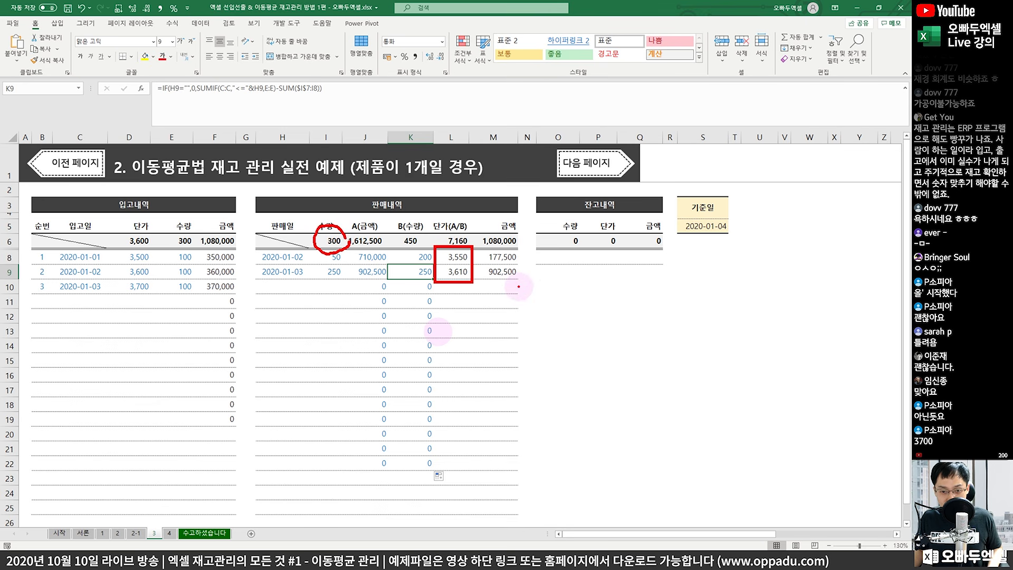
left_click_drag(520, 286, 505, 286)
mouse_move(248, 243)
left_mouse_down()
mouse_move(198, 240)
mouse_move(235, 227)
left_mouse_up()
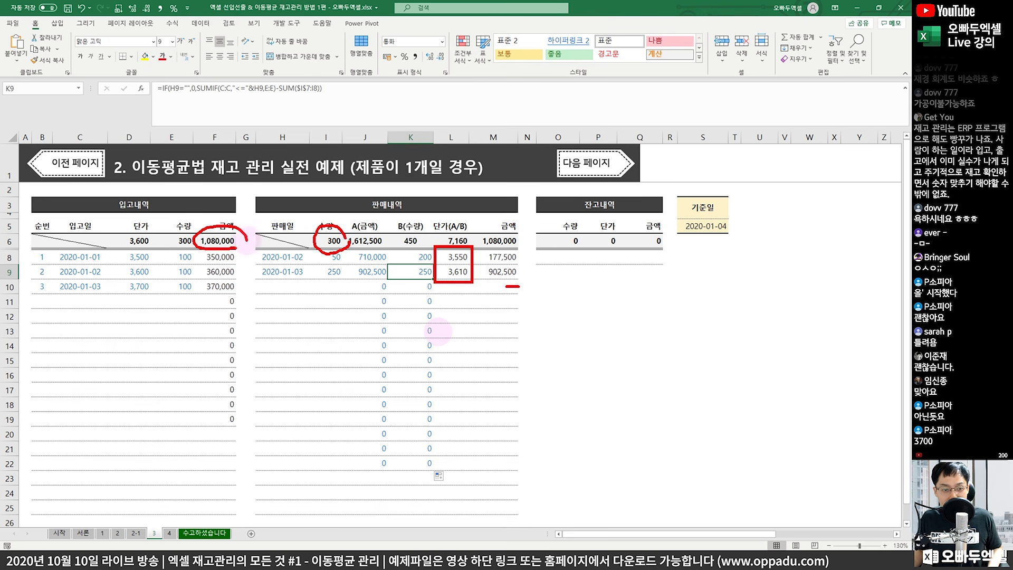
left_click_drag(533, 247, 479, 227)
key("Escape")
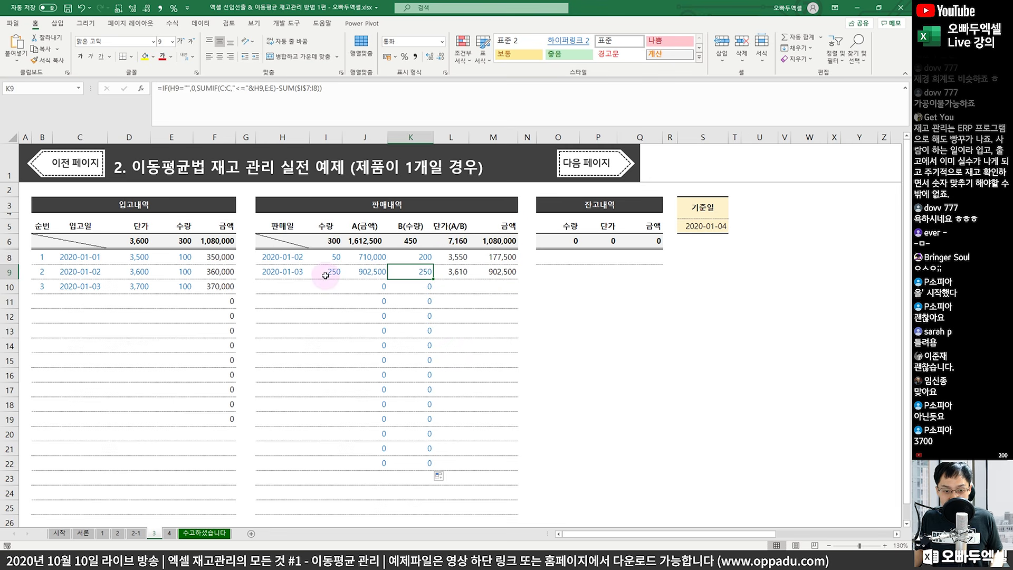
- Set the sold quantity of the 2020-01-03 sale in I9 to 100
left_click(325, 271)
type("100")
key("Return")
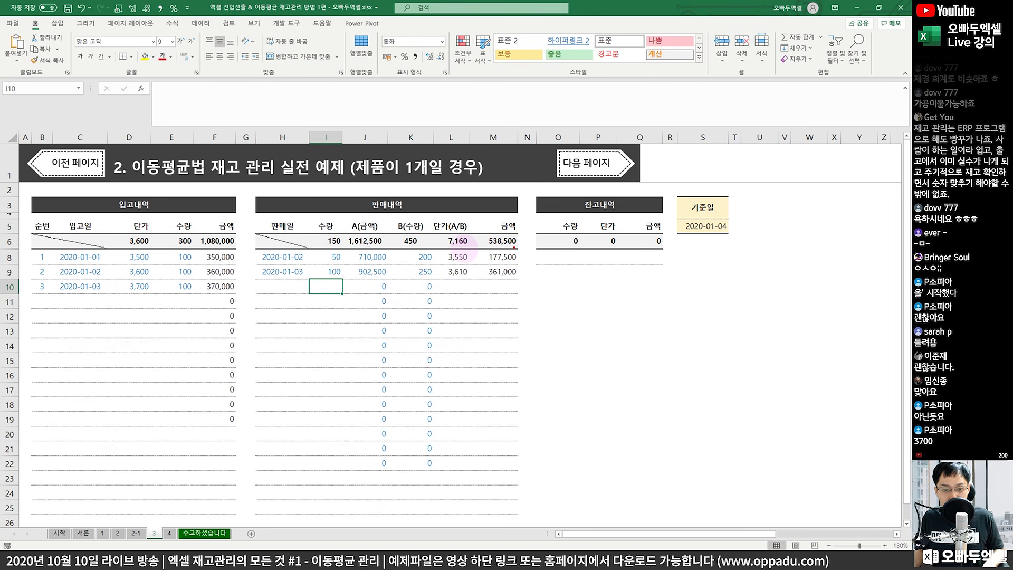
- Add purchase number 4 in row 11, dated 2020-01-04, with unit price 3,800 and quantity 100
left_click(76, 300)
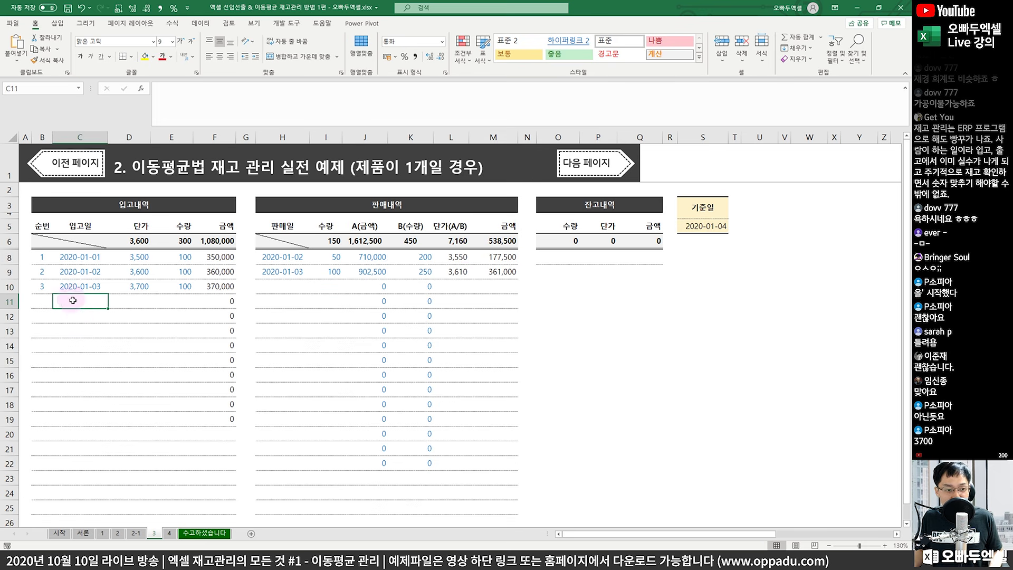
type("1-4")
key("Left")
type("4")
key("Right")
key("Right")
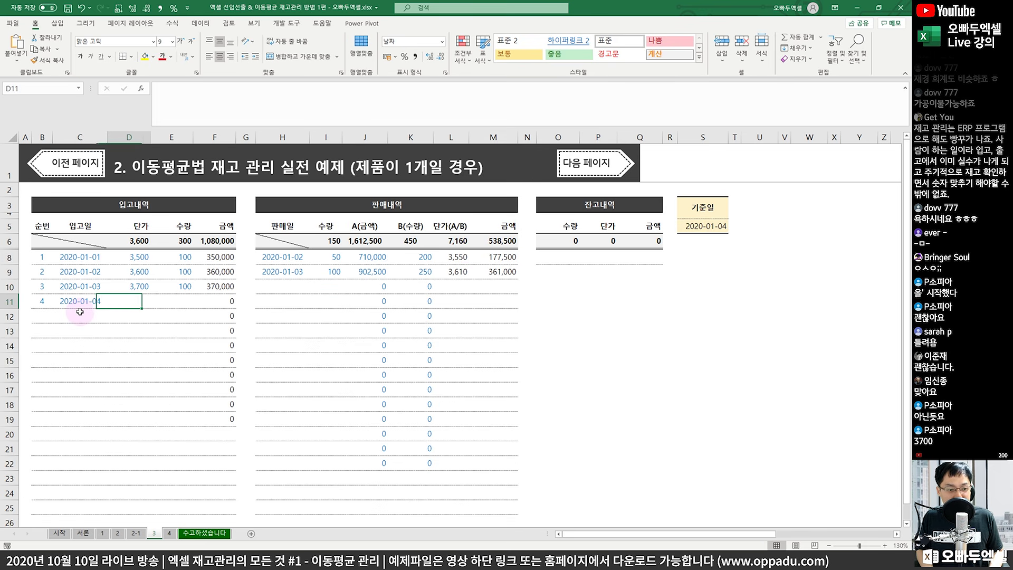
type("3,800")
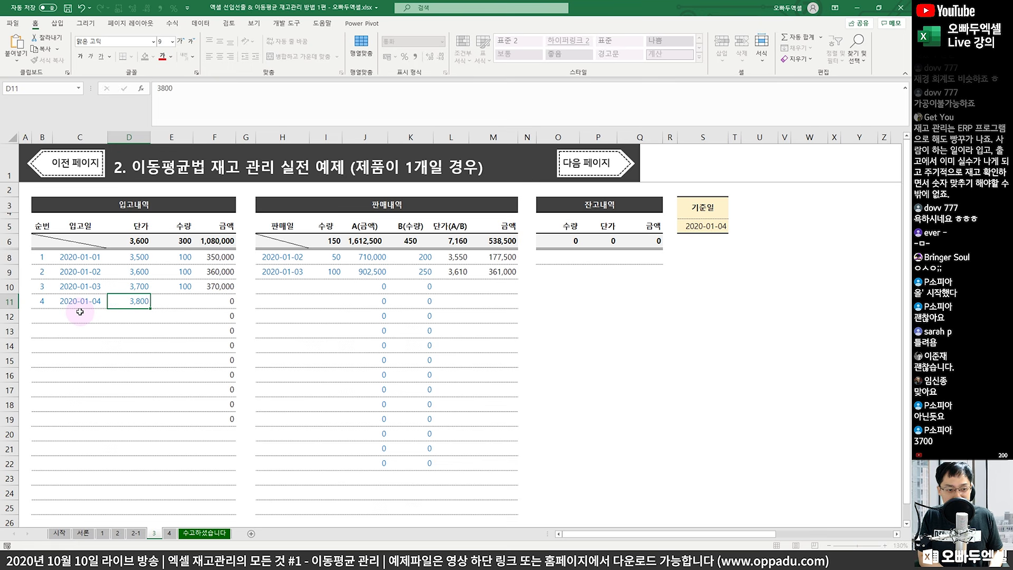
key("Tab")
type("100")
key("Return")
- Add a sale in row 10 dated 2020-01-04 with a quantity of 100
key("Up")
key("Up")
key("Right")
key("Right")
key("Right")
key("Right")
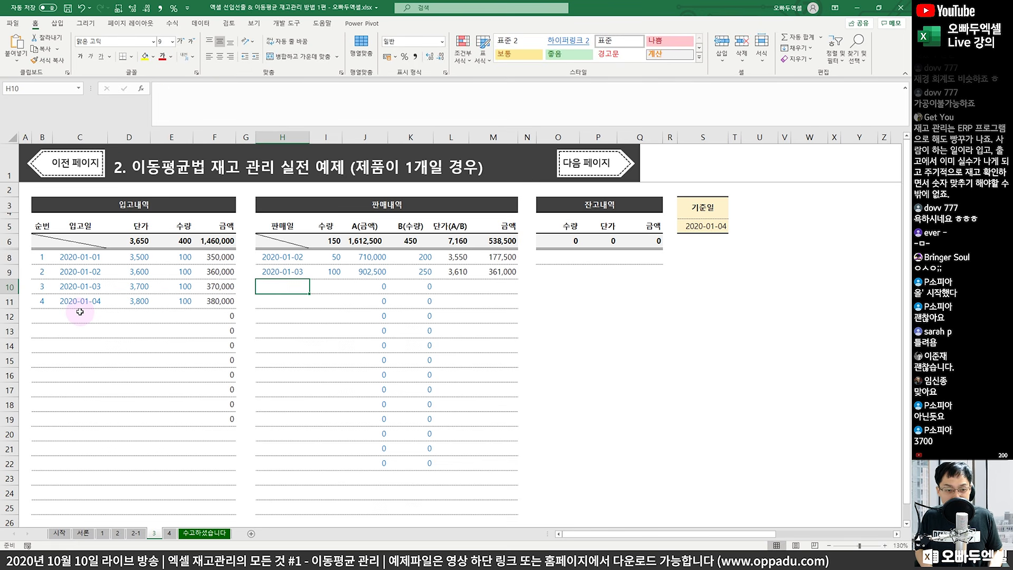
type("1/4")
key("Tab")
type("1500")
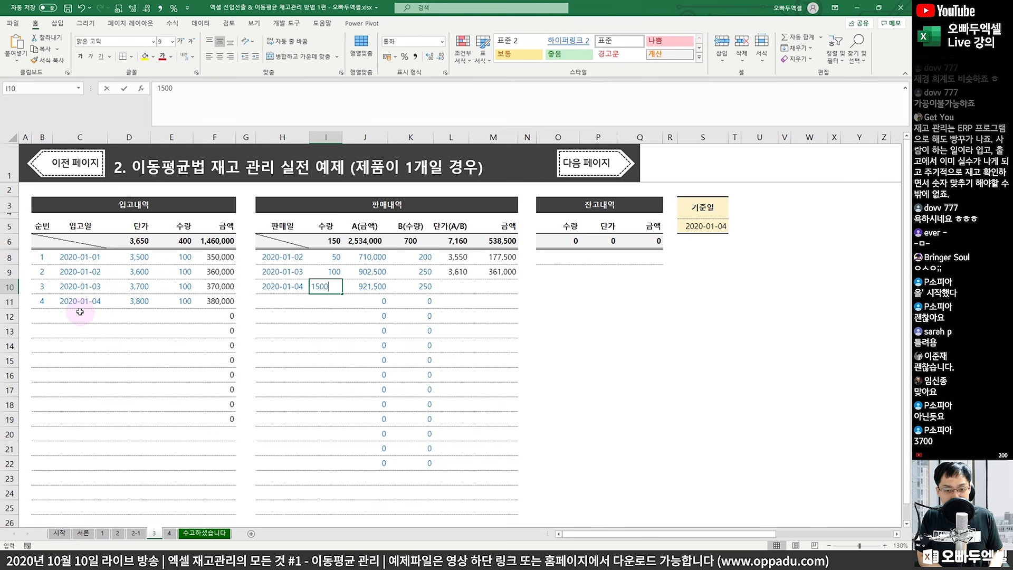
key("BackSpace")
key("BackSpace")
key("BackSpace")
type("00")
key("Return")
- Fill the unit price and amount formulas of the sales table's columns L and M down to row 22
left_click_drag(449, 271, 506, 464)
left_click(459, 302)
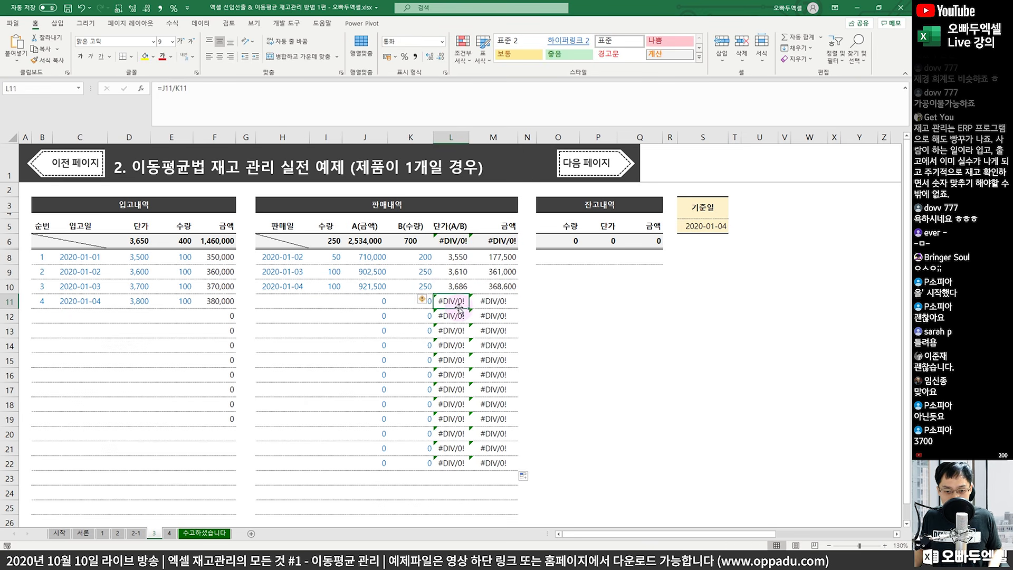
- Wrap the unit price formula in L10 in IFERROR with 0 as the fallback: =IFERROR(J10/K10,0)
mouse_move(462, 288)
left_mouse_down()
mouse_move(491, 288)
mouse_move(465, 287)
left_mouse_up()
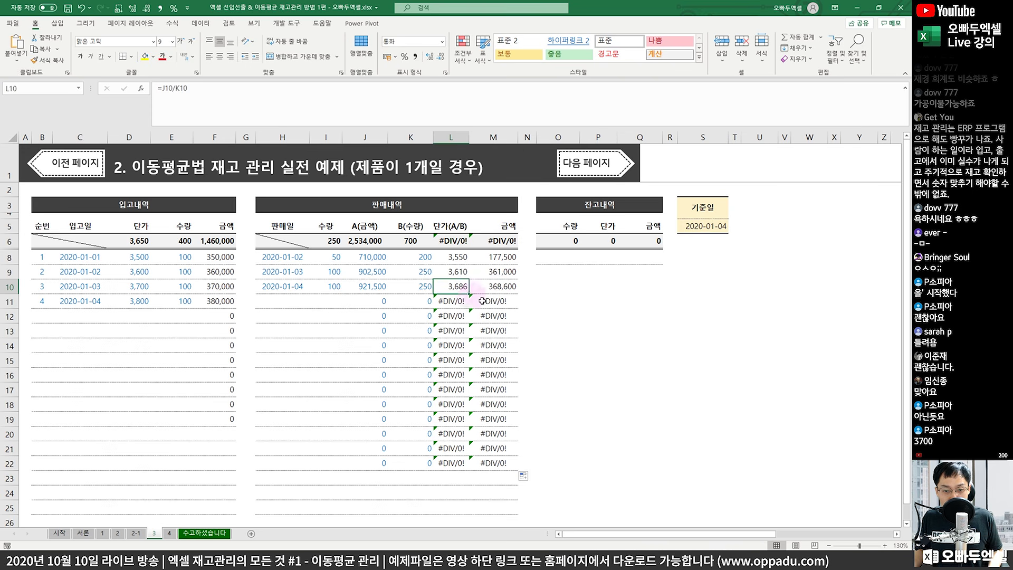
left_click(159, 89)
type("IF")
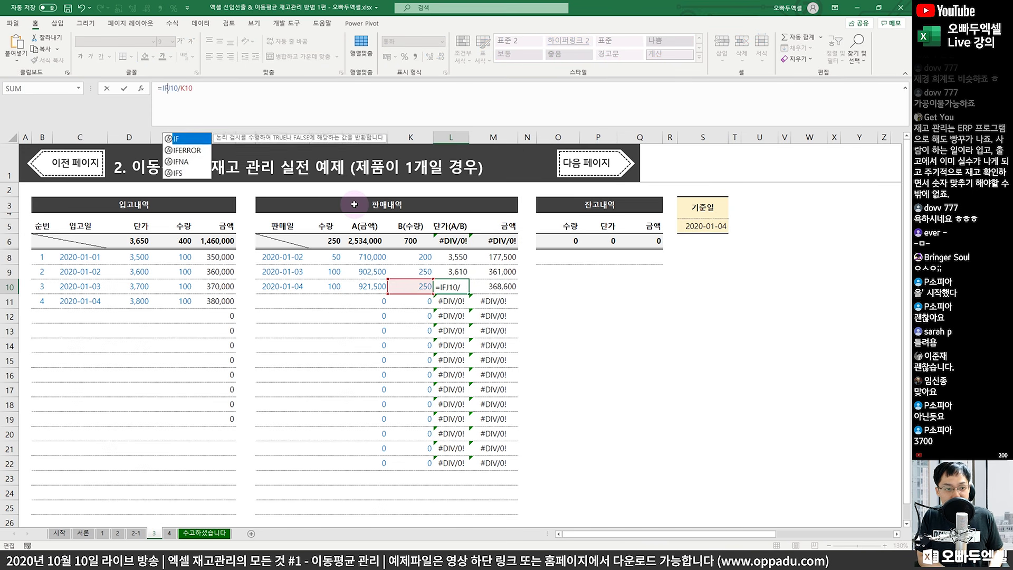
type("ERROR(J1")
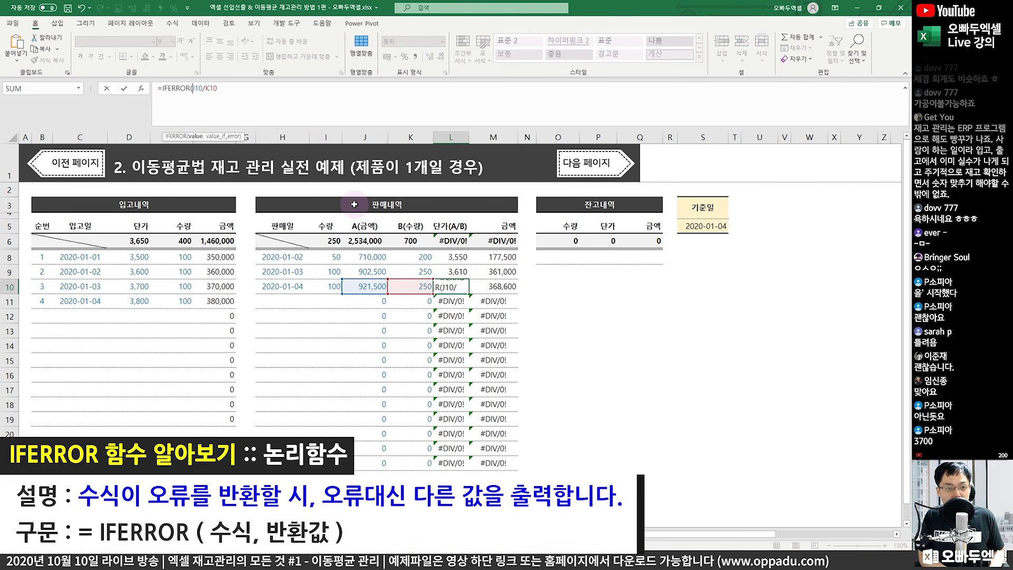
type("0")
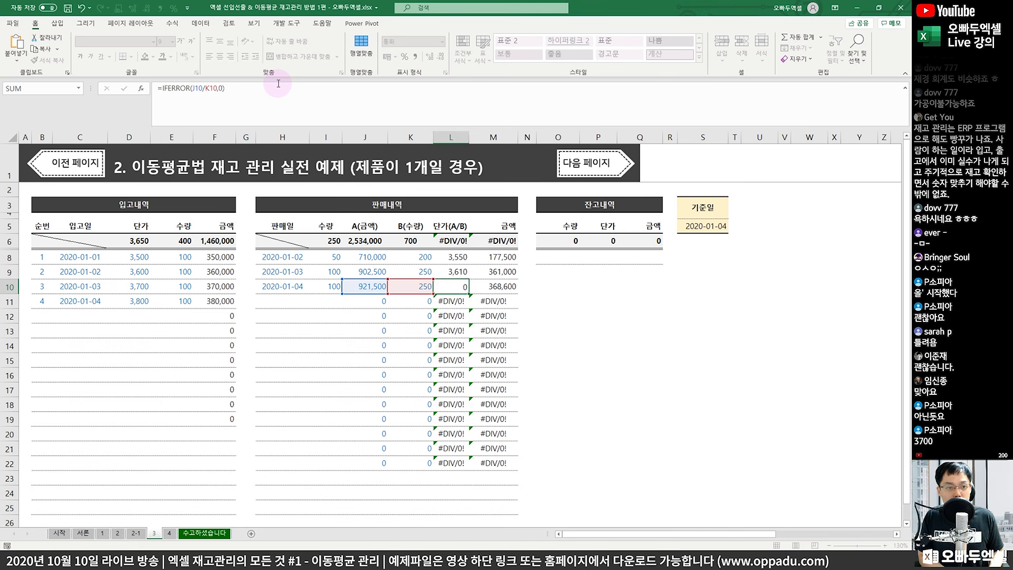
key("ctrl+Return")
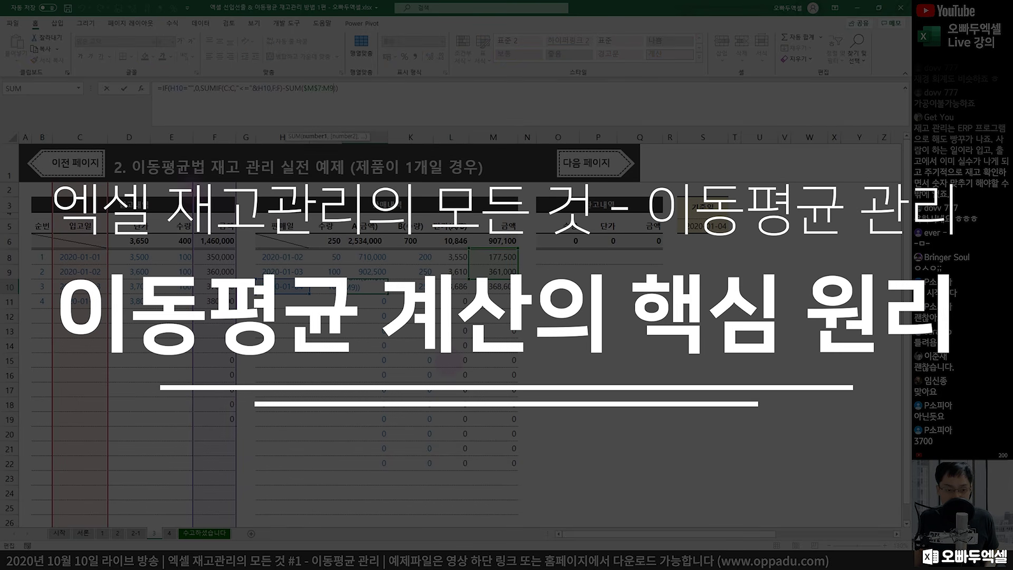
- Examine which purchase amounts J10's formula sums and which earlier sales amounts it subtracts
mouse_move(192, 186)
left_mouse_down()
mouse_move(222, 238)
mouse_move(239, 363)
left_mouse_up()
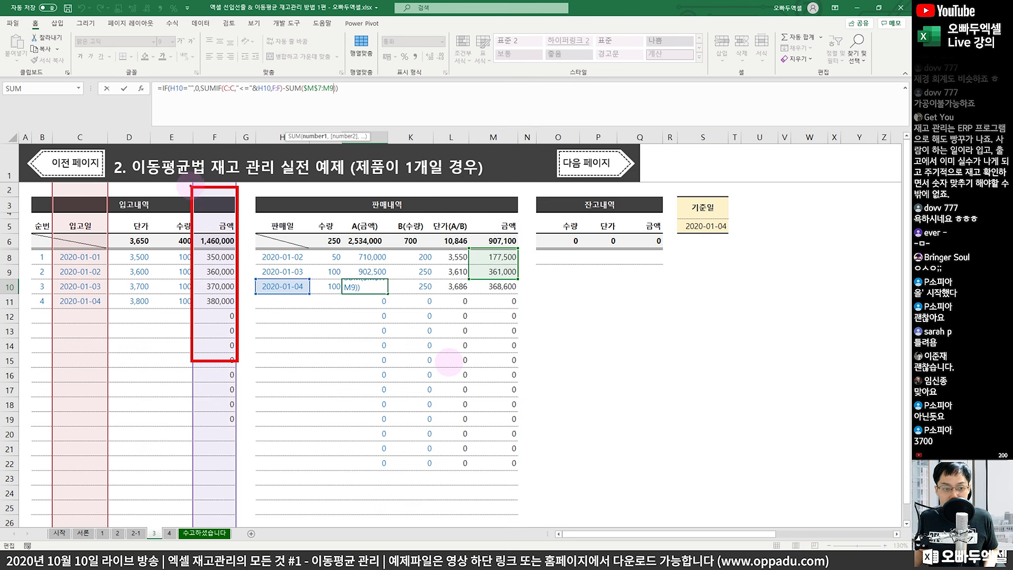
mouse_move(191, 185)
left_mouse_down()
mouse_move(235, 335)
mouse_move(233, 368)
left_mouse_up()
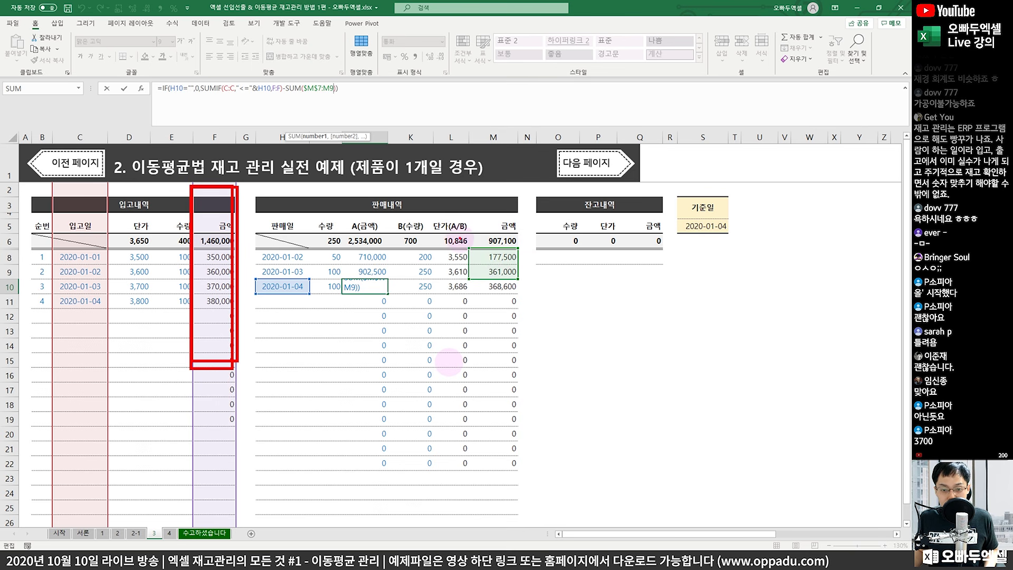
left_click_drag(469, 246, 519, 283)
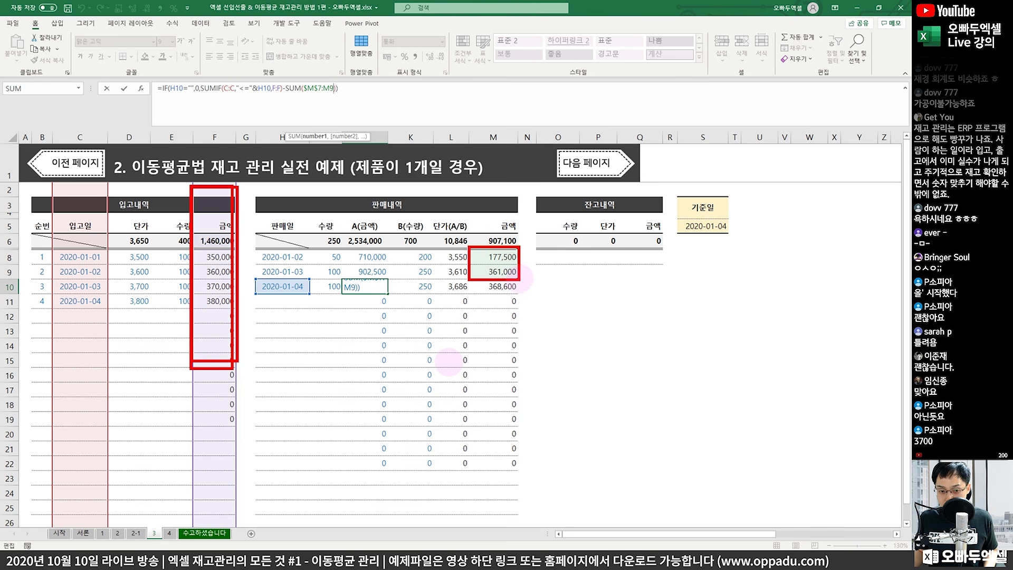
- Examine K10's quantity formula, tracing the purchased quantities and earlier sold quantities it uses and the unit price based on it
left_click(407, 285)
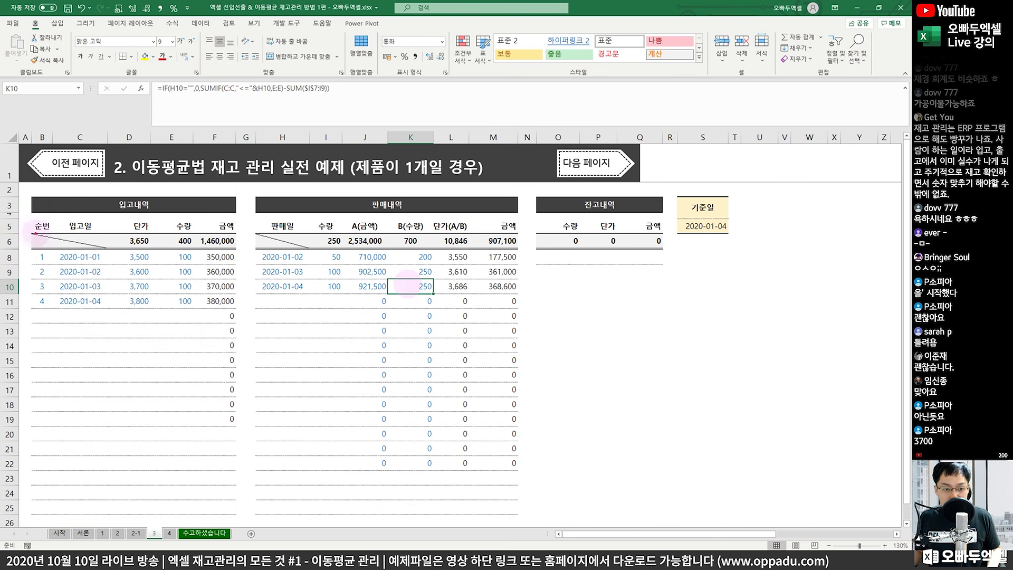
left_click_drag(155, 217, 196, 317)
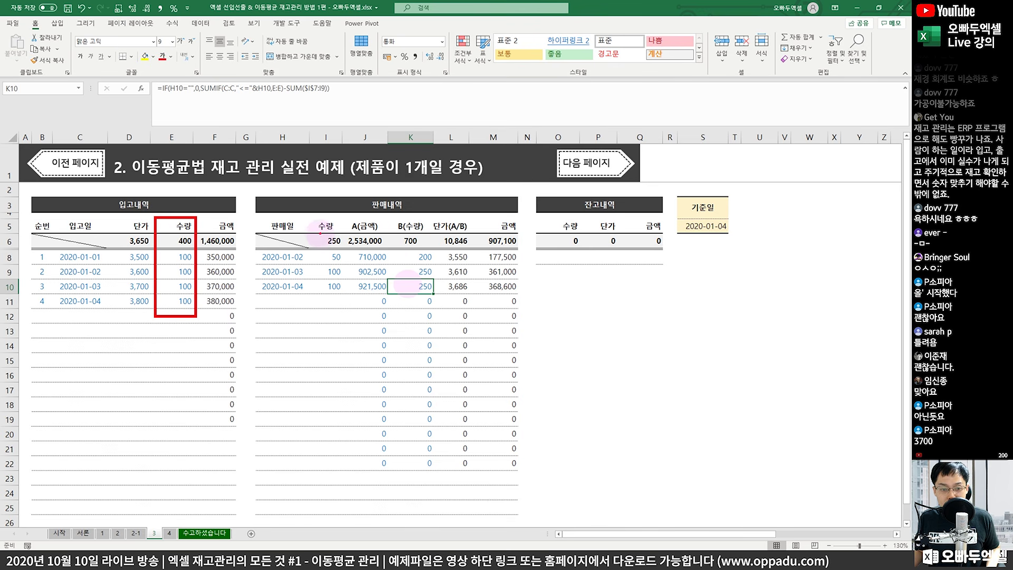
left_click_drag(319, 232, 346, 275)
left_click_drag(189, 244, 335, 235)
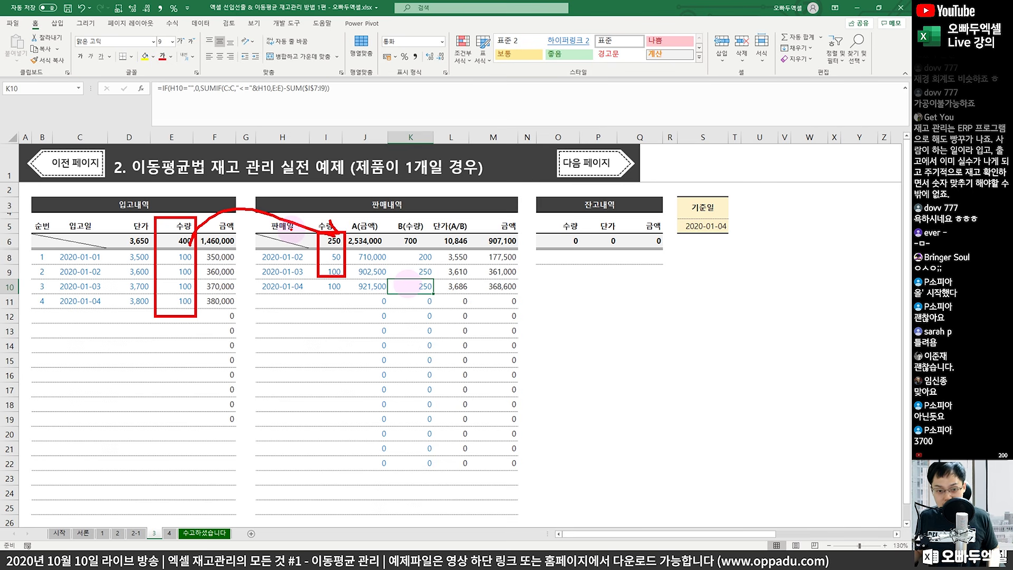
key("e")
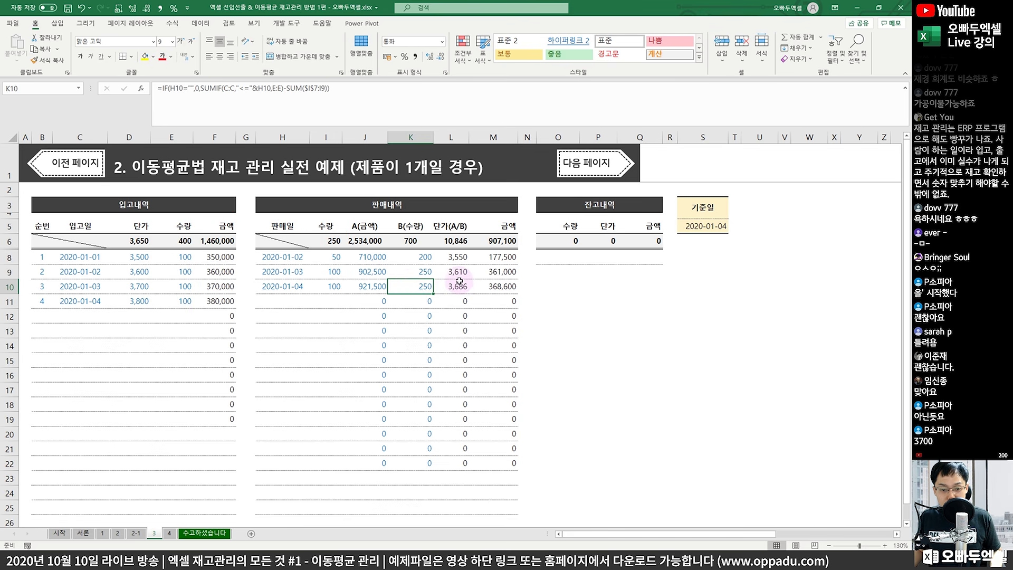
left_click_drag(430, 297, 481, 290)
key("e")
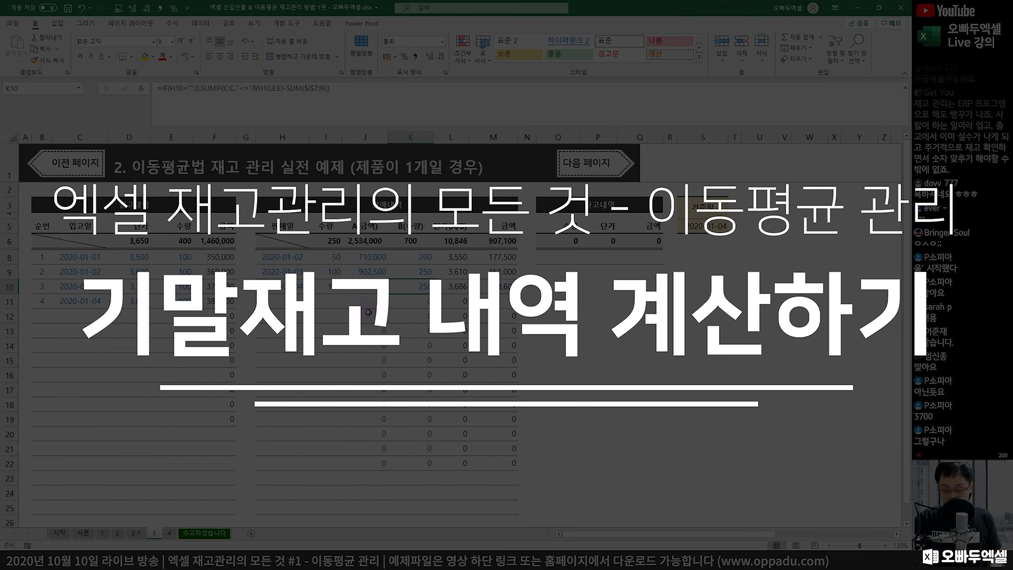
- Enter =SUMIF(C:C,"<="&S5,E:E) in O8 to total the quantities purchased up to the reference date
left_click(544, 258)
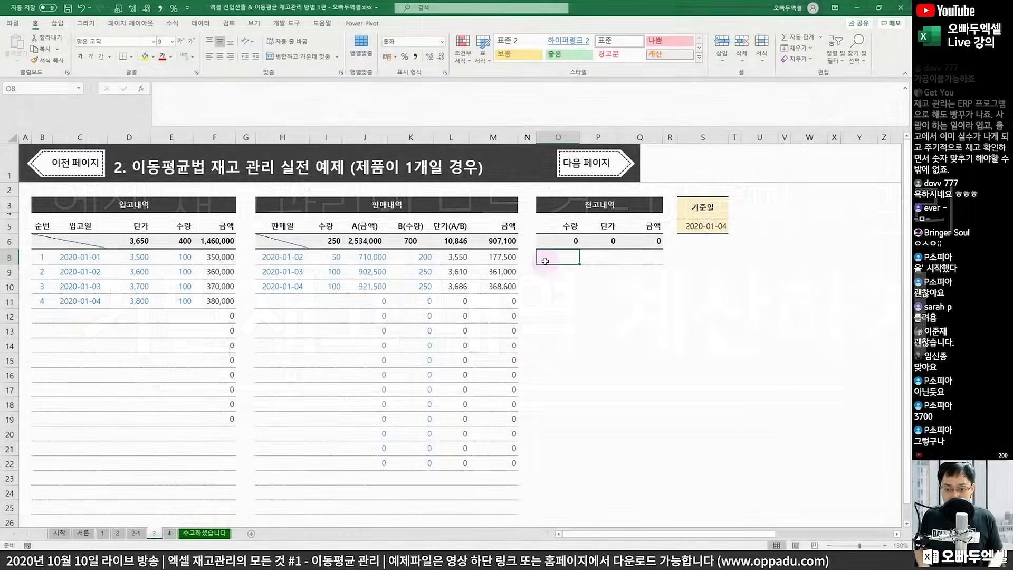
type("=")
type("SU")
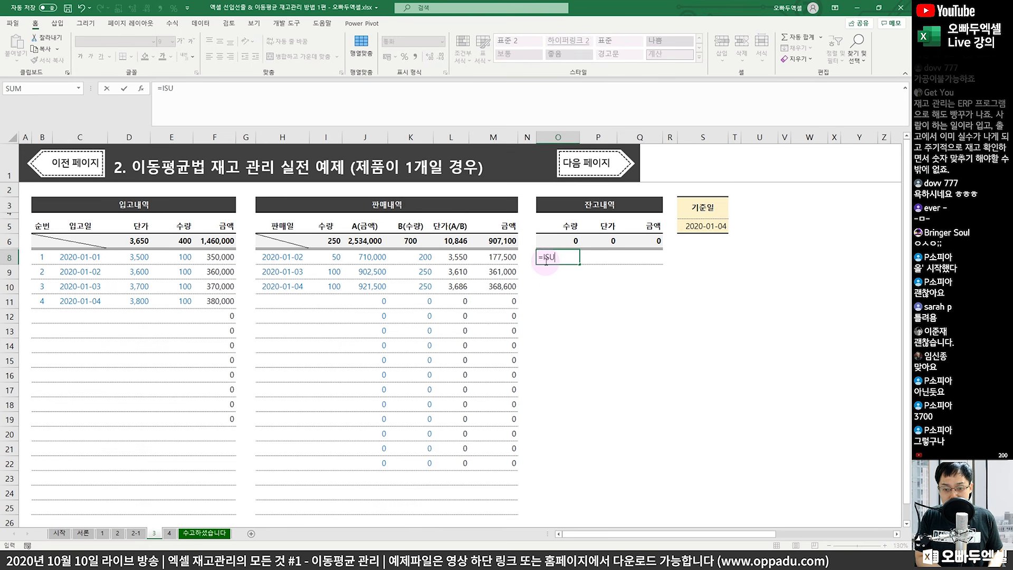
type("MIF(C:C")
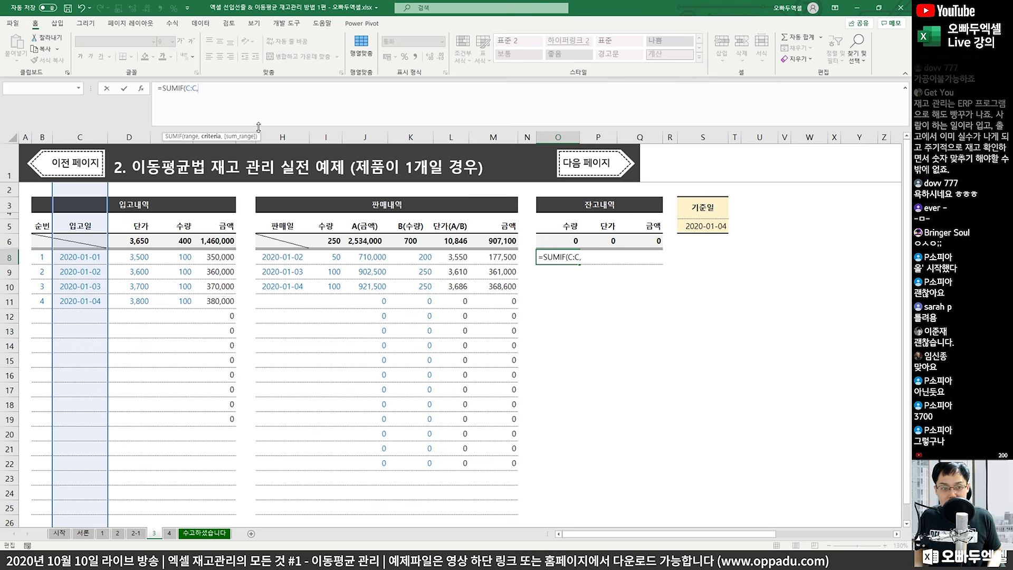
type(",\"<=\"&")
left_click(707, 225)
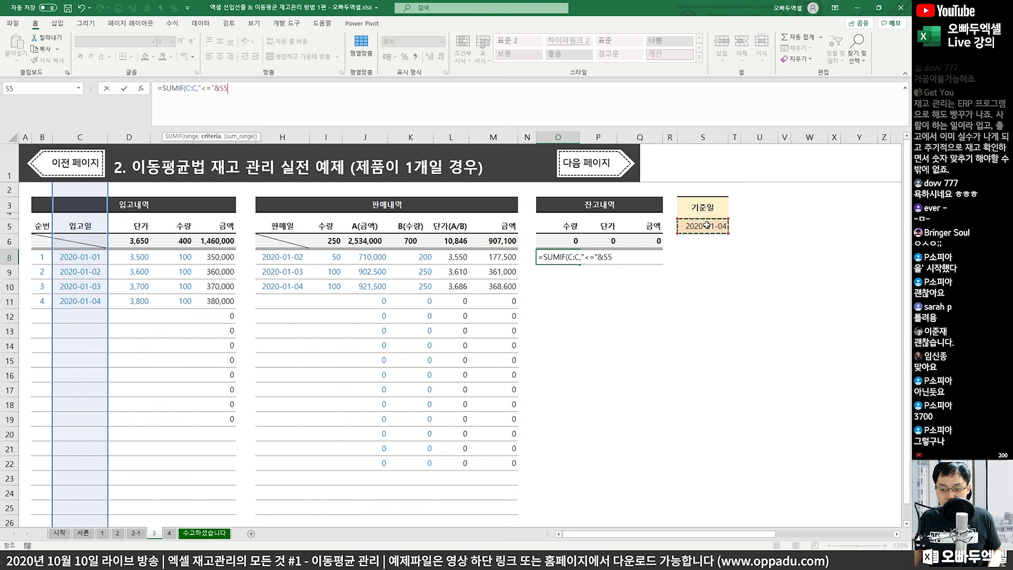
type(",")
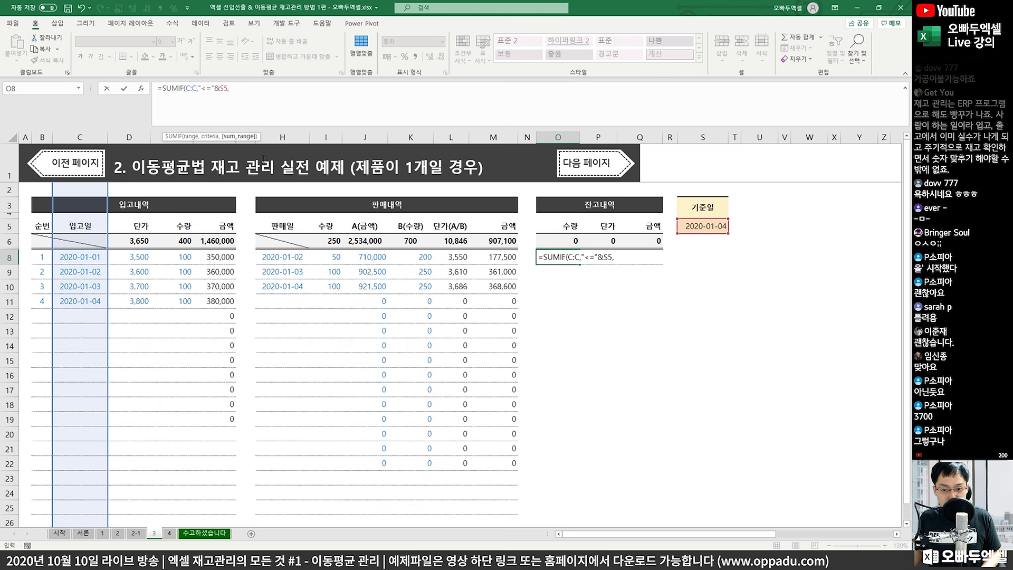
left_click(160, 133)
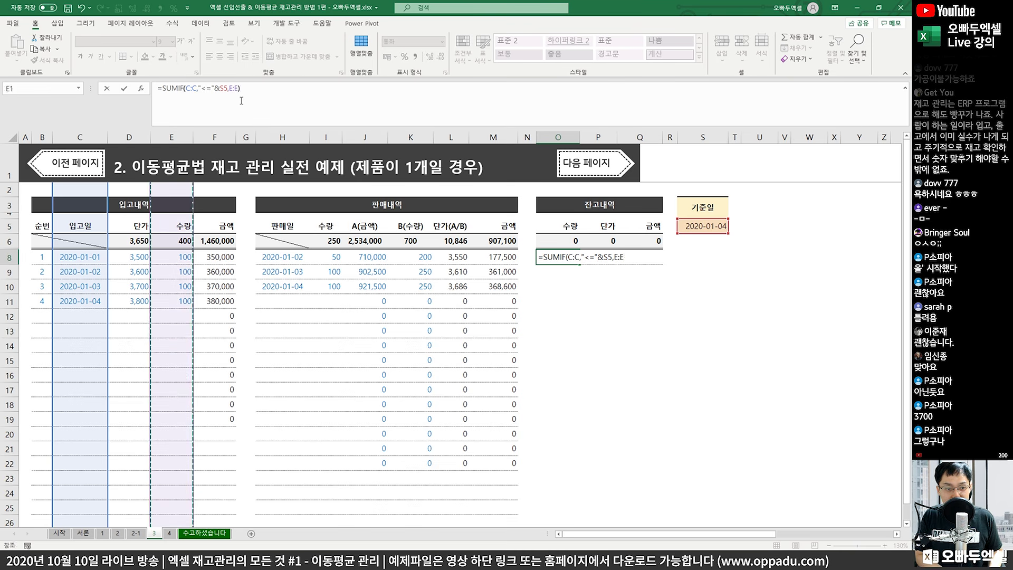
type(")")
key("ctrl+Return")
- Subtract sales quantities up to the reference date in O8, making the formula =SUMIF(C:C,"<="&S5,E:E)-SUMIF(H:H,"<="&S5,I:I)
left_click(241, 100)
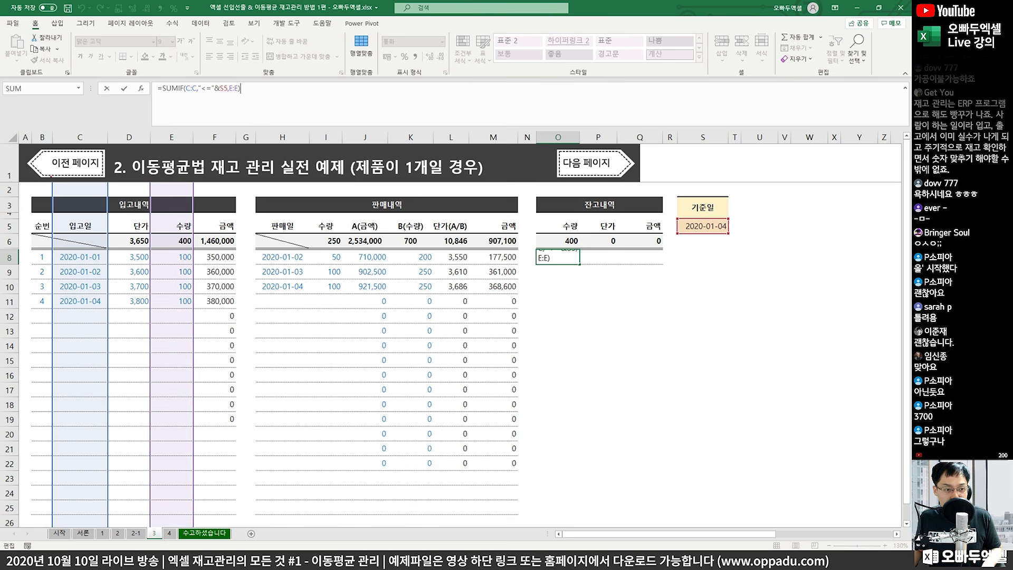
mouse_move(51, 129)
left_mouse_down()
mouse_move(113, 294)
mouse_move(113, 365)
left_mouse_up()
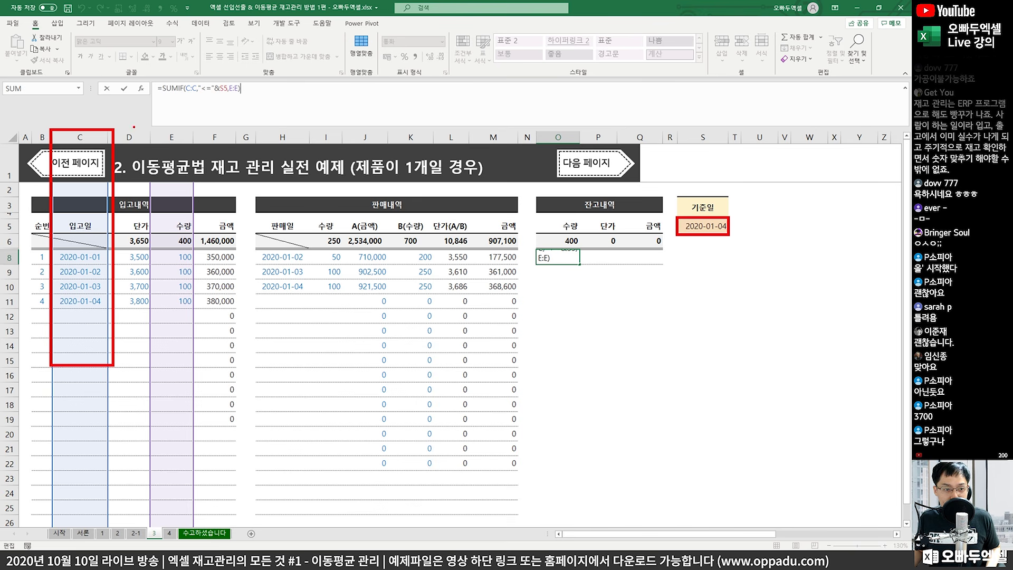
left_click_drag(152, 129, 190, 331)
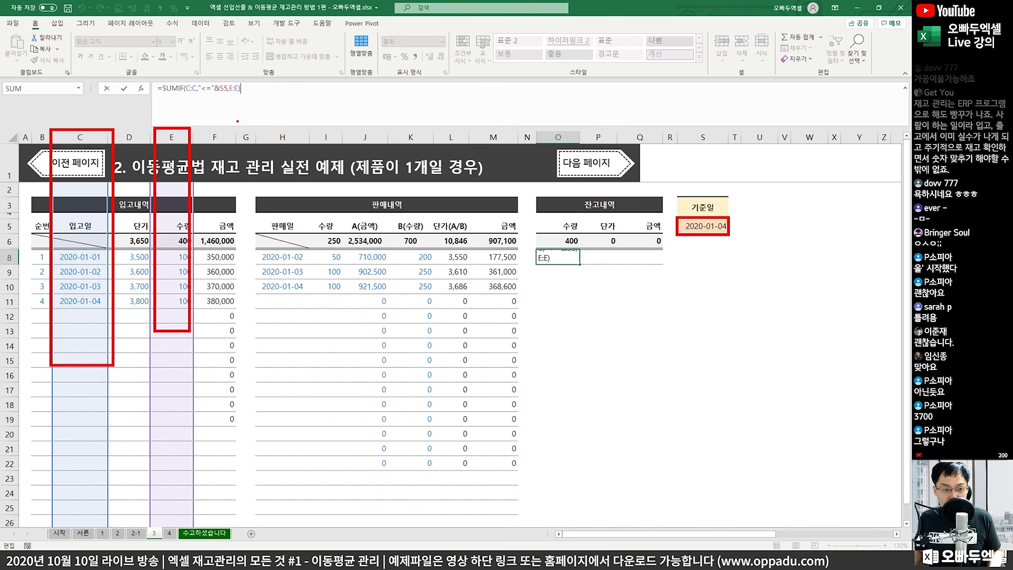
key("Escape")
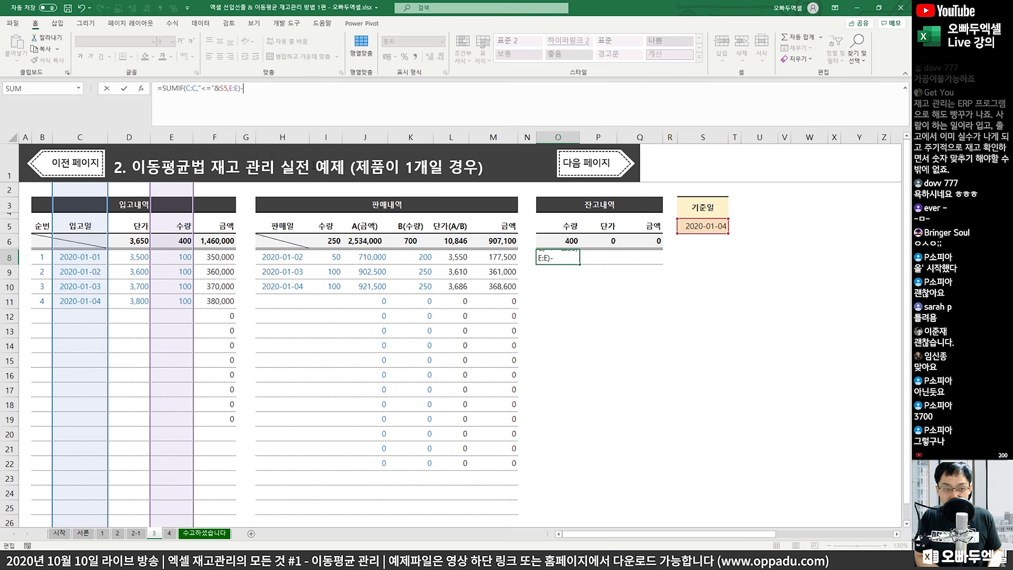
type("SUMIF(")
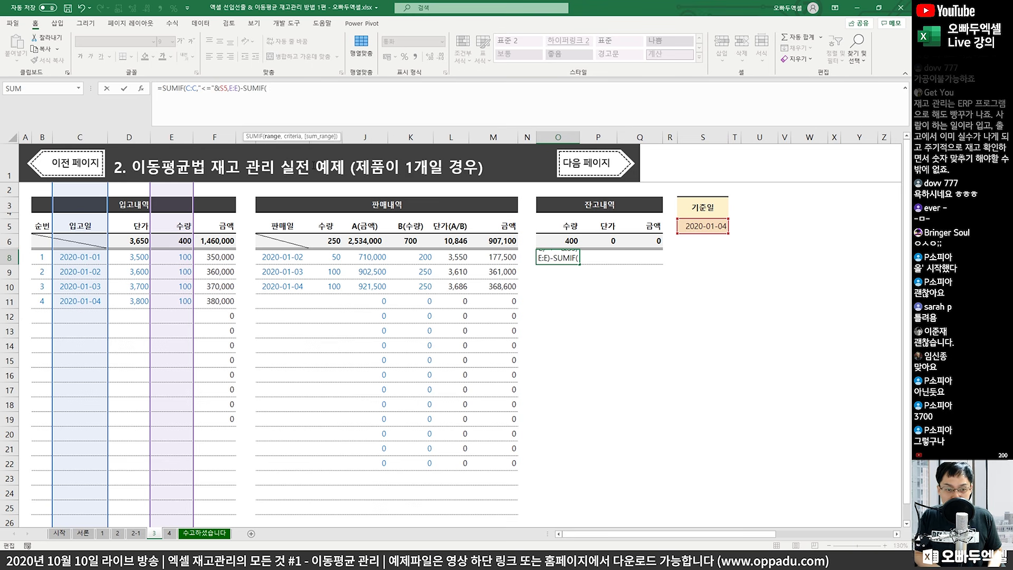
left_click(291, 140)
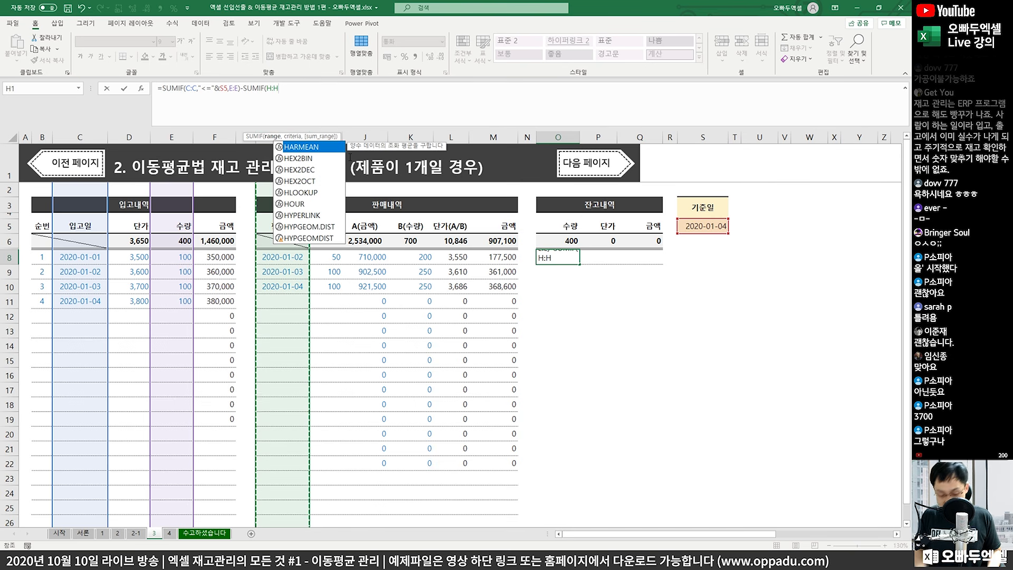
type(",\"<=")
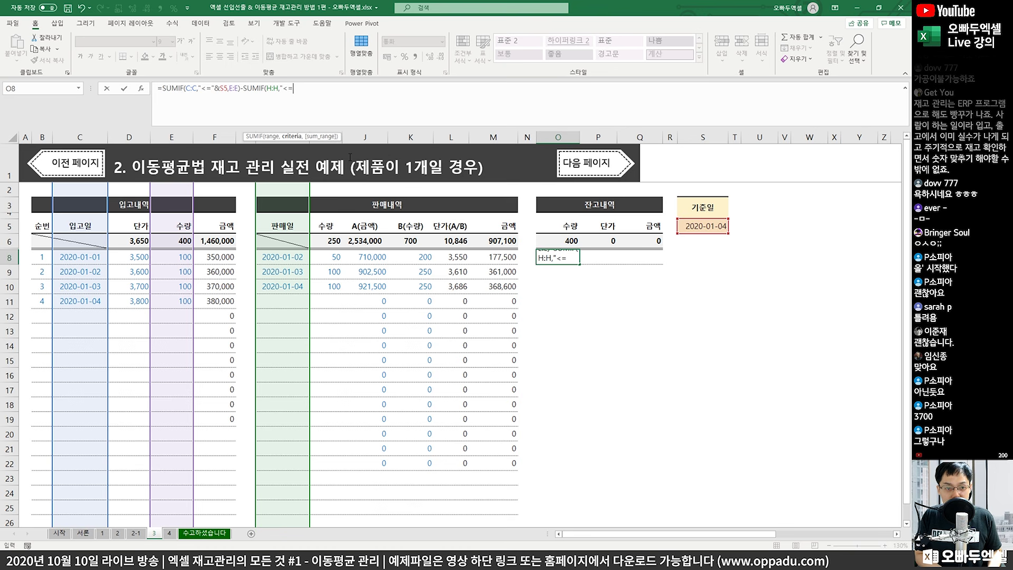
type("\"&")
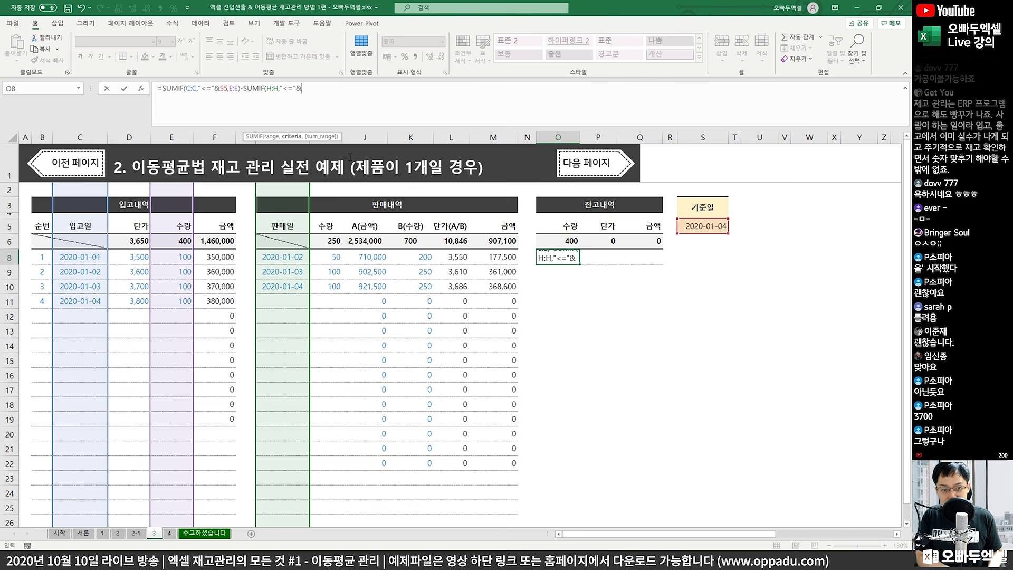
left_click(691, 224)
type("&")
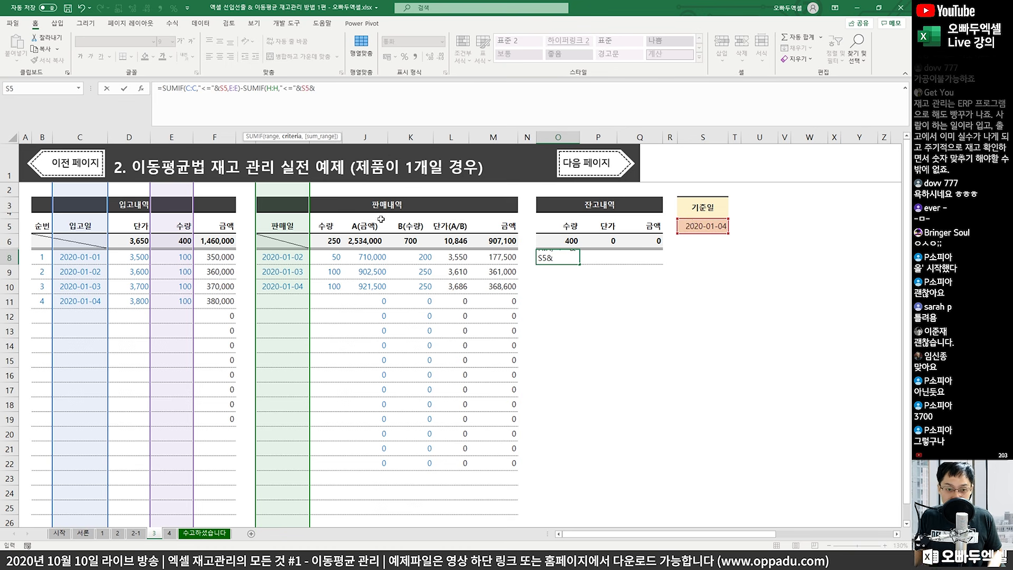
left_click(332, 136)
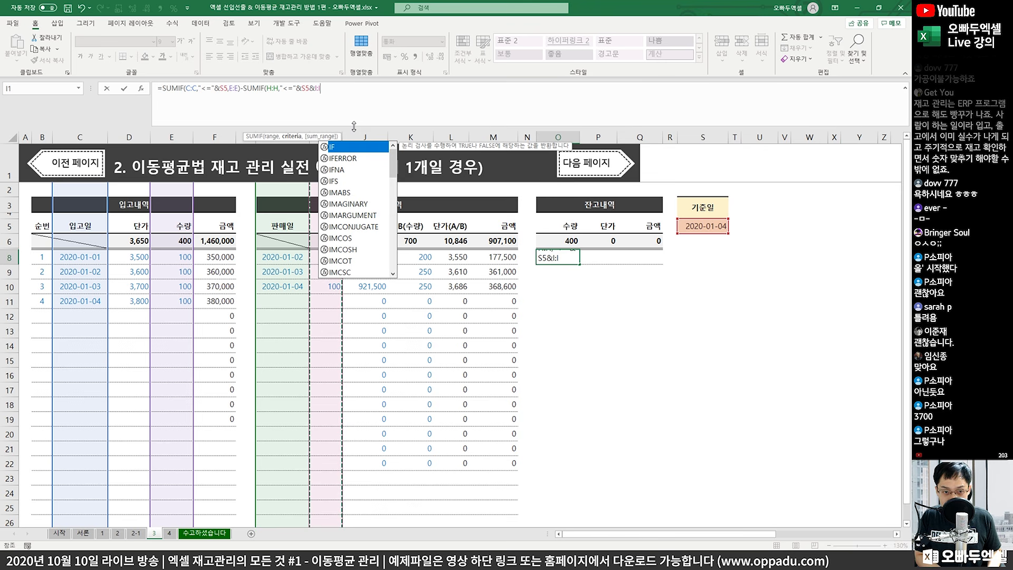
type(")")
key("ctrl+Return")
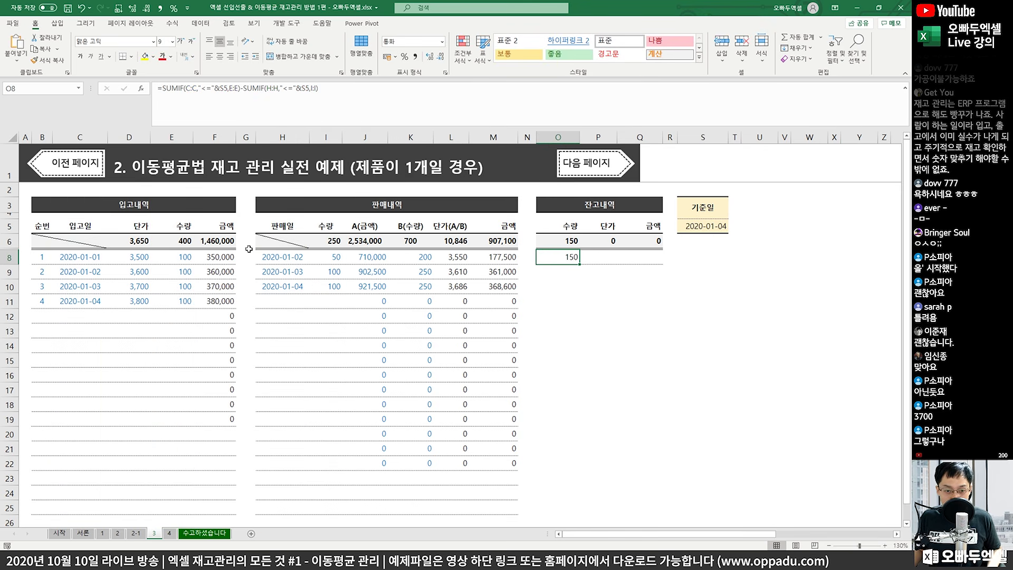
- Compare the purchased quantities and the sold quantities with the balance quantity calculated in O8
left_click_drag(166, 227, 194, 317)
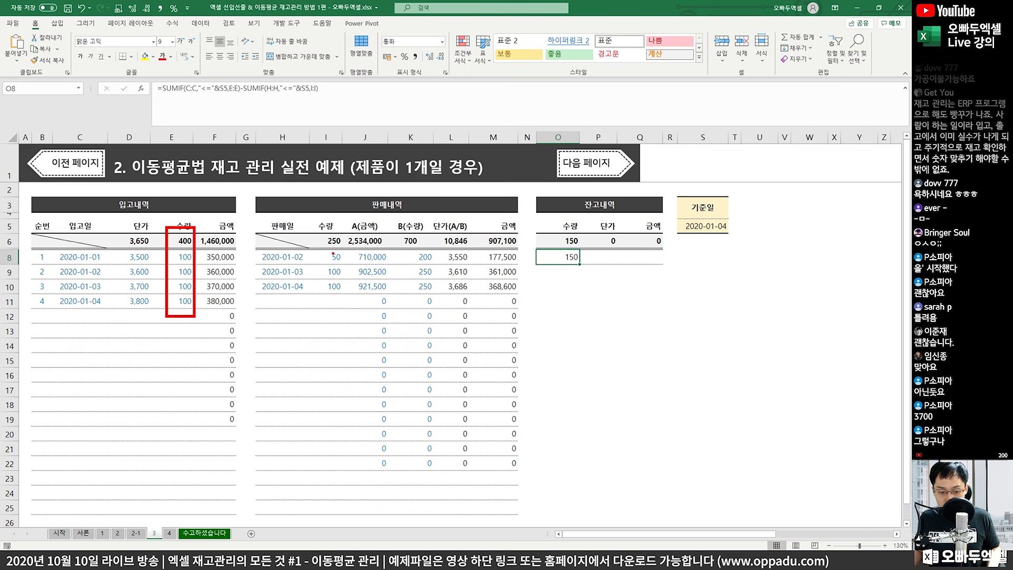
mouse_move(333, 254)
left_mouse_down()
mouse_move(328, 220)
mouse_move(352, 243)
left_mouse_up()
mouse_move(589, 248)
left_mouse_down()
mouse_move(548, 254)
mouse_move(591, 232)
left_mouse_up()
key("Escape")
- Begin the balance amount formula in Q8 by totalling purchase amounts up to the reference date with =SUMIF(C:C,"<="&S5,F:F)
left_click(656, 258)
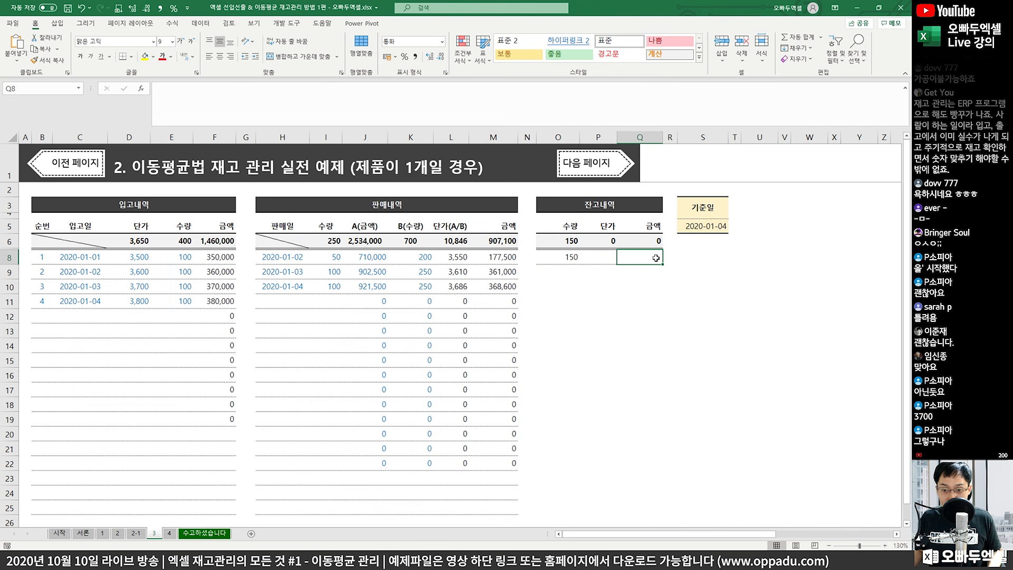
type("=SUMIF(")
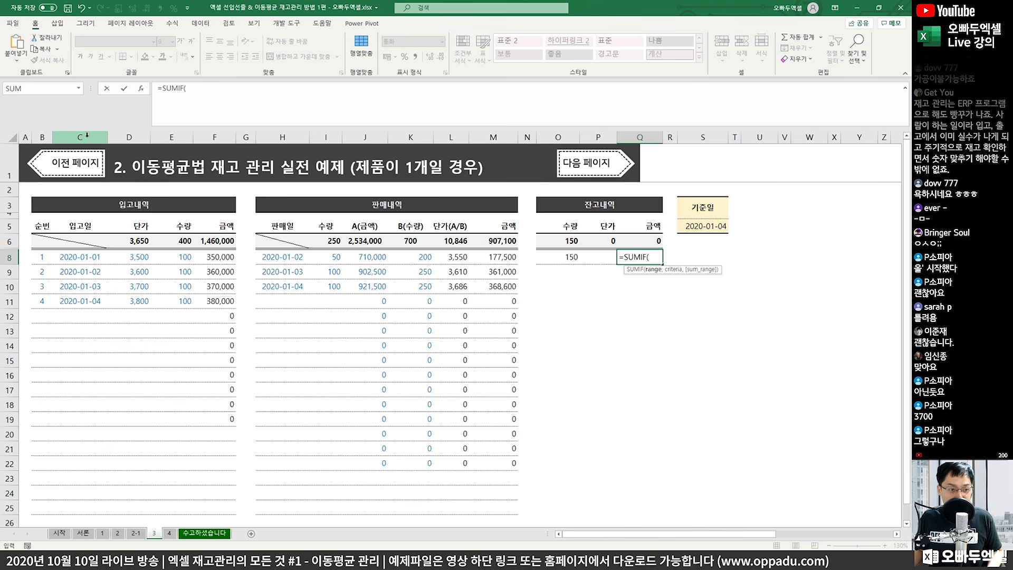
left_click_drag(42, 138, 80, 137)
left_click(221, 121)
key("BackSpace")
key("BackSpace")
key("BackSpace")
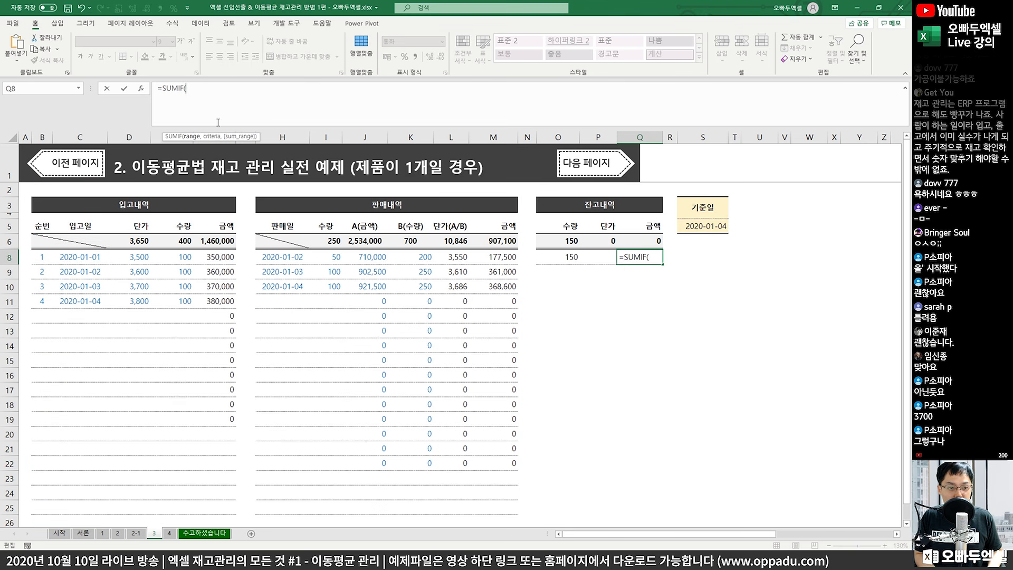
type("C:C,")
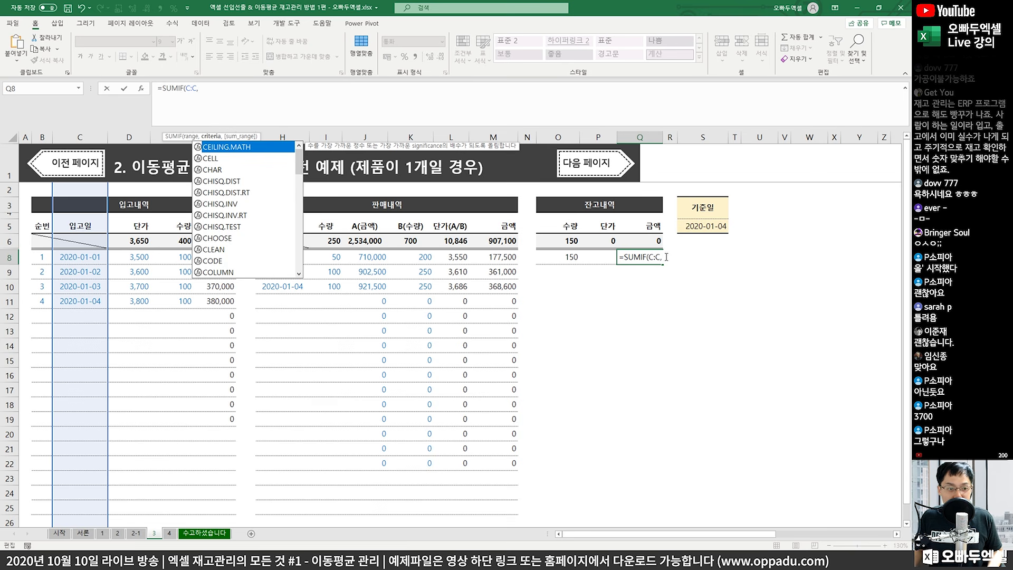
left_click(699, 227)
key("BackSpace")
key("BackSpace")
type("\"<")
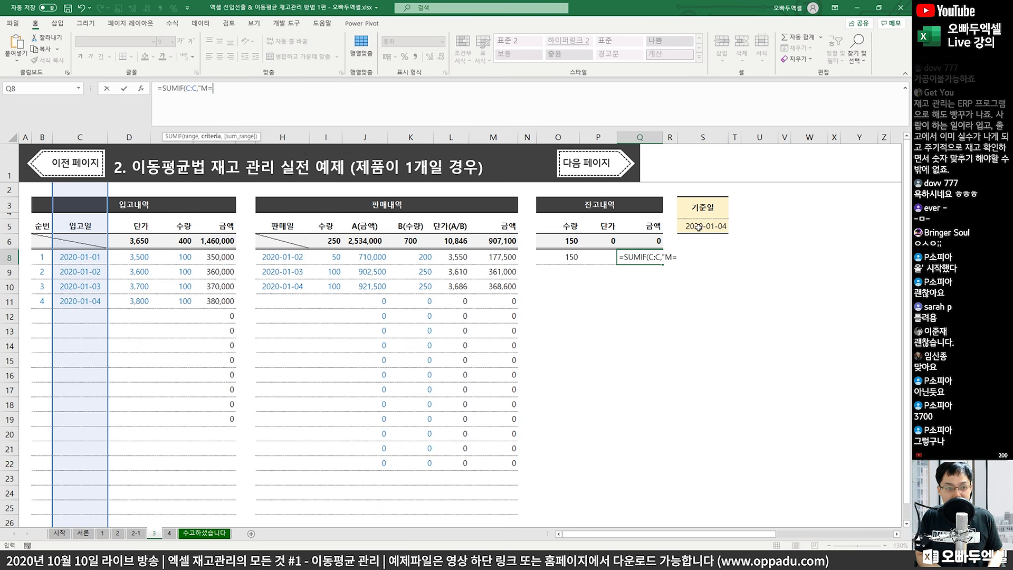
type("=\"&")
left_click(699, 227)
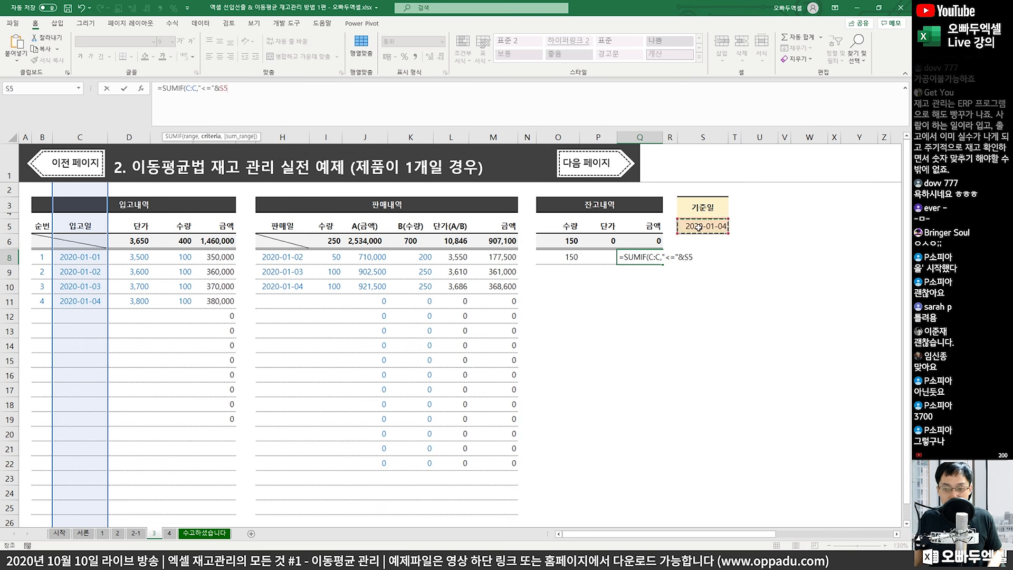
type("M")
key("BackSpace")
type(",")
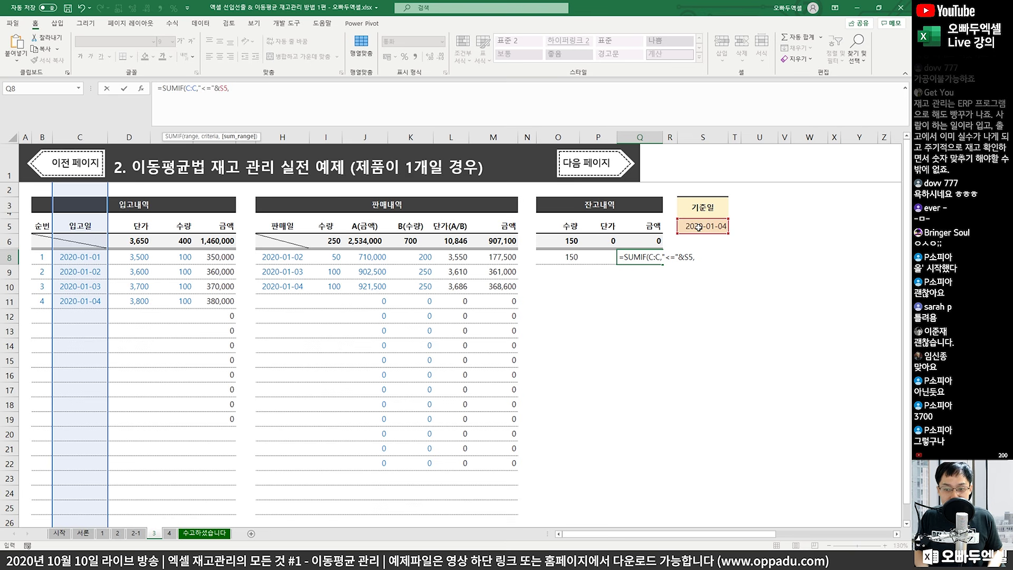
type("F:F")
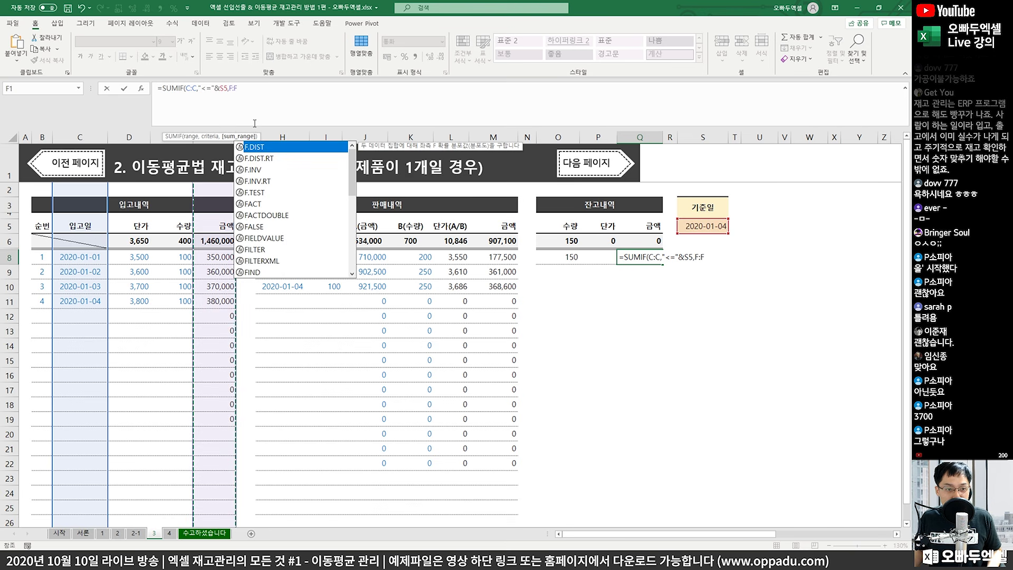
- Complete the Q8 formula by subtracting the sales amounts up to the reference date with -SUMIF(H:H,"<="&S5,M:M)
type(")-SUMIF(")
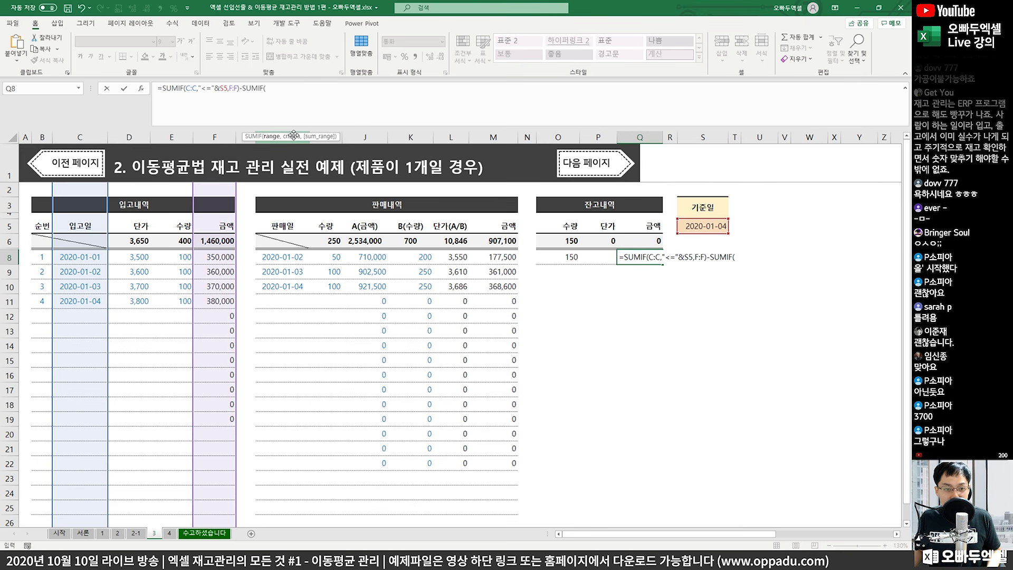
left_click(292, 134)
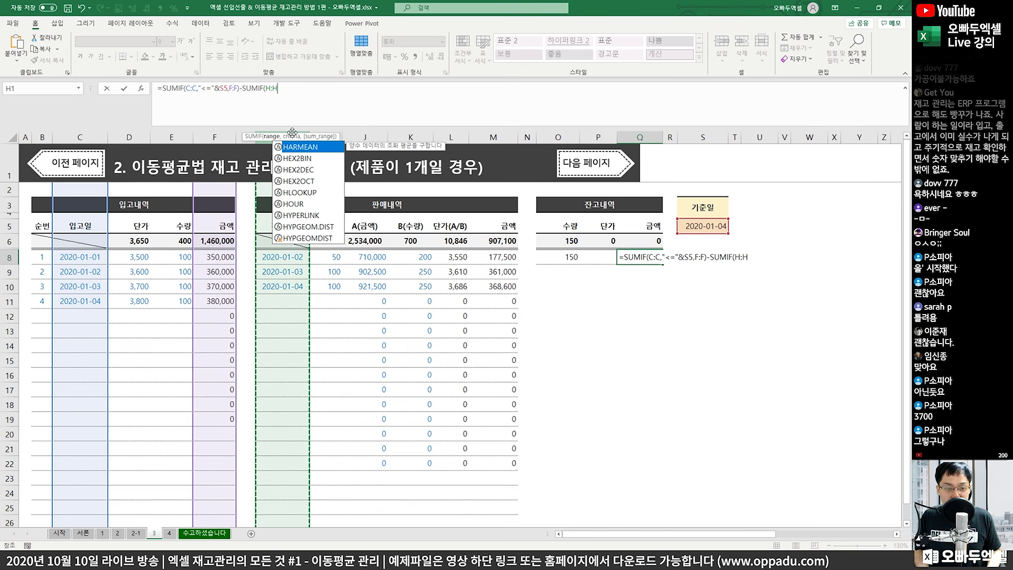
type(",\"<=\"")
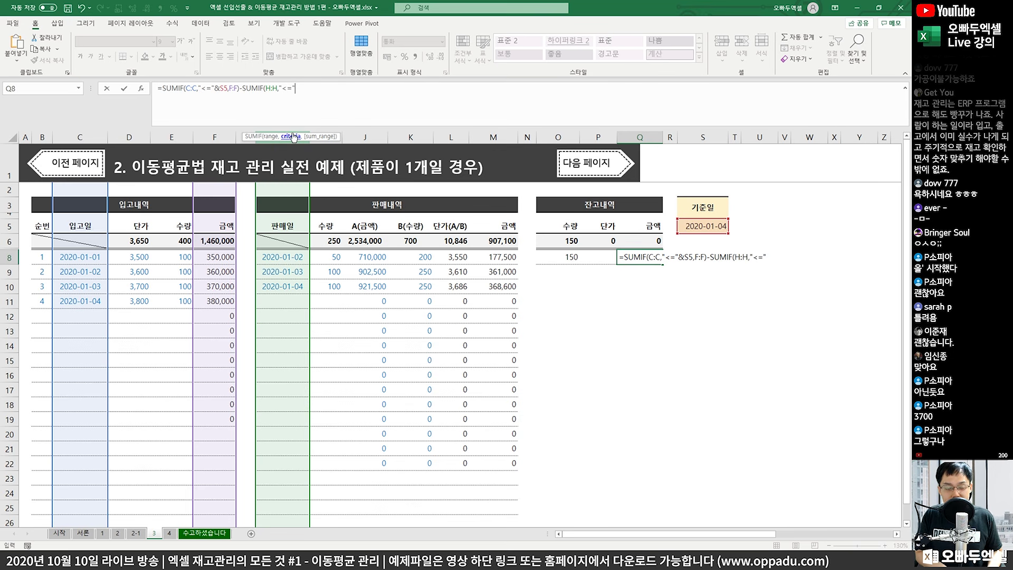
type("&")
left_click(700, 231)
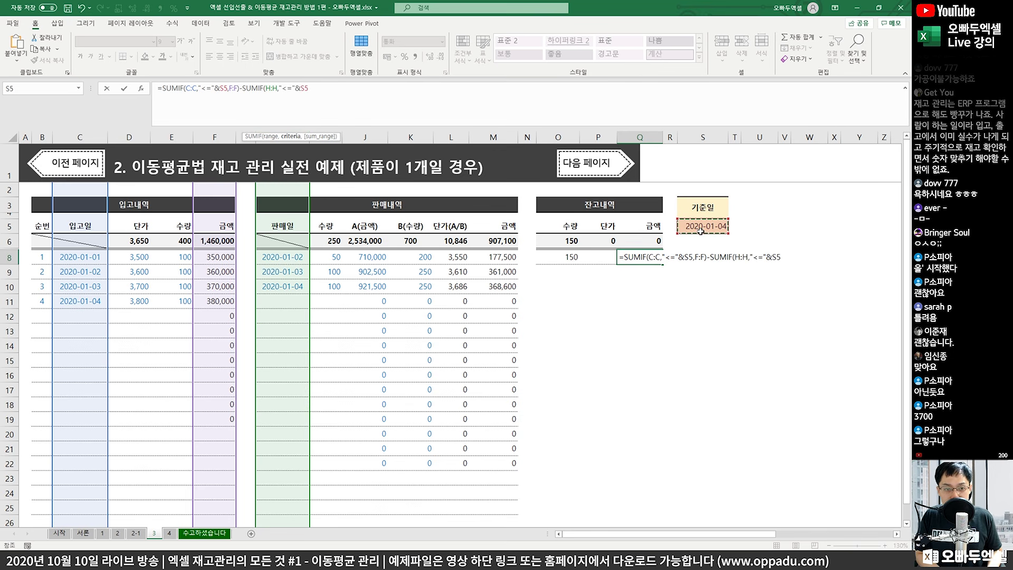
type(",")
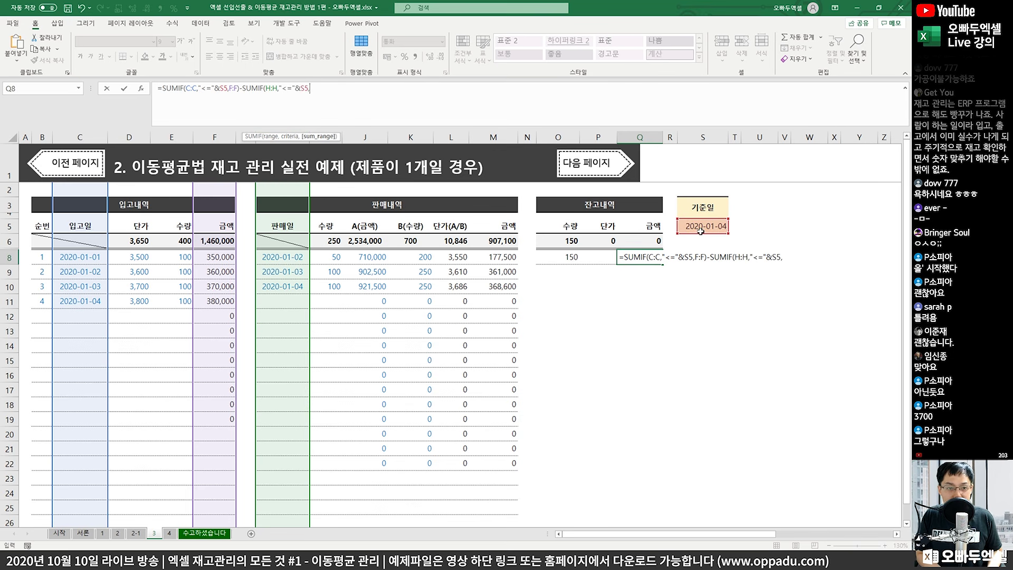
left_click(493, 138)
key("Return")
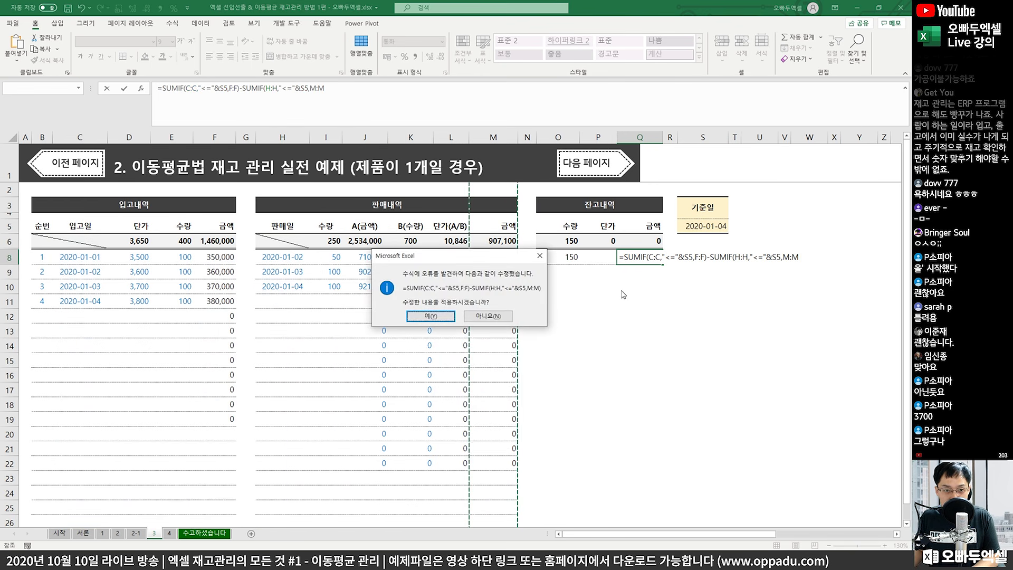
left_click(429, 315)
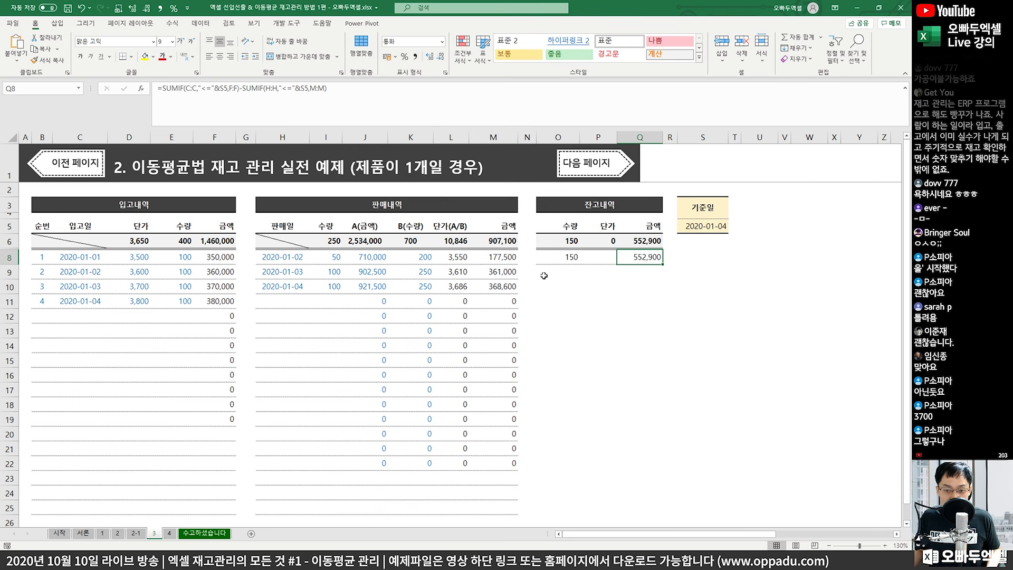
- Calculate the balance unit price in P8 by dividing the amount by the quantity: =Q8/O8
left_click(603, 260)
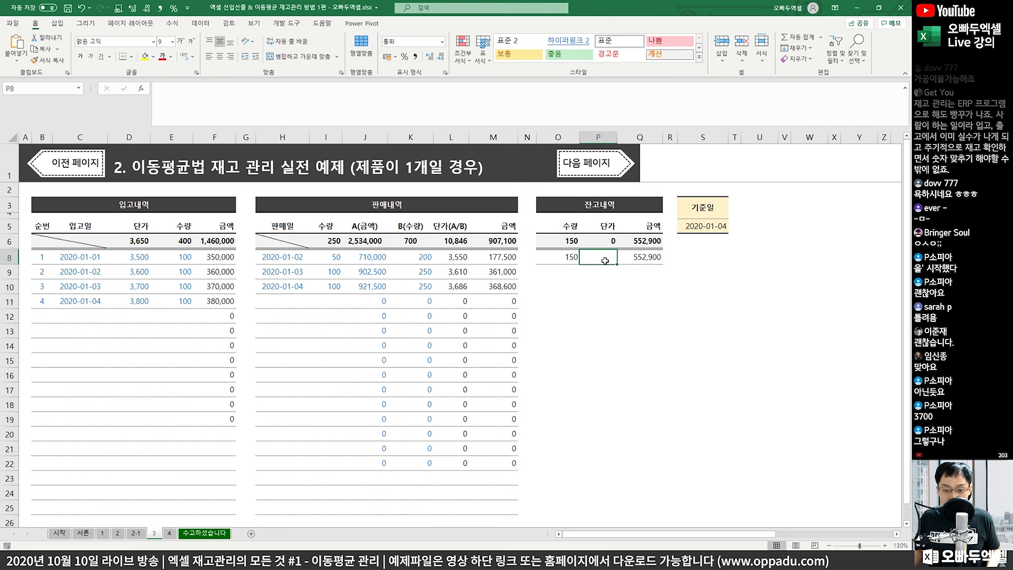
type("=")
left_click(645, 253)
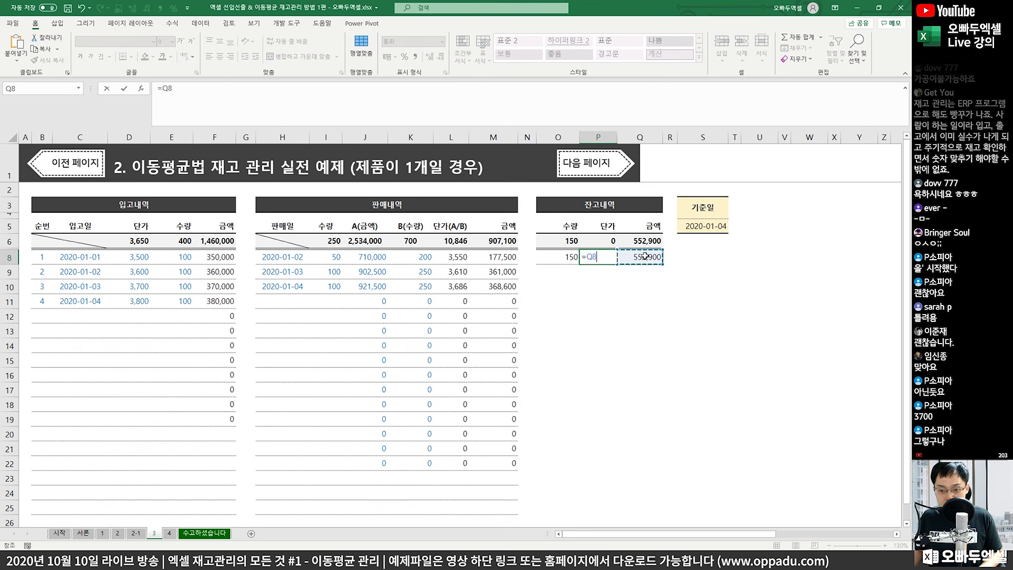
type("/")
left_click(565, 257)
key("Return")
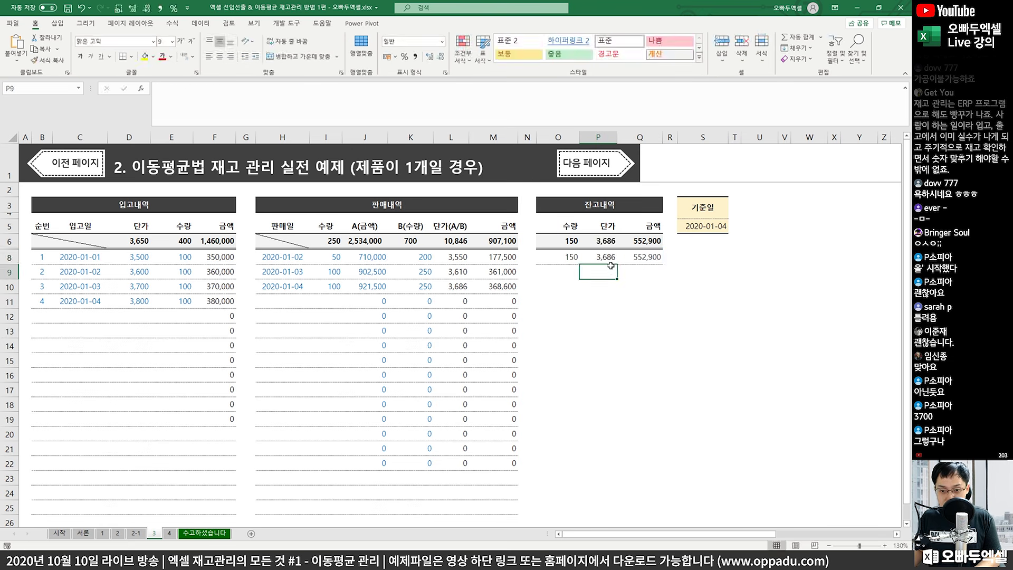
left_click(610, 258)
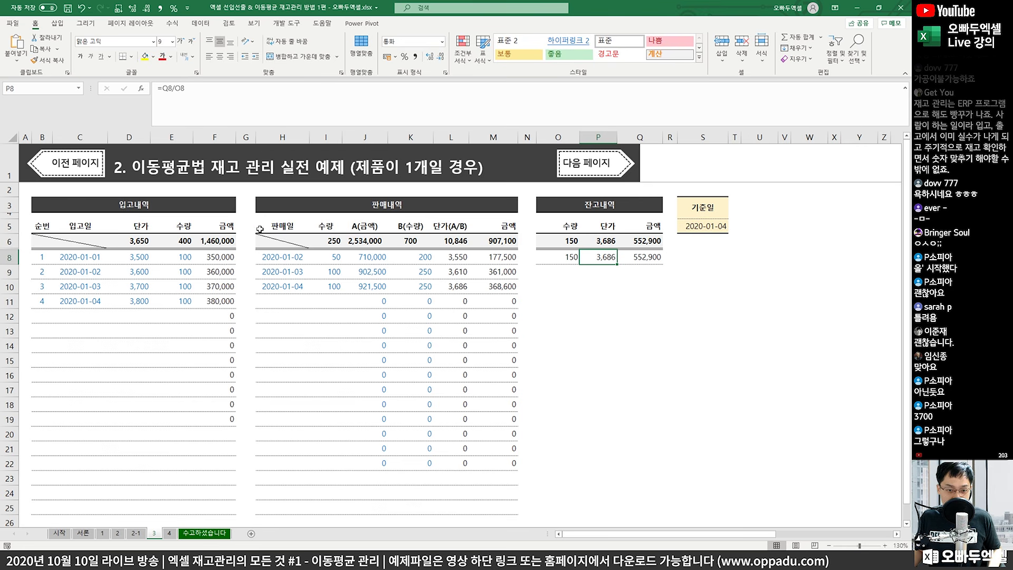
- Cross-check the balance amount by subtracting total sales from total purchases in O9 with =F6-M6
left_click(226, 241)
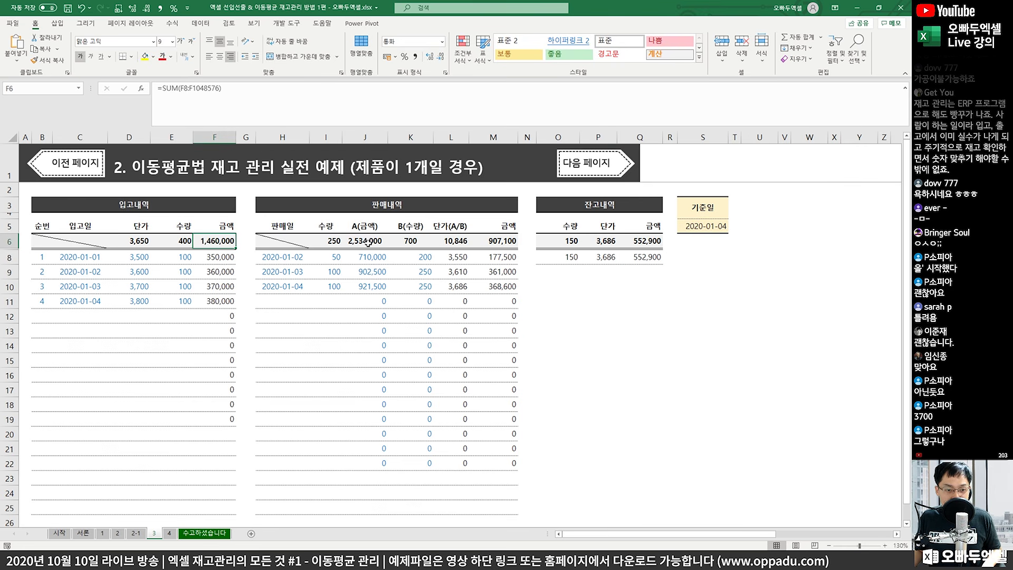
left_click(497, 242)
left_click(554, 274)
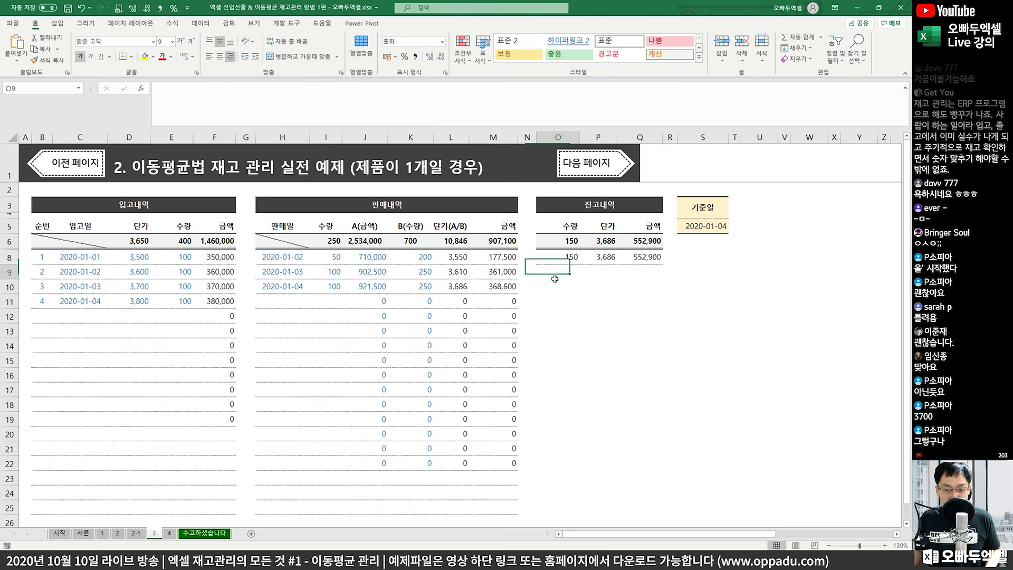
type("=")
left_click(225, 242)
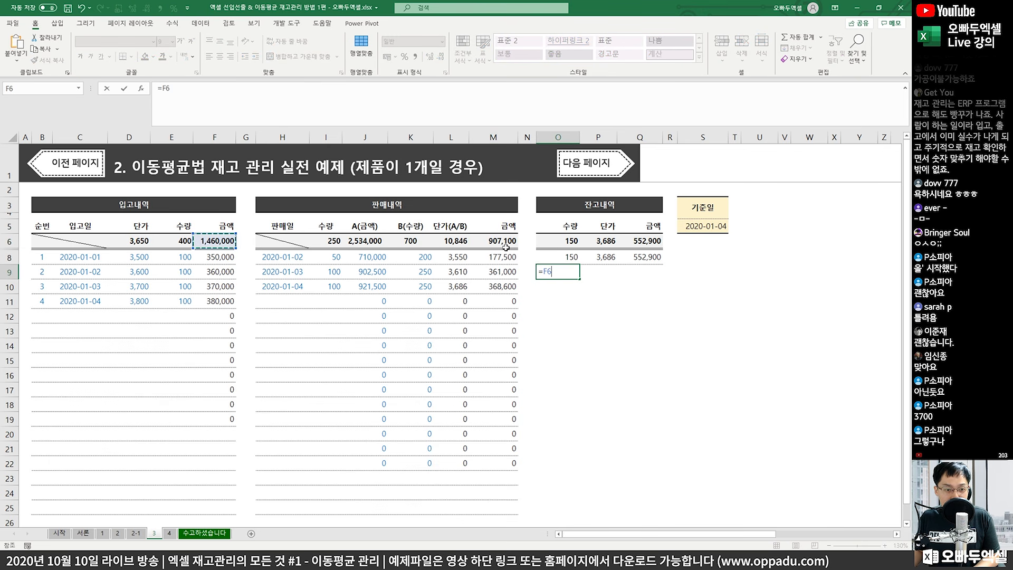
type("-")
left_click(501, 243)
key("Return")
left_click(578, 266)
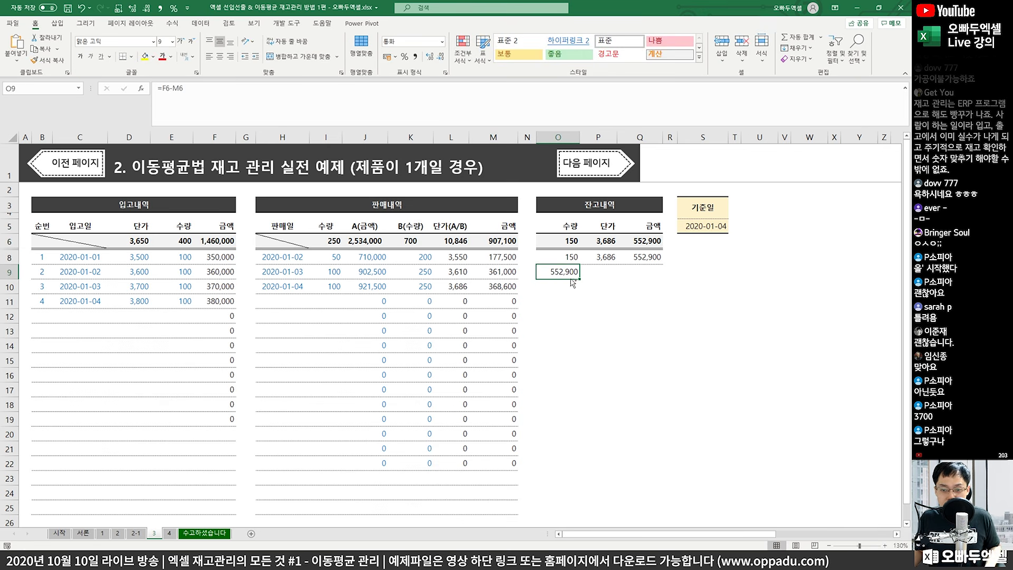
- Emphasize the cross-check amount in O9 with bold text and a yellow fill
key("ctrl+b")
left_click(144, 56)
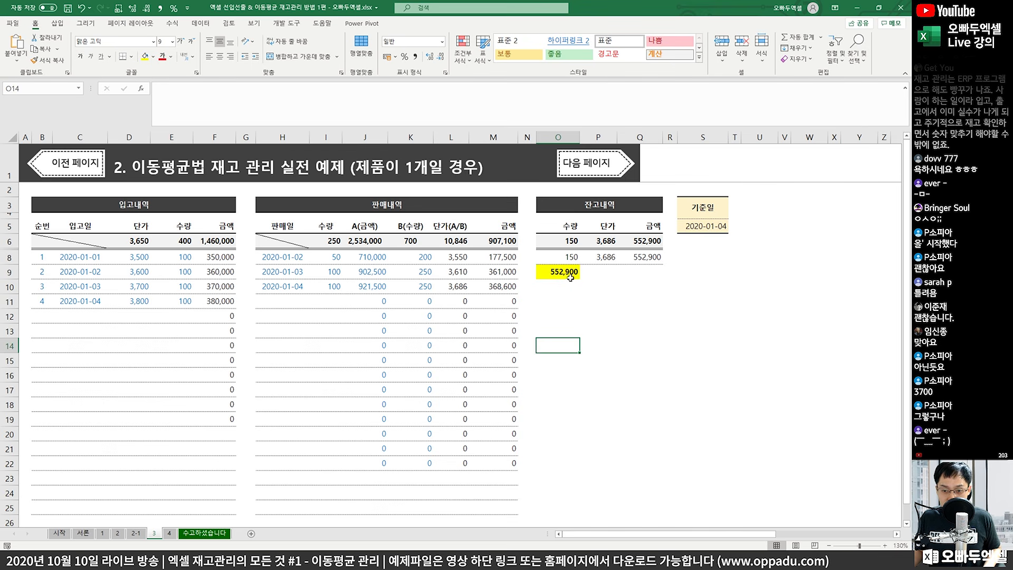
left_click(582, 257)
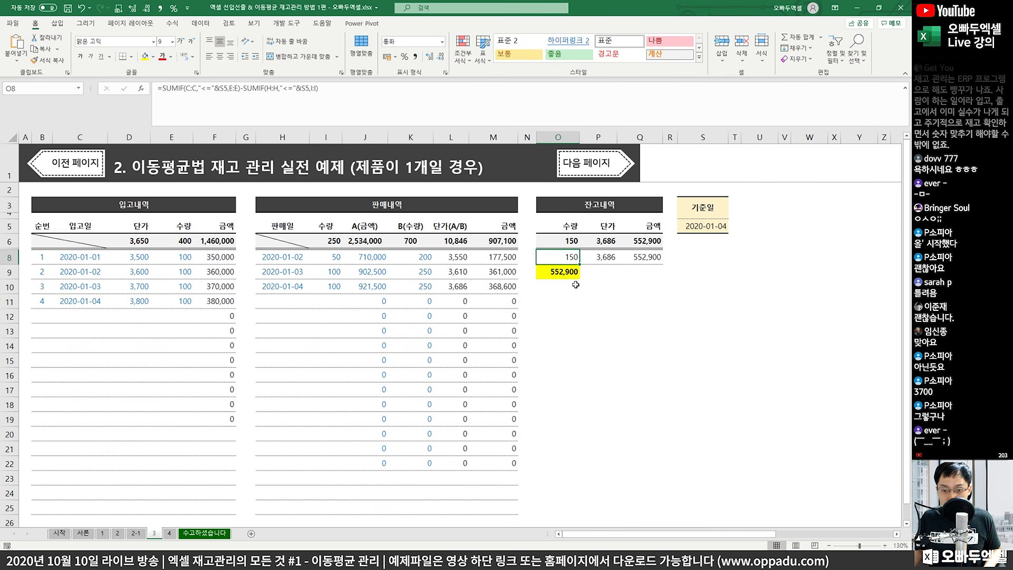
left_click(575, 316)
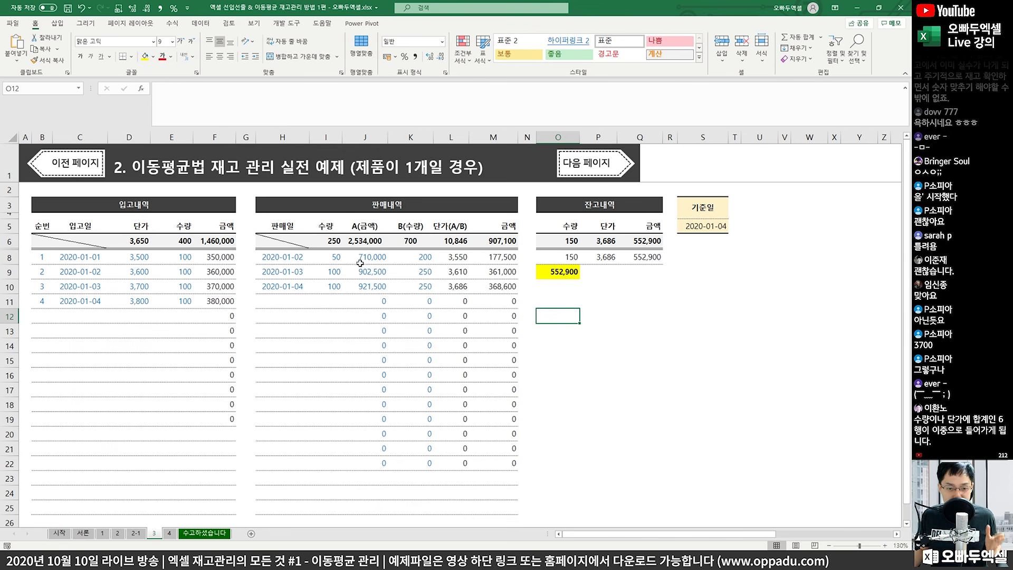
- Examine the A(금액) formula in J8 and annotate the sales table to show its dependence on entry order
left_click(372, 259)
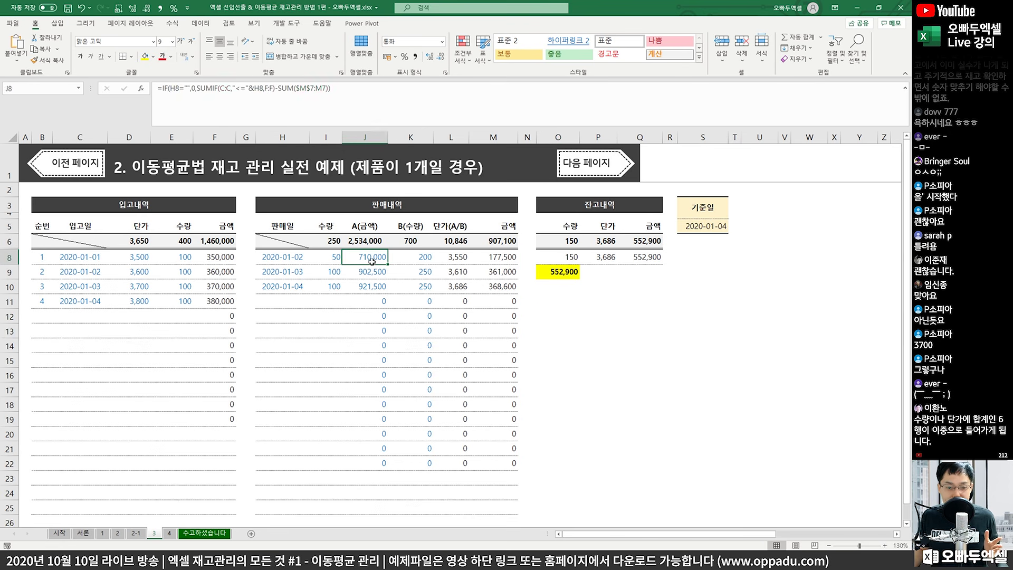
left_click(356, 109)
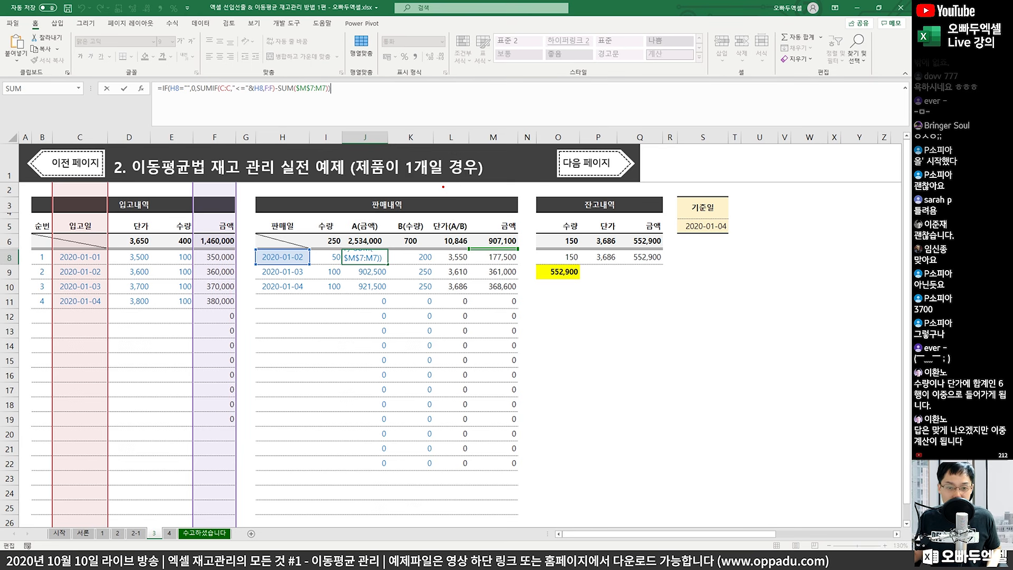
left_click_drag(326, 185, 306, 282)
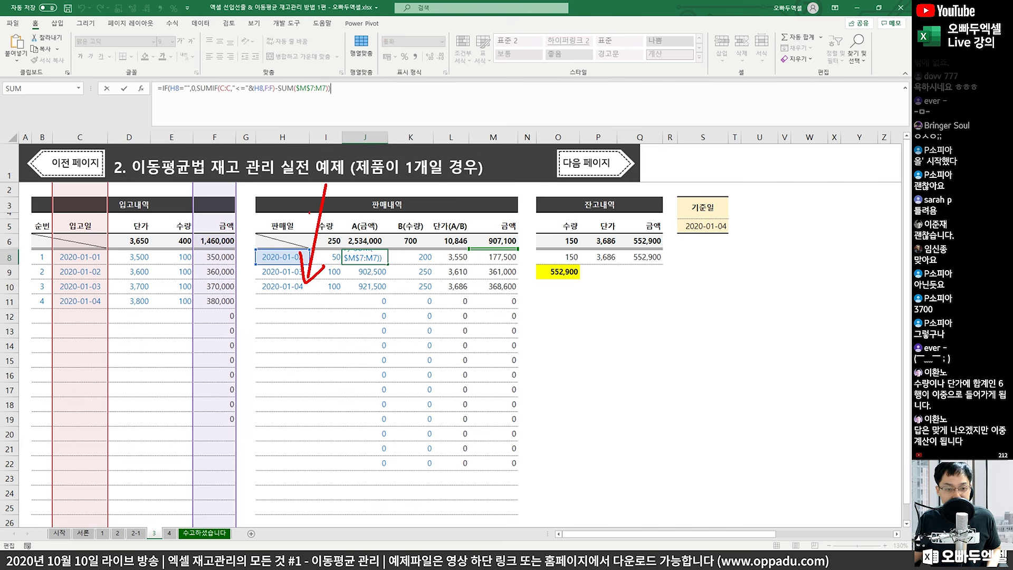
mouse_move(342, 202)
left_mouse_down()
mouse_move(359, 196)
mouse_move(356, 226)
mouse_move(368, 217)
mouse_move(399, 225)
left_mouse_up()
mouse_move(438, 185)
left_mouse_down()
mouse_move(449, 222)
mouse_move(462, 206)
mouse_move(482, 211)
mouse_move(498, 189)
mouse_move(507, 219)
left_mouse_up()
left_click_drag(475, 142, 491, 263)
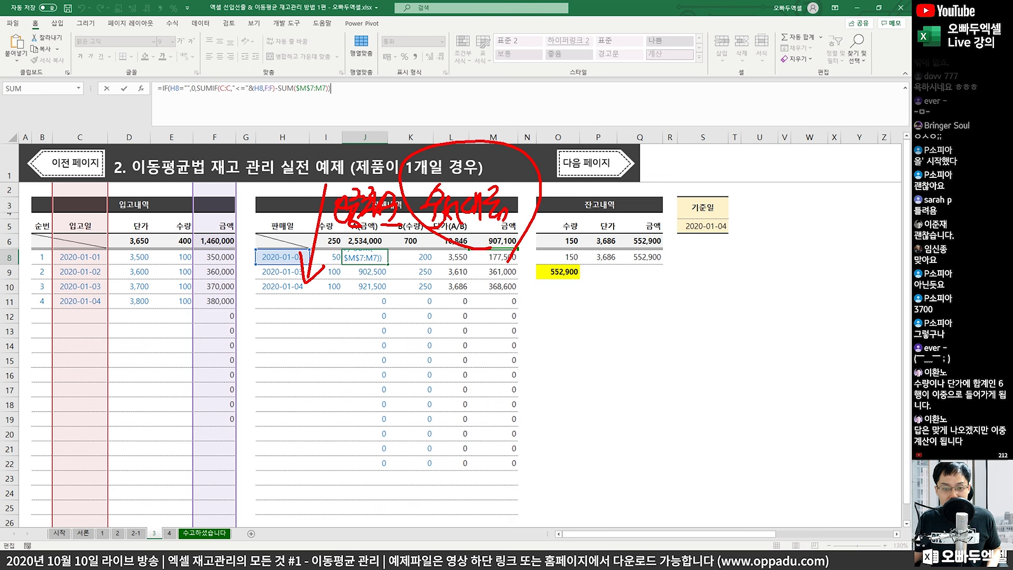
key("Escape")
key("ctrl+Return")
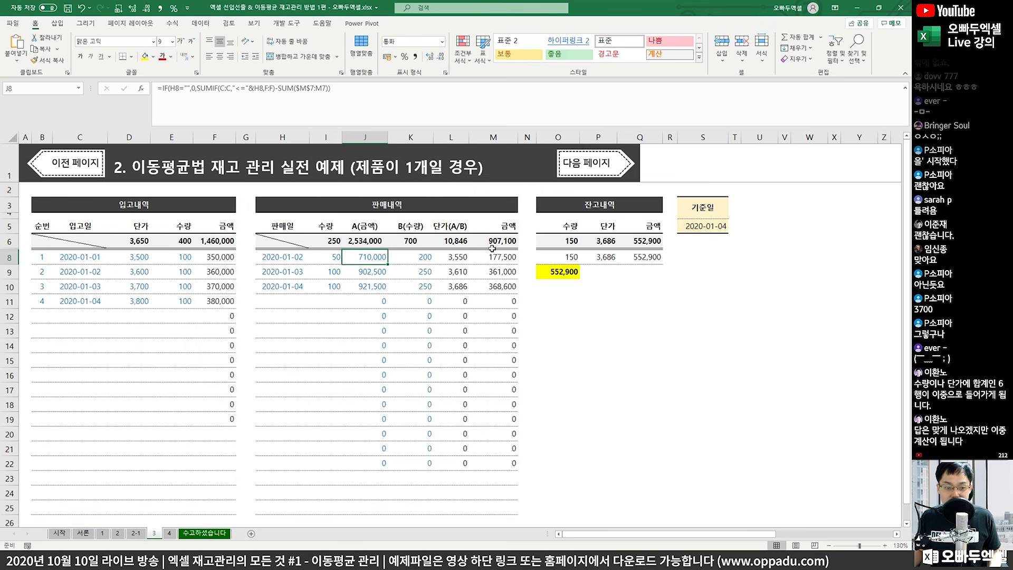
- Highlight the sale date column with a temporary red box around its header and entered dates, and clear the annotation
left_click(288, 258)
left_click(292, 312)
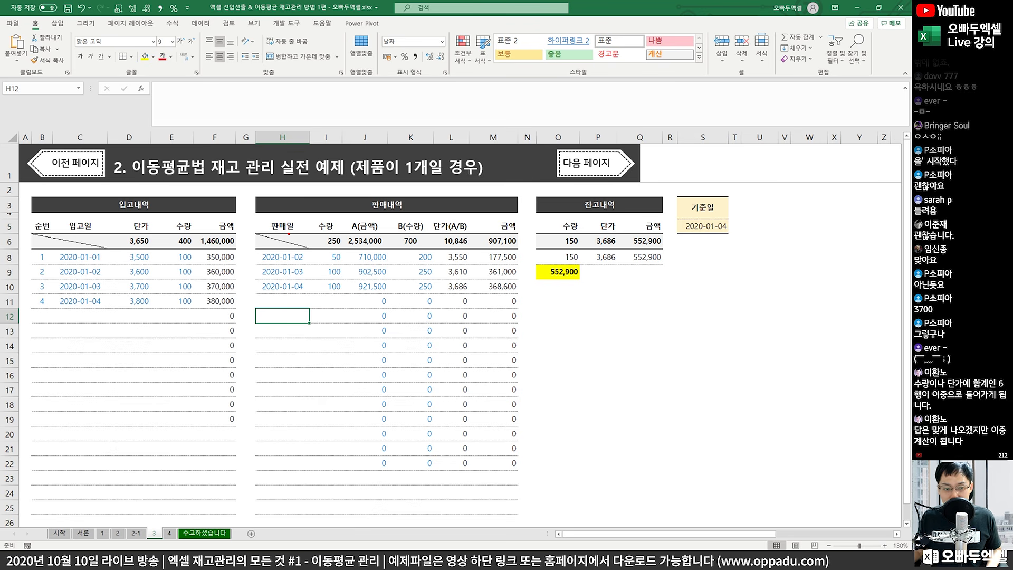
left_click_drag(260, 213, 315, 306)
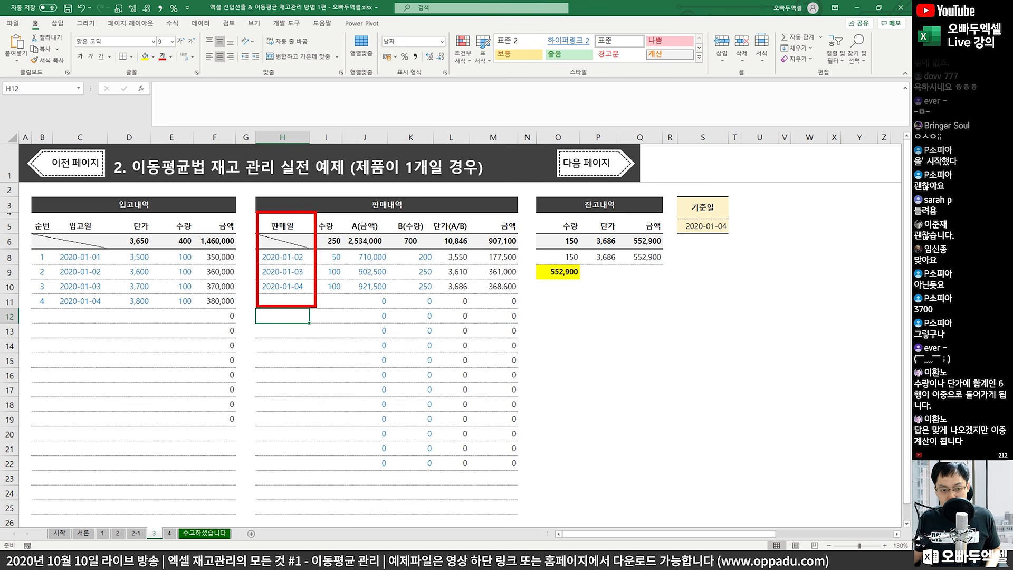
left_click_drag(302, 197, 338, 189)
key("Escape")
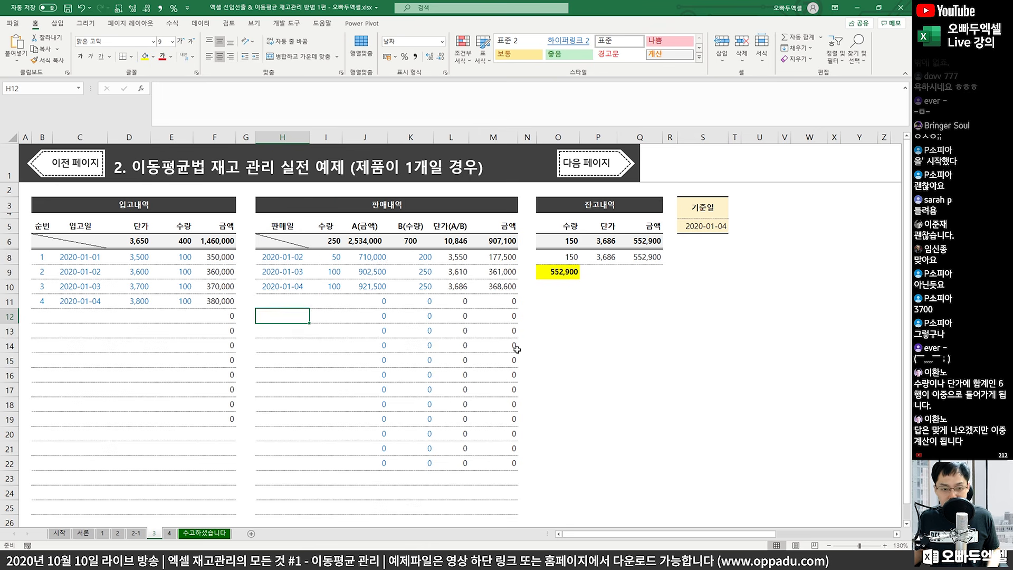
- Add an out-of-order test sale in row 11 dated 2020-01-02 with a quantity of 50
left_click(280, 299)
type("1-2")
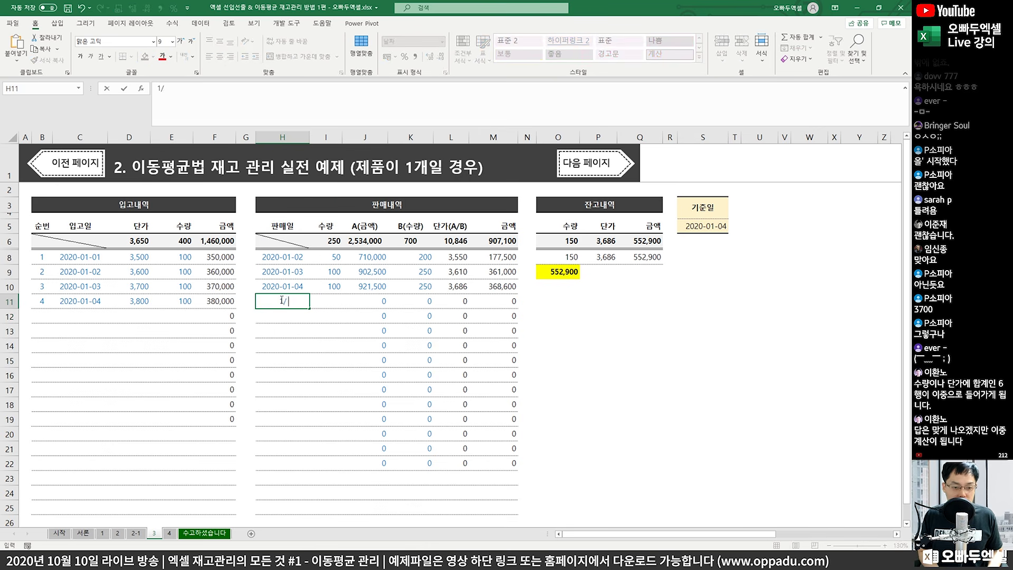
key("Tab")
type("5")
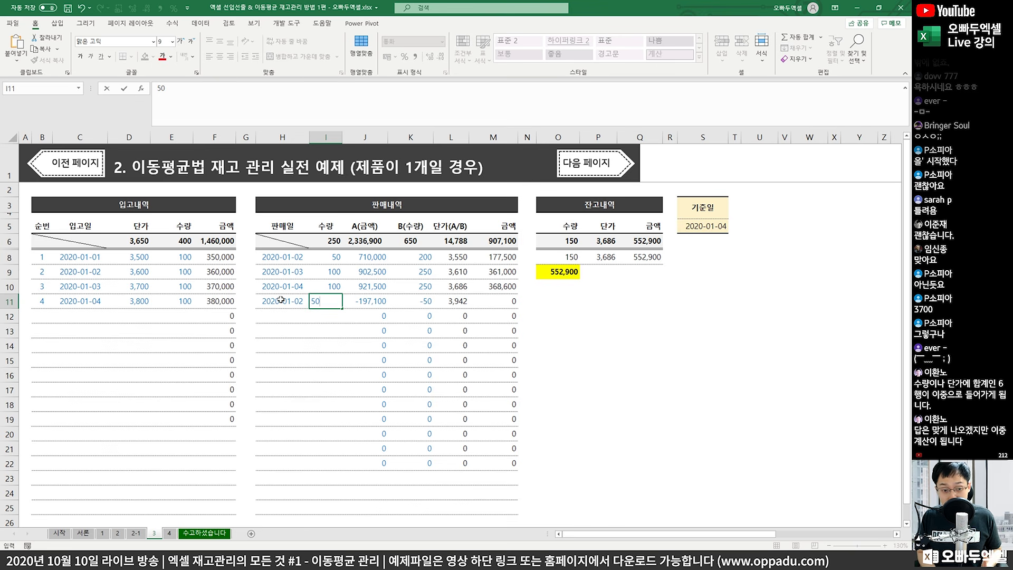
type("0")
- Circle the A(금액) and B(수량) results of the test sale in row 11, and clear the marks
left_click(280, 300)
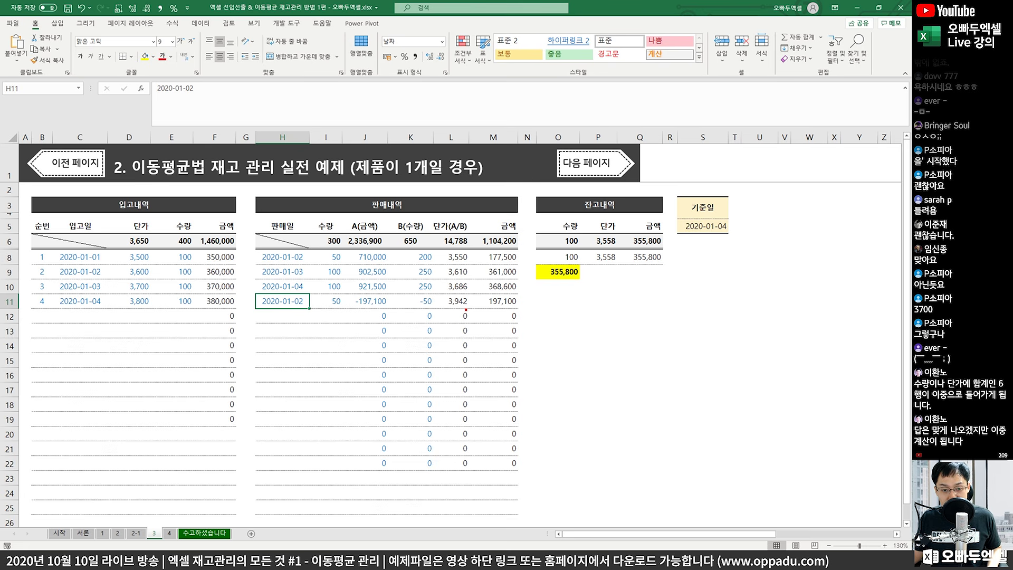
mouse_move(377, 315)
left_mouse_down()
mouse_move(399, 324)
mouse_move(441, 303)
left_mouse_up()
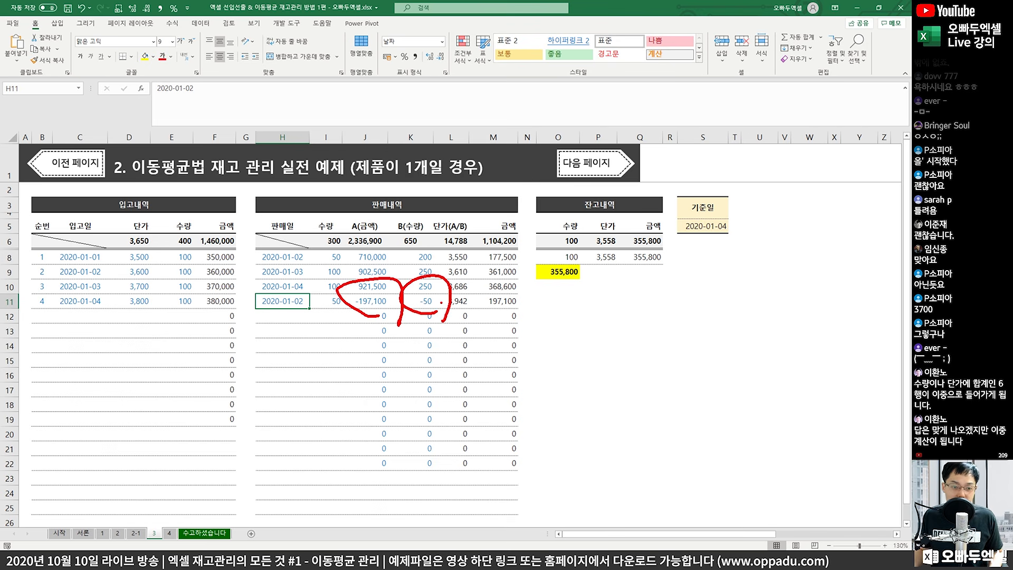
key("Escape")
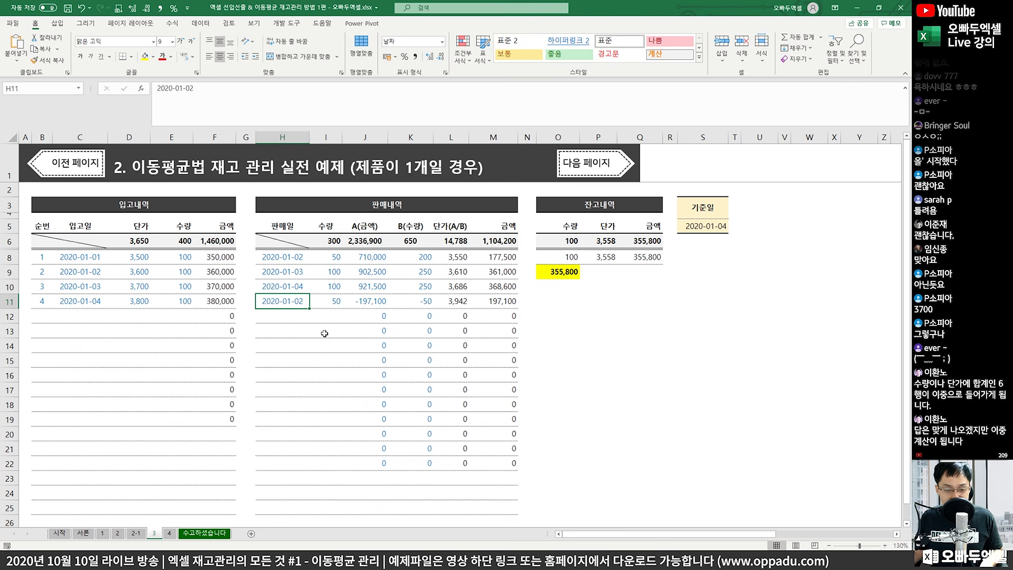
- Inspect the J11 formula, checking which sales amounts its subtracted SUM range $M$7:M10 covers
key("Right")
key("Right")
key("F2")
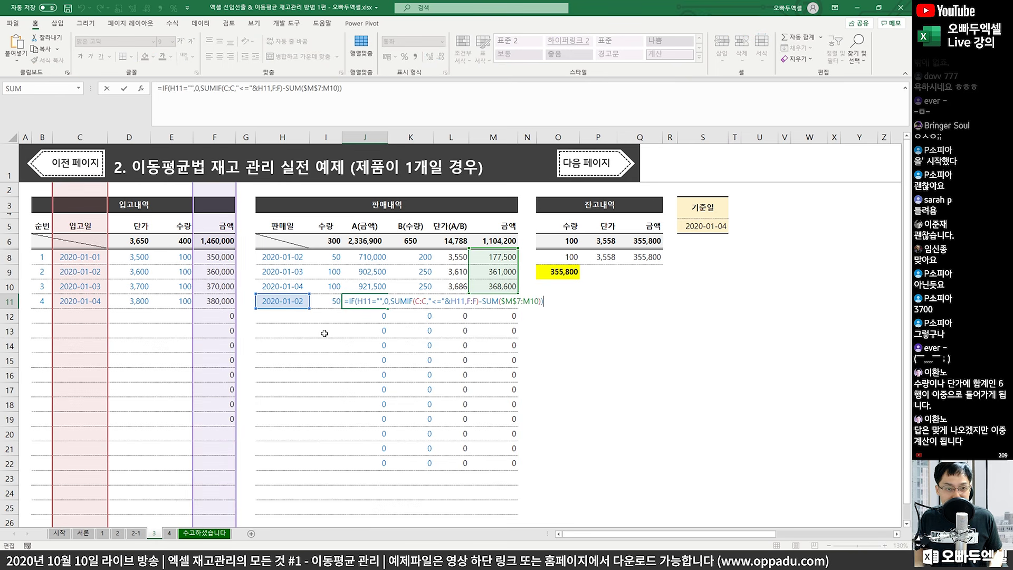
left_click(304, 89)
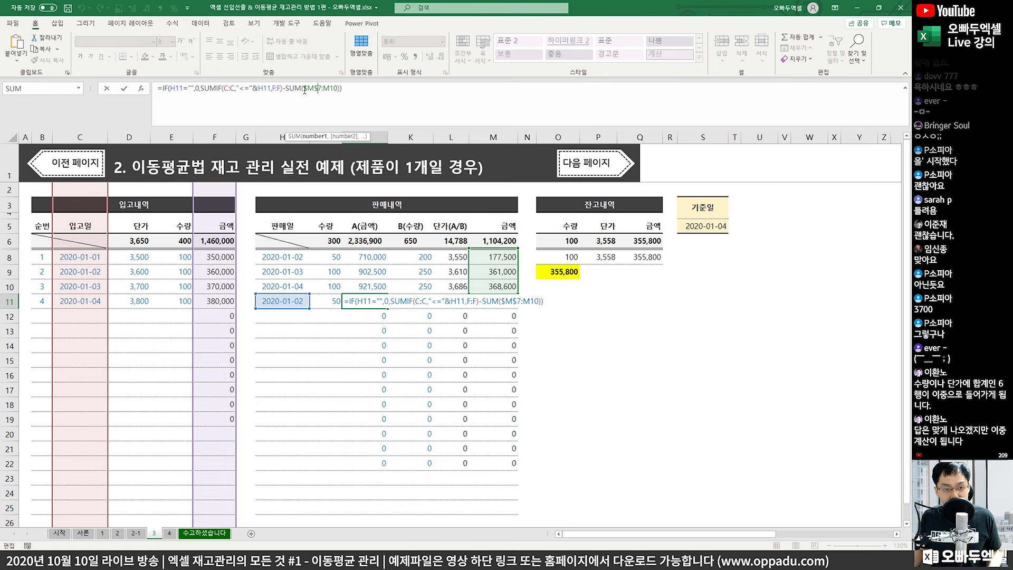
left_click(324, 88)
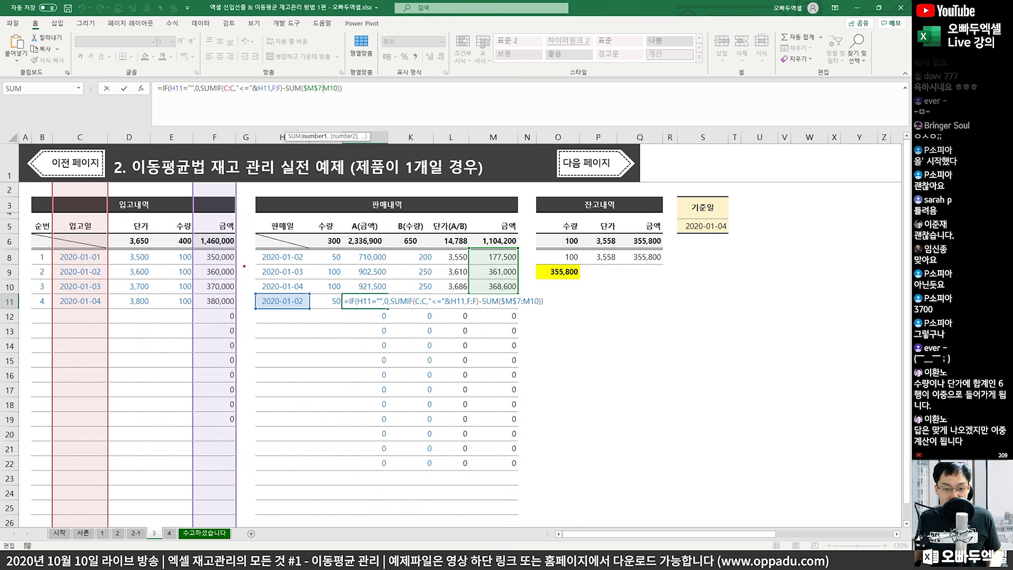
key("ctrl+Return")
- Inspect the K11 formula, marking its SUMIF part and the purchase amounts dated up to 1/2
key("Right")
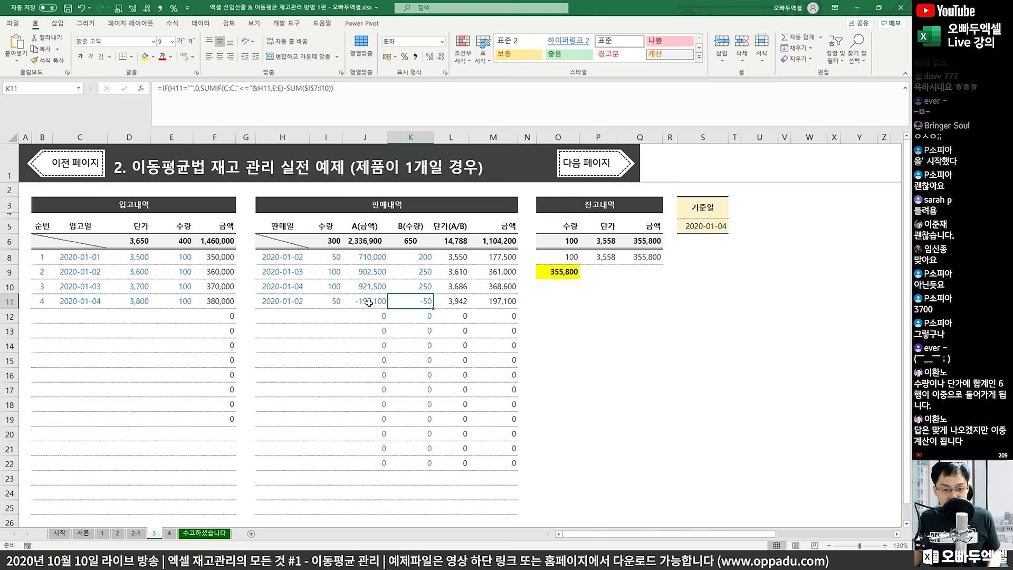
left_click(388, 117)
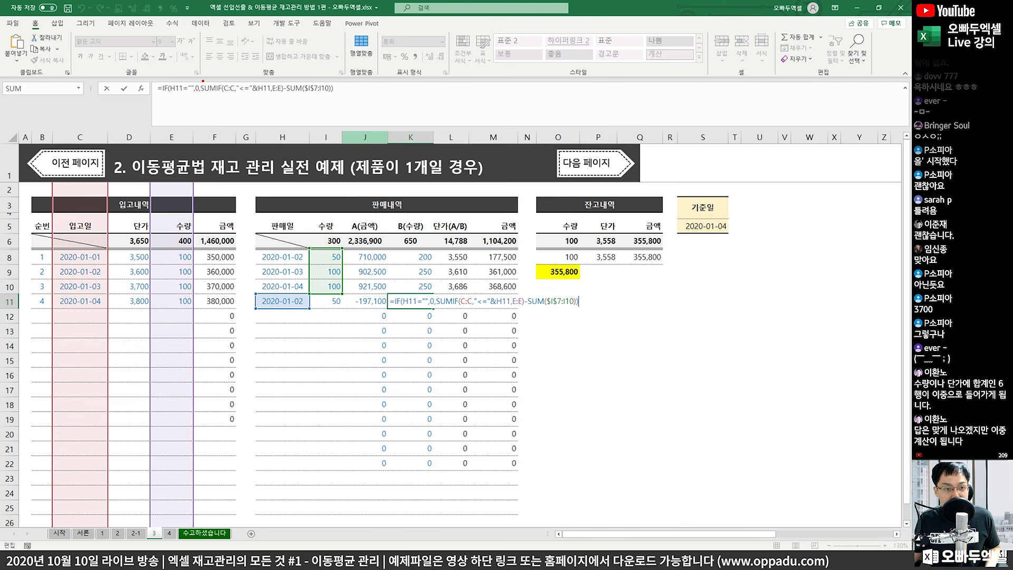
mouse_move(199, 79)
left_mouse_down()
mouse_move(282, 97)
mouse_move(242, 125)
left_mouse_up()
mouse_move(256, 106)
left_mouse_down()
mouse_move(248, 128)
mouse_move(310, 121)
left_mouse_up()
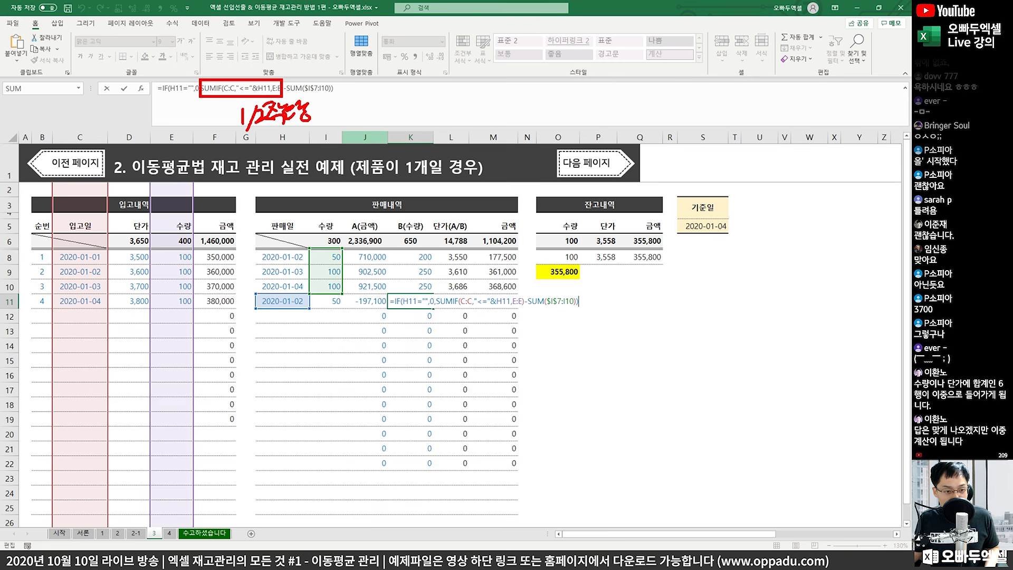
left_click_drag(194, 247, 236, 279)
left_click_drag(221, 232, 245, 215)
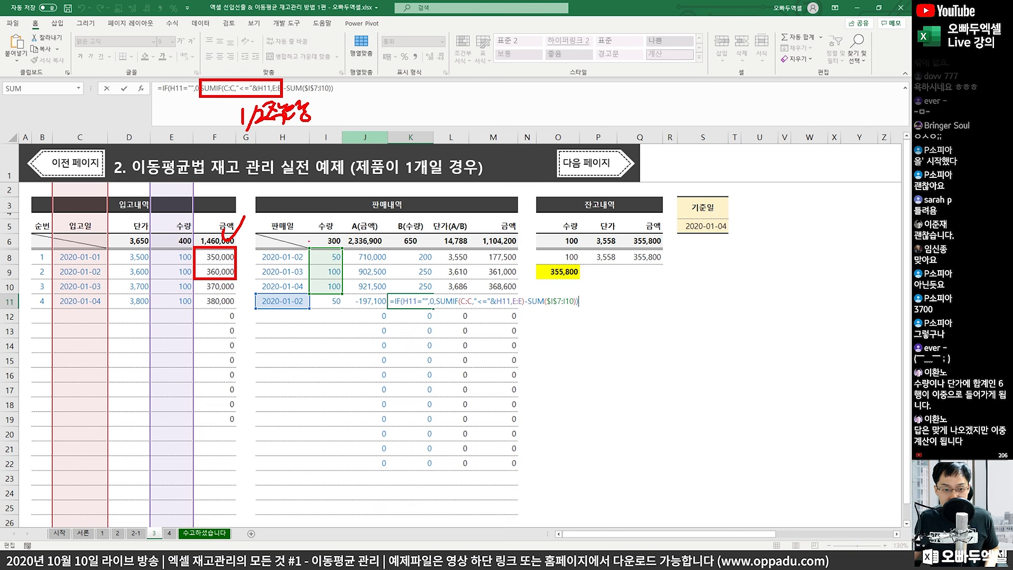
- Mark the sales amounts in M8:M10 against the purchases up to 1/2 and the row 11 results, and clear the annotations
left_click_drag(351, 298, 353, 240)
mouse_move(343, 263)
left_mouse_down()
mouse_move(354, 240)
mouse_move(363, 259)
left_mouse_up()
mouse_move(484, 243)
left_mouse_down()
mouse_move(483, 274)
mouse_move(516, 291)
mouse_move(484, 243)
mouse_move(473, 285)
mouse_move(522, 319)
left_mouse_up()
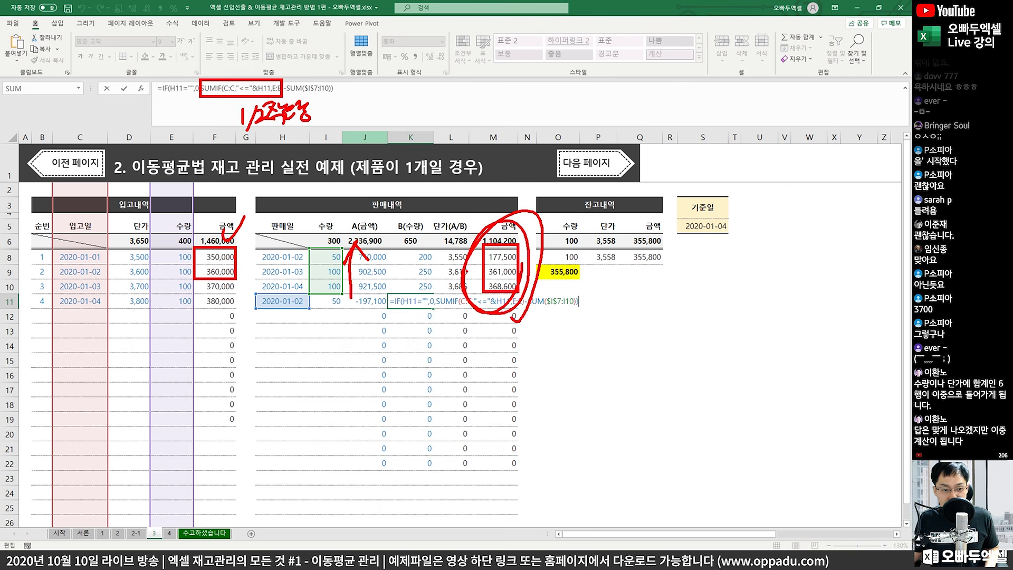
mouse_move(250, 292)
left_mouse_down()
mouse_move(179, 250)
mouse_move(251, 294)
left_mouse_up()
mouse_move(246, 241)
left_mouse_down()
mouse_move(249, 293)
mouse_move(290, 234)
left_mouse_up()
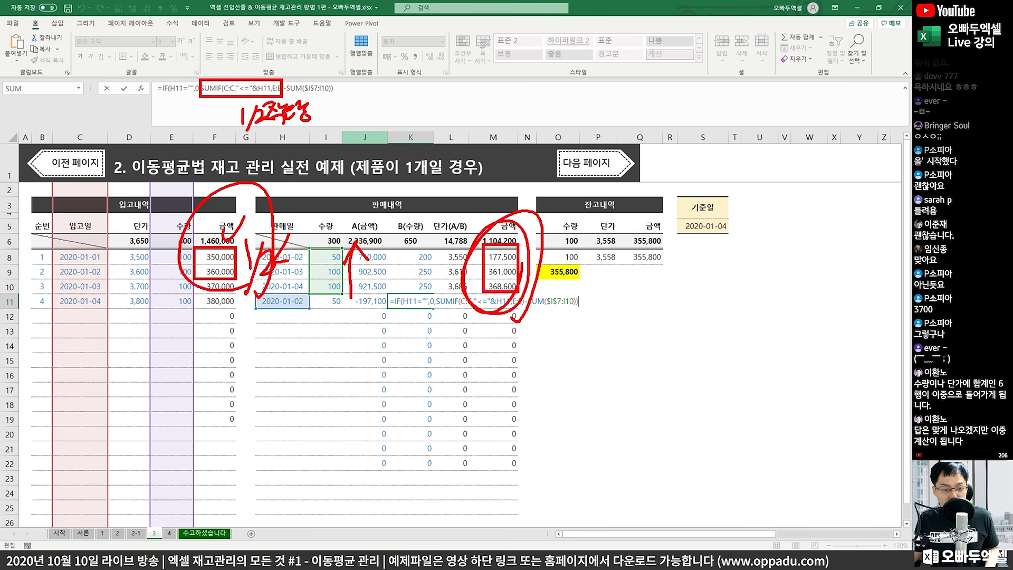
left_click_drag(264, 277, 211, 280)
left_click_drag(291, 236, 295, 281)
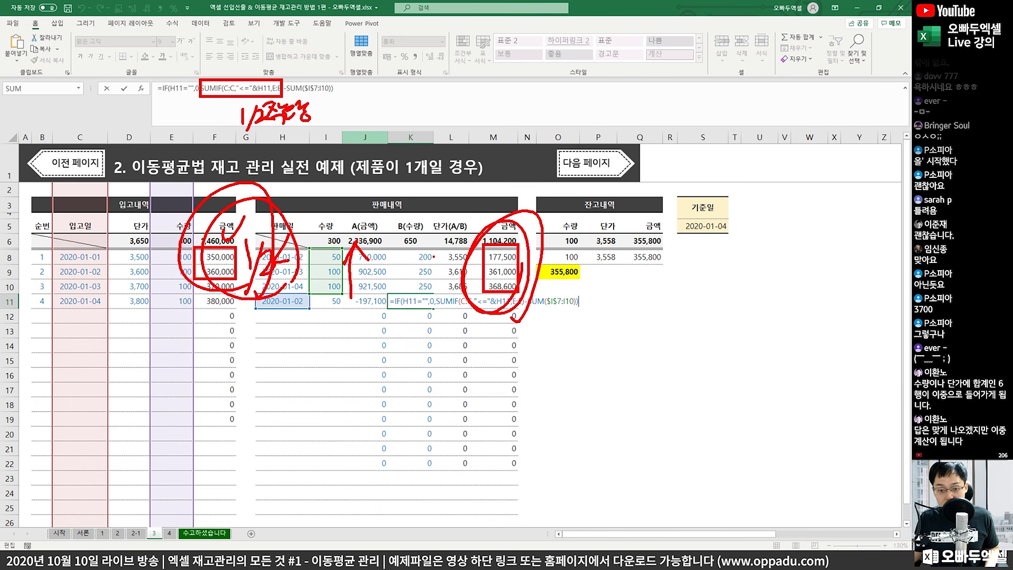
mouse_move(442, 316)
left_mouse_down()
mouse_move(384, 298)
mouse_move(381, 322)
left_mouse_up()
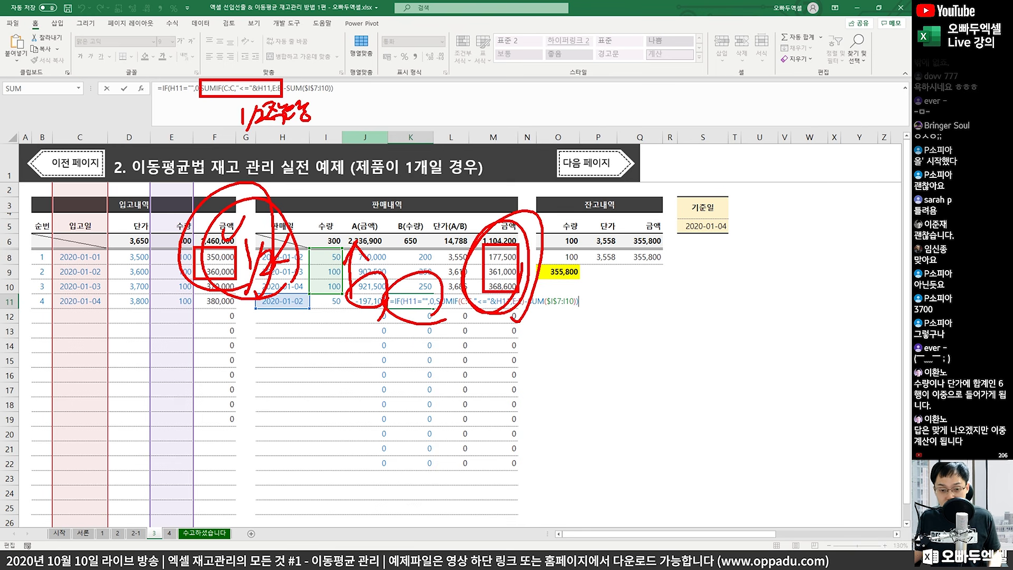
key("Escape")
- In J8, replace the subtracted SUM with a SUMIF using date range H7:H7, criterion H8 and sum range $M$7:M7
left_click_drag(326, 257, 333, 330)
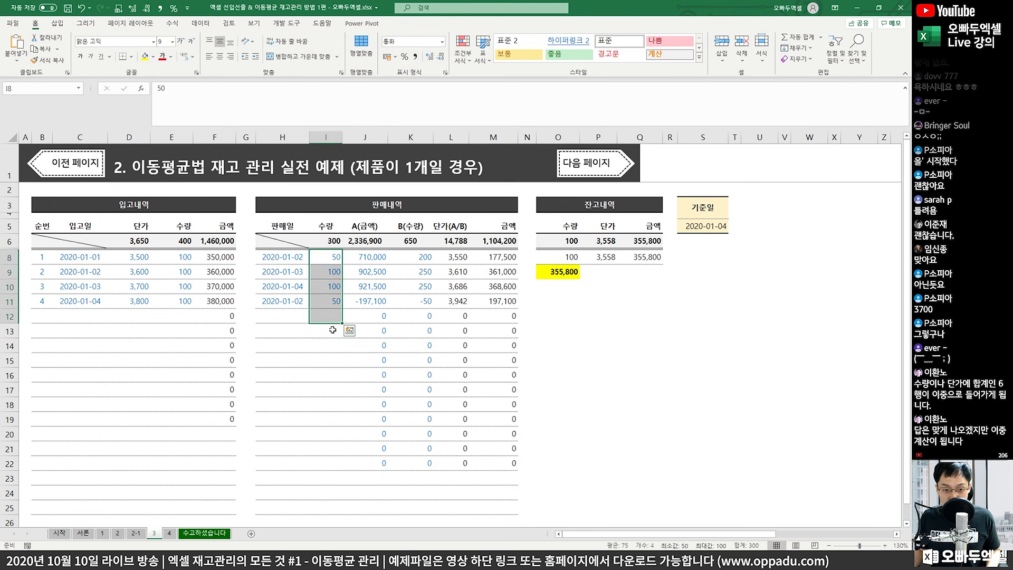
left_click(334, 329)
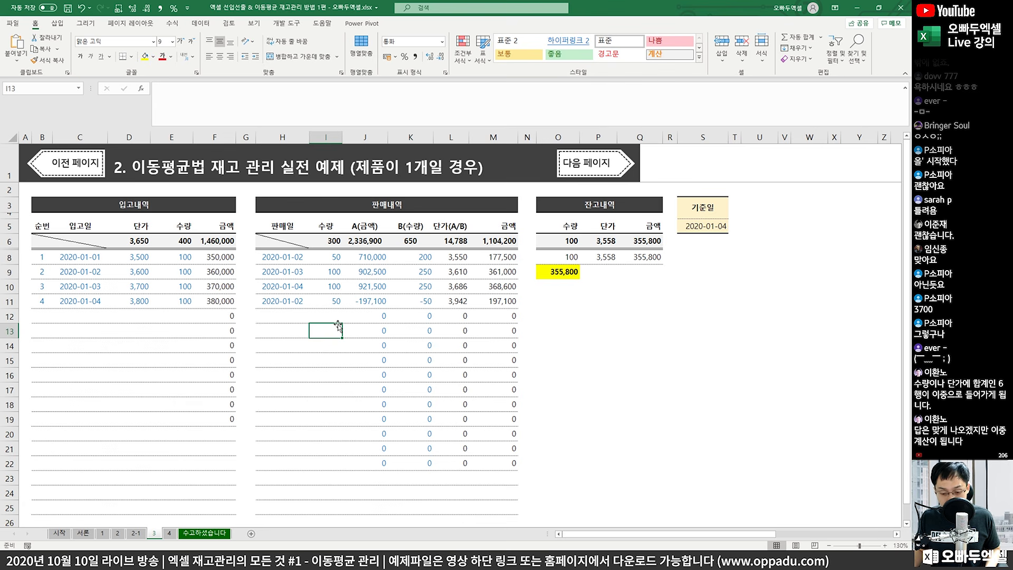
left_click(368, 258)
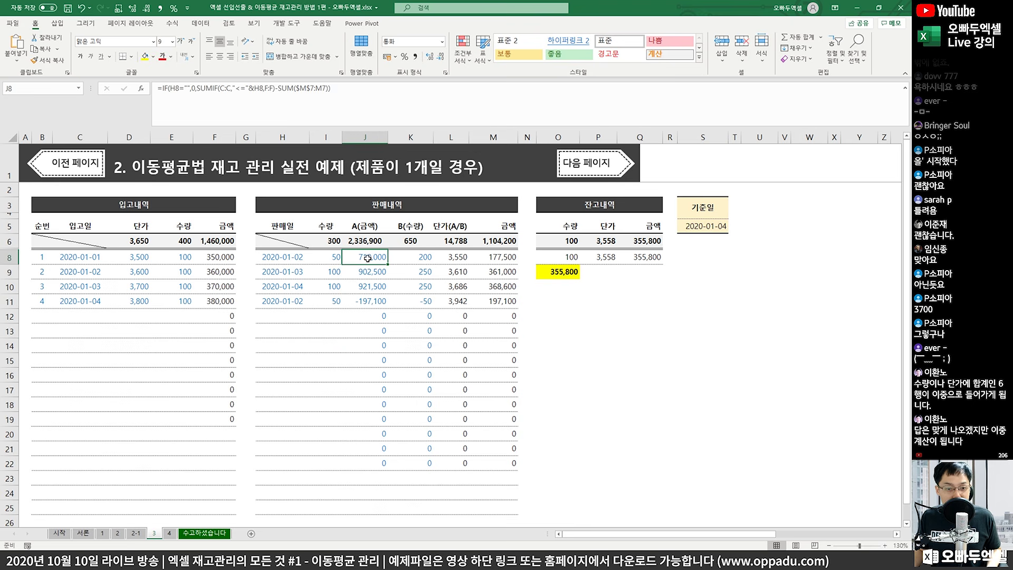
left_click(304, 86)
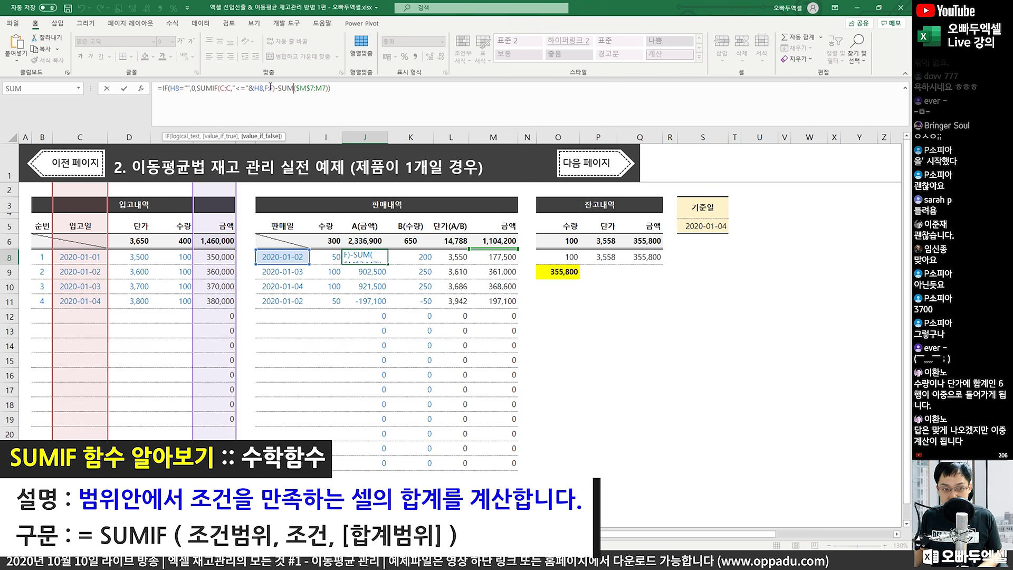
type("IF")
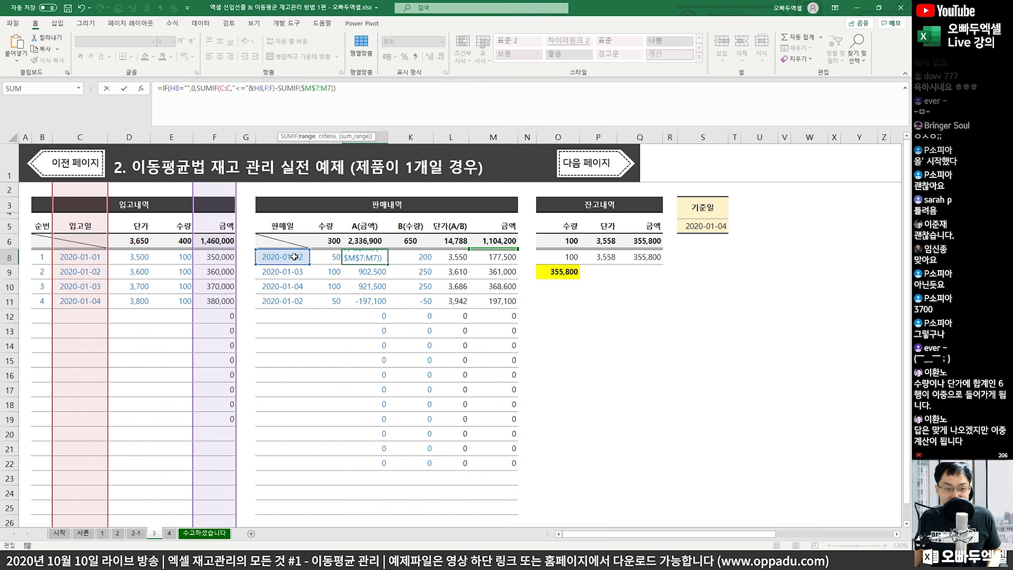
left_click_drag(294, 258, 295, 248)
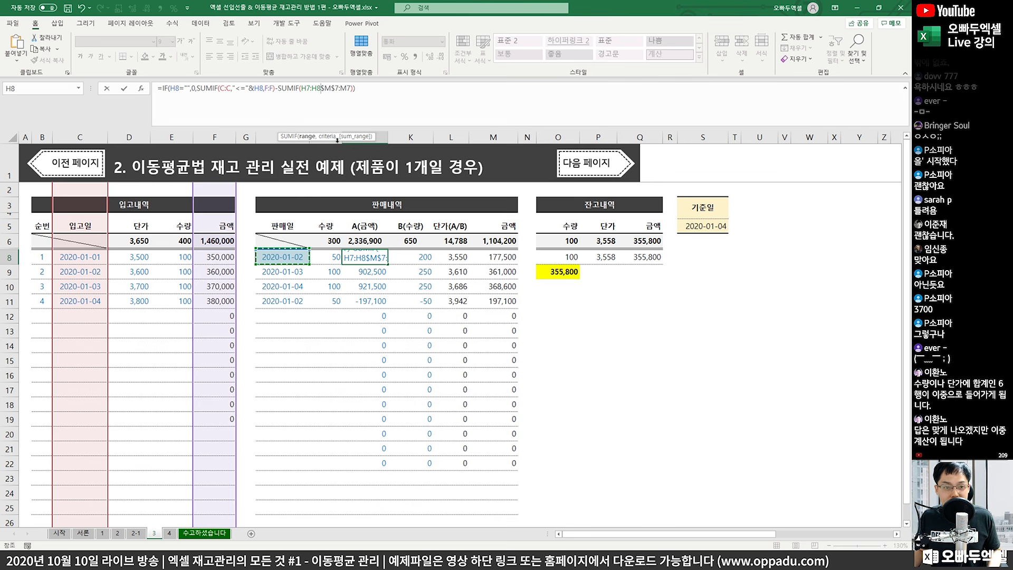
type(",")
left_click(285, 257)
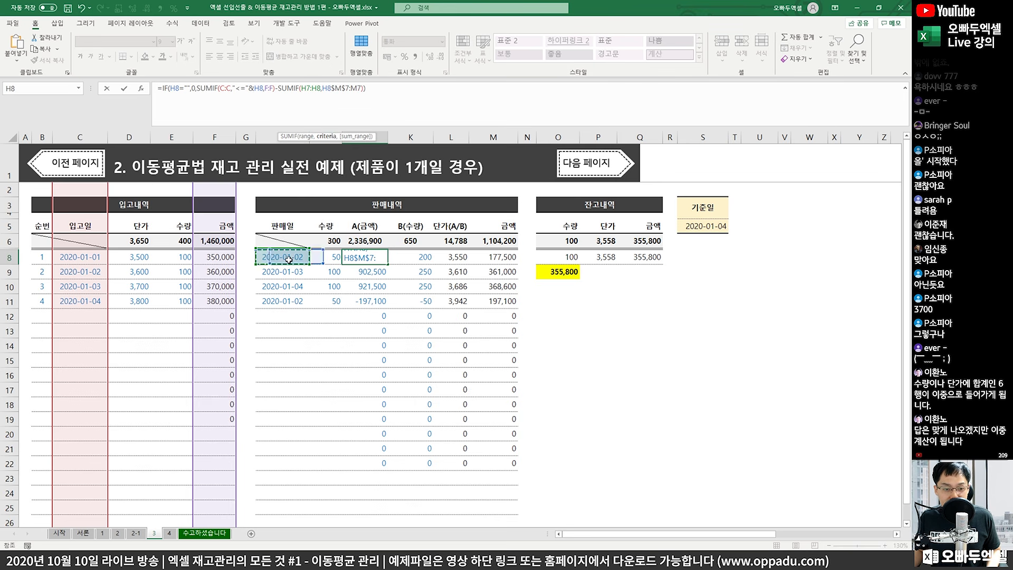
type(",")
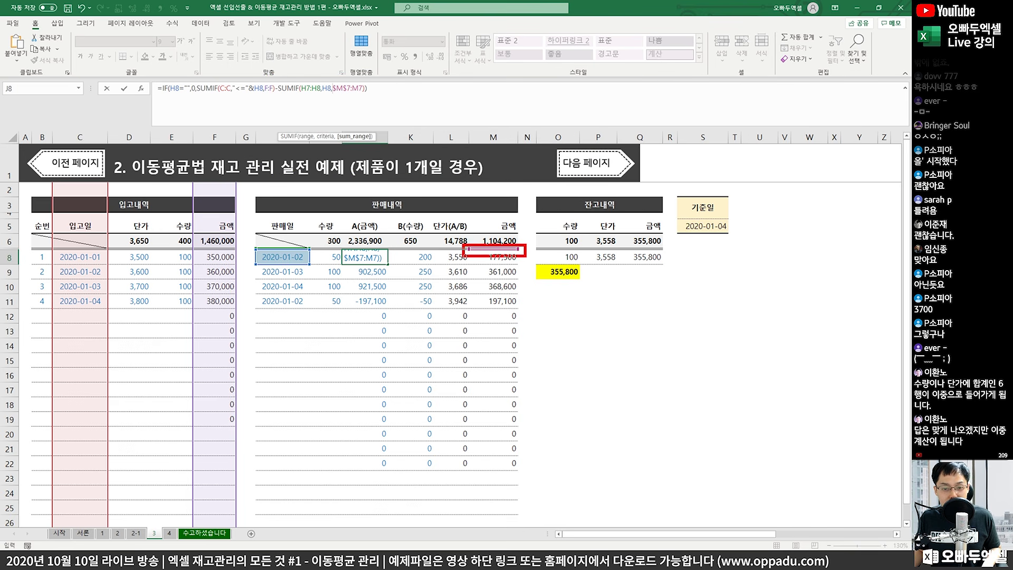
left_click(316, 88)
key("Delete")
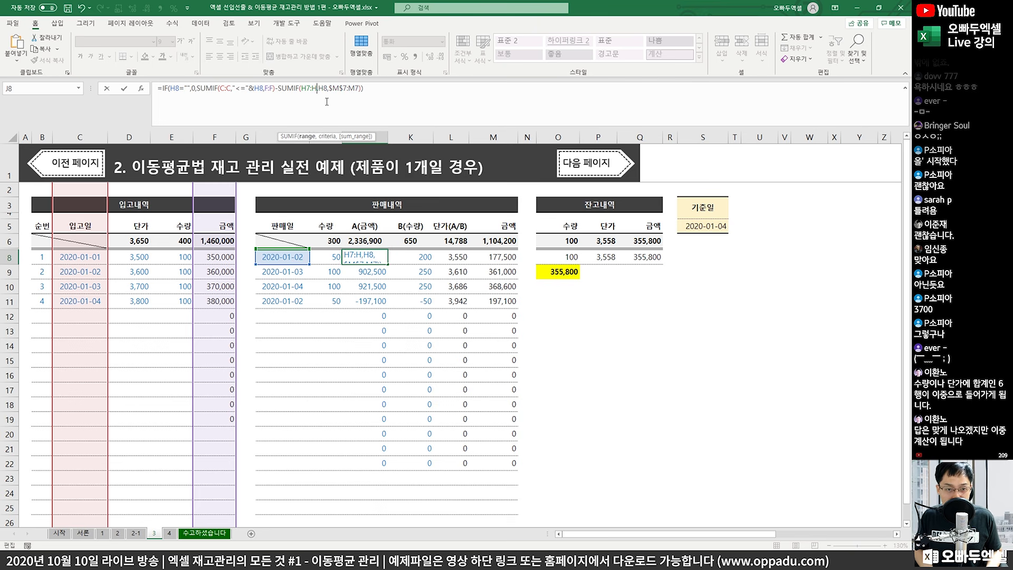
type("7")
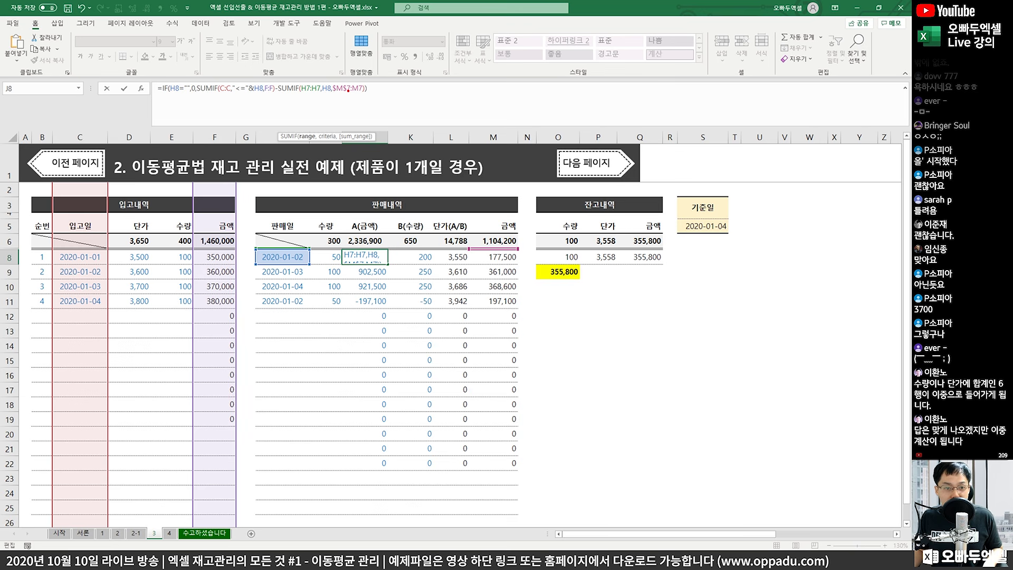
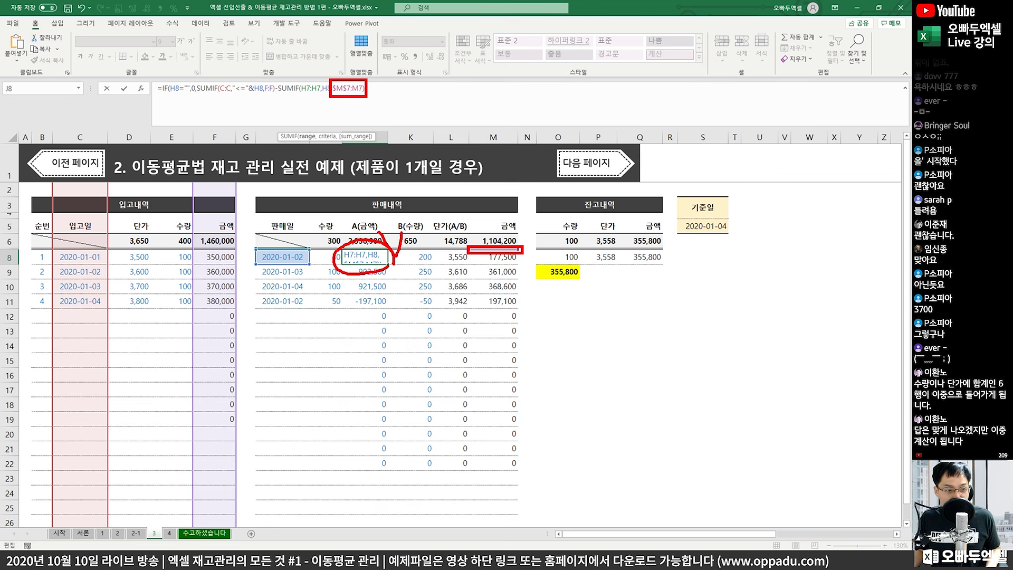
- Mark the sale date range and the sales amount range that the J8 SUMIF refers to, and clear the marks
key("Escape")
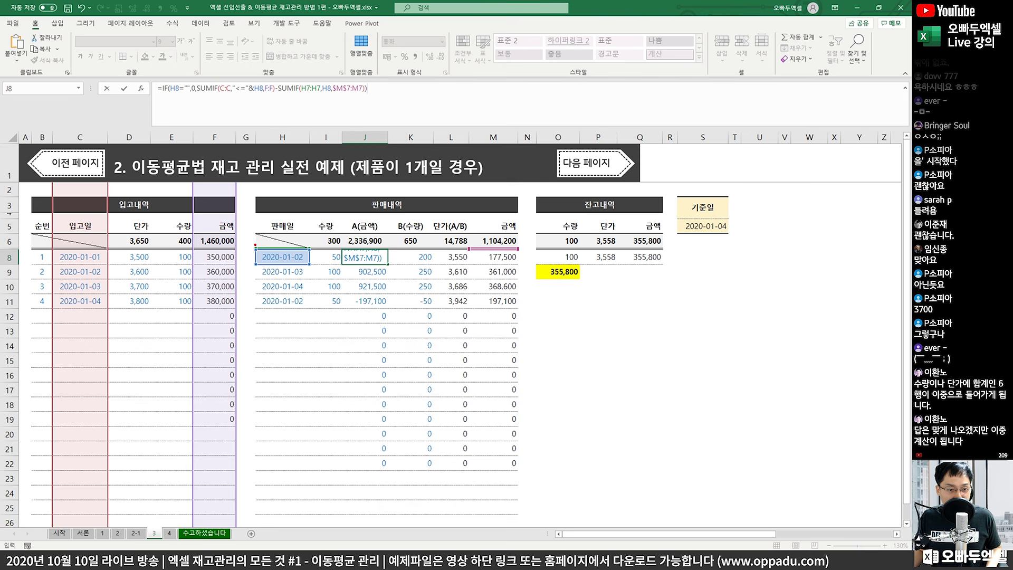
mouse_move(253, 242)
left_mouse_down()
mouse_move(312, 251)
mouse_move(313, 236)
mouse_move(316, 265)
mouse_move(321, 236)
mouse_move(321, 267)
left_mouse_up()
mouse_move(521, 247)
left_mouse_down()
mouse_move(469, 255)
mouse_move(530, 245)
left_mouse_up()
key("Escape")
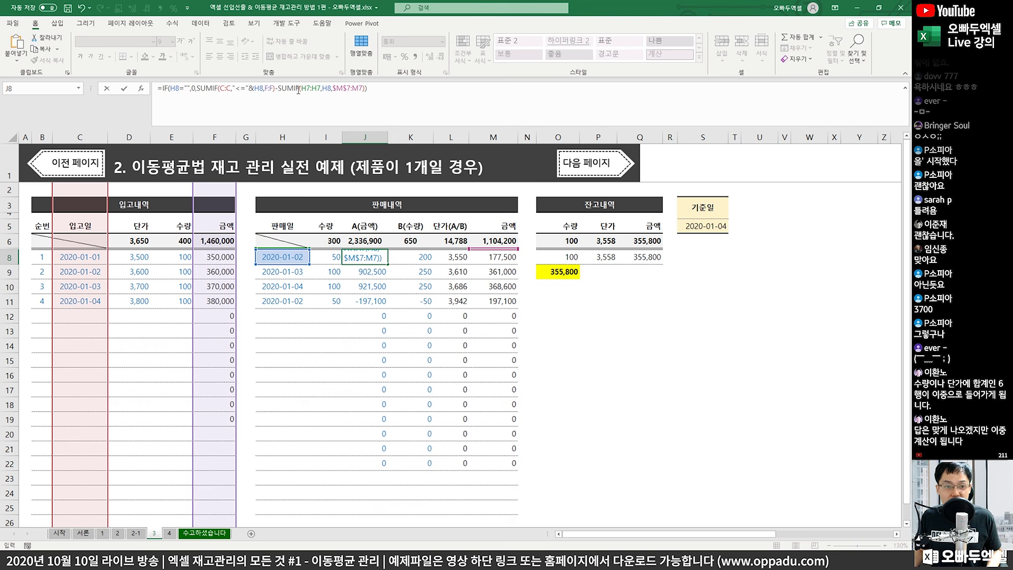
- Make the start of the J8 SUMIF date range absolute as $H$7 and enter the formula
left_click(310, 89)
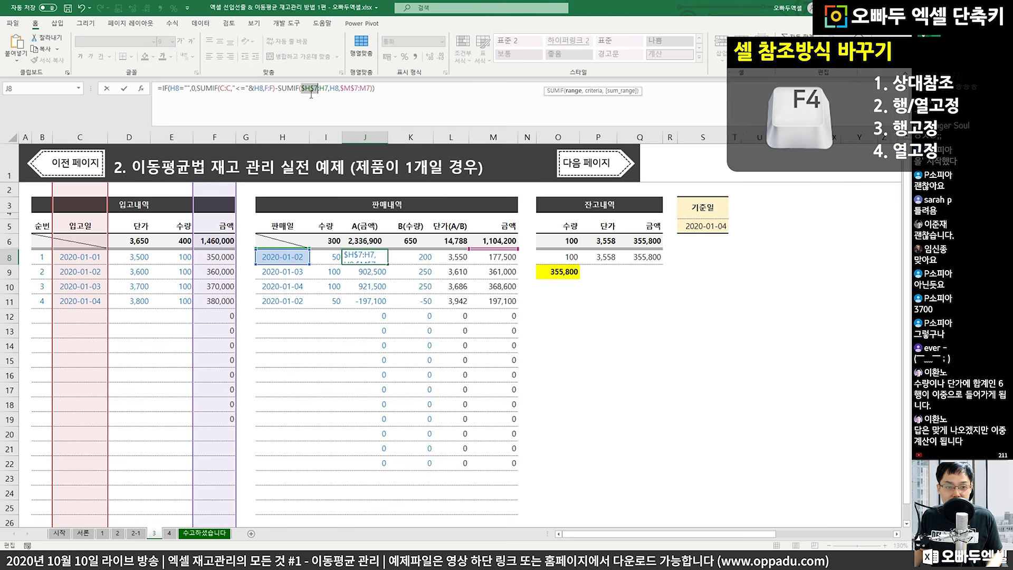
key("F4")
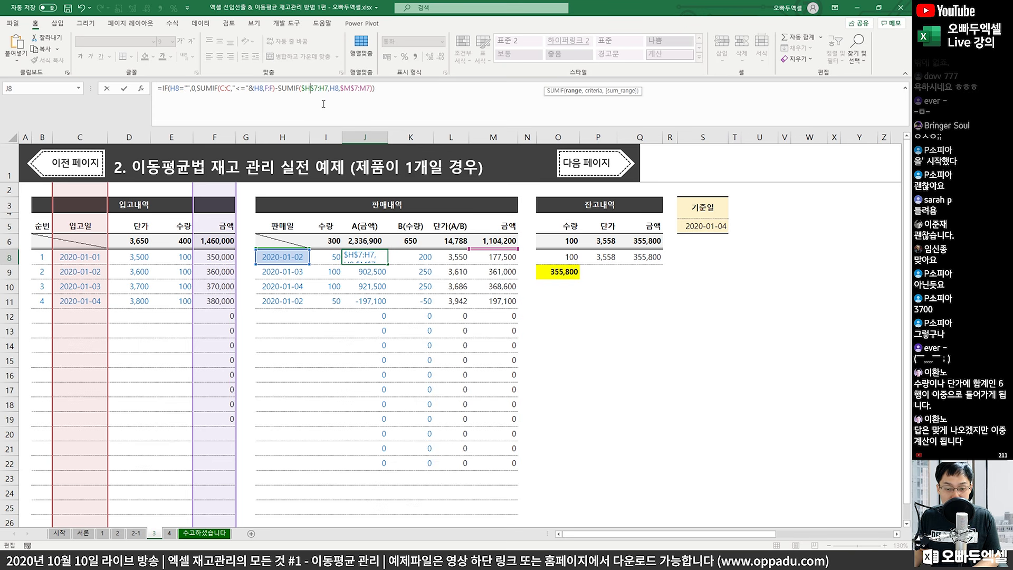
key("Return")
- In K8, change the subtracted SUM to a SUMIF with date range $H$7:H7 ahead of the $I$7:I7 quantity range
left_click(411, 257)
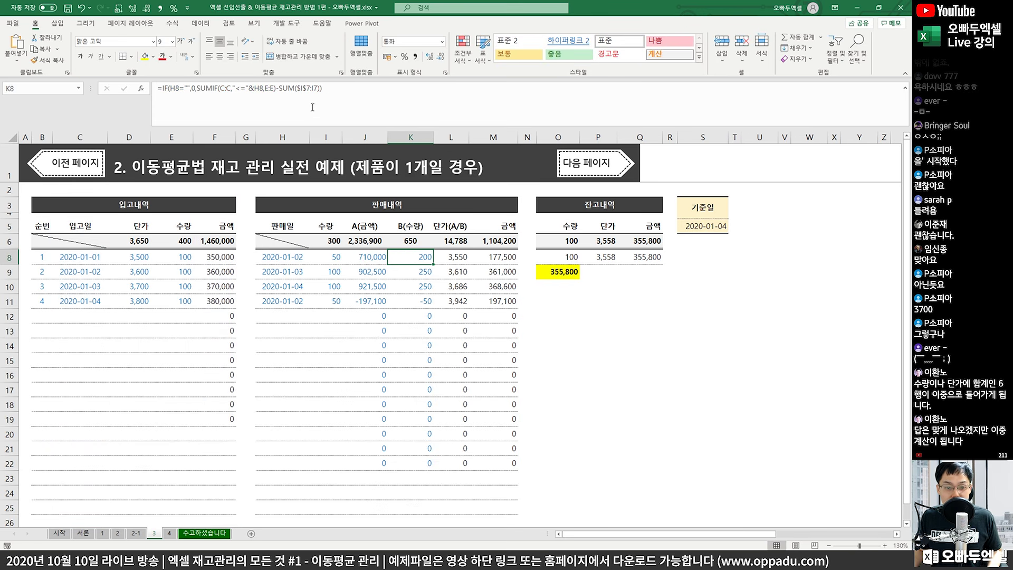
left_click(299, 89)
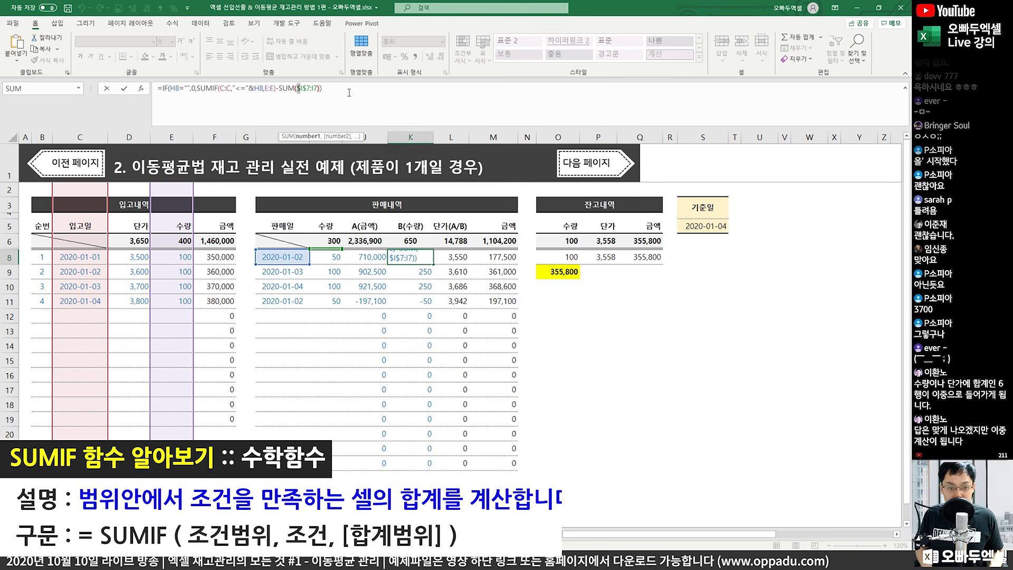
type("IF")
key("Right")
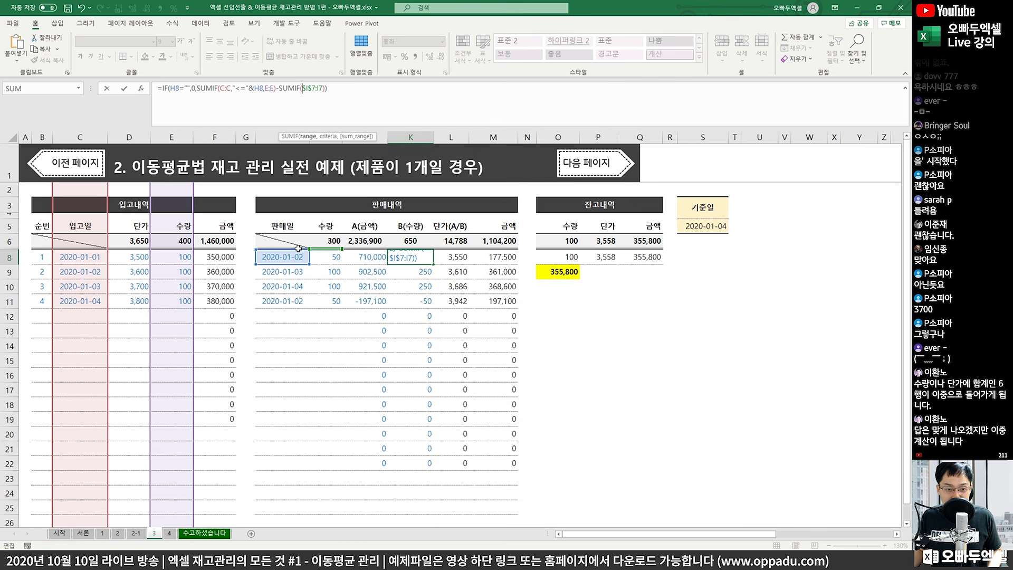
left_click(300, 248)
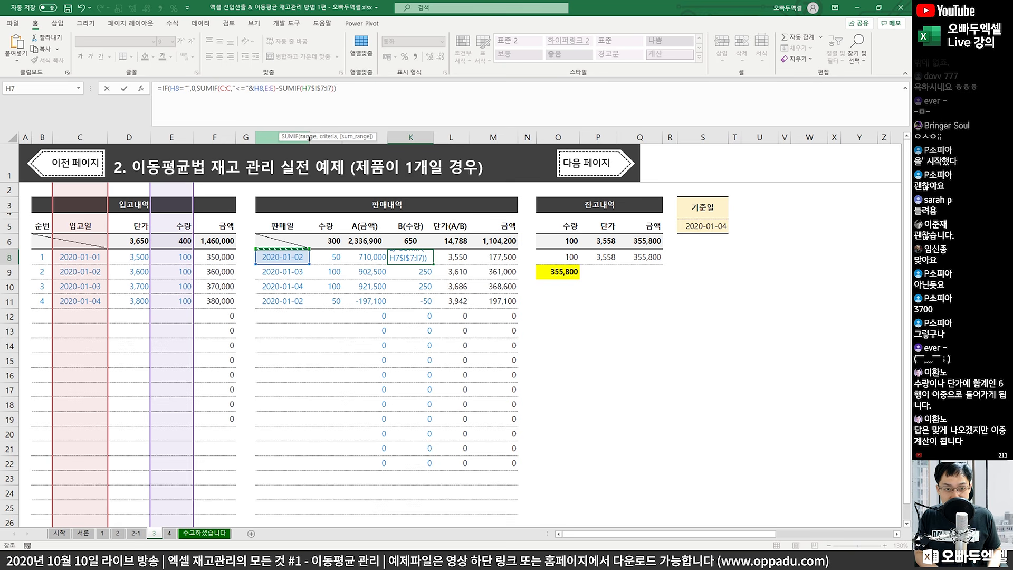
type(":H7,")
left_click(309, 88)
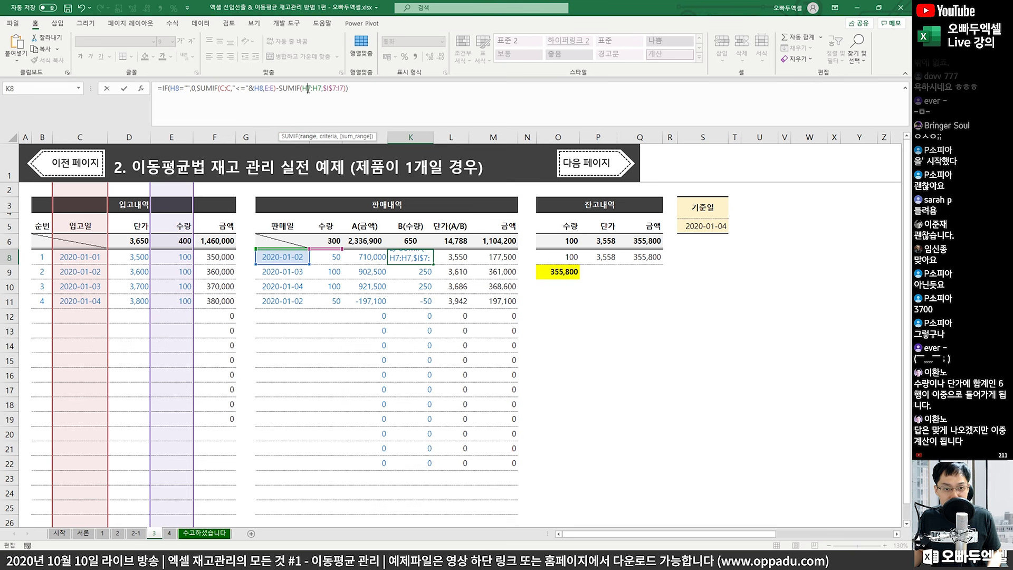
key("F4")
- Add H8 as the criterion of the subtracted SUMIF in K8, mark its ranges, and enter the formula
left_click(330, 88)
type("L")
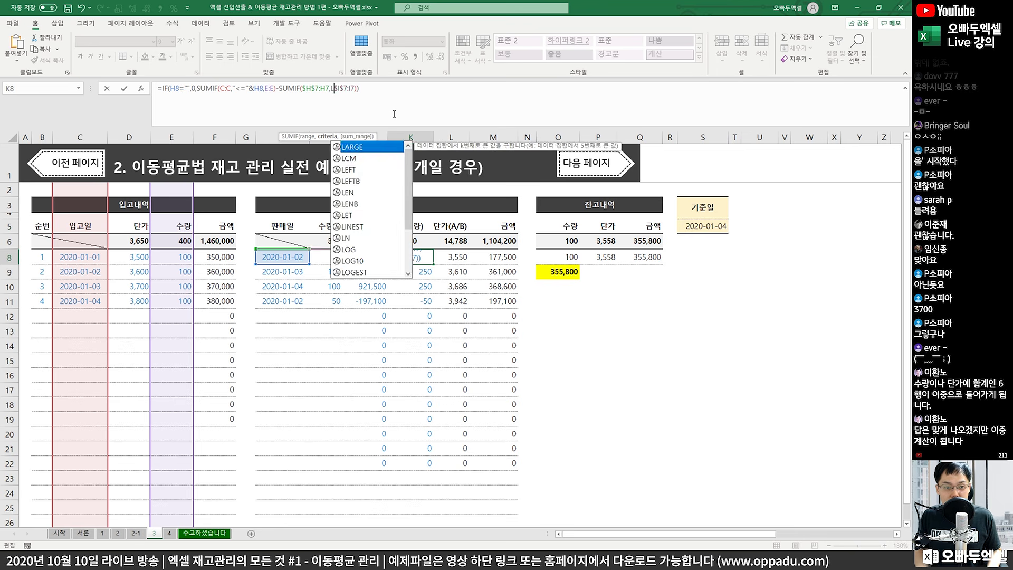
key("BackSpace")
type(",")
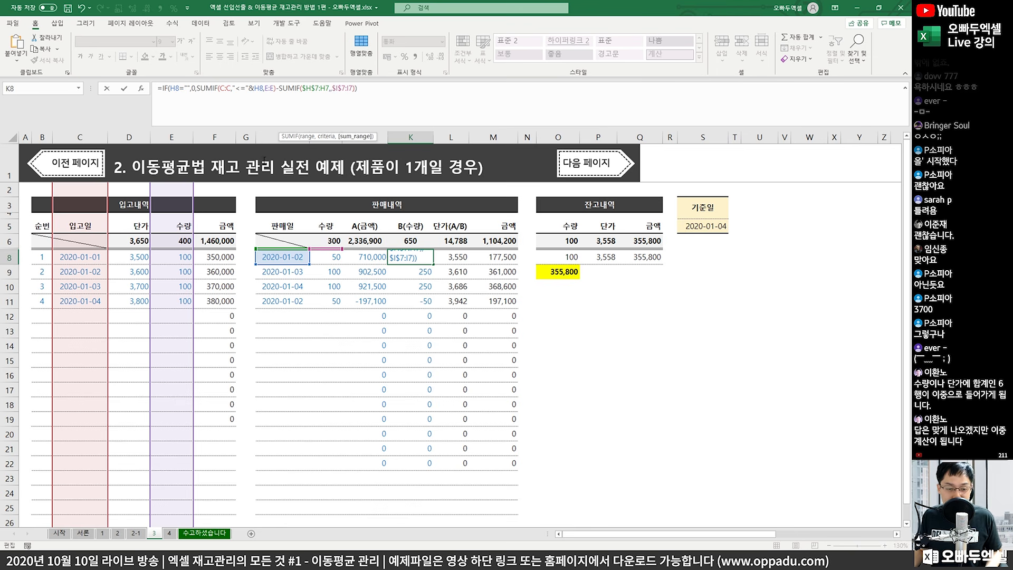
left_click(282, 257)
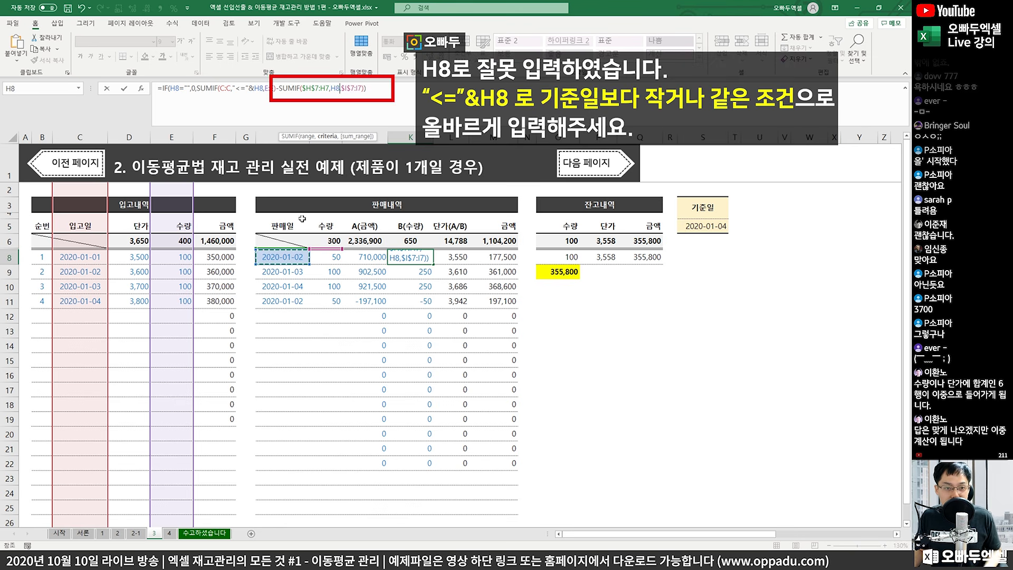
mouse_move(254, 245)
left_mouse_down()
mouse_move(310, 249)
mouse_move(311, 260)
mouse_move(259, 253)
mouse_move(320, 264)
mouse_move(306, 253)
mouse_move(344, 248)
left_mouse_up()
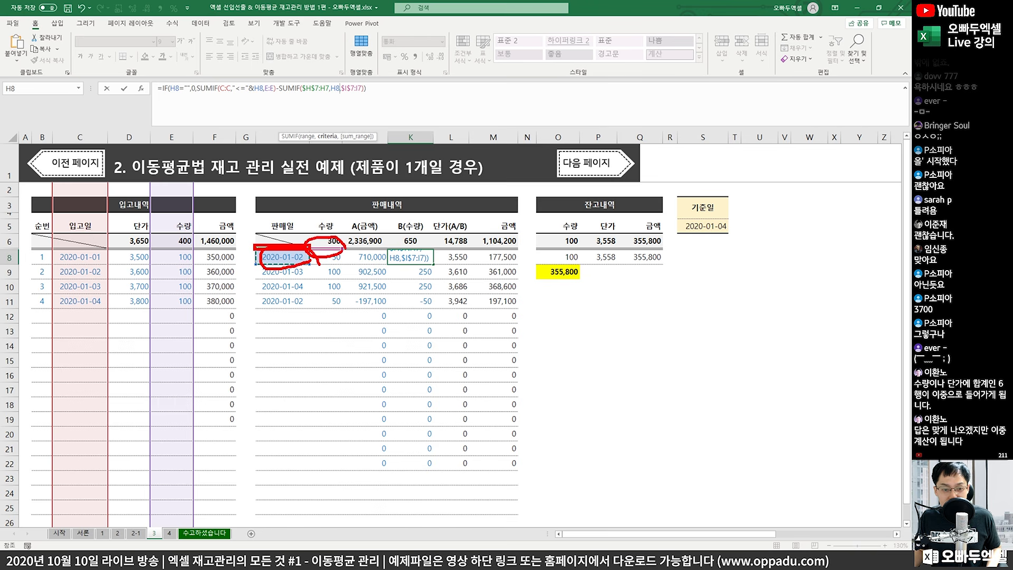
key("Escape")
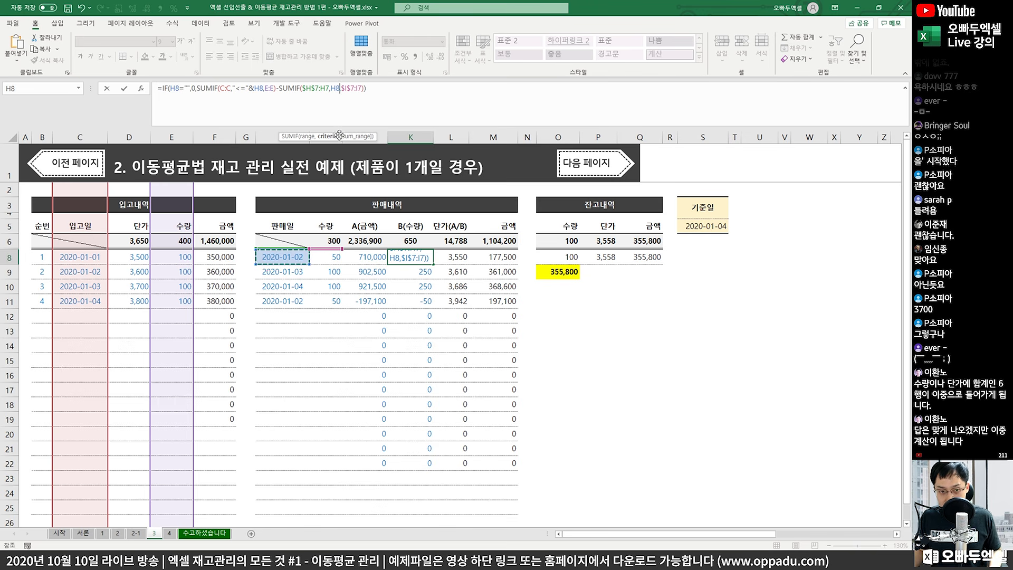
key("Return")
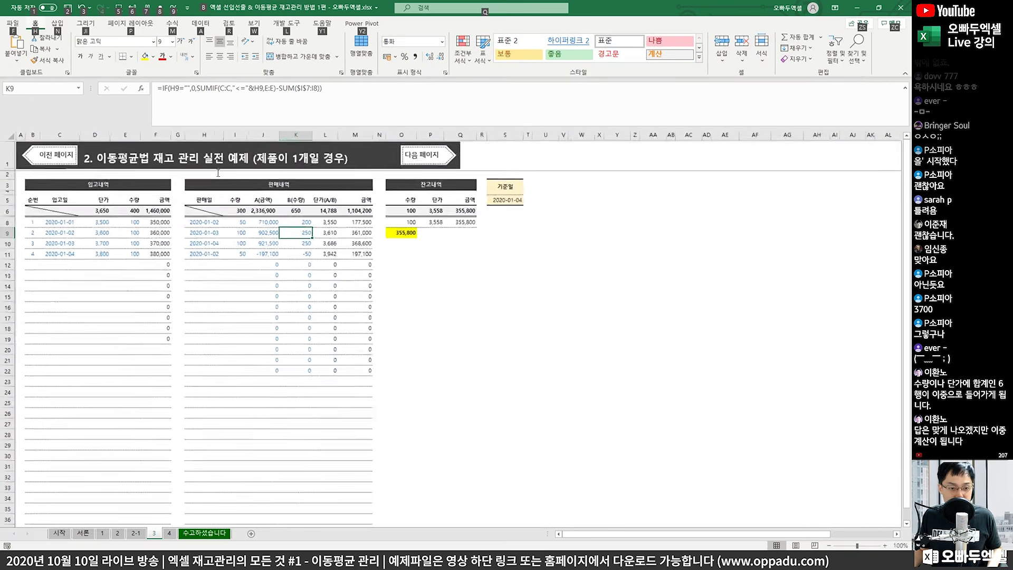
- Fill the J8:K8 formulas down through row 22 of the sales table
key("alt")
left_click_drag(352, 258, 420, 459)
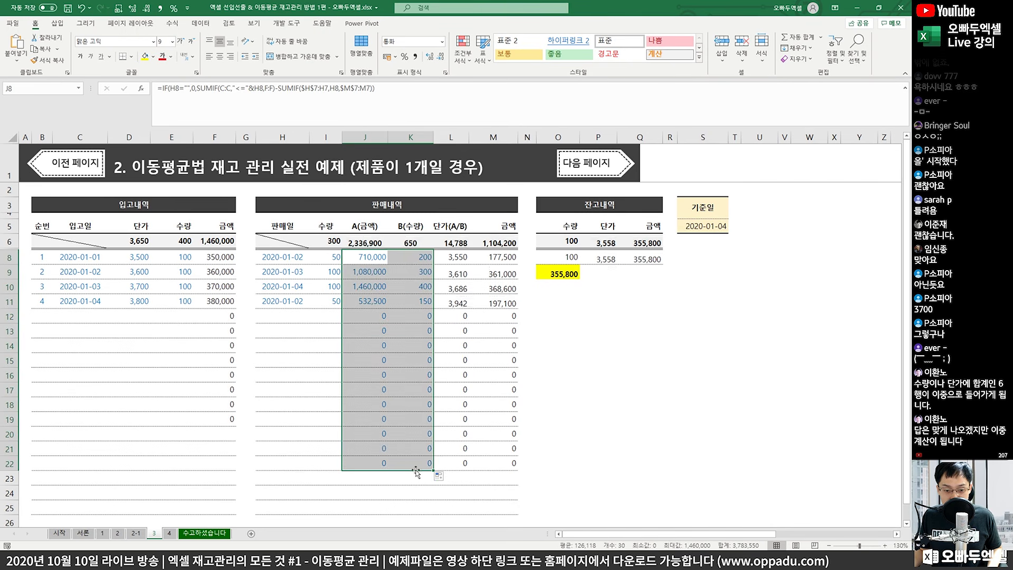
left_click(385, 317)
- Inspect the filled K11 and J11 formulas, checking the criterion of the subtracted SUMIF
left_click(407, 302)
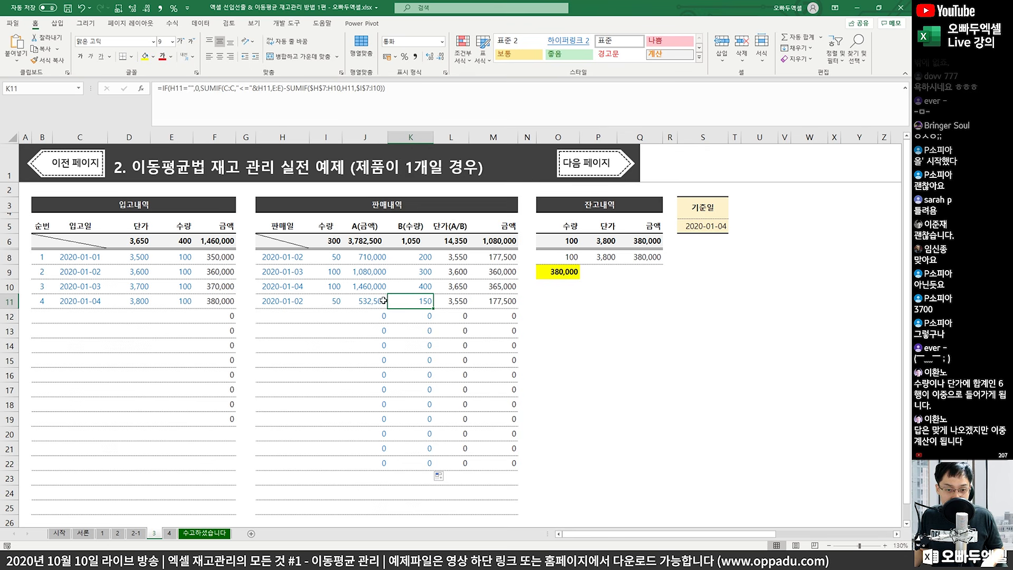
double_click(376, 298)
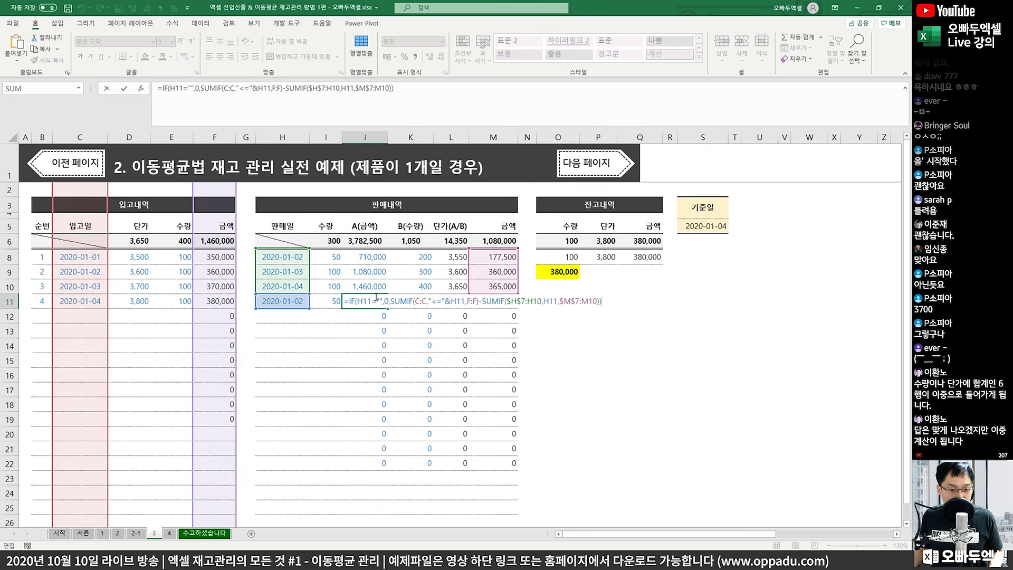
left_click(417, 298)
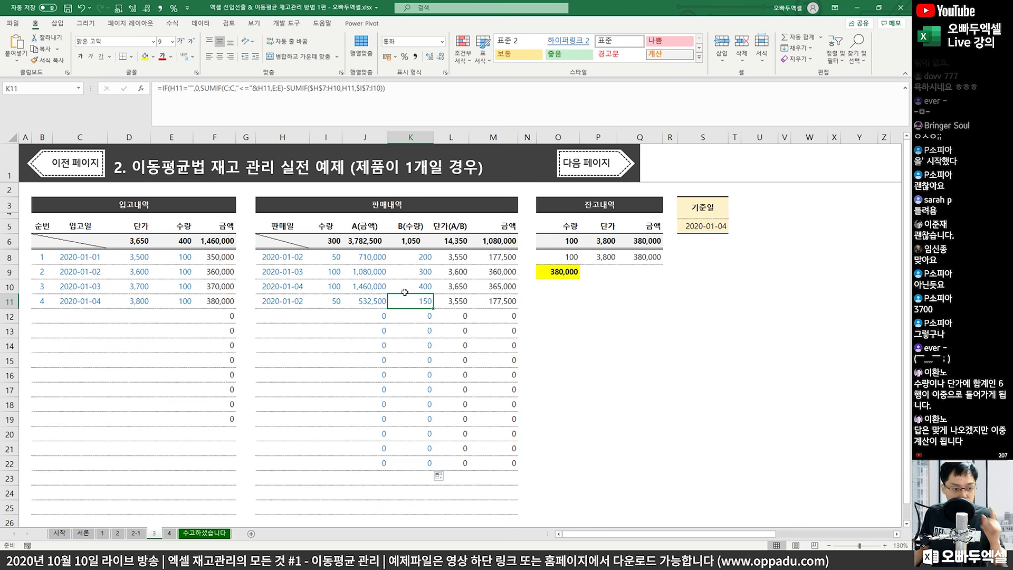
- In K11, change the criterion of the subtracted SUMIF to "<="&H11
left_click(359, 89)
left_click(346, 88)
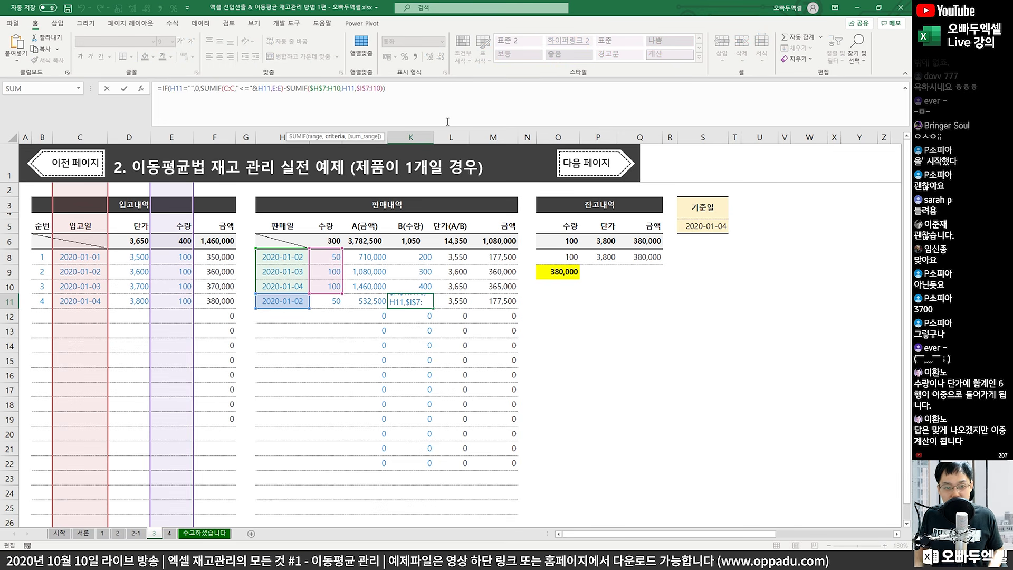
type("\"<=\"&")
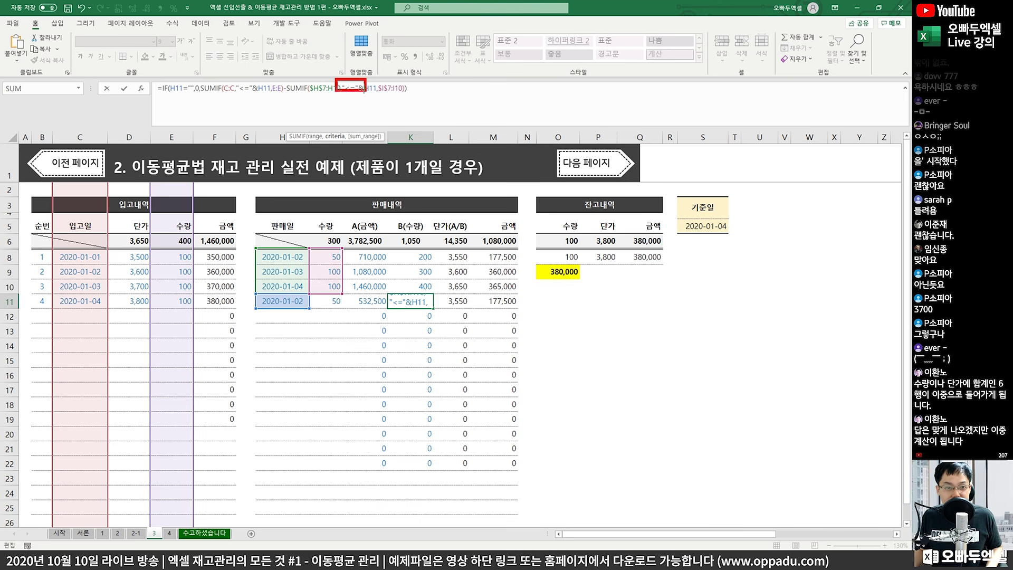
key("Return")
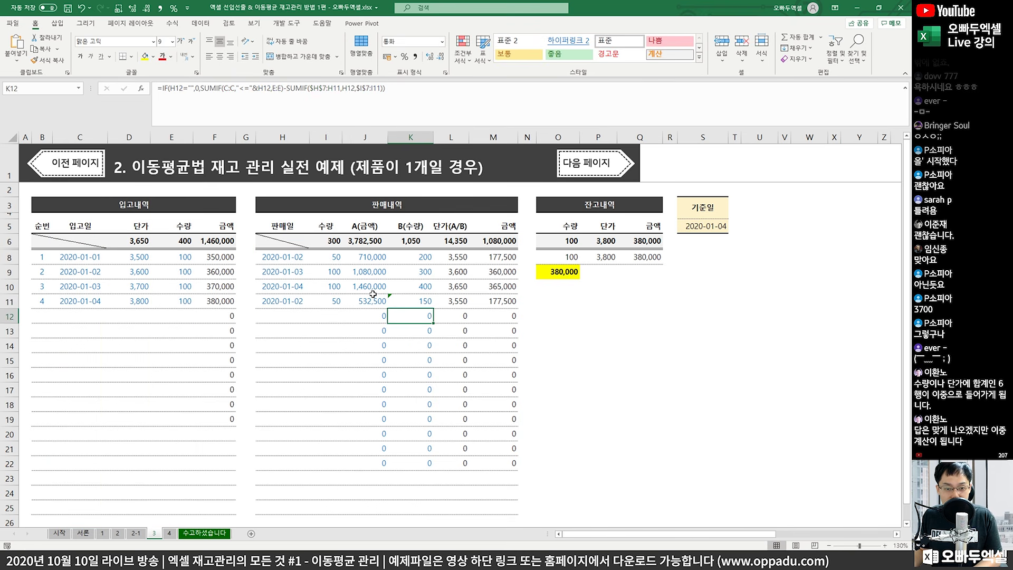
- In J11, change the criterion of the subtracted SUMIF to "<="&H11
left_click(372, 299)
left_click(342, 90)
type("\"<=\"&")
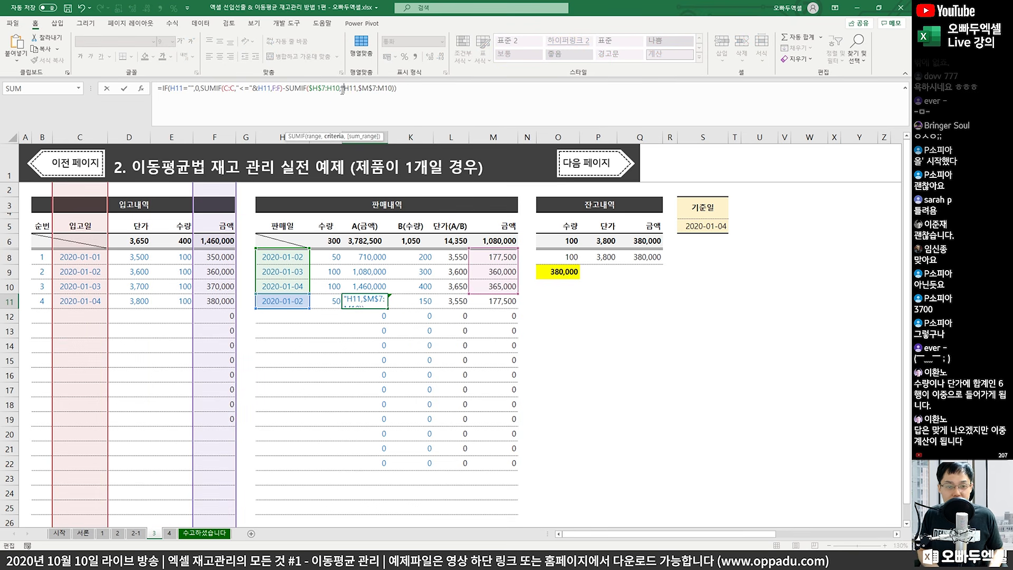
key("Return")
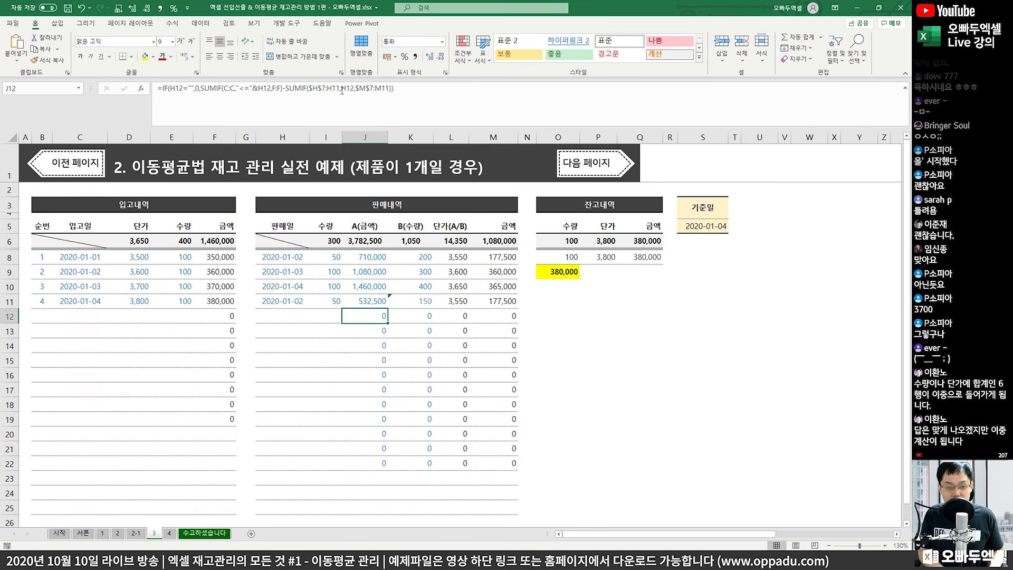
- Copy the corrected J11:K11 formulas across rows 8 to 22 of the sales table
left_click_drag(369, 301, 433, 254)
left_click(421, 285)
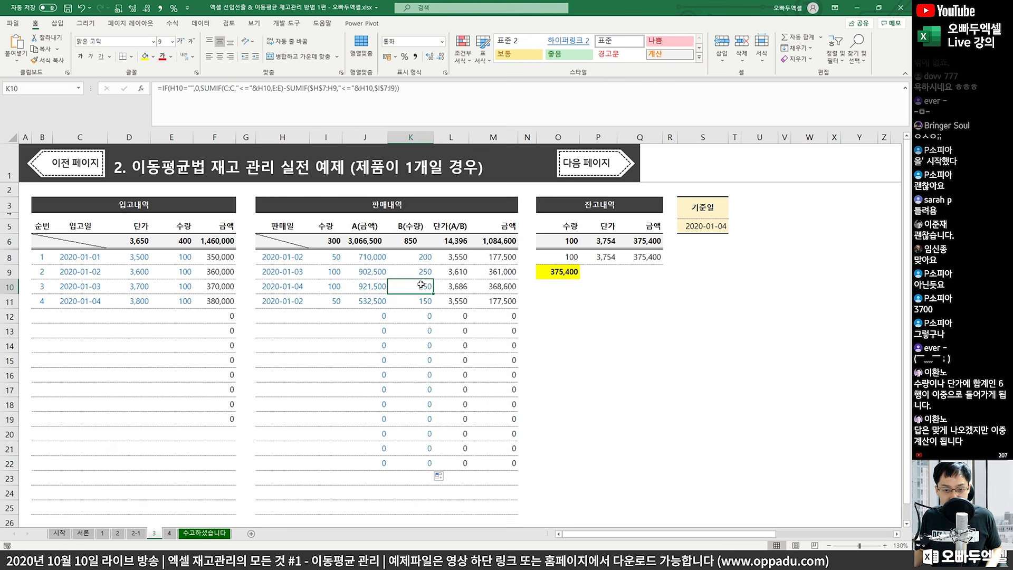
- Check the recalculated amounts, quantities and unit prices in the sales rows of the single-product example
left_click(437, 257)
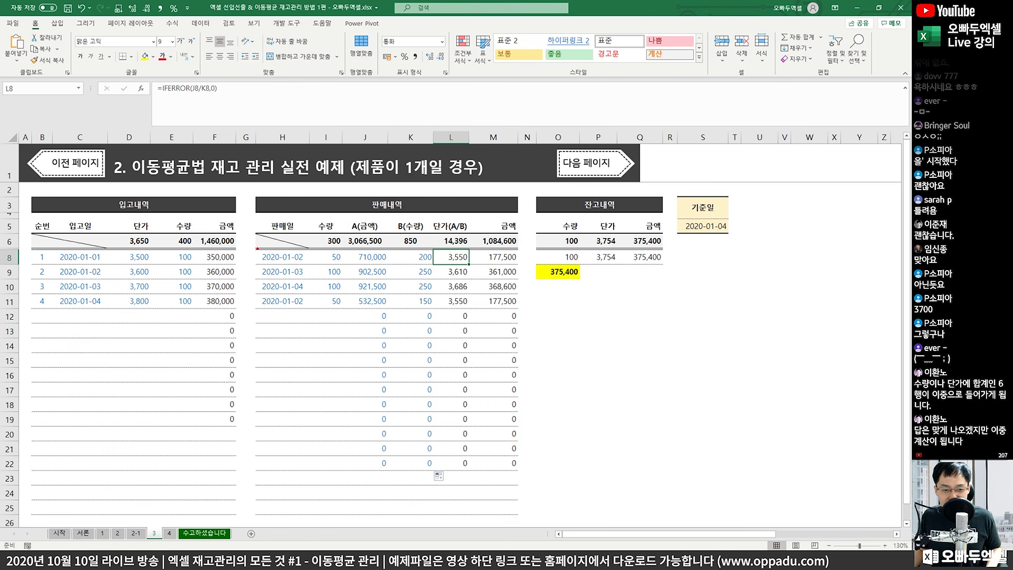
left_click_drag(254, 249, 522, 264)
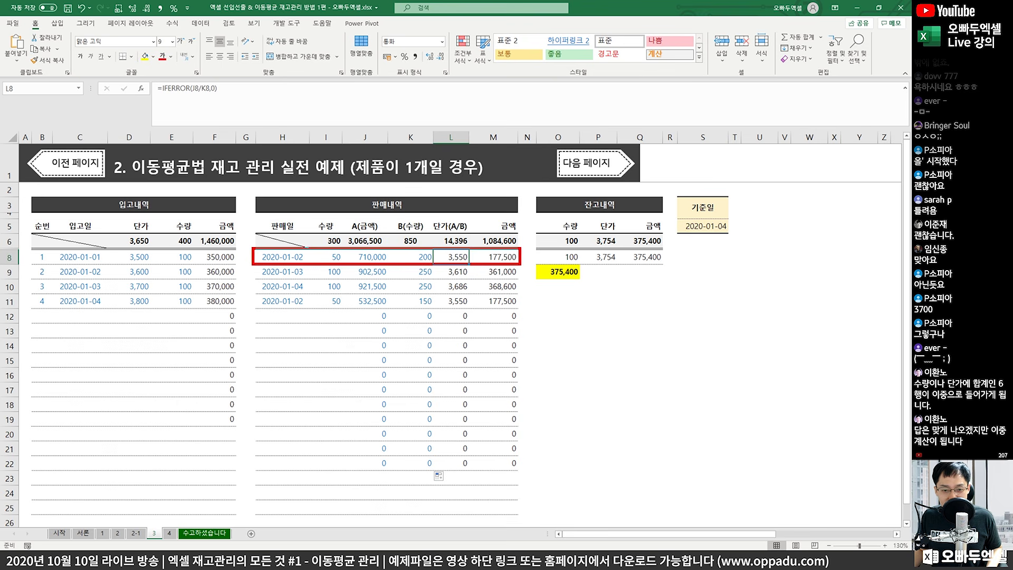
key("Escape")
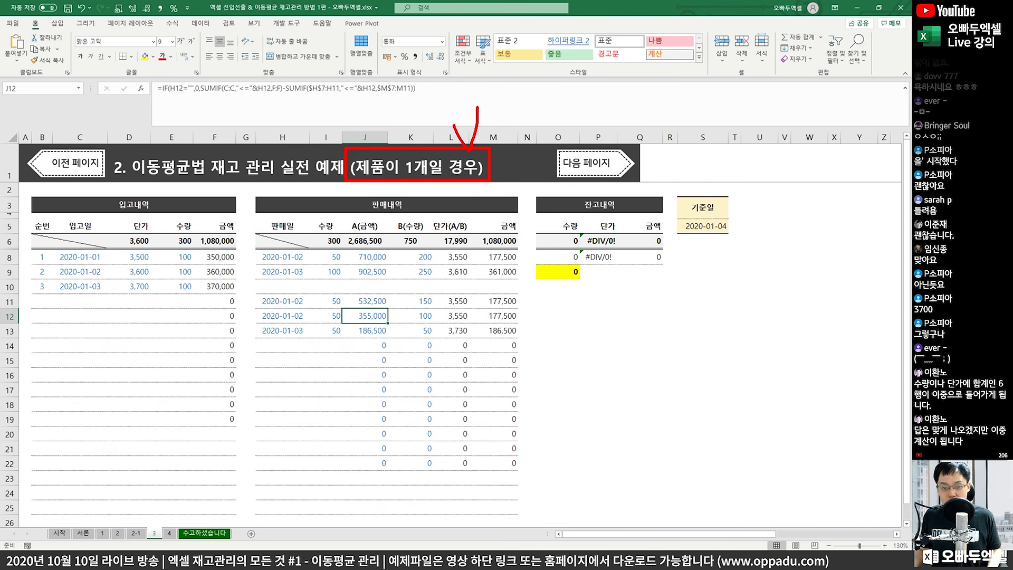
key("Escape")
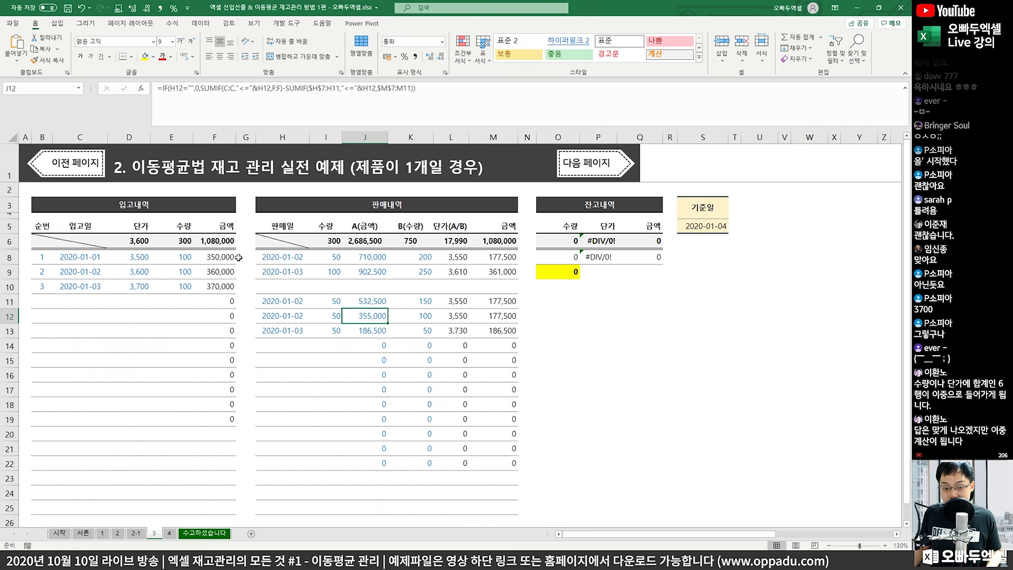
mouse_move(413, 185)
left_mouse_down()
mouse_move(338, 171)
mouse_move(465, 157)
mouse_move(411, 191)
left_mouse_up()
key("Escape")
- Go to sheet 4, the multi-product example, and examine the product names in its 잔고내역 table
left_click(169, 533)
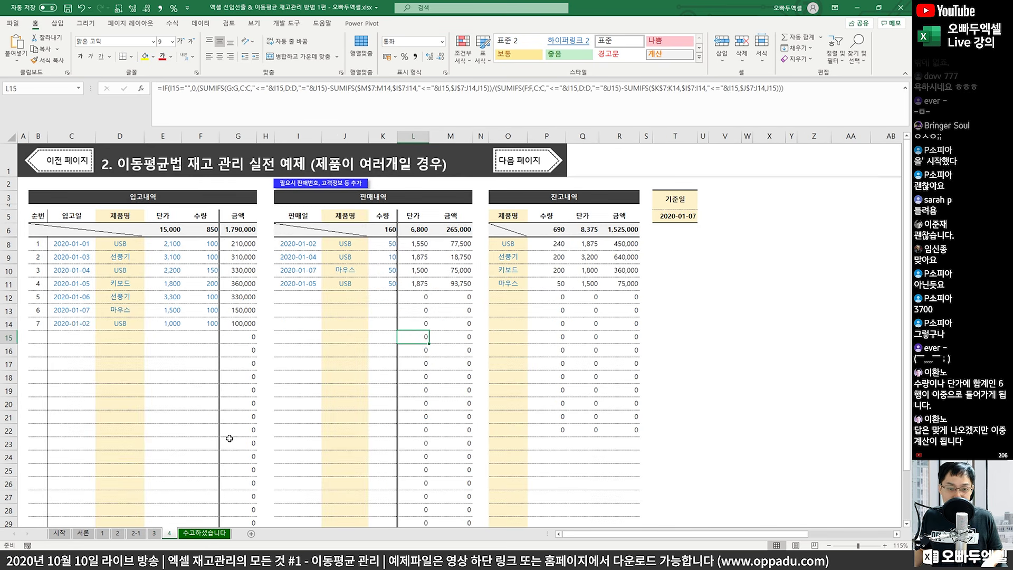
mouse_move(490, 230)
left_mouse_down()
mouse_move(512, 242)
mouse_move(516, 255)
mouse_move(503, 266)
mouse_move(530, 291)
mouse_move(488, 212)
mouse_move(474, 259)
mouse_move(483, 236)
left_mouse_up()
left_click_drag(468, 259, 500, 248)
left_click_drag(473, 284, 491, 257)
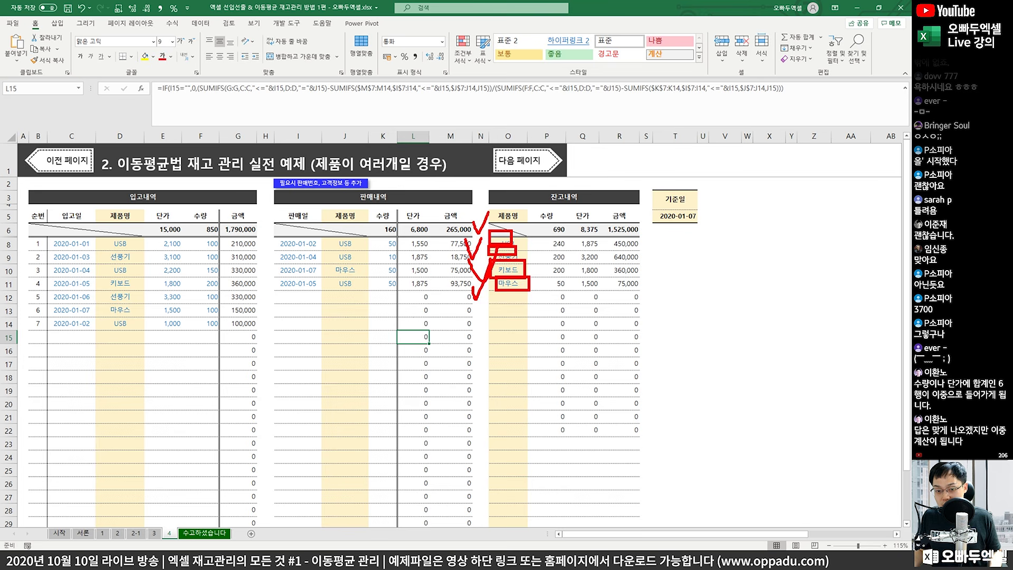
key("Escape")
- Inspect the SUMIFS unit-price formula in L8 of the multi-product sales table, leaving it unedited
left_click(327, 244)
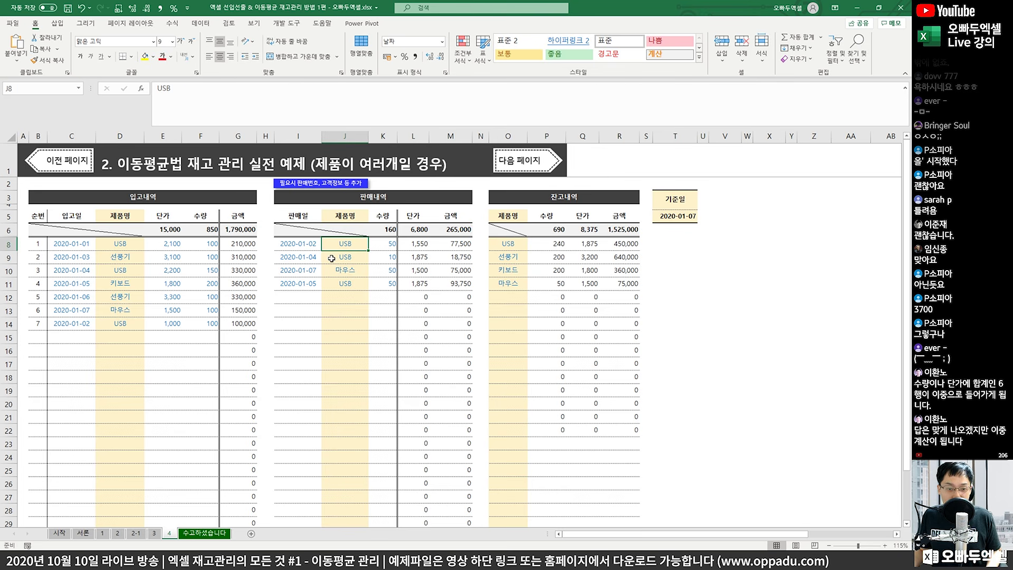
left_click(420, 243)
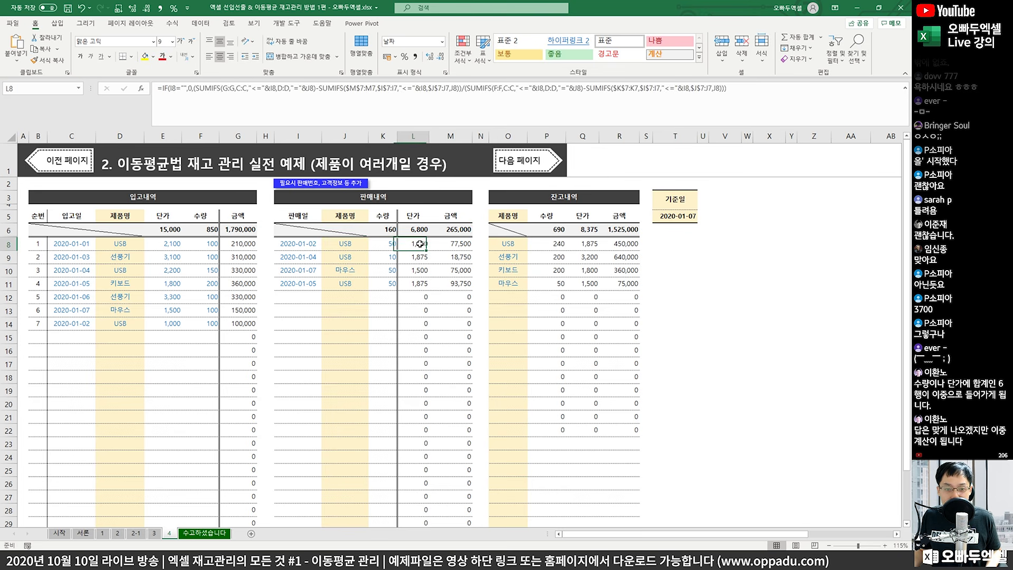
left_click(385, 111)
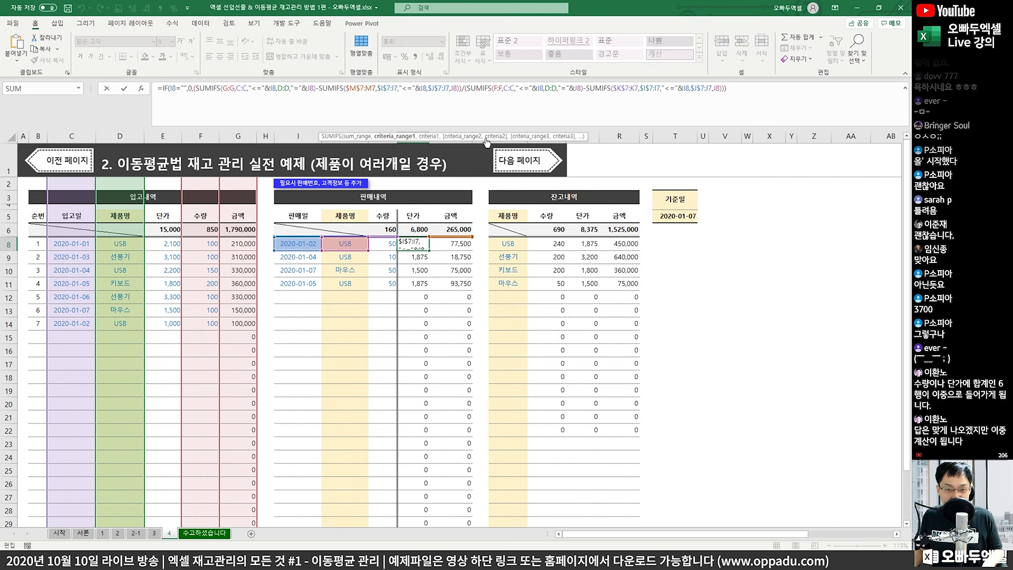
left_click(486, 101)
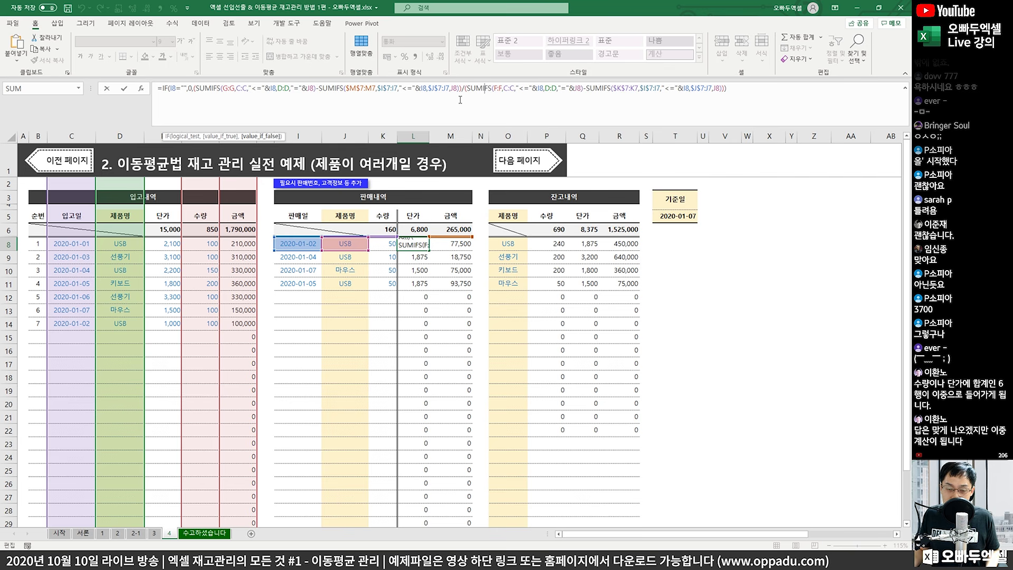
key("Escape")
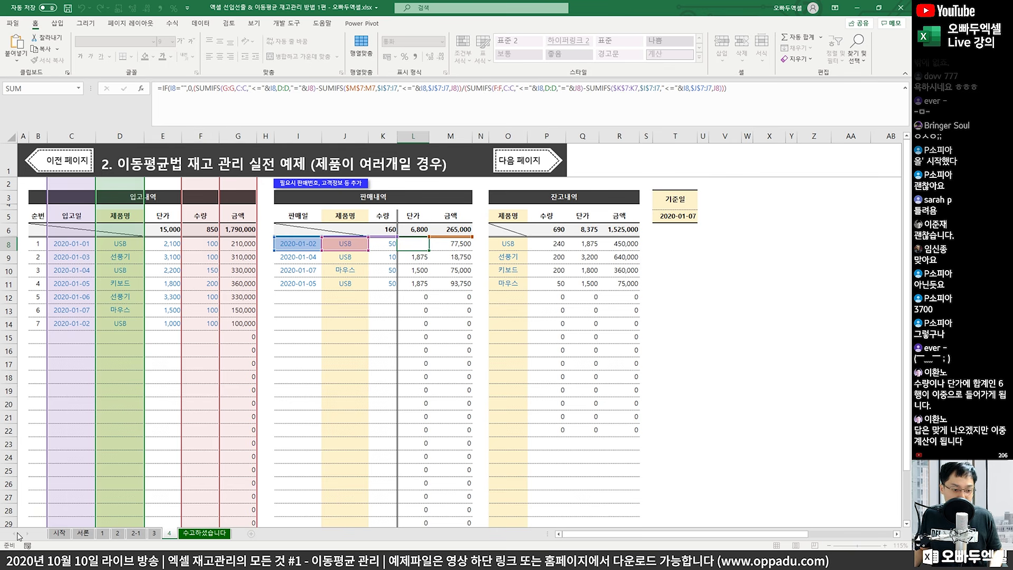
- Return to sheet 3 and review the A(금액) and B(수량) helper columns for comparison
left_click(154, 533)
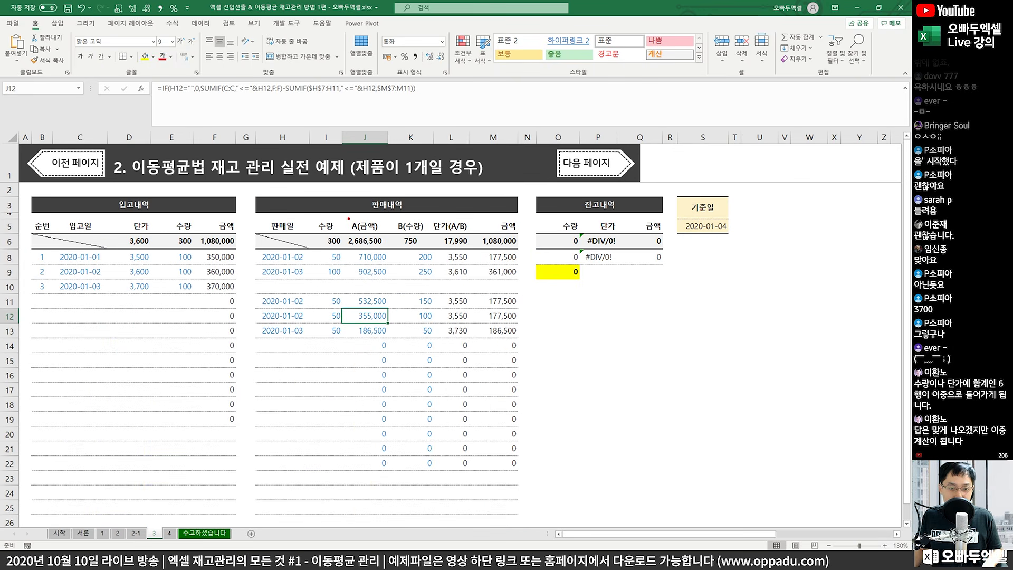
mouse_move(348, 218)
left_mouse_down()
mouse_move(398, 288)
mouse_move(390, 306)
left_mouse_up()
mouse_move(393, 208)
left_mouse_down()
mouse_move(432, 278)
mouse_move(393, 289)
left_mouse_up()
mouse_move(393, 183)
left_mouse_down()
mouse_move(403, 190)
mouse_move(416, 167)
left_mouse_up()
left_click_drag(349, 185, 368, 185)
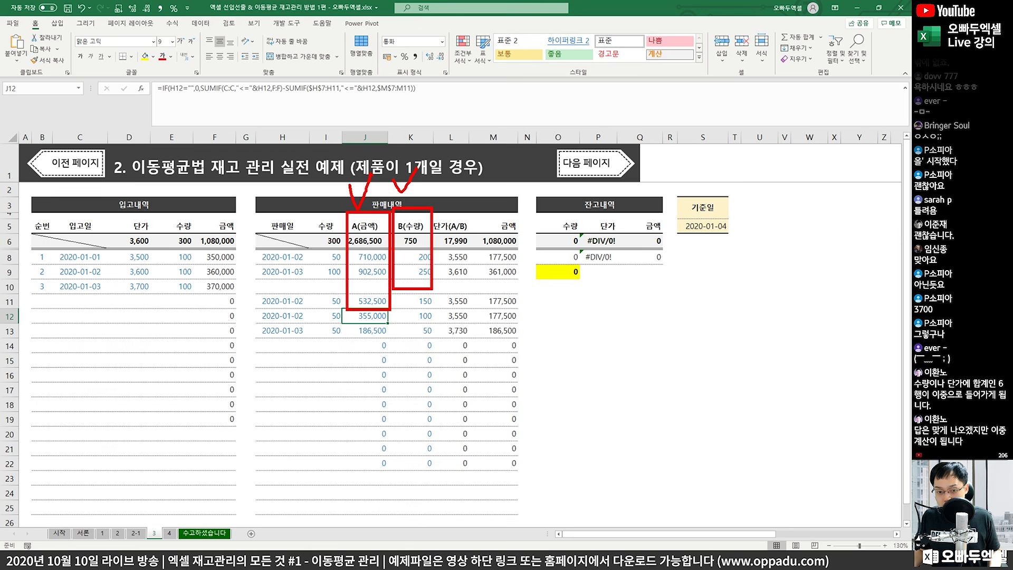
key("Escape")
- Reopen the L8 formula on sheet 4 and identify its amount part and quantity part
left_click(170, 533)
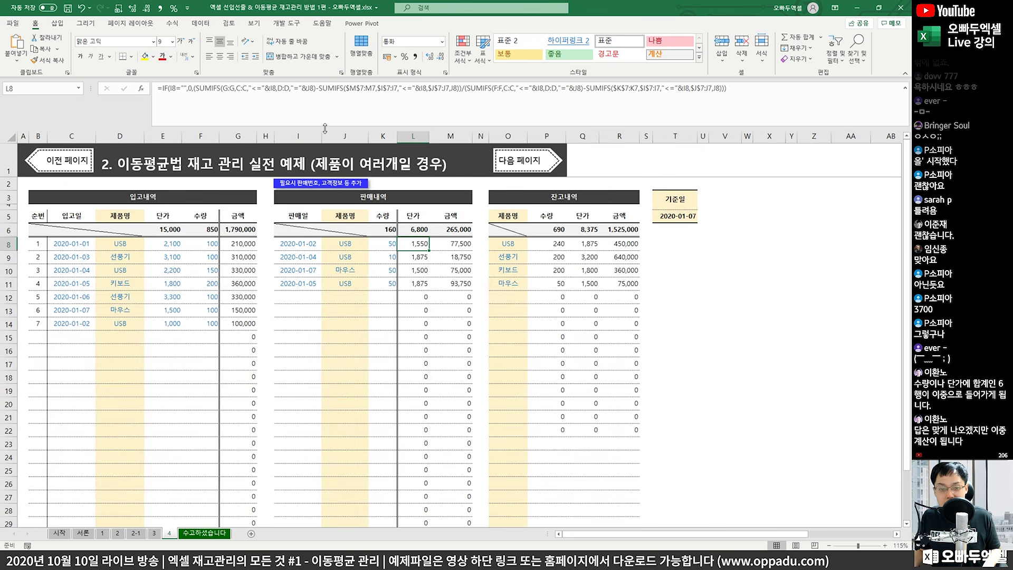
left_click(344, 96)
left_click(348, 89)
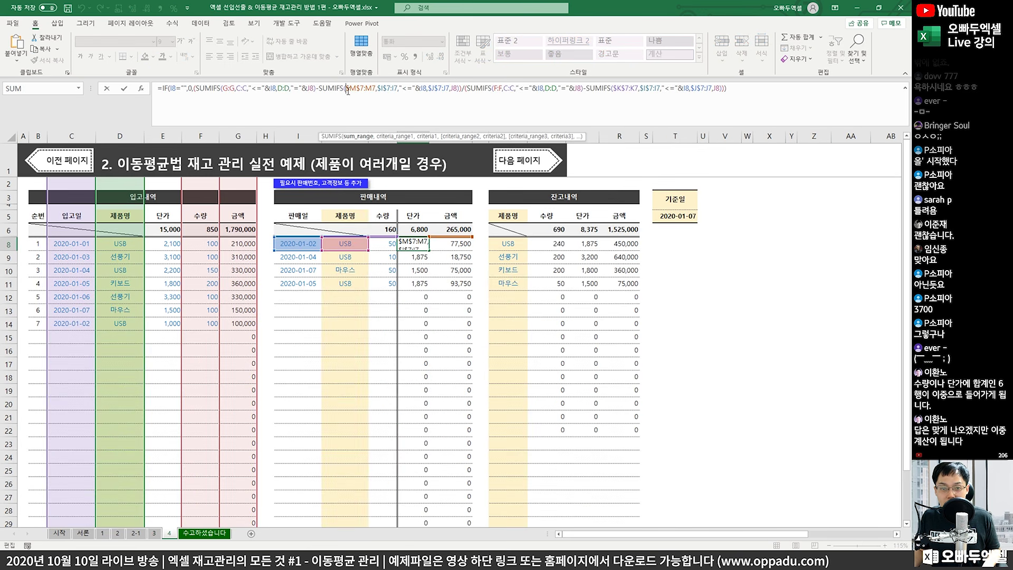
left_click_drag(194, 78, 464, 98)
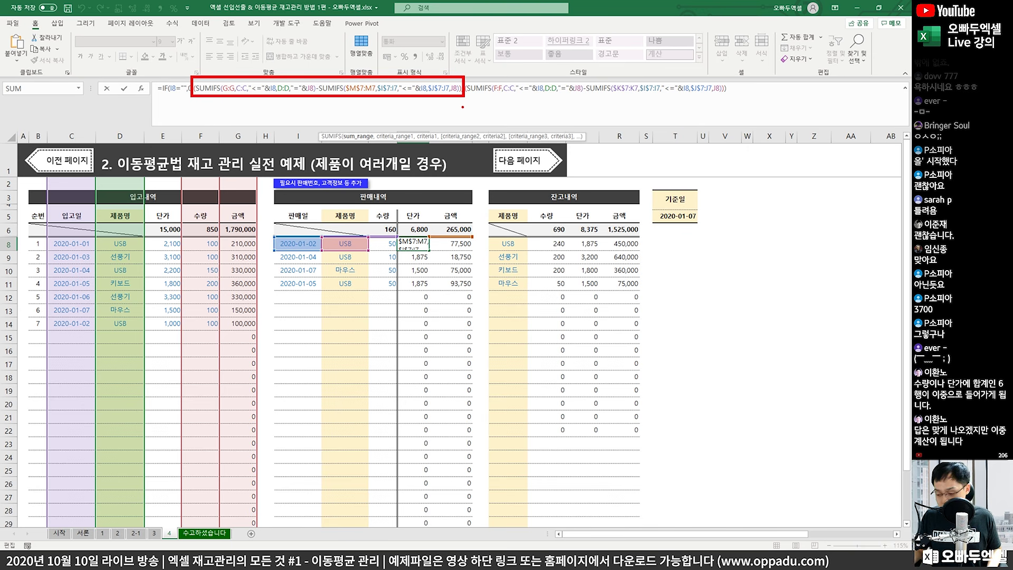
mouse_move(362, 119)
left_mouse_down()
mouse_move(378, 137)
mouse_move(401, 112)
mouse_move(420, 131)
left_mouse_up()
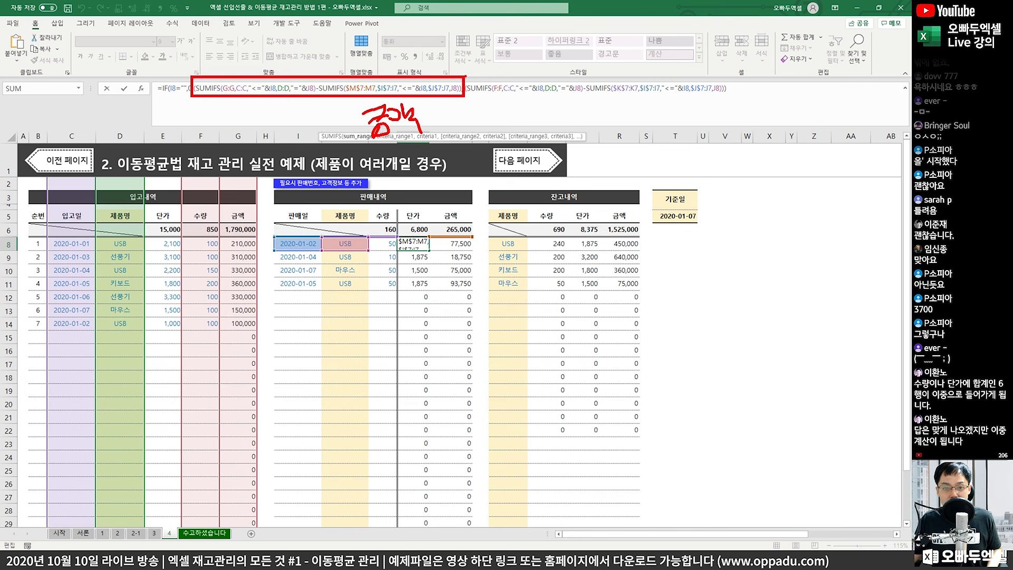
mouse_move(463, 75)
left_mouse_down()
mouse_move(531, 100)
mouse_move(708, 106)
mouse_move(741, 93)
left_mouse_up()
left_click(628, 112)
left_click_drag(650, 99, 653, 112)
left_click_drag(642, 113, 641, 123)
left_click_drag(652, 104, 659, 116)
left_click_drag(660, 100, 661, 117)
left_click_drag(655, 119, 658, 127)
left_click_drag(497, 94, 428, 199)
mouse_move(423, 186)
left_mouse_down()
mouse_move(444, 196)
mouse_move(403, 264)
mouse_move(442, 267)
left_mouse_up()
left_click(438, 254)
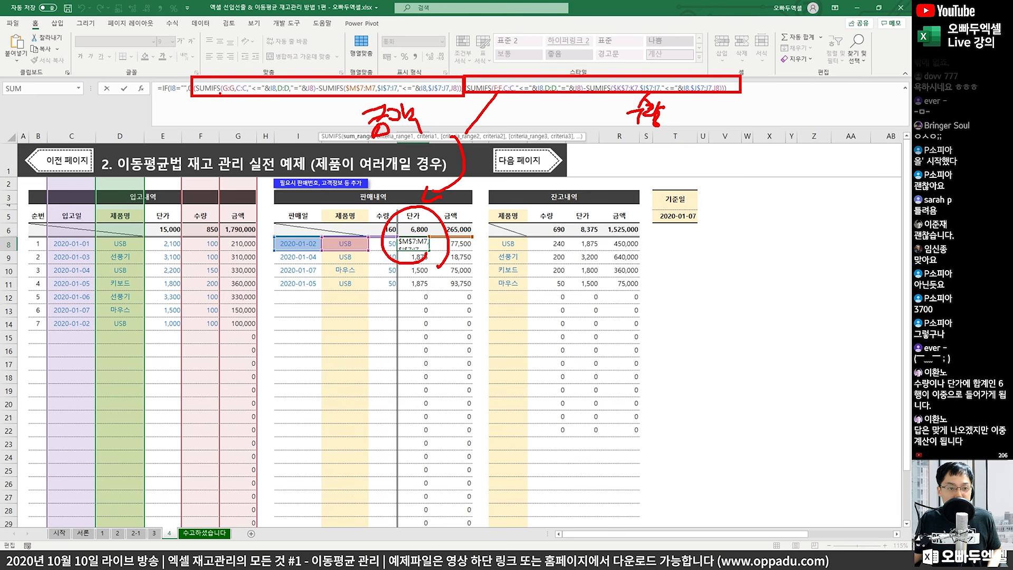
- Trace the first SUMIFS in L8 through its amount, receipt-date and product-name ranges and the matching sale date and product
mouse_move(216, 103)
left_mouse_down()
mouse_move(194, 79)
mouse_move(220, 94)
mouse_move(189, 136)
mouse_move(214, 112)
mouse_move(229, 132)
left_mouse_up()
mouse_move(233, 109)
left_mouse_down()
mouse_move(235, 135)
mouse_move(242, 120)
left_mouse_up()
left_click_drag(250, 113, 241, 136)
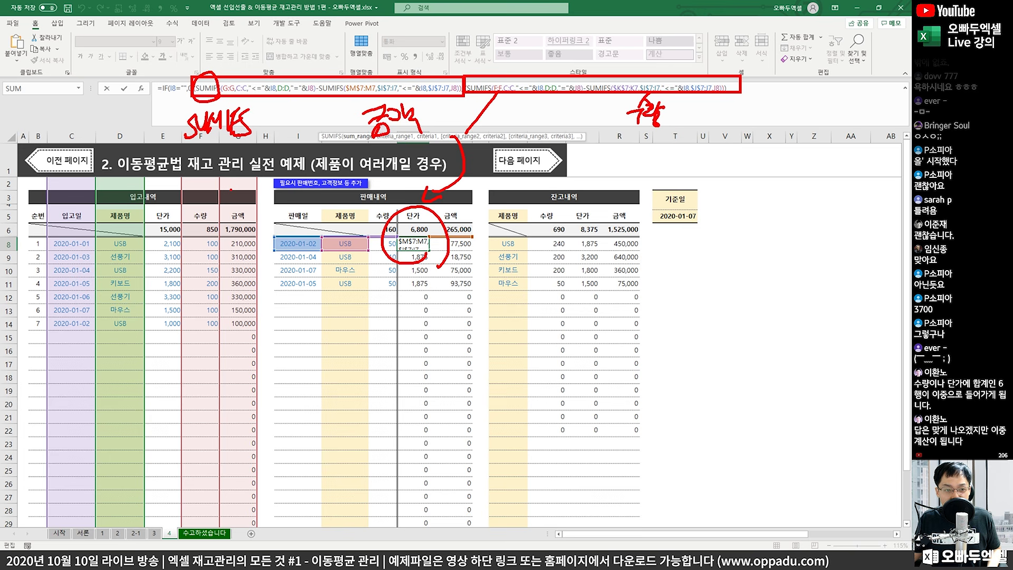
mouse_move(221, 164)
left_mouse_down()
mouse_move(220, 242)
mouse_move(258, 380)
mouse_move(221, 163)
left_mouse_up()
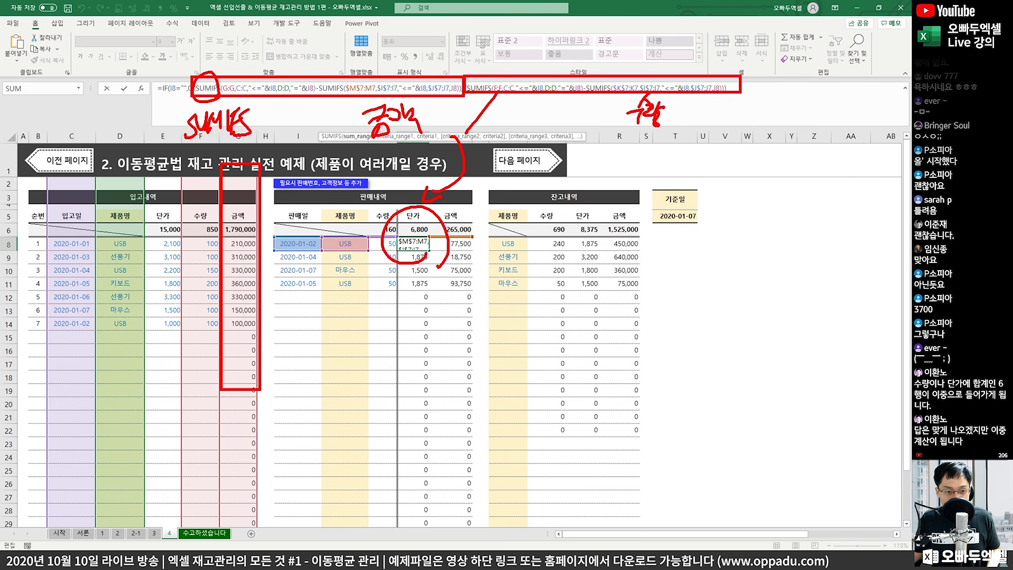
mouse_move(79, 162)
left_mouse_down()
mouse_move(47, 209)
mouse_move(47, 361)
mouse_move(103, 164)
left_mouse_up()
mouse_move(316, 248)
left_mouse_down()
mouse_move(282, 248)
mouse_move(321, 229)
mouse_move(315, 257)
left_mouse_up()
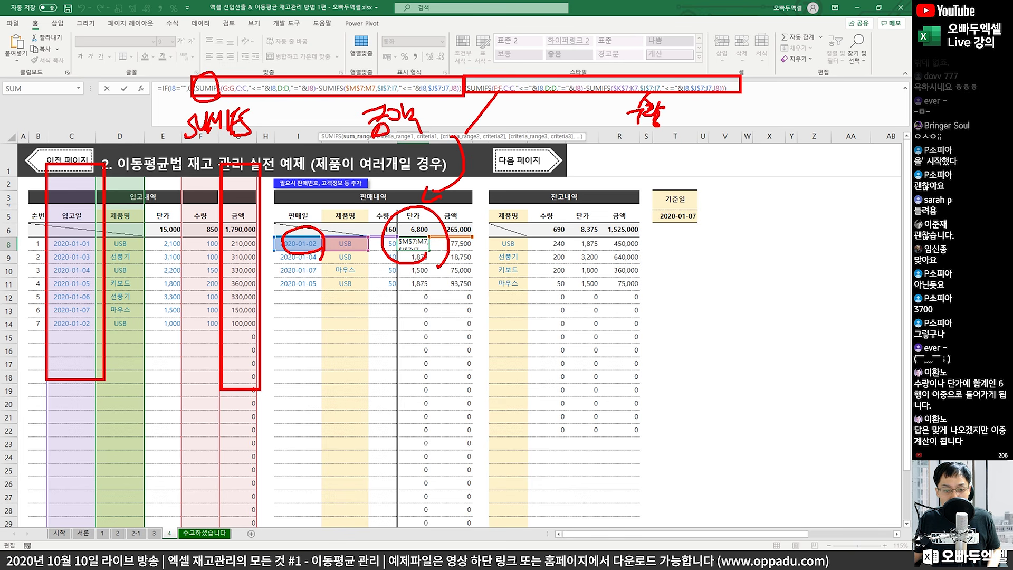
mouse_move(93, 165)
left_mouse_down()
mouse_move(147, 385)
mouse_move(93, 388)
left_mouse_up()
mouse_move(363, 247)
left_mouse_down()
mouse_move(358, 262)
mouse_move(344, 223)
mouse_move(378, 229)
left_mouse_up()
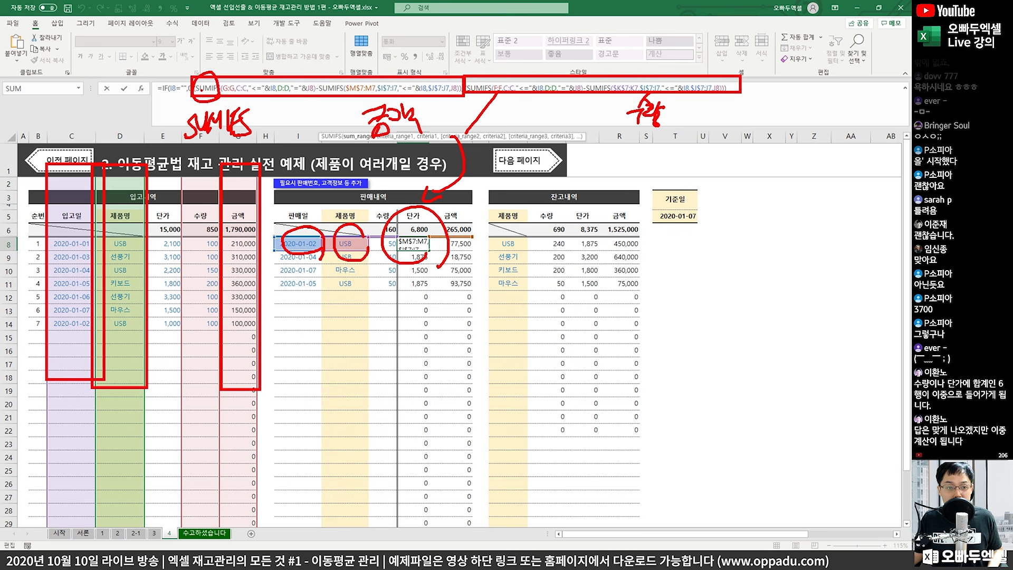
- Examine how the amount part of L8 subtracts the 판매내역 amounts from the 입고내역 amounts by date and product
mouse_move(184, 83)
left_mouse_down()
mouse_move(298, 108)
mouse_move(451, 108)
mouse_move(190, 82)
left_mouse_up()
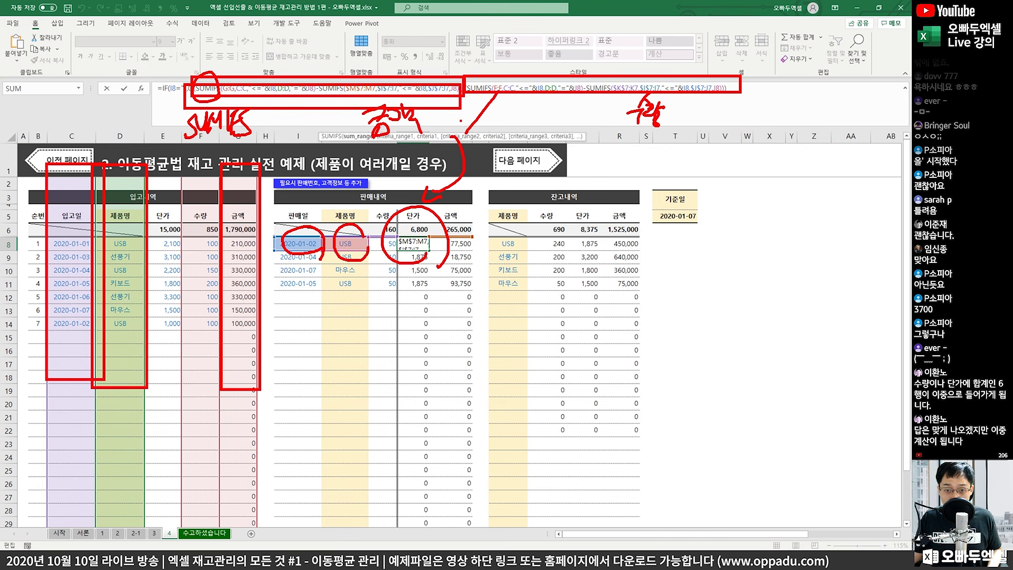
mouse_move(46, 168)
left_mouse_down()
mouse_move(60, 183)
mouse_move(90, 377)
left_mouse_up()
mouse_move(94, 165)
left_mouse_down()
mouse_move(142, 294)
mouse_move(158, 383)
left_mouse_up()
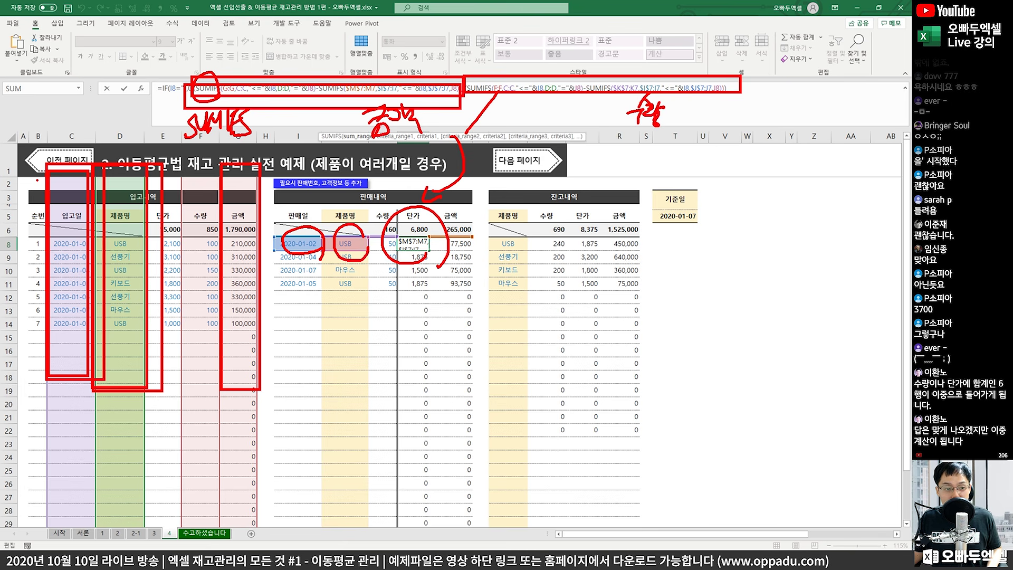
mouse_move(25, 145)
left_mouse_down()
mouse_move(152, 339)
mouse_move(265, 436)
left_mouse_up()
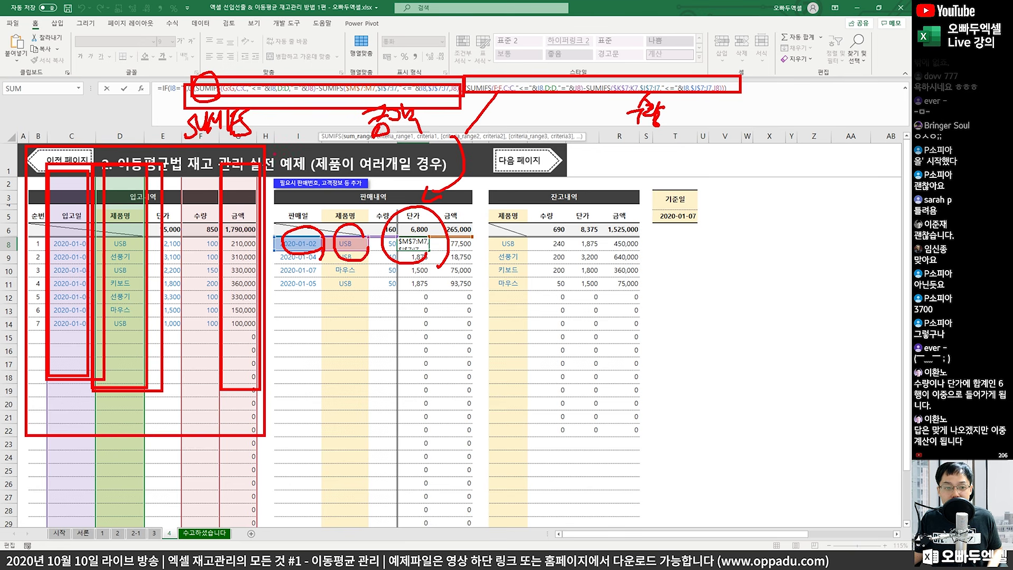
mouse_move(274, 144)
left_mouse_down()
mouse_move(378, 327)
mouse_move(449, 424)
mouse_move(477, 436)
left_mouse_up()
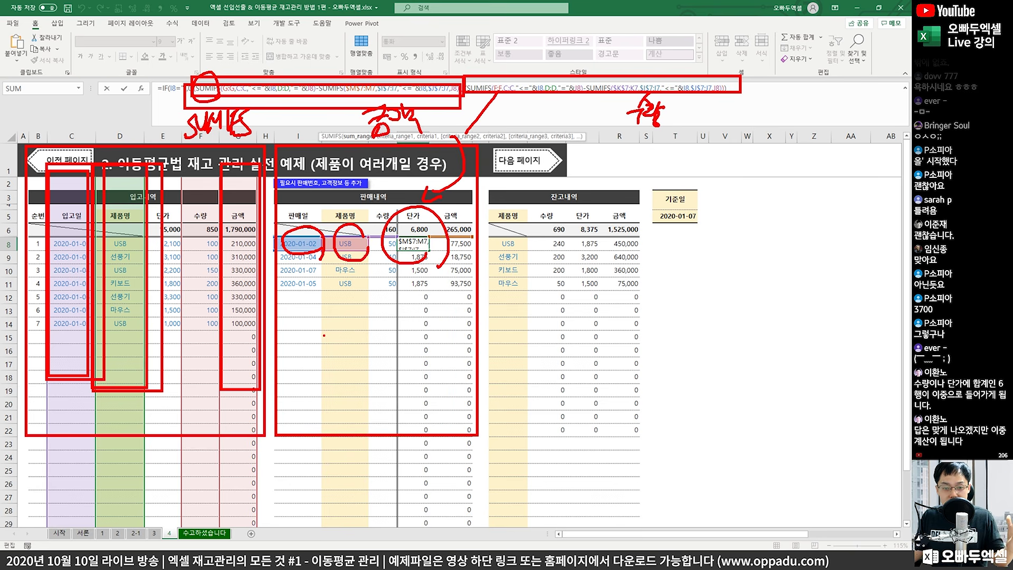
mouse_move(432, 294)
left_mouse_down()
mouse_move(411, 291)
mouse_move(432, 285)
left_mouse_up()
key("Escape")
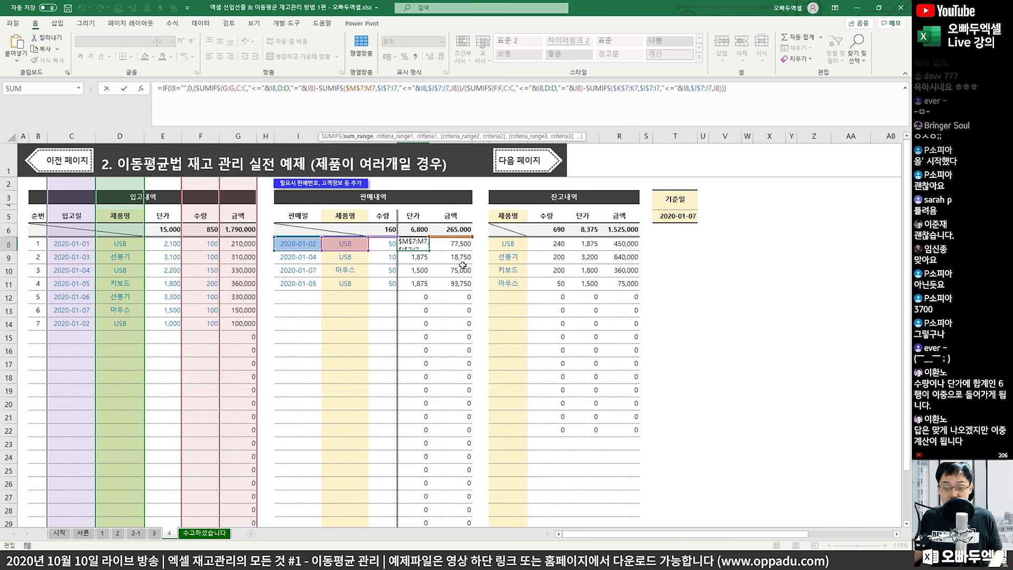
- Inspect the balance quantity formulas and the product name list in the 잔고내역 table
left_click(549, 257)
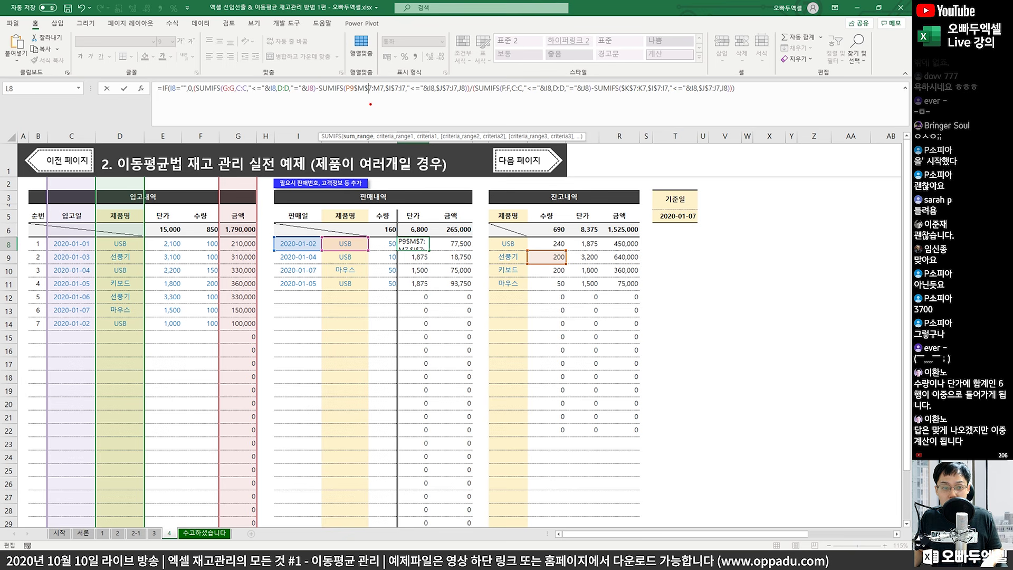
mouse_move(319, 95)
left_mouse_down()
mouse_move(241, 95)
mouse_move(293, 74)
mouse_move(296, 101)
left_mouse_up()
mouse_move(375, 102)
left_mouse_down()
mouse_move(336, 100)
mouse_move(457, 84)
left_mouse_up()
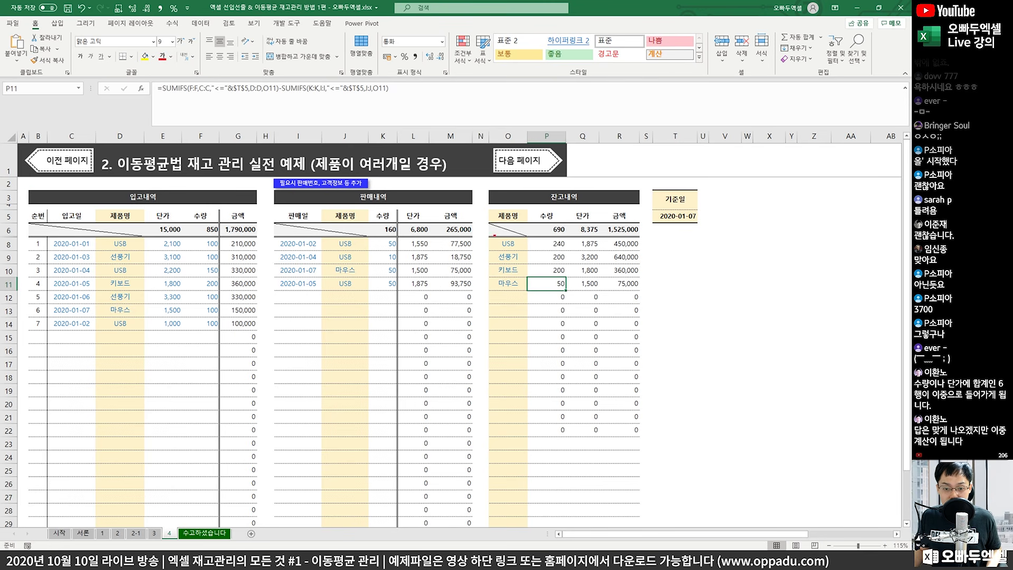
left_click_drag(489, 208, 528, 297)
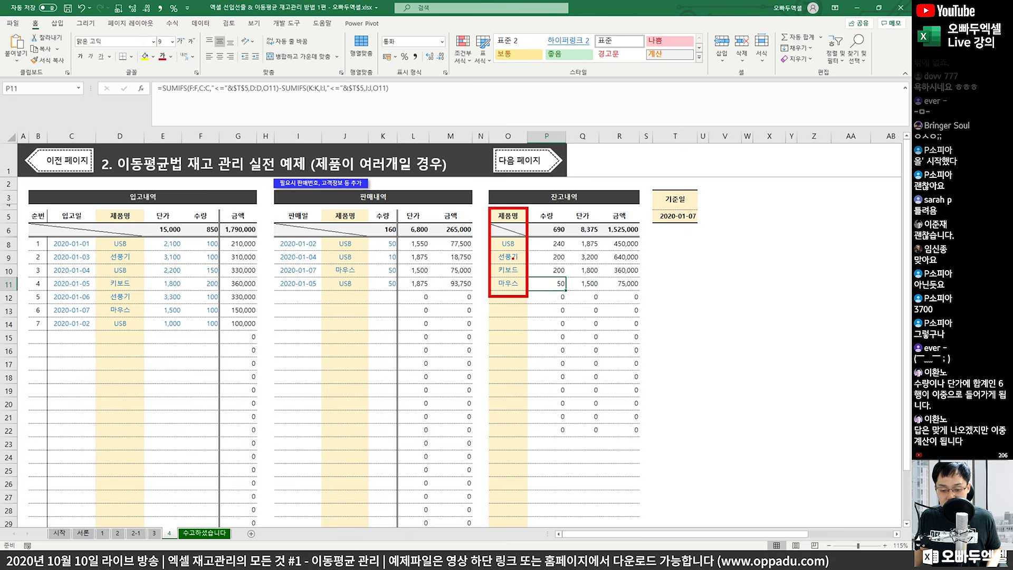
mouse_move(477, 194)
left_mouse_down()
mouse_move(481, 210)
mouse_move(490, 184)
left_mouse_up()
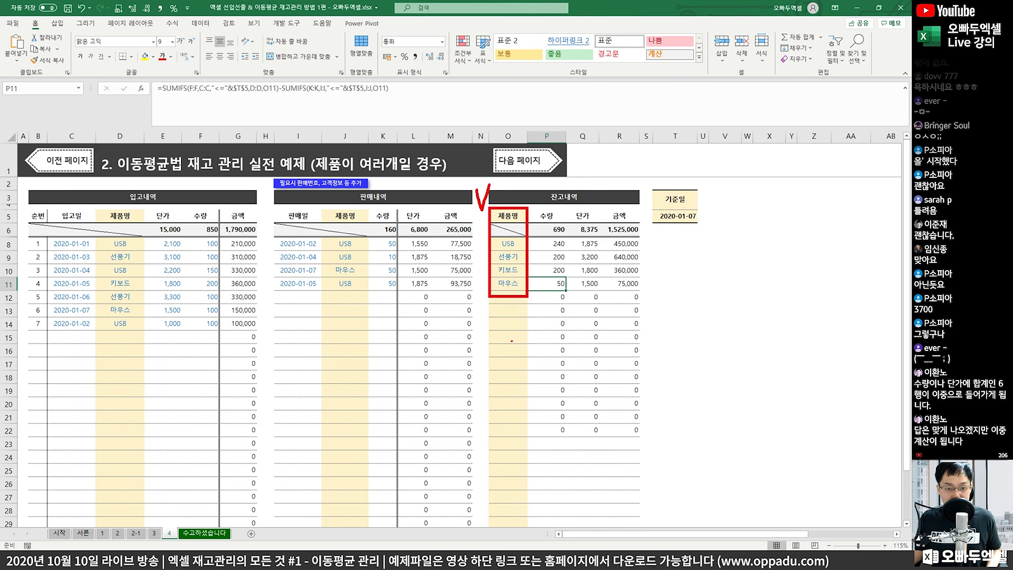
key("e")
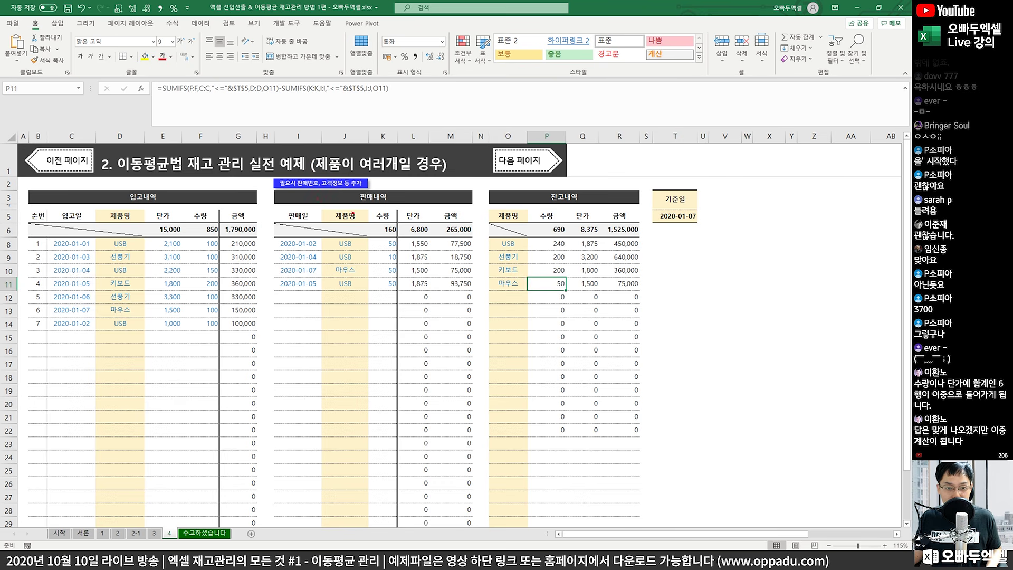
- Consider the note above 판매내역 and mark invoice number and customer as optional extra fields for that table
mouse_move(346, 143)
left_mouse_down()
mouse_move(343, 194)
mouse_move(363, 211)
left_mouse_up()
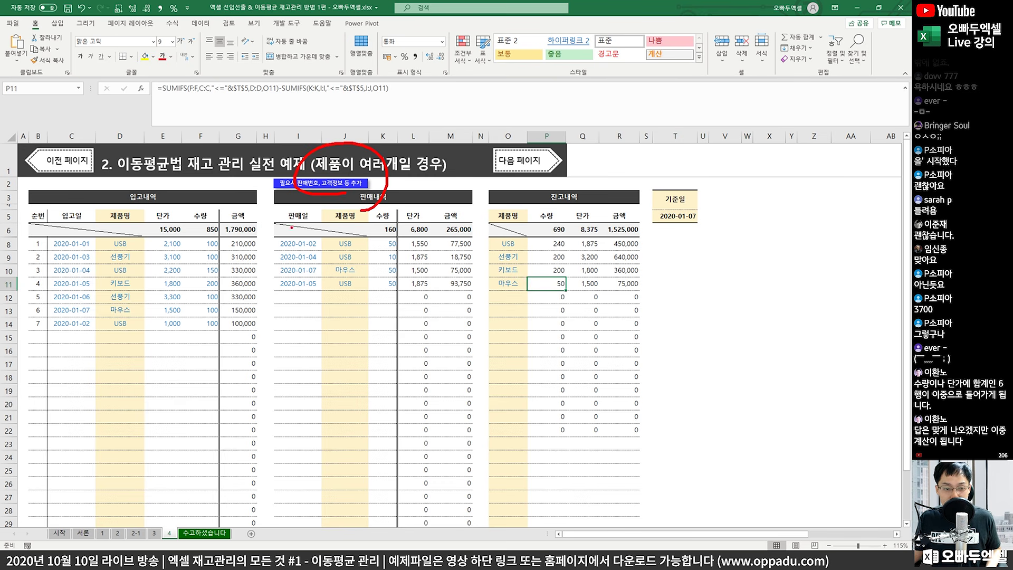
mouse_move(282, 324)
left_mouse_down()
mouse_move(396, 310)
mouse_move(312, 348)
mouse_move(297, 370)
left_mouse_up()
left_click_drag(305, 342, 331, 359)
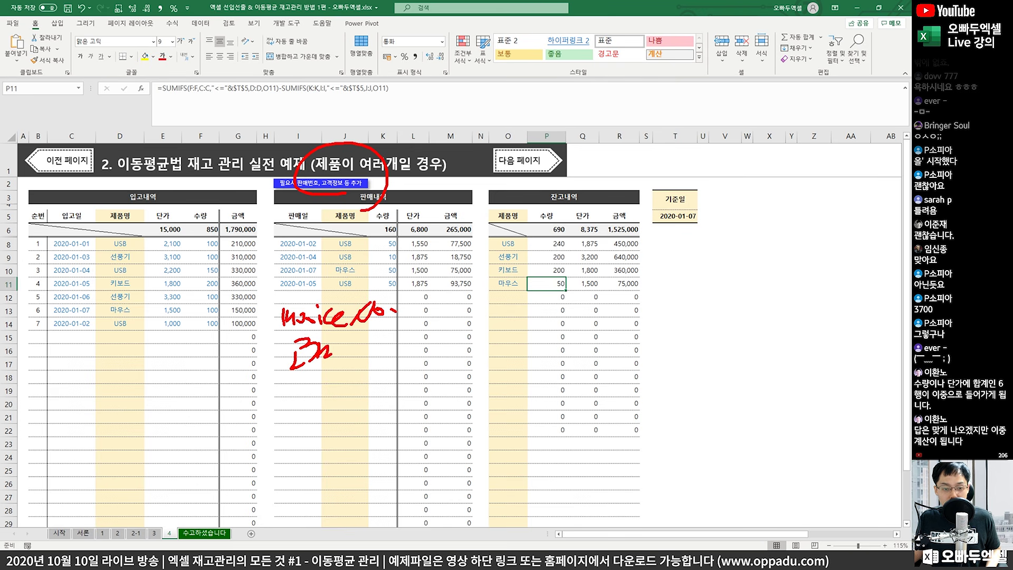
left_click(332, 365)
mouse_move(244, 278)
left_mouse_down()
mouse_move(335, 381)
mouse_move(285, 389)
left_mouse_up()
left_click(277, 363)
- Consider extra supplier details for the 입고내역 table and an additional product field for the 잔고내역 product list
mouse_move(181, 217)
left_mouse_down()
mouse_move(153, 216)
mouse_move(160, 202)
left_mouse_up()
mouse_move(98, 369)
left_mouse_down()
mouse_move(106, 360)
mouse_move(119, 391)
mouse_move(172, 338)
mouse_move(190, 361)
left_mouse_up()
mouse_move(201, 369)
left_mouse_down()
mouse_move(105, 419)
mouse_move(201, 372)
left_mouse_up()
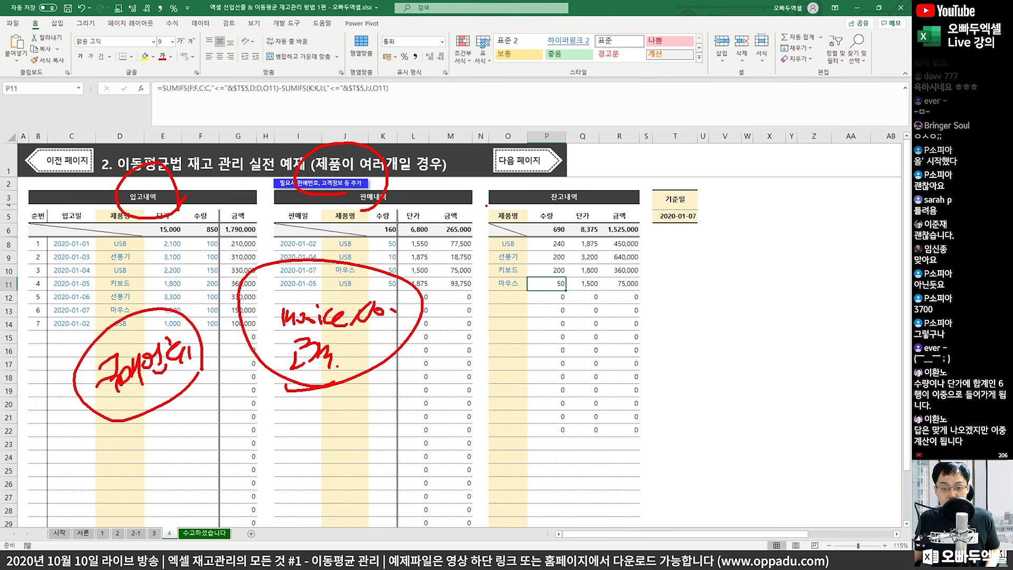
left_click_drag(486, 206, 539, 307)
mouse_move(466, 344)
left_mouse_down()
mouse_move(490, 369)
mouse_move(540, 343)
mouse_move(555, 357)
mouse_move(475, 403)
mouse_move(559, 317)
left_mouse_up()
mouse_move(459, 380)
left_mouse_down()
mouse_move(558, 393)
mouse_move(561, 324)
mouse_move(558, 391)
left_mouse_up()
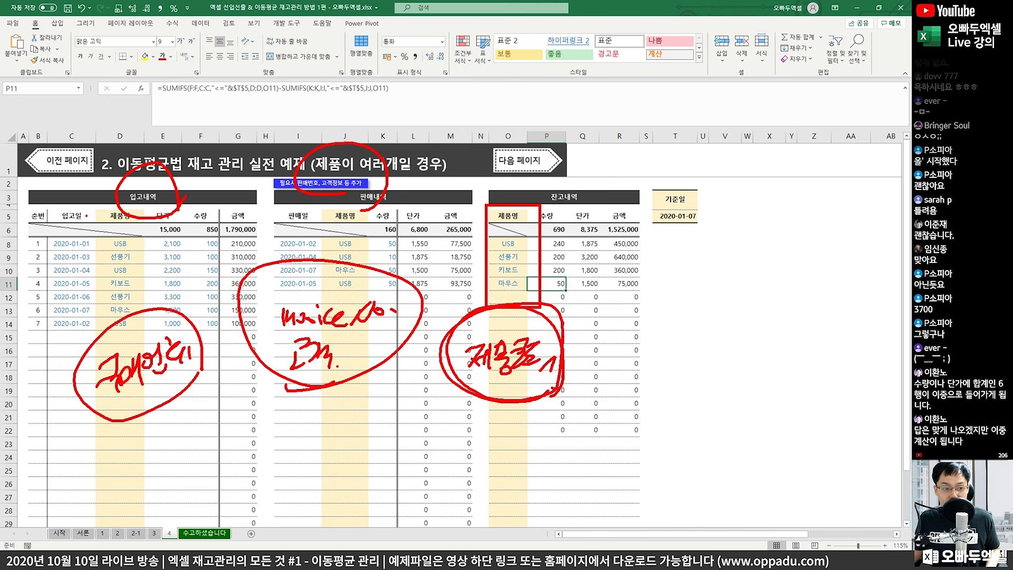
- Review the receipt and sale date columns, the balance quantity and amount columns, and the optional sales fields
left_click_drag(90, 228, 105, 230)
mouse_move(315, 233)
left_mouse_down()
mouse_move(281, 212)
mouse_move(324, 230)
left_mouse_up()
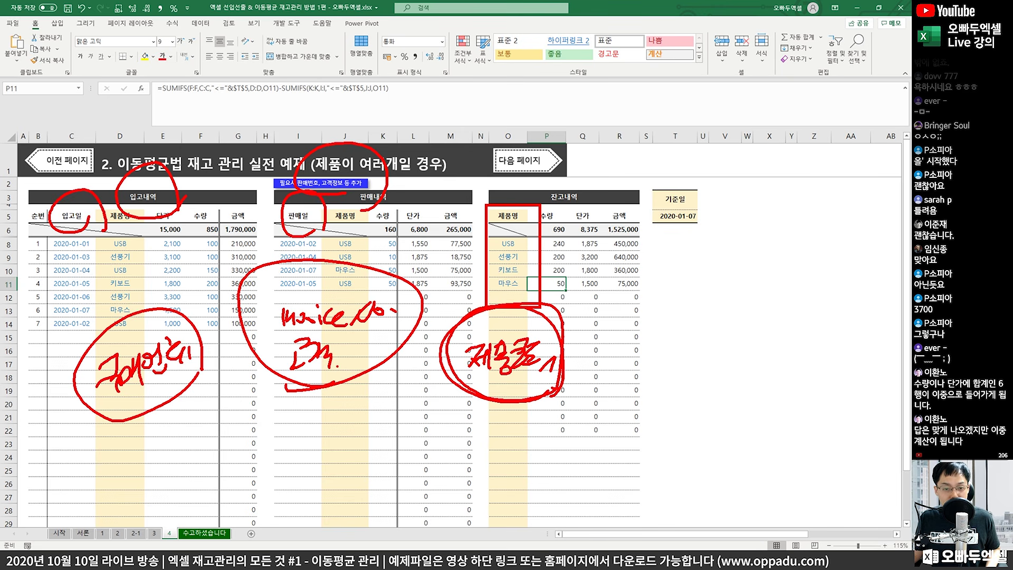
mouse_move(539, 207)
left_mouse_down()
mouse_move(569, 235)
mouse_move(544, 199)
left_mouse_up()
mouse_move(650, 237)
left_mouse_down()
mouse_move(612, 236)
mouse_move(641, 247)
left_mouse_up()
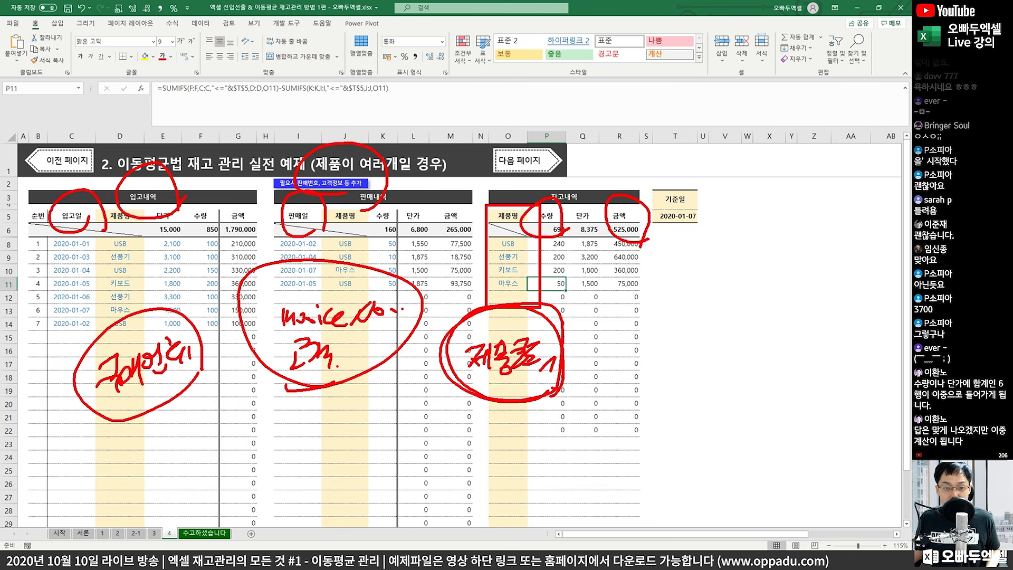
mouse_move(390, 311)
left_mouse_down()
mouse_move(296, 336)
mouse_move(393, 332)
left_mouse_up()
mouse_move(342, 379)
left_mouse_down()
mouse_move(334, 301)
mouse_move(351, 373)
left_mouse_up()
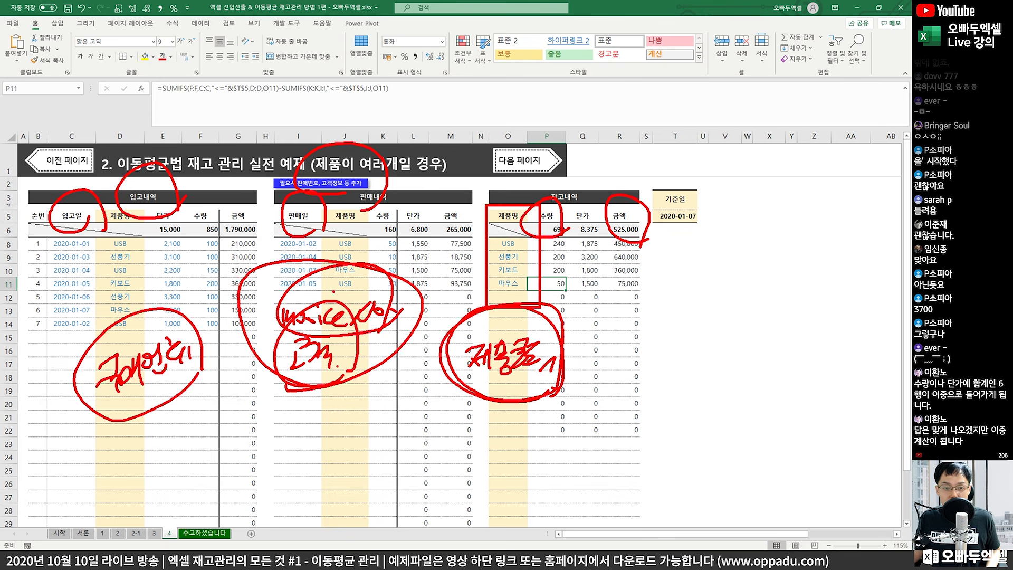
mouse_move(327, 211)
left_mouse_down()
mouse_move(336, 168)
mouse_move(377, 222)
mouse_move(412, 188)
mouse_move(465, 188)
left_mouse_up()
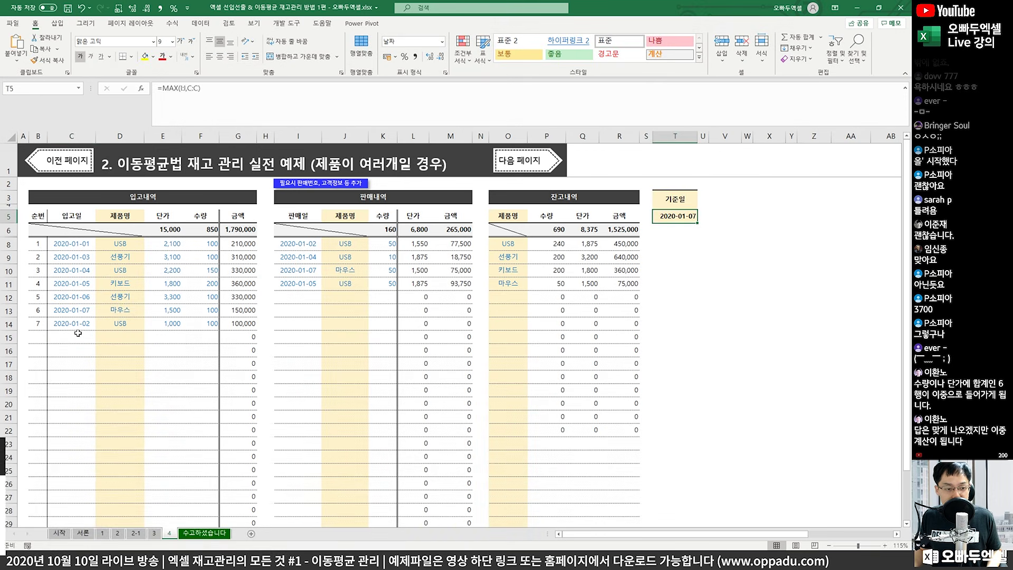
- Add a receipt in row 15 of 입고내역: date 1-10, product 키보드, unit price 1900, quantity 300
left_click(77, 335)
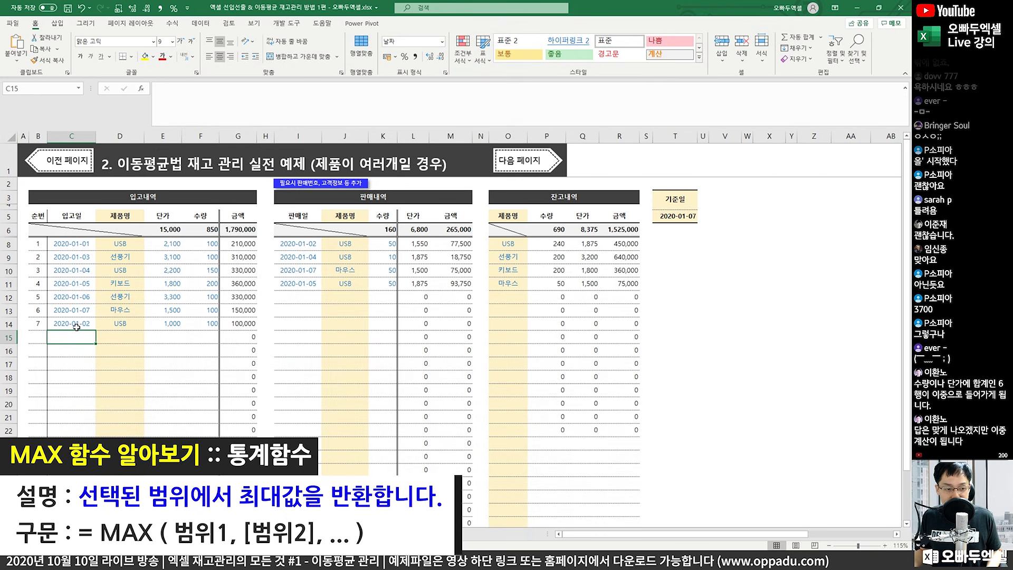
type("1")
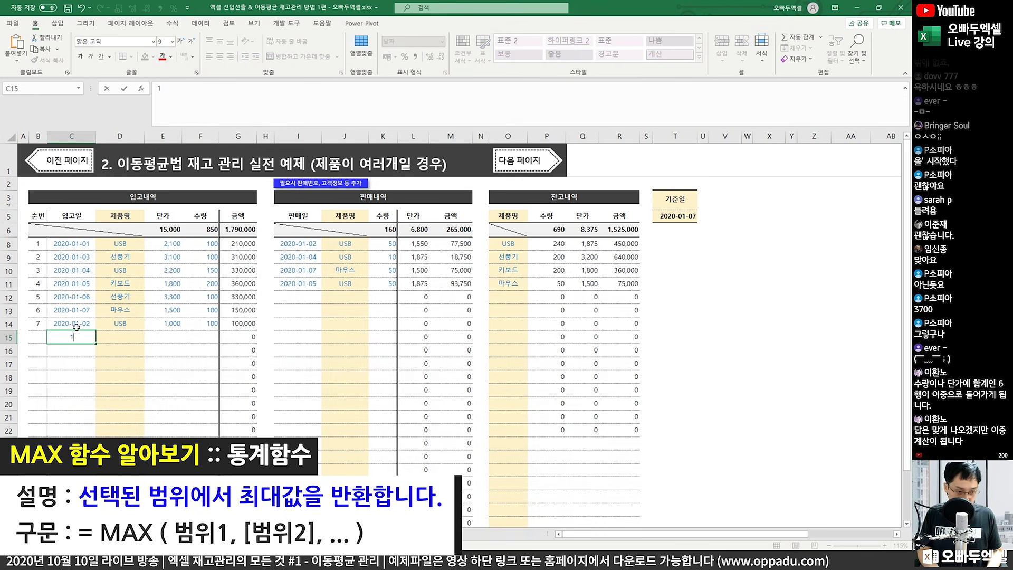
type("-10")
key("Tab")
type("키보드")
key("Tab")
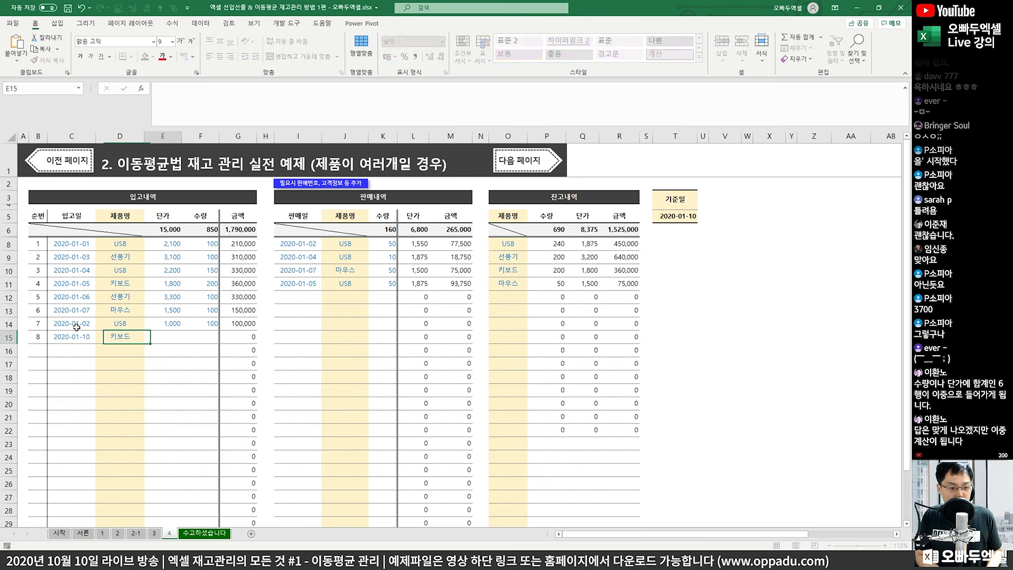
type("1900")
key("Tab")
type("300")
key("Return")
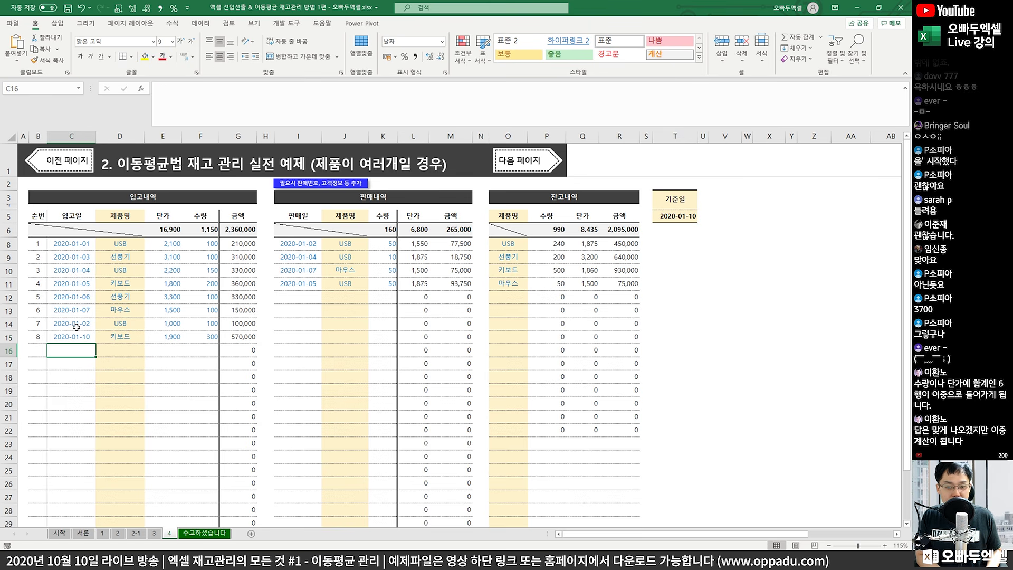
- Check the MAX formula of the 기준일 cell T5 against the new receipt date and the 잔고내역 balances
left_click(676, 220)
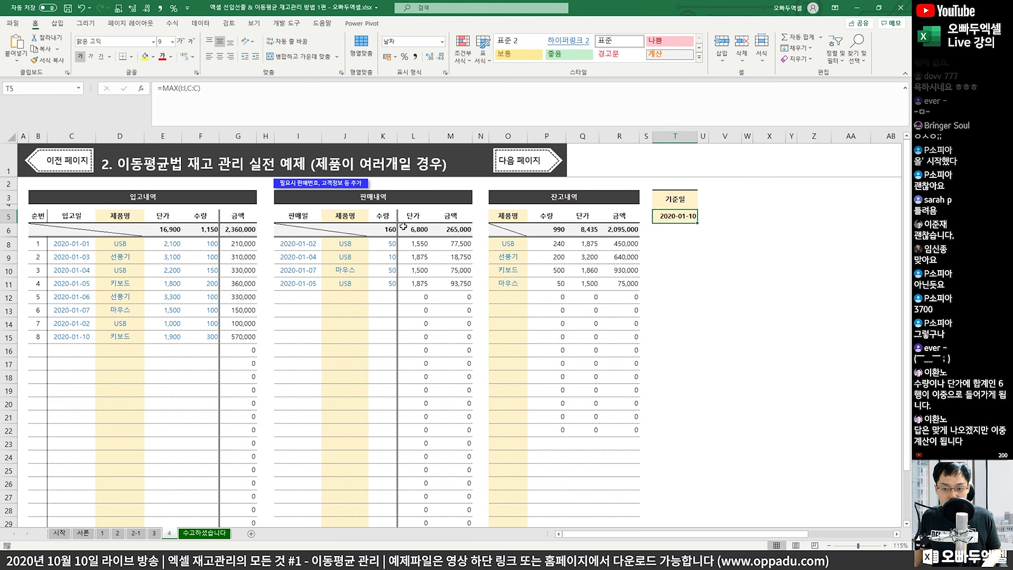
key("ctrl+bracketleft")
left_click(71, 337)
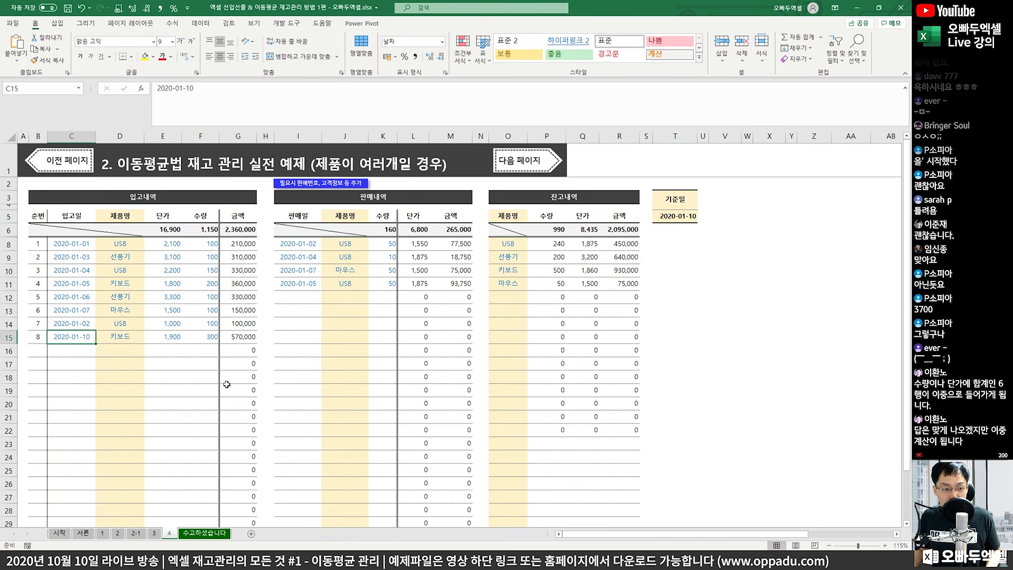
left_click(509, 295)
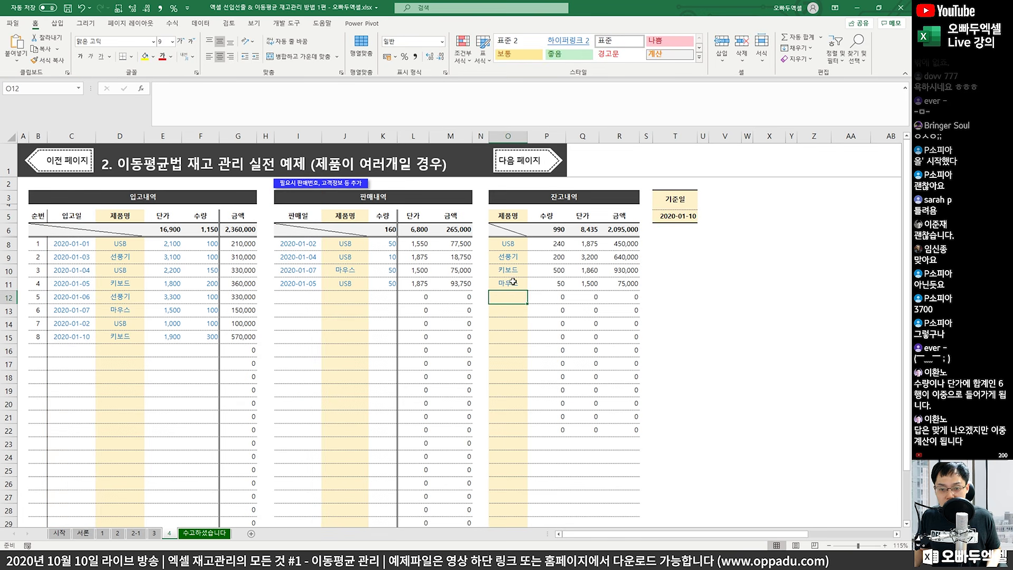
left_click_drag(481, 193, 631, 303)
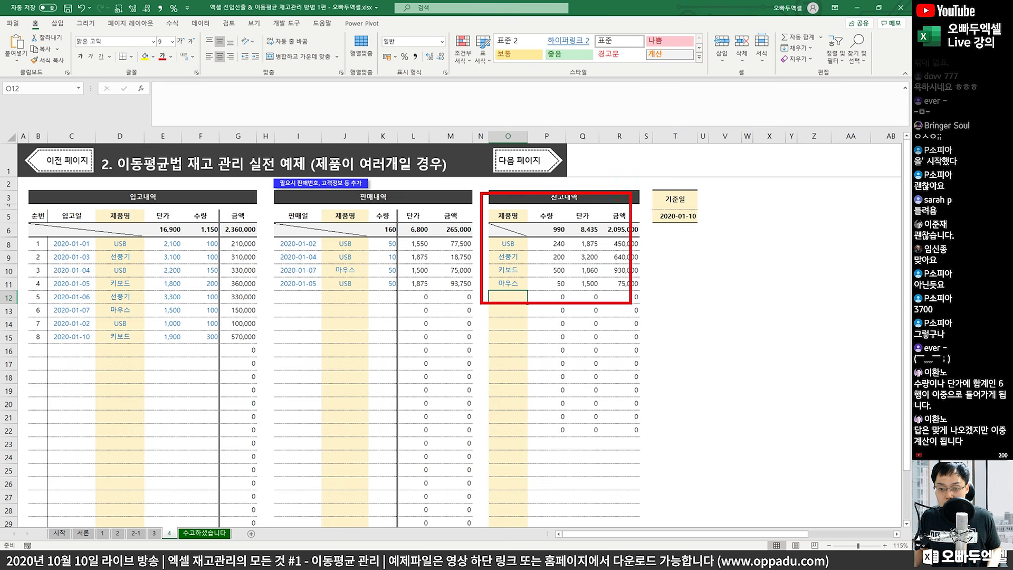
key("Escape")
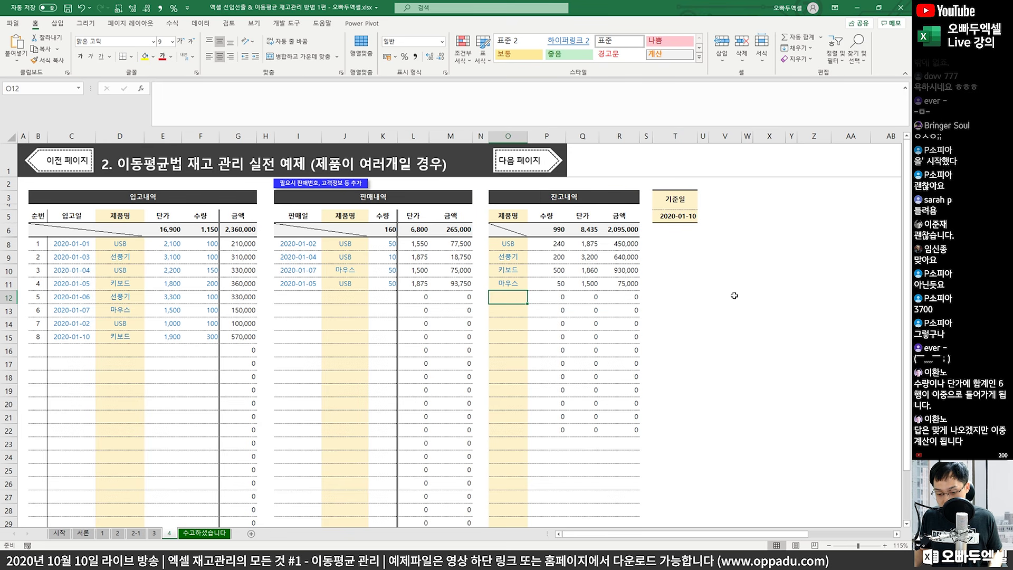
left_click(686, 218)
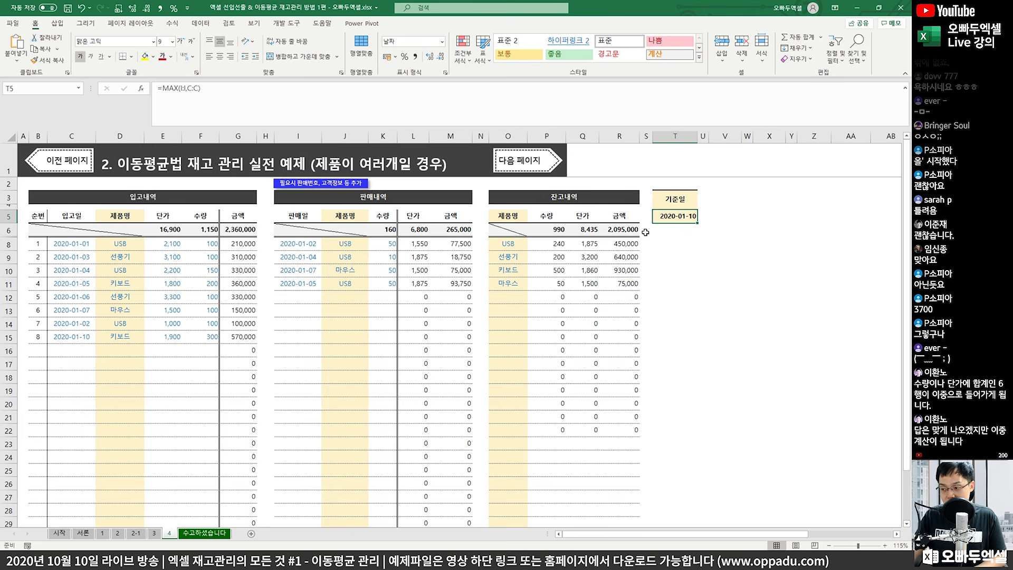